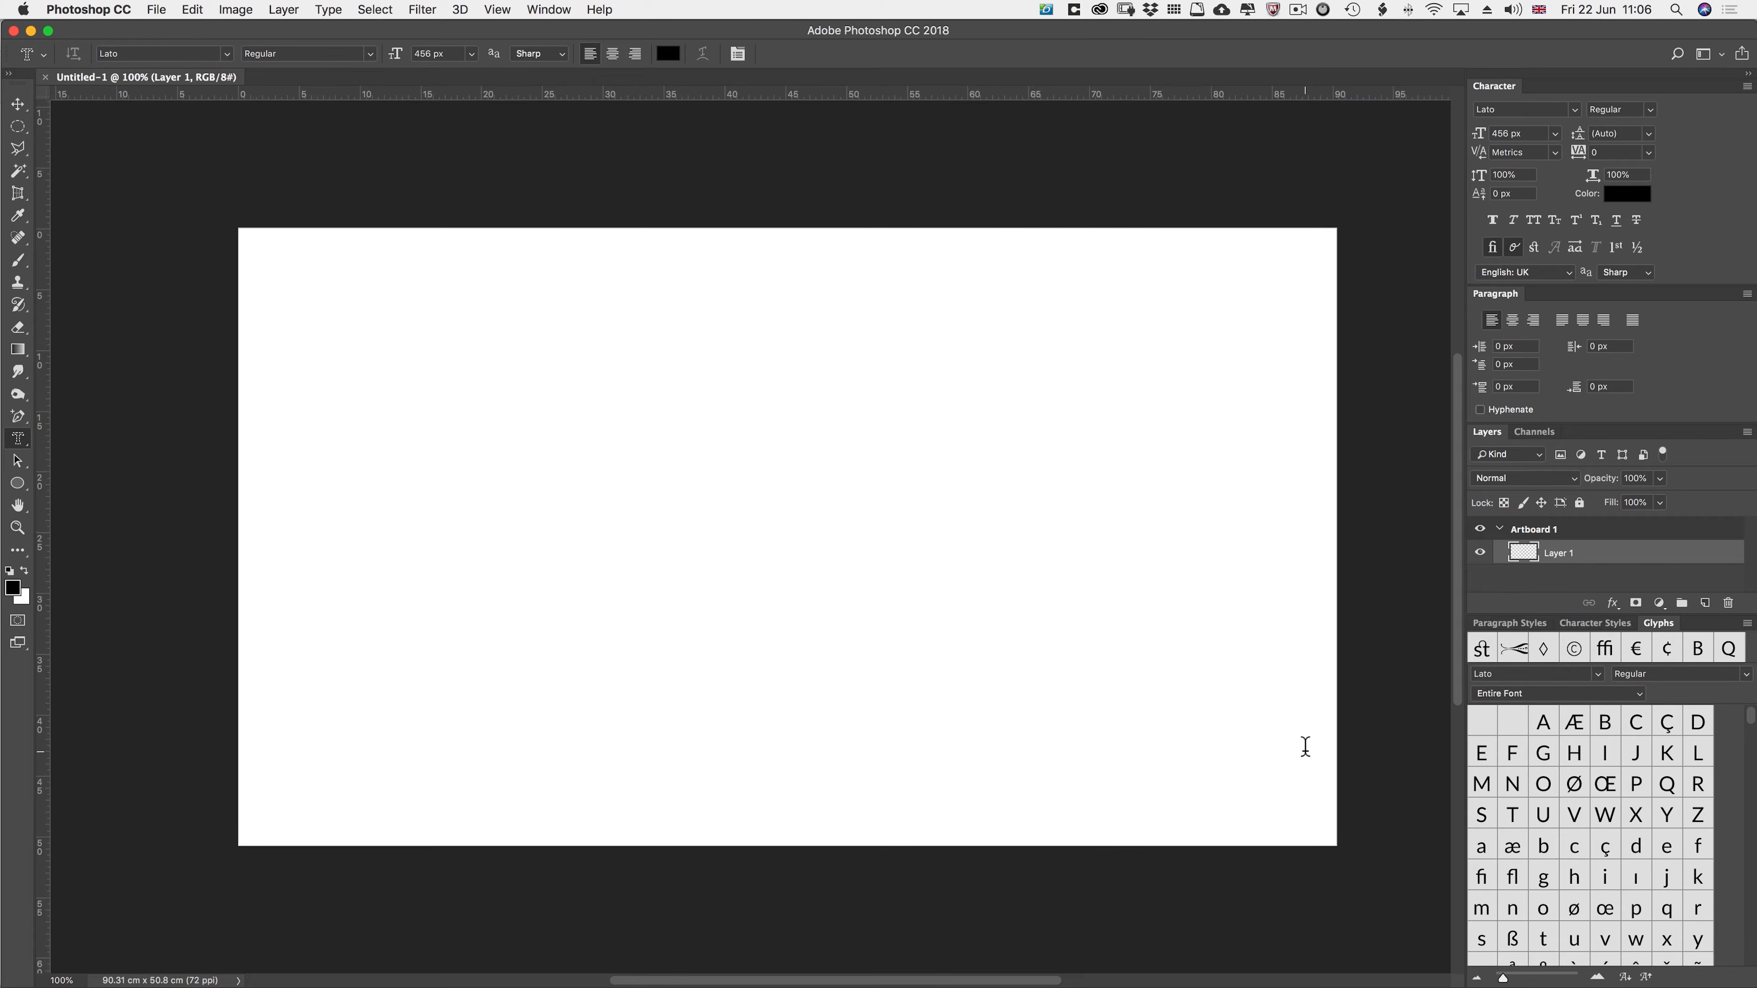
- Switch the type units to points and back to pixels in the Units & Rulers preferences
{"action": "key", "text": "super+k"}
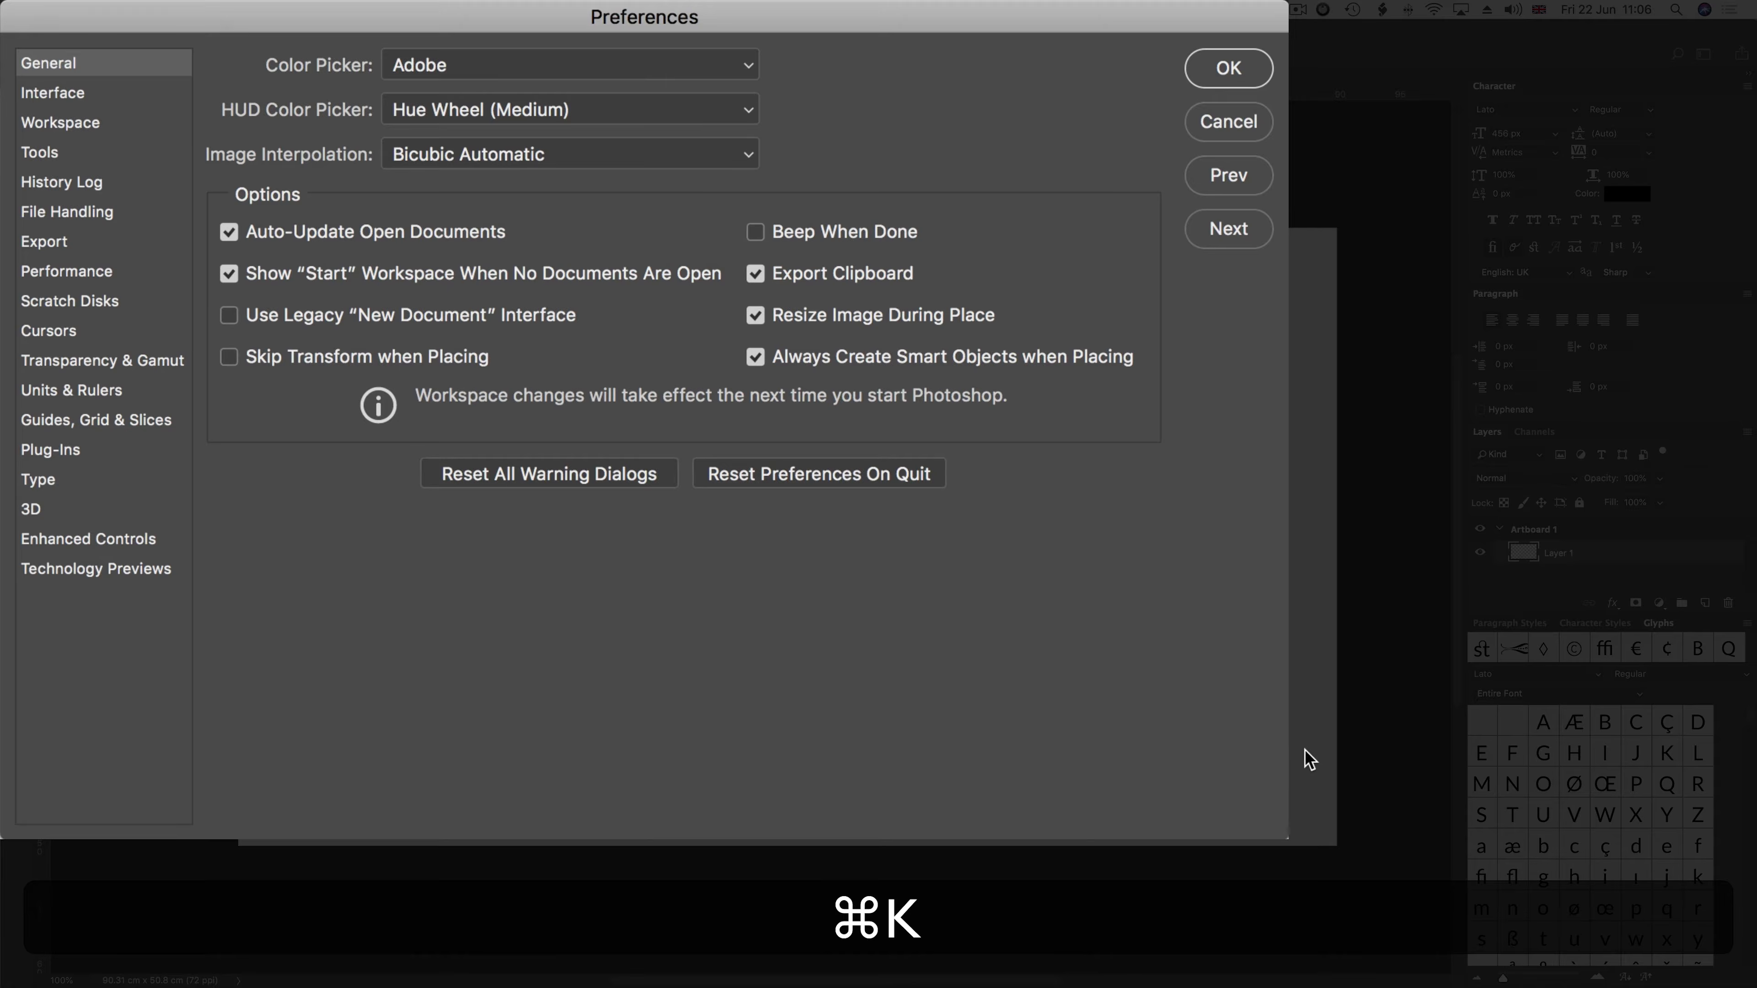
{"action": "left_click", "coordinate": [69, 390]}
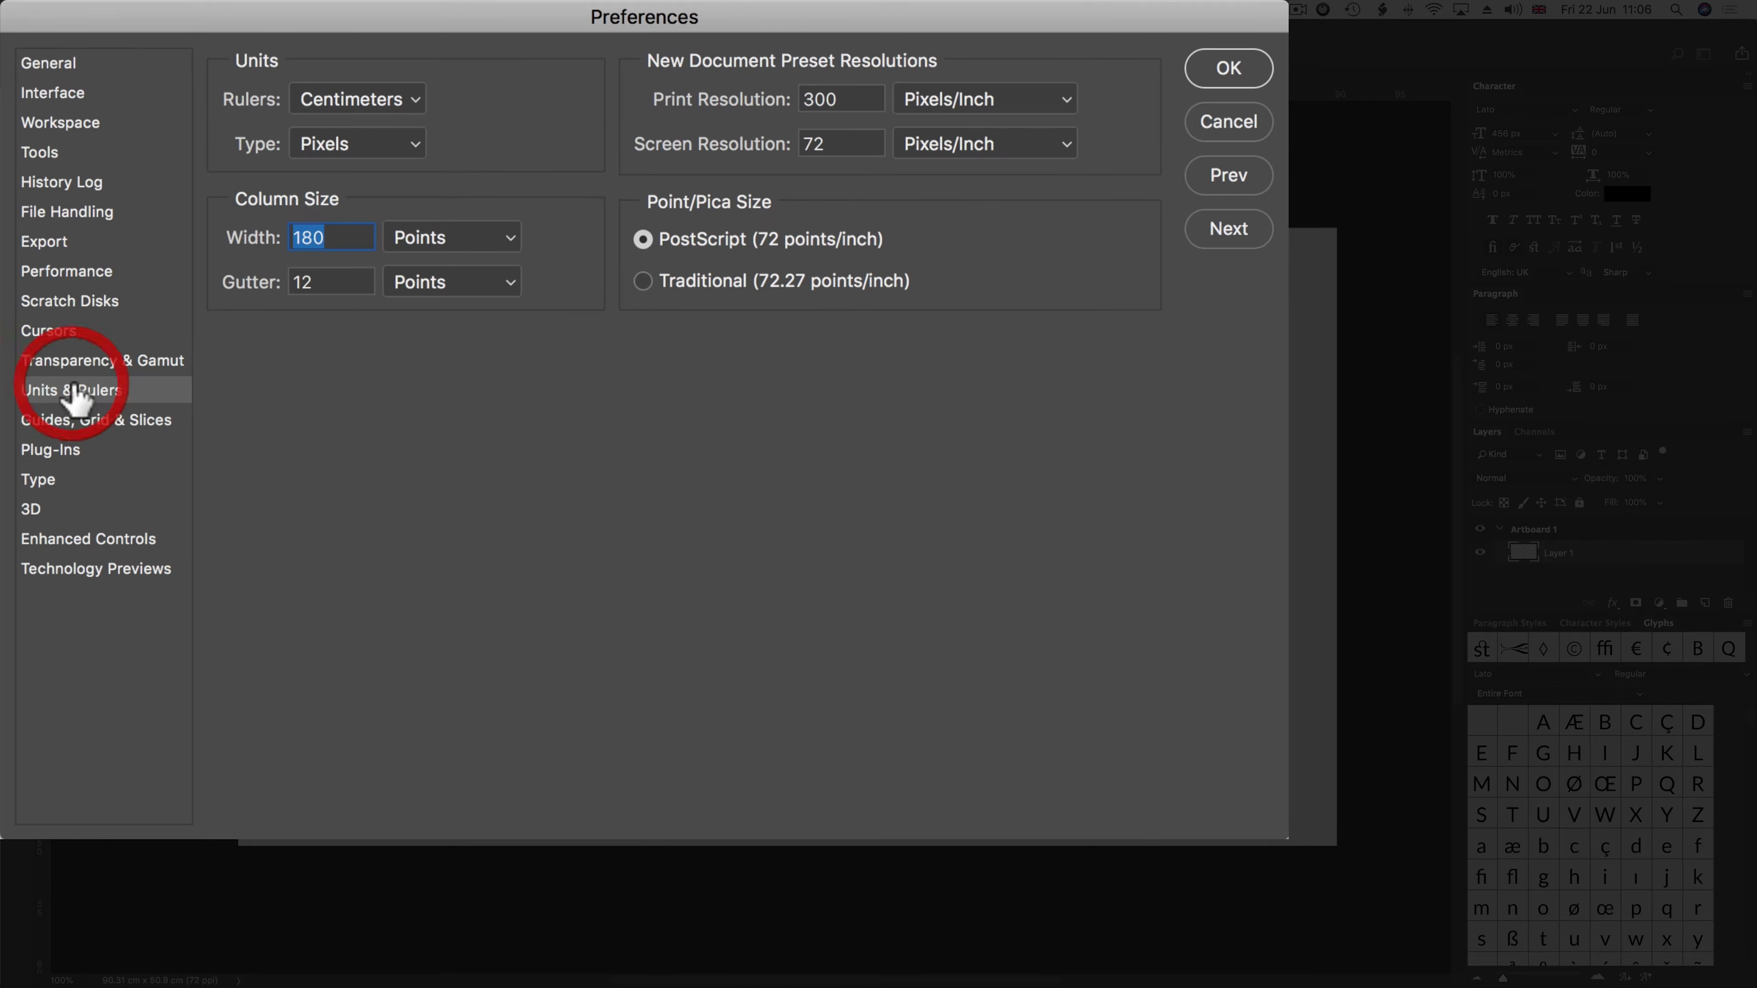
{"action": "left_click", "coordinate": [338, 149]}
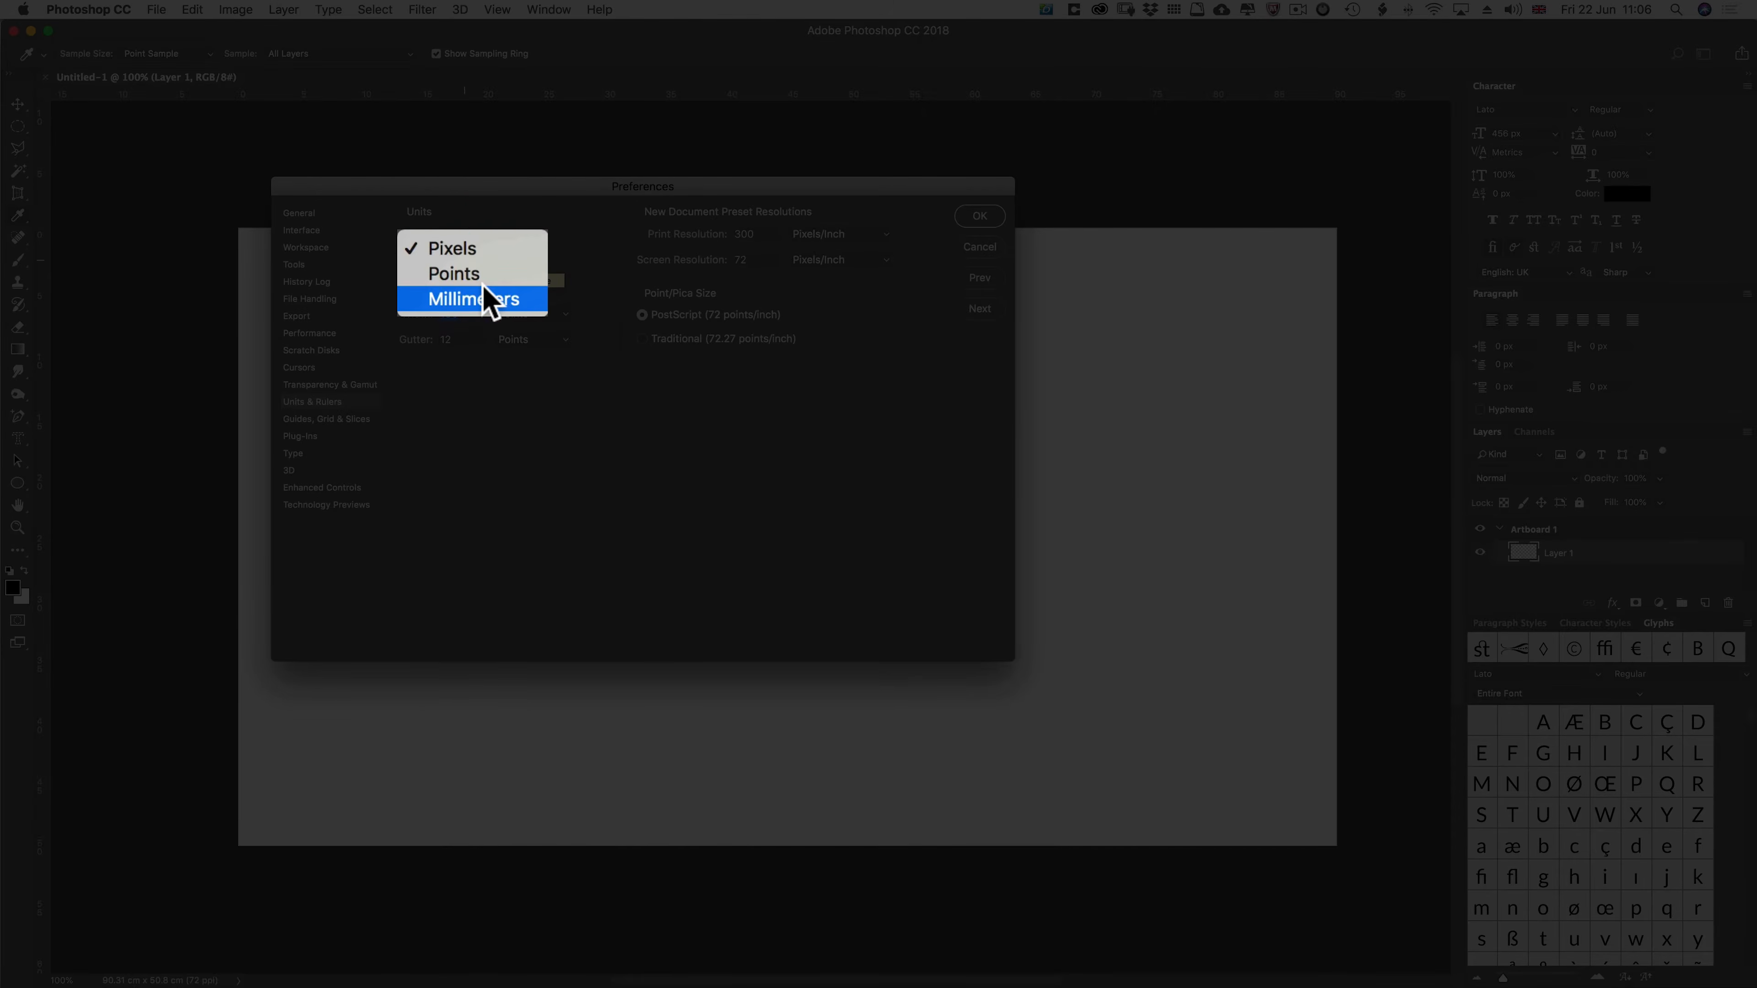
{"action": "left_click", "coordinate": [488, 275]}
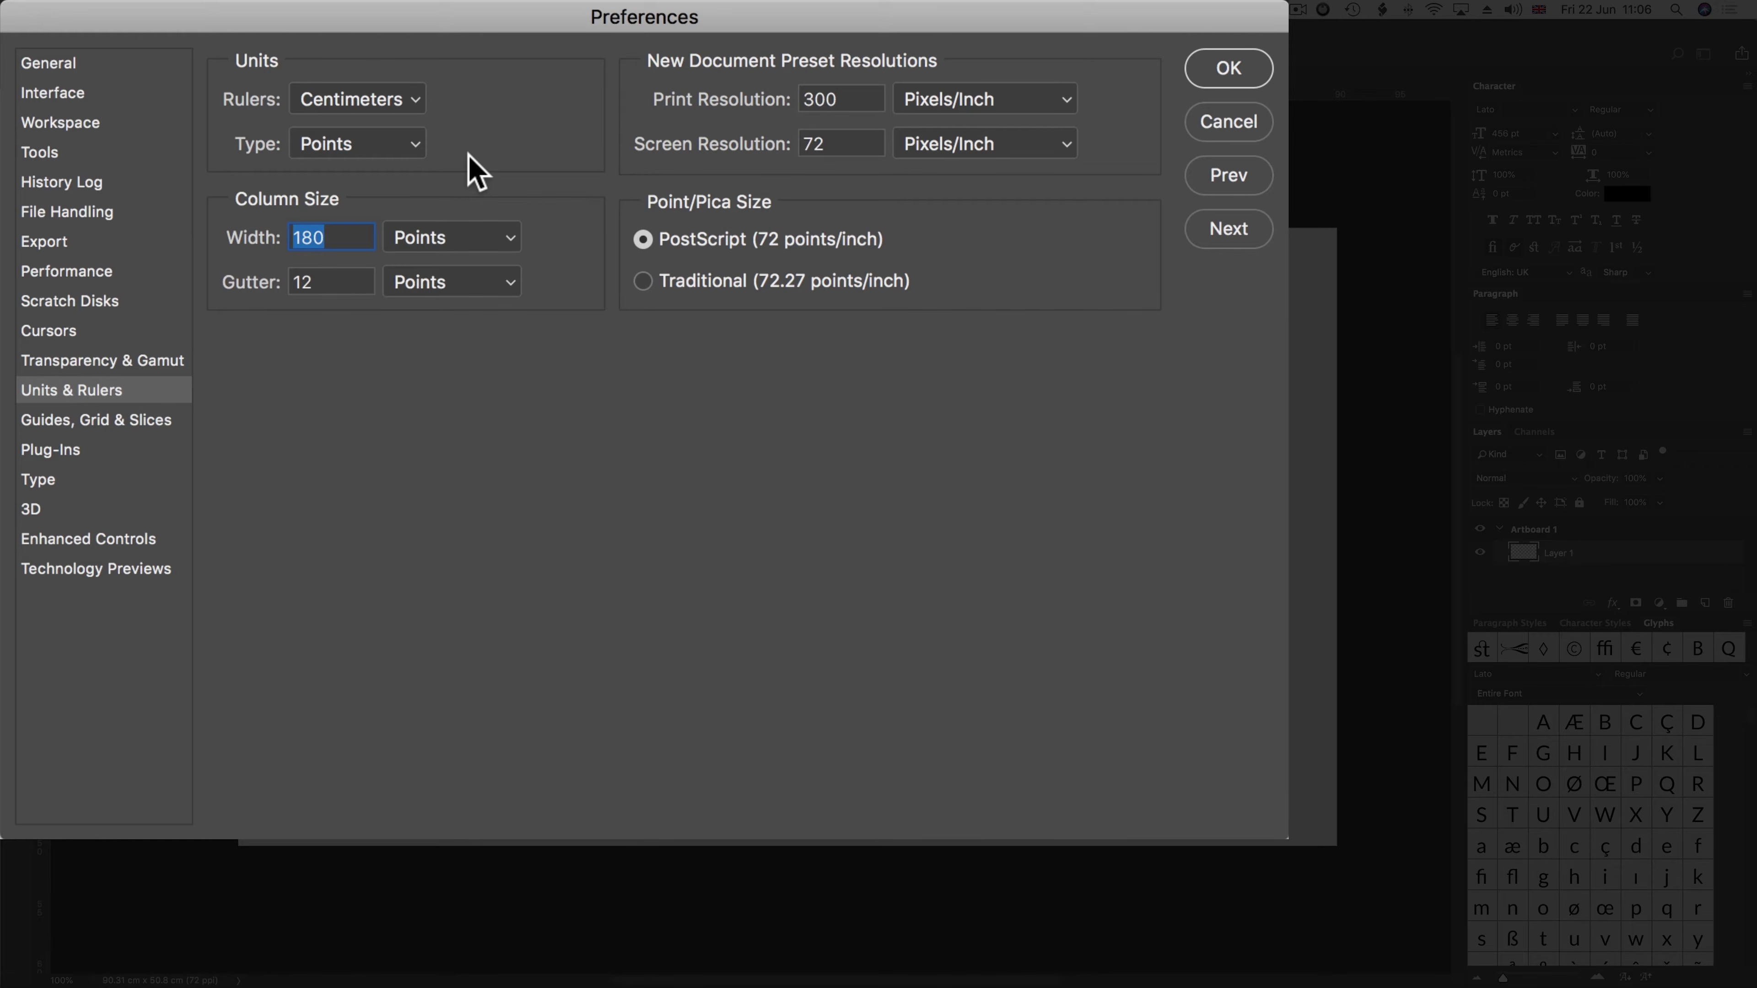
{"action": "left_click", "coordinate": [405, 143]}
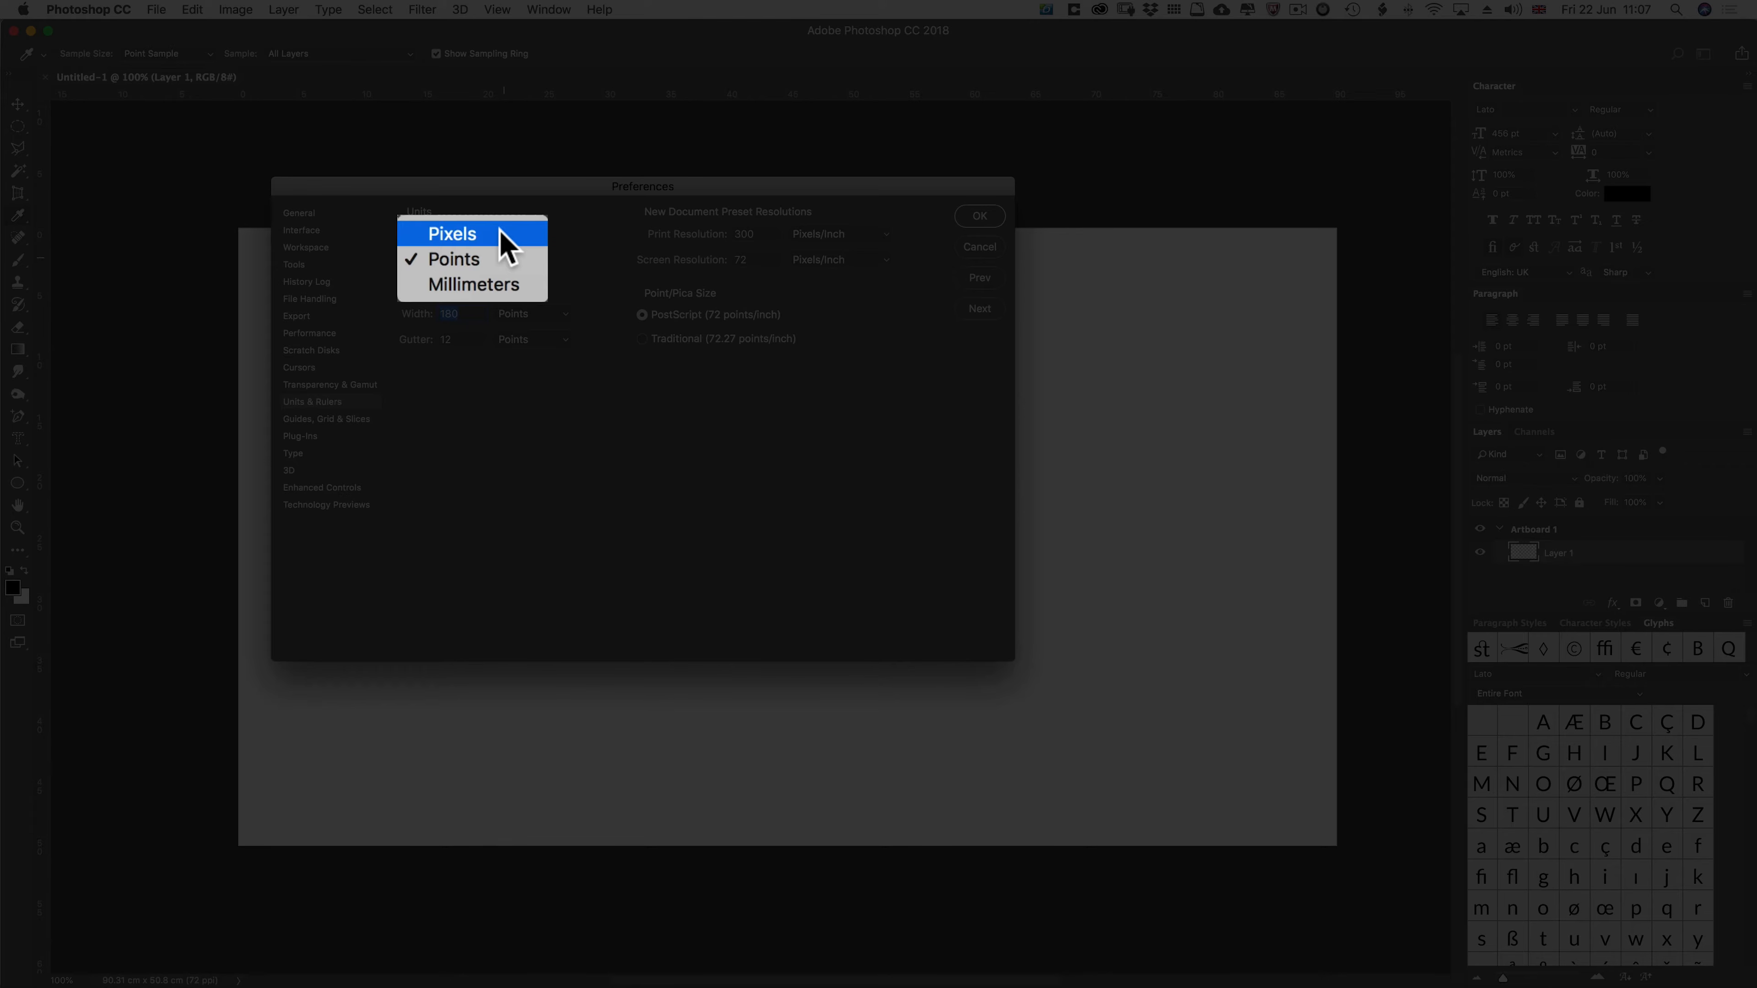
{"action": "left_click", "coordinate": [501, 234]}
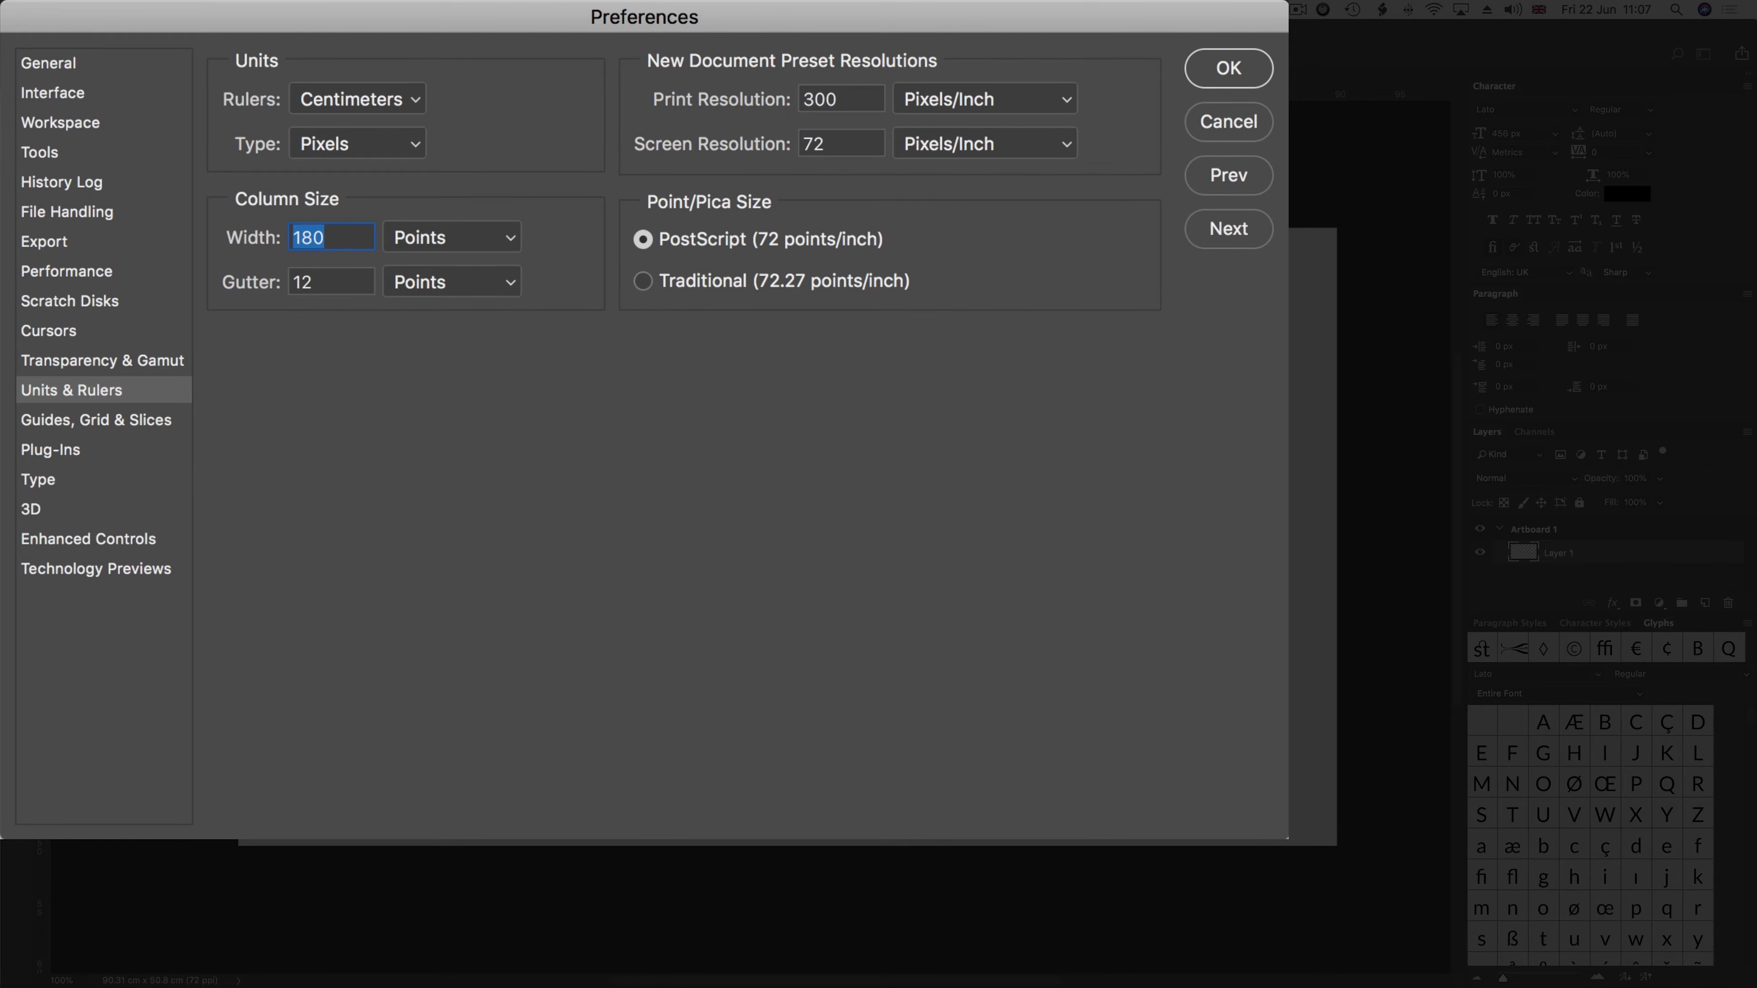
- Review the Type preferences, including smart quotes, missing glyph protection and glyph alternates, and close the preferences
{"action": "left_click", "coordinate": [55, 481]}
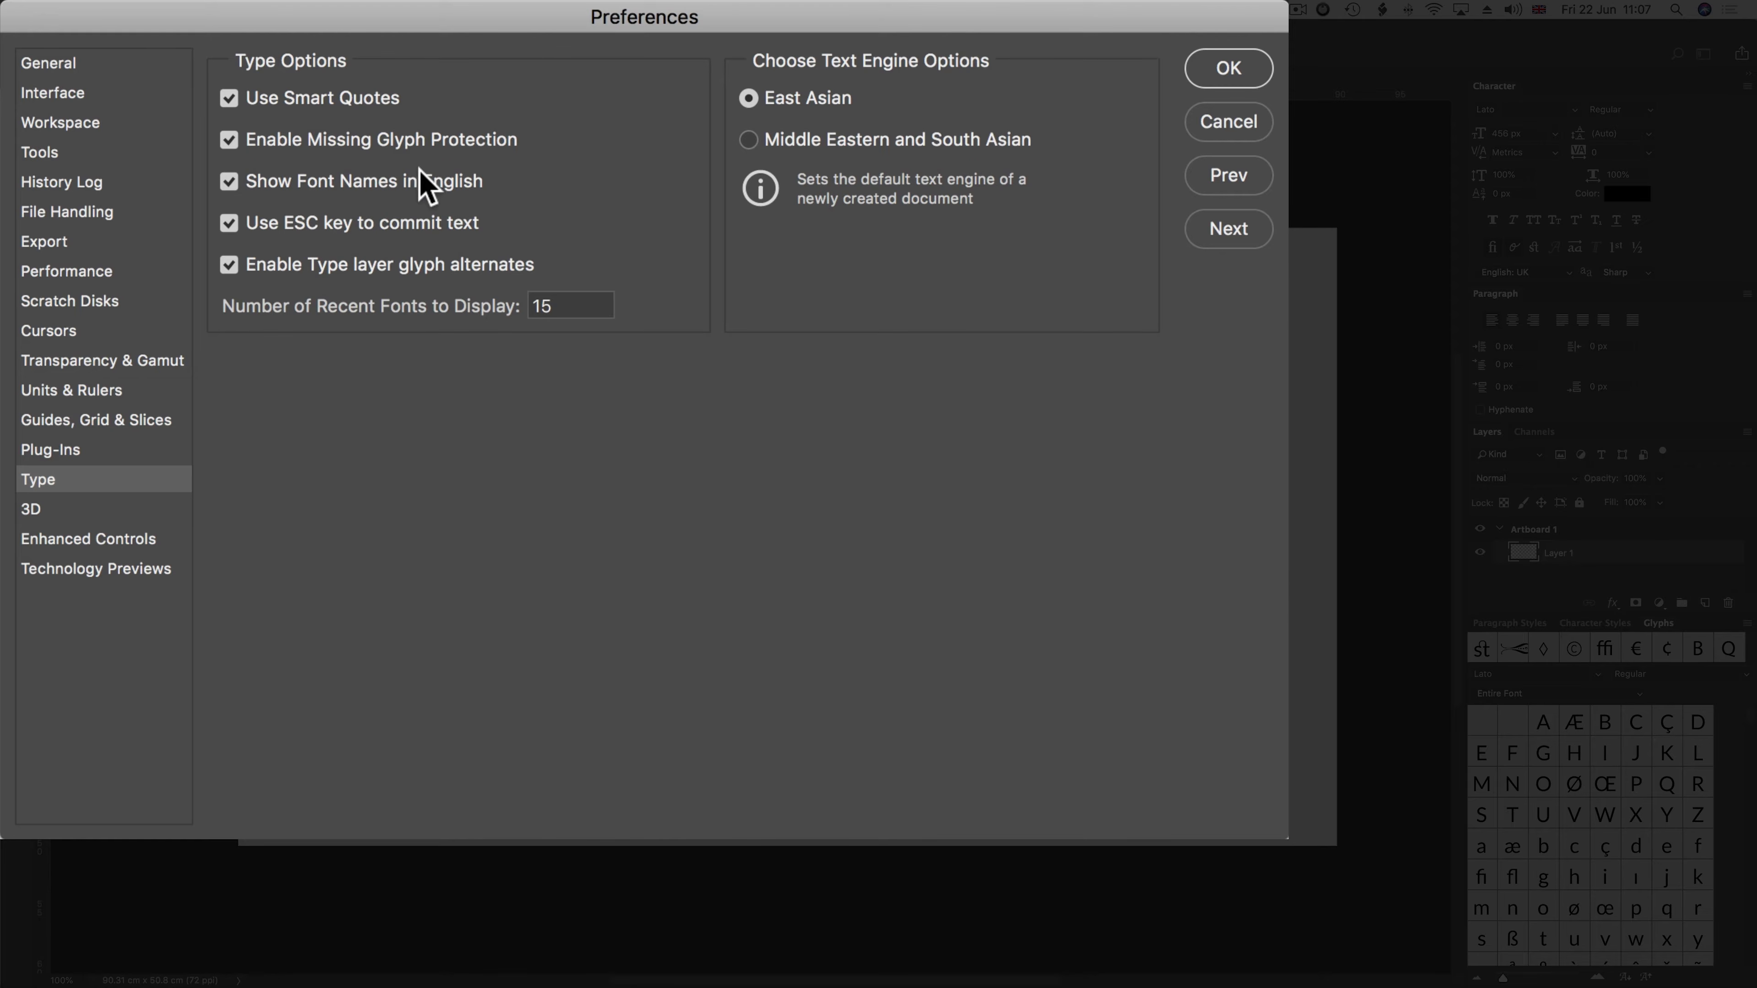
{"action": "mouse_move", "coordinate": [420, 197]}
{"action": "mouse_move", "coordinate": [371, 231]}
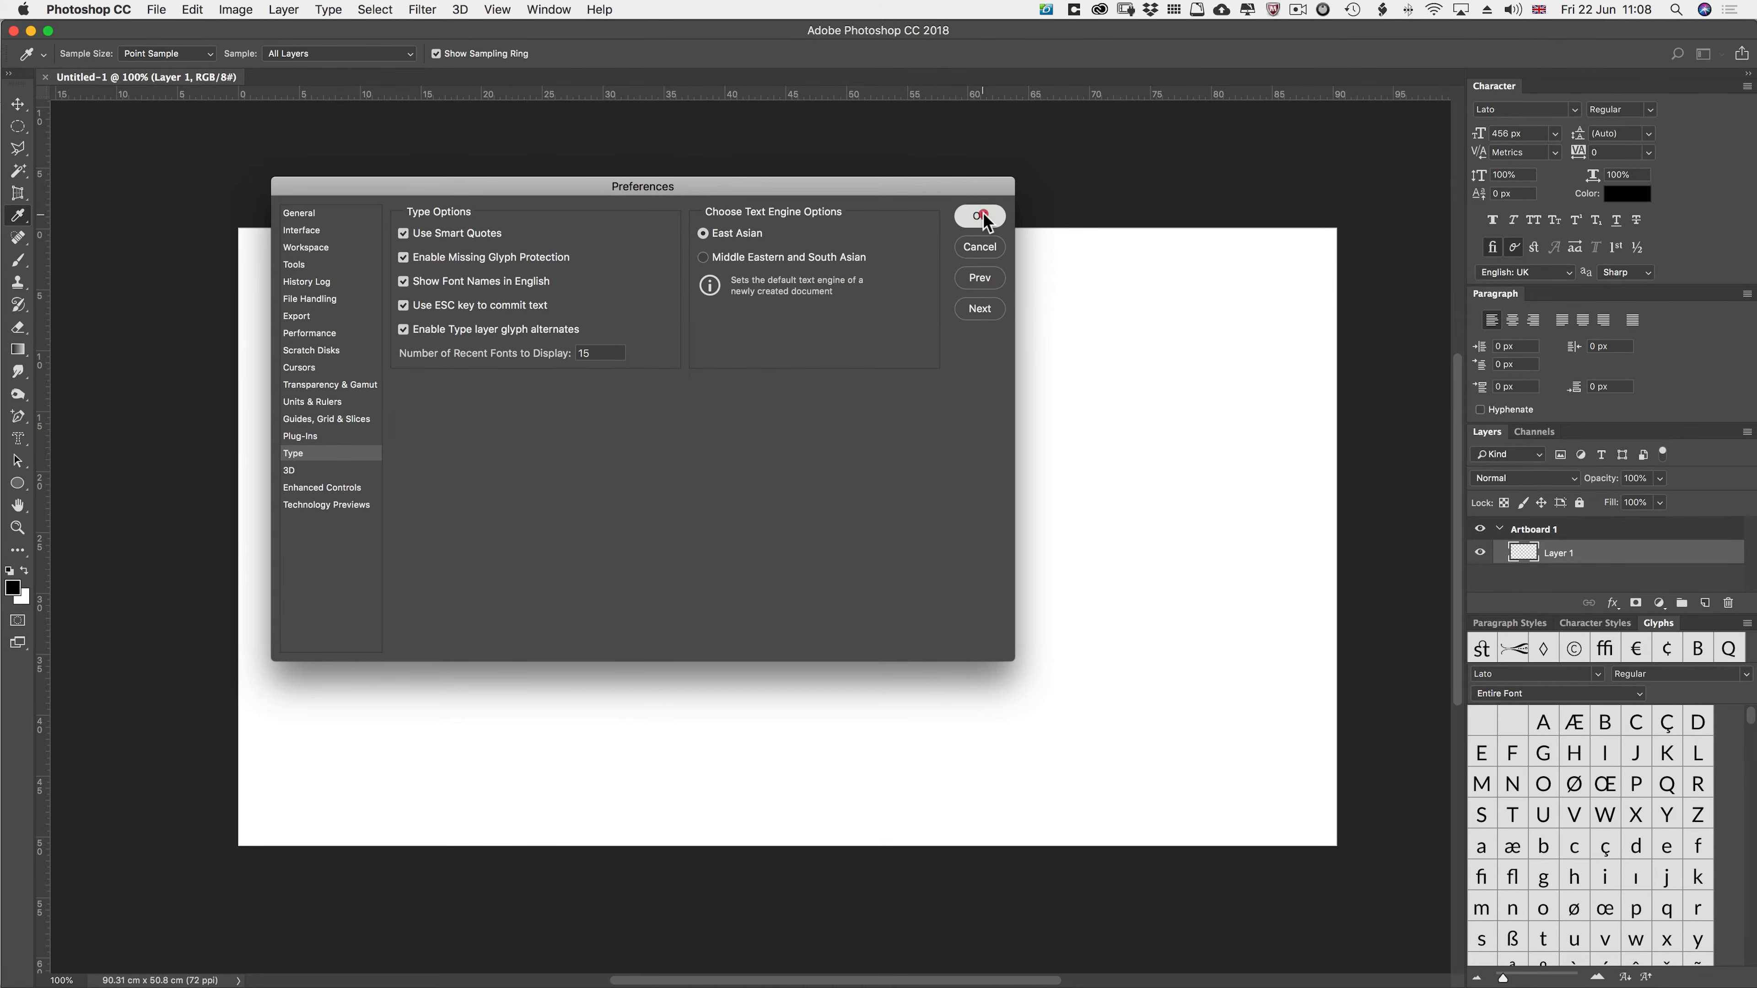
{"action": "left_click", "coordinate": [980, 216]}
- Cycle through the type tools to the Horizontal Type Mask tool and fit the artboard in the window
{"action": "key", "text": "t"}
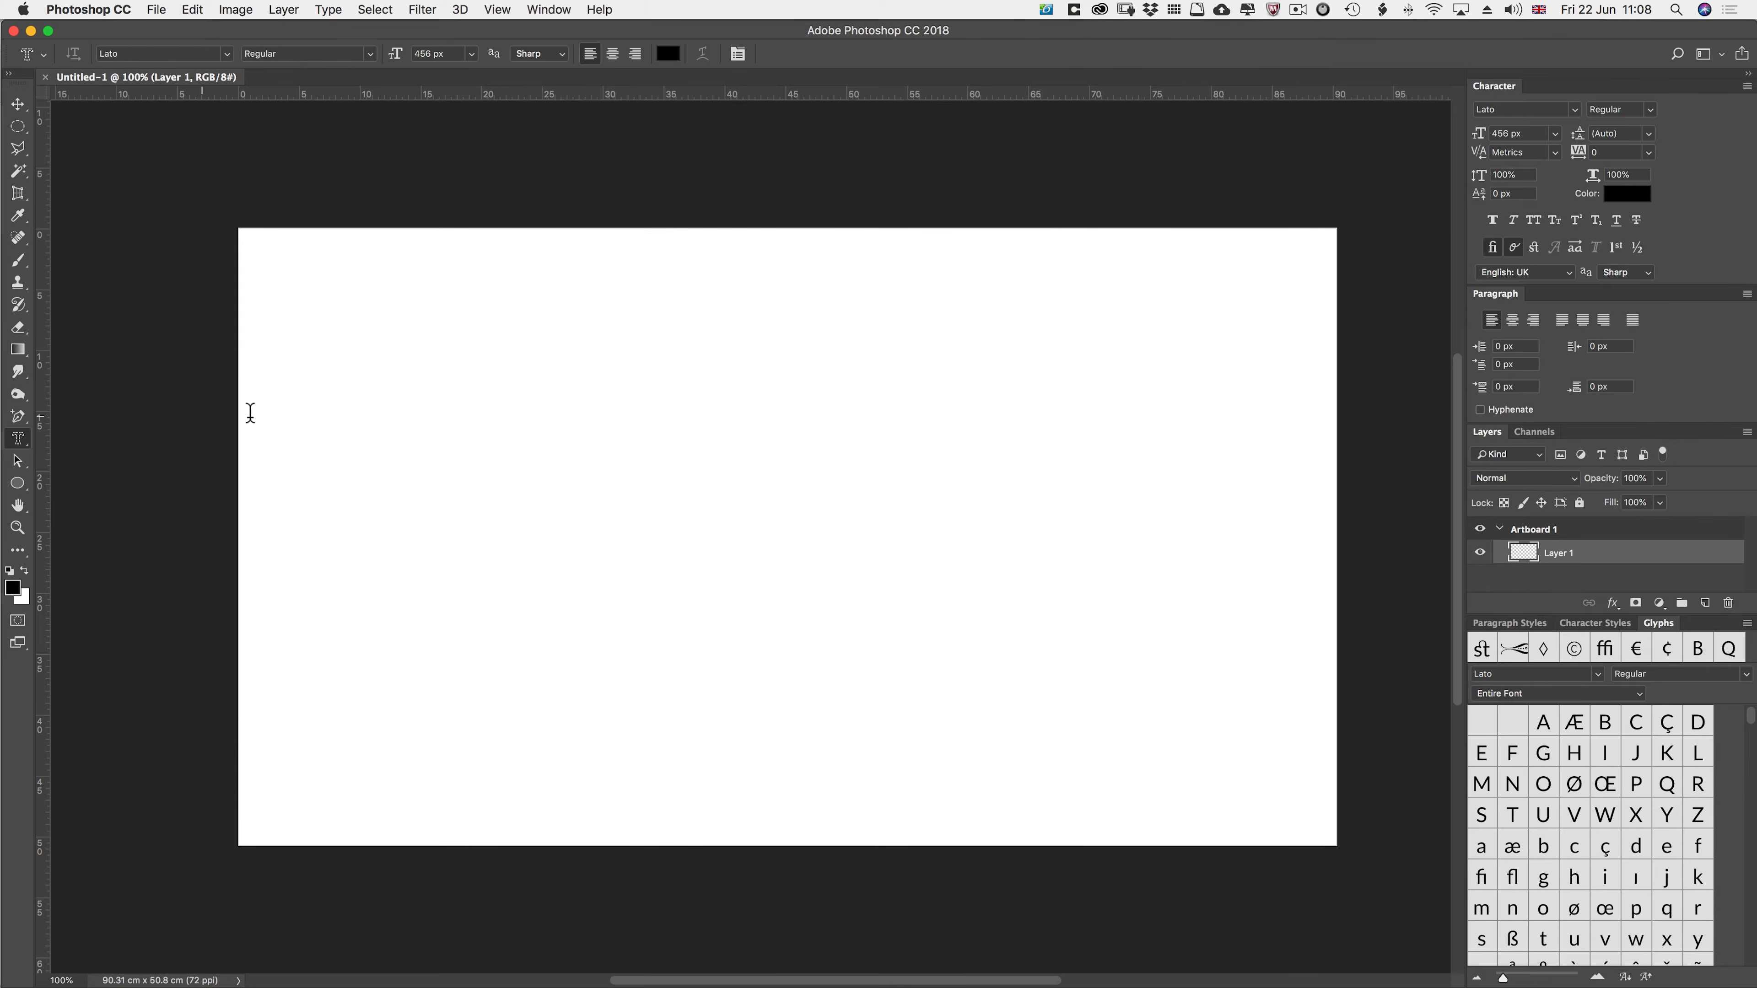
{"action": "key", "text": "super+0"}
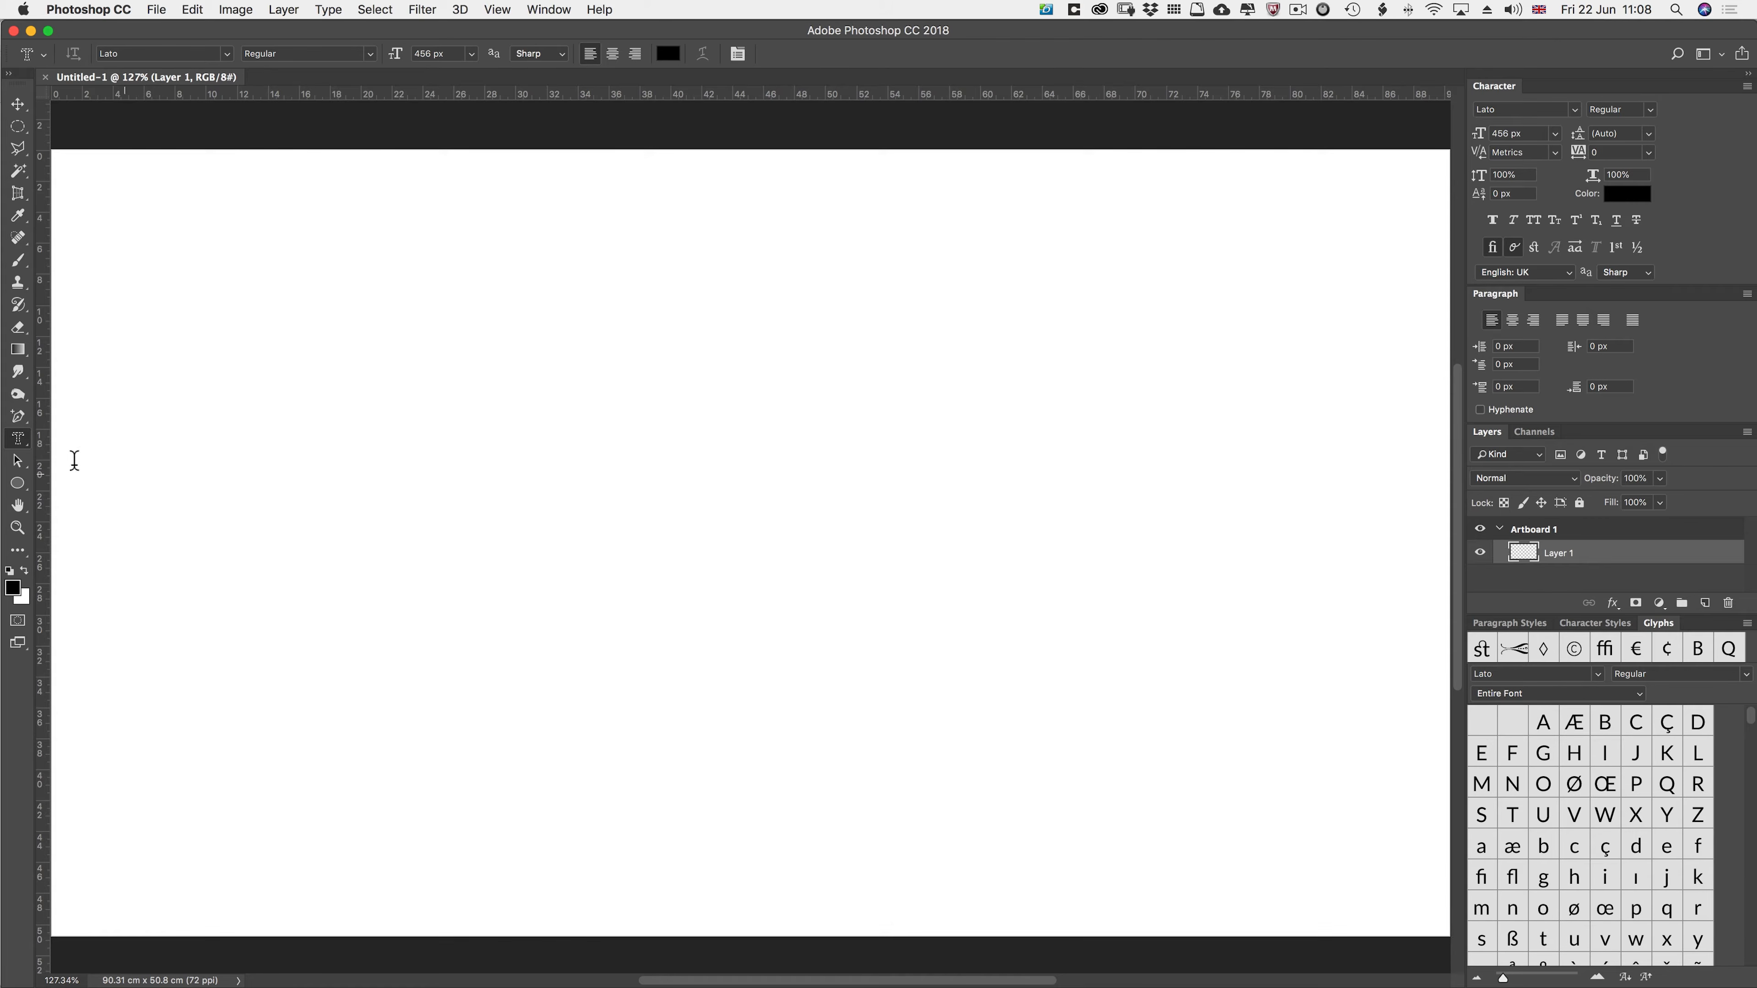
{"action": "key", "text": "t"}
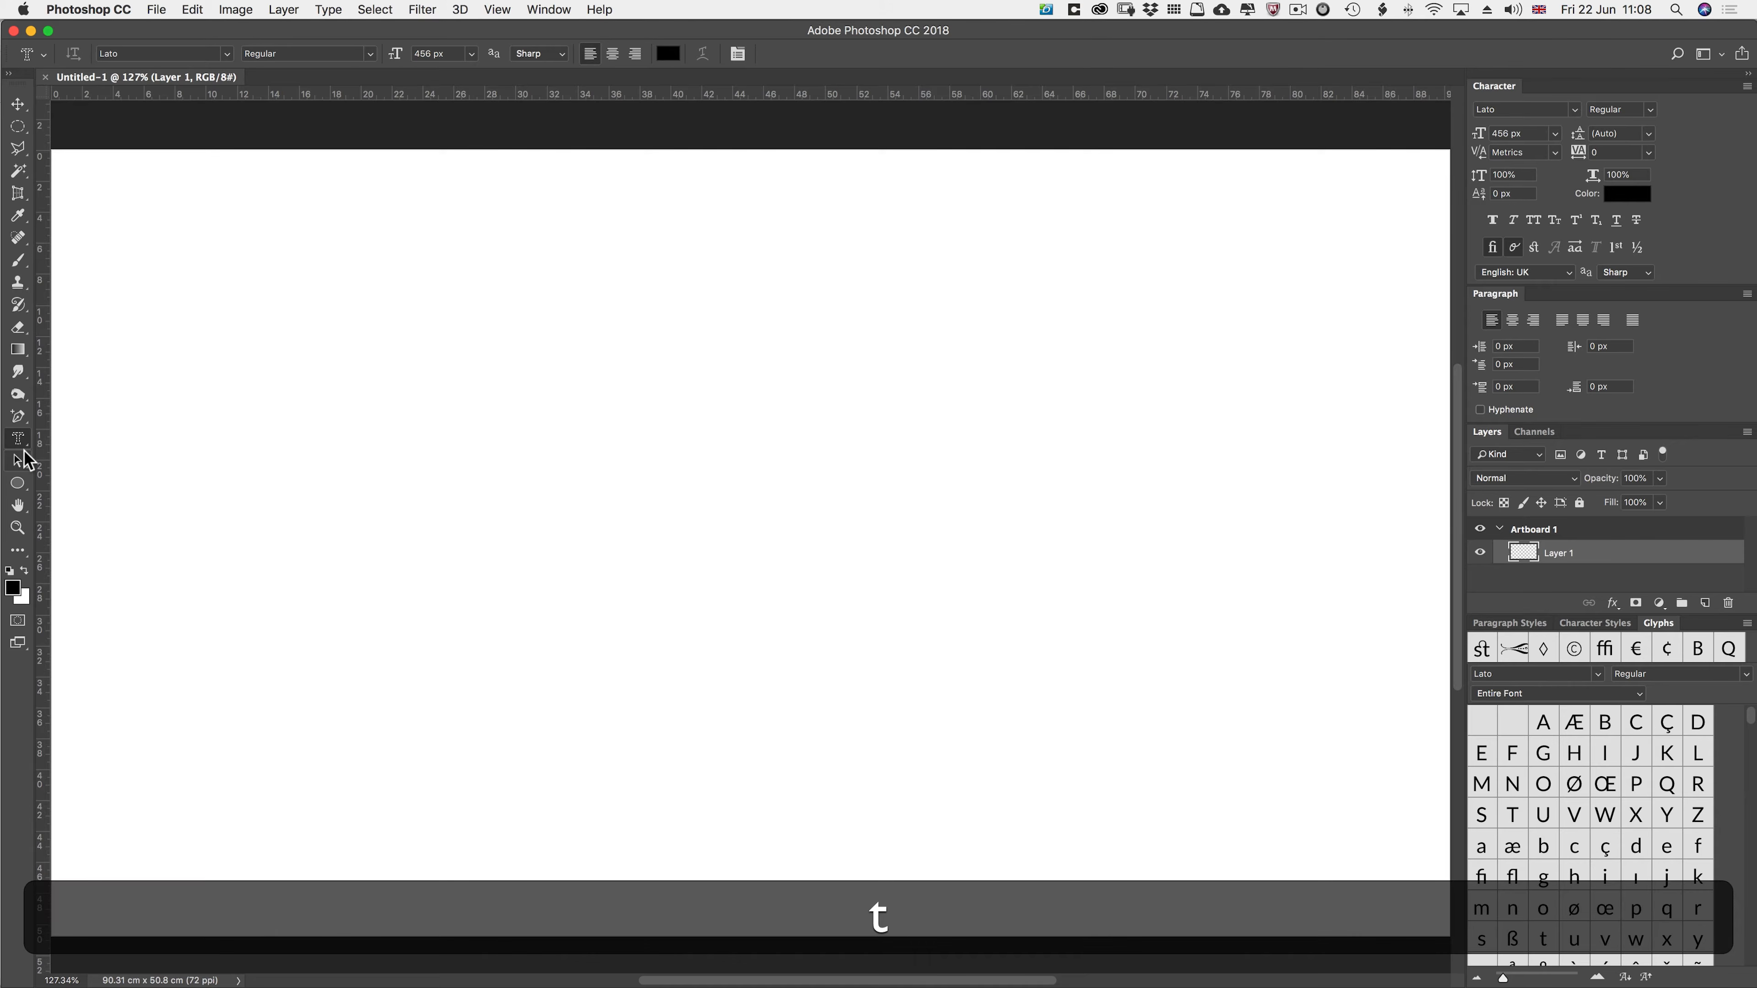
{"action": "key", "text": "shift+t"}
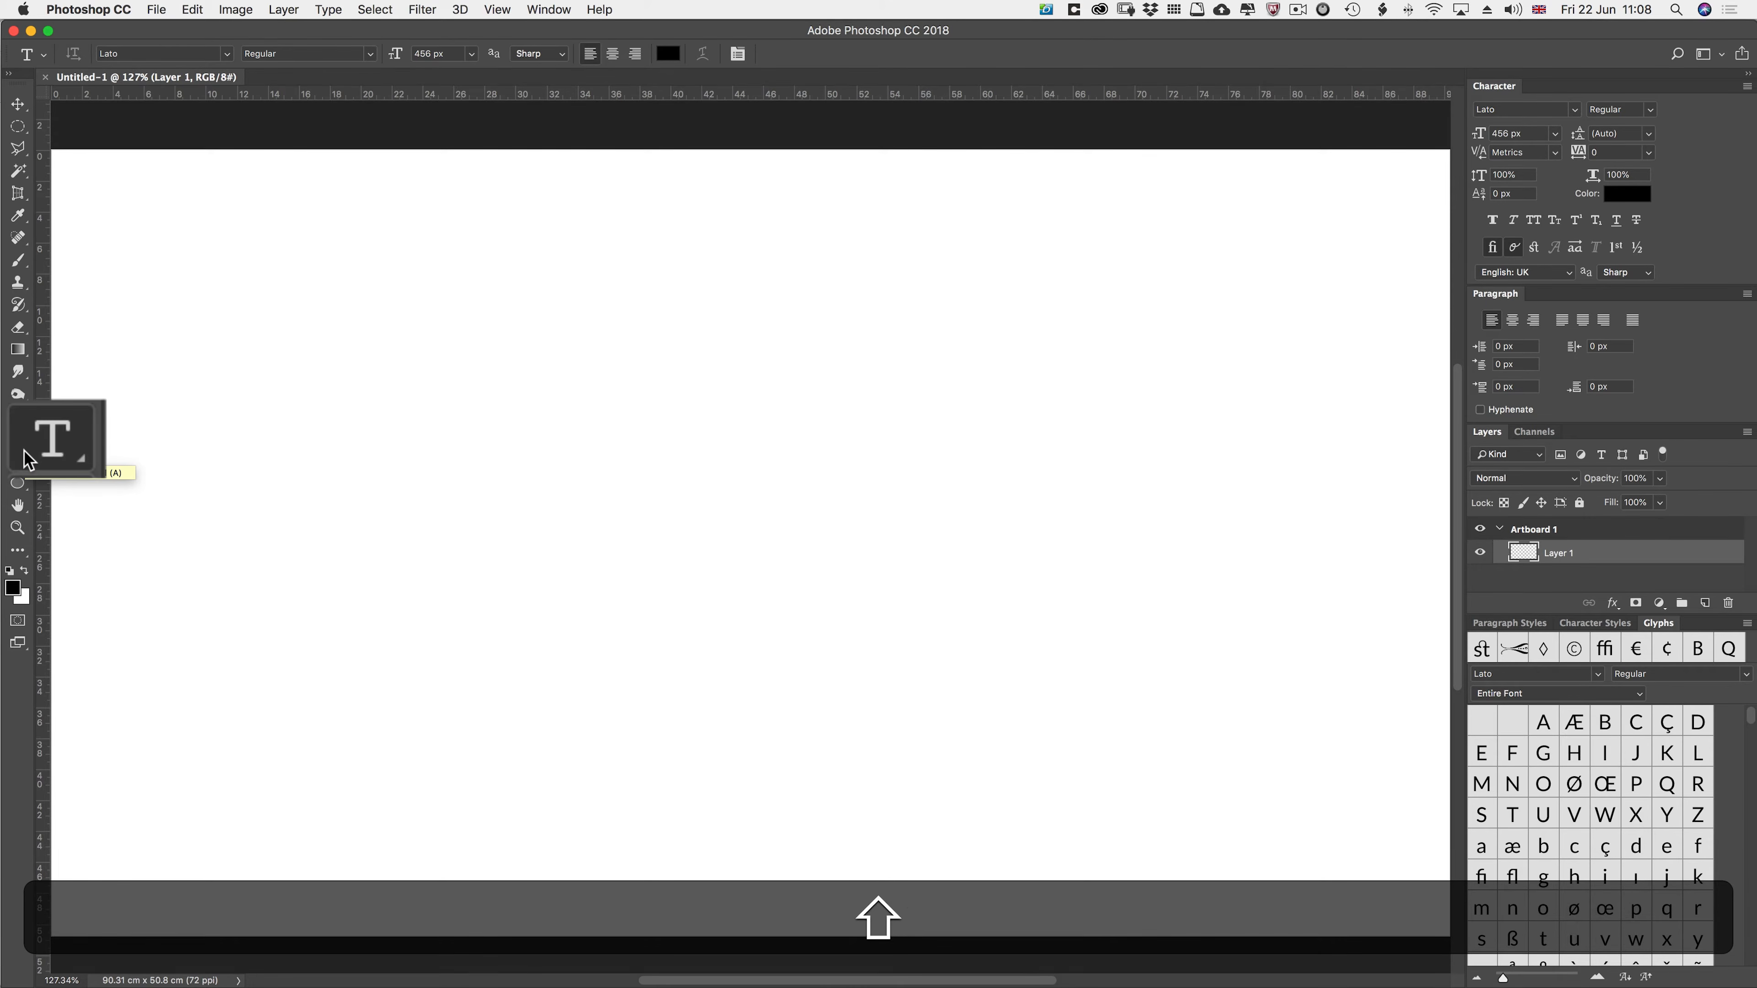
{"action": "key", "text": "shift+t"}
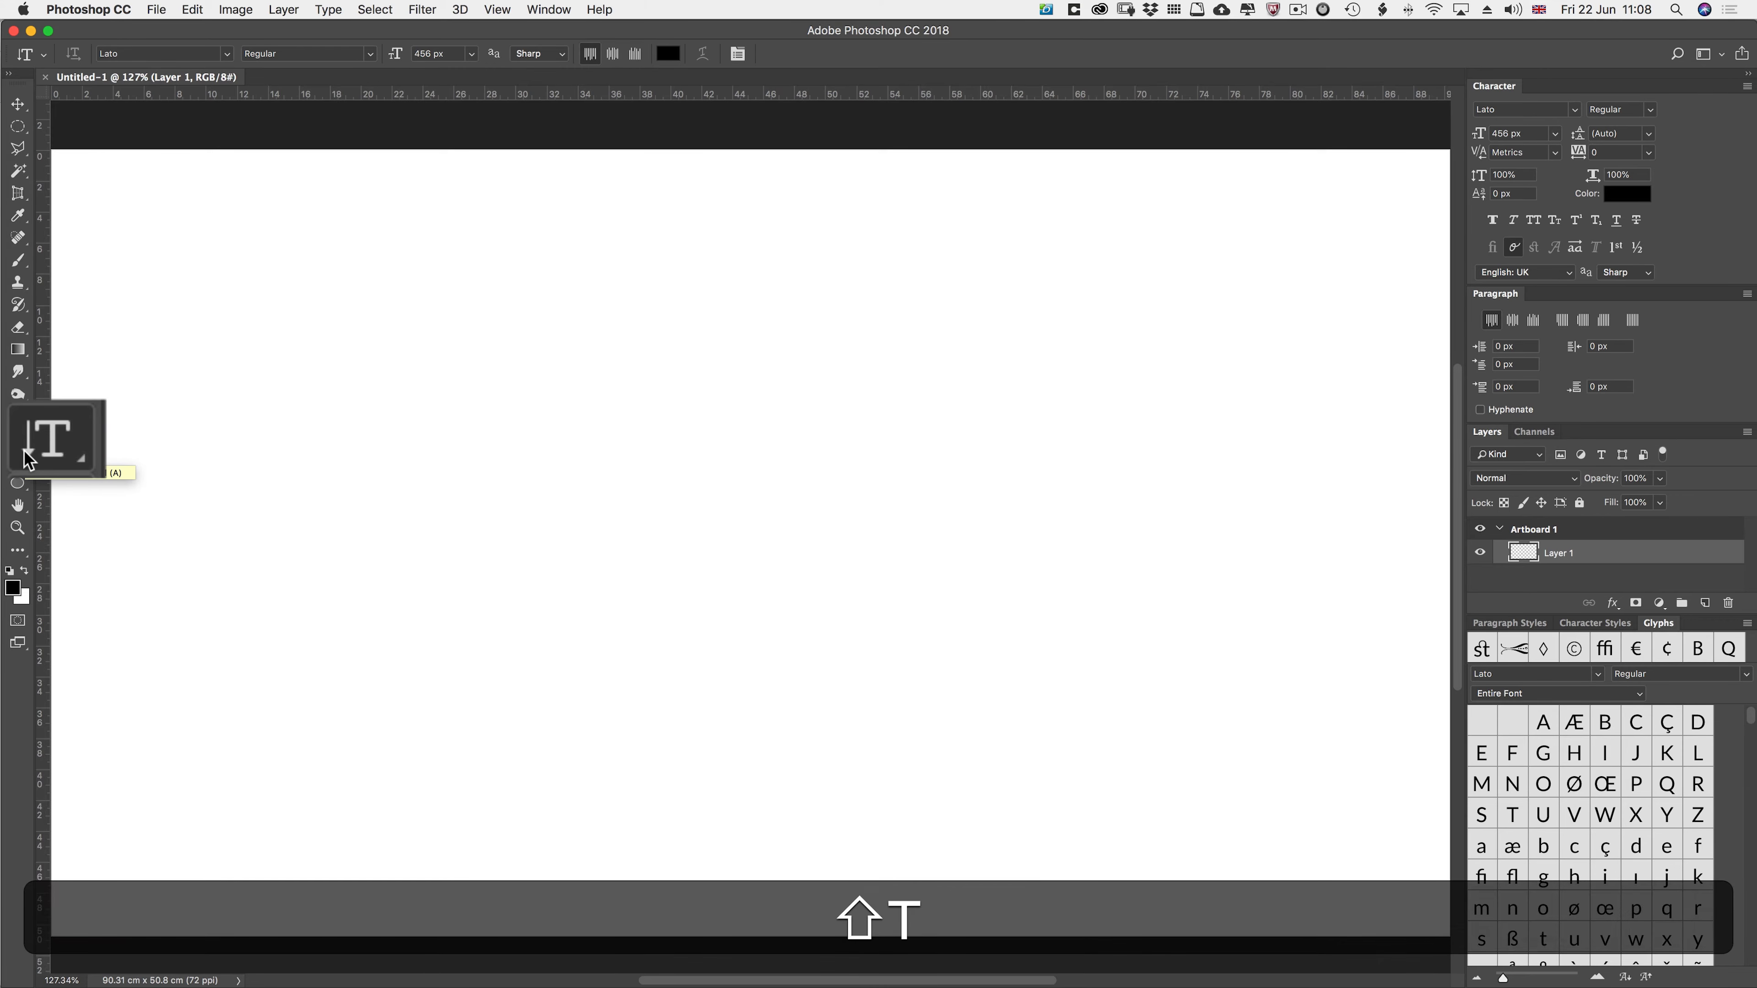
{"action": "key", "text": "shift+t"}
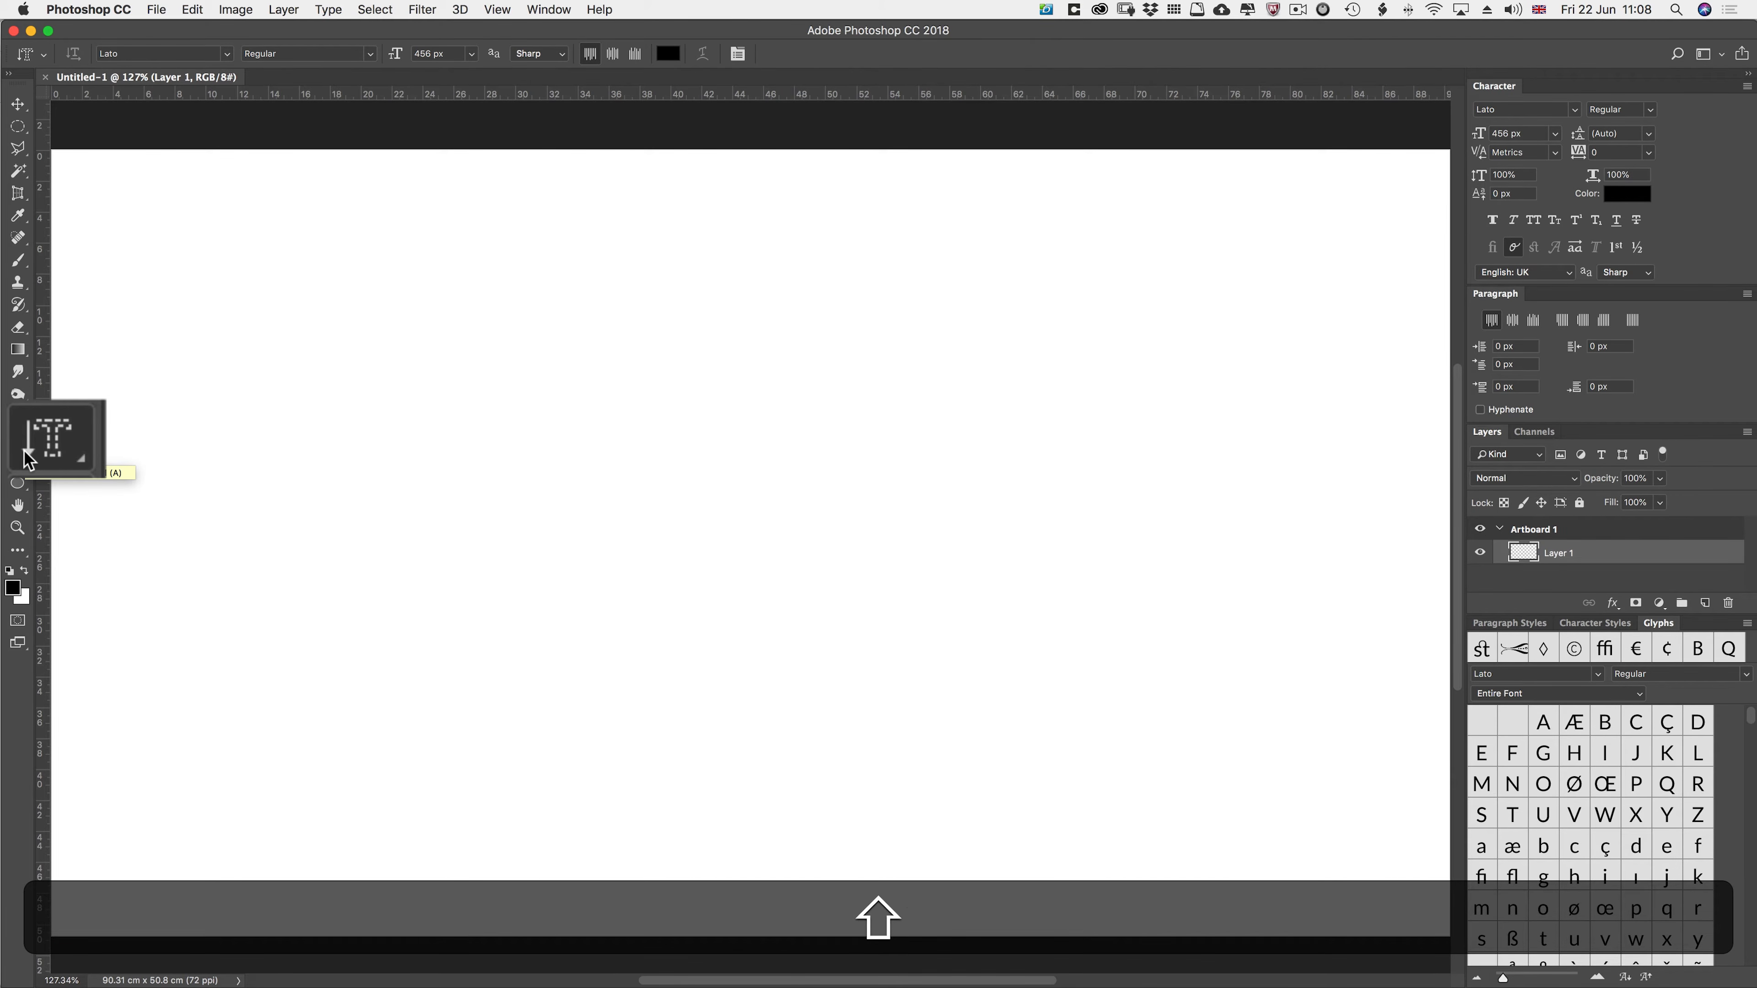
{"action": "key", "text": "shift+t"}
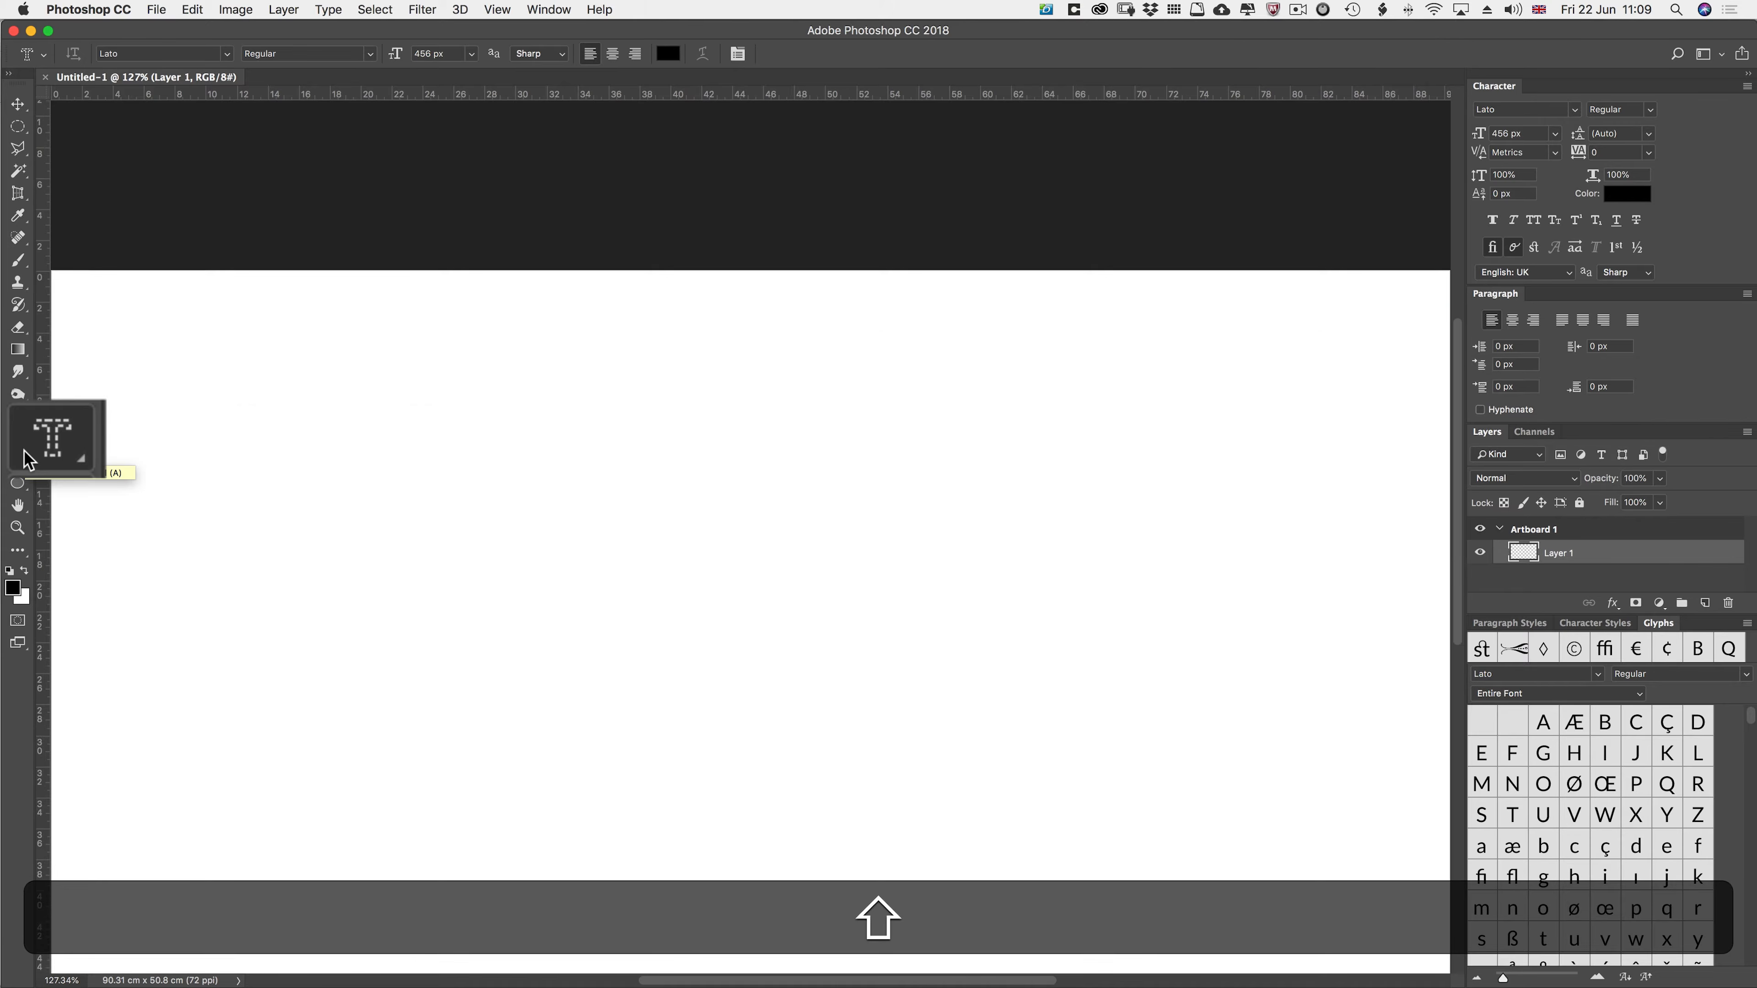
{"action": "key", "text": "super+0"}
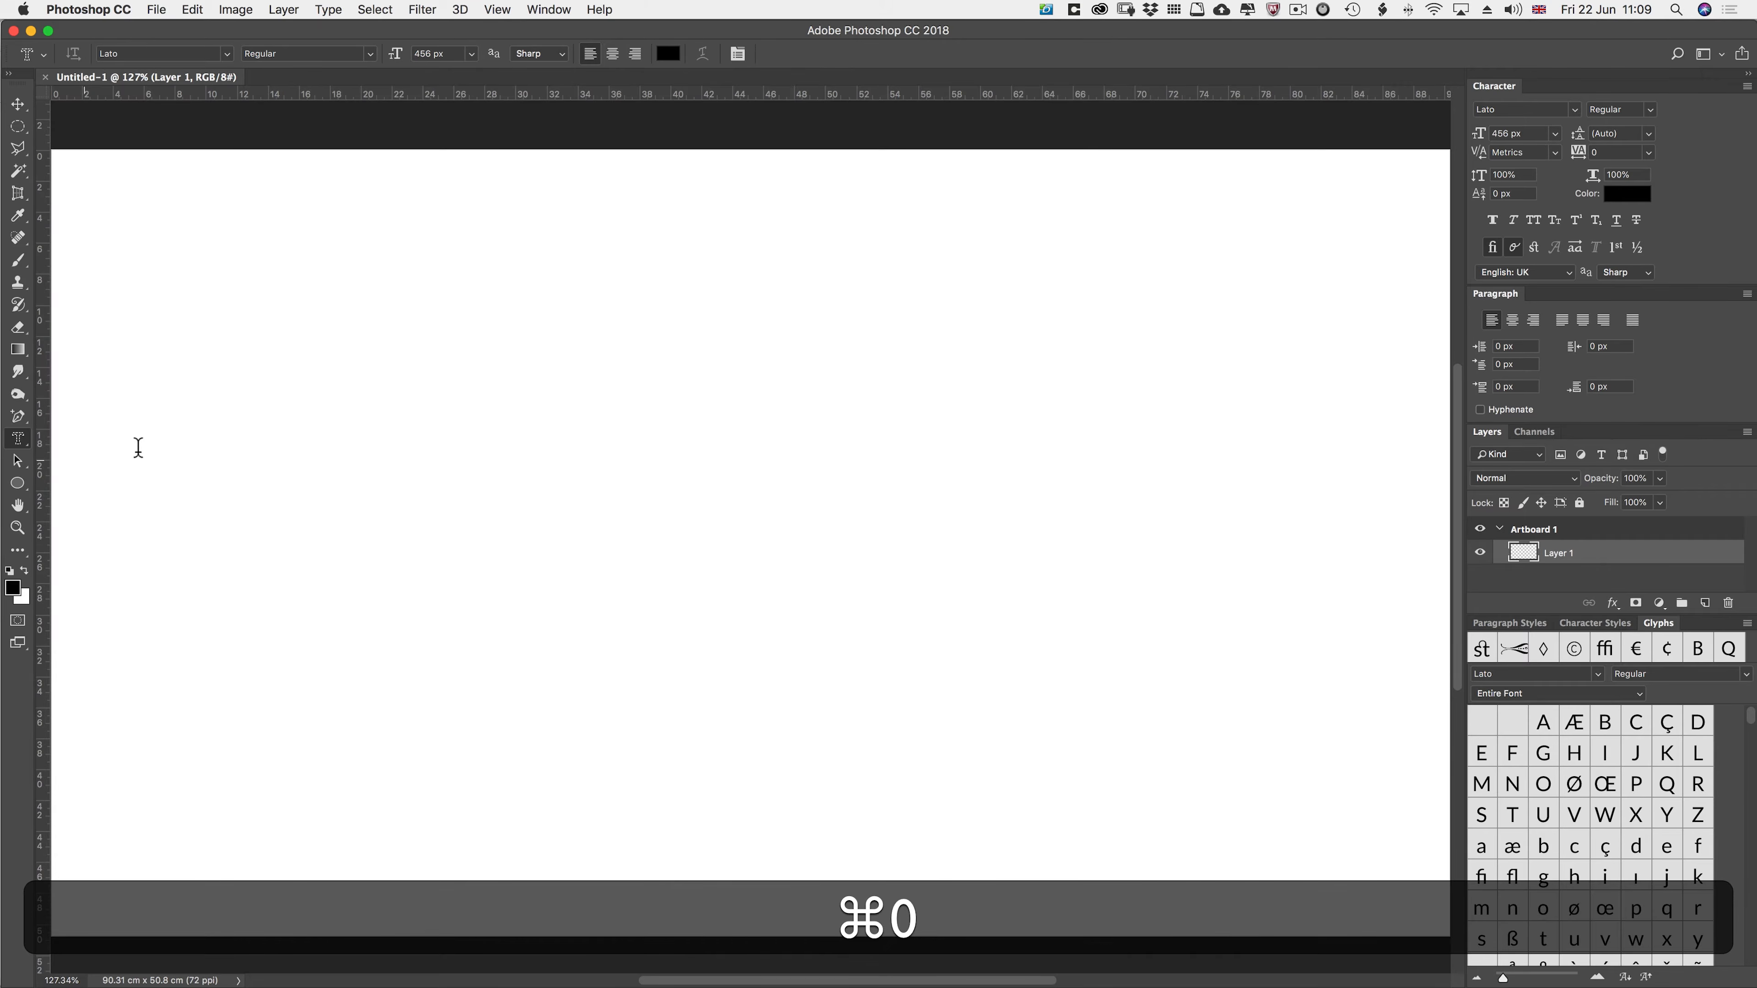
- Create a selection reading "TEST" on Layer 1 with the type mask and fill it with the orange-yellow gradient
{"action": "left_click", "coordinate": [321, 456]}
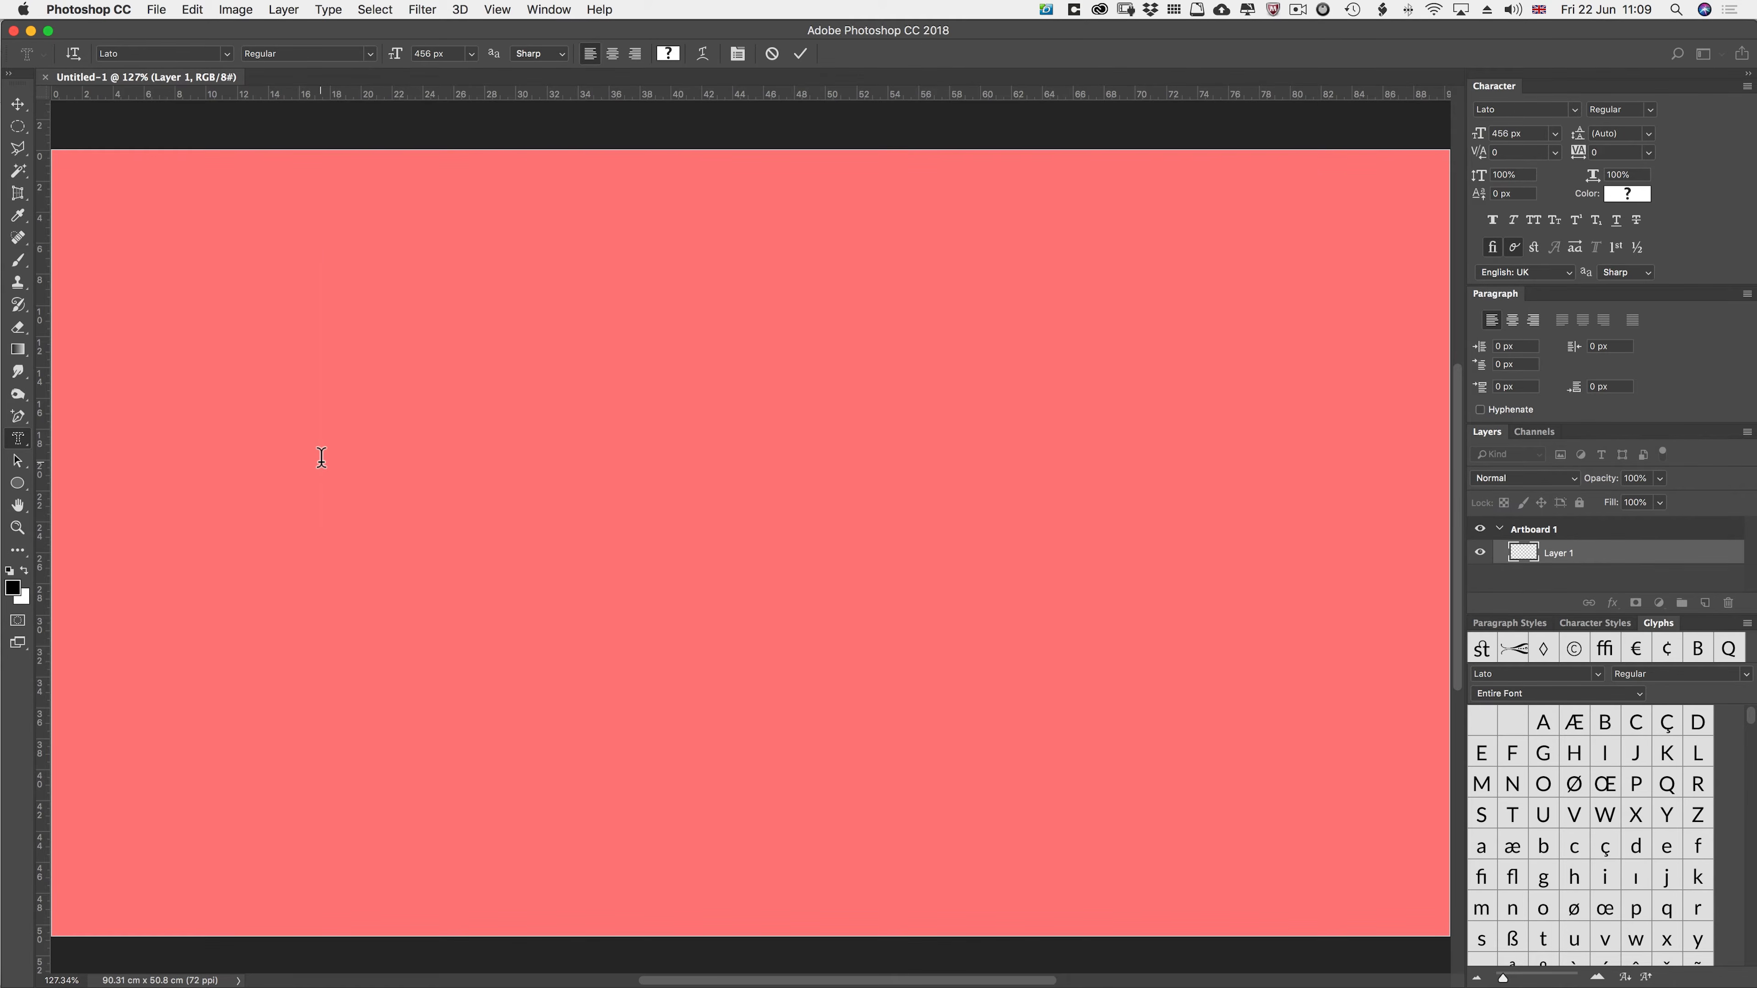
{"action": "type", "text": "TEST"}
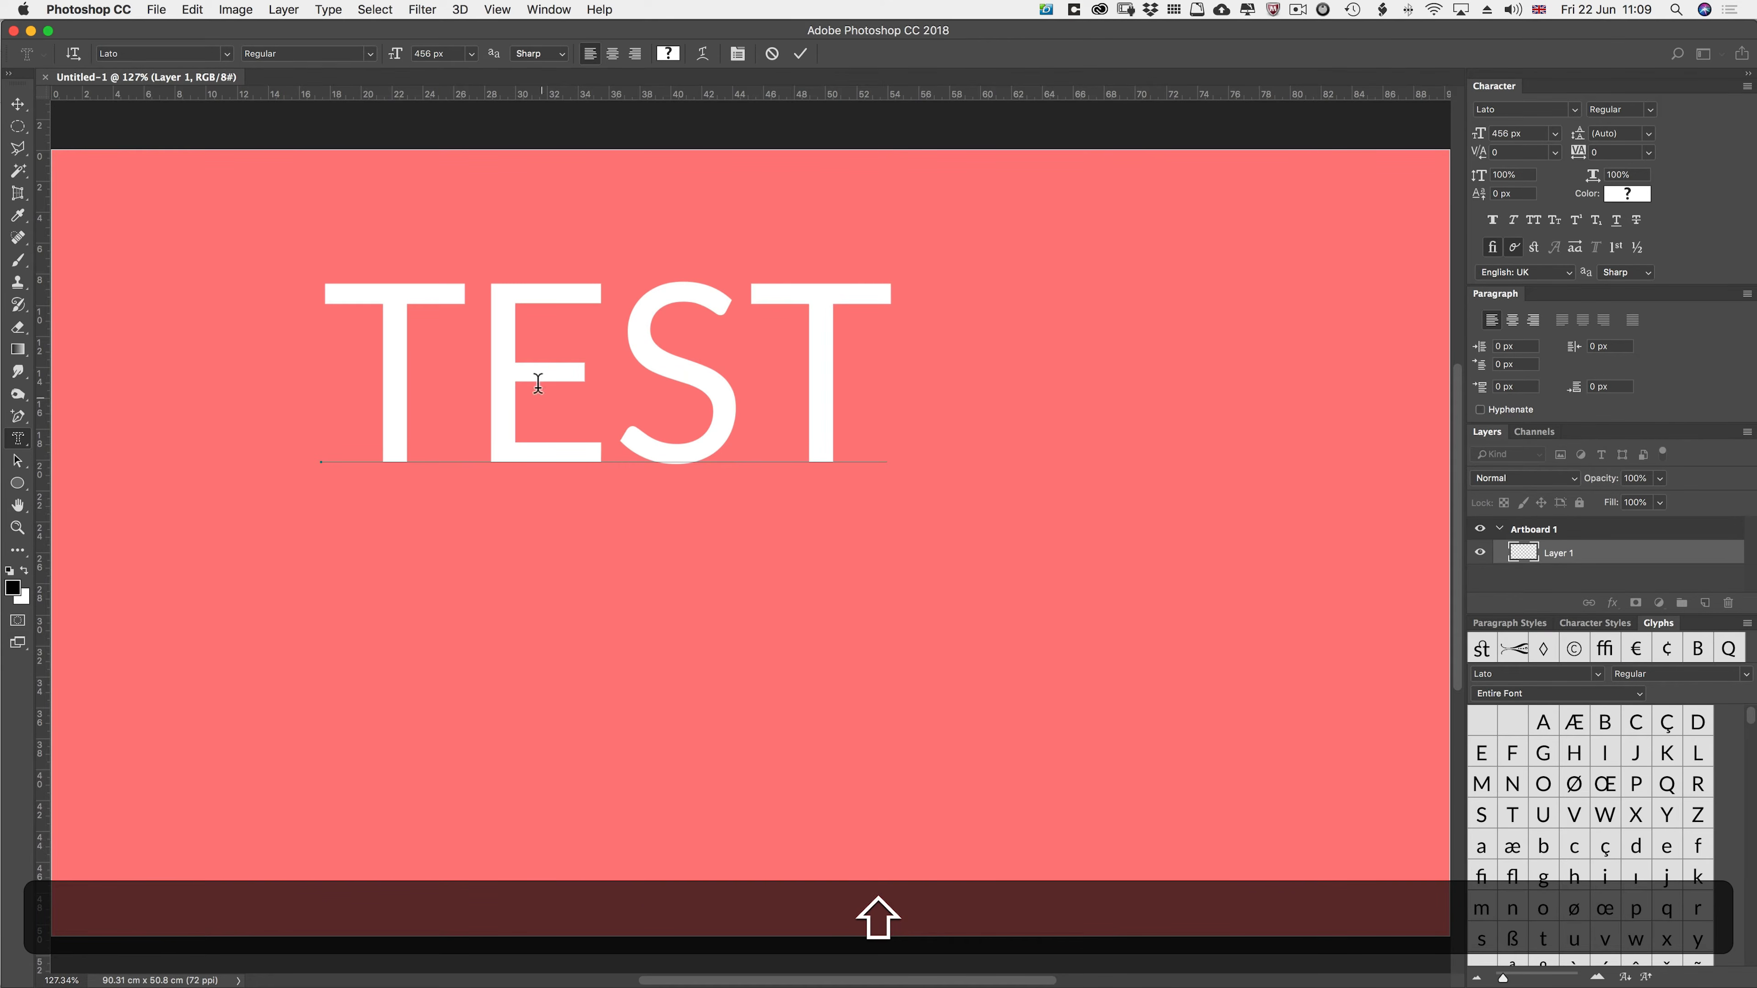
{"action": "left_click", "coordinate": [803, 53]}
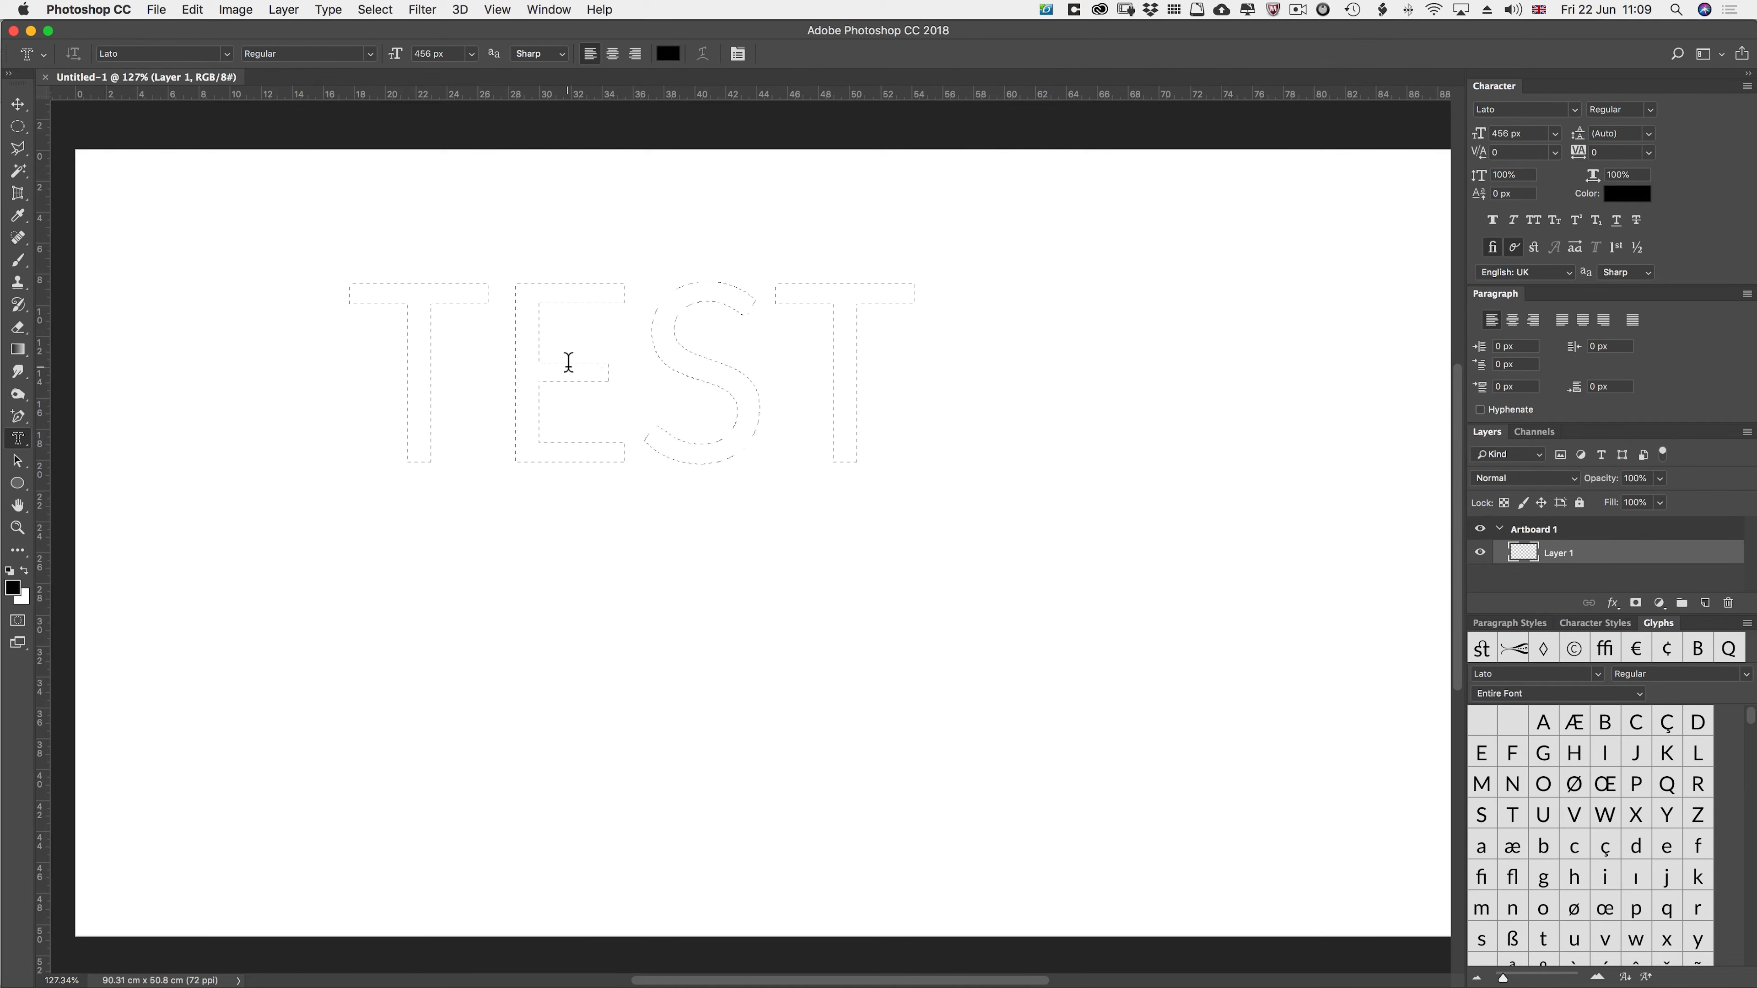
{"action": "key", "text": "g"}
{"action": "left_click_drag", "start_coordinate": [314, 379], "coordinate": [1138, 391]}
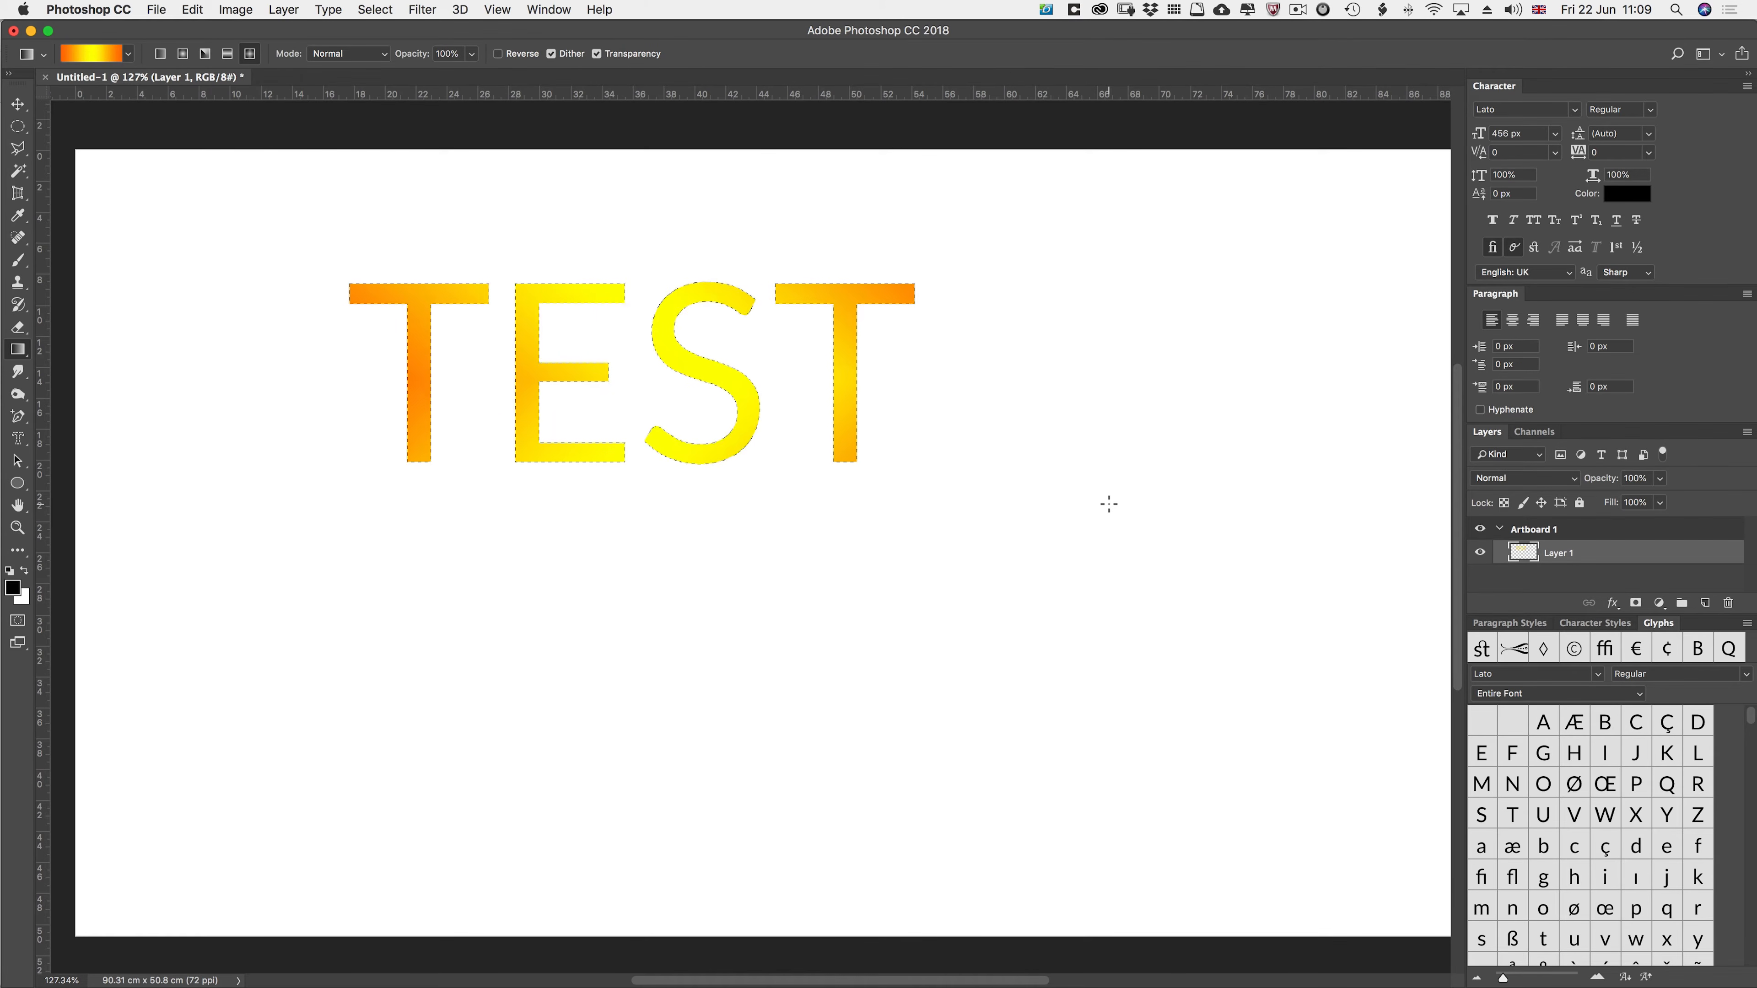
- Clear the selection and delete Layer 1
{"action": "key", "text": "super+d"}
{"action": "left_click", "coordinate": [1728, 602]}
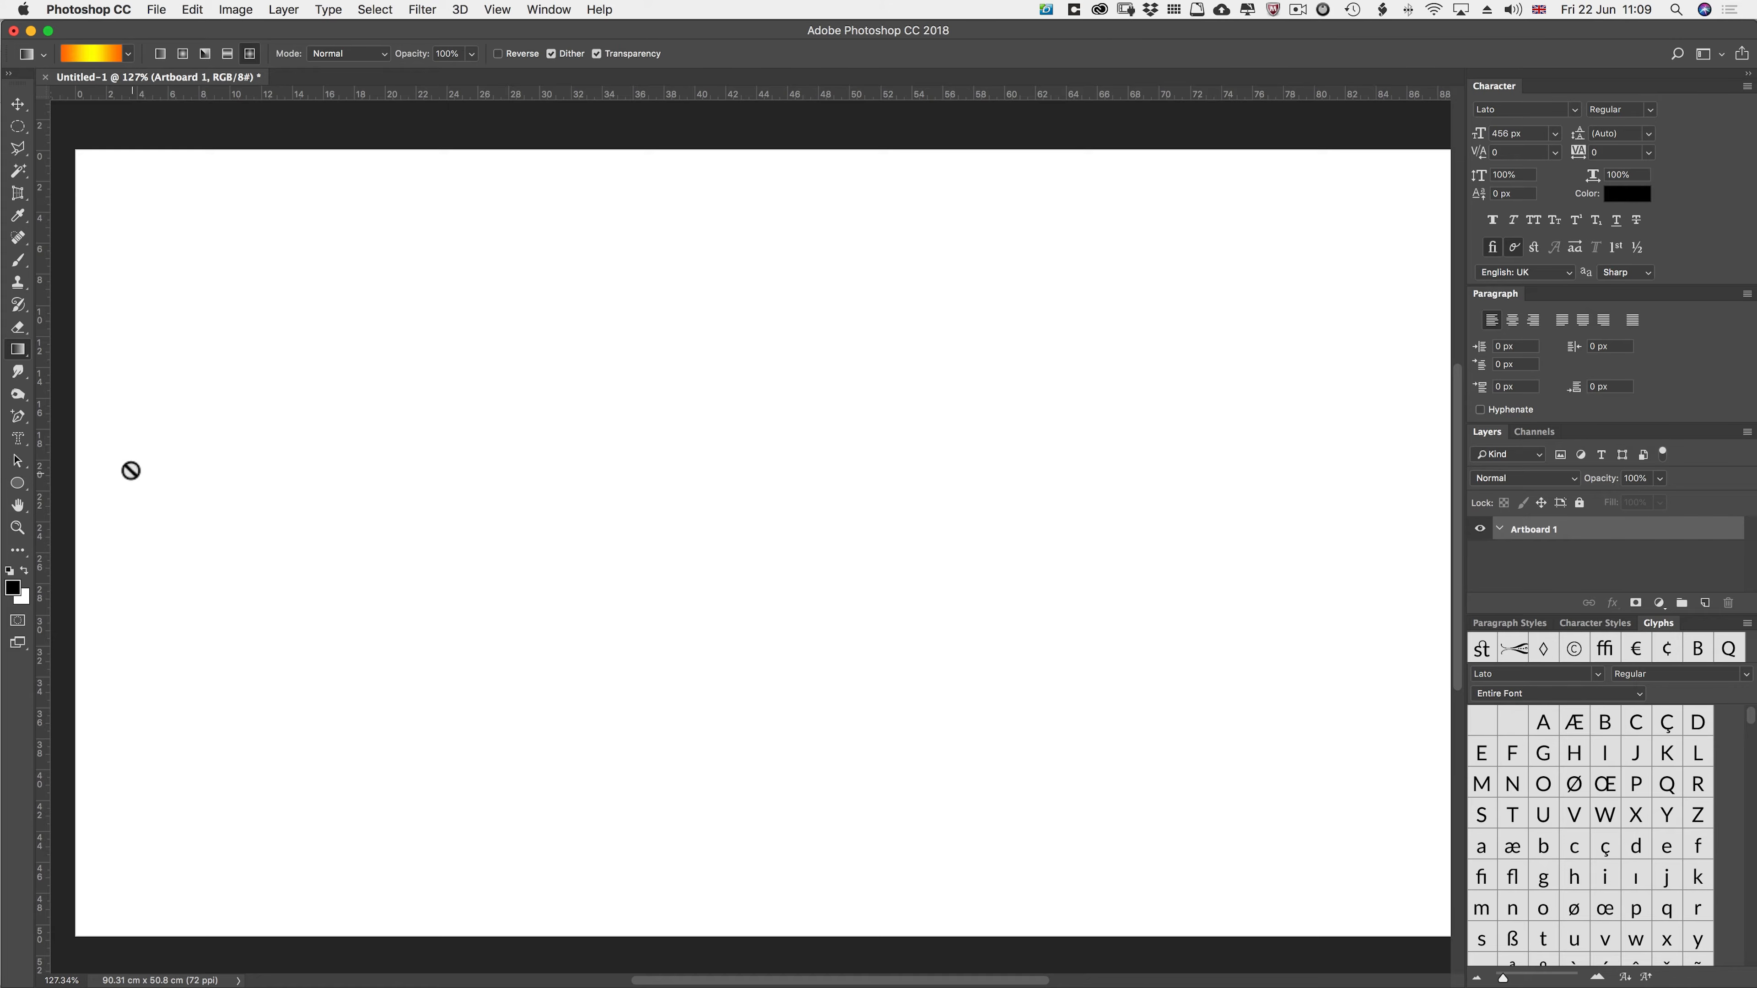
- Switch from the type mask tool to the Vertical Type tool
{"action": "key", "text": "shift+t"}
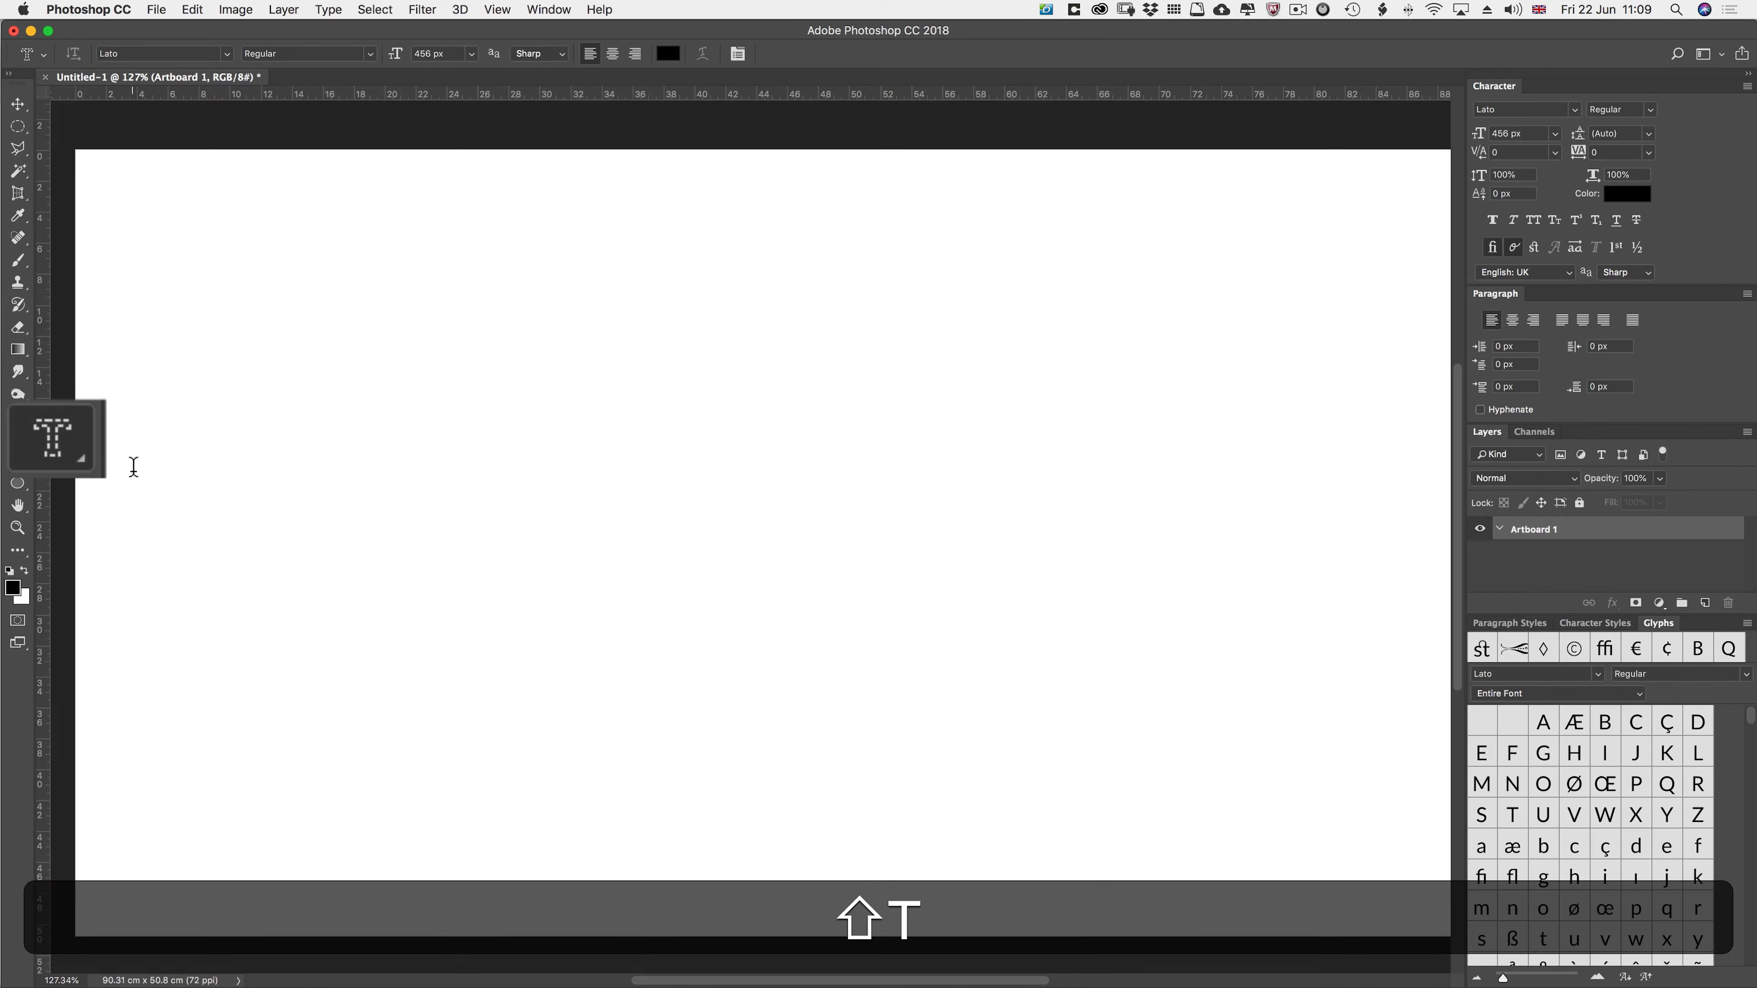
{"action": "key", "text": "shift+t"}
{"action": "left_click", "coordinate": [50, 460]}
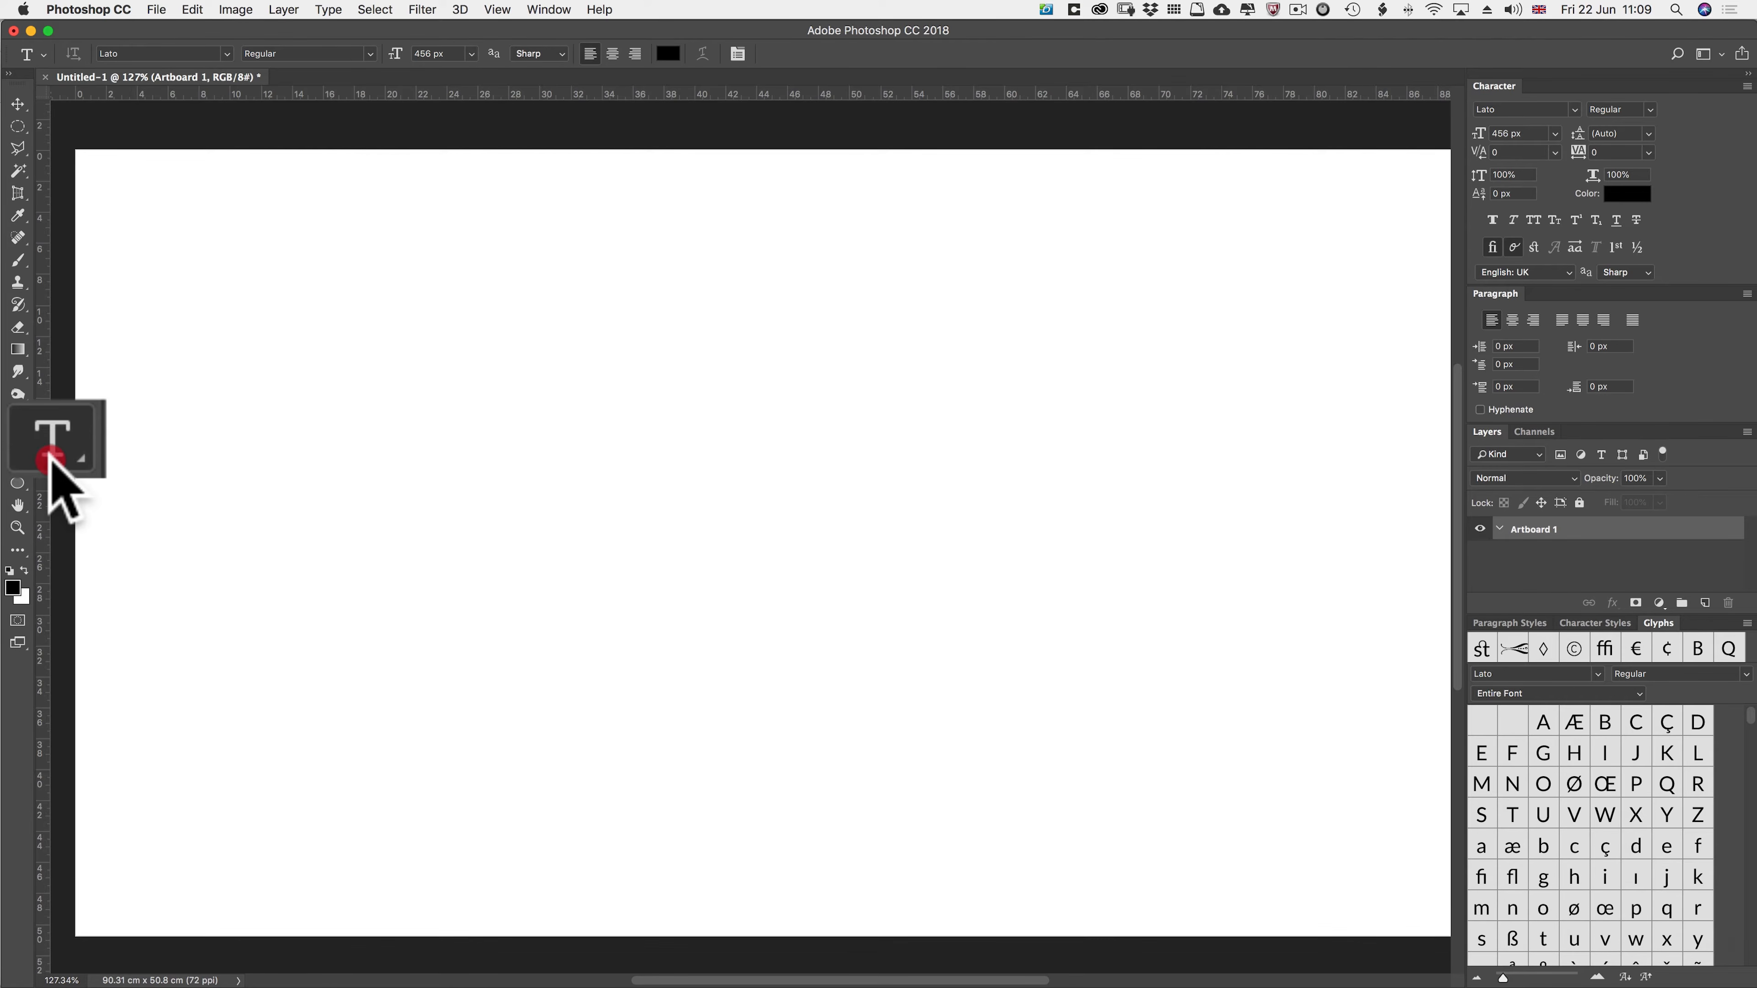
{"action": "mouse_move", "coordinate": [50, 460]}
{"action": "left_mouse_down"}
{"action": "mouse_move", "coordinate": [87, 462]}
{"action": "mouse_move", "coordinate": [73, 457]}
{"action": "left_mouse_up"}
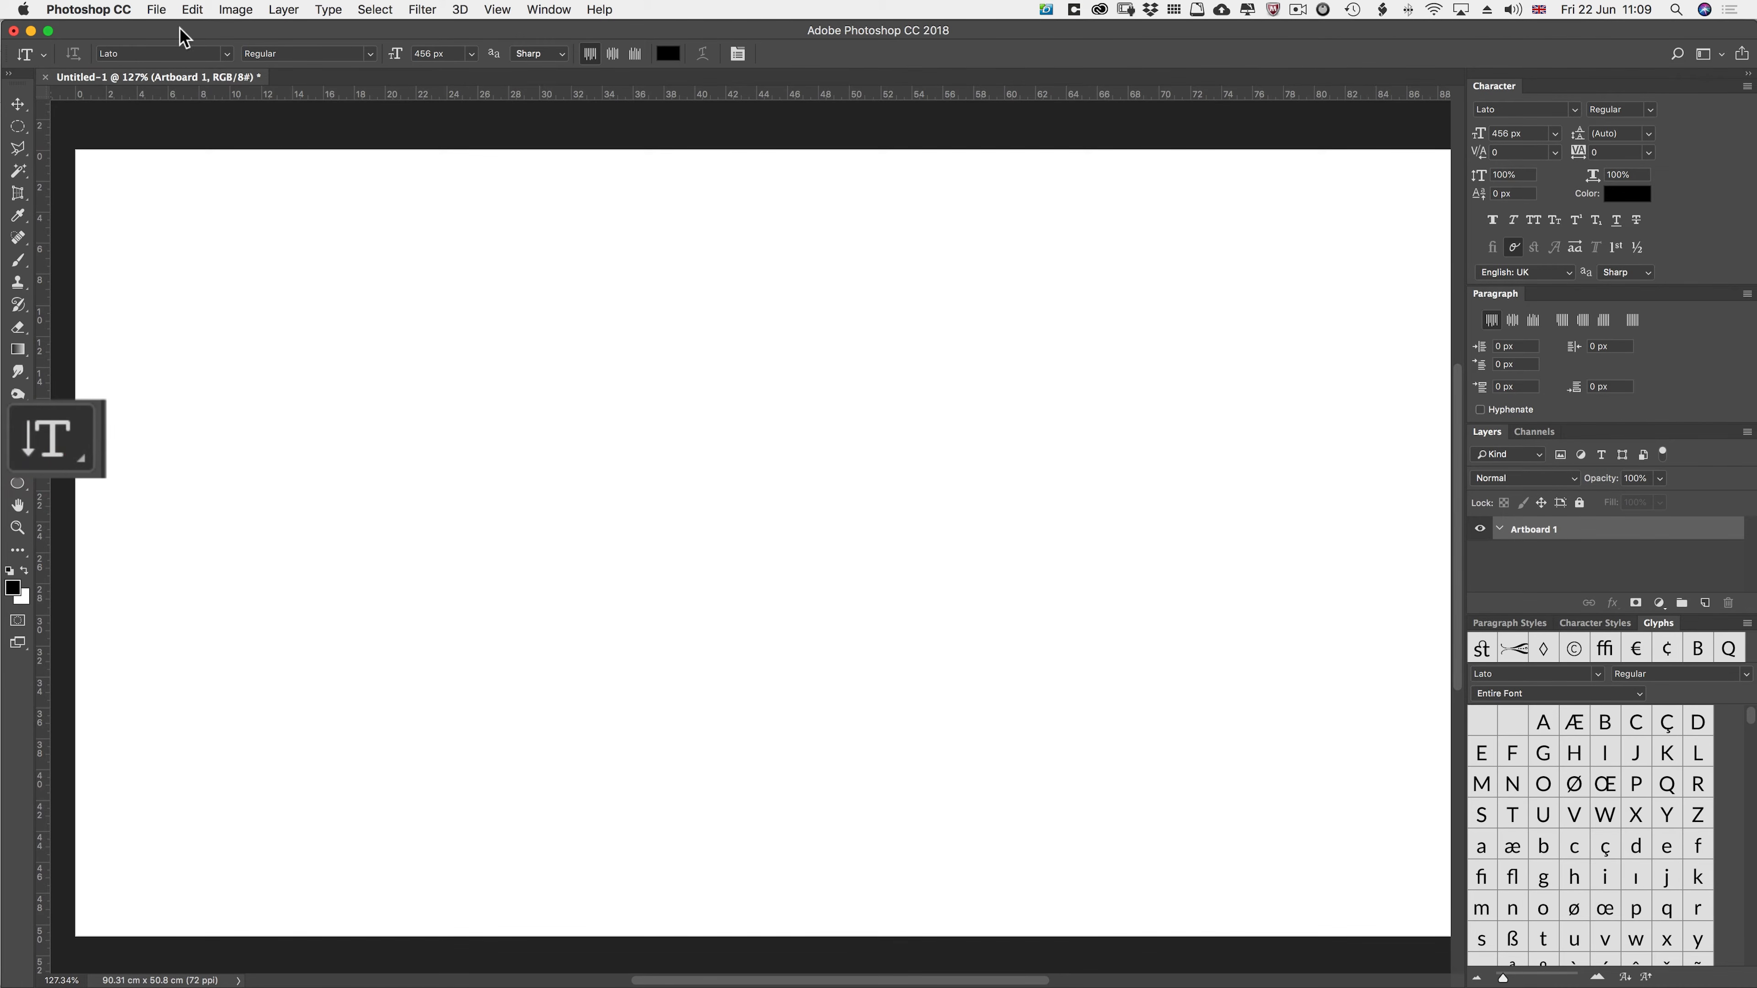
- Filter the font list to the Monospace class and choose Courier New as the font
{"action": "left_click", "coordinate": [227, 53]}
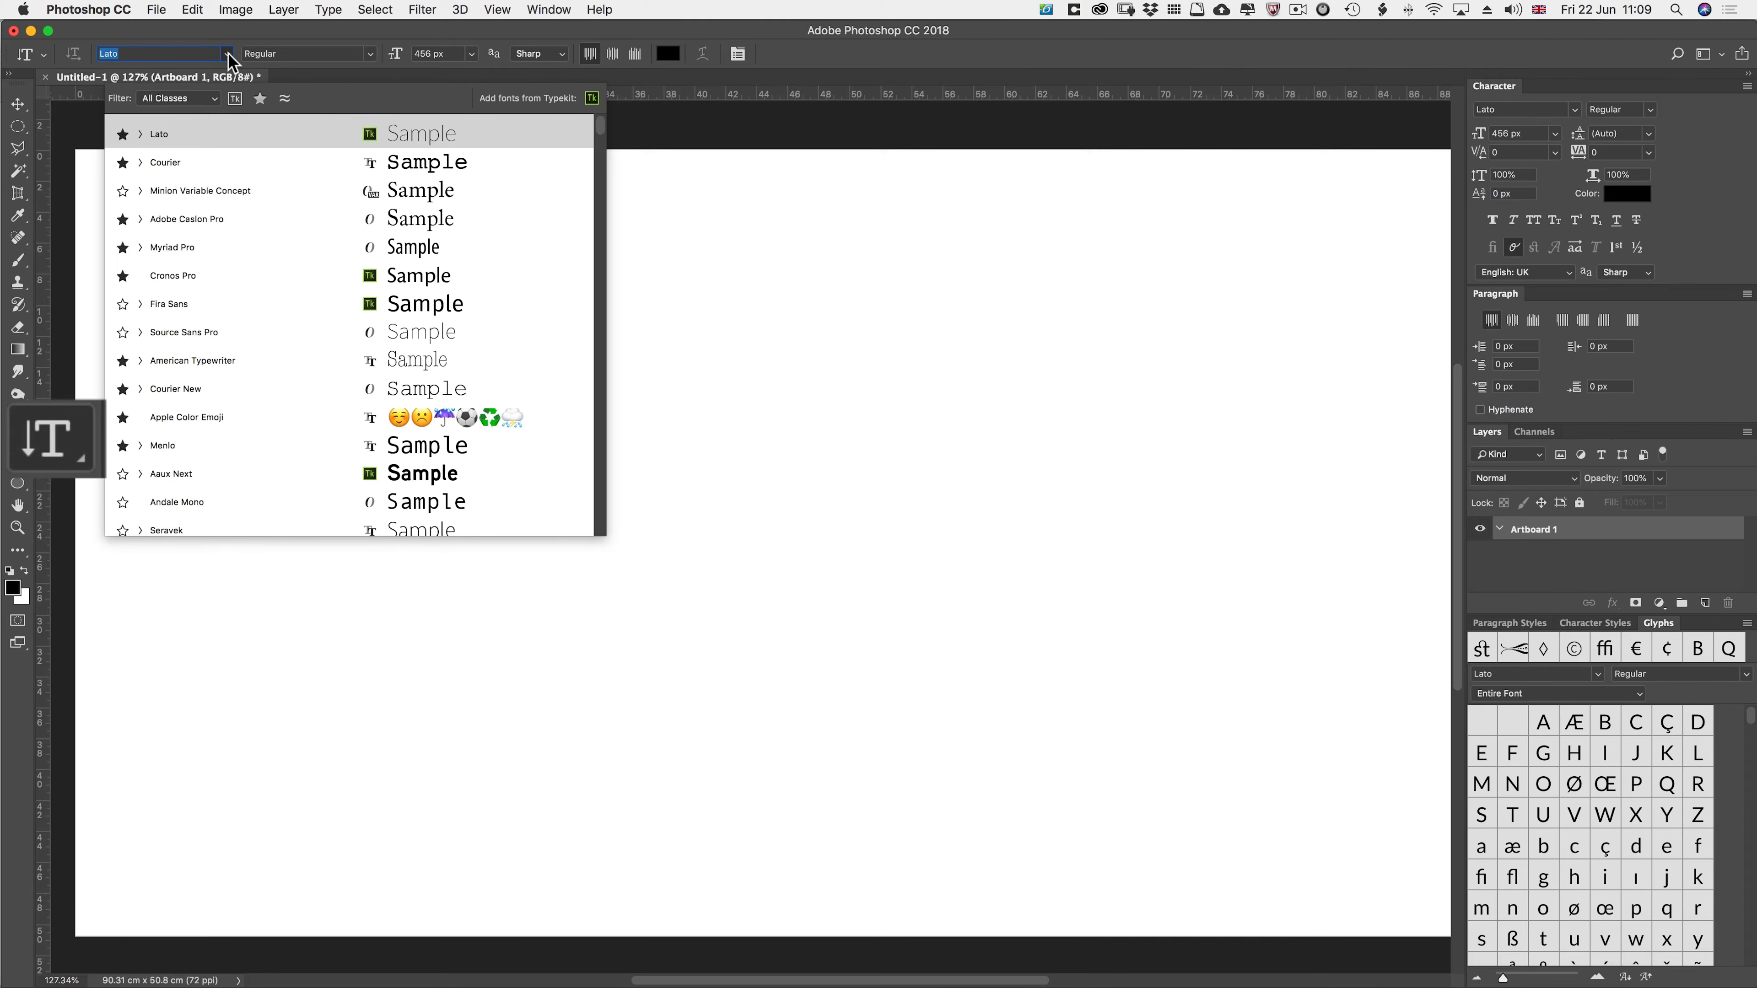
{"action": "left_click", "coordinate": [214, 99]}
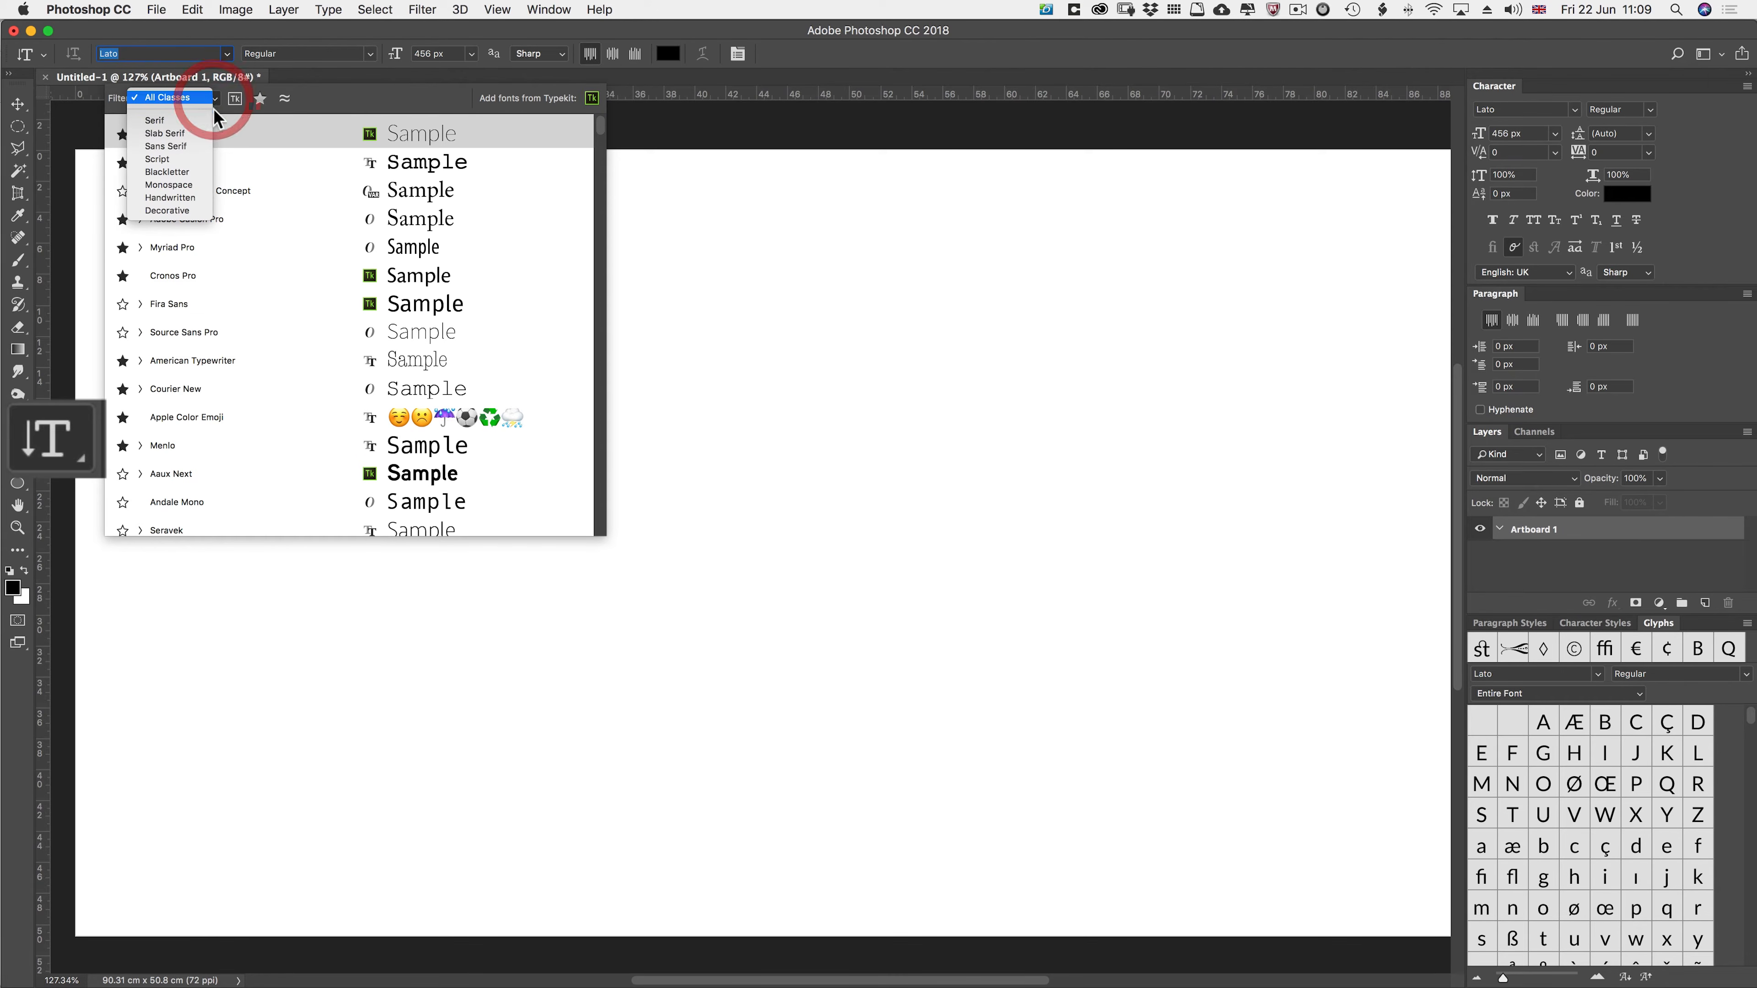
{"action": "left_click", "coordinate": [199, 182]}
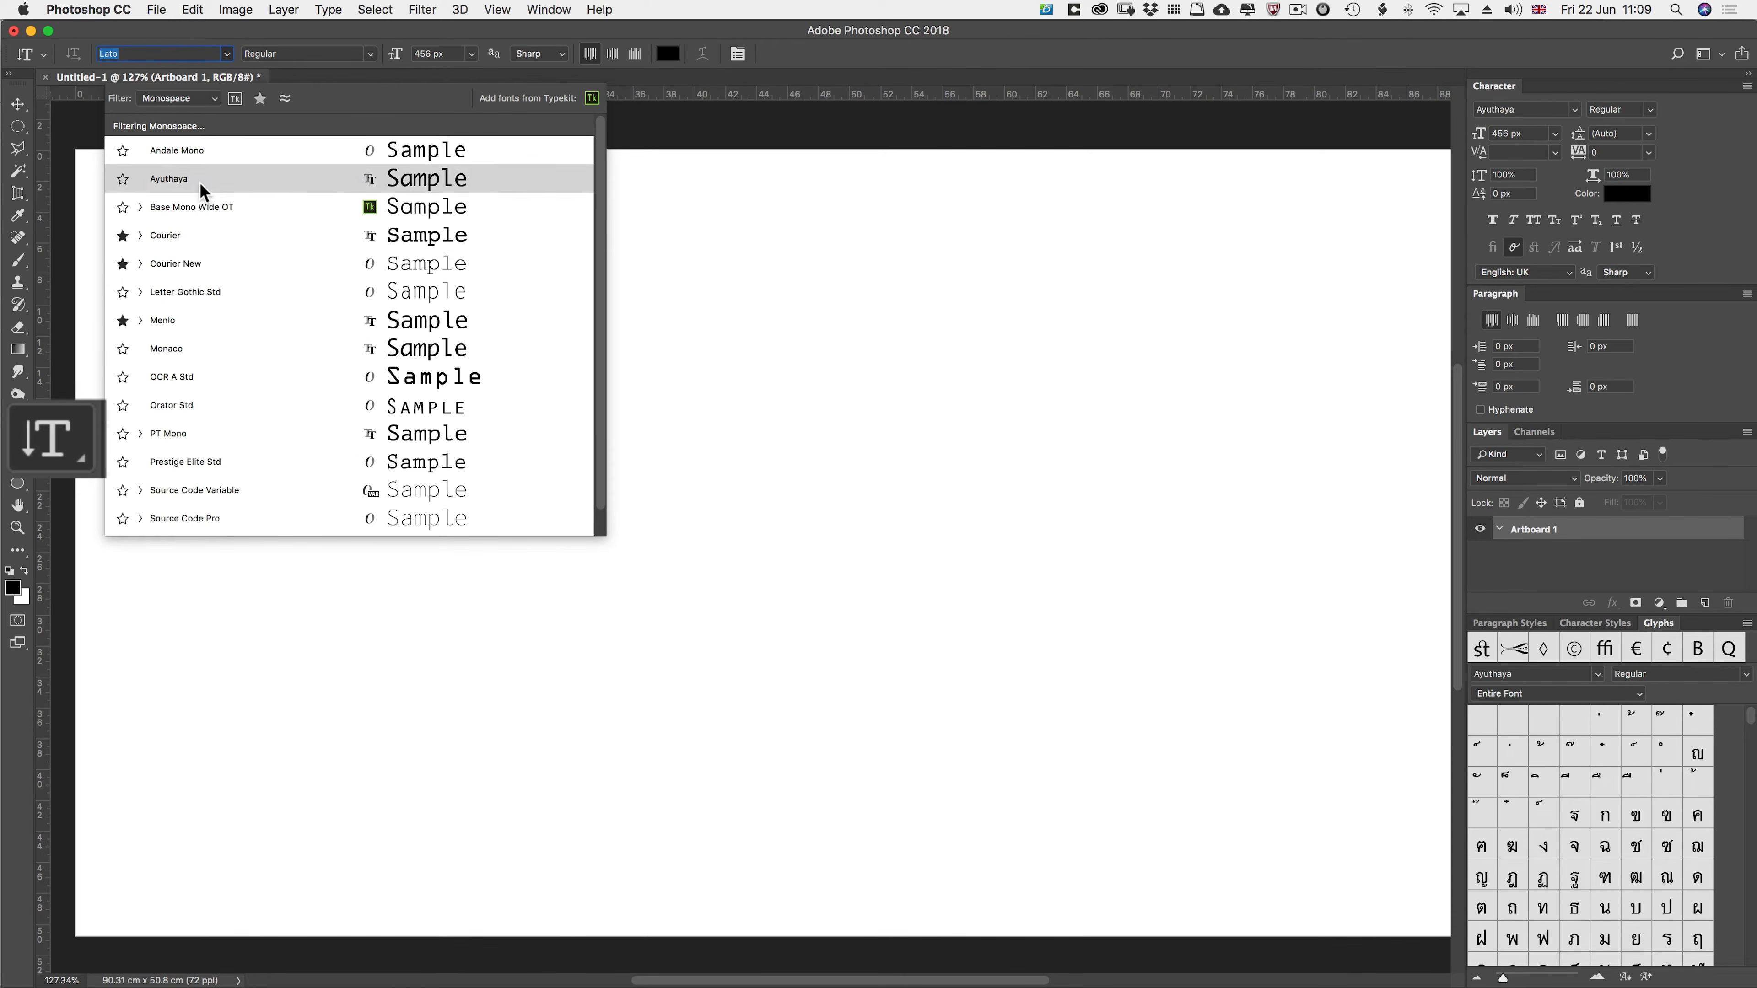
{"action": "left_click", "coordinate": [189, 270]}
- Place vertical text reading "TEST" on the artboard, reposition it, and discard the text
{"action": "left_click", "coordinate": [640, 277]}
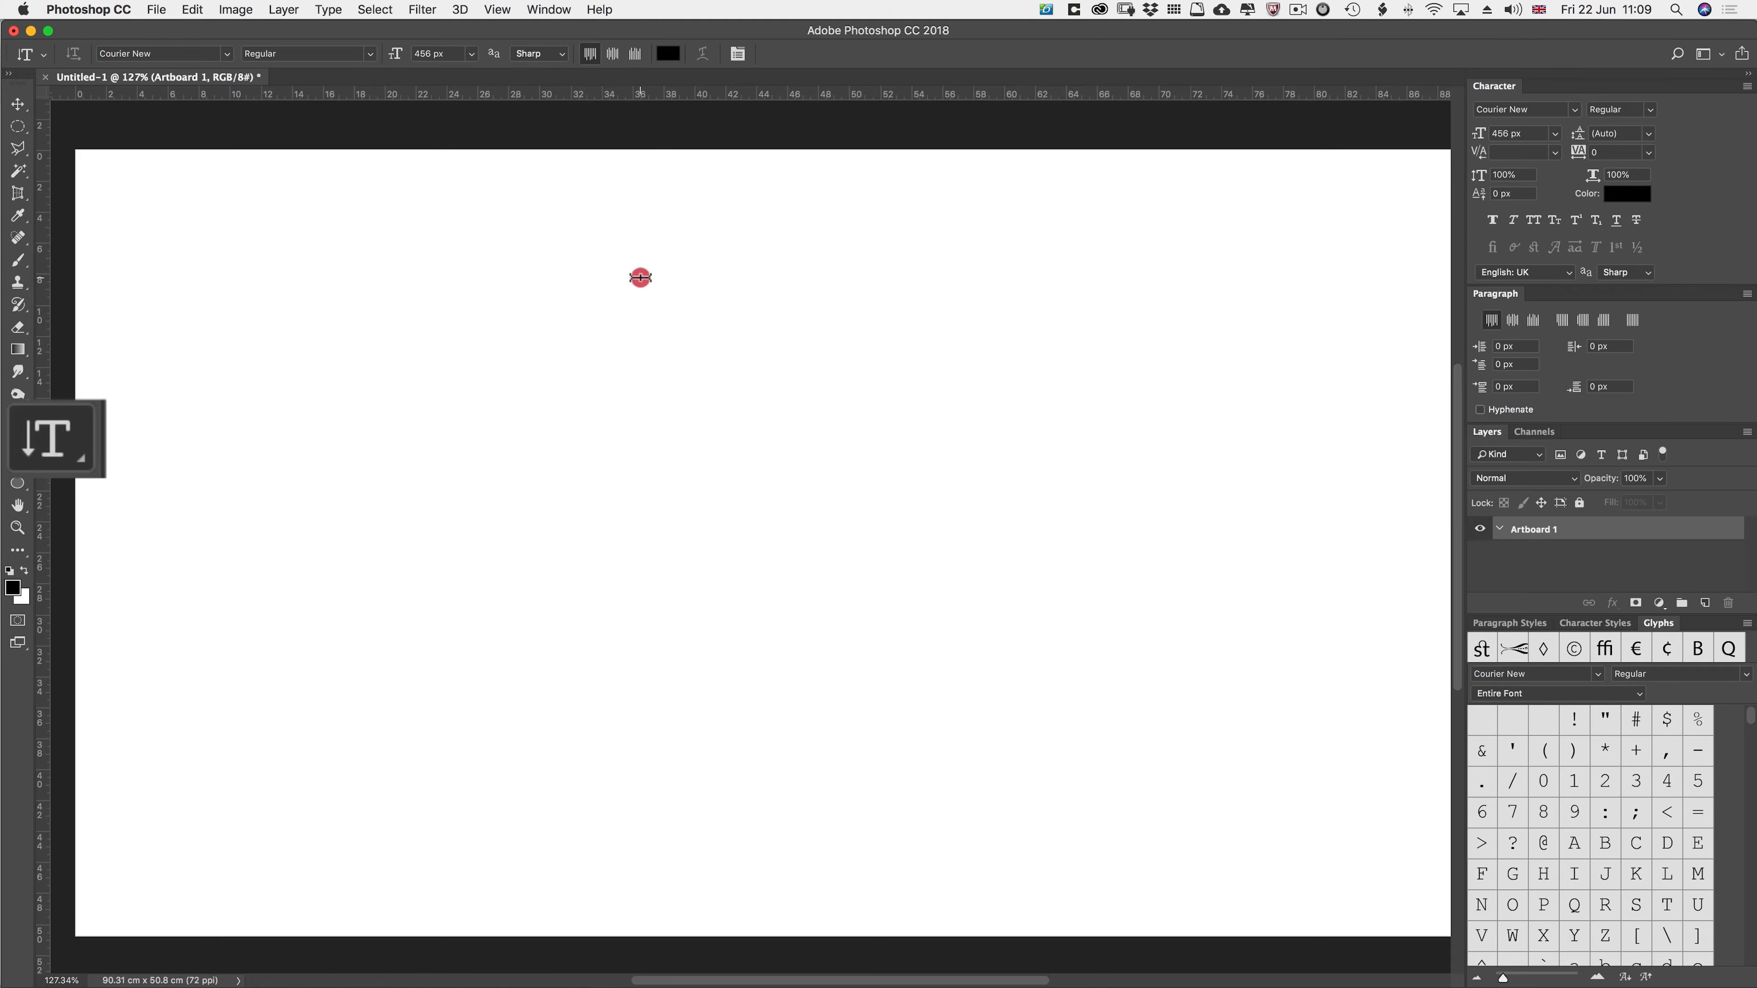
{"action": "type", "text": "TEST"}
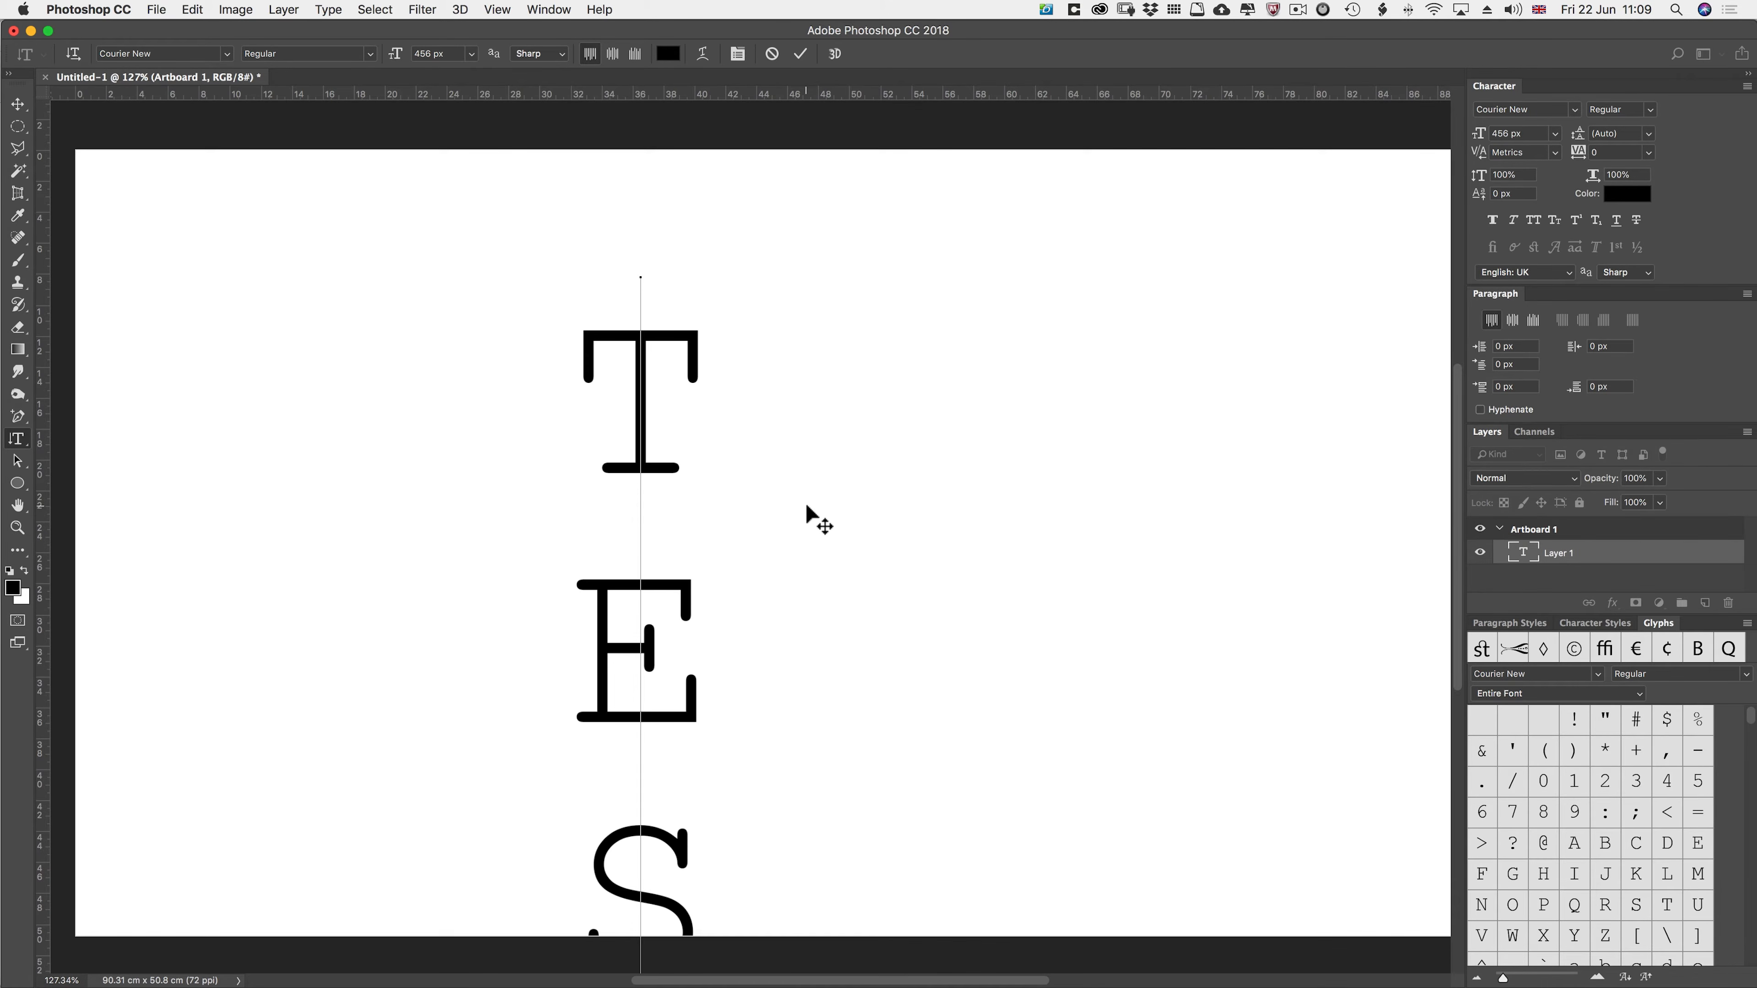
{"action": "left_click", "coordinate": [737, 330]}
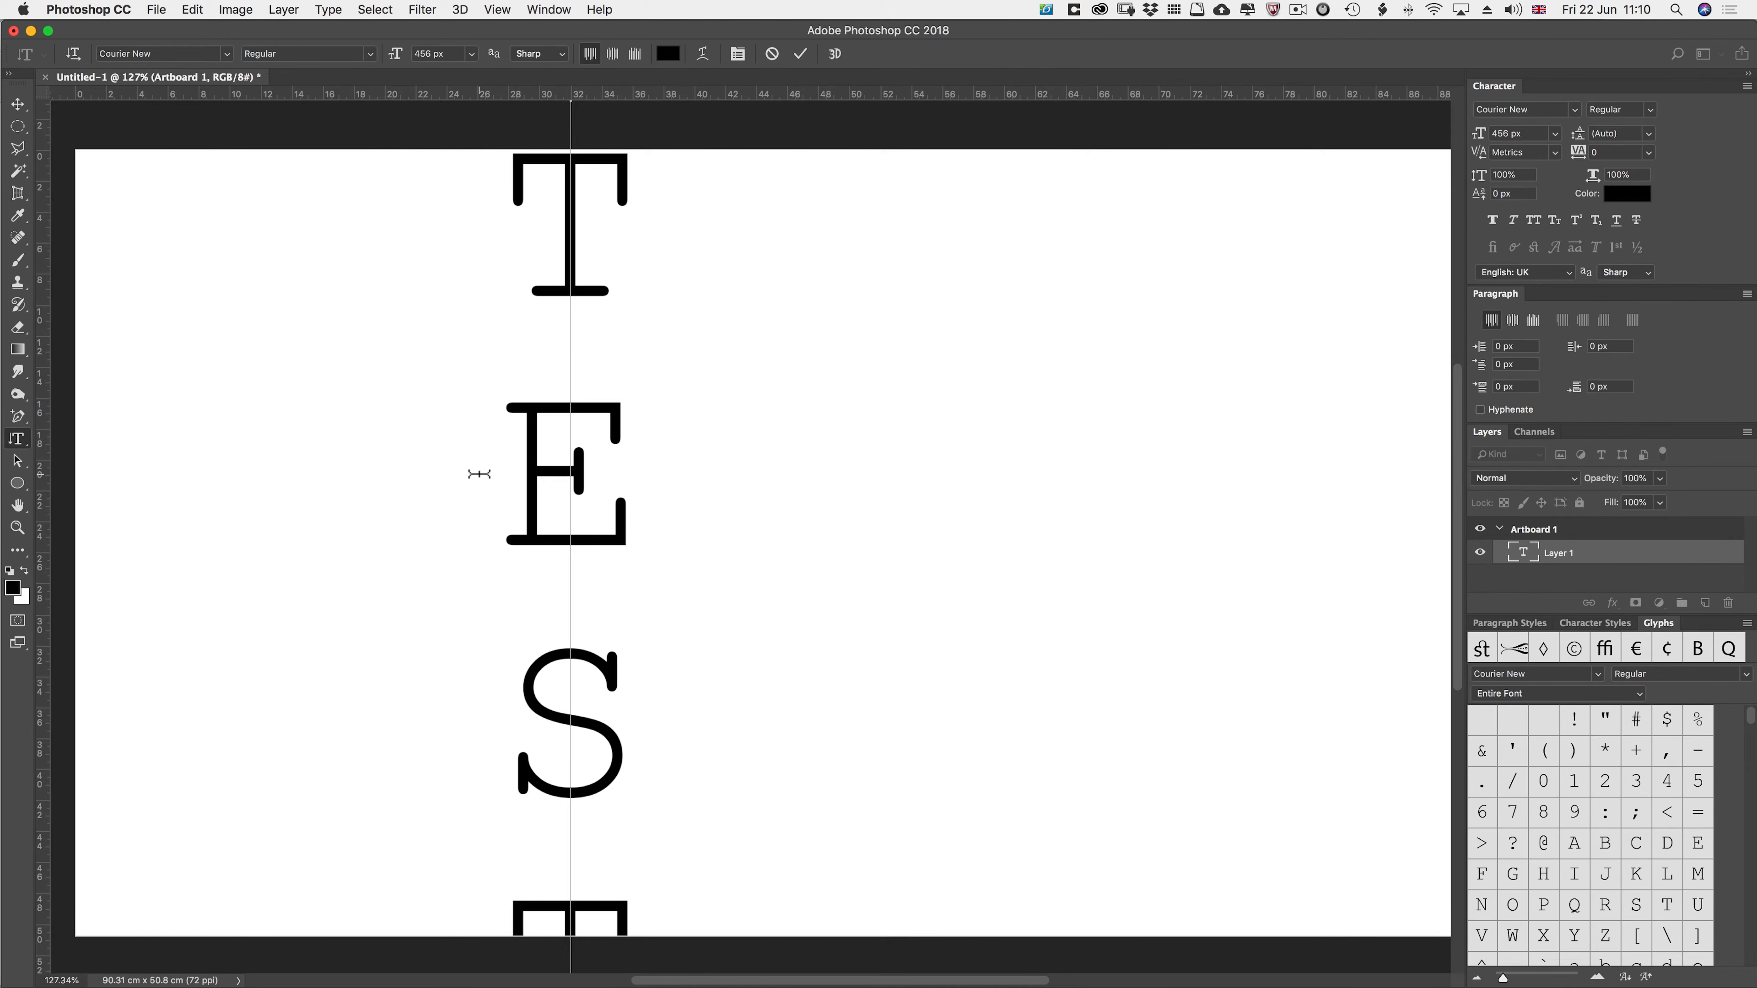
{"action": "left_click", "coordinate": [772, 53]}
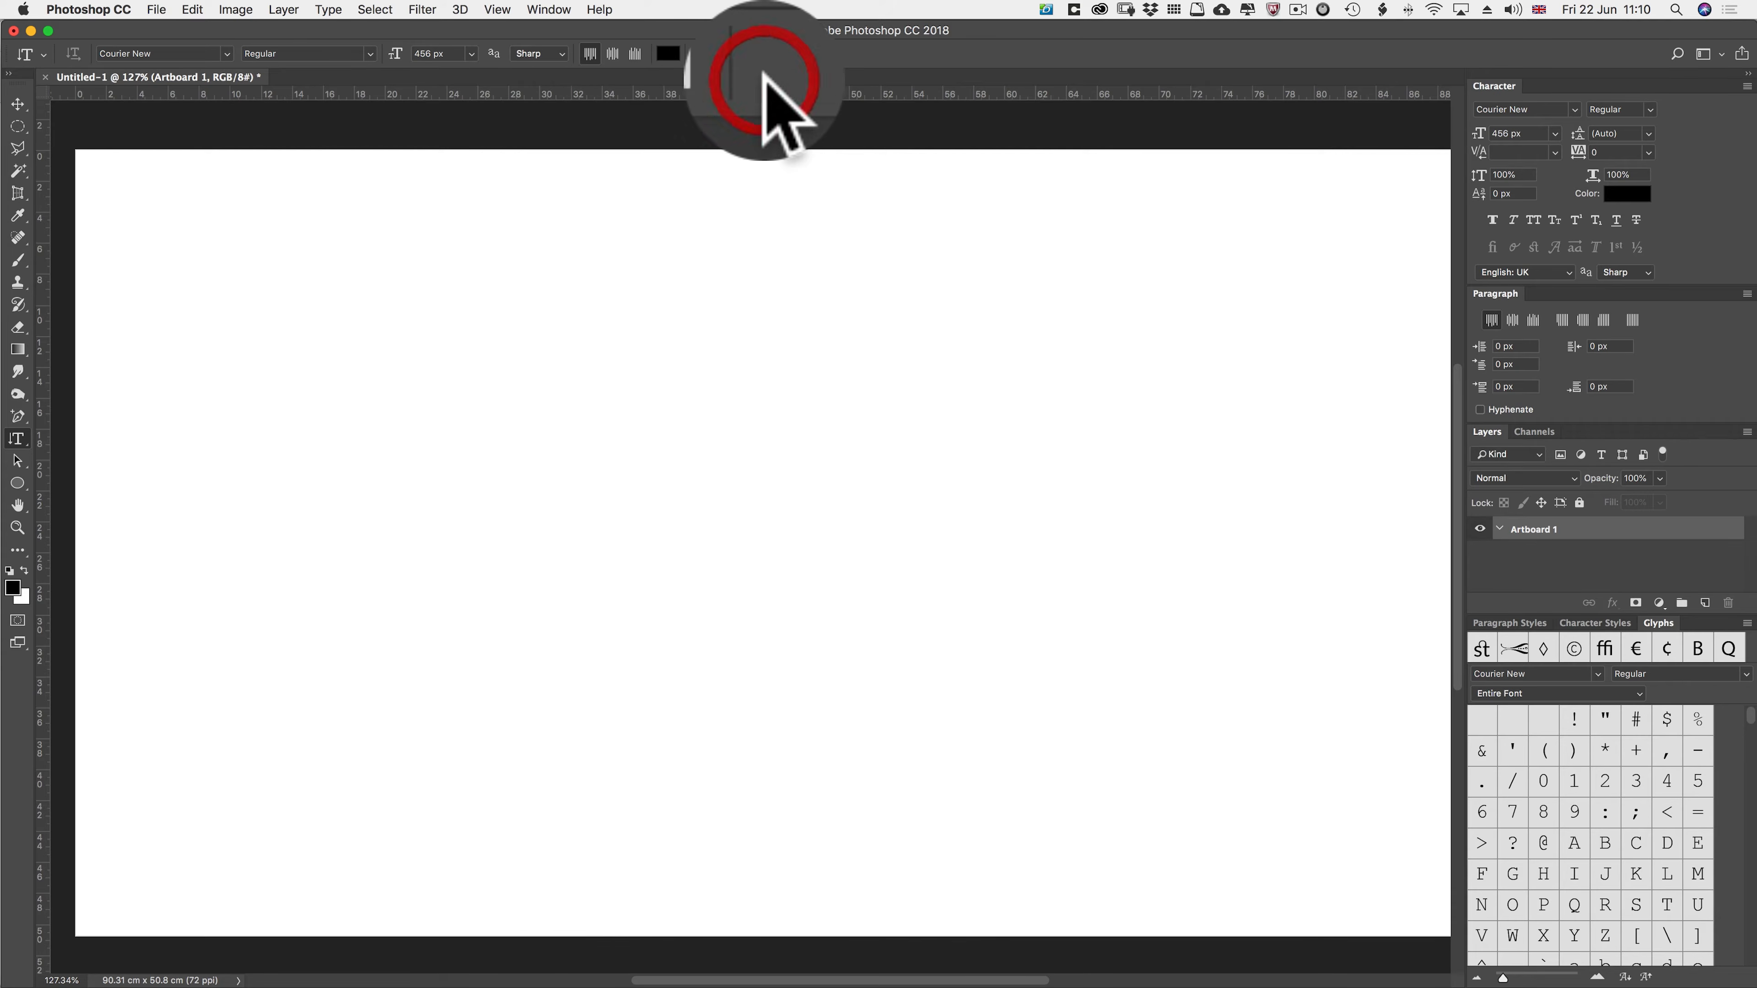
- Switch to the Horizontal Type tool and look at its saved tool presets
{"action": "left_click", "coordinate": [21, 440]}
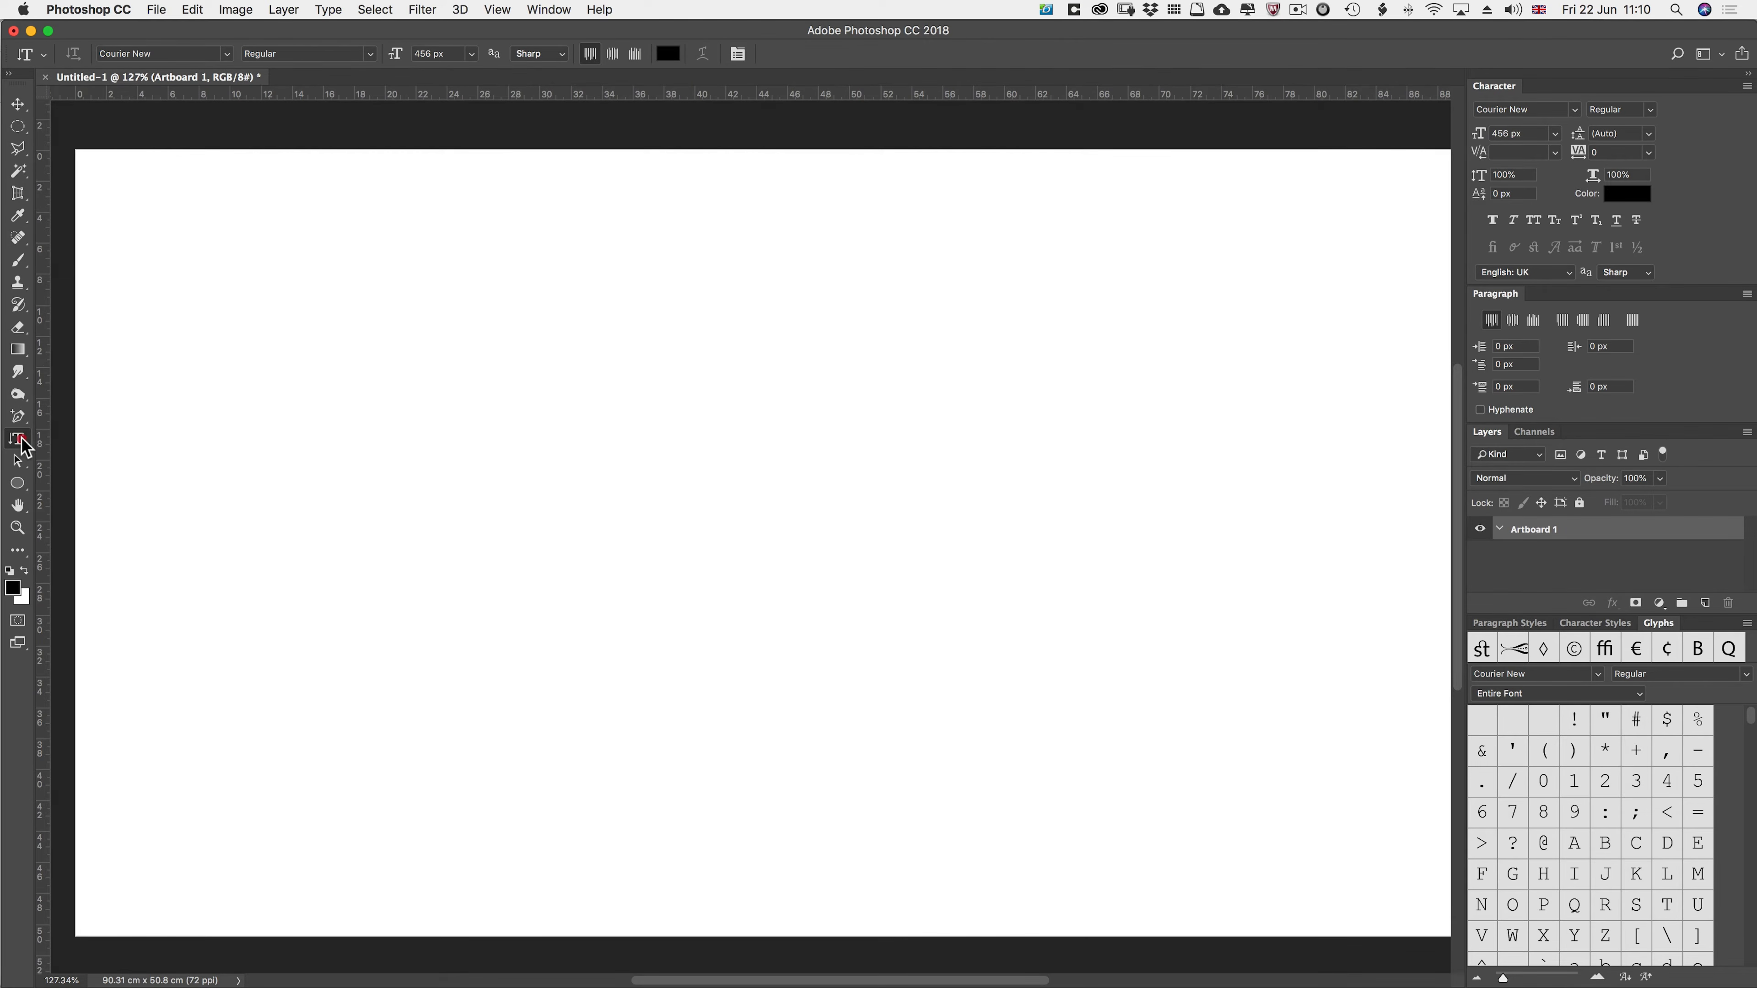
{"action": "left_click", "coordinate": [118, 439]}
{"action": "left_click", "coordinate": [43, 54]}
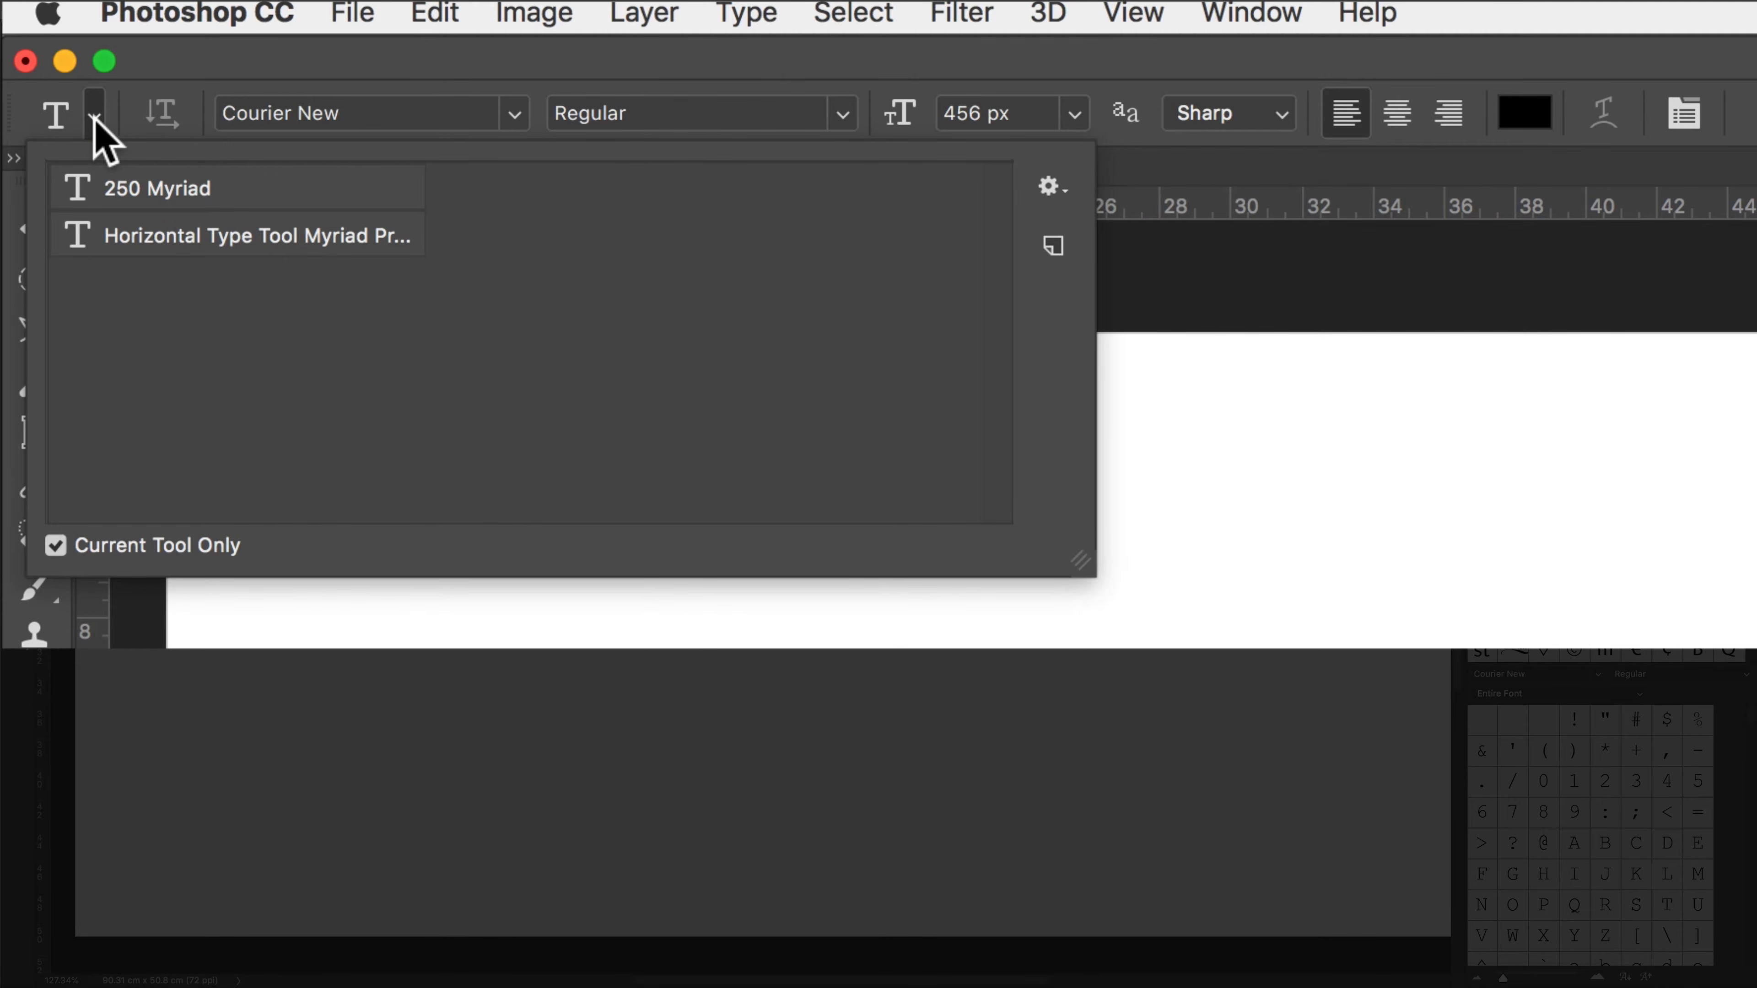
{"action": "left_click", "coordinate": [1050, 188]}
{"action": "left_click", "coordinate": [1052, 200]}
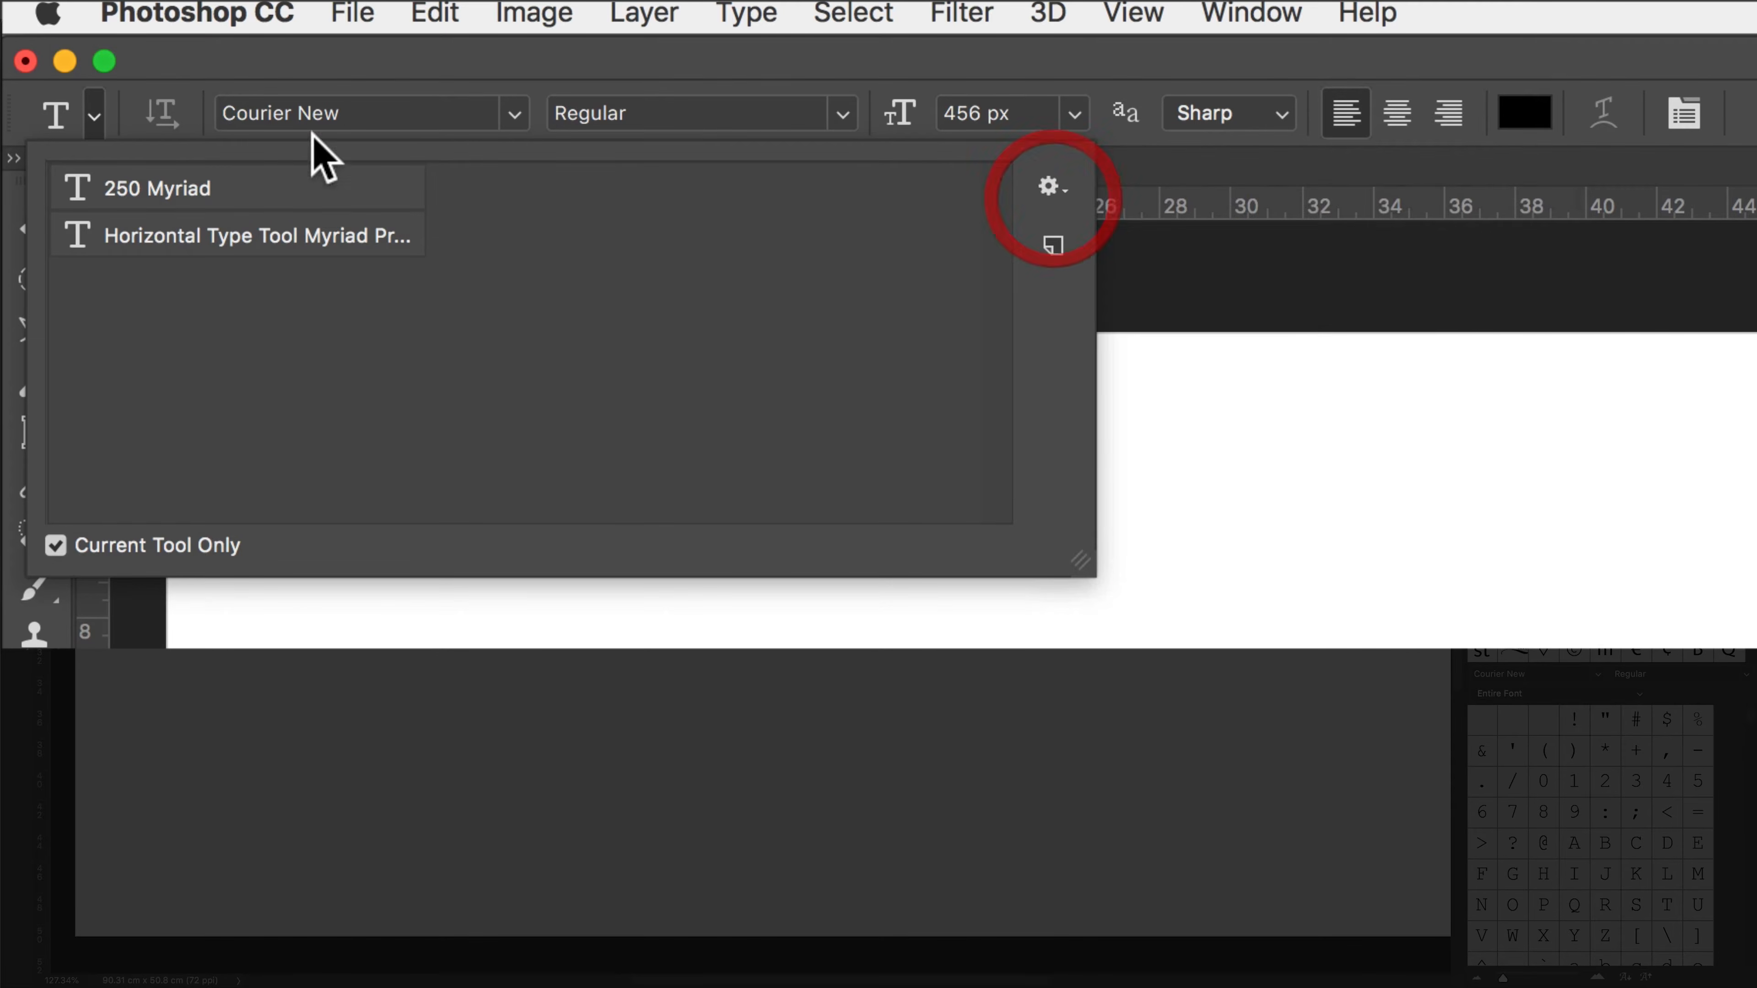
{"action": "left_click", "coordinate": [145, 125]}
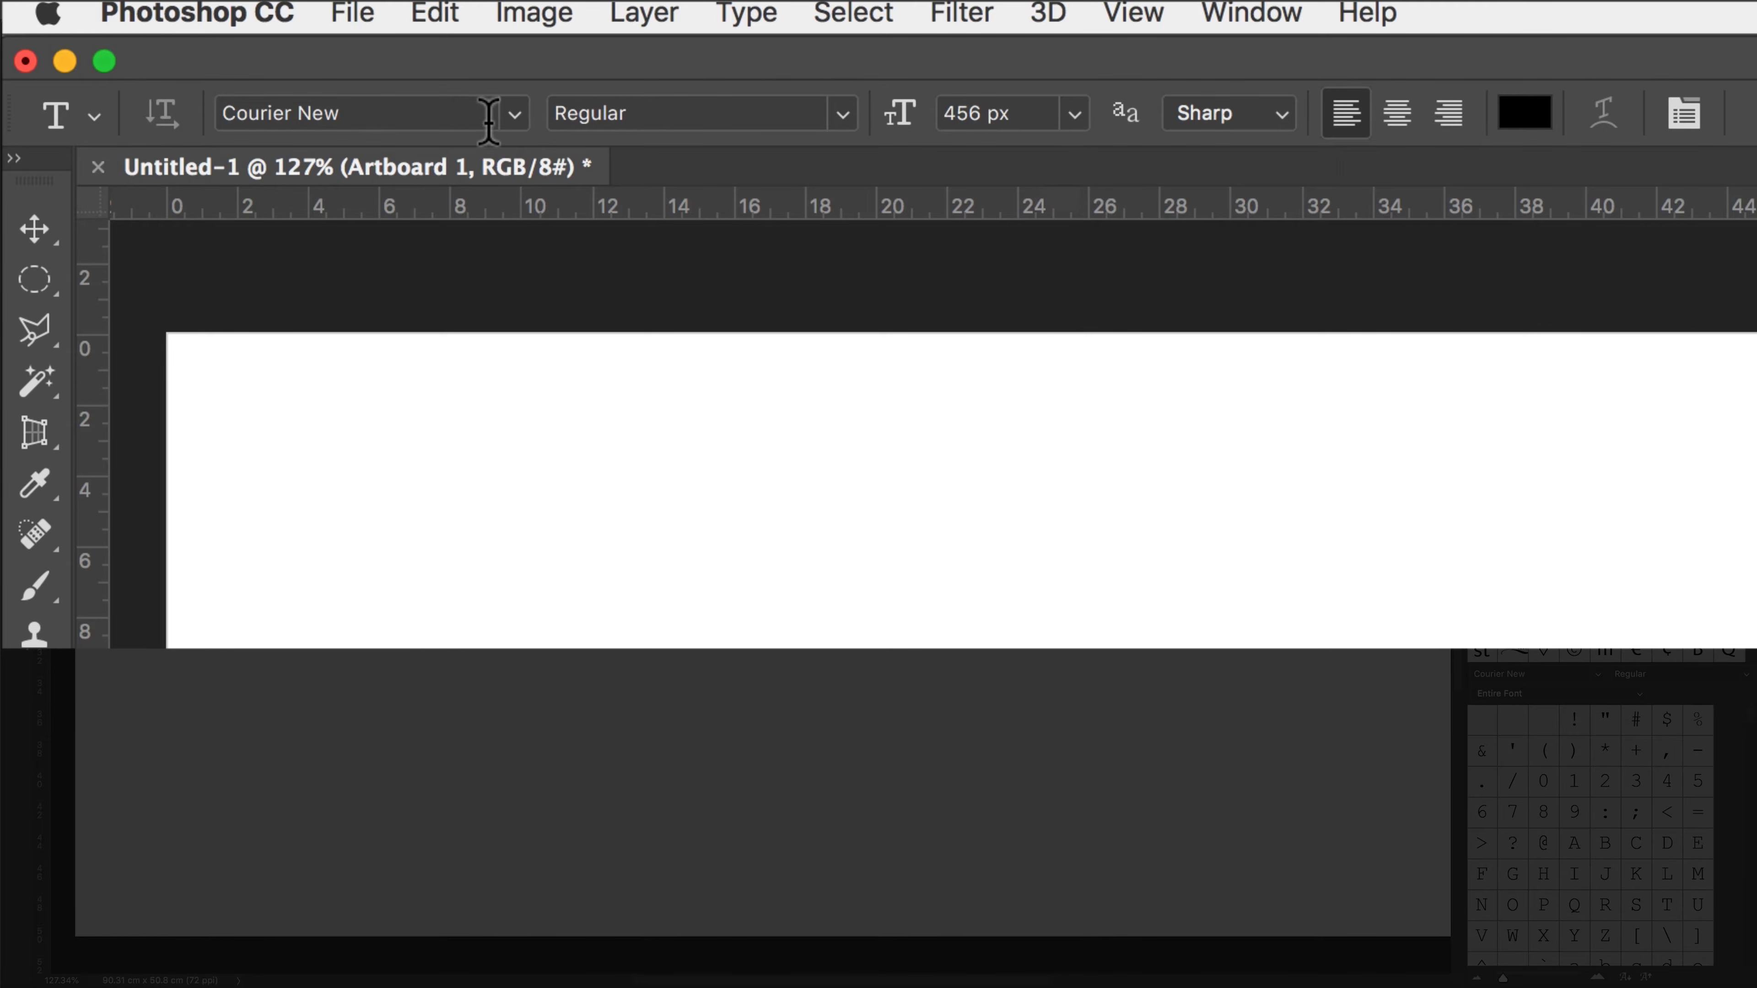
- Search the fonts for "lato" and switch the class filter to Sans Serif, making Lato Black the active font
{"action": "left_click", "coordinate": [512, 117]}
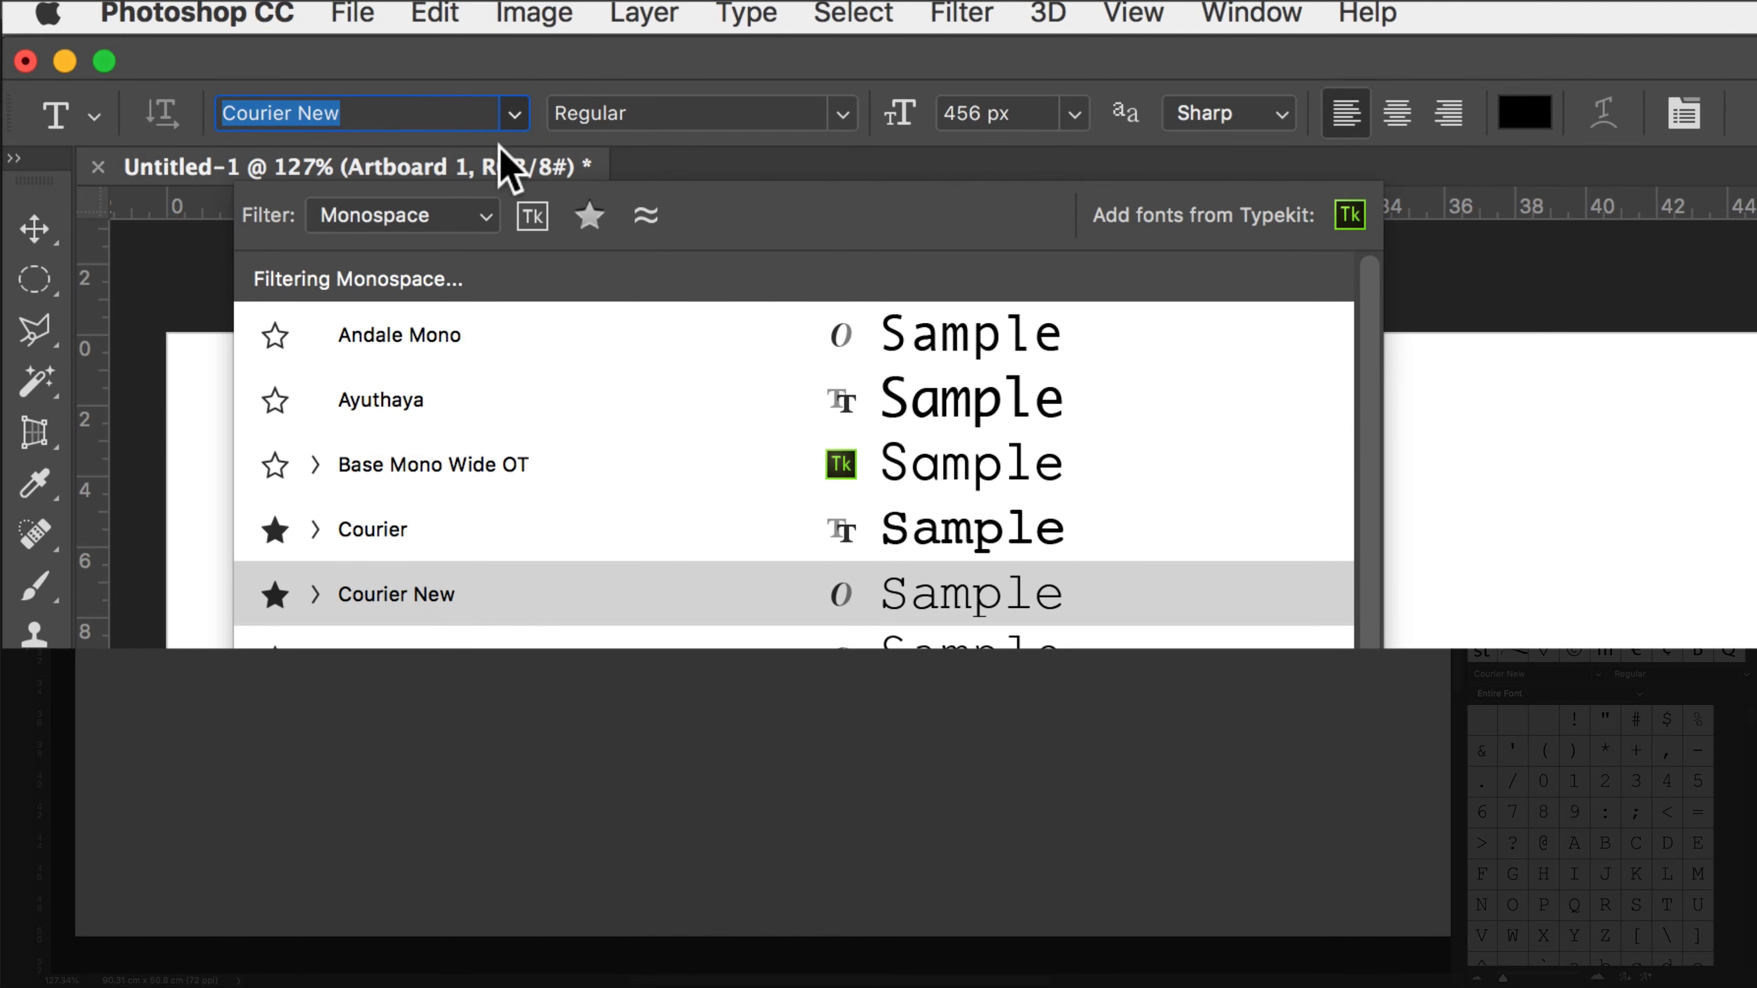
{"action": "type", "text": "lato"}
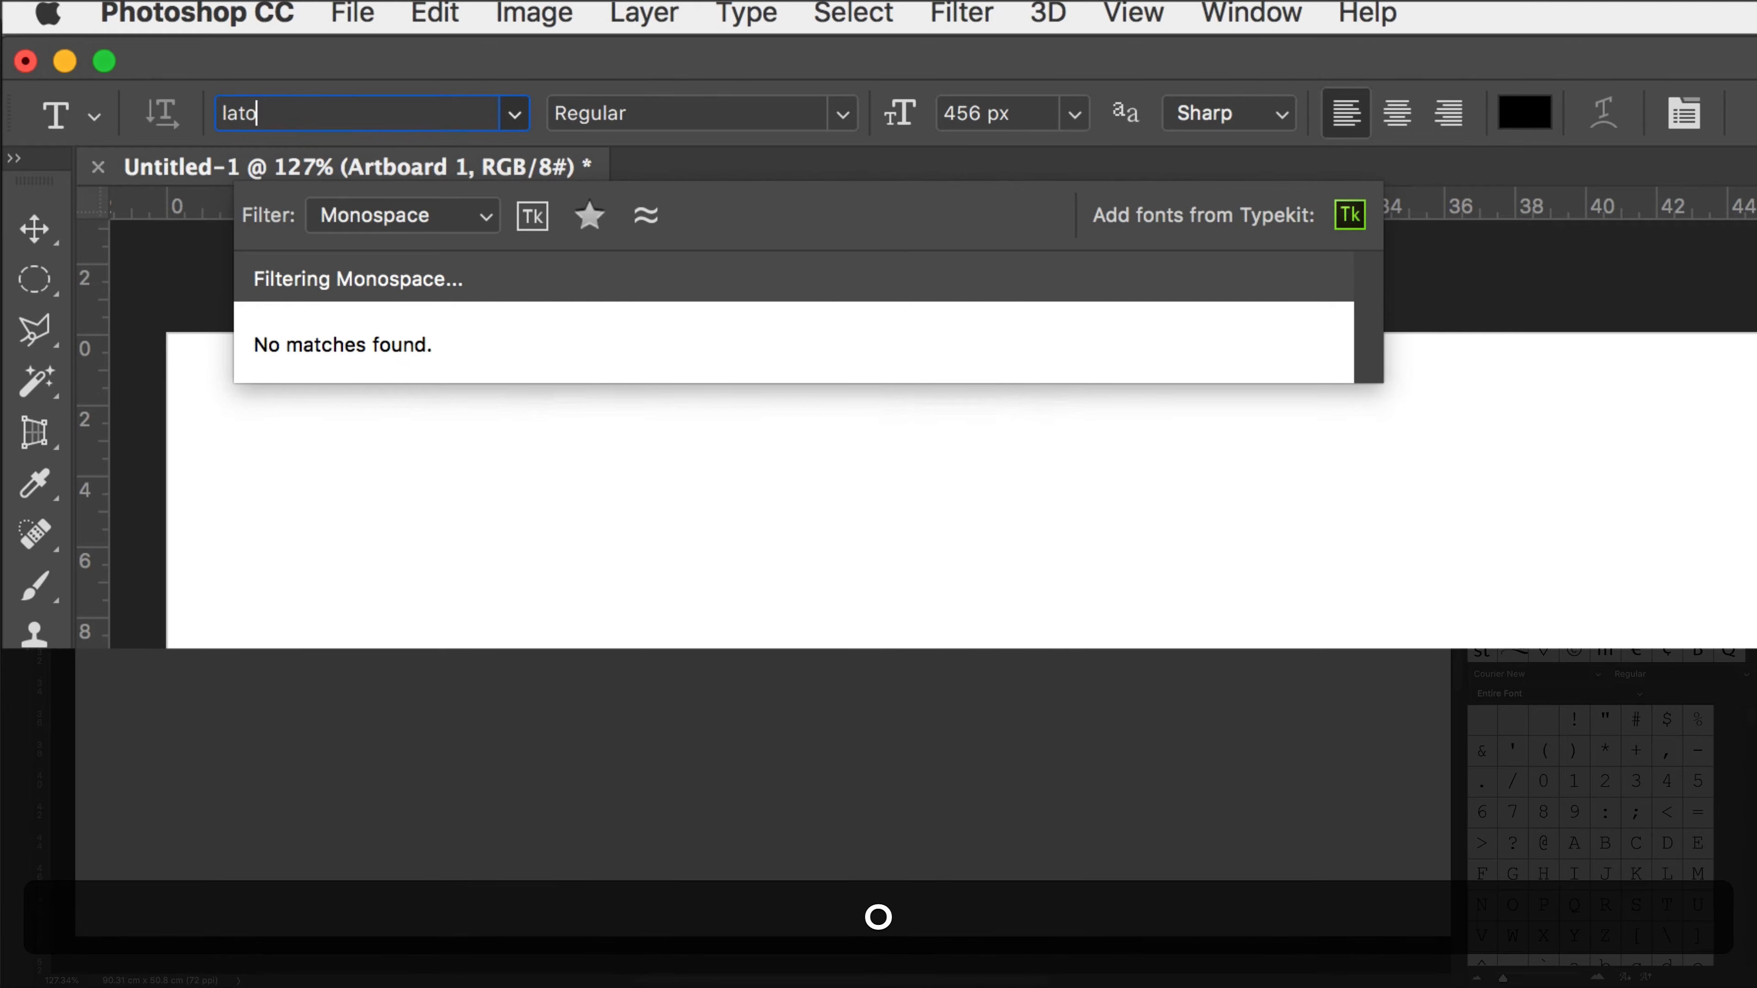
{"action": "left_click", "coordinate": [484, 215]}
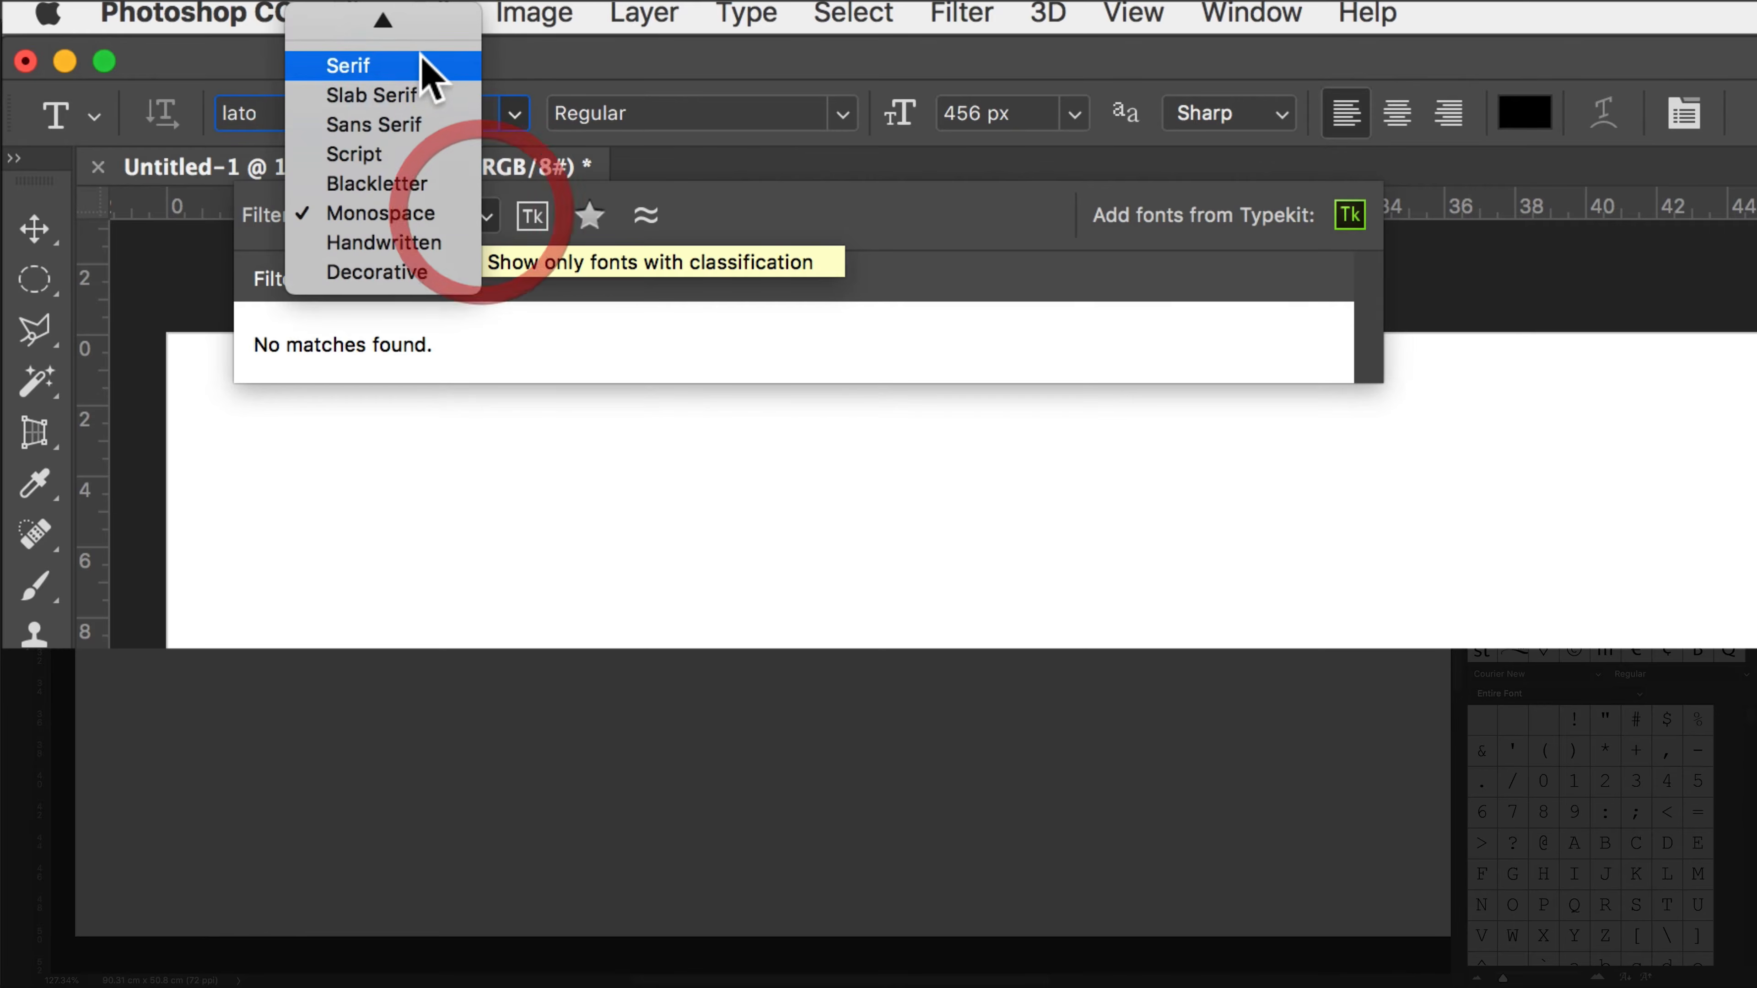
{"action": "left_click", "coordinate": [421, 123]}
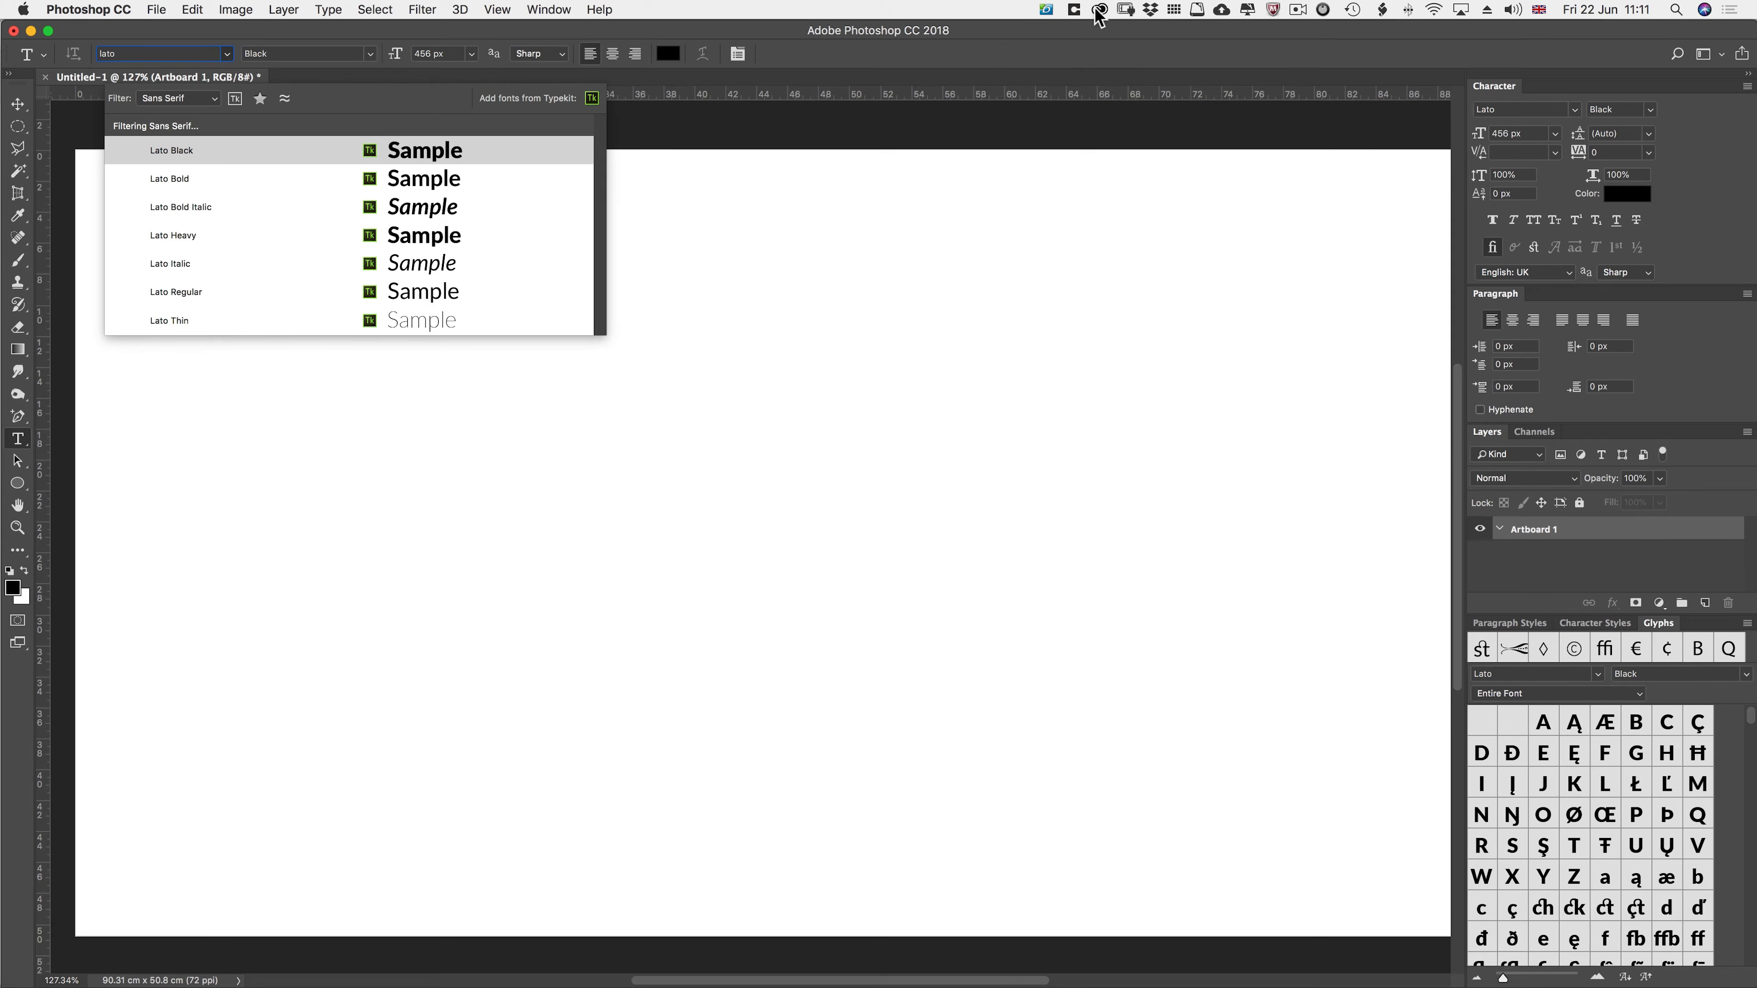
- Check the Typekit Sync setting in the Creative Cloud app's font preferences, then close the app
{"action": "left_click", "coordinate": [1098, 10]}
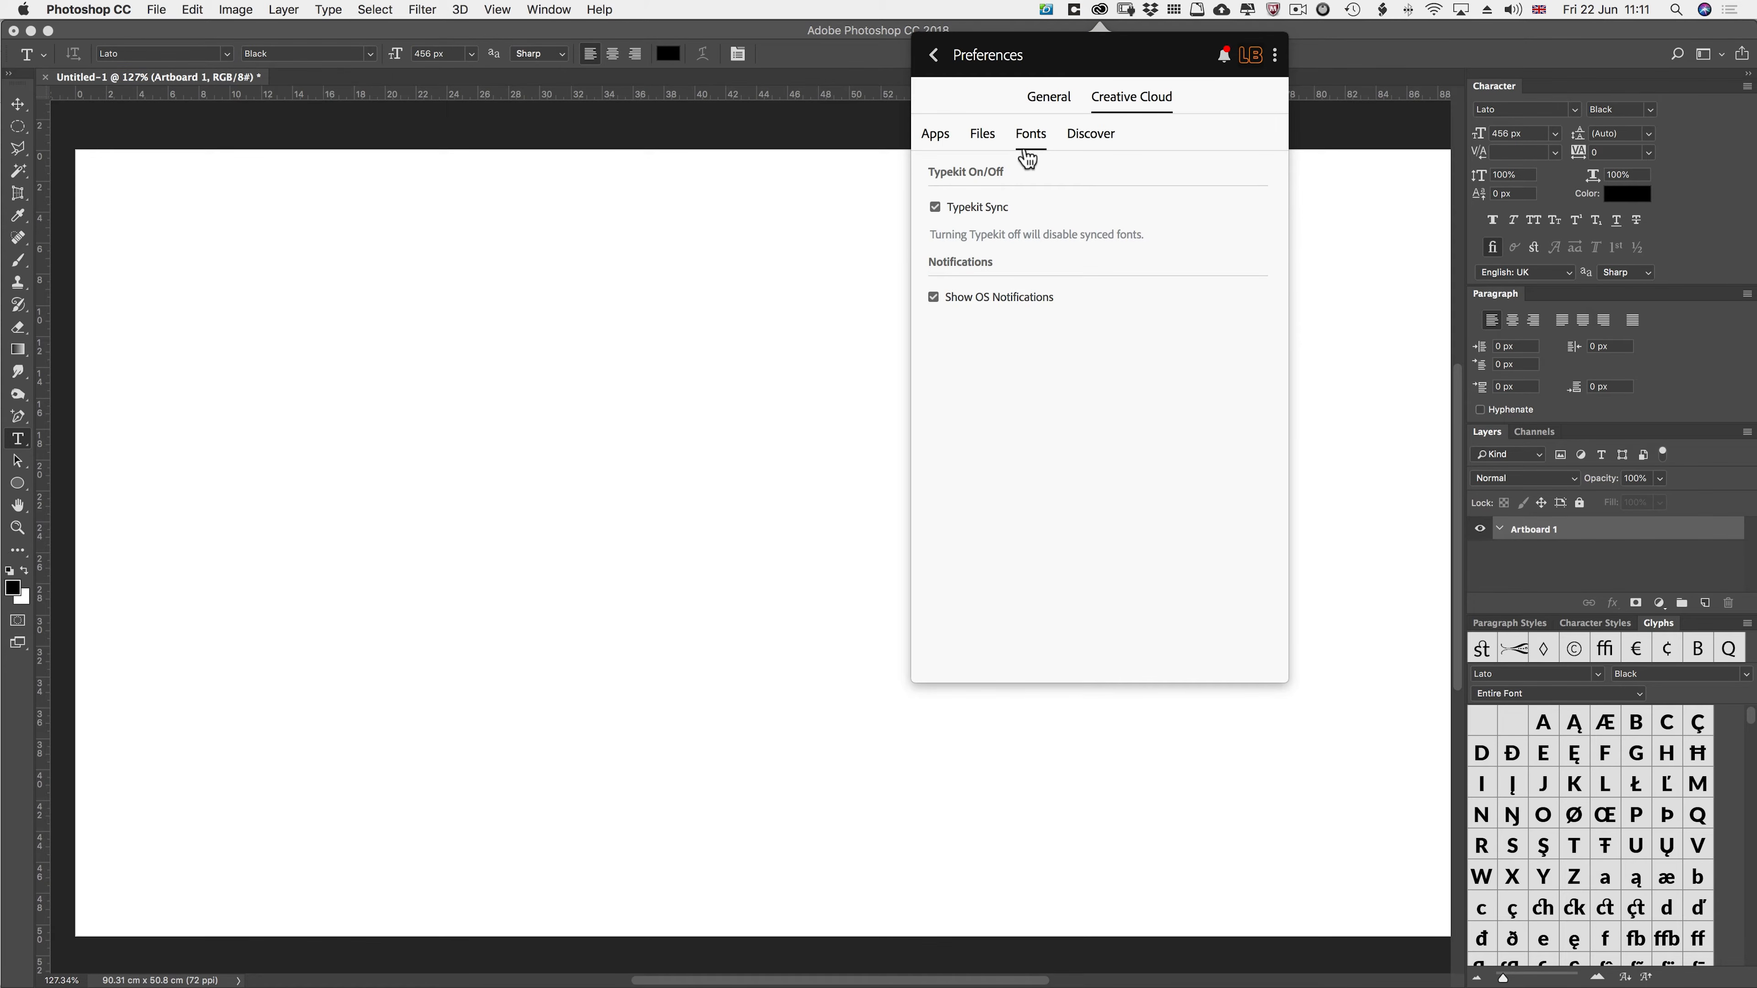
{"action": "left_click", "coordinate": [932, 54]}
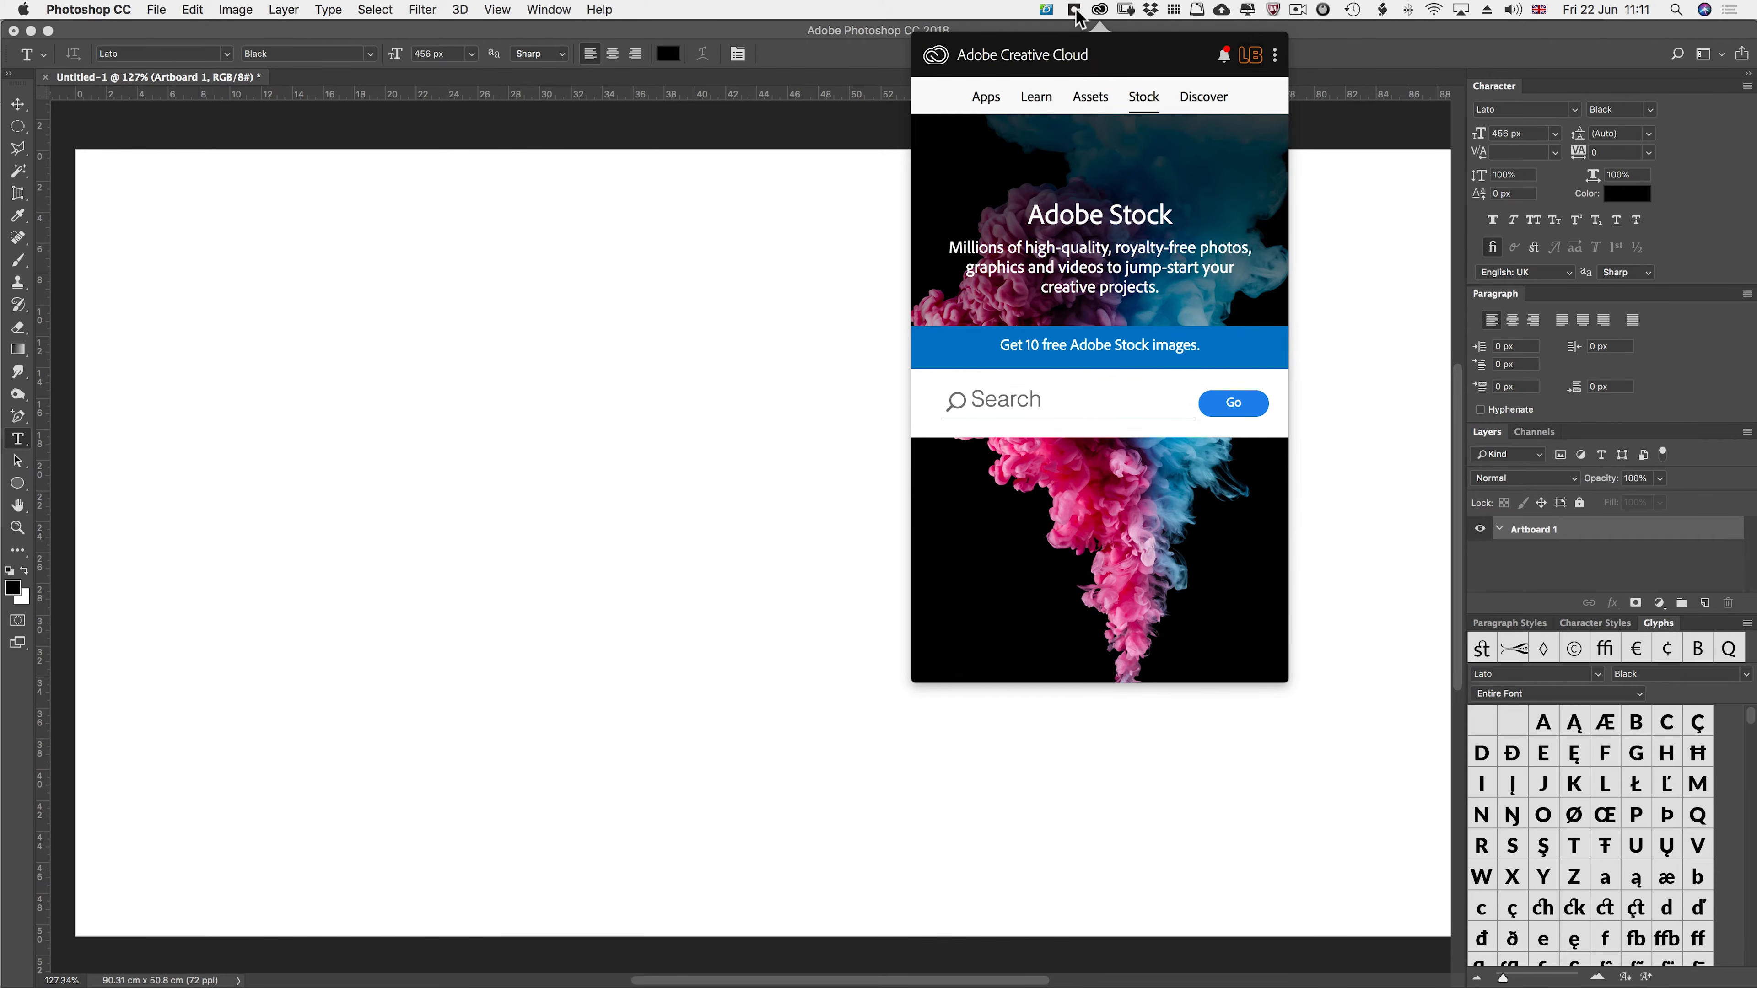
{"action": "left_click", "coordinate": [1099, 10]}
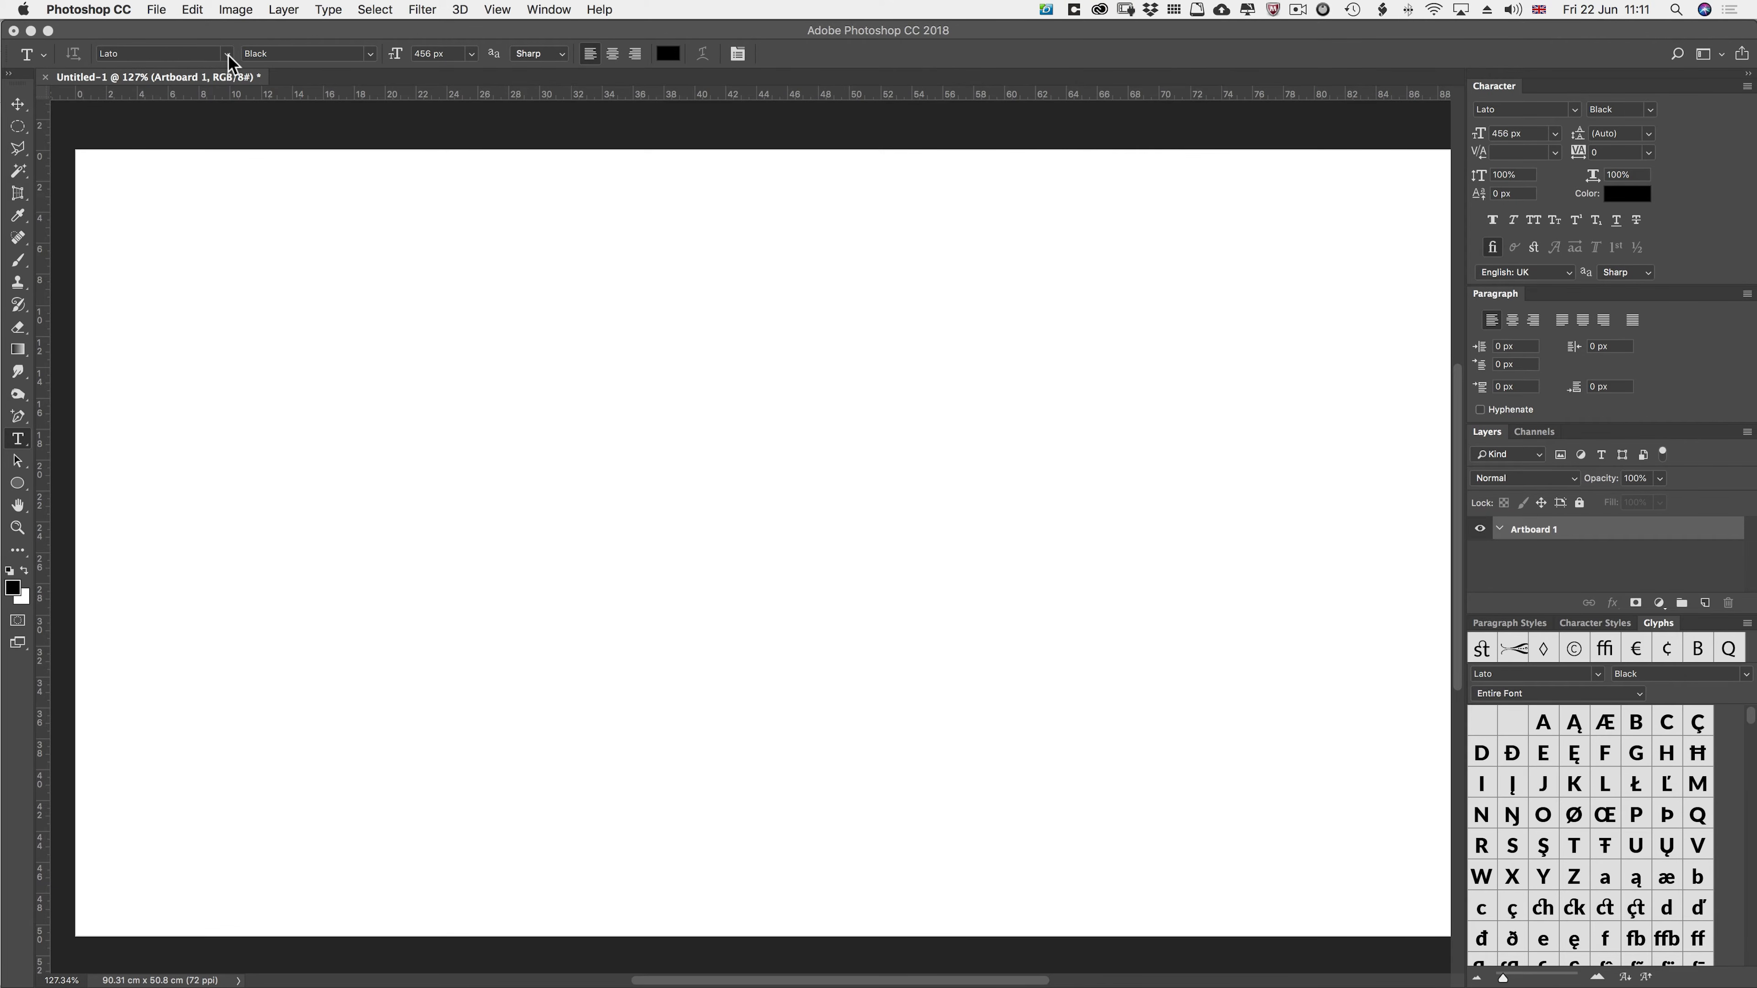
- Set the Lato font style to Regular and scrub the font size down and back up to 571 px
{"action": "left_click", "coordinate": [299, 53]}
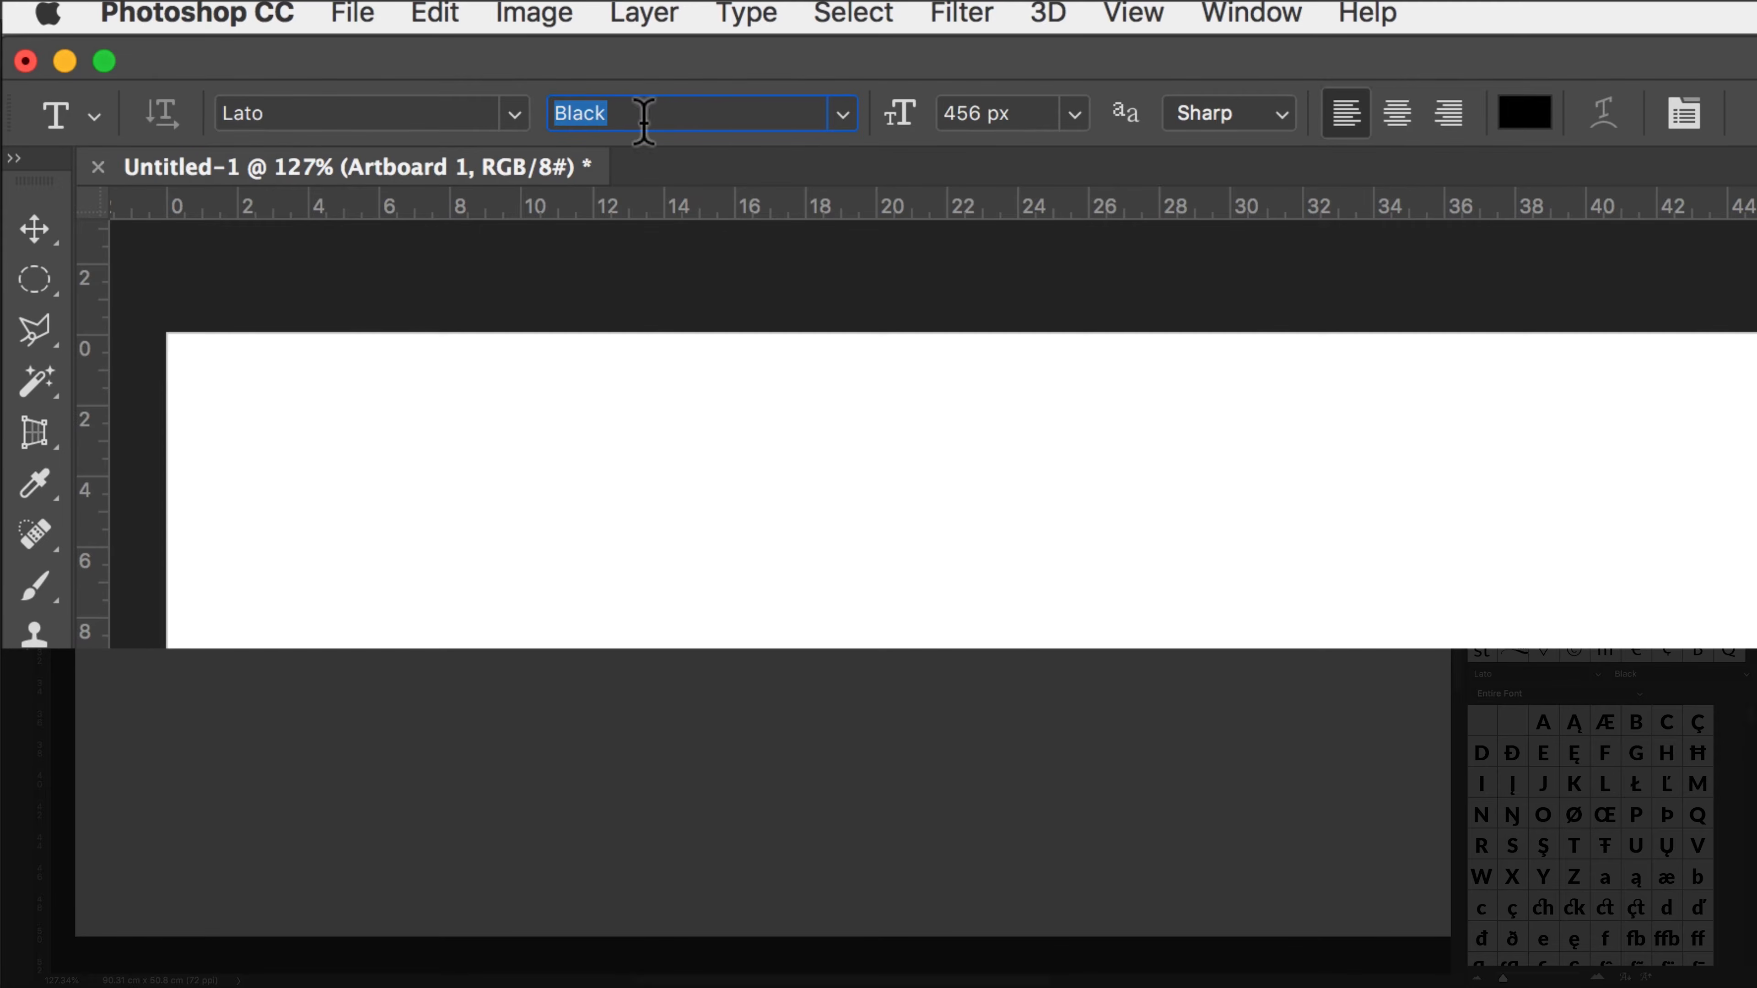
{"action": "left_click", "coordinate": [371, 54]}
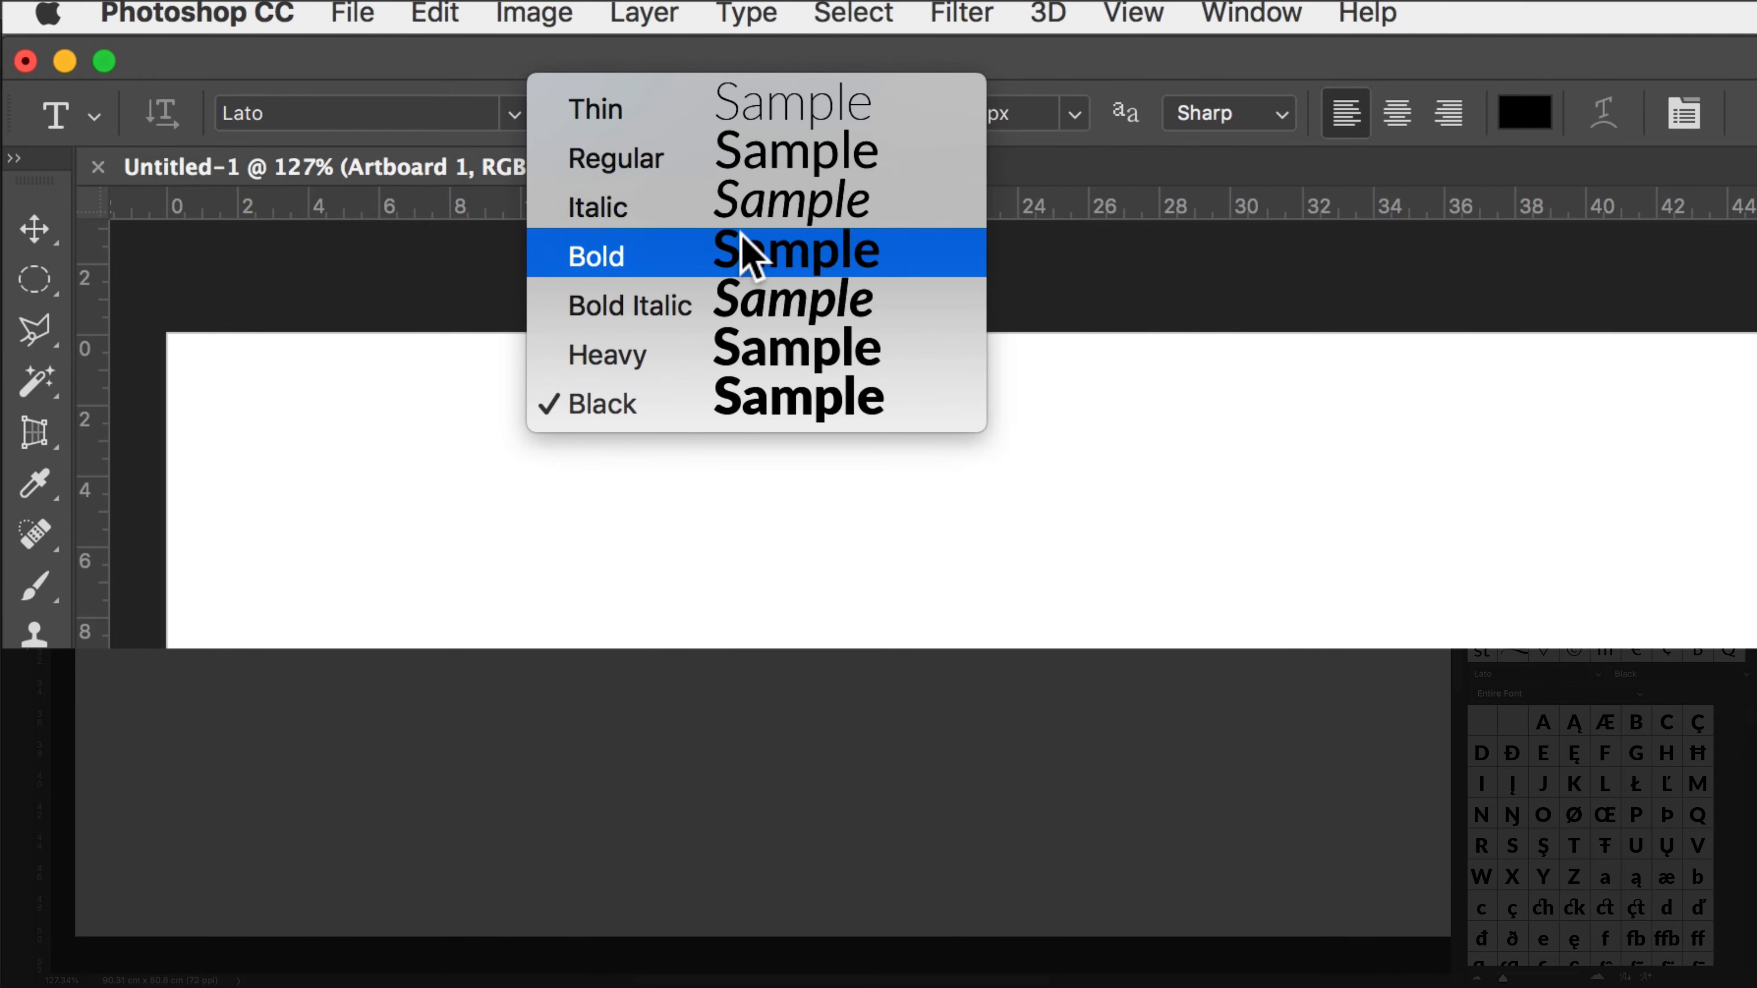
{"action": "left_click", "coordinate": [705, 174]}
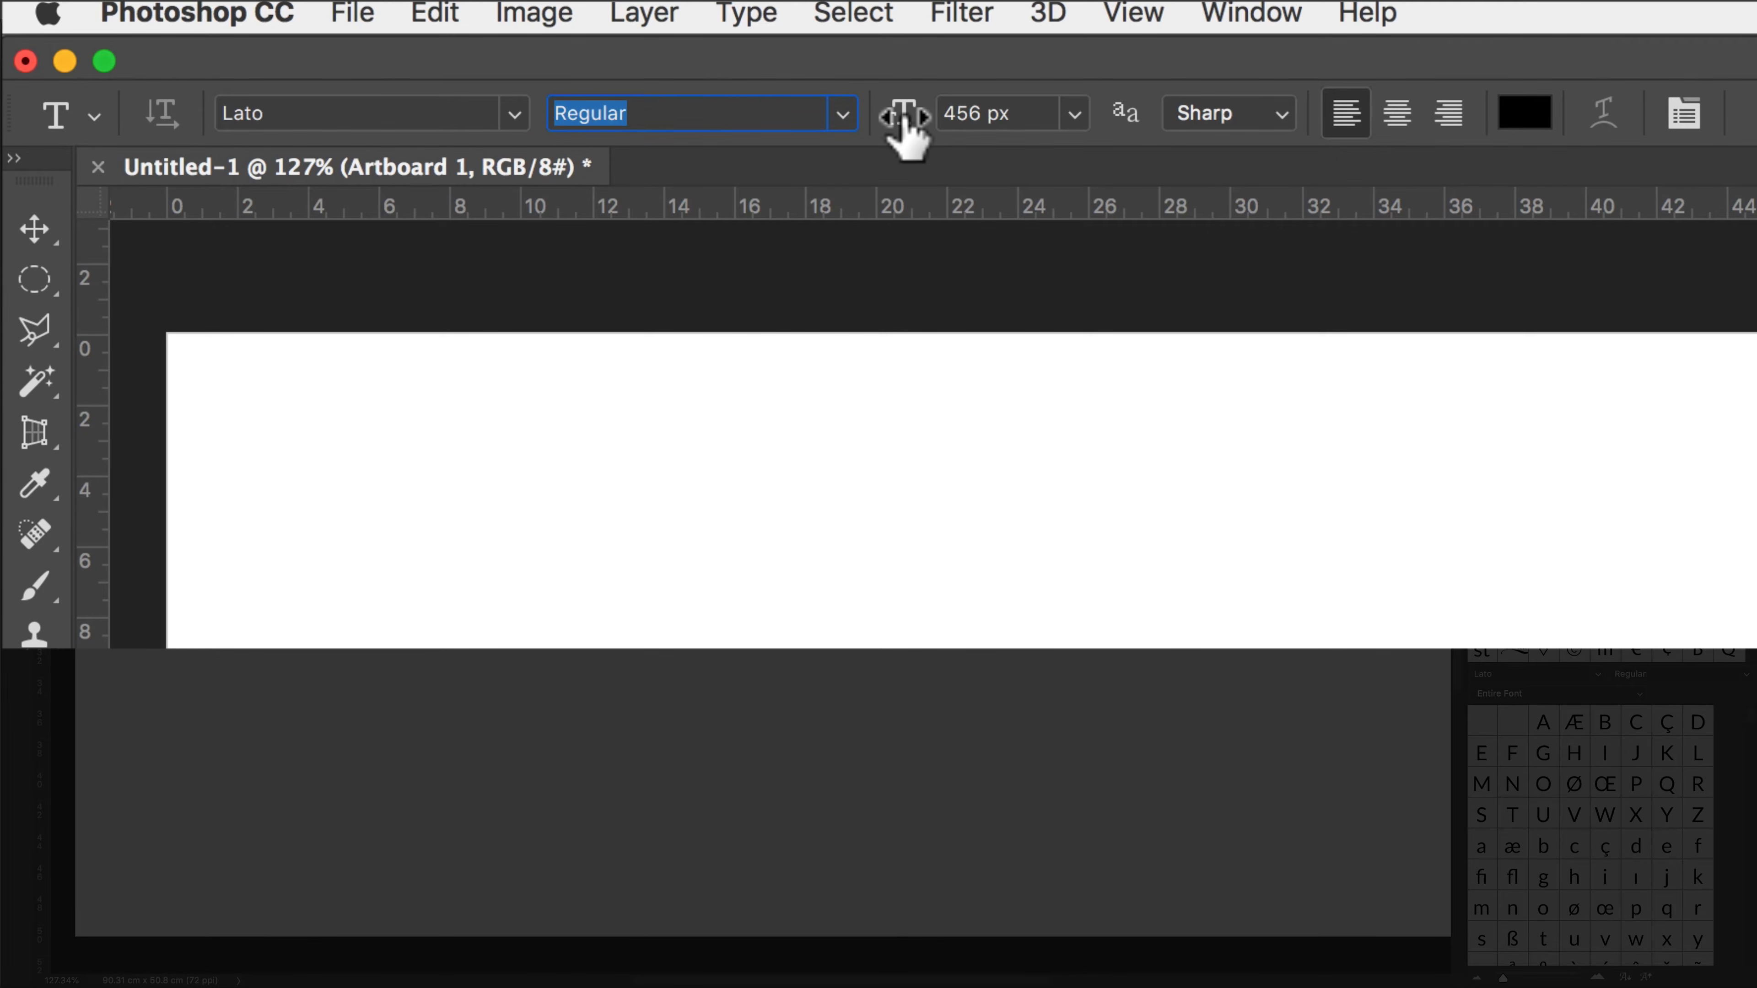
{"action": "left_click_drag", "start_coordinate": [903, 114], "coordinate": [283, 104]}
{"action": "left_click", "coordinate": [562, 113]}
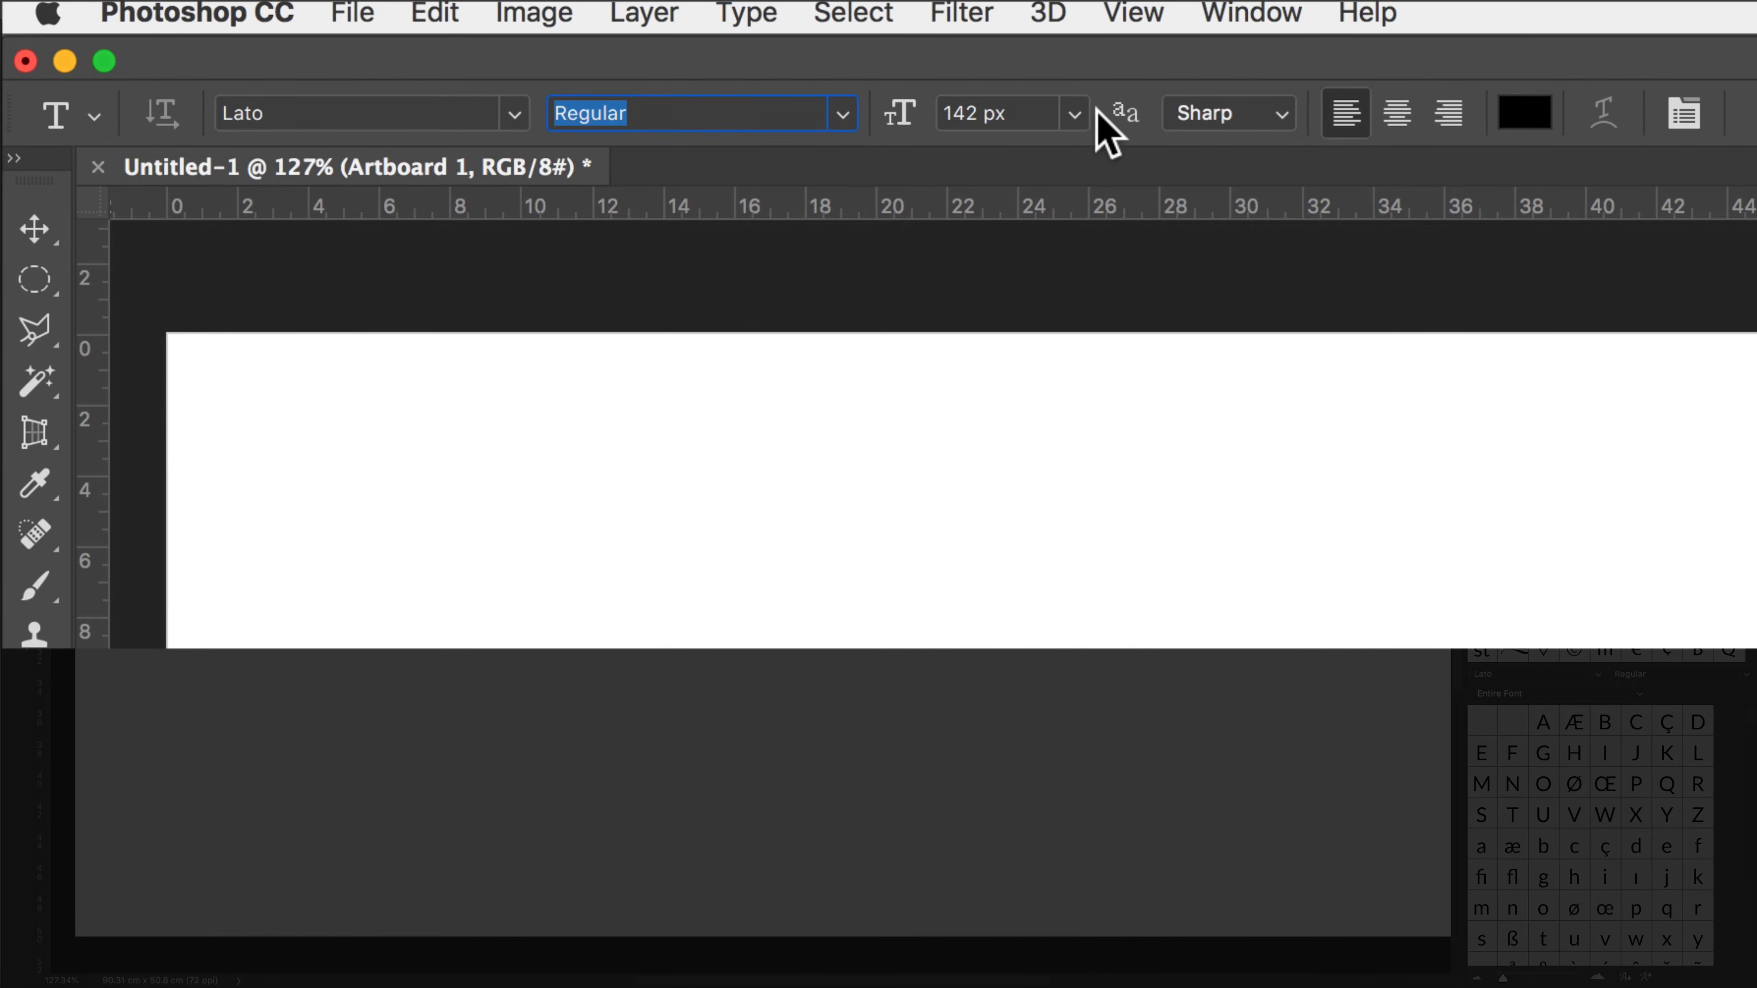
{"action": "left_click_drag", "start_coordinate": [916, 119], "coordinate": [1686, 164]}
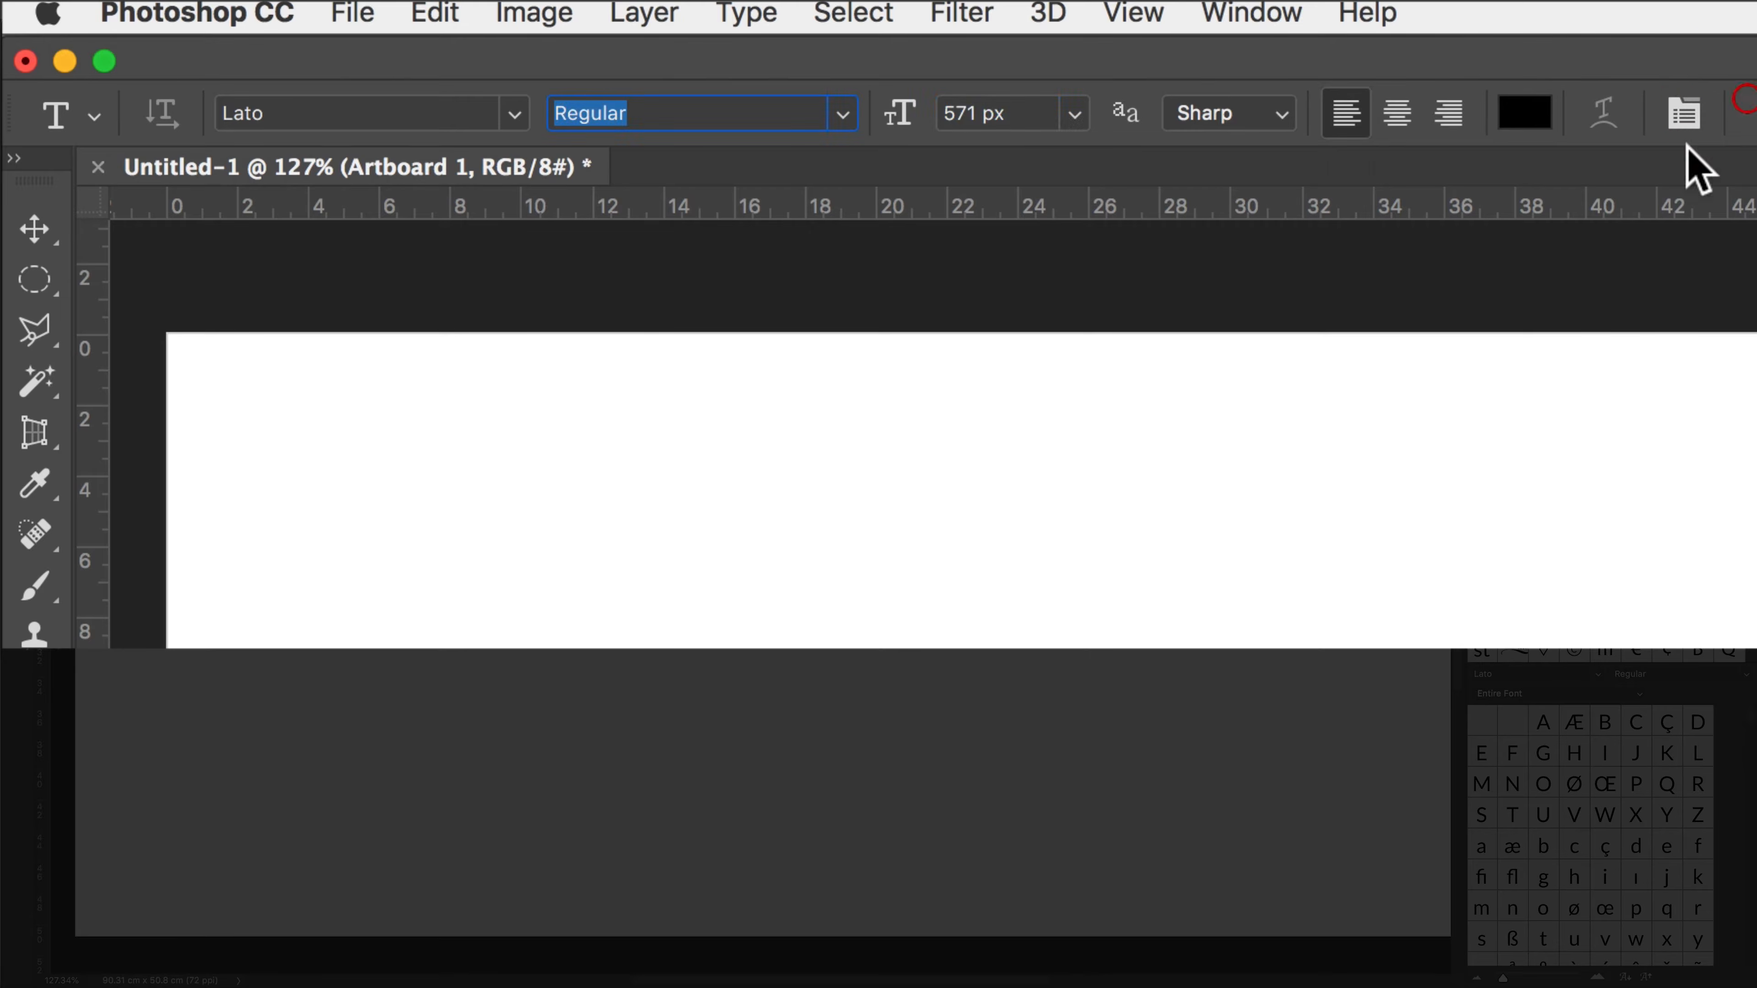
- Place the letter "s" as point text on the artboard and commit it
{"action": "left_click", "coordinate": [1378, 987]}
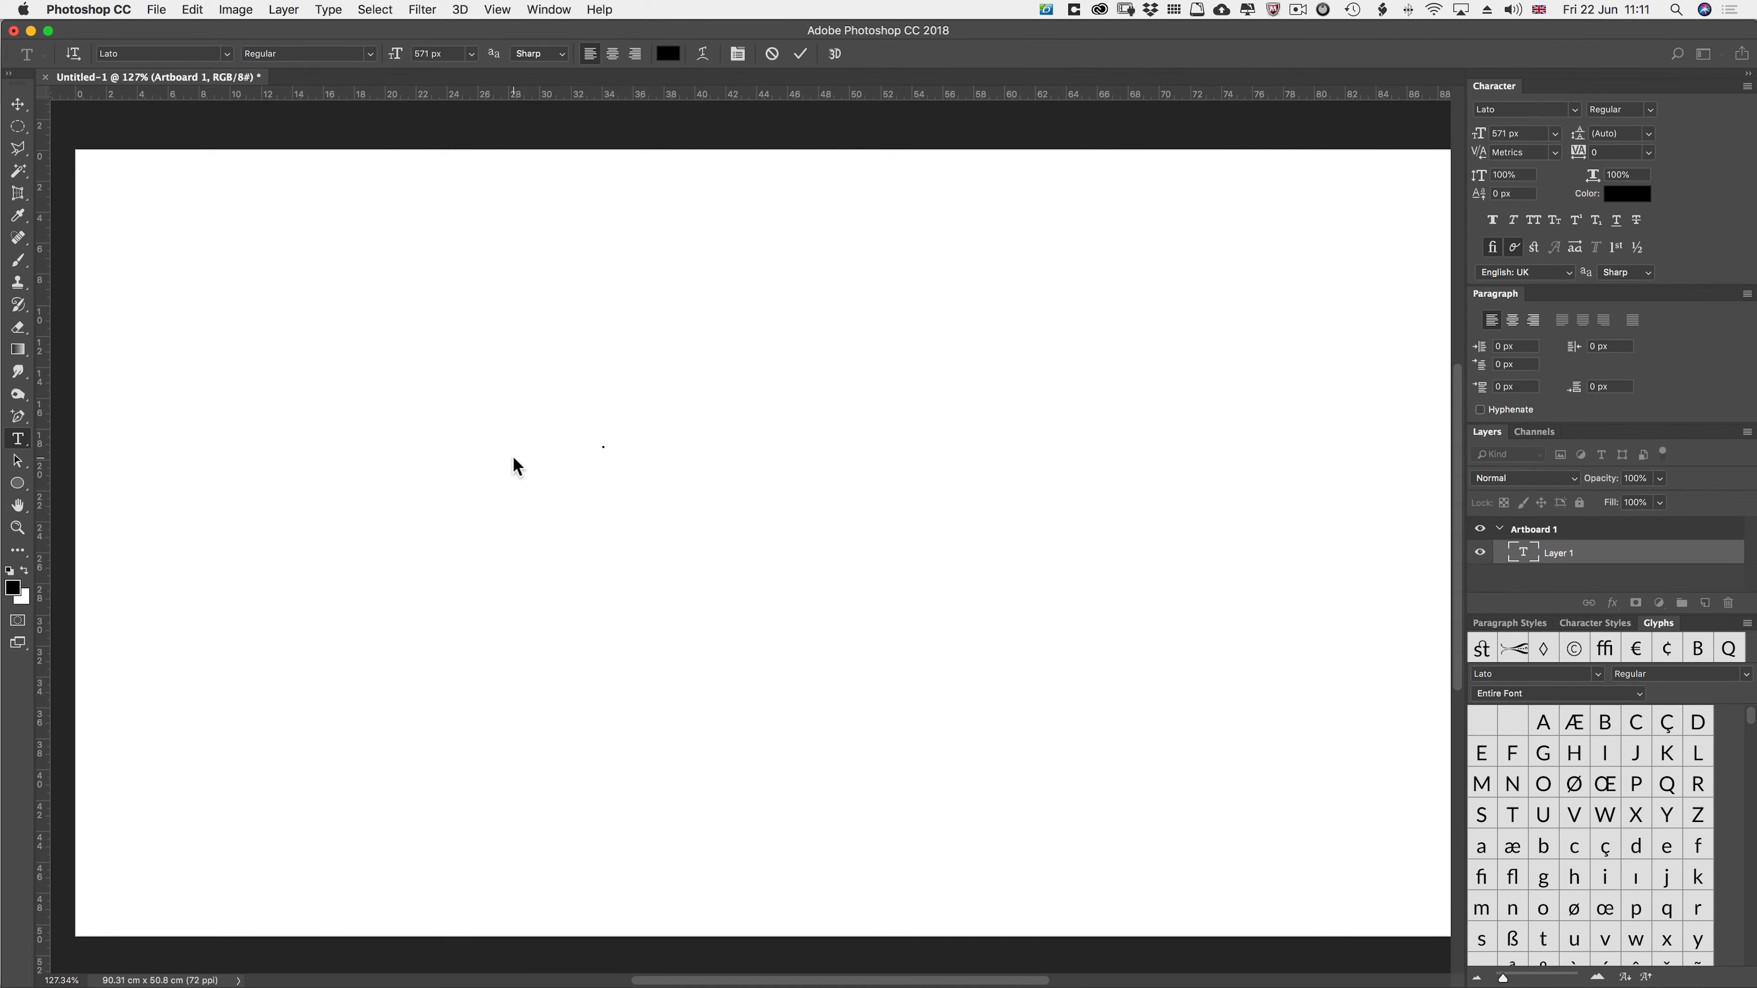
{"action": "type", "text": "s"}
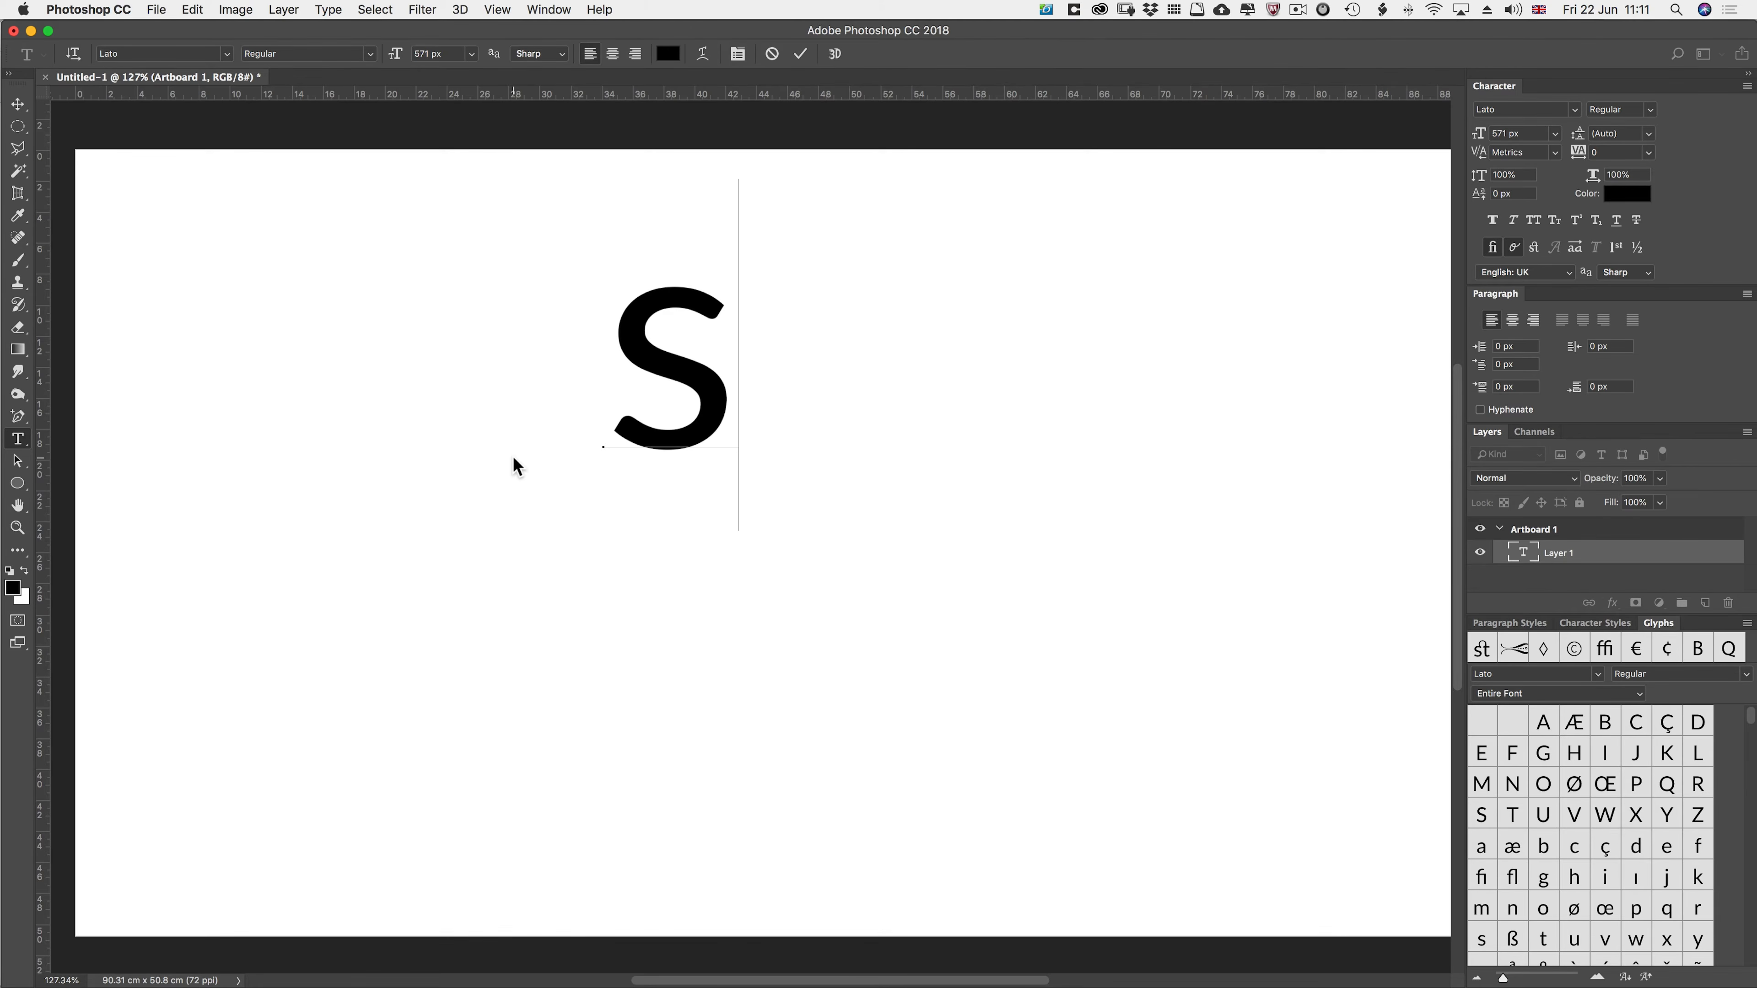
{"action": "key", "text": "Escape"}
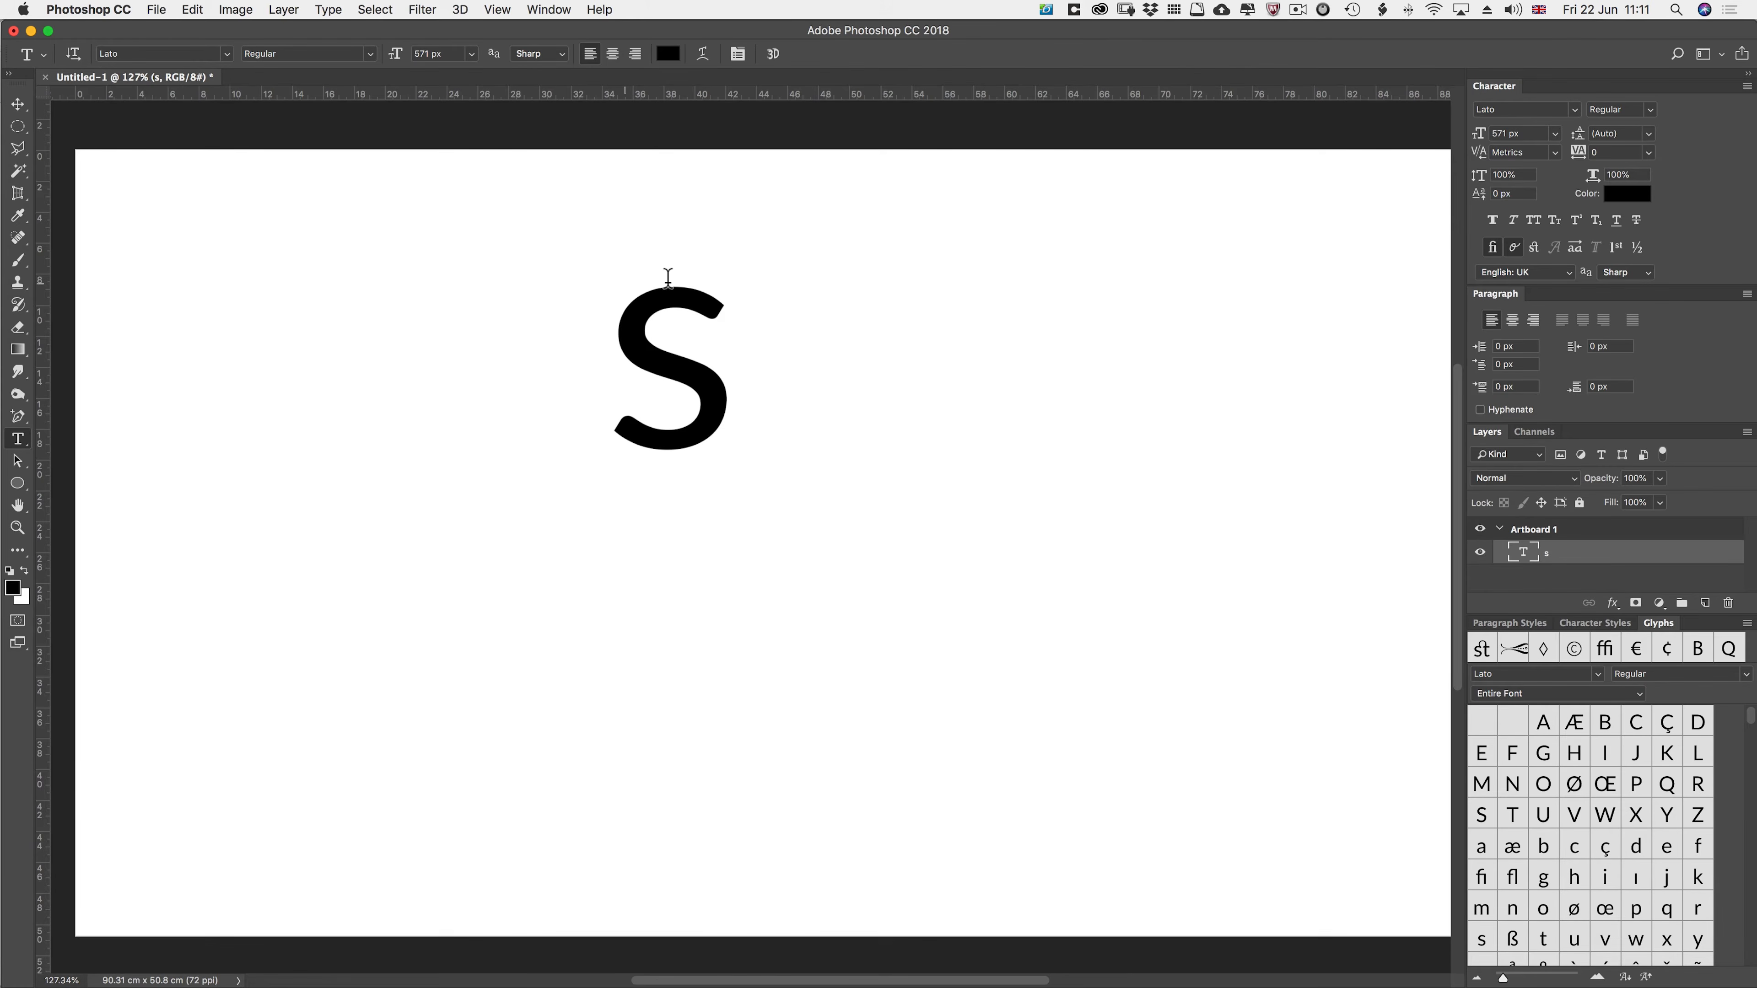
- Inspect the upper edge of the "s" at pixel level and set its anti-aliasing to None
{"action": "key", "text": "z"}
{"action": "left_click_drag", "start_coordinate": [639, 282], "coordinate": [697, 298]}
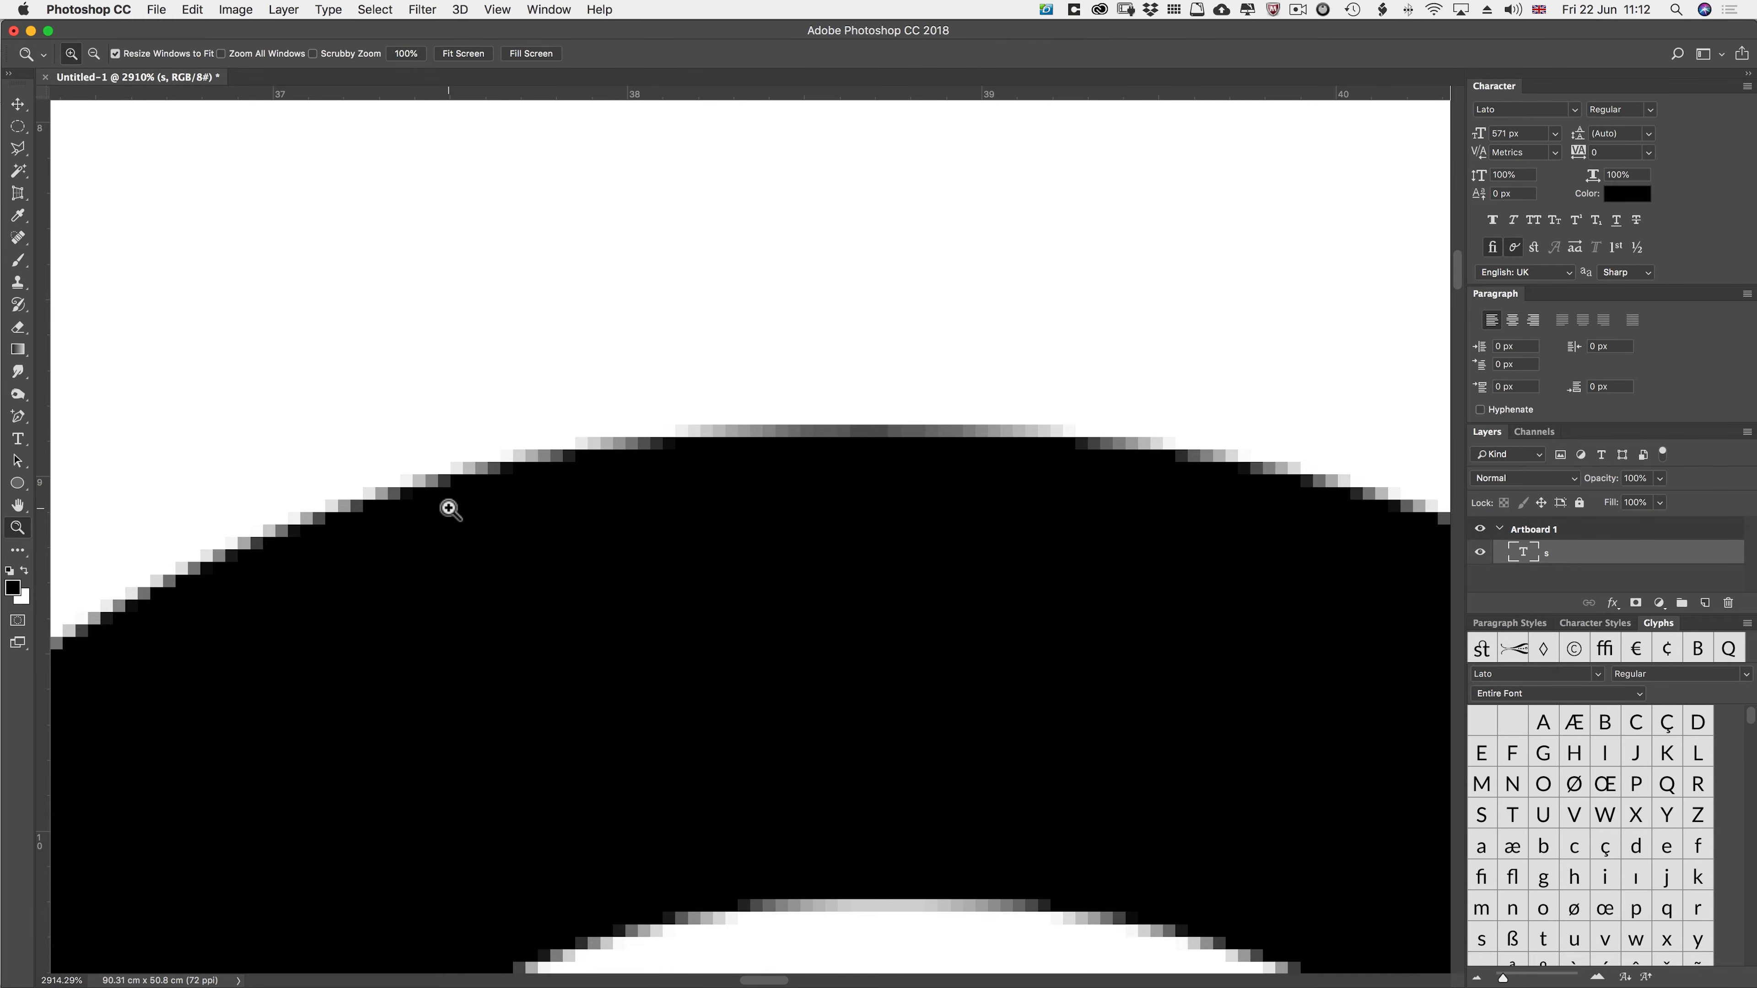
{"action": "key", "text": "t"}
{"action": "left_click", "coordinate": [505, 546]}
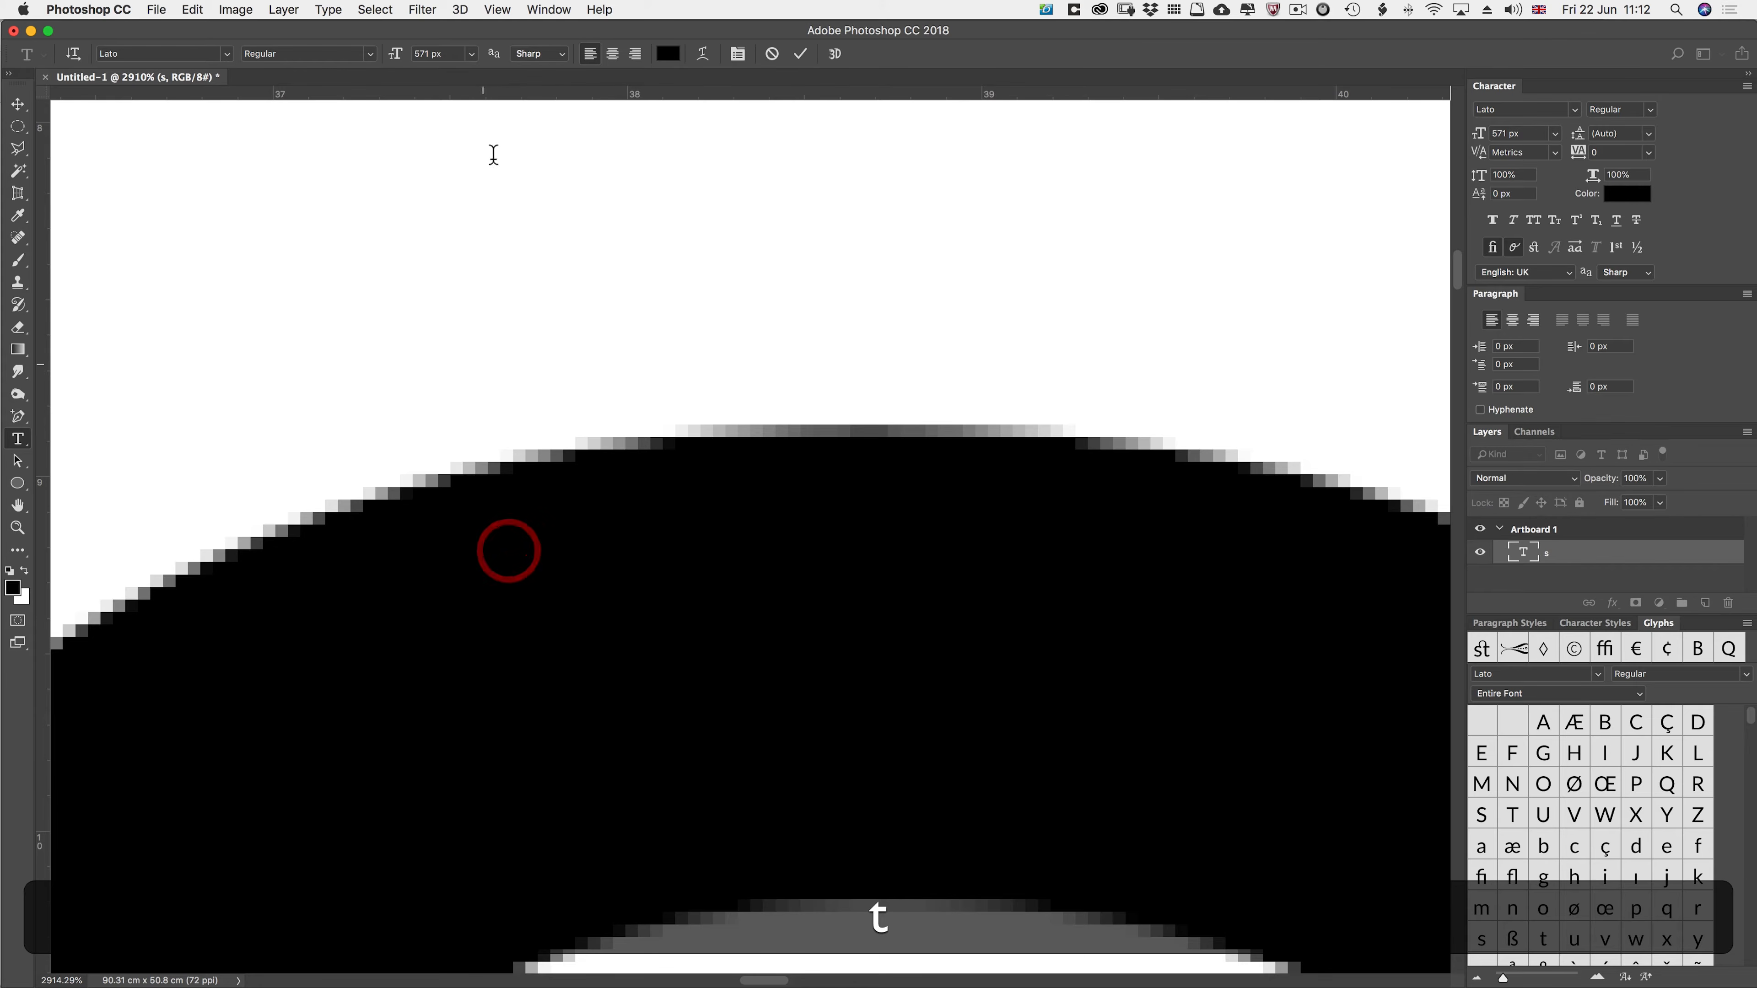
{"action": "left_click", "coordinate": [561, 54]}
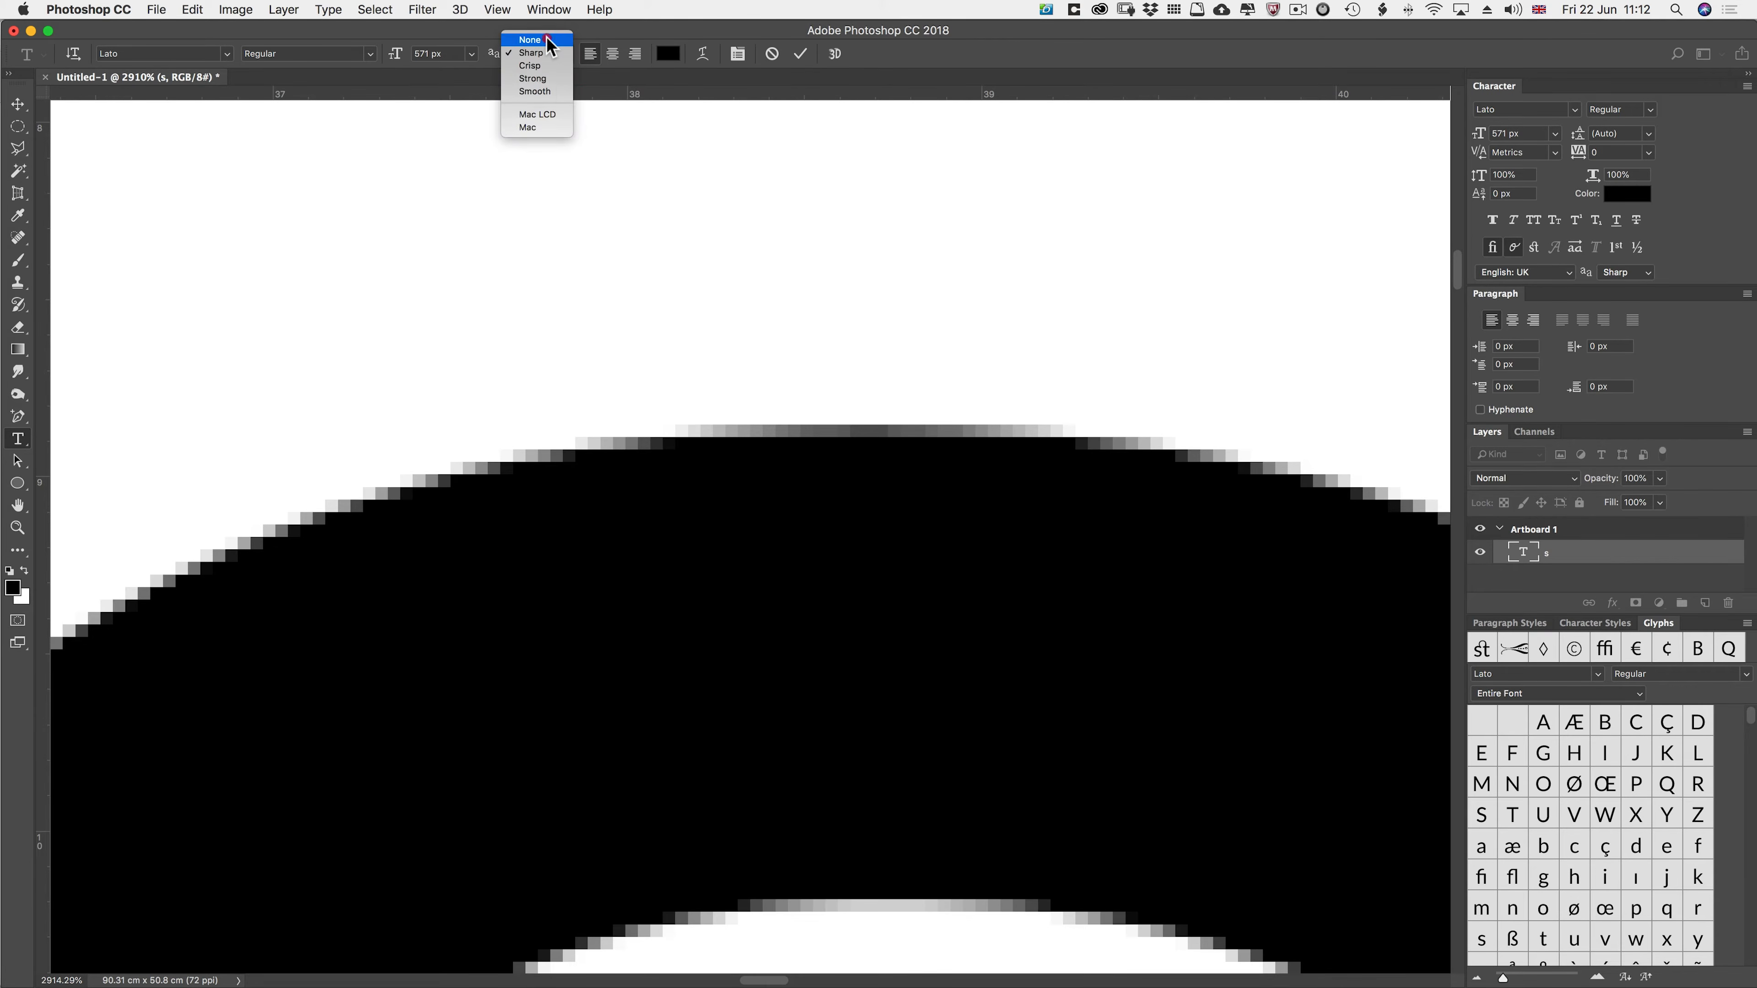
{"action": "left_click", "coordinate": [529, 36]}
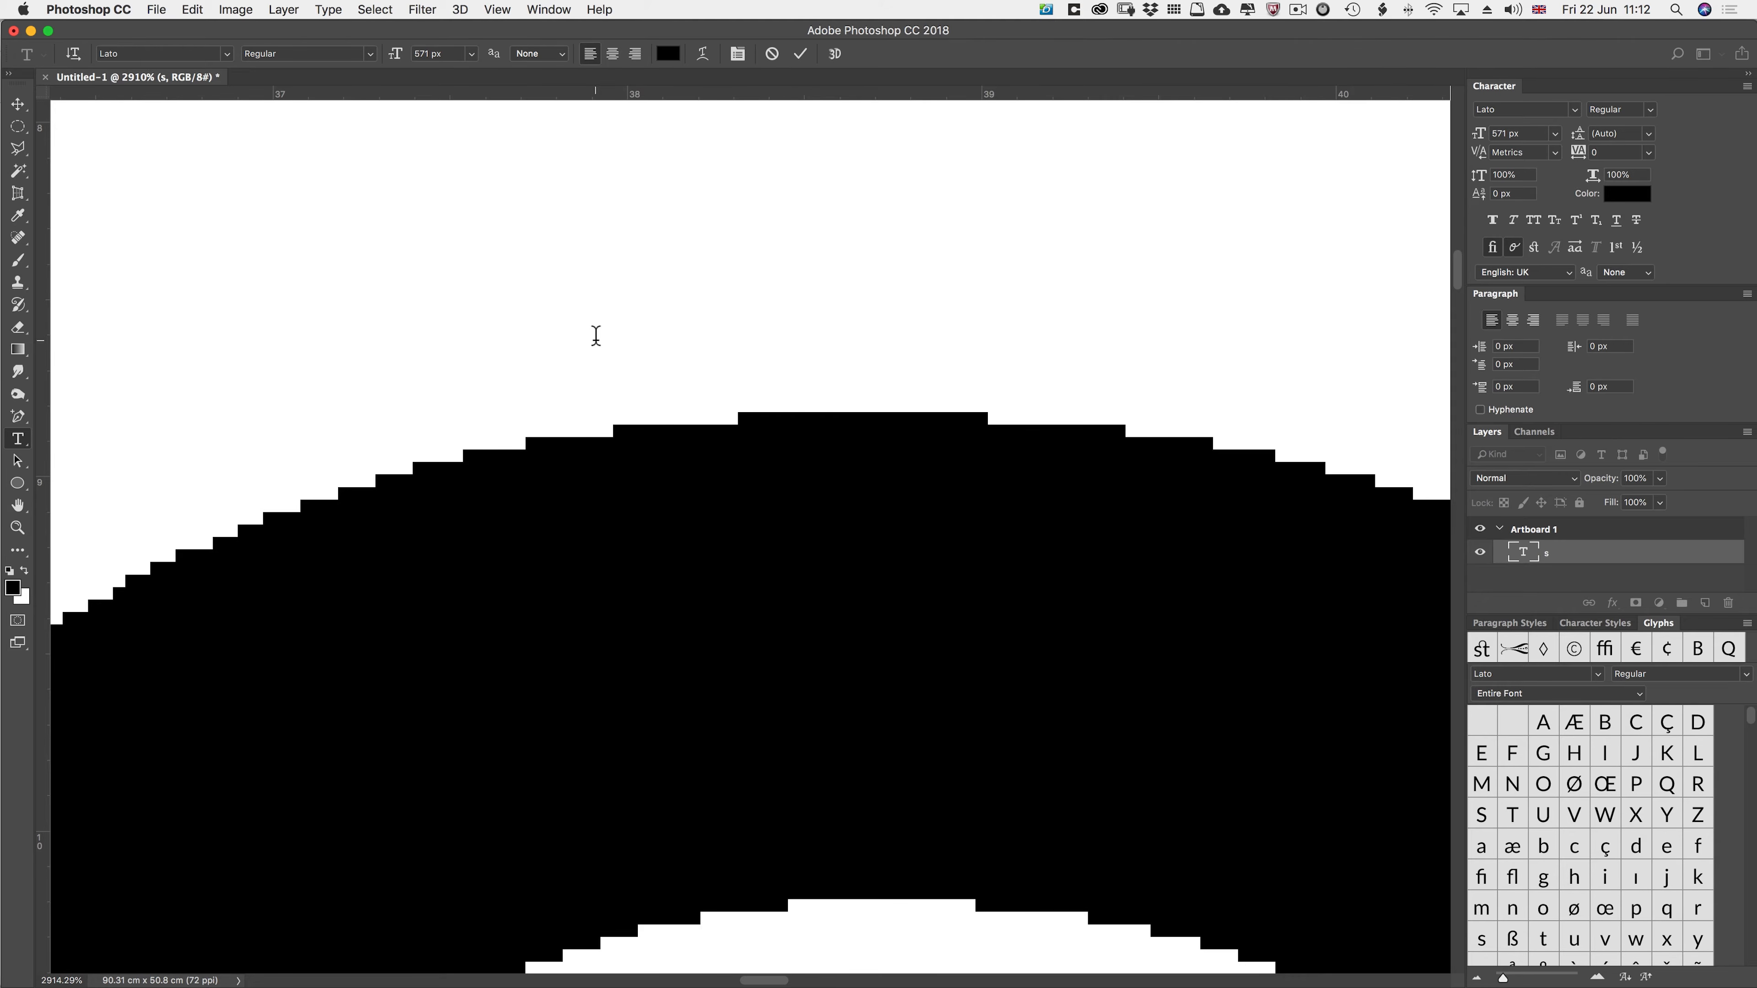
- Set the letter's anti-aliasing back to Sharp and fit the whole artboard in view
{"action": "left_click", "coordinate": [550, 53]}
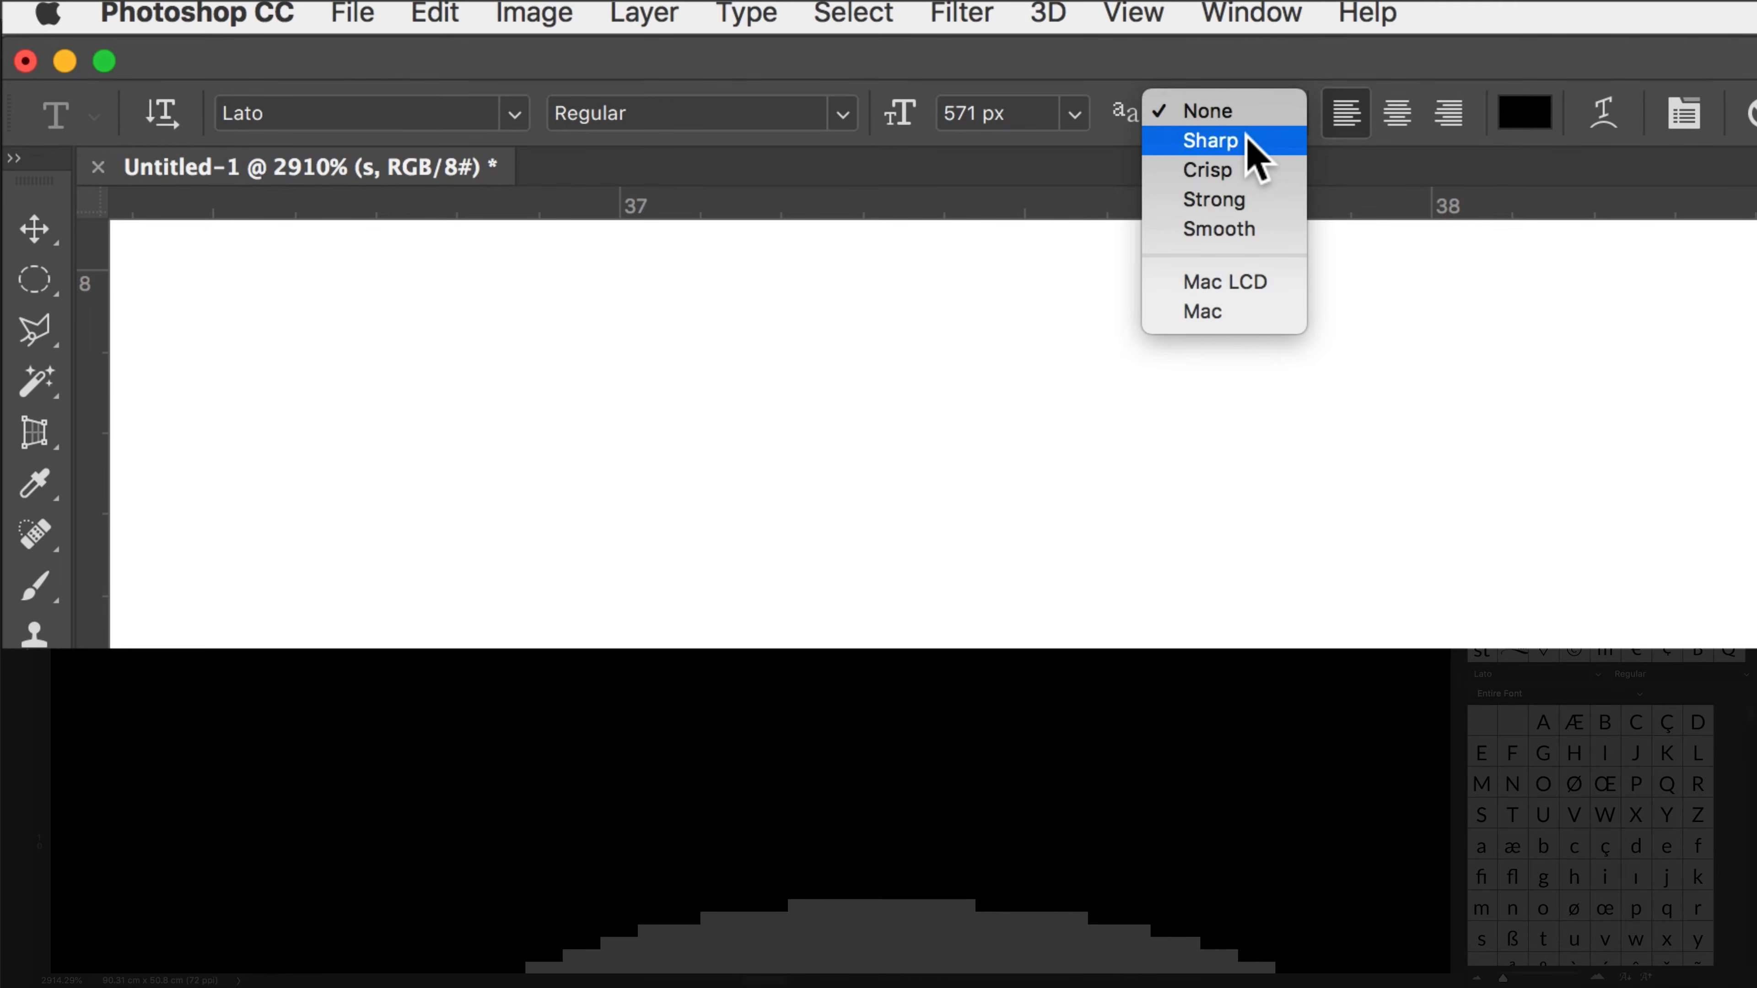
{"action": "left_click", "coordinate": [1245, 139]}
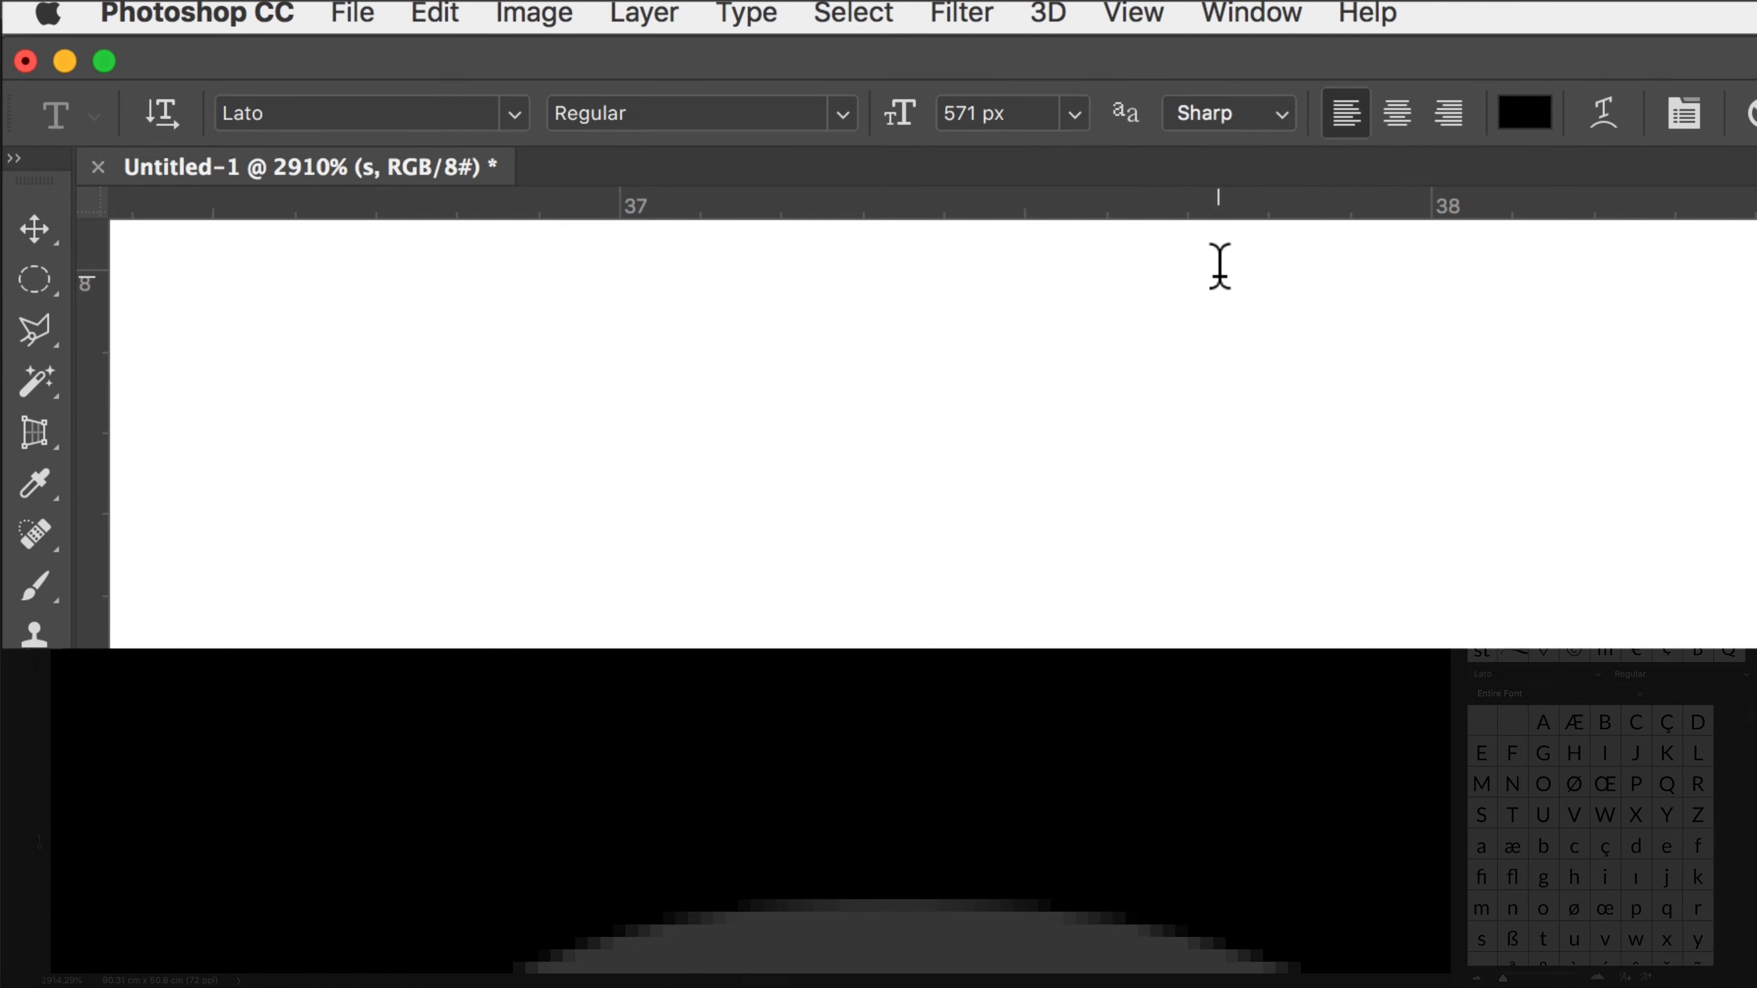
{"action": "key", "text": "super+0"}
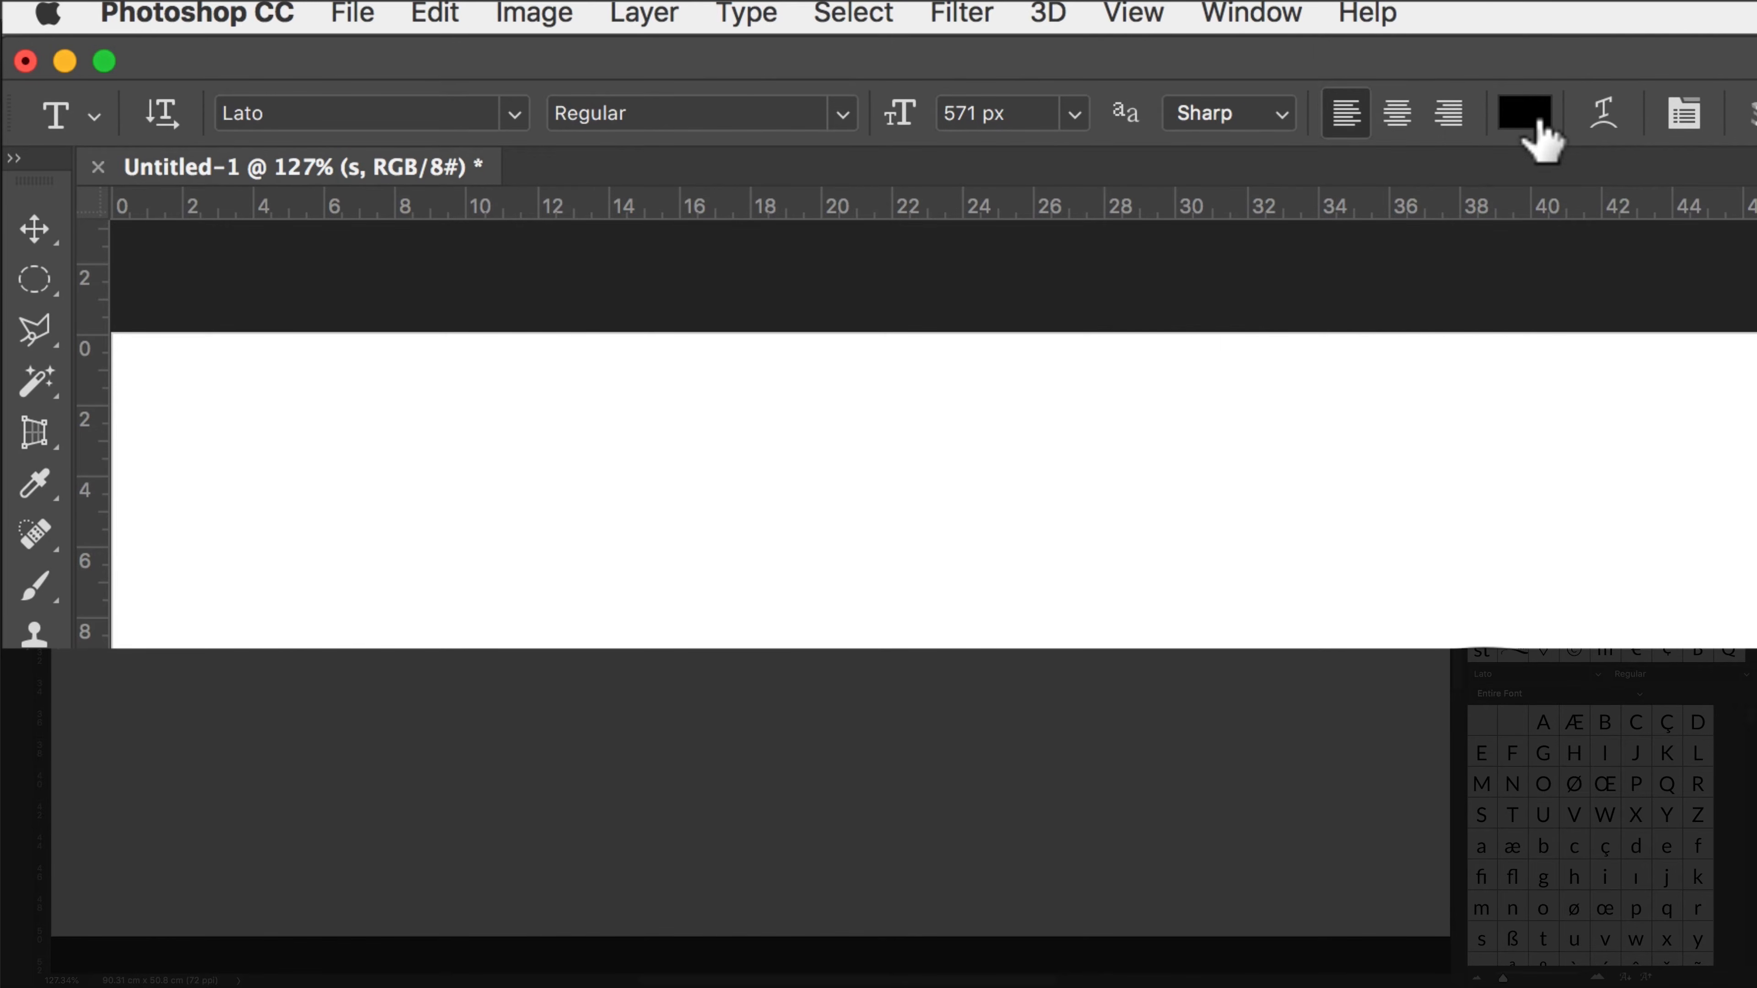
- Try the Arc Lower and Arc warp styles on the "s" and cancel the text warp
{"action": "left_click", "coordinate": [1603, 113]}
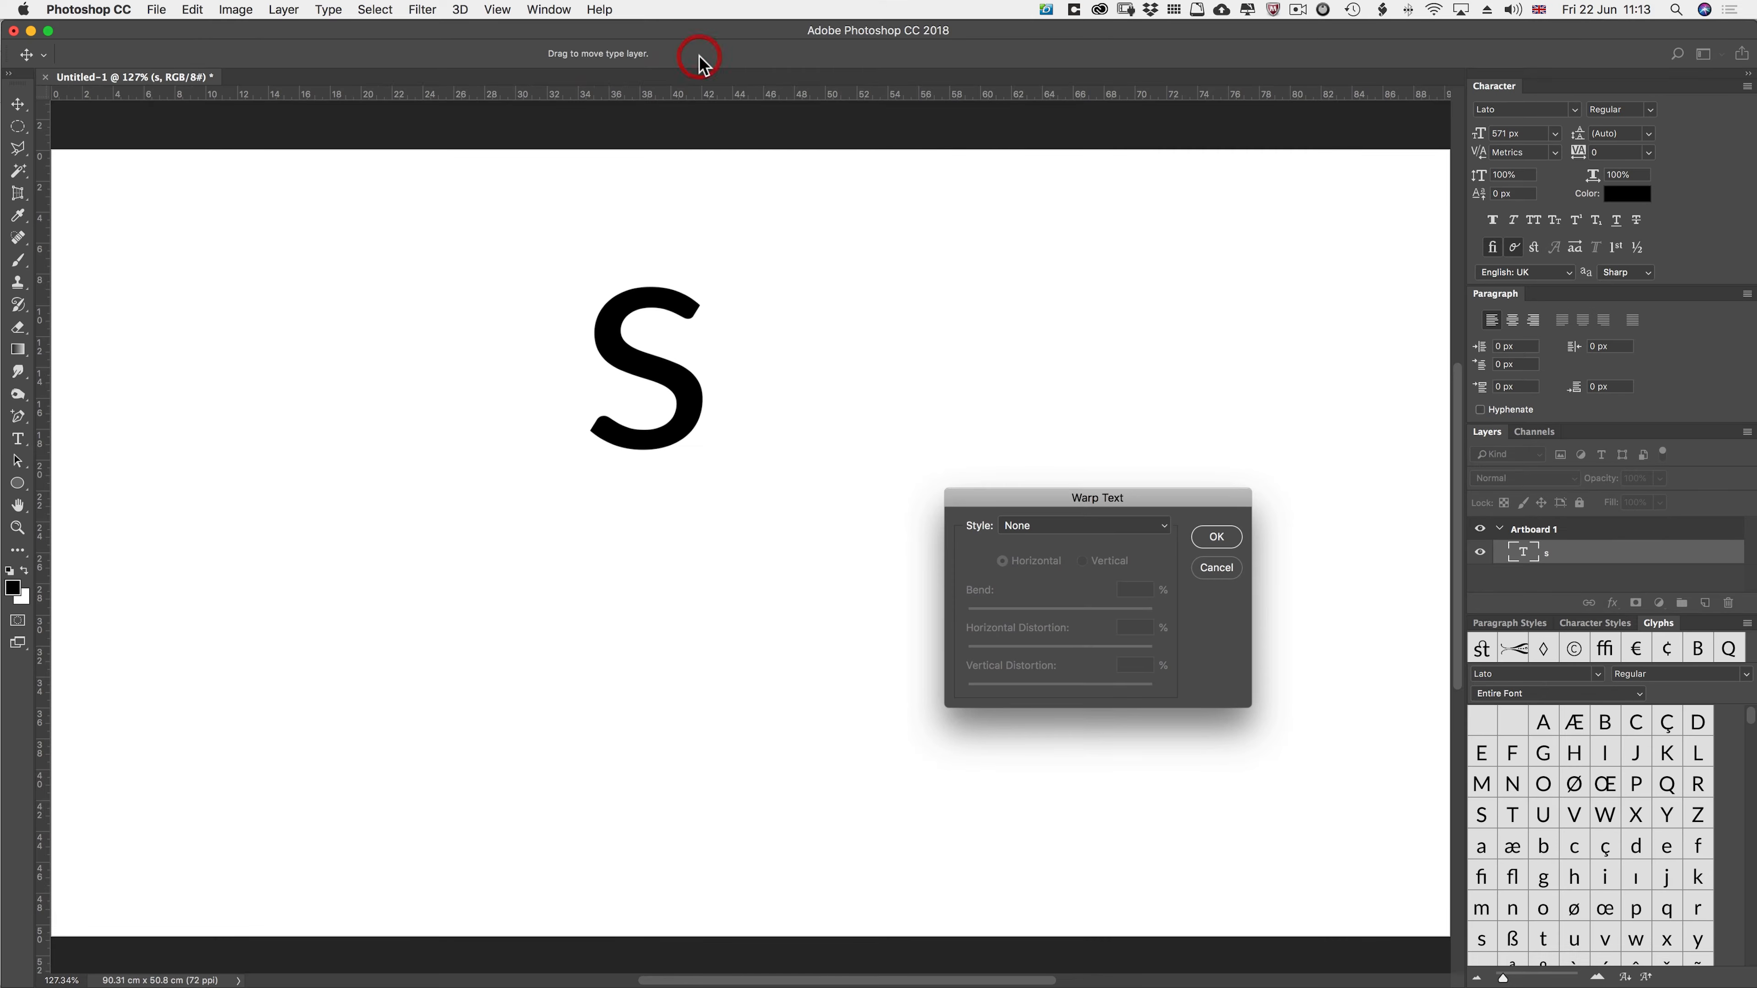
{"action": "left_click", "coordinate": [1126, 526]}
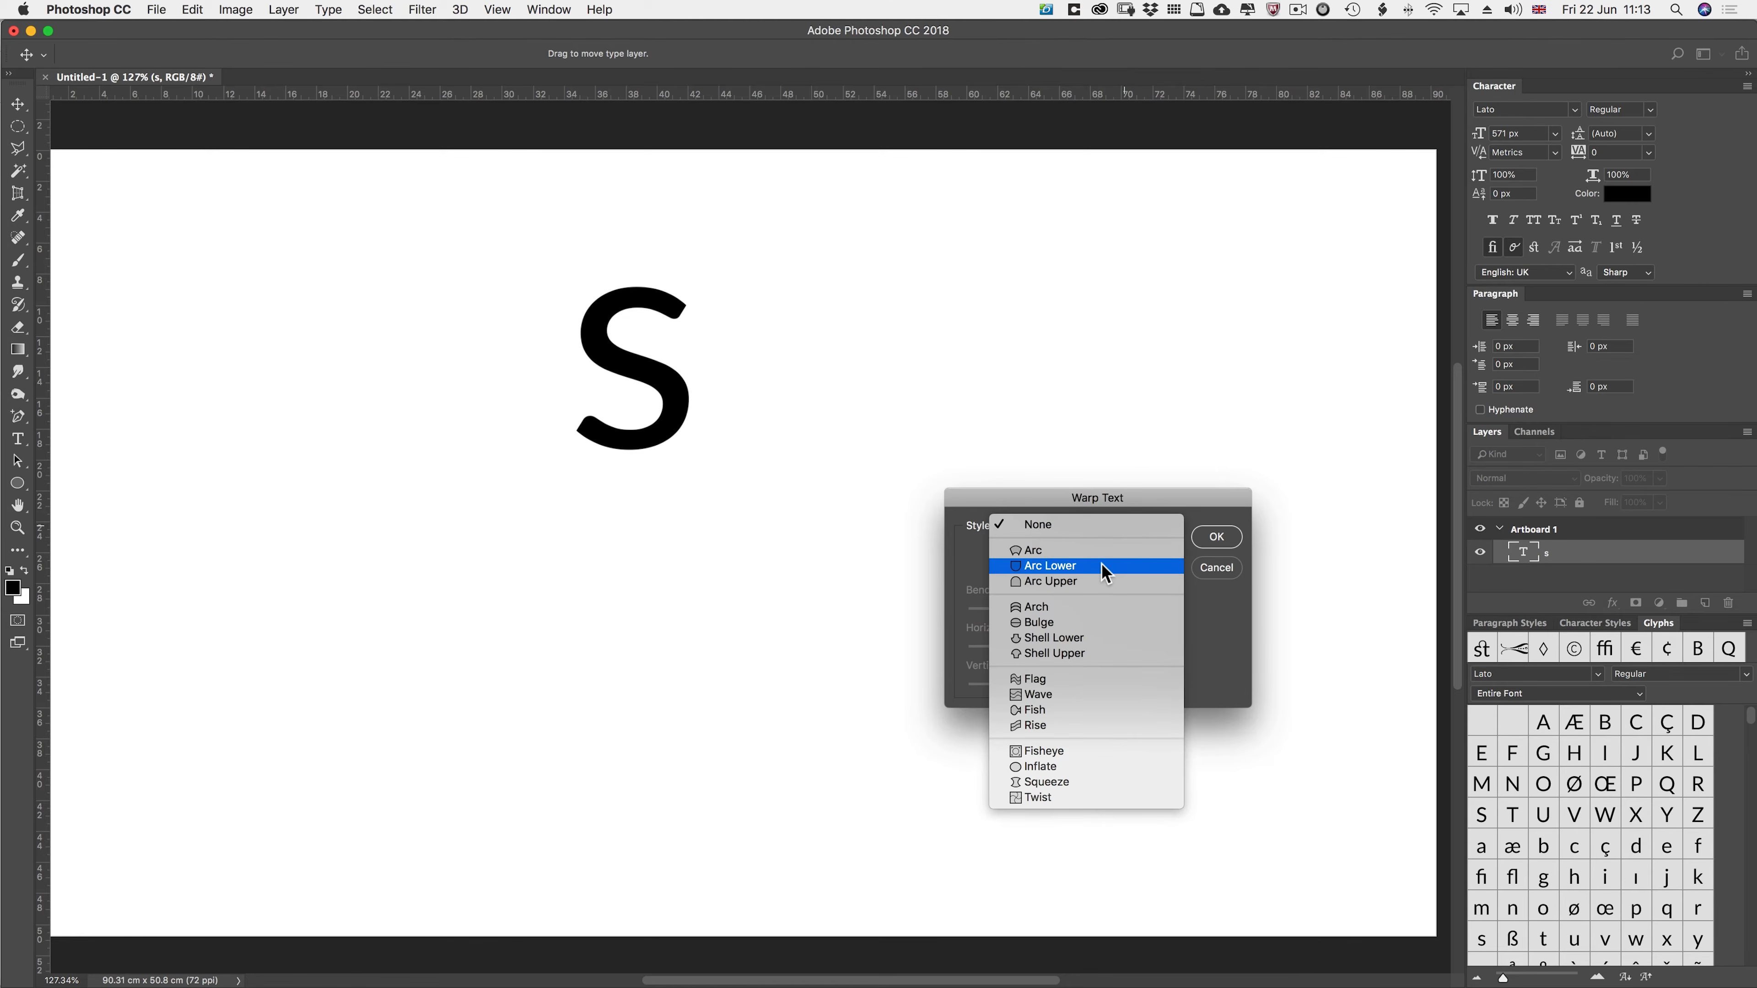
{"action": "left_click", "coordinate": [1104, 568]}
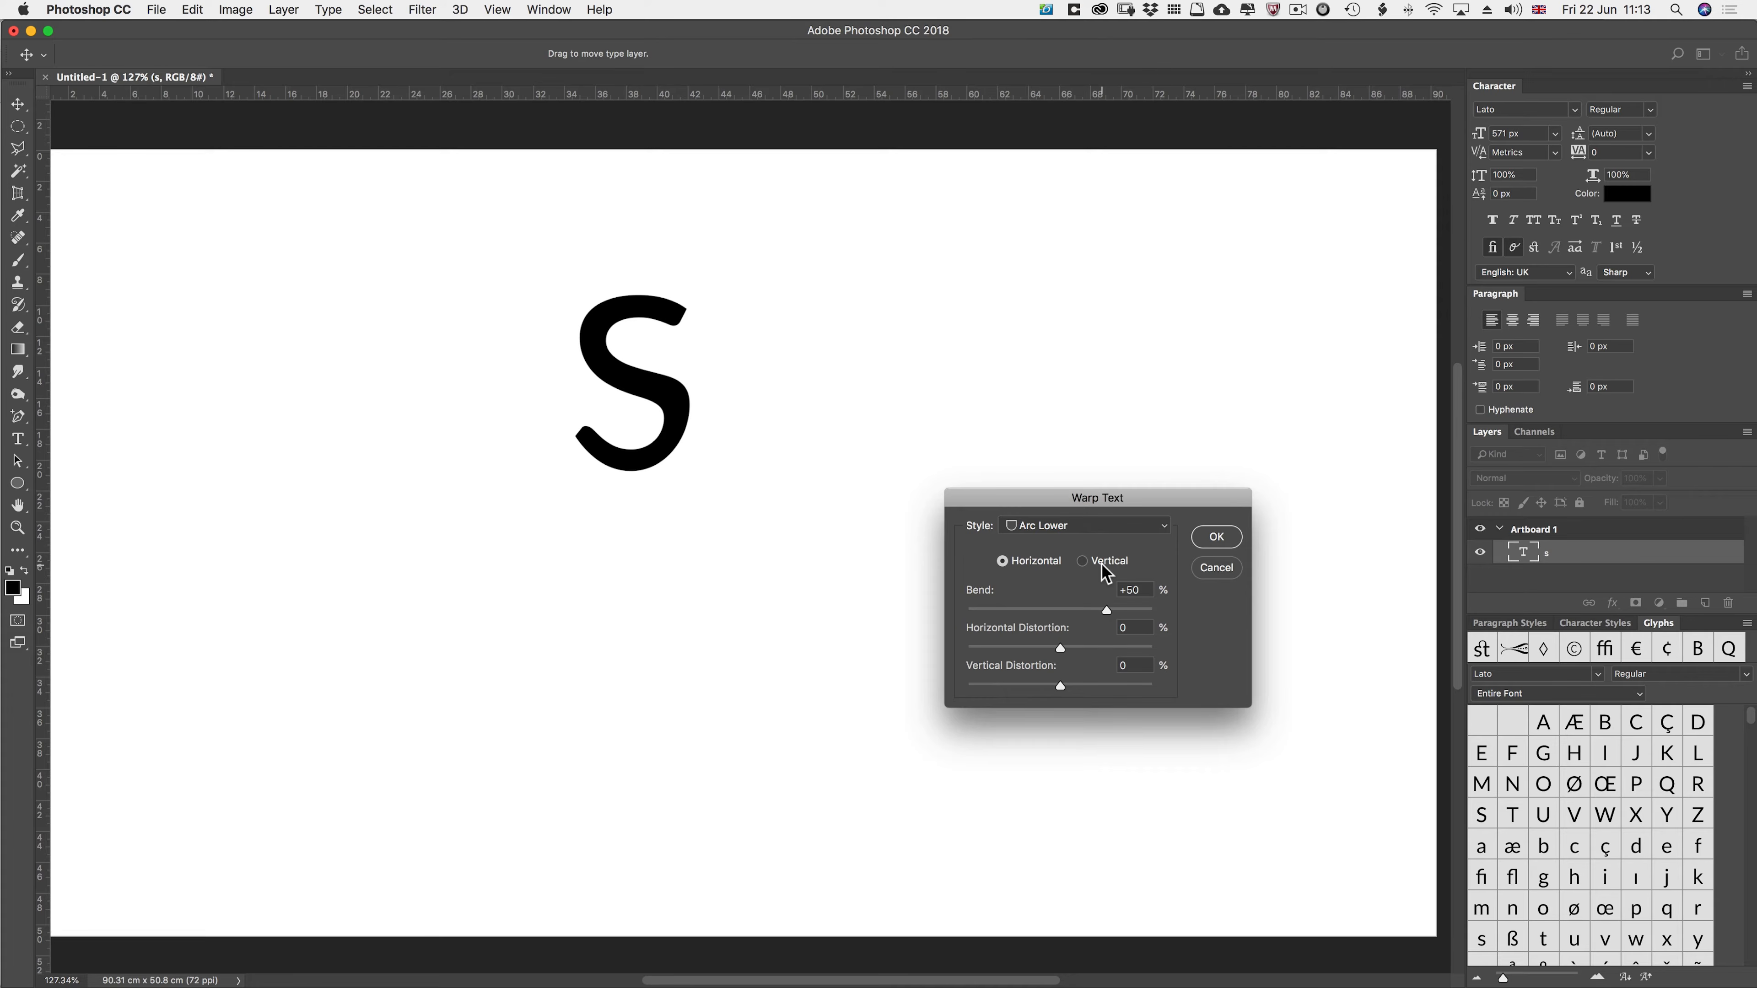
{"action": "left_click", "coordinate": [1108, 527]}
{"action": "left_click", "coordinate": [1105, 518]}
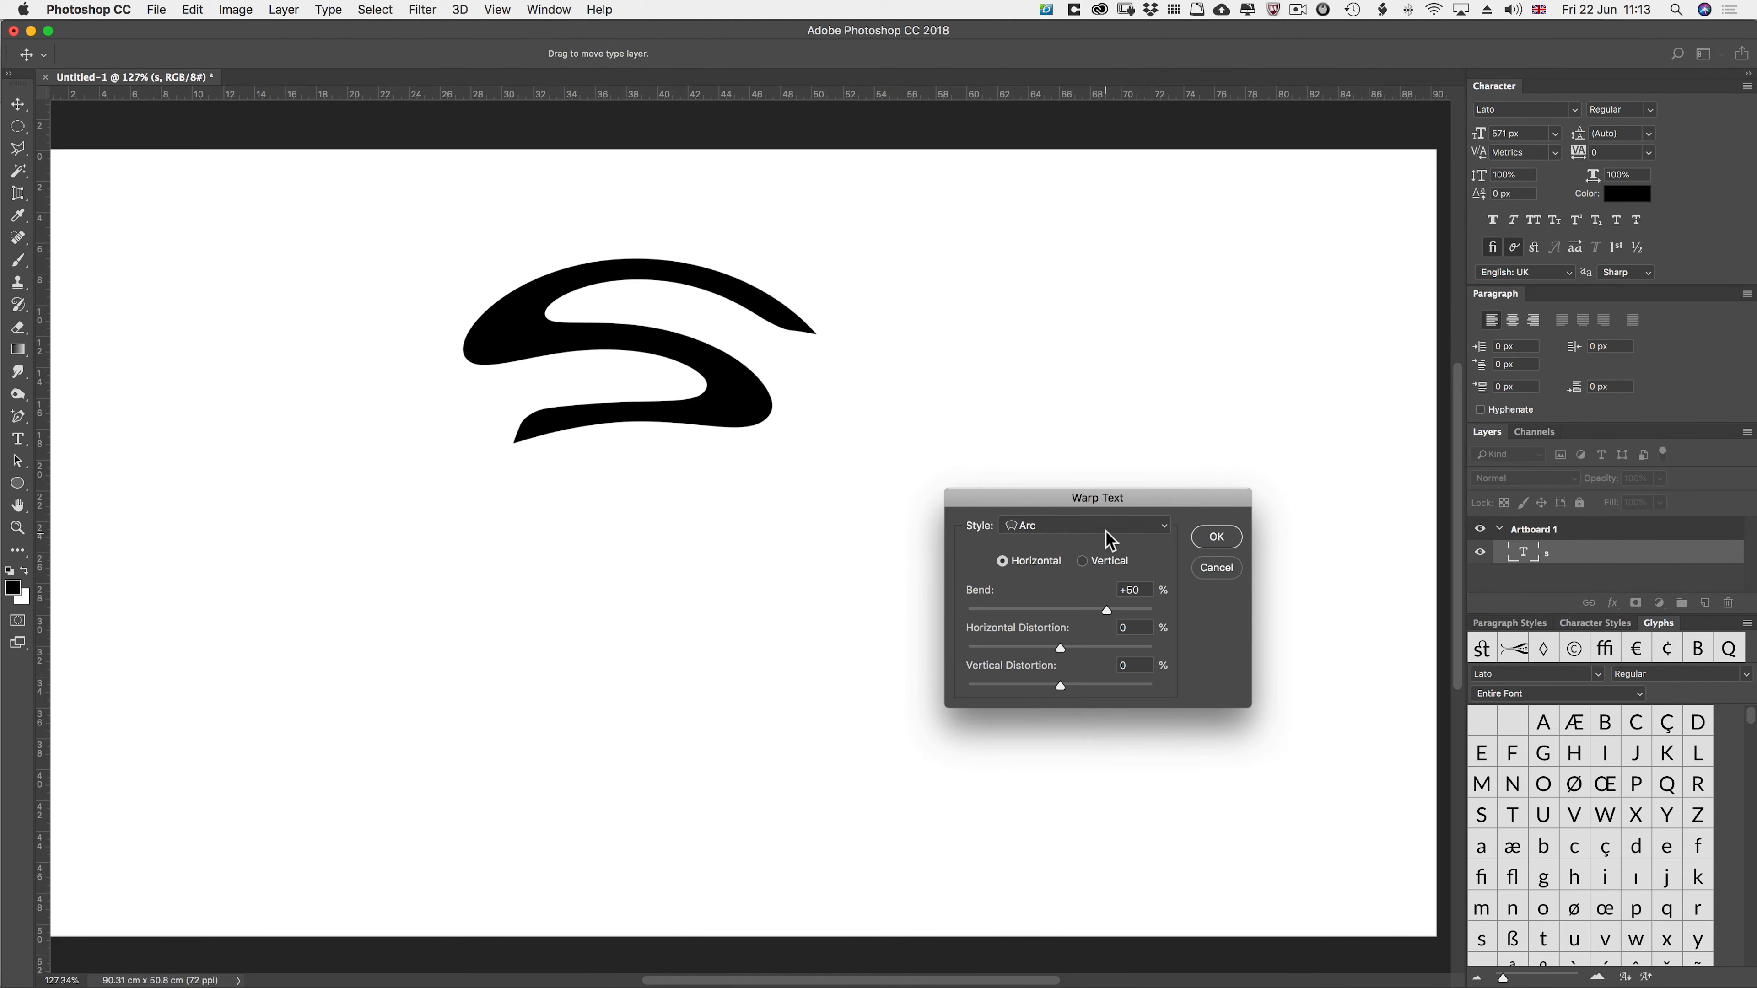
{"action": "left_click", "coordinate": [1216, 569]}
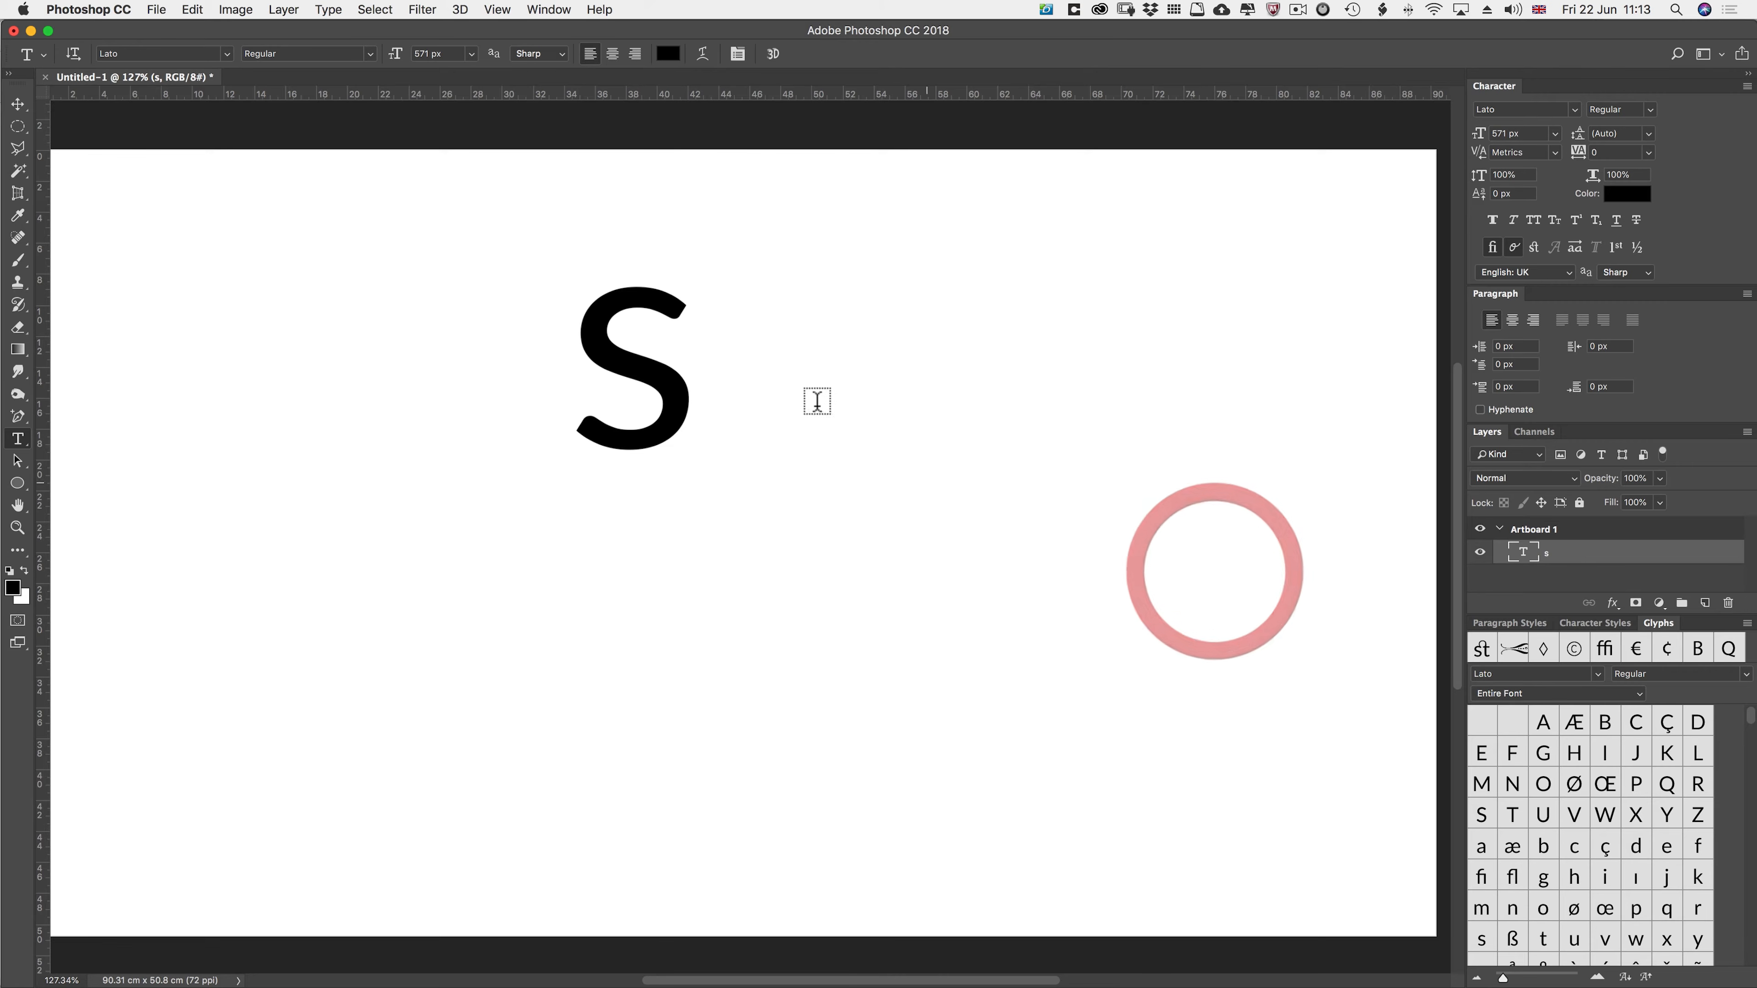
- Toggle the Character and Paragraph panels, leaving them hidden
{"action": "left_click", "coordinate": [735, 58]}
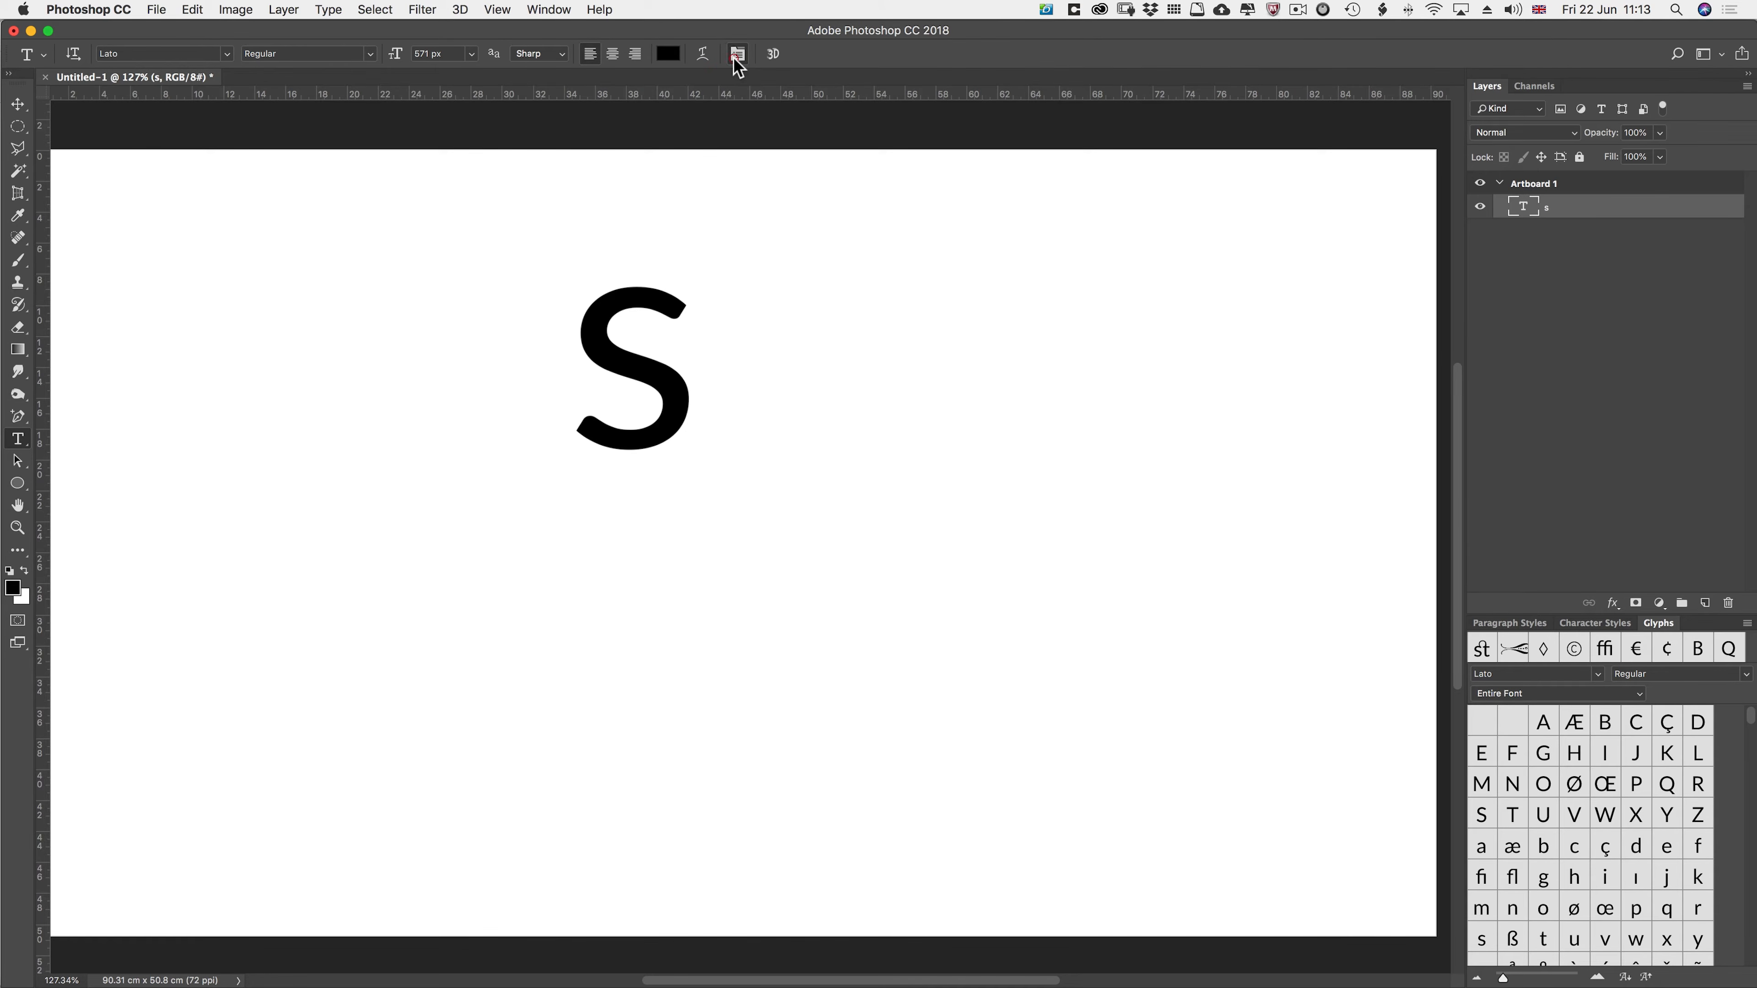
{"action": "left_click", "coordinate": [736, 58]}
{"action": "left_click", "coordinate": [736, 58]}
- Delete the "s" text layer and set the font size to 100 px
{"action": "left_click", "coordinate": [1729, 602]}
{"action": "left_click_drag", "start_coordinate": [418, 57], "coordinate": [392, 59]}
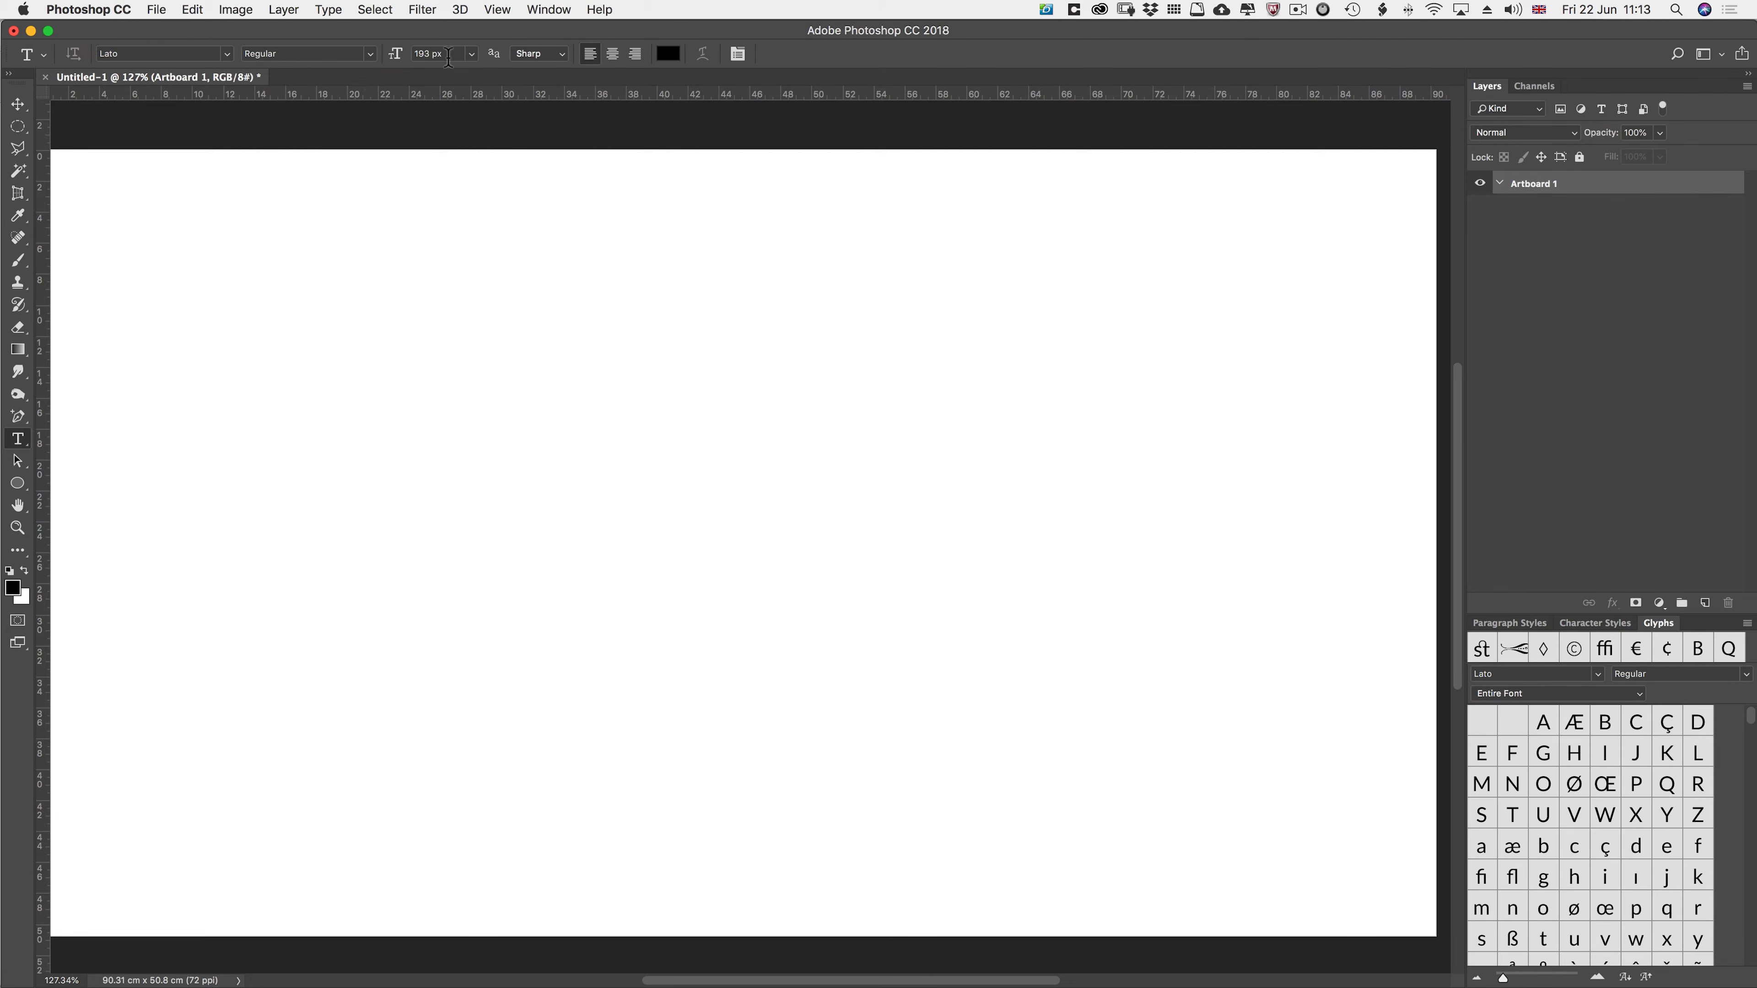
{"action": "type", "text": "100"}
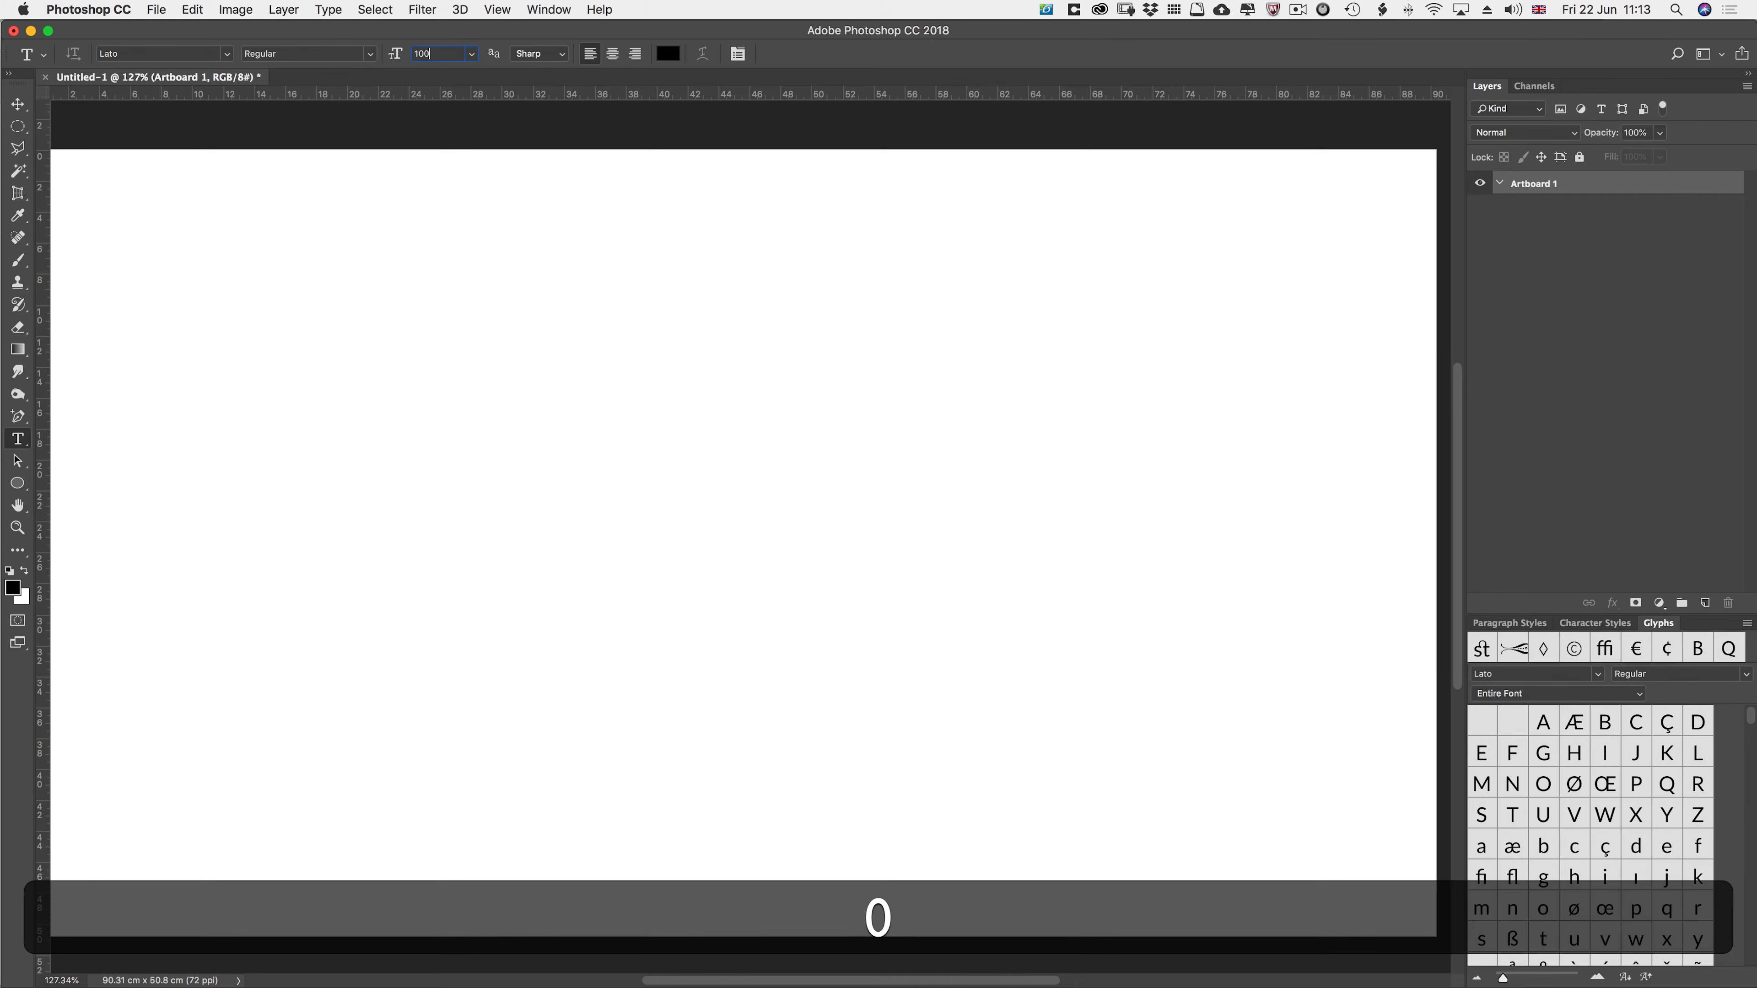
{"action": "key", "text": "Tab"}
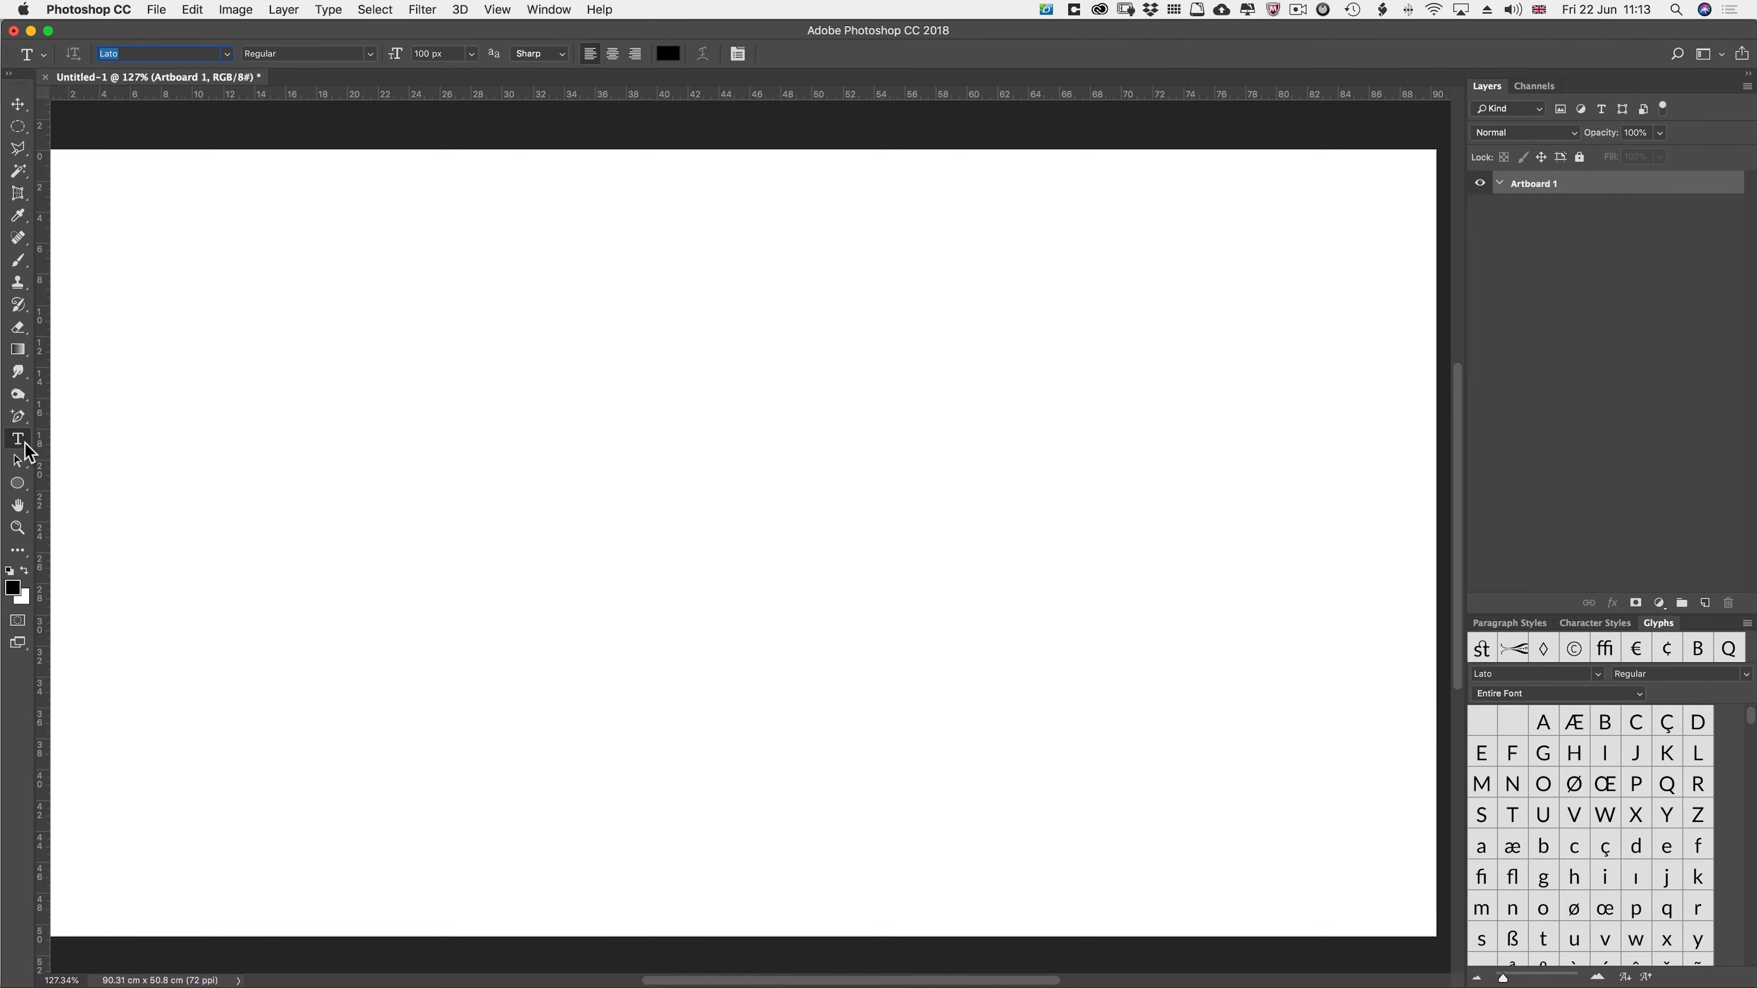
- Add point text in the artboard's upper-left area reading "The quick brown fox jumps" with "over the lazy dog" on a second line
{"action": "left_click", "coordinate": [331, 359]}
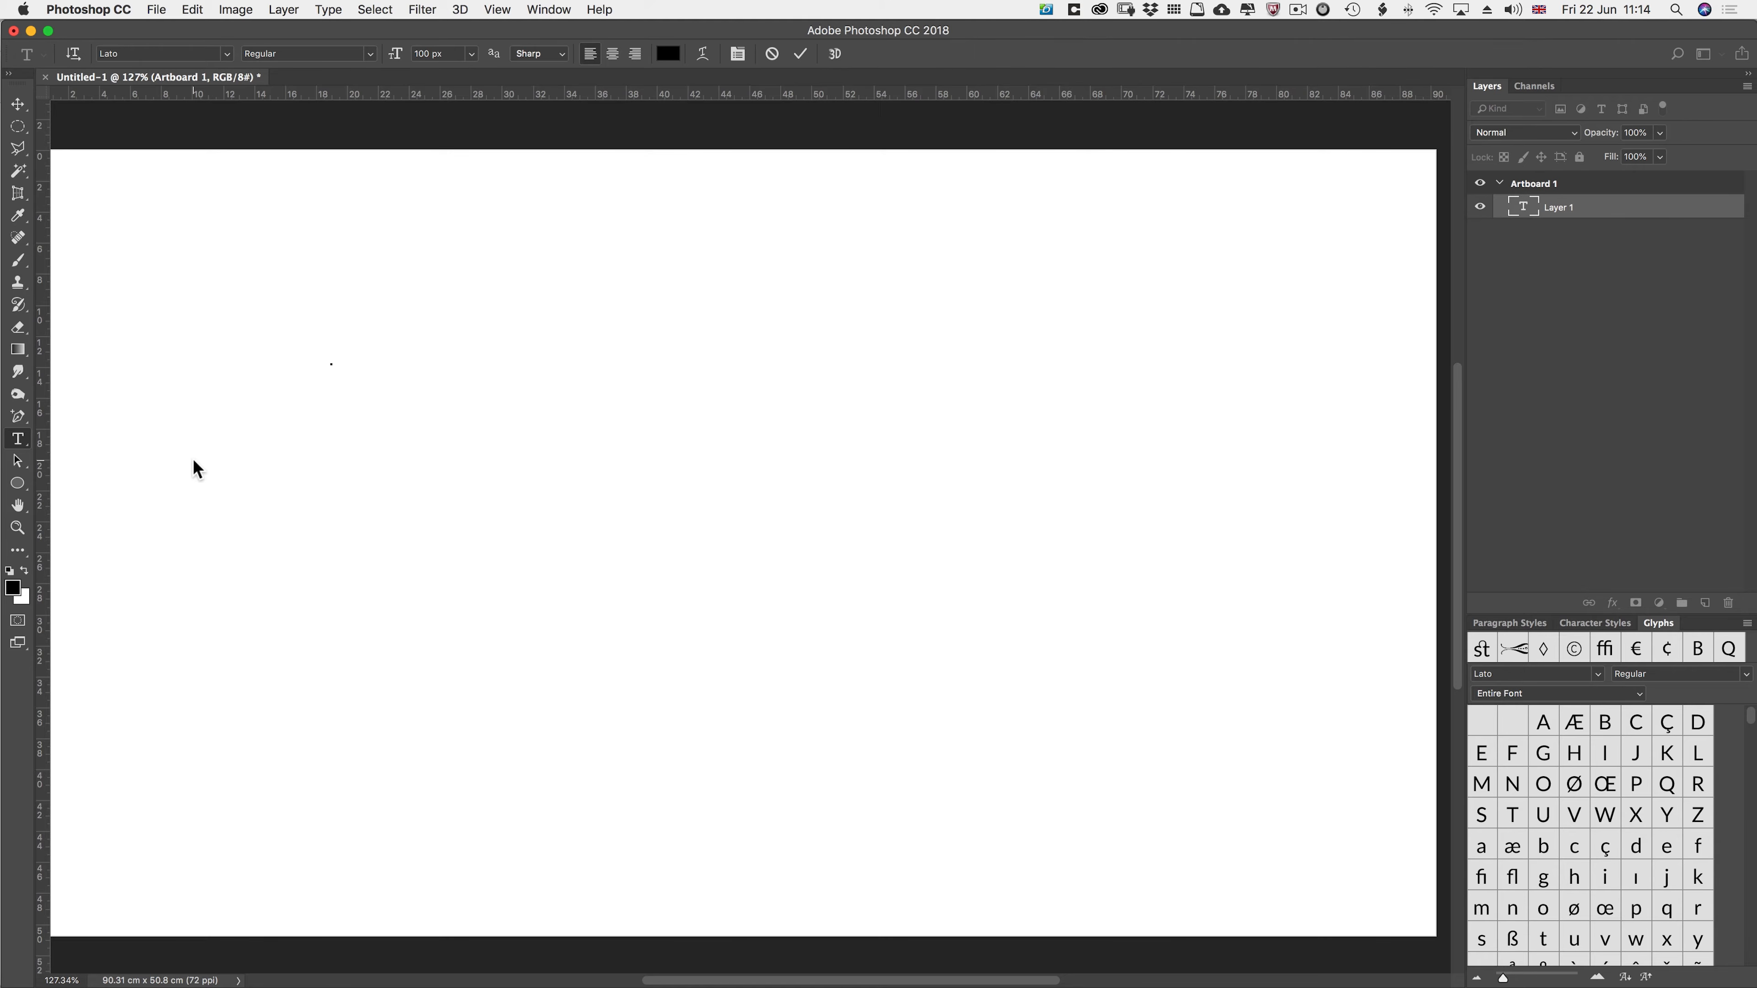
{"action": "type", "text": "The quick b row"}
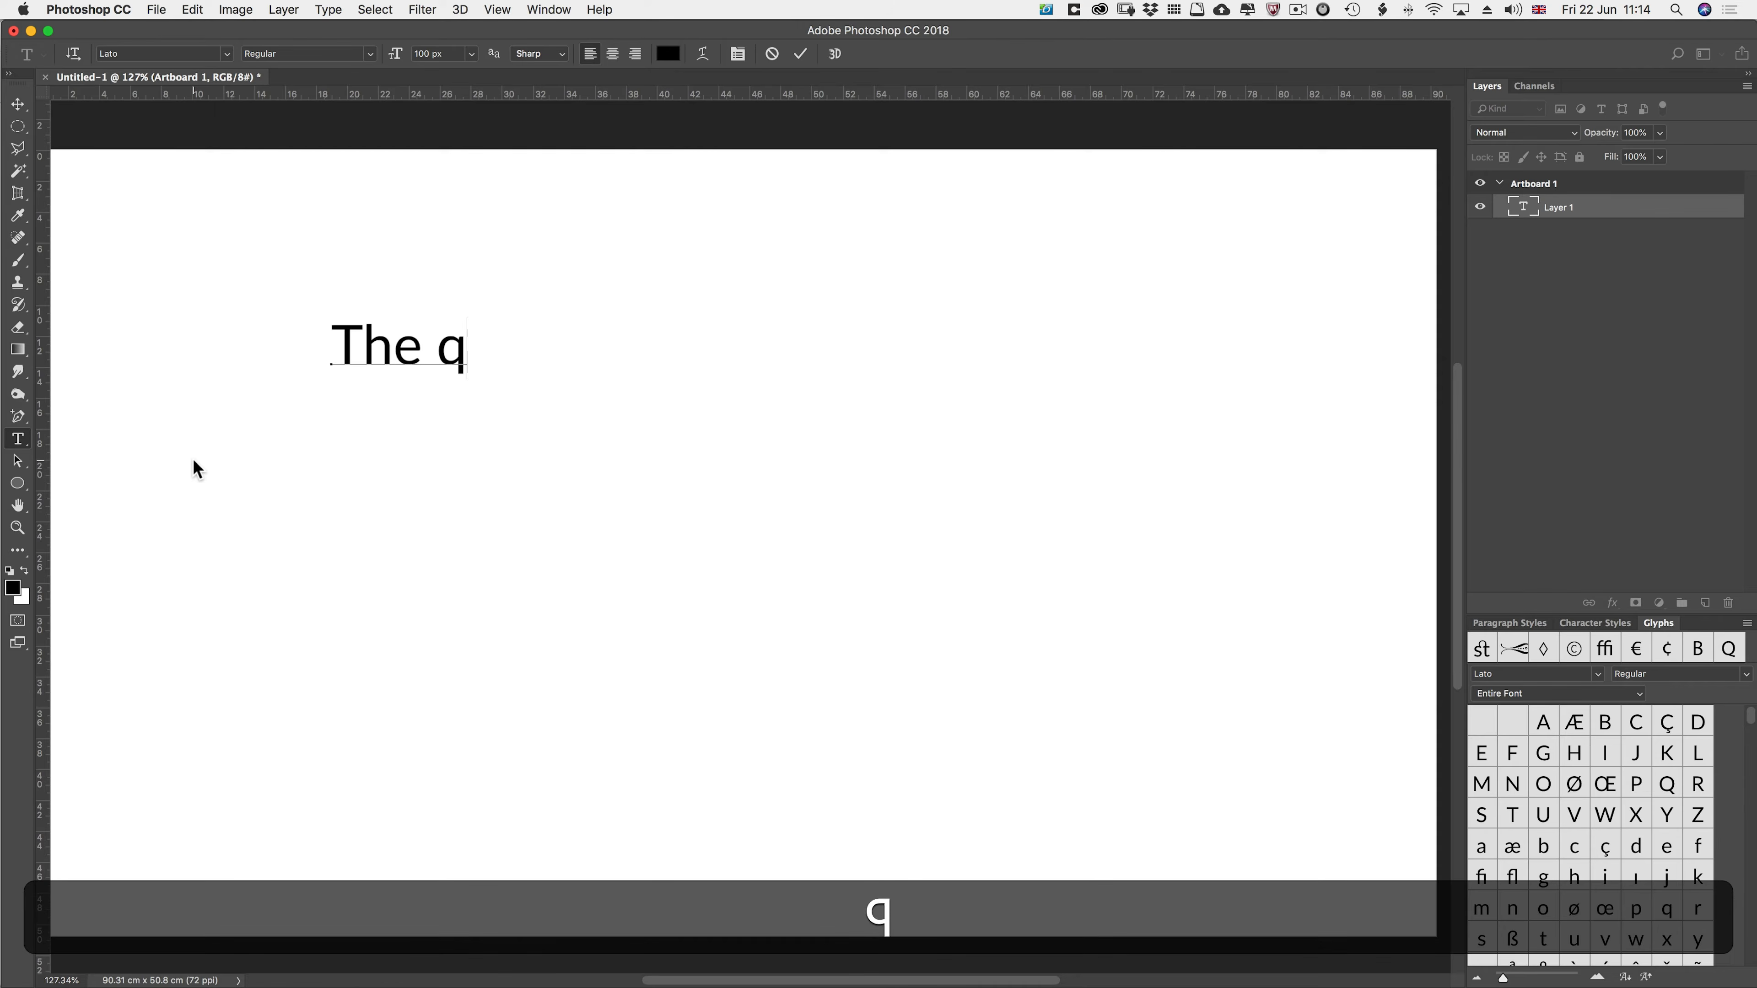
{"action": "key", "text": "BackSpace"}
{"action": "key", "text": "BackSpace"}
{"action": "key", "text": "BackSpace"}
{"action": "key", "text": "BackSpace"}
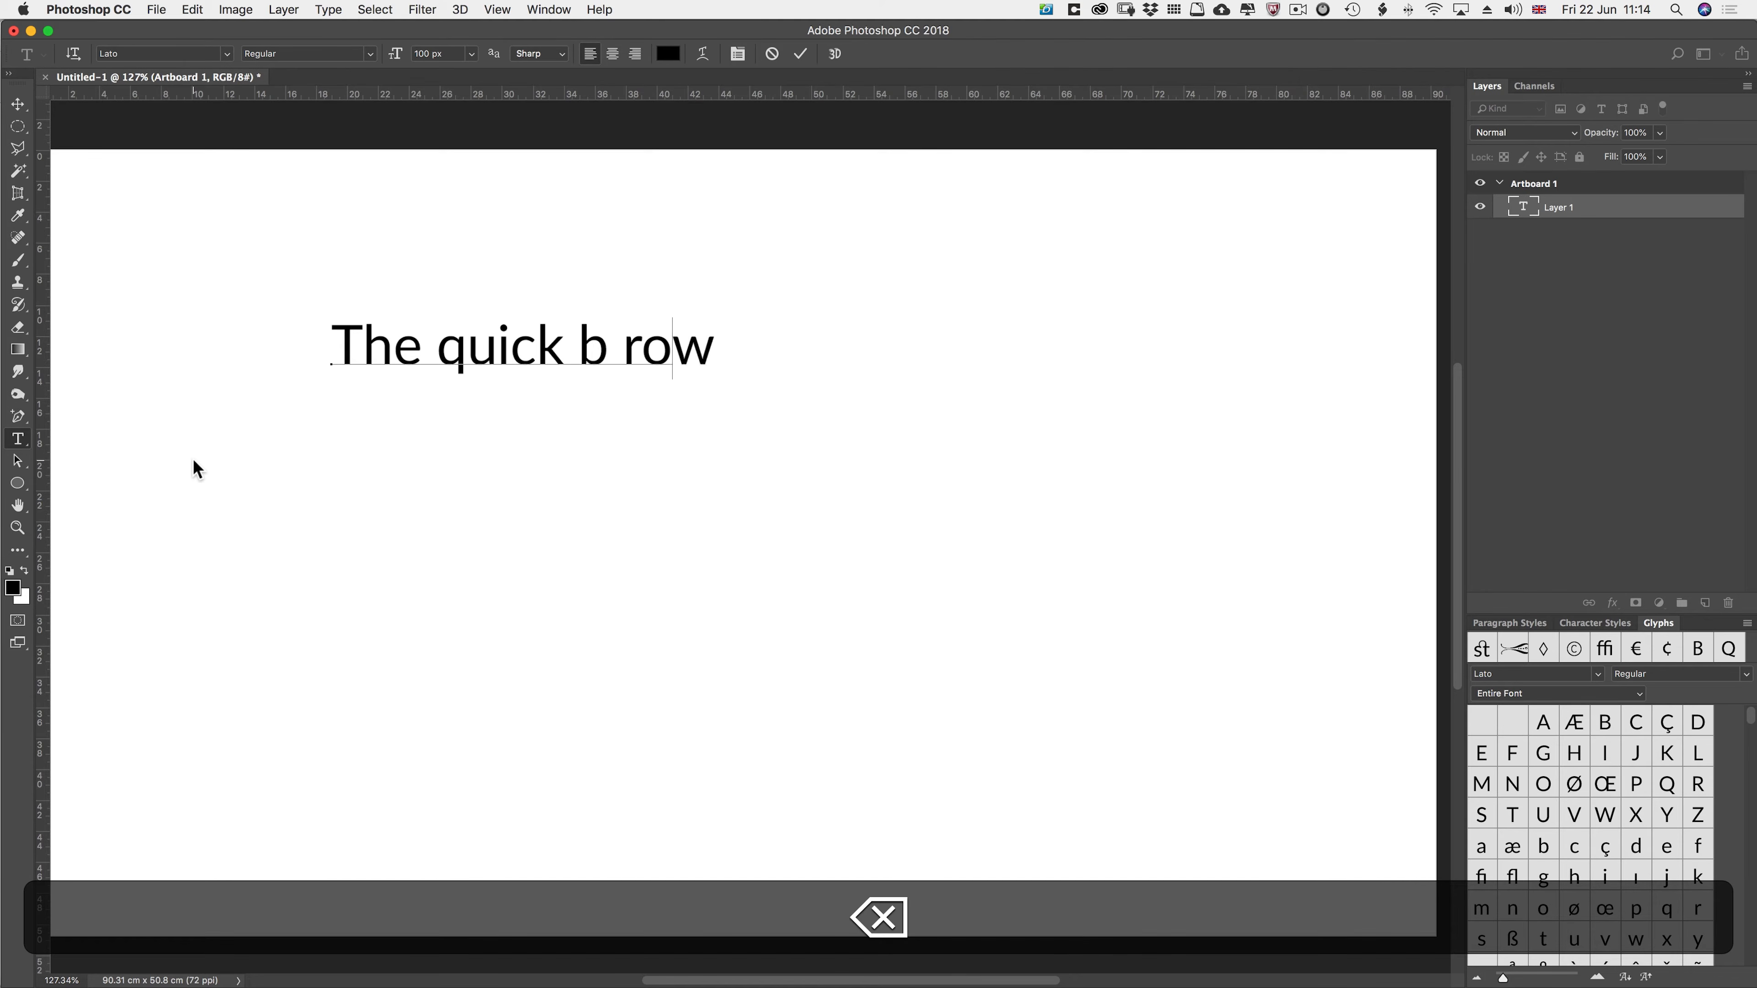
{"action": "type", "text": "rown fo"}
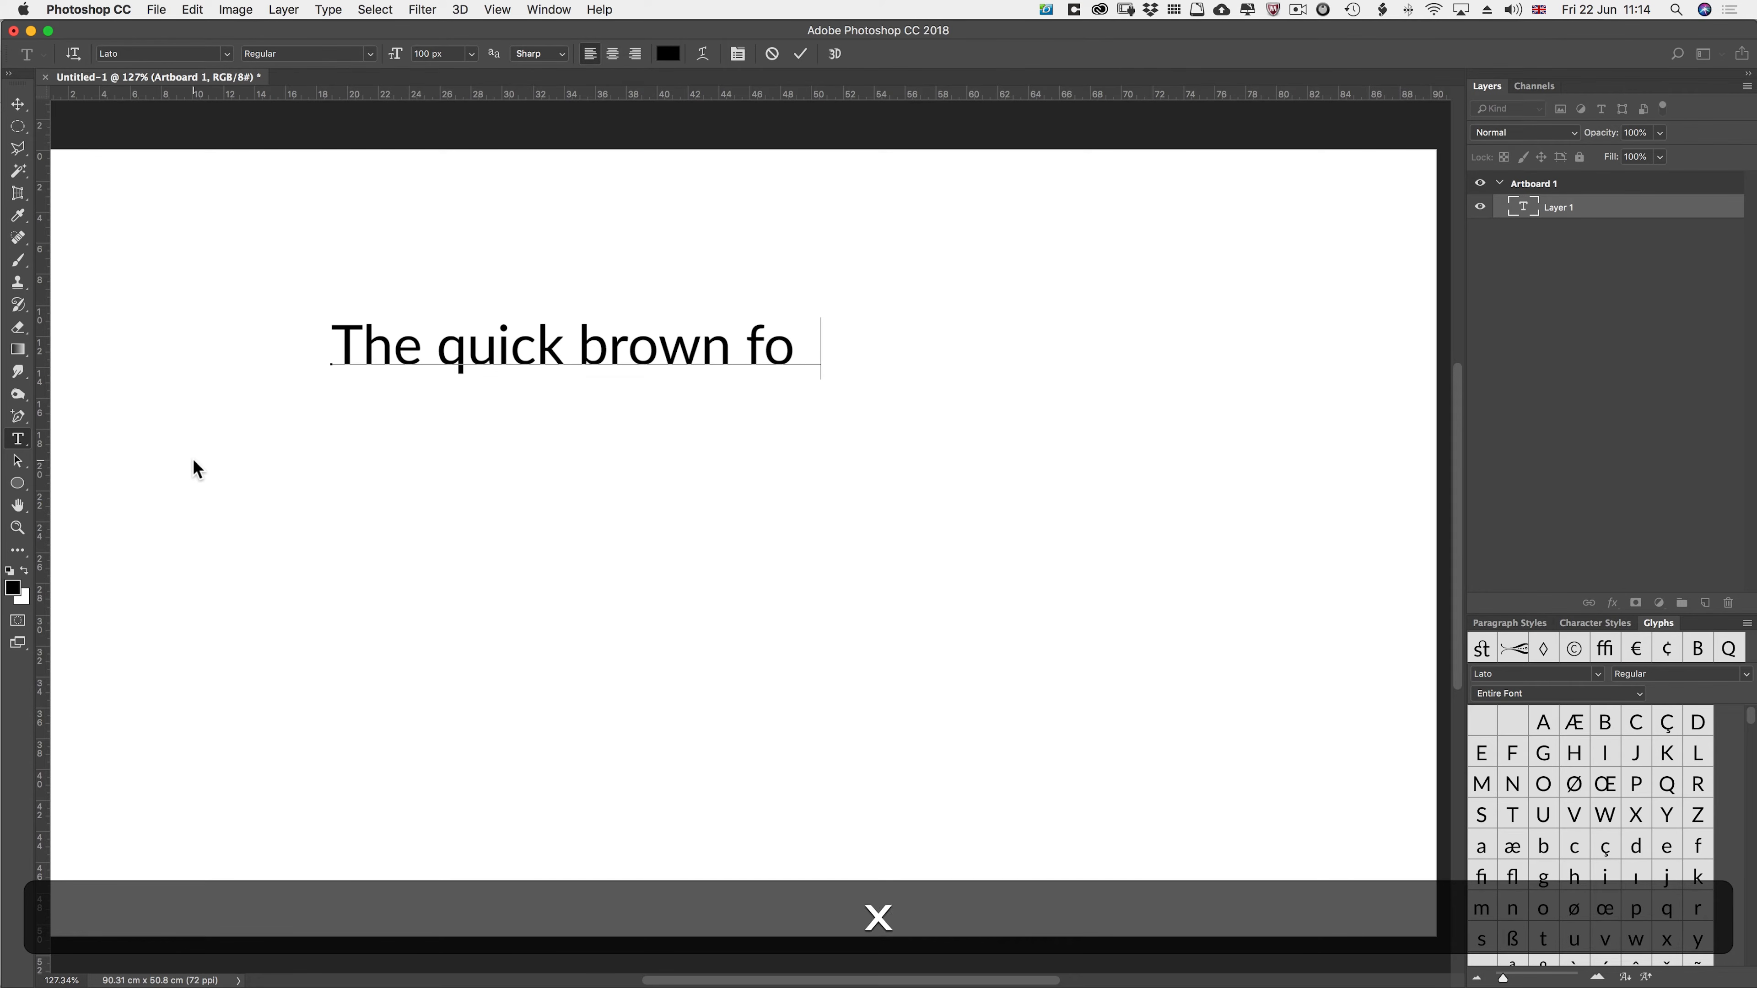
{"action": "type", "text": "x jumps"}
{"action": "key", "text": "Return"}
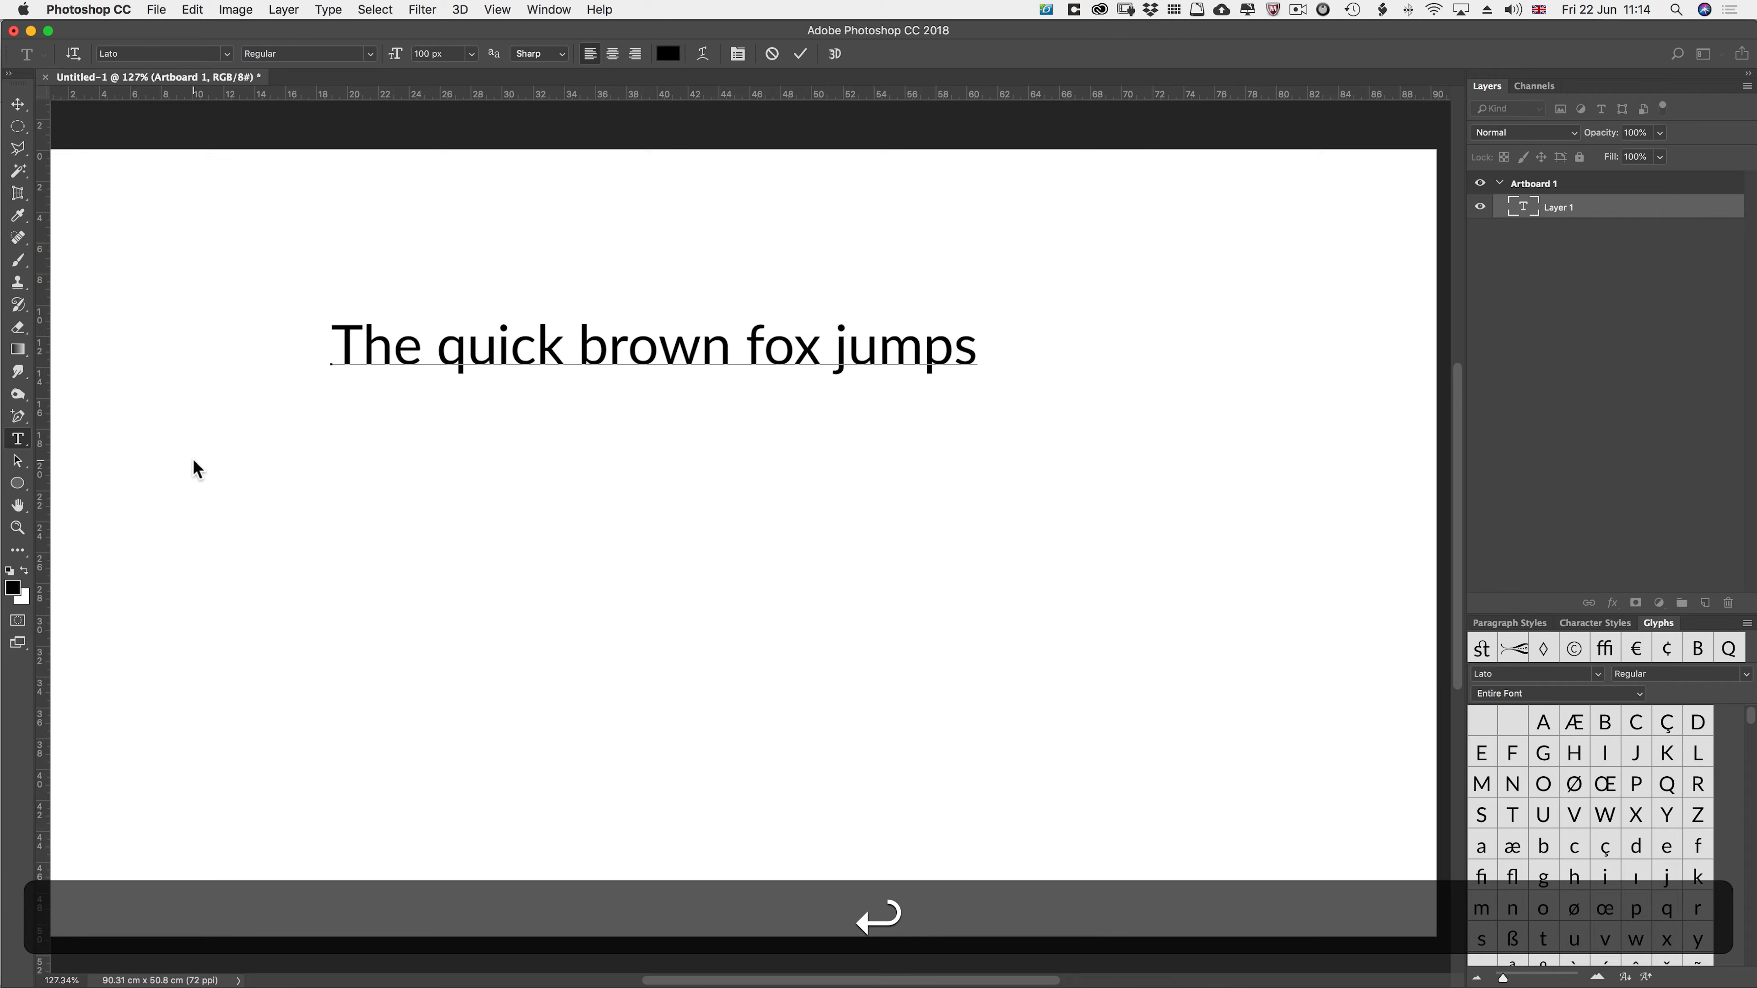
{"action": "type", "text": "over the lazy dog"}
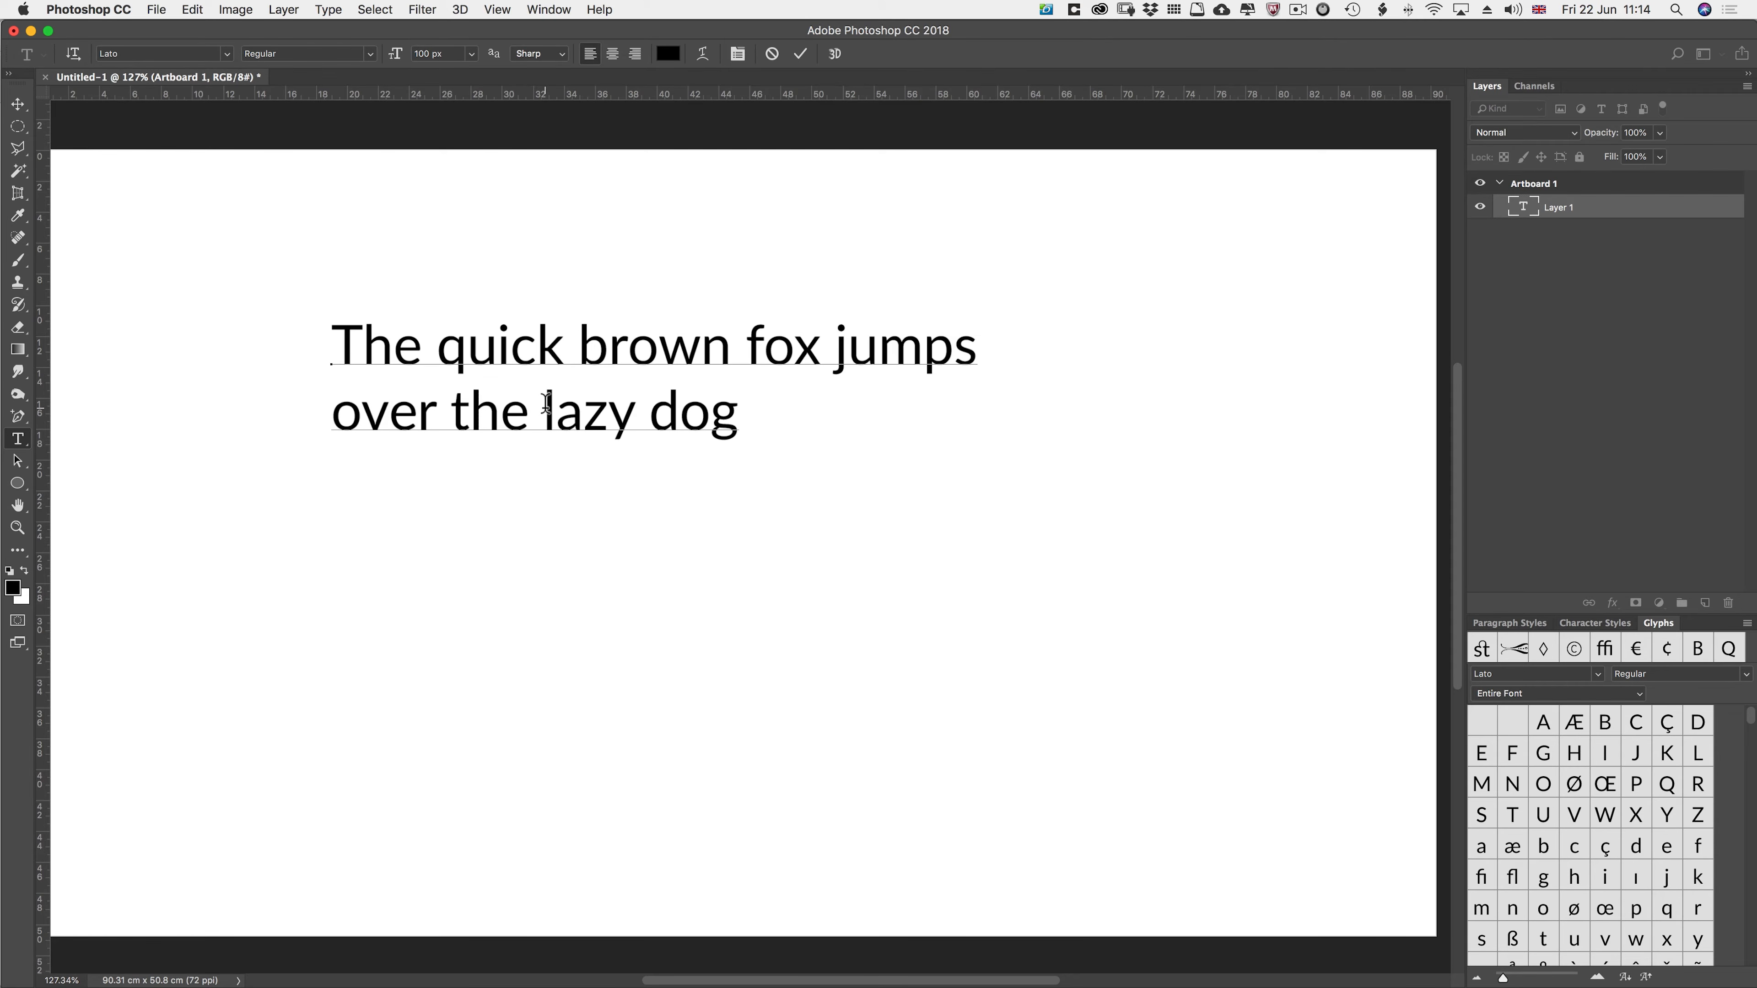
- Try center and right alignment on the second line, "over the lazy dog", and return it to left alignment
{"action": "left_click", "coordinate": [614, 55]}
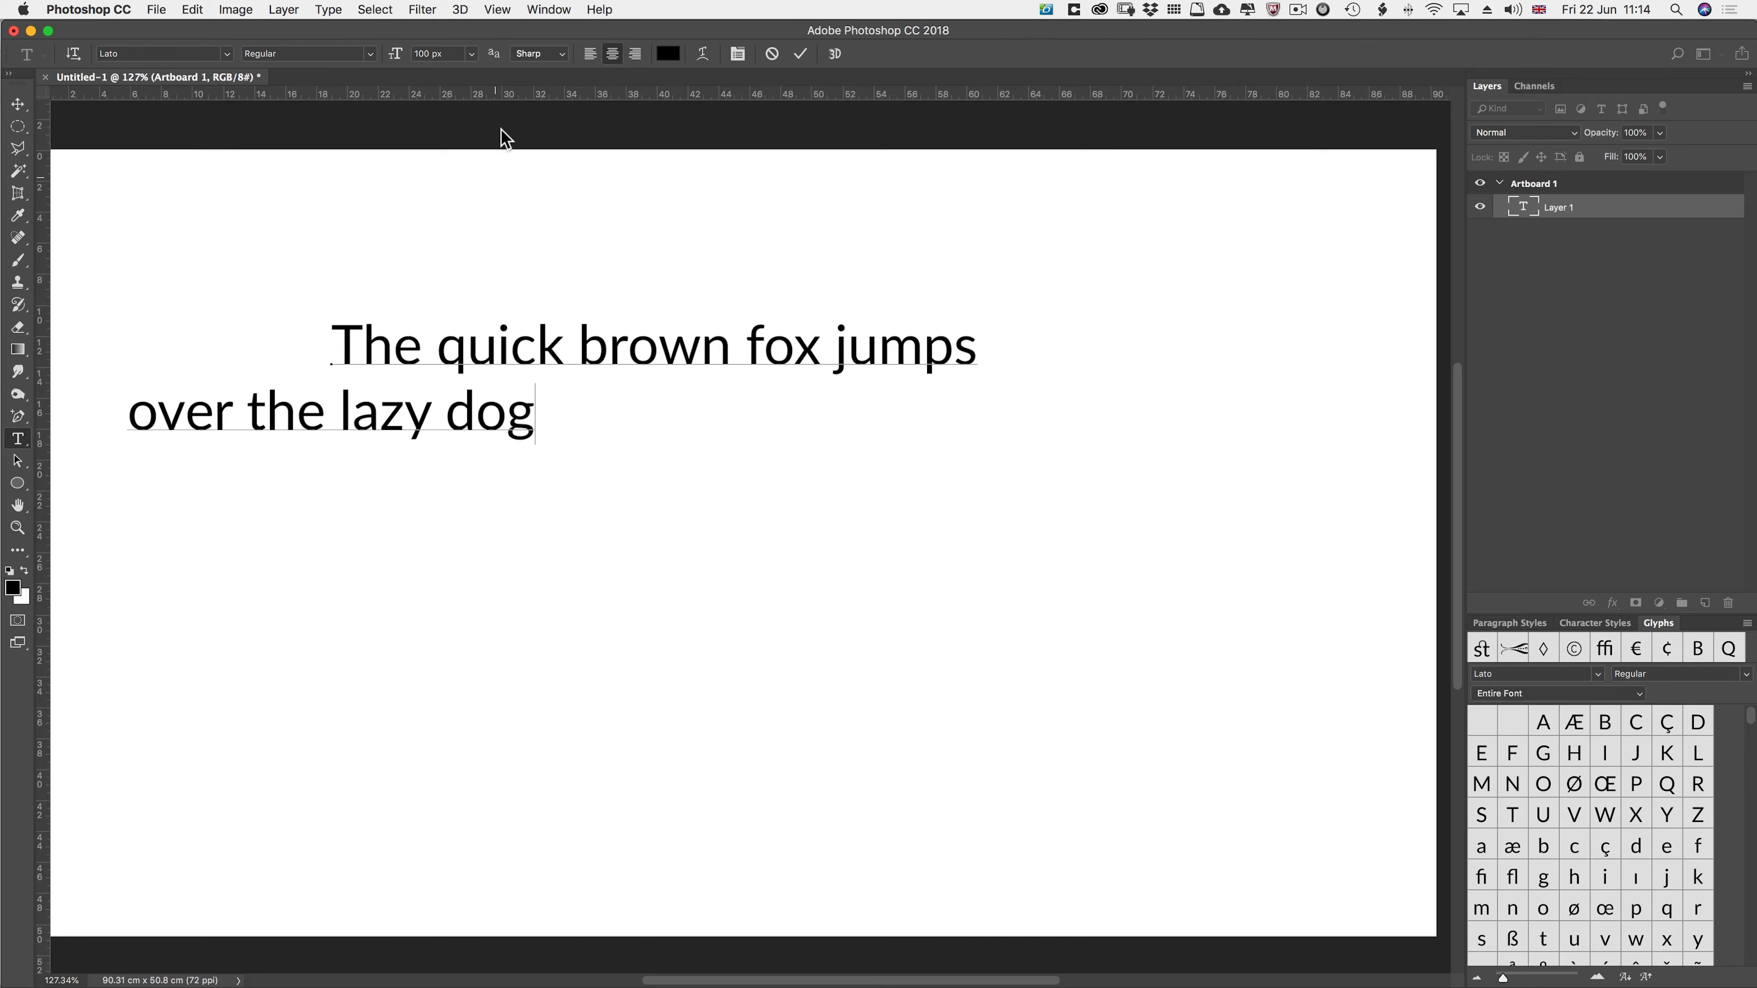
{"action": "left_click", "coordinate": [637, 55]}
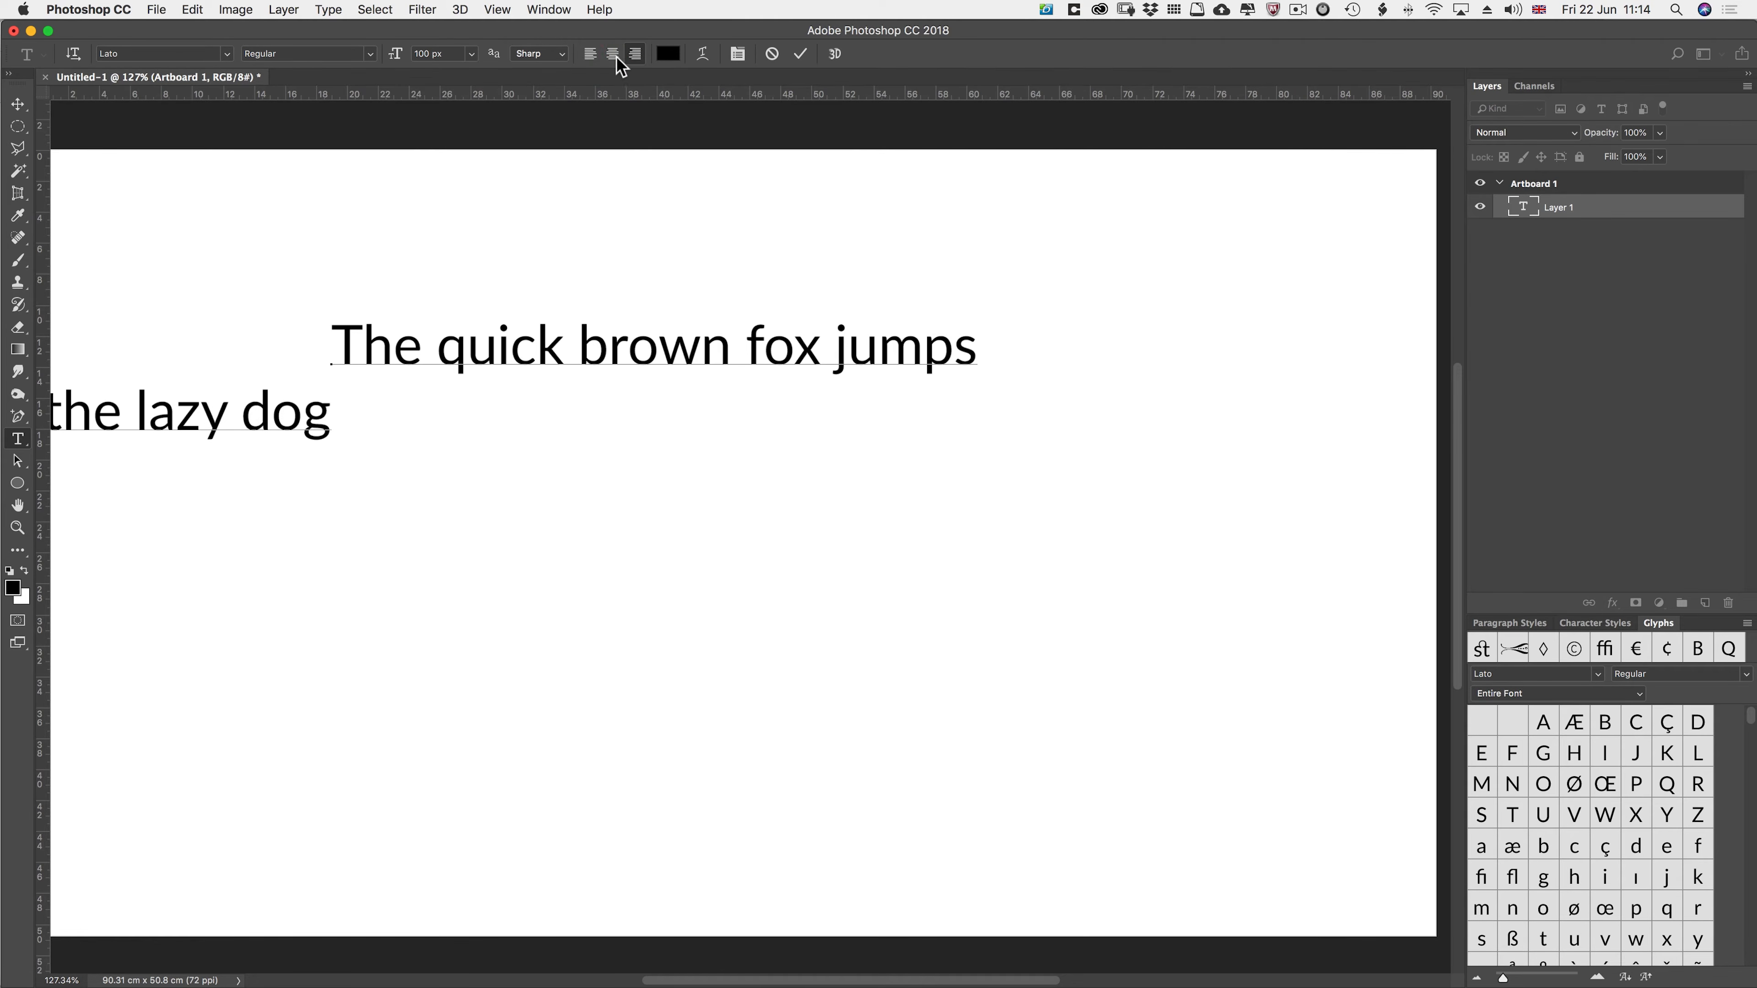
{"action": "left_click", "coordinate": [590, 55]}
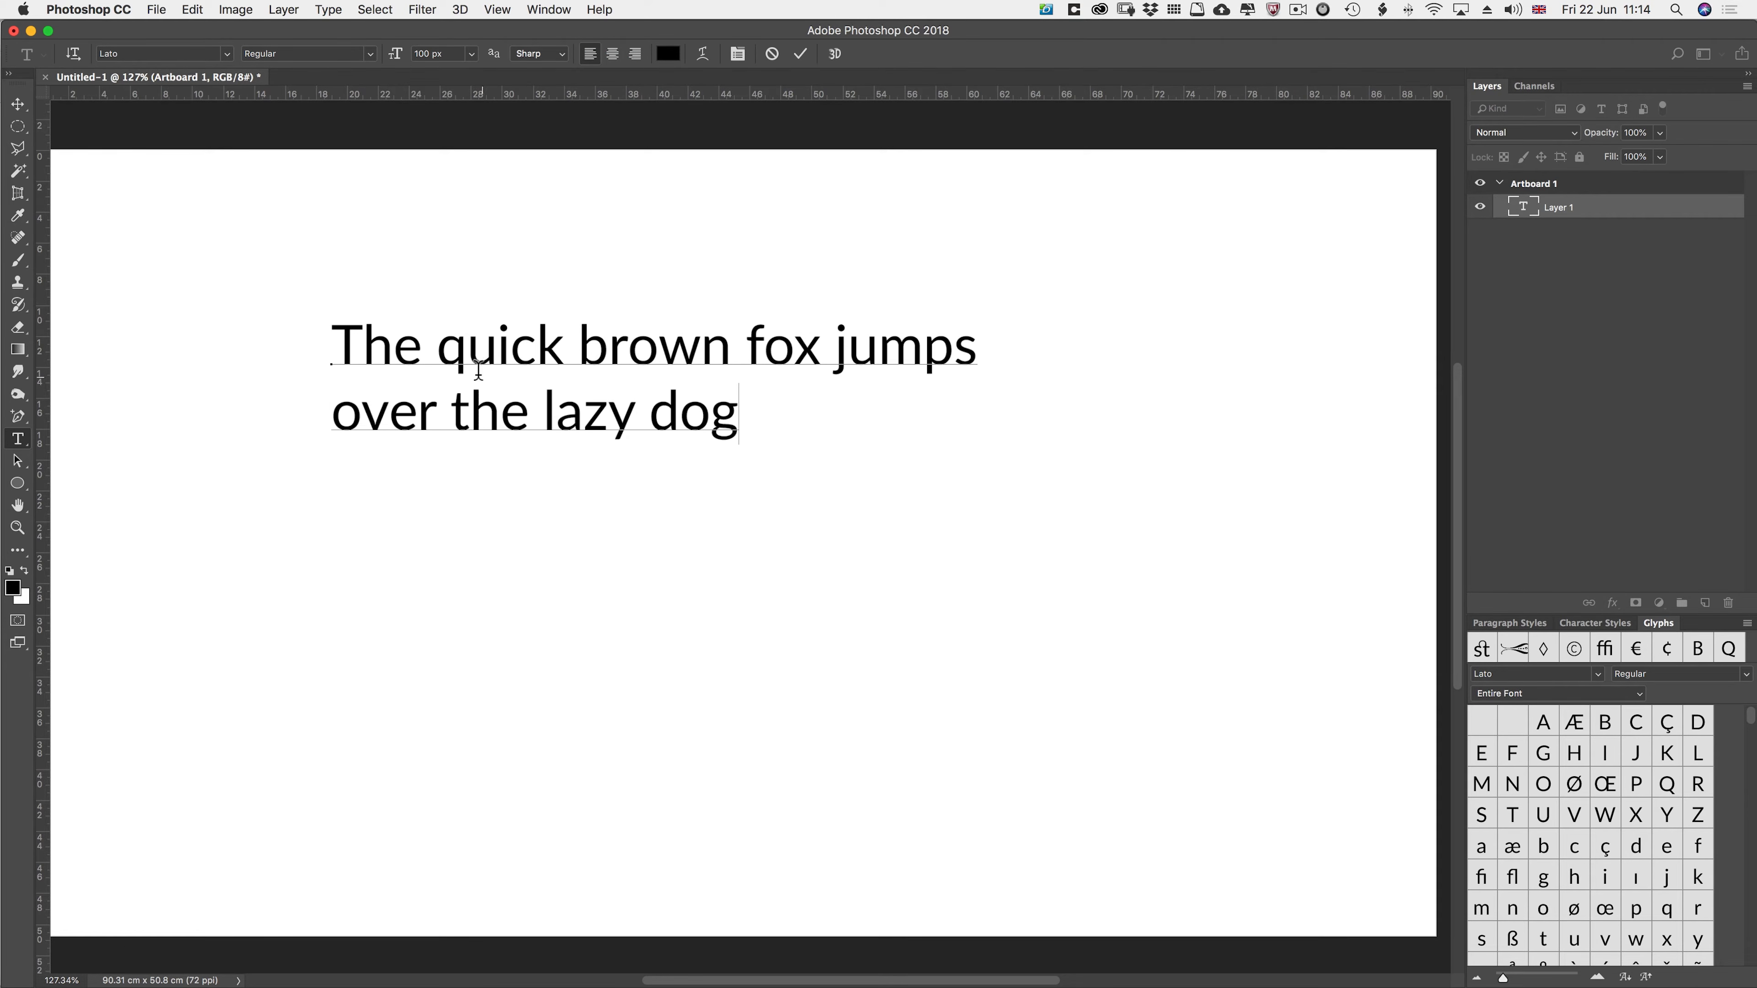
- Select all the text, try center and right alignment on both lines, and set them back to left alignment
{"action": "left_click_drag", "start_coordinate": [471, 357], "coordinate": [500, 416]}
{"action": "key", "text": "super+a"}
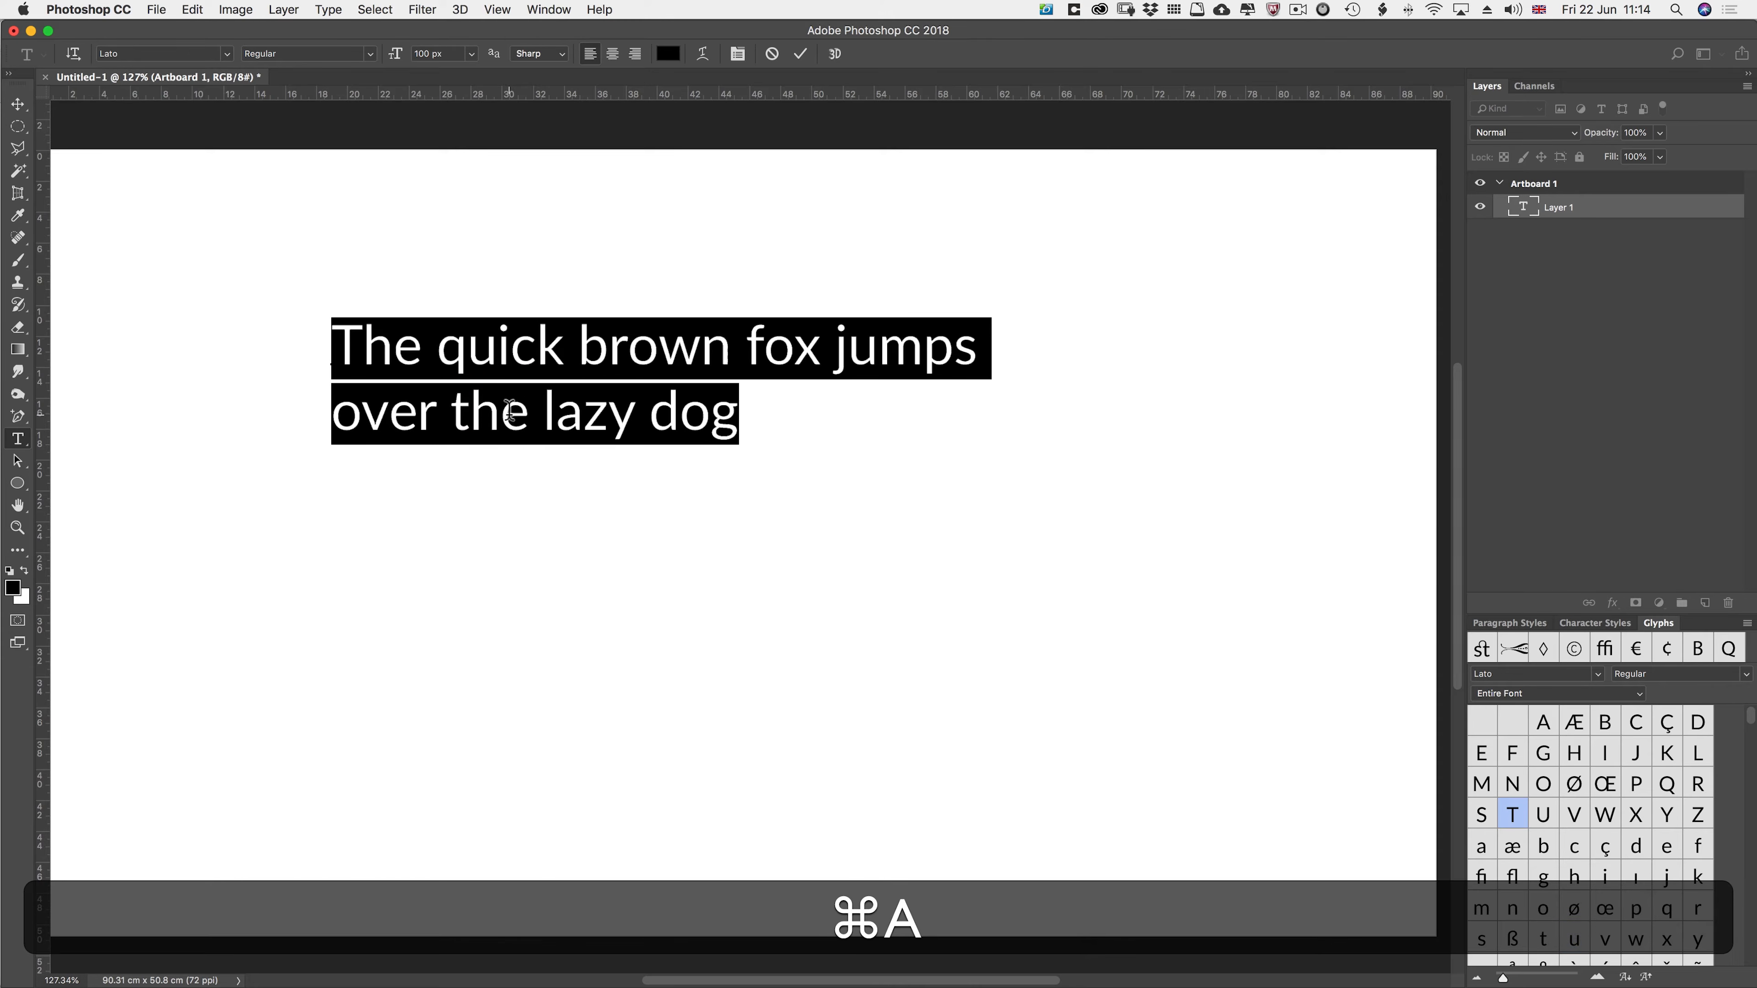
{"action": "left_click", "coordinate": [613, 54]}
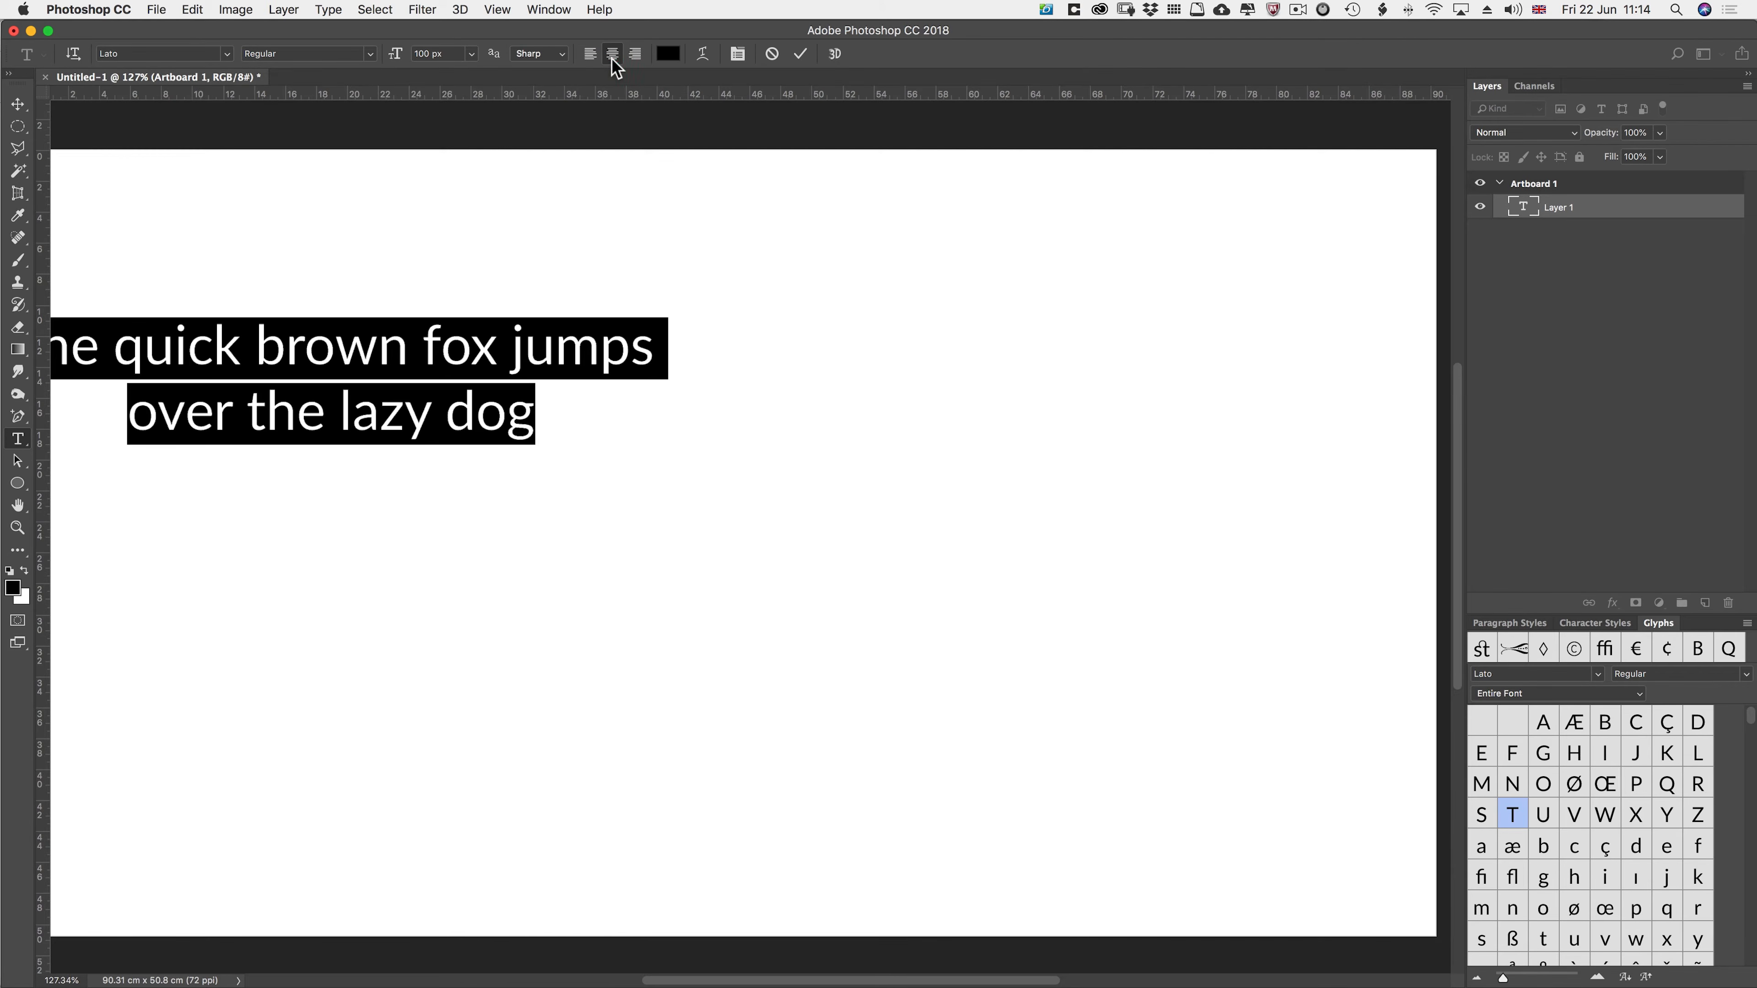
{"action": "left_click", "coordinate": [635, 55]}
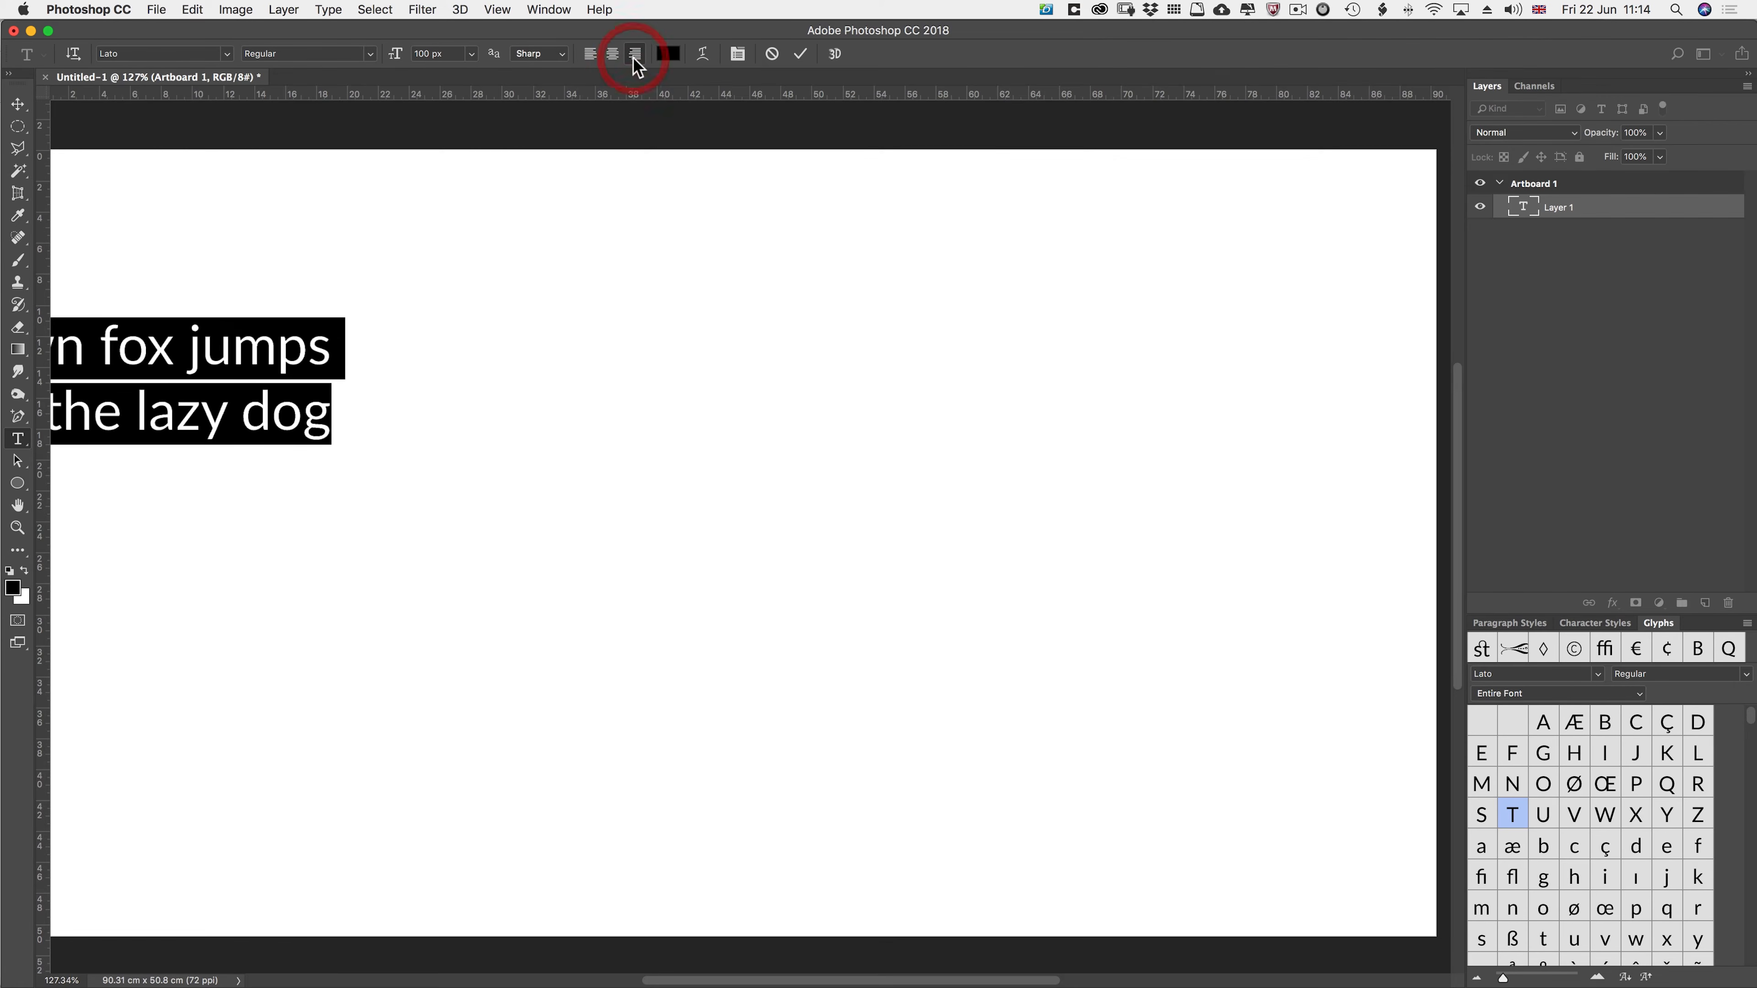
{"action": "left_click", "coordinate": [590, 54]}
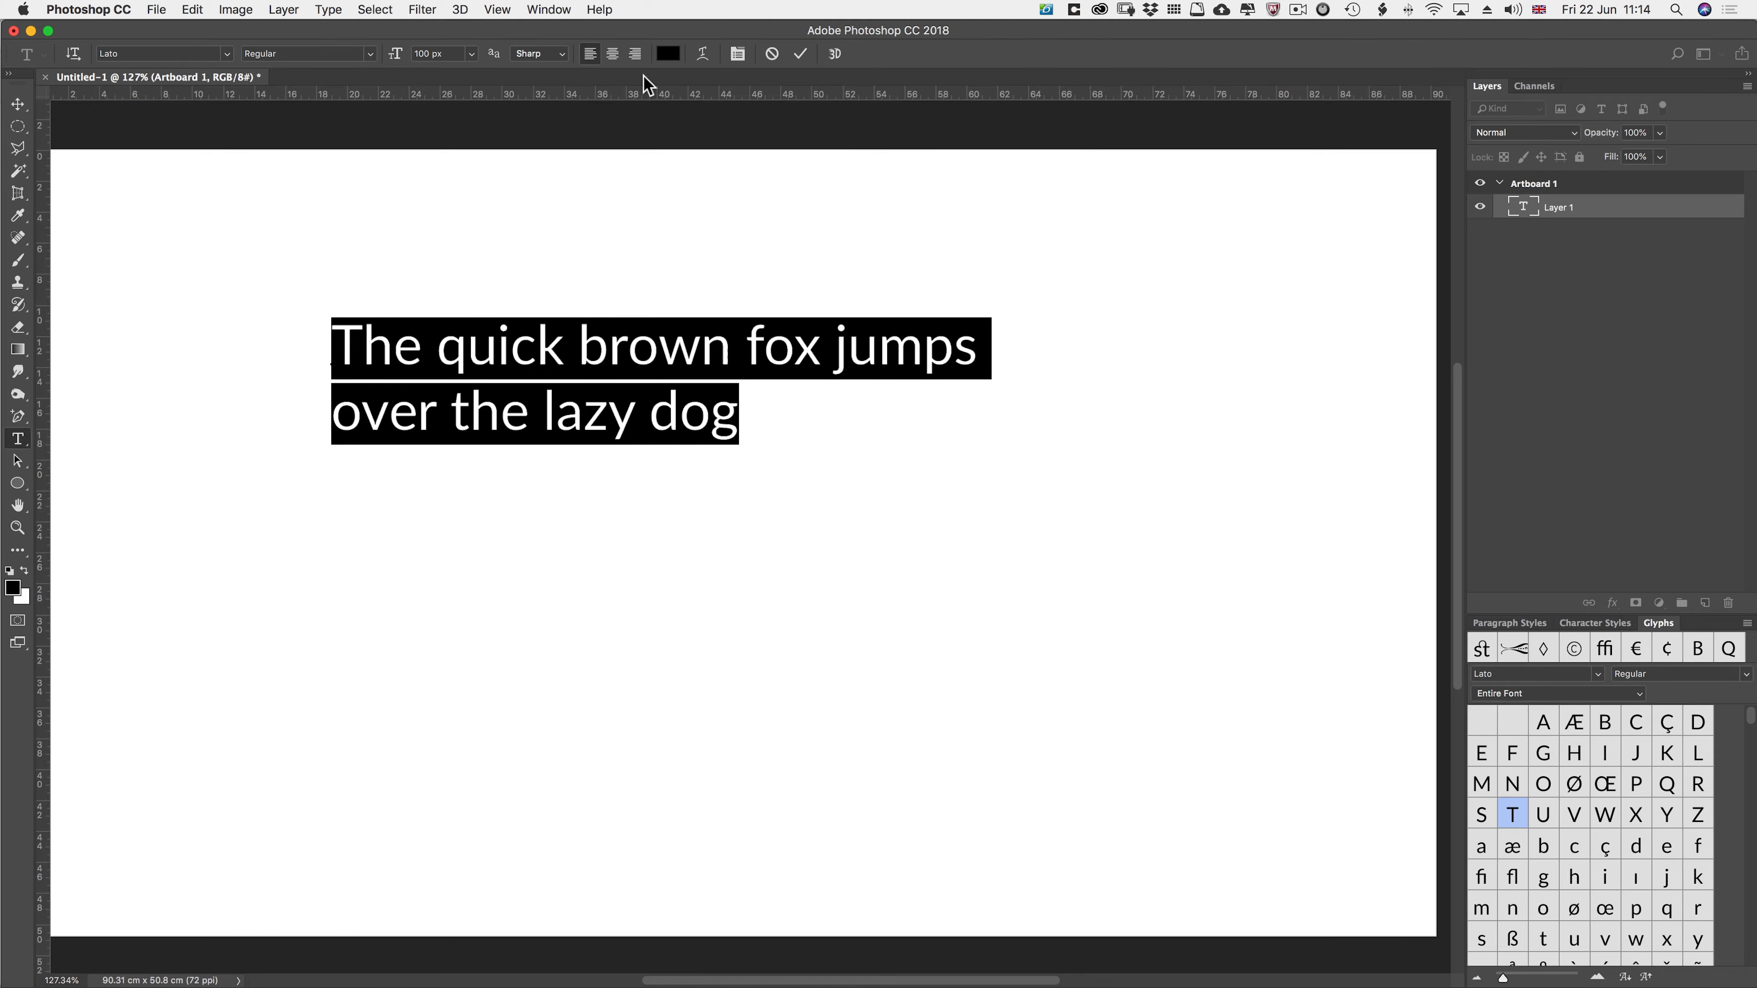
- Try center alignment on only the first line, "The quick brown fox jumps", and restore its left alignment
{"action": "left_click", "coordinate": [581, 349]}
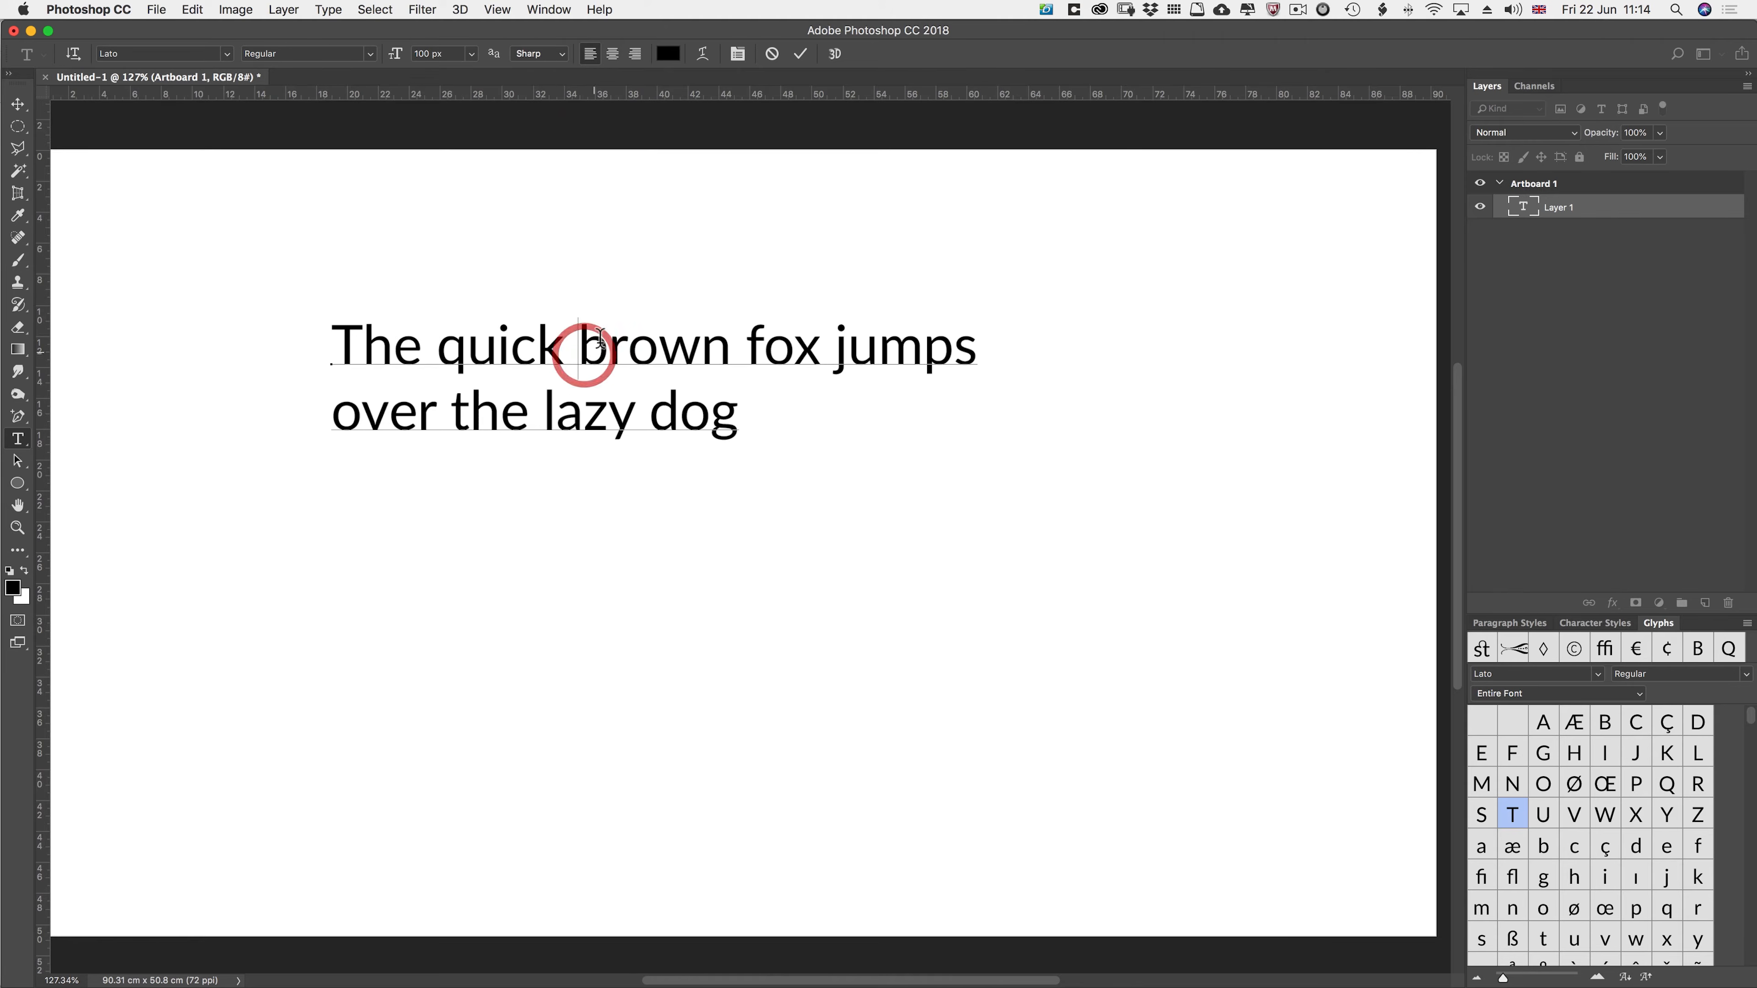
{"action": "left_click", "coordinate": [612, 53]}
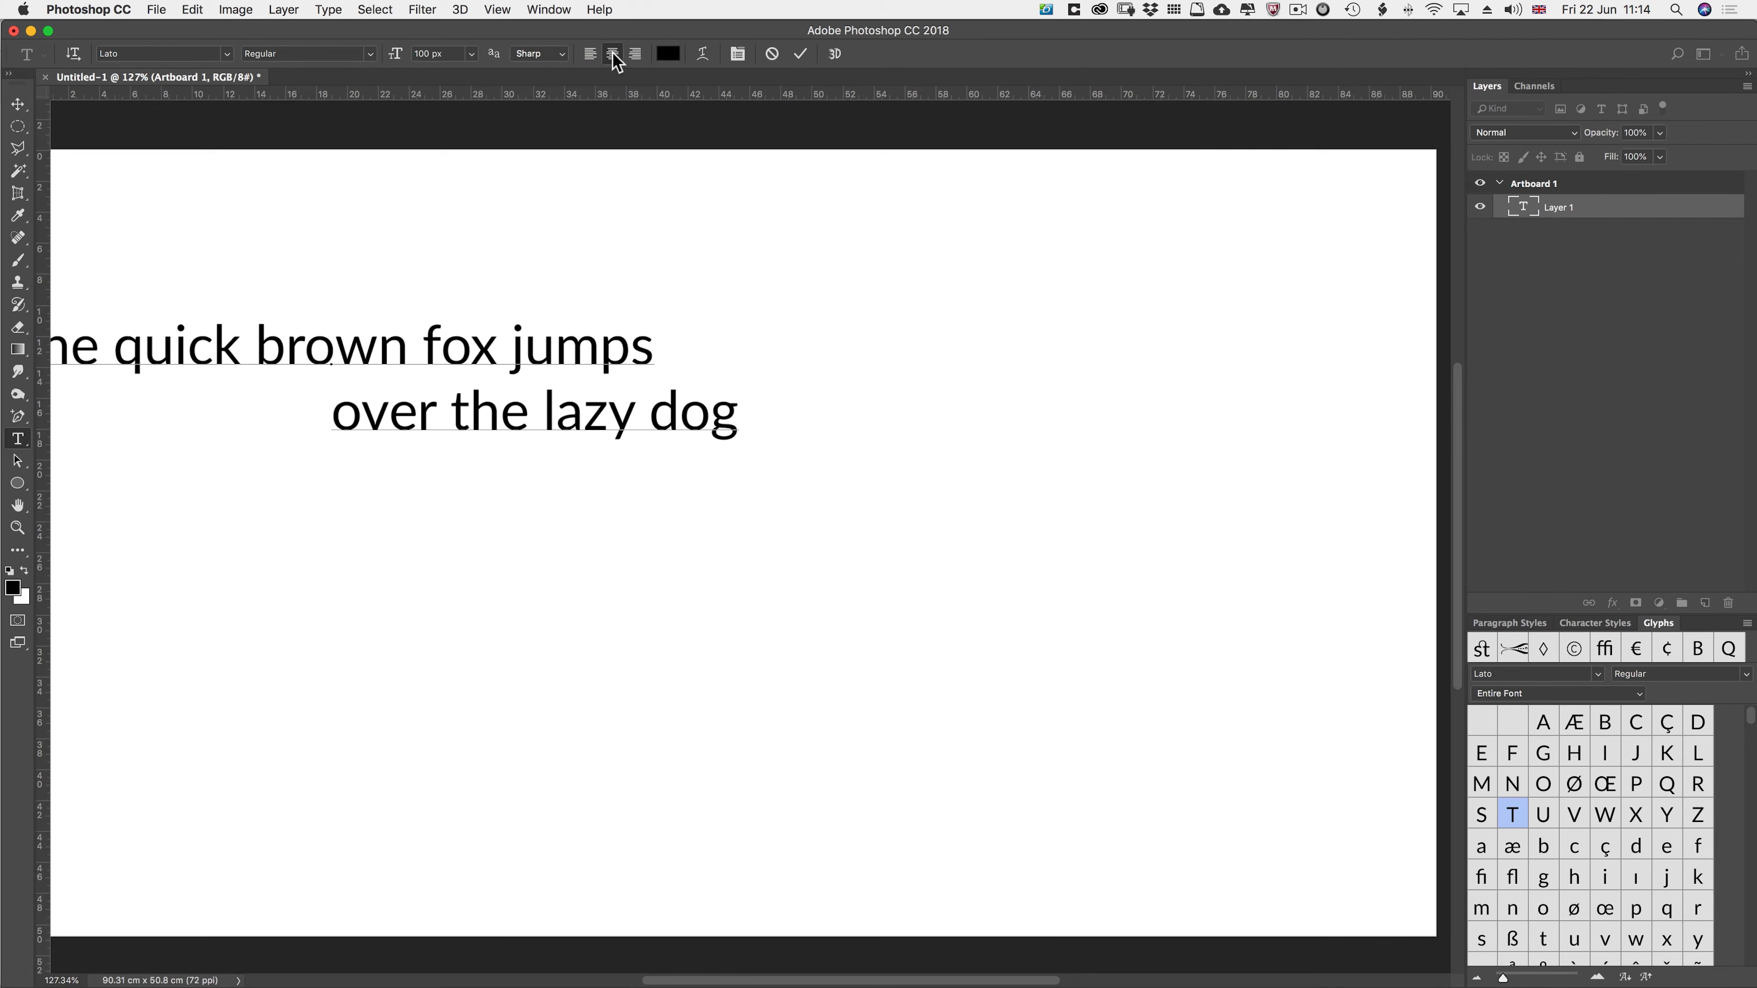
{"action": "left_click", "coordinate": [590, 53]}
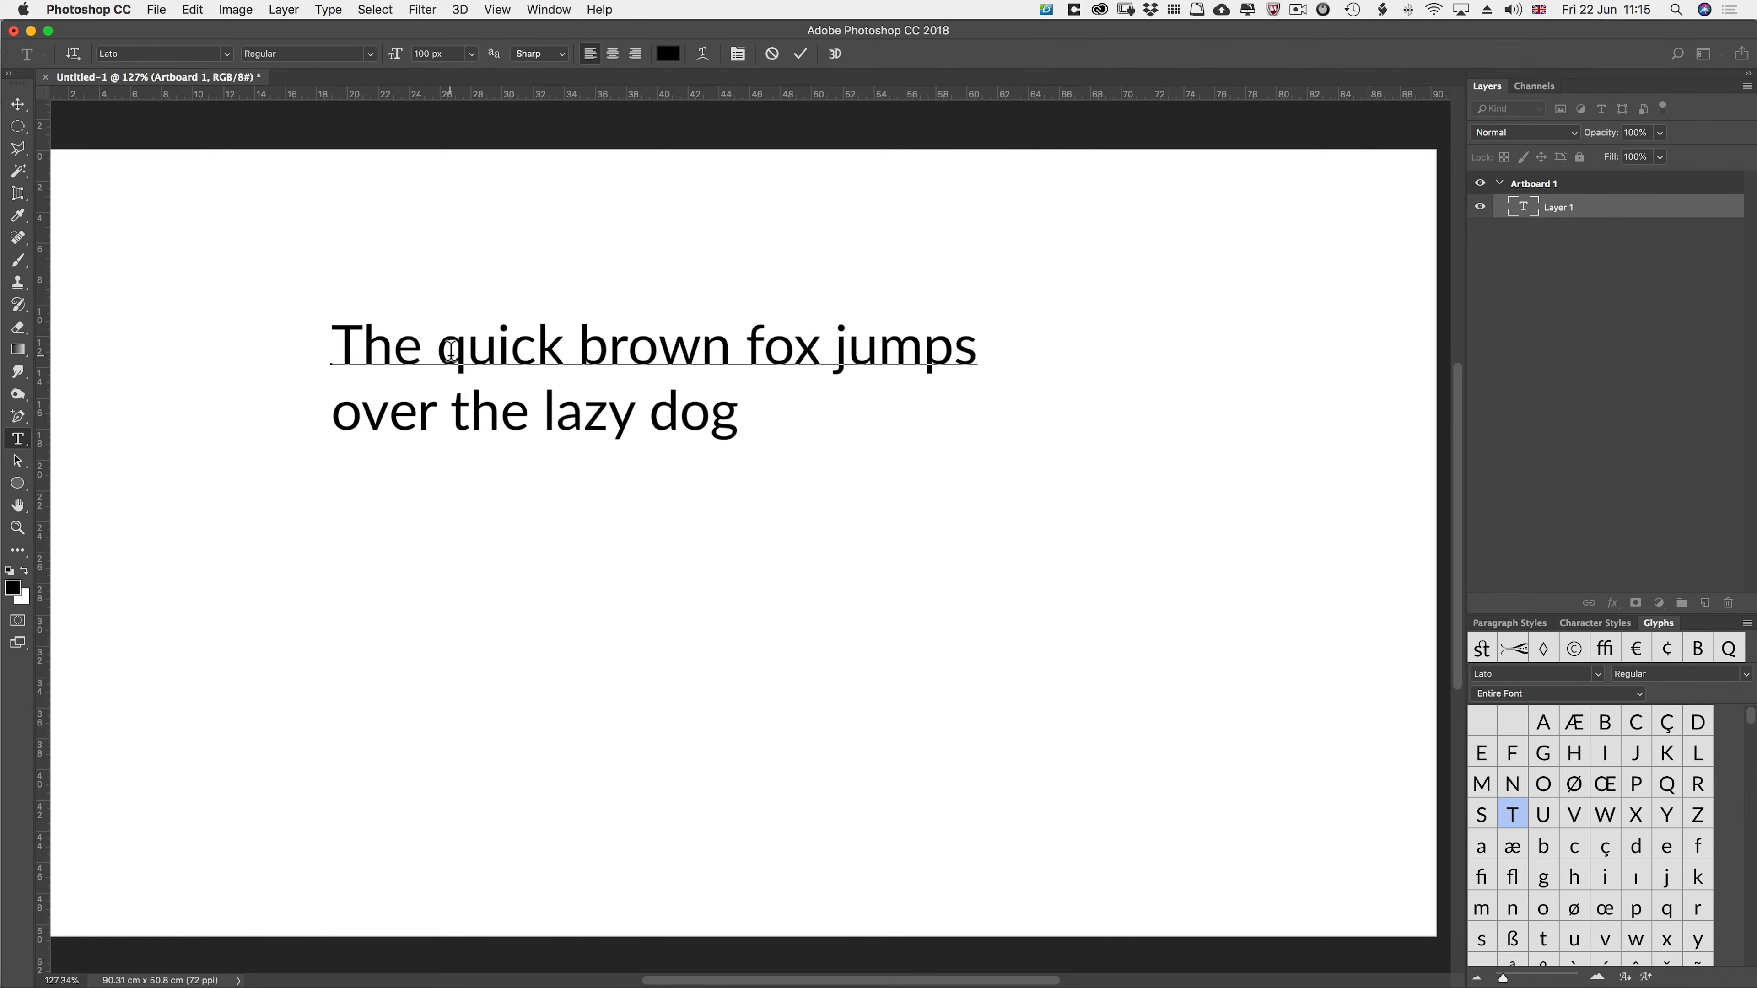
- Select the word "quick", expanding the selection to its line, its paragraph and the whole text
{"action": "left_click", "coordinate": [475, 347]}
{"action": "double_click", "coordinate": [476, 347]}
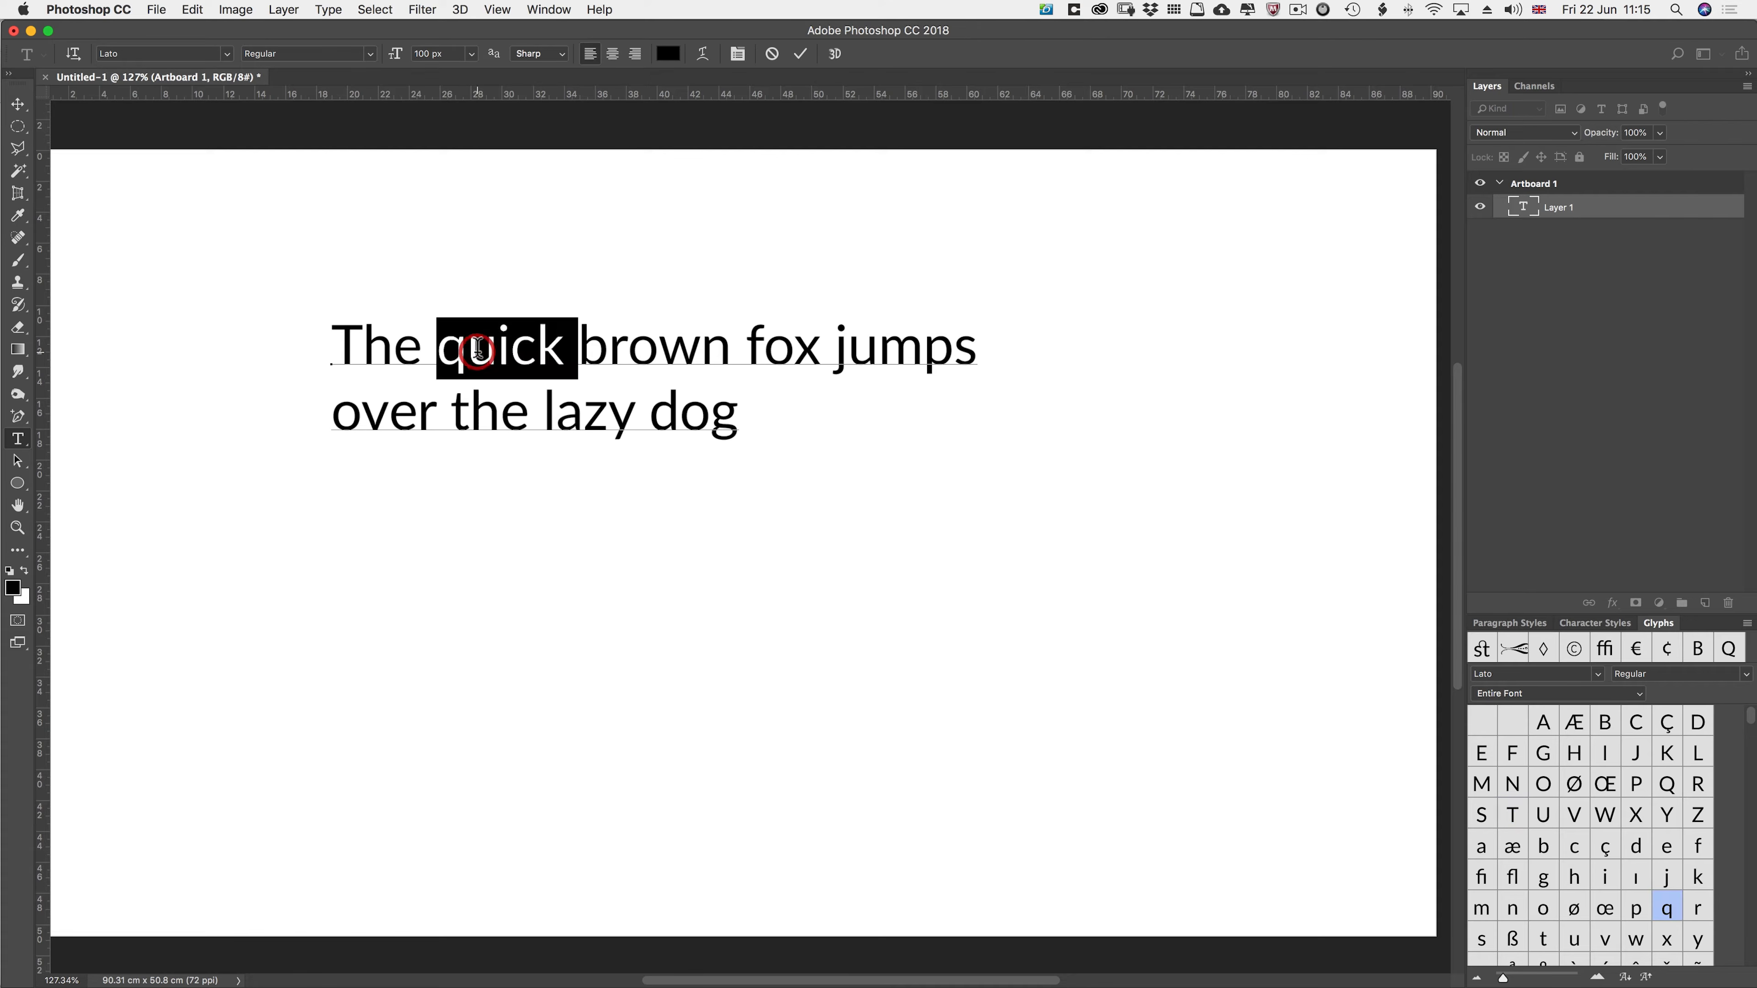
{"action": "triple_click", "coordinate": [477, 347]}
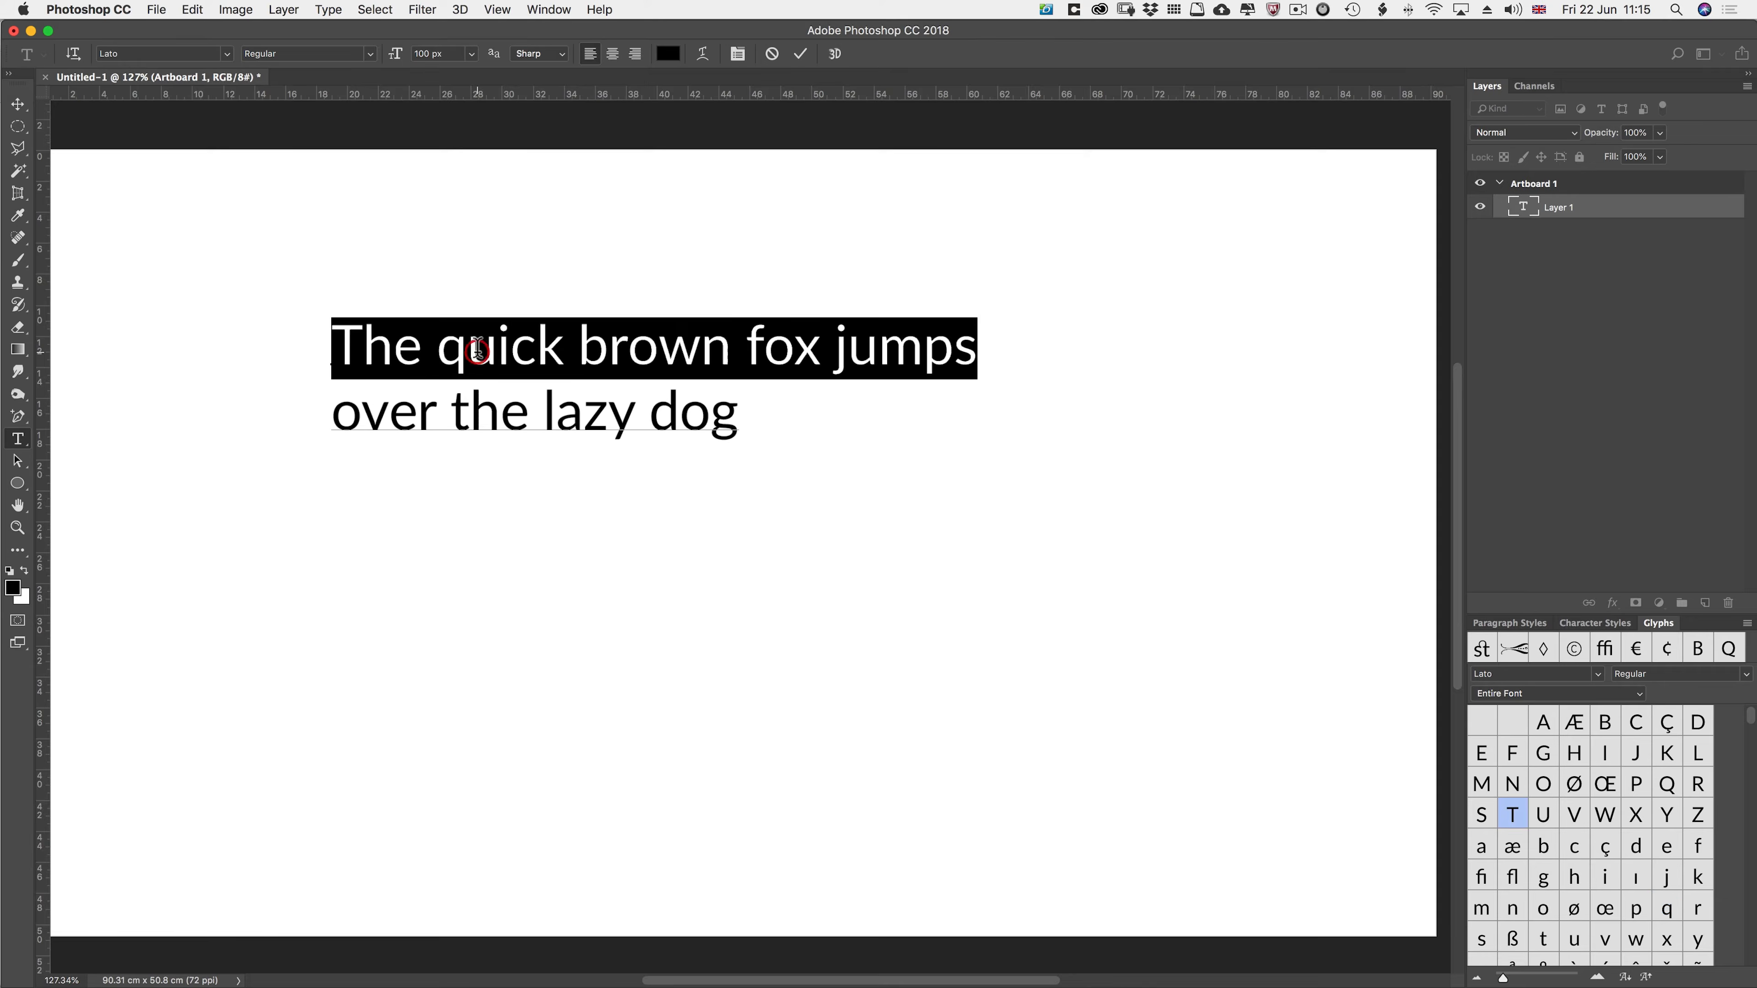
{"action": "triple_click", "coordinate": [477, 347]}
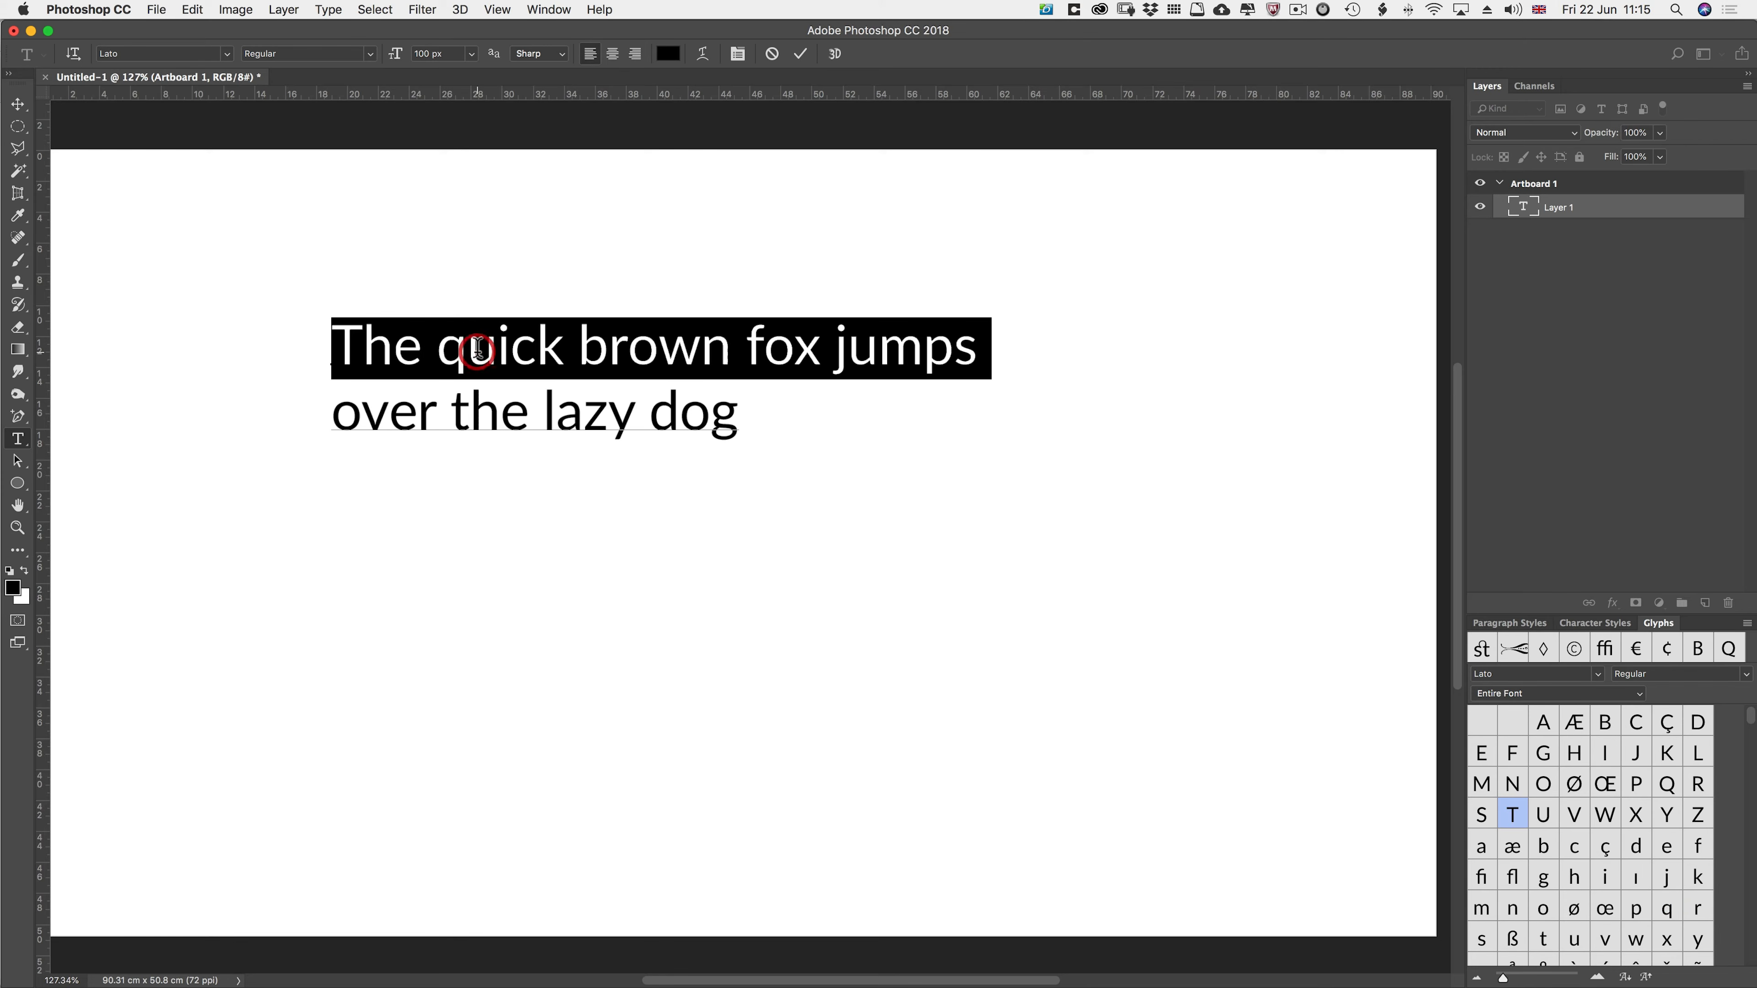
{"action": "triple_click", "coordinate": [476, 347]}
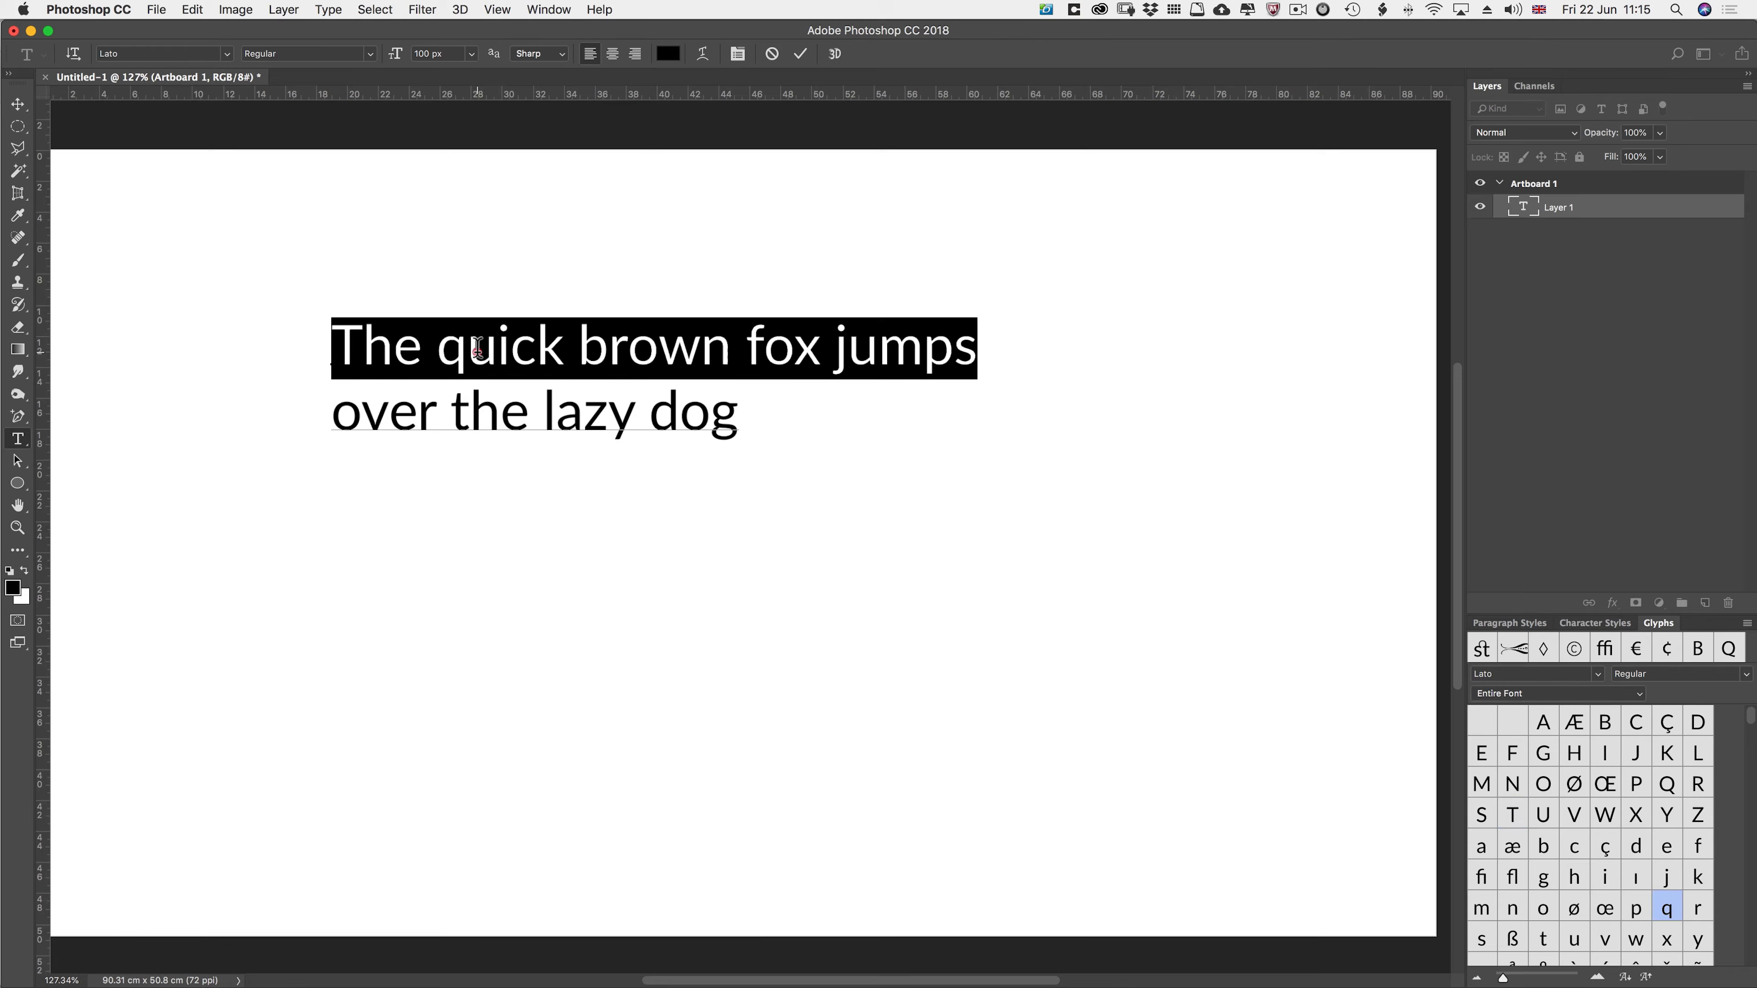
{"action": "left_click", "coordinate": [476, 346]}
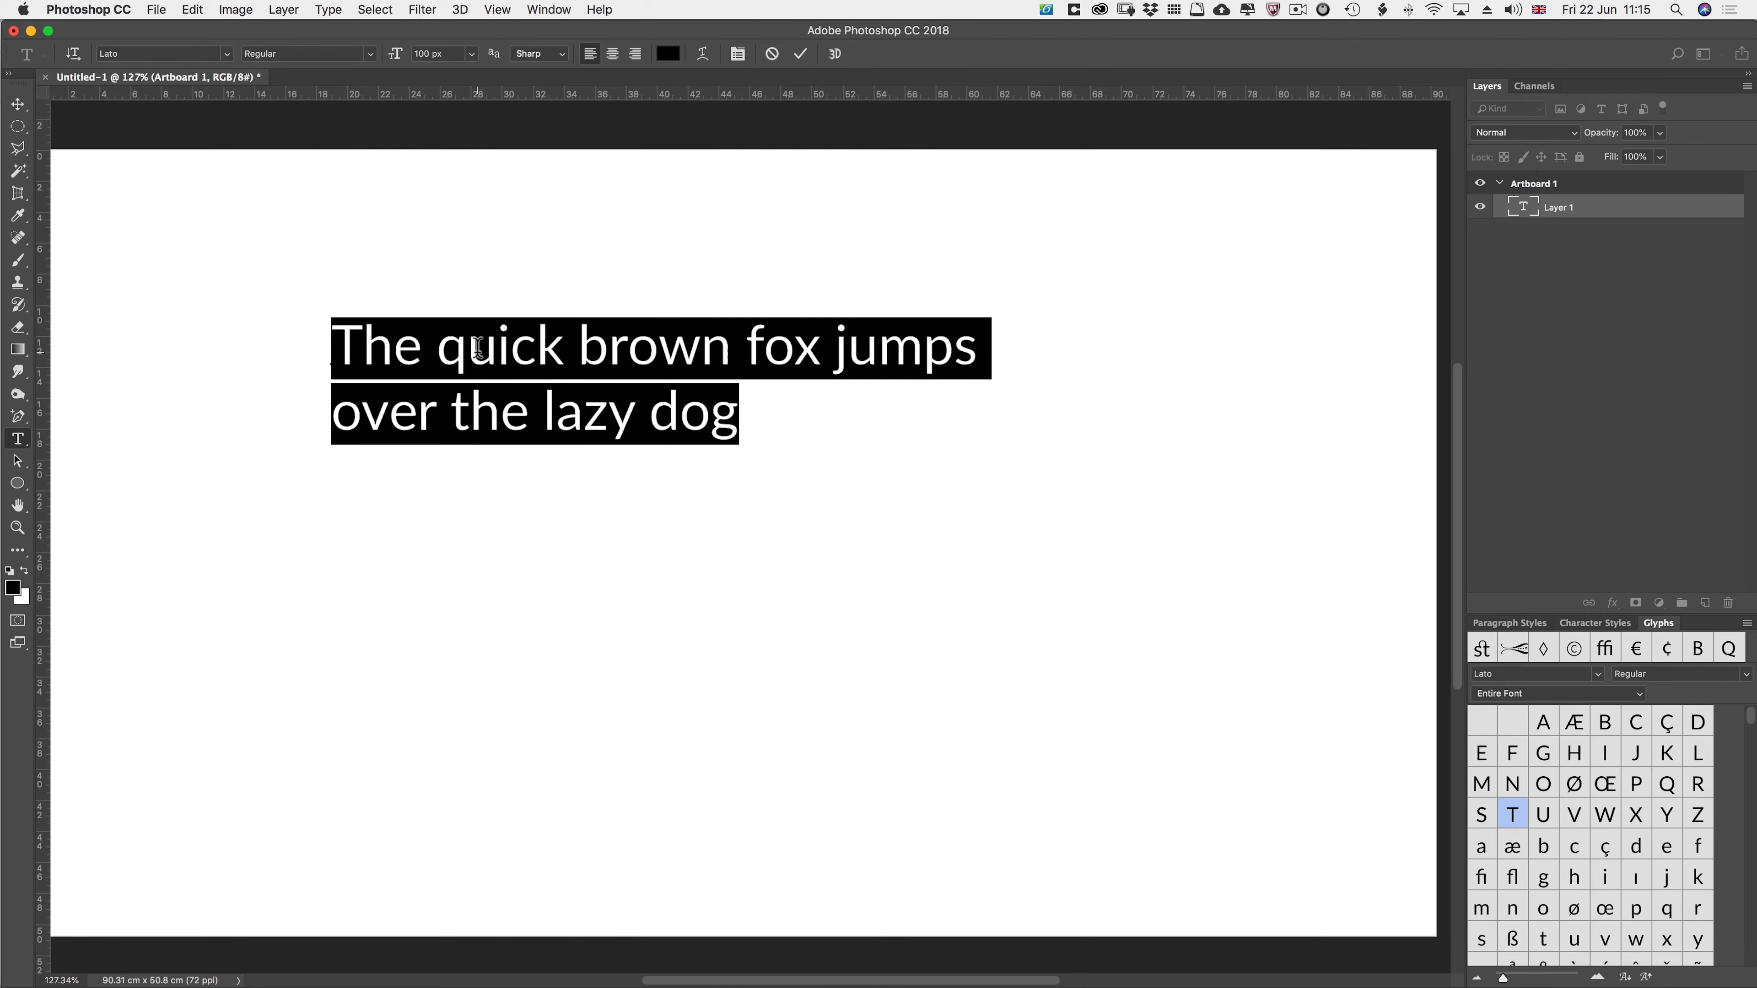
- Sweep-select both lines, clear the selection, and extend and shrink a character selection around the "r" and "o" in "brown"
{"action": "left_click", "coordinate": [474, 346]}
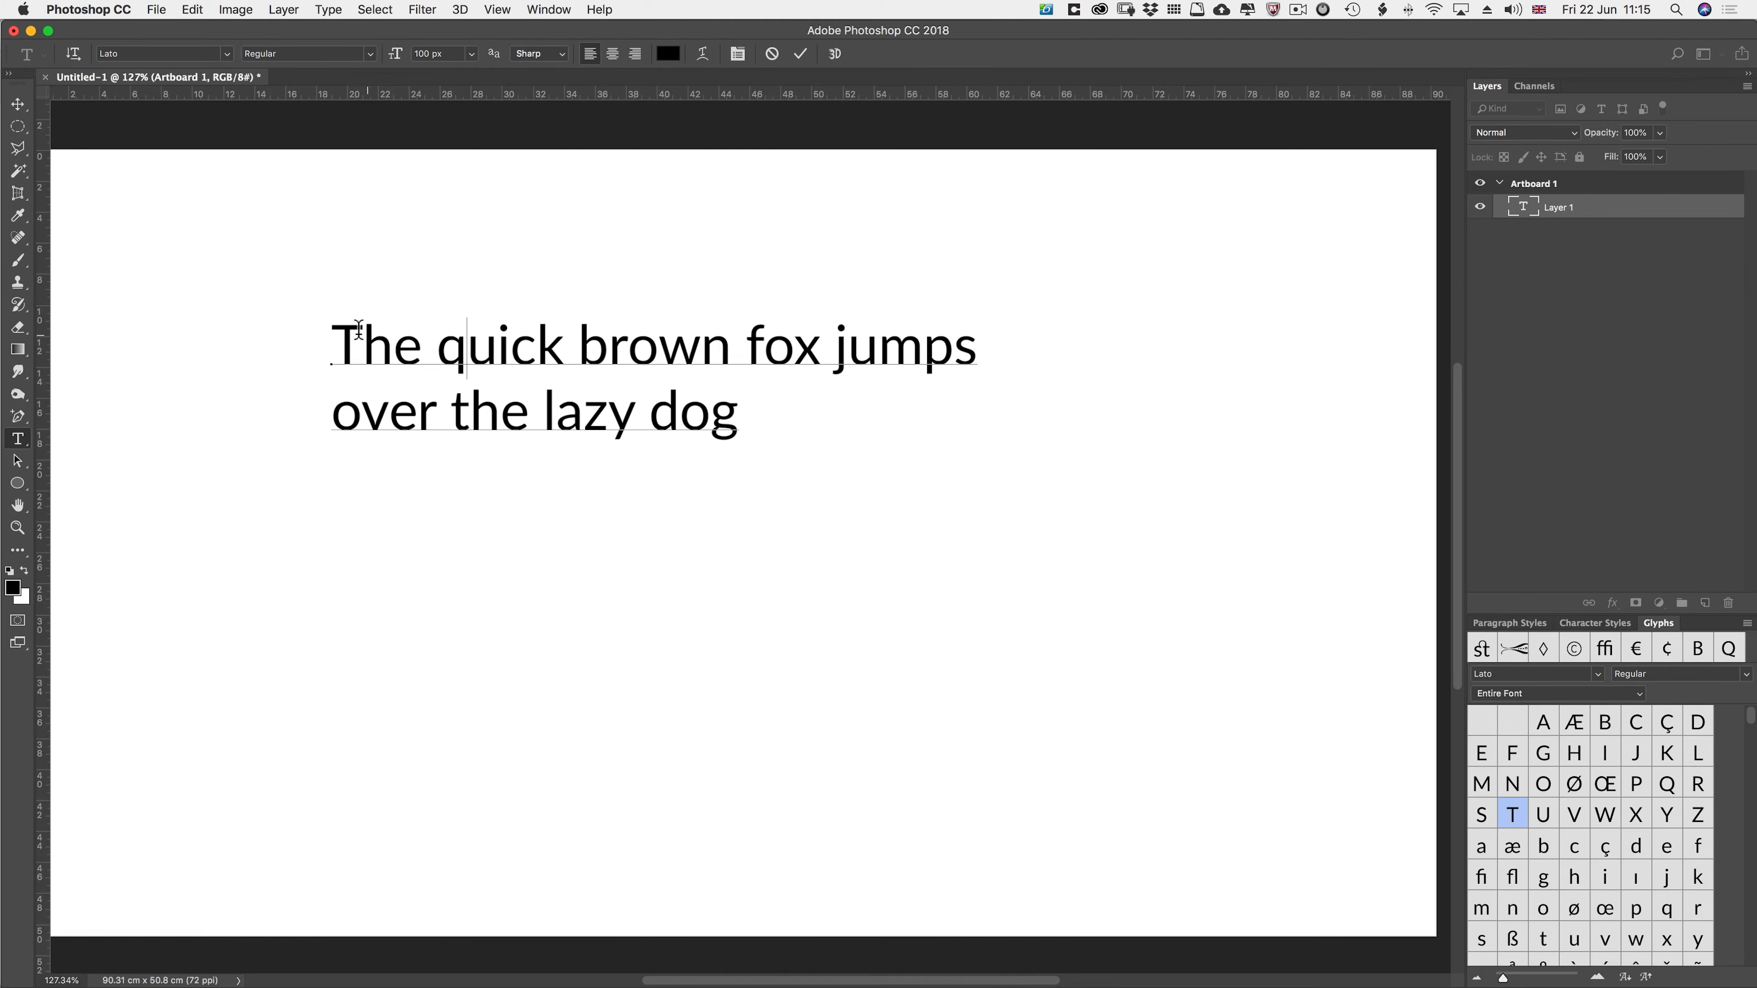
{"action": "left_click_drag", "start_coordinate": [339, 339], "coordinate": [933, 509]}
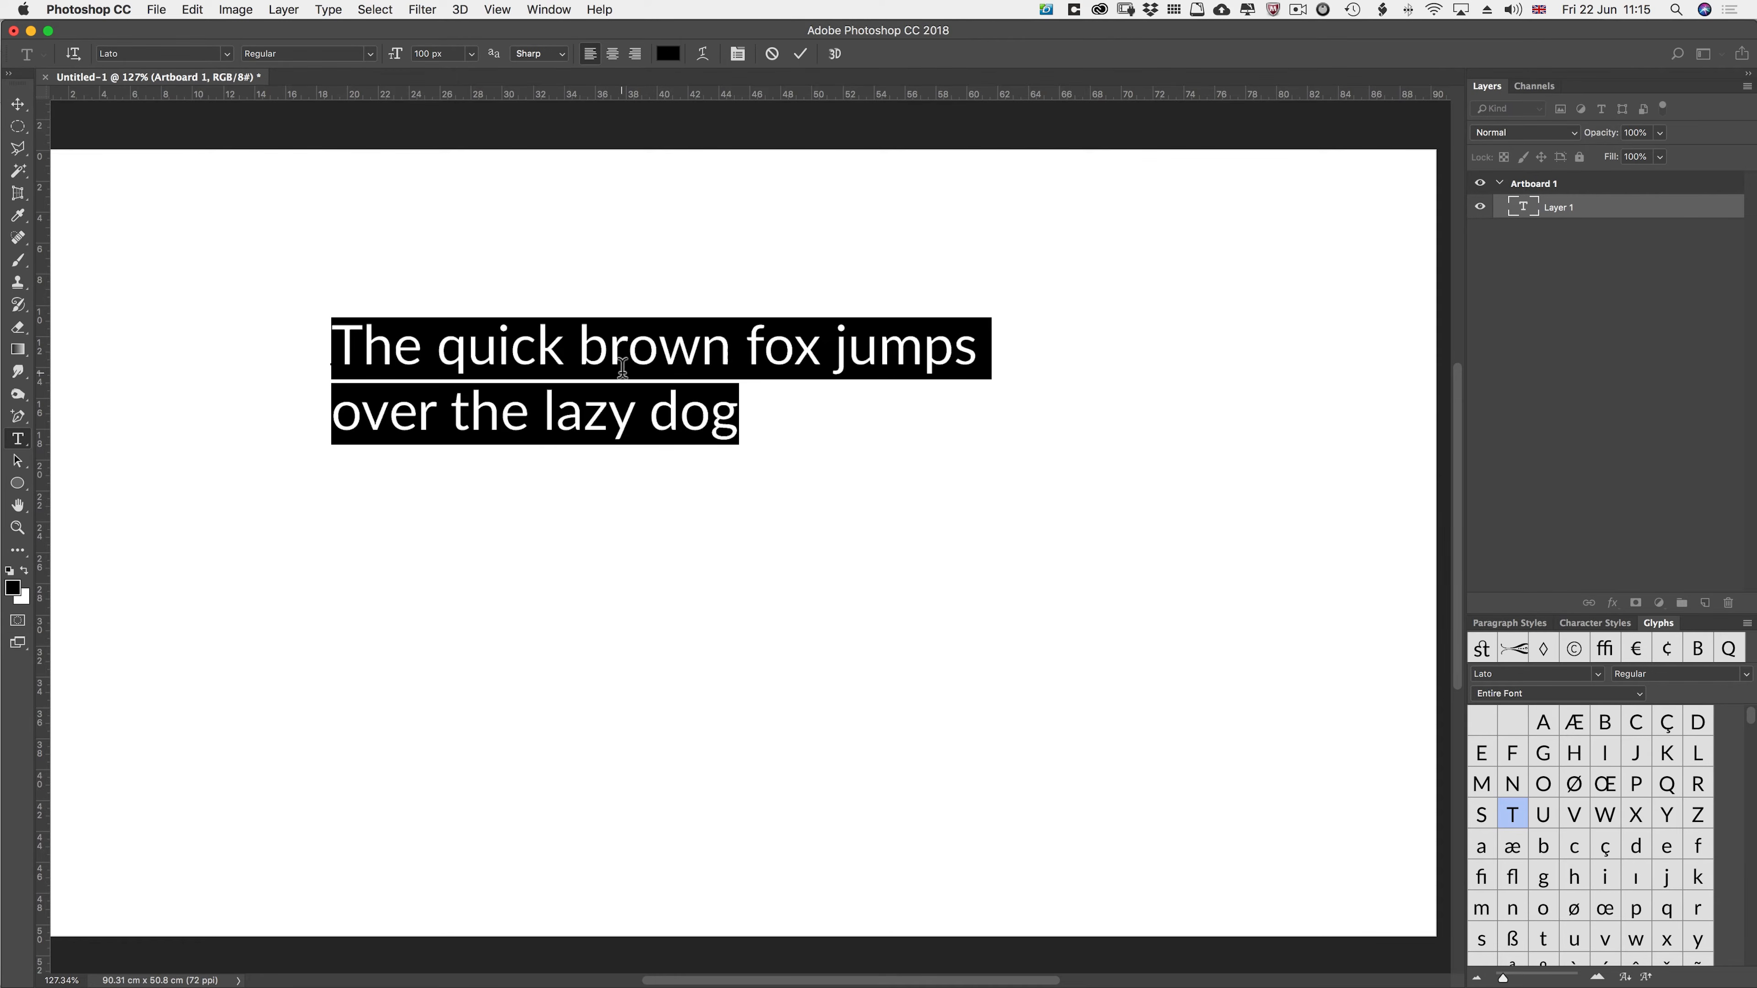
{"action": "left_click", "coordinate": [607, 351]}
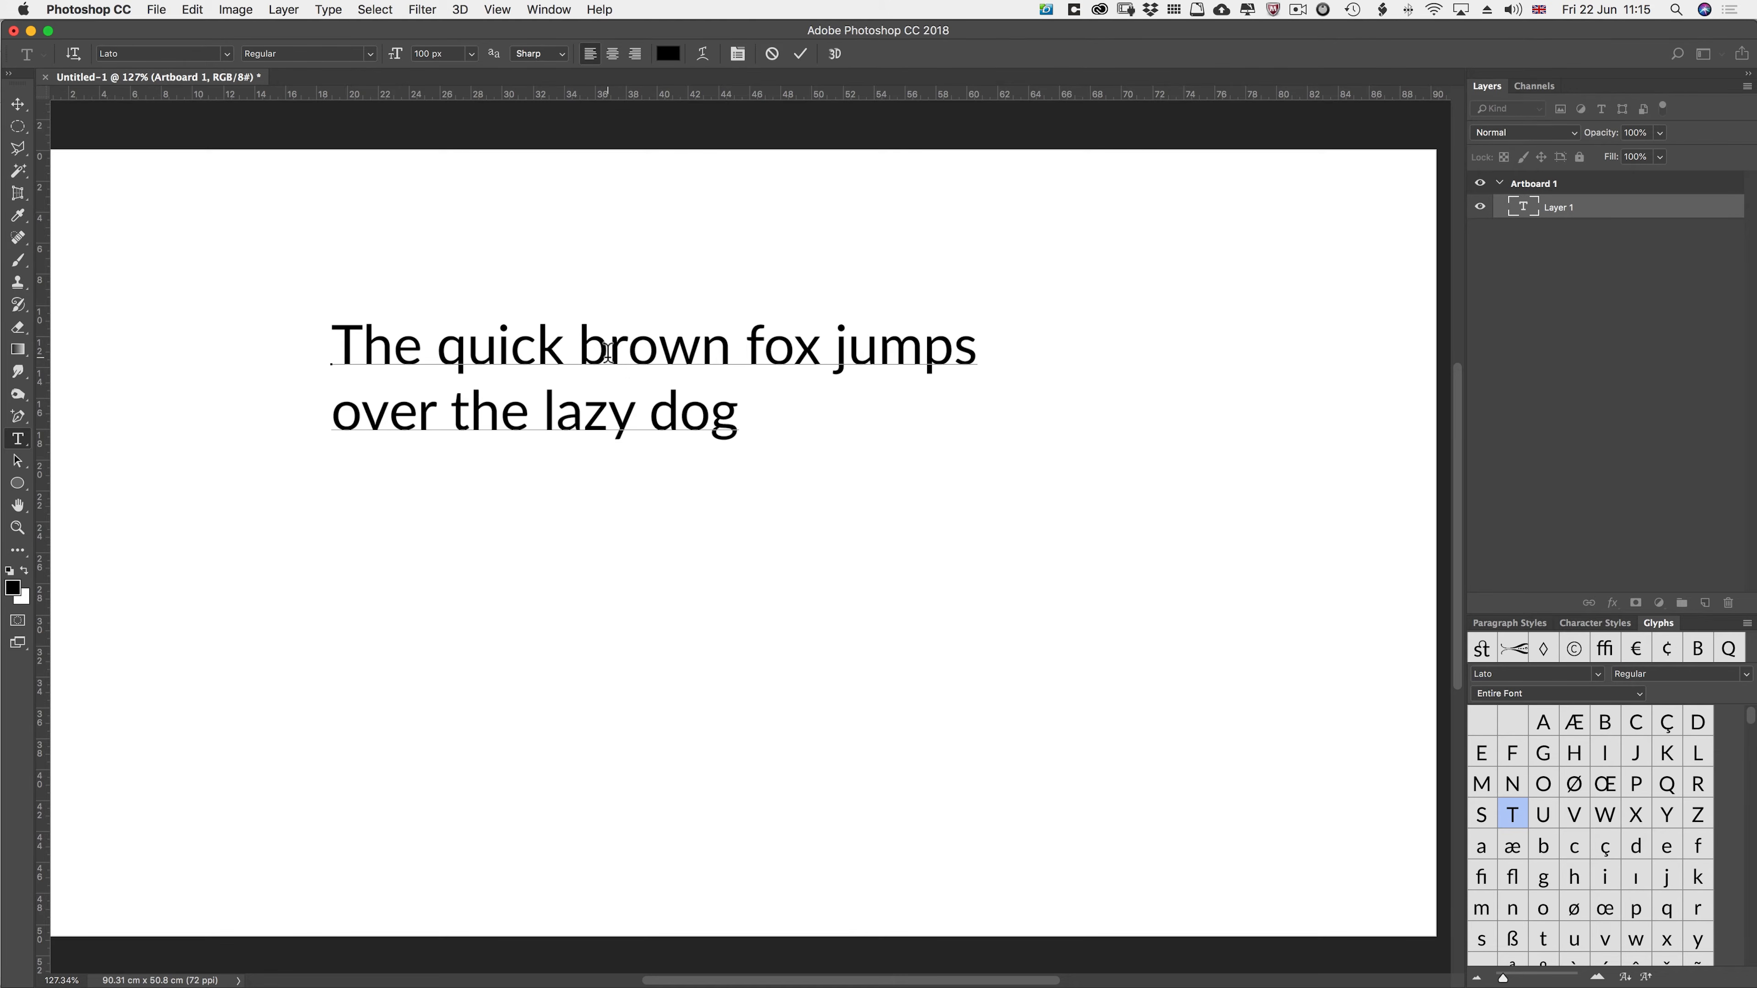
{"action": "key", "text": "shift+Right"}
{"action": "key", "text": "shift+Right"}
{"action": "key", "text": "shift+Left"}
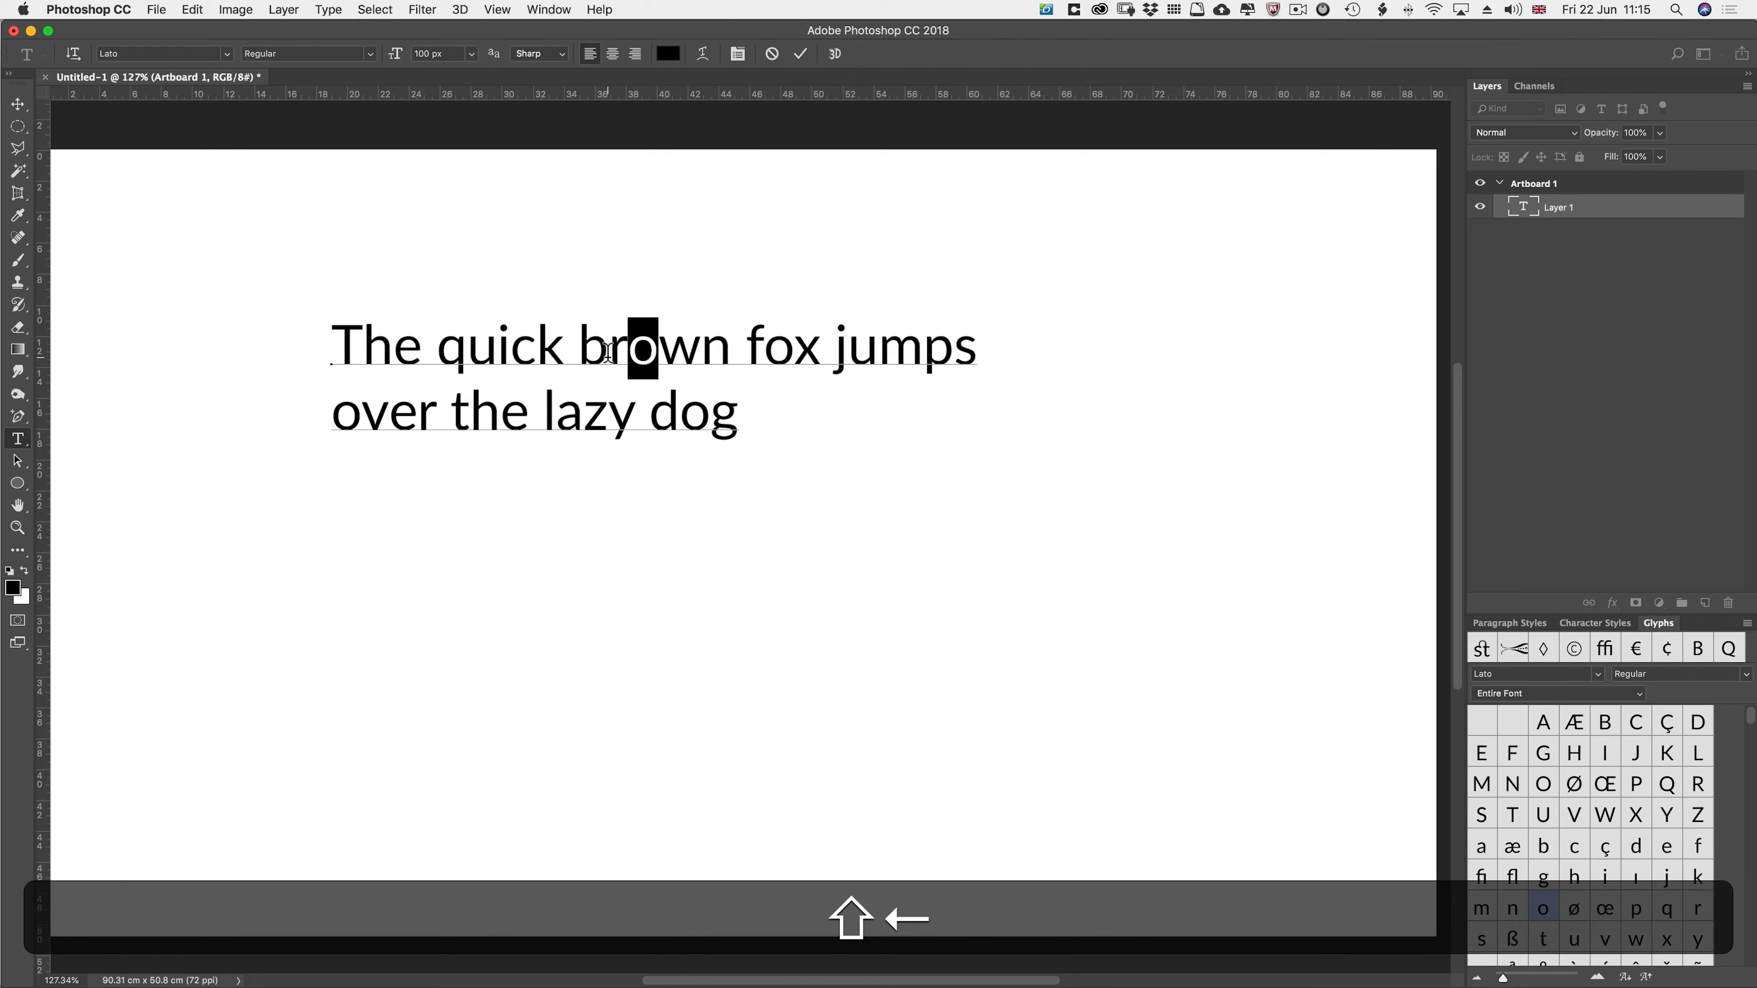
{"action": "key", "text": "shift+Left"}
{"action": "key", "text": "shift+Left"}
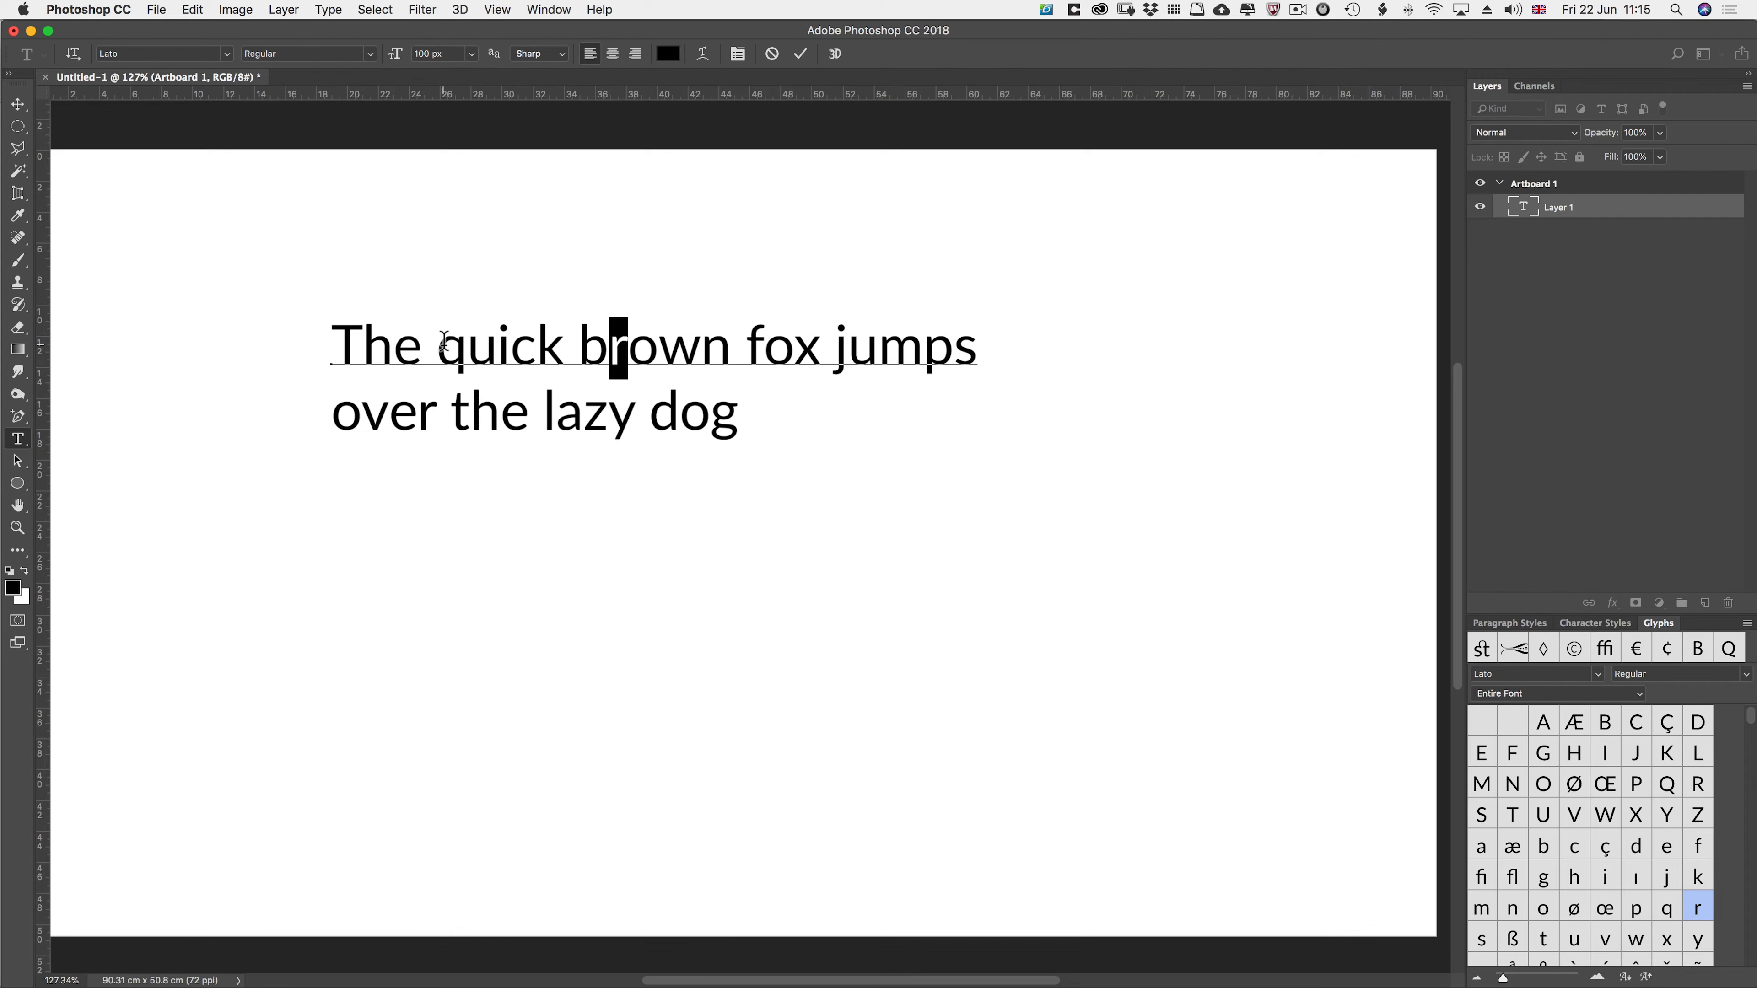
- Place the text cursor in "dog" and move the text block about 4 cm right and 2.5 cm down while still editing
{"action": "left_click", "coordinate": [404, 344]}
{"action": "left_click", "coordinate": [675, 421]}
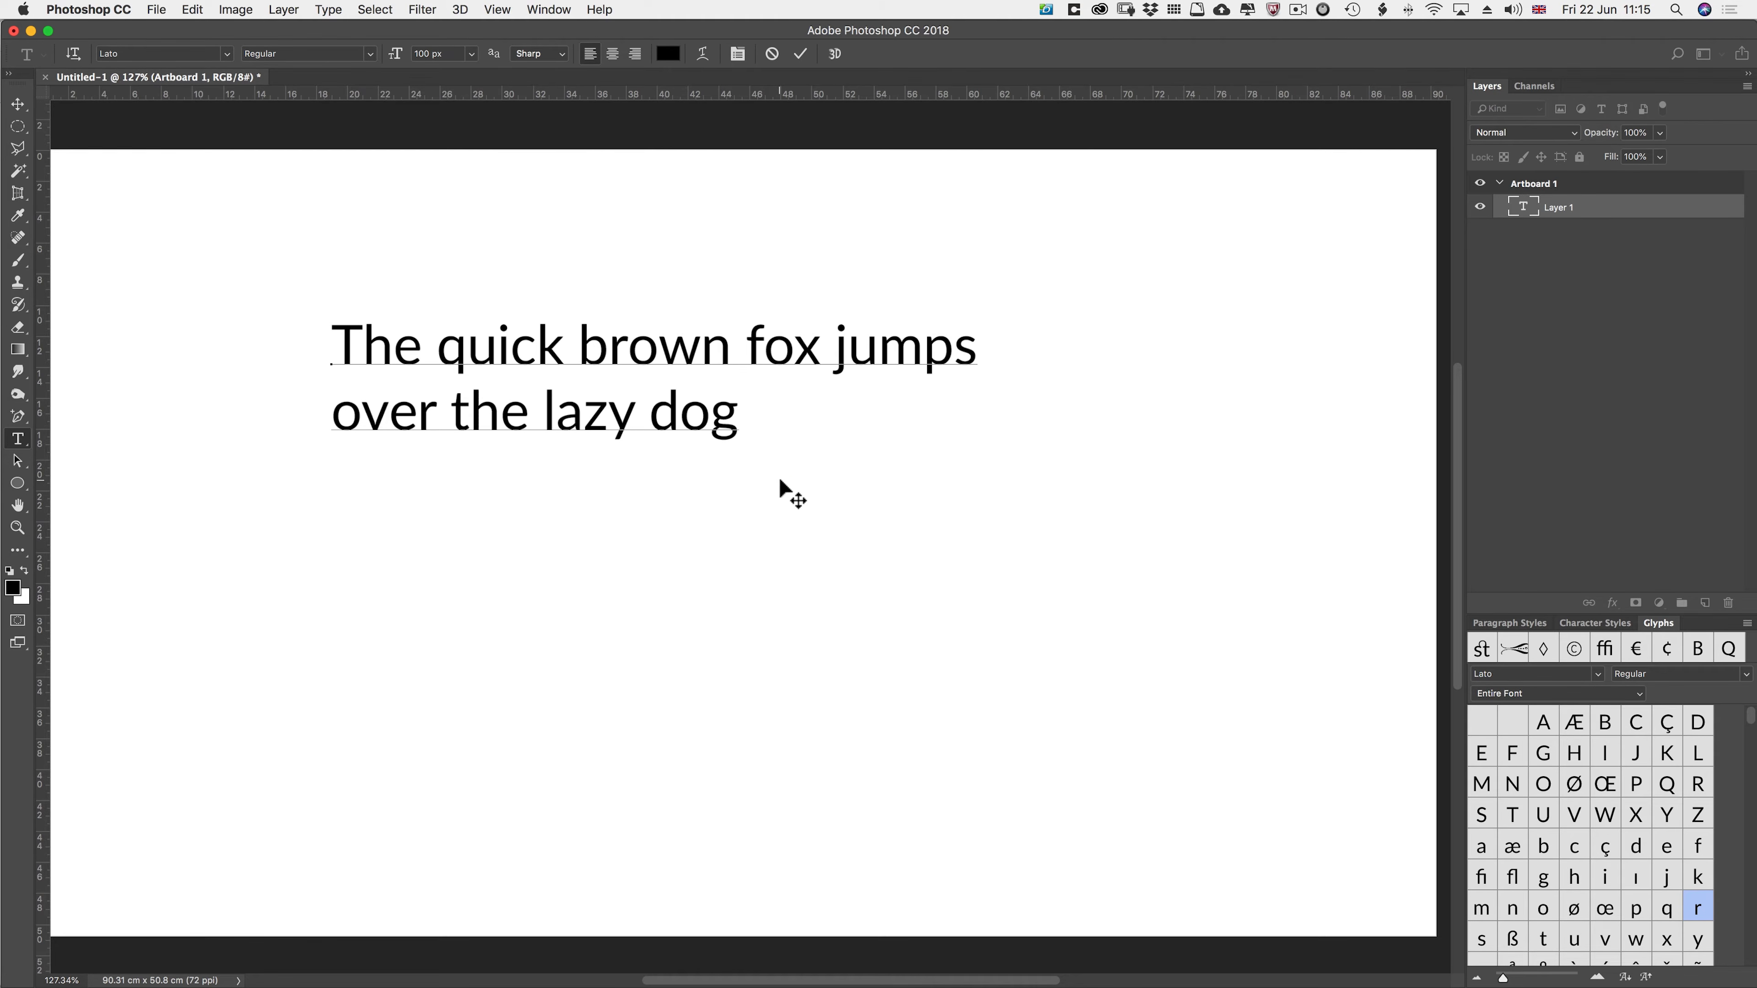
{"action": "left_click_drag", "start_coordinate": [781, 487], "coordinate": [843, 516]}
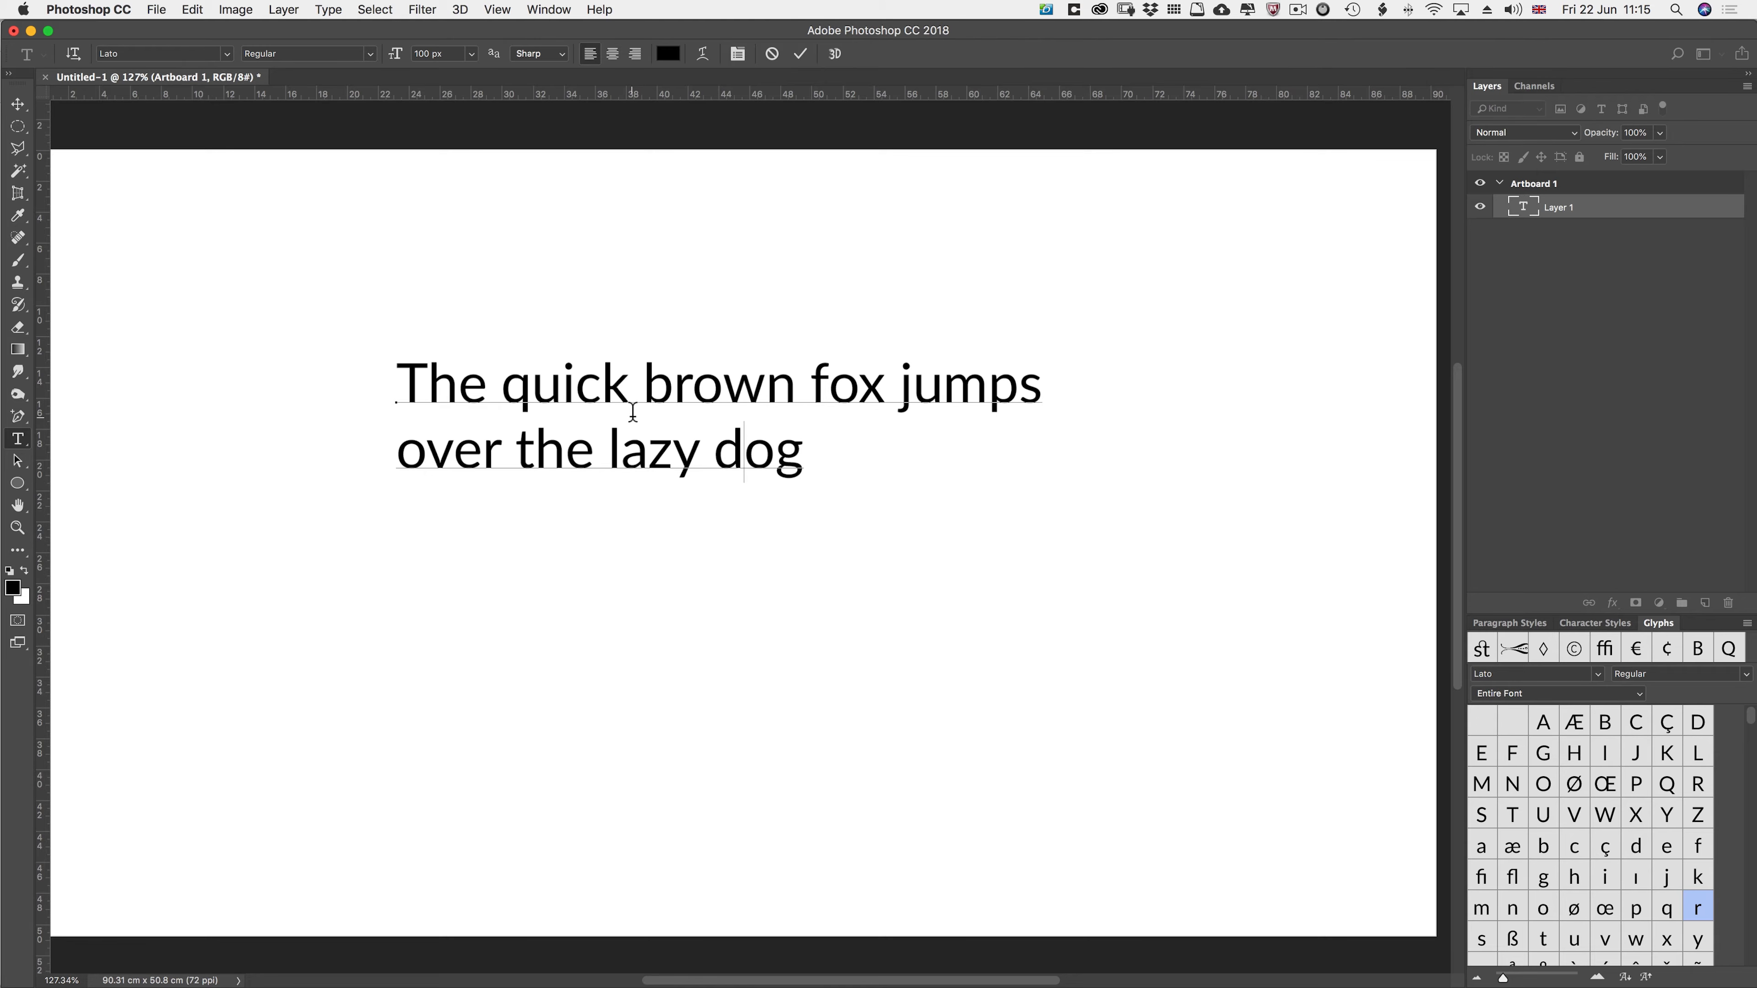
{"action": "mouse_move", "coordinate": [631, 413]}
{"action": "left_mouse_down"}
{"action": "mouse_move", "coordinate": [627, 530]}
{"action": "mouse_move", "coordinate": [633, 405]}
{"action": "left_mouse_up"}
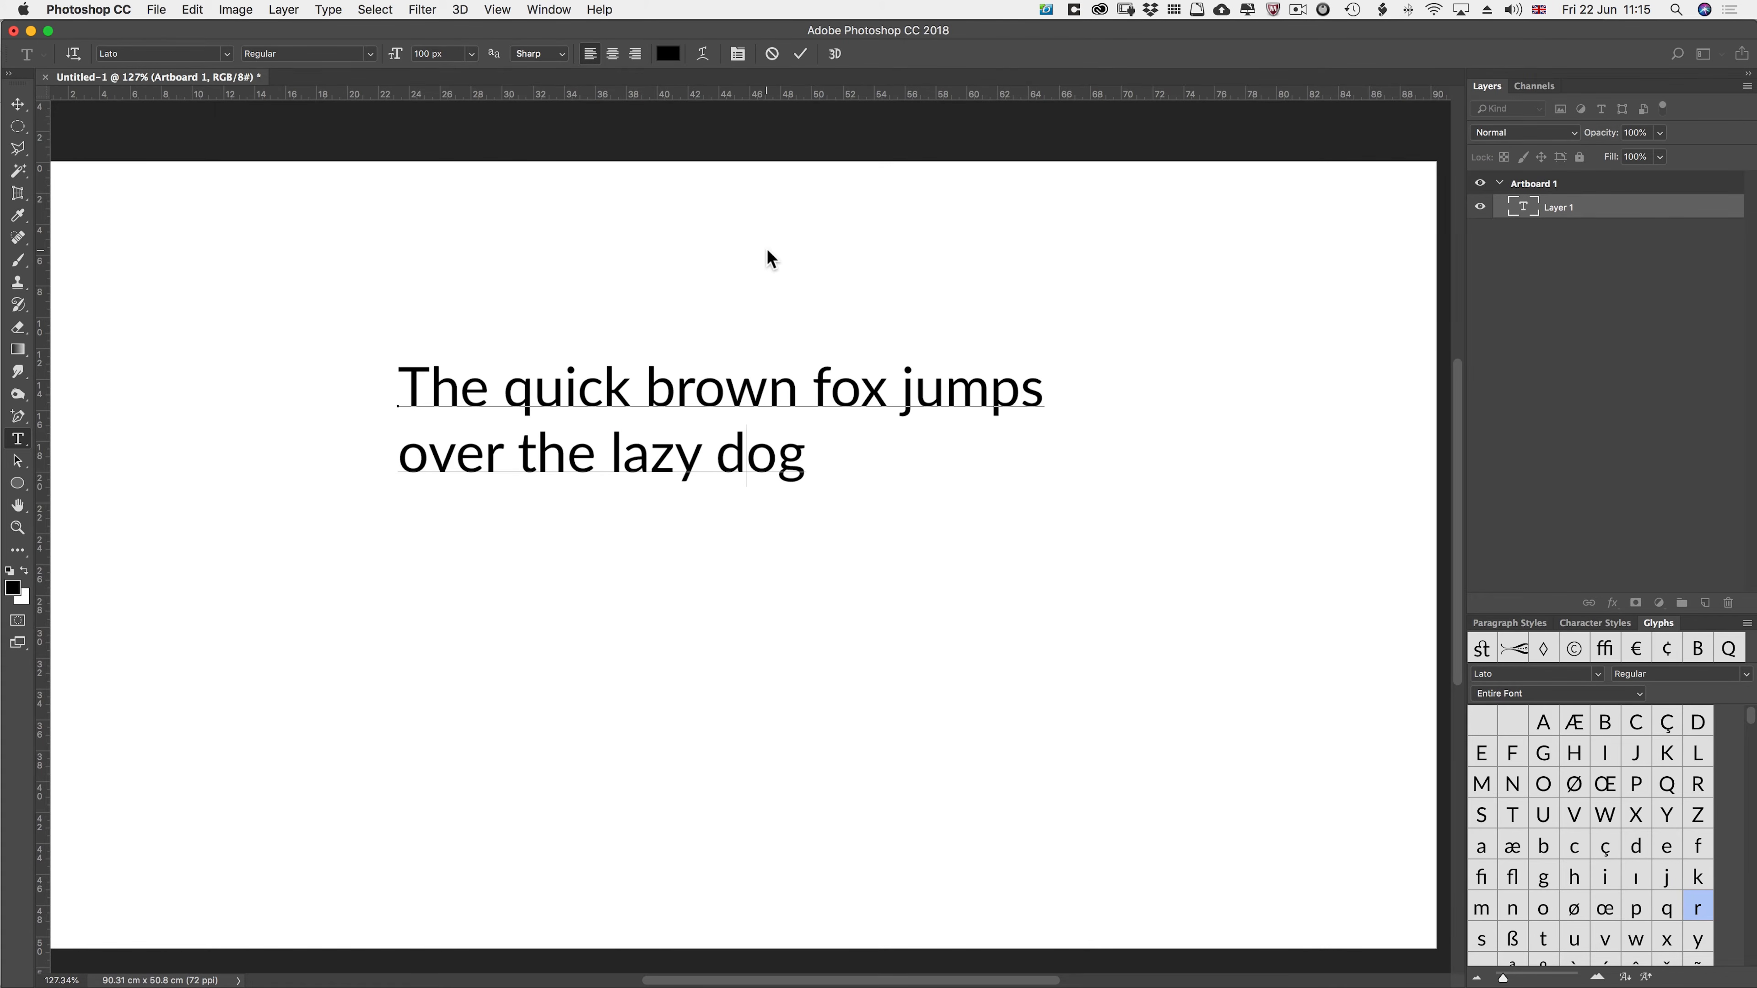
- Select the entire text from its layer, deselect it, select everything again, and place the cursor after "quick"
{"action": "left_click", "coordinate": [1524, 210]}
{"action": "double_click", "coordinate": [1524, 209]}
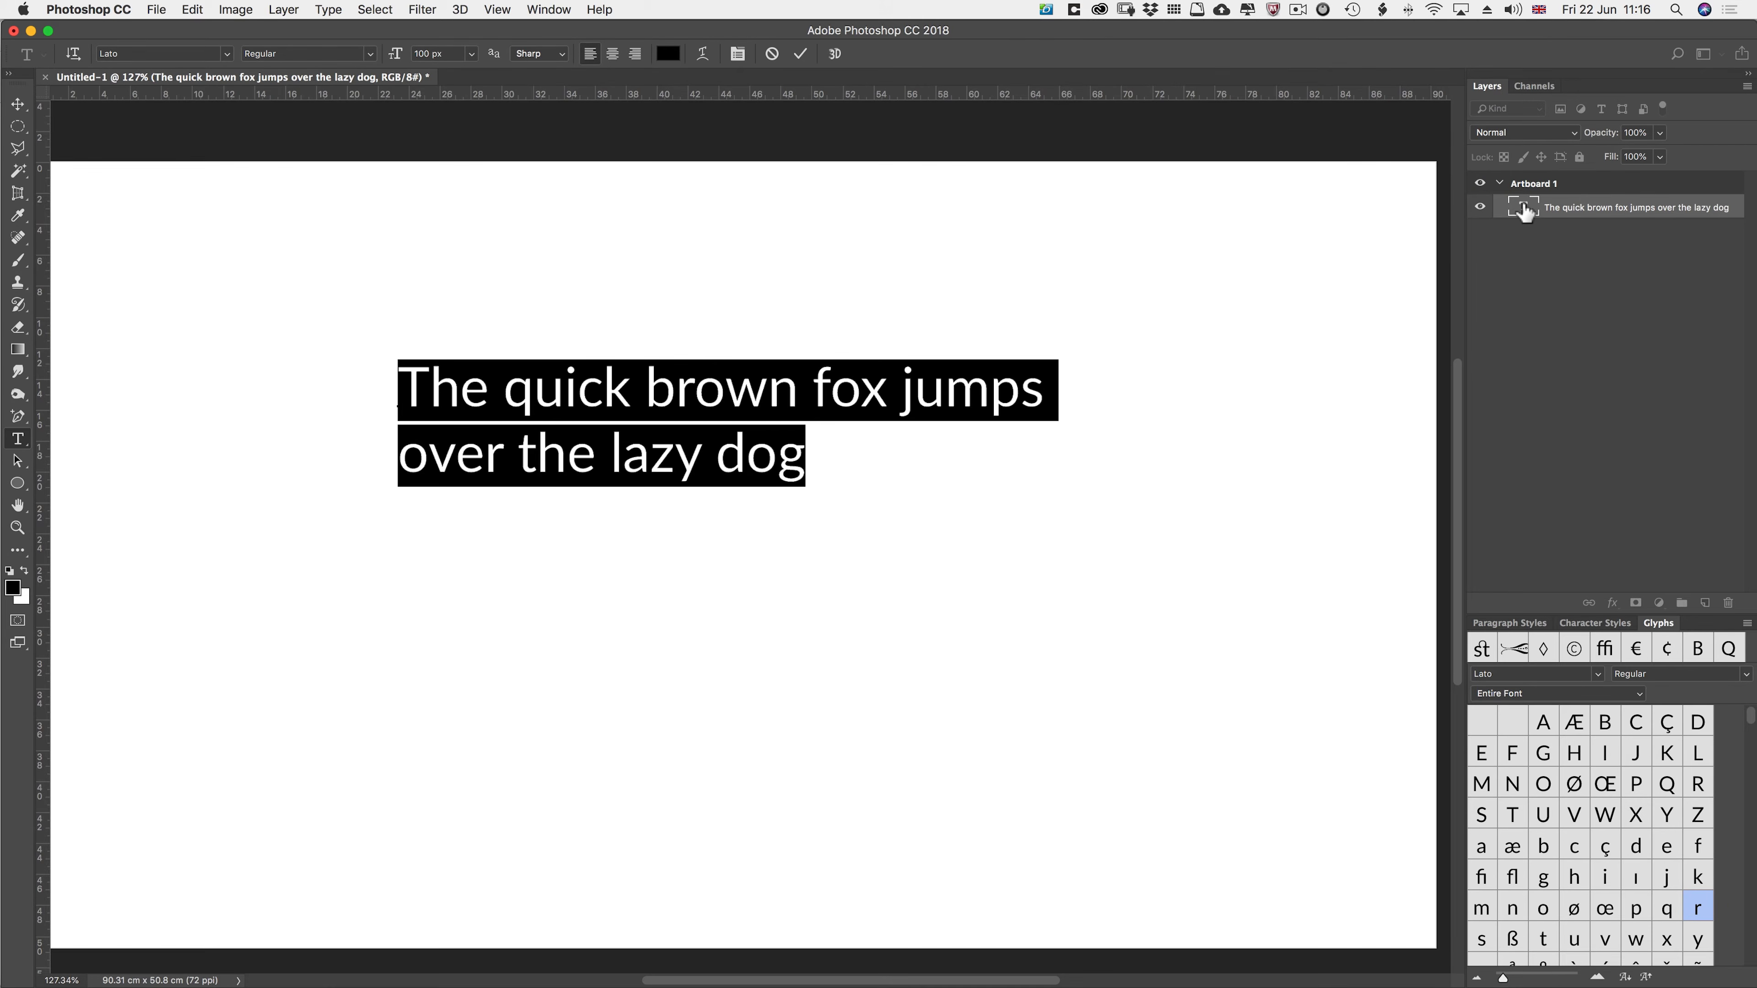
{"action": "left_click", "coordinate": [550, 393]}
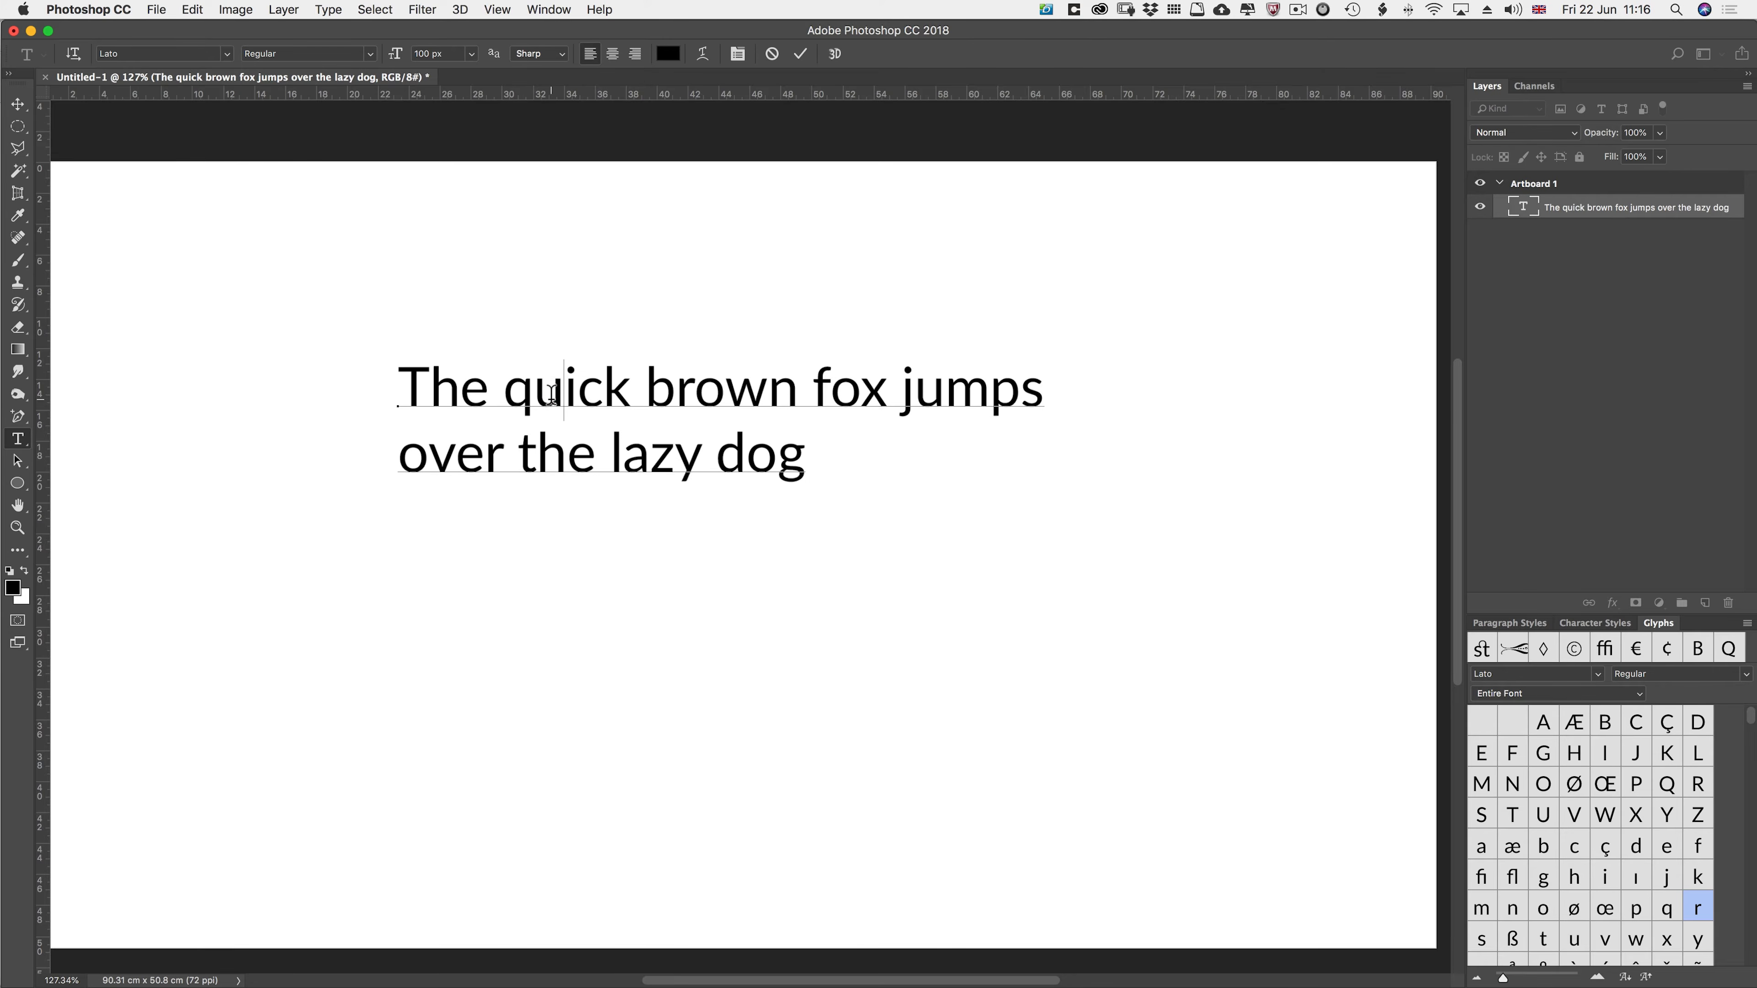
{"action": "key", "text": "super+a"}
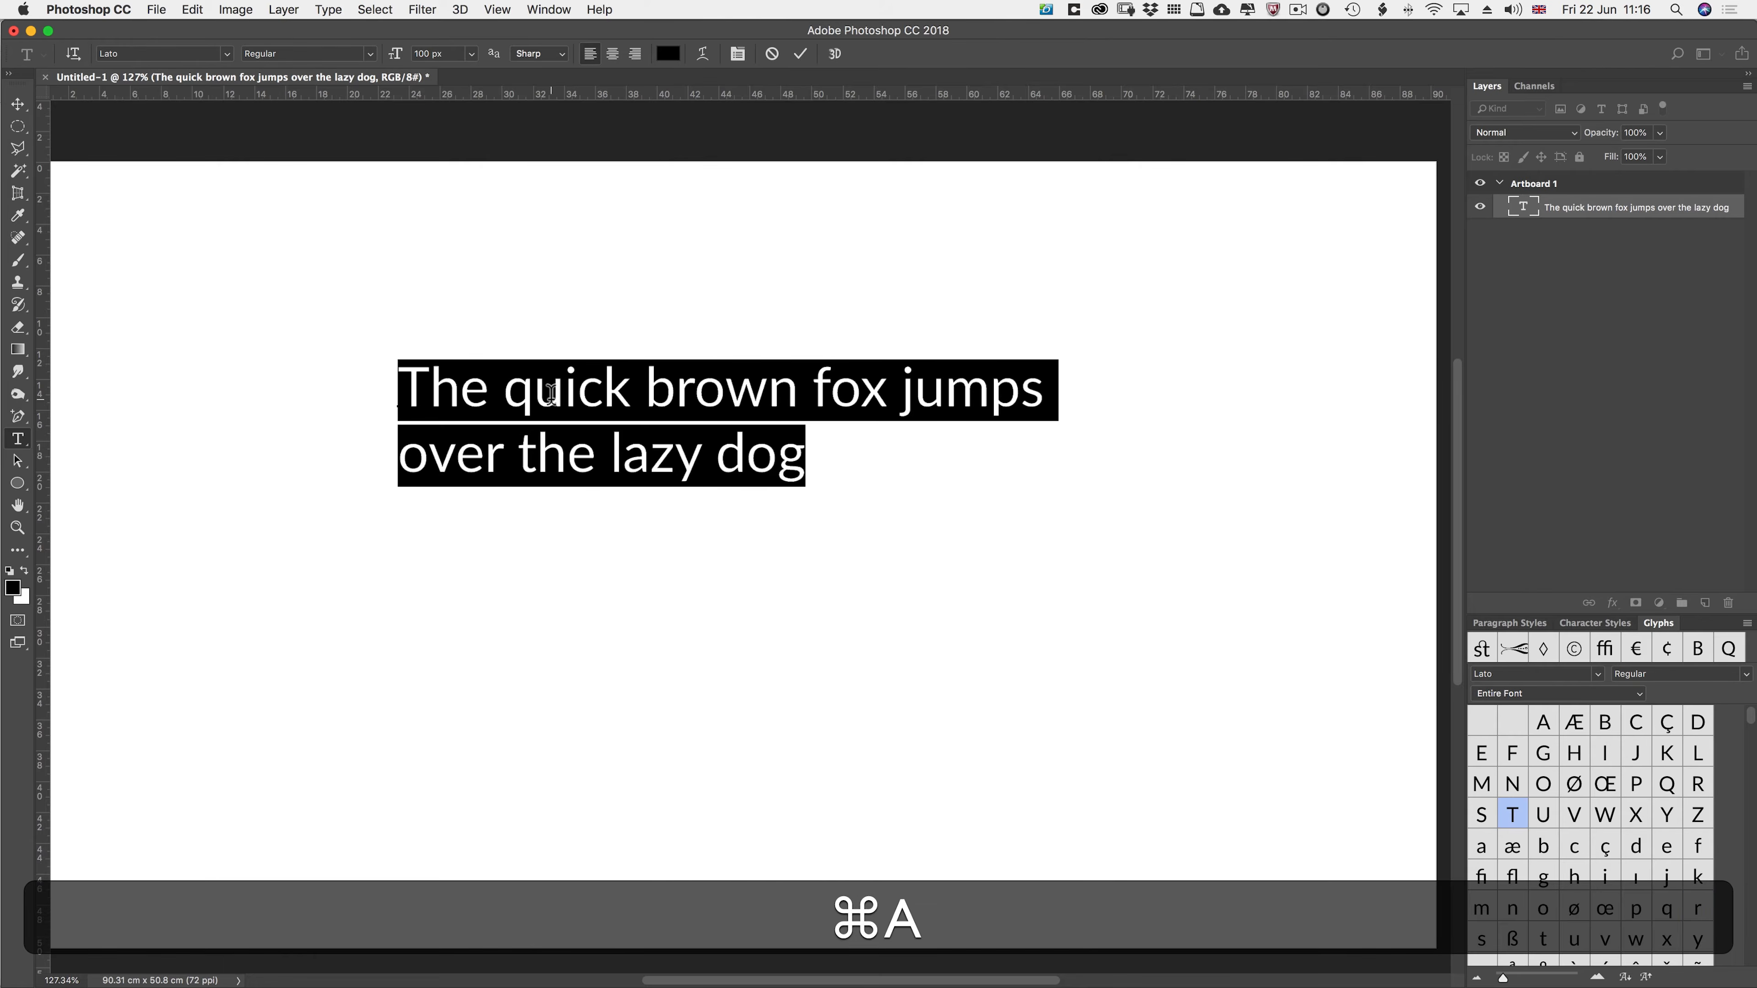
{"action": "left_click", "coordinate": [365, 11]}
{"action": "left_click", "coordinate": [622, 403]}
{"action": "left_click", "coordinate": [631, 424]}
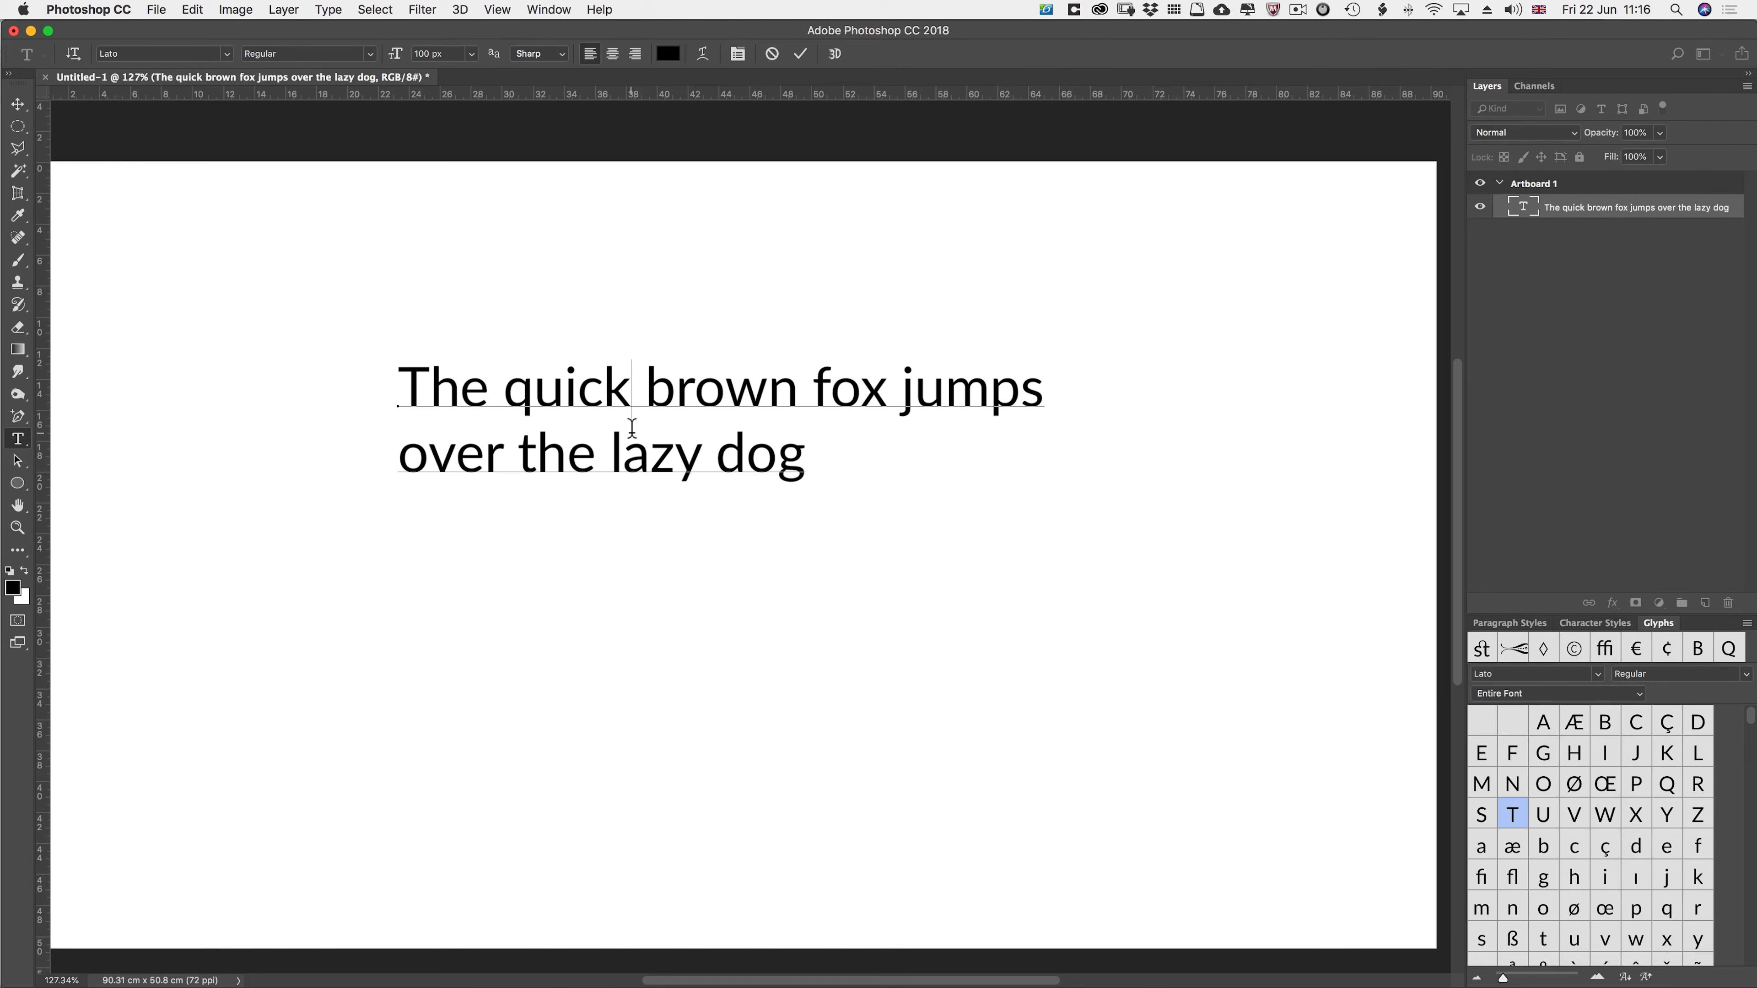
- Create an empty point text layer below the sentence and commit it
{"action": "left_click", "coordinate": [557, 579]}
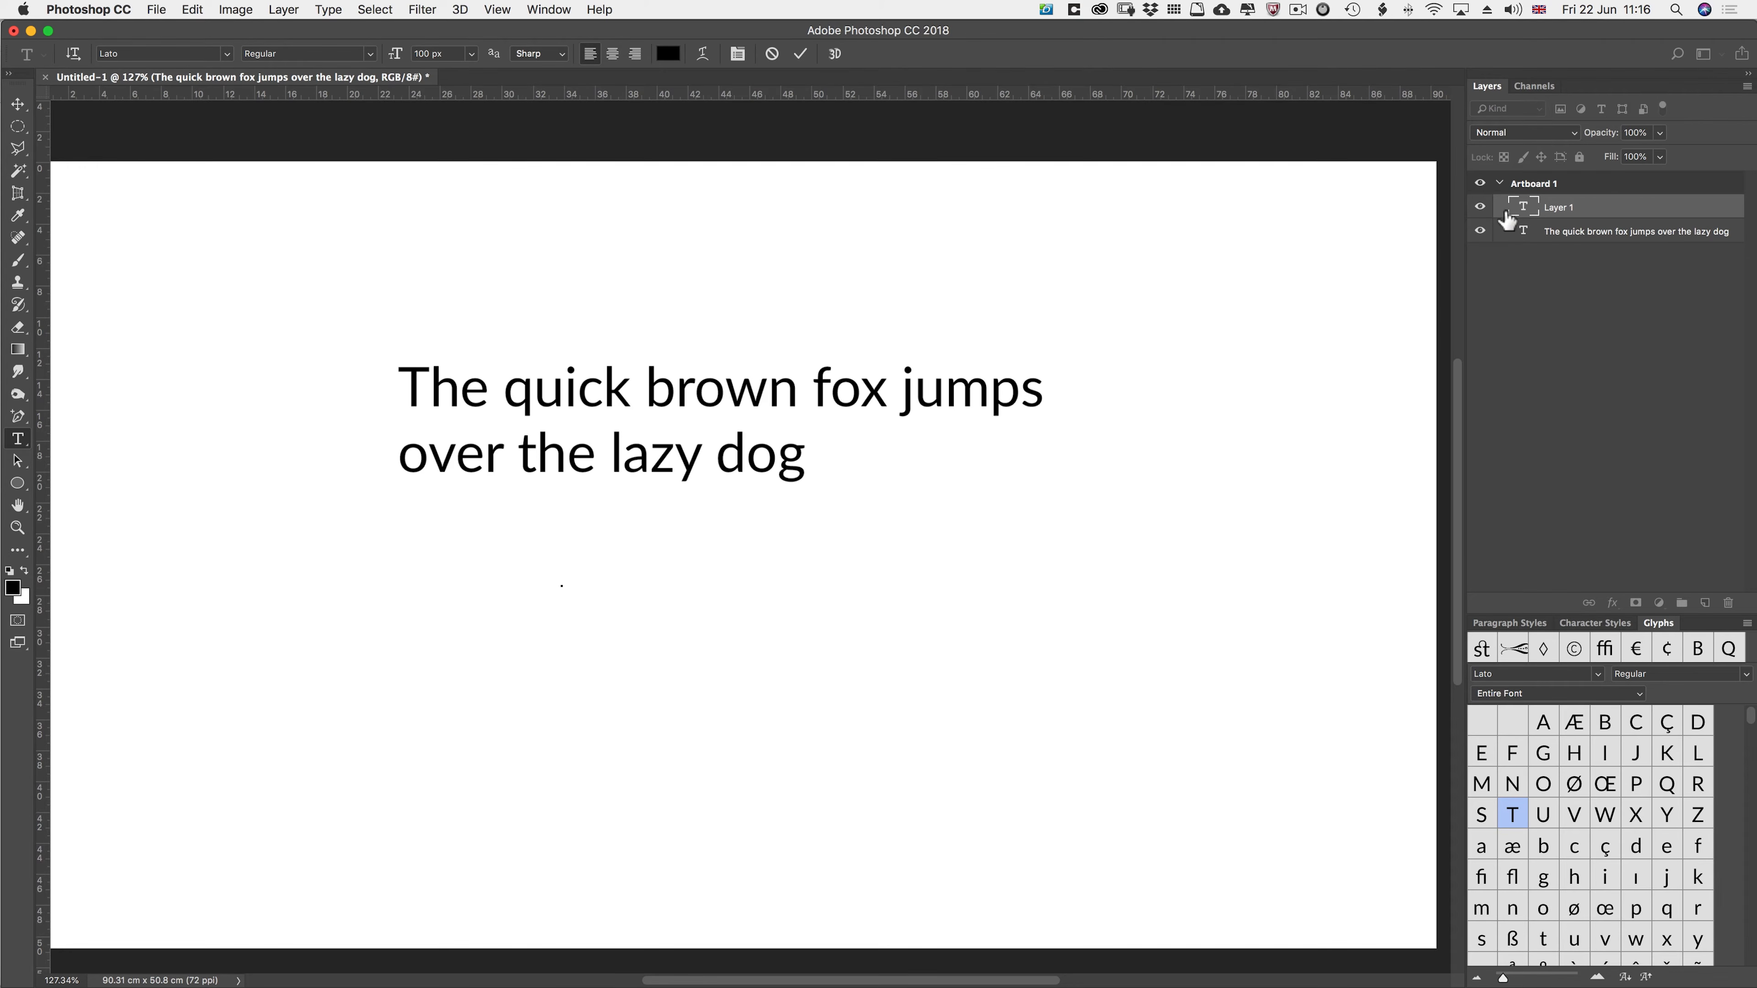
{"action": "left_click", "coordinate": [1560, 211]}
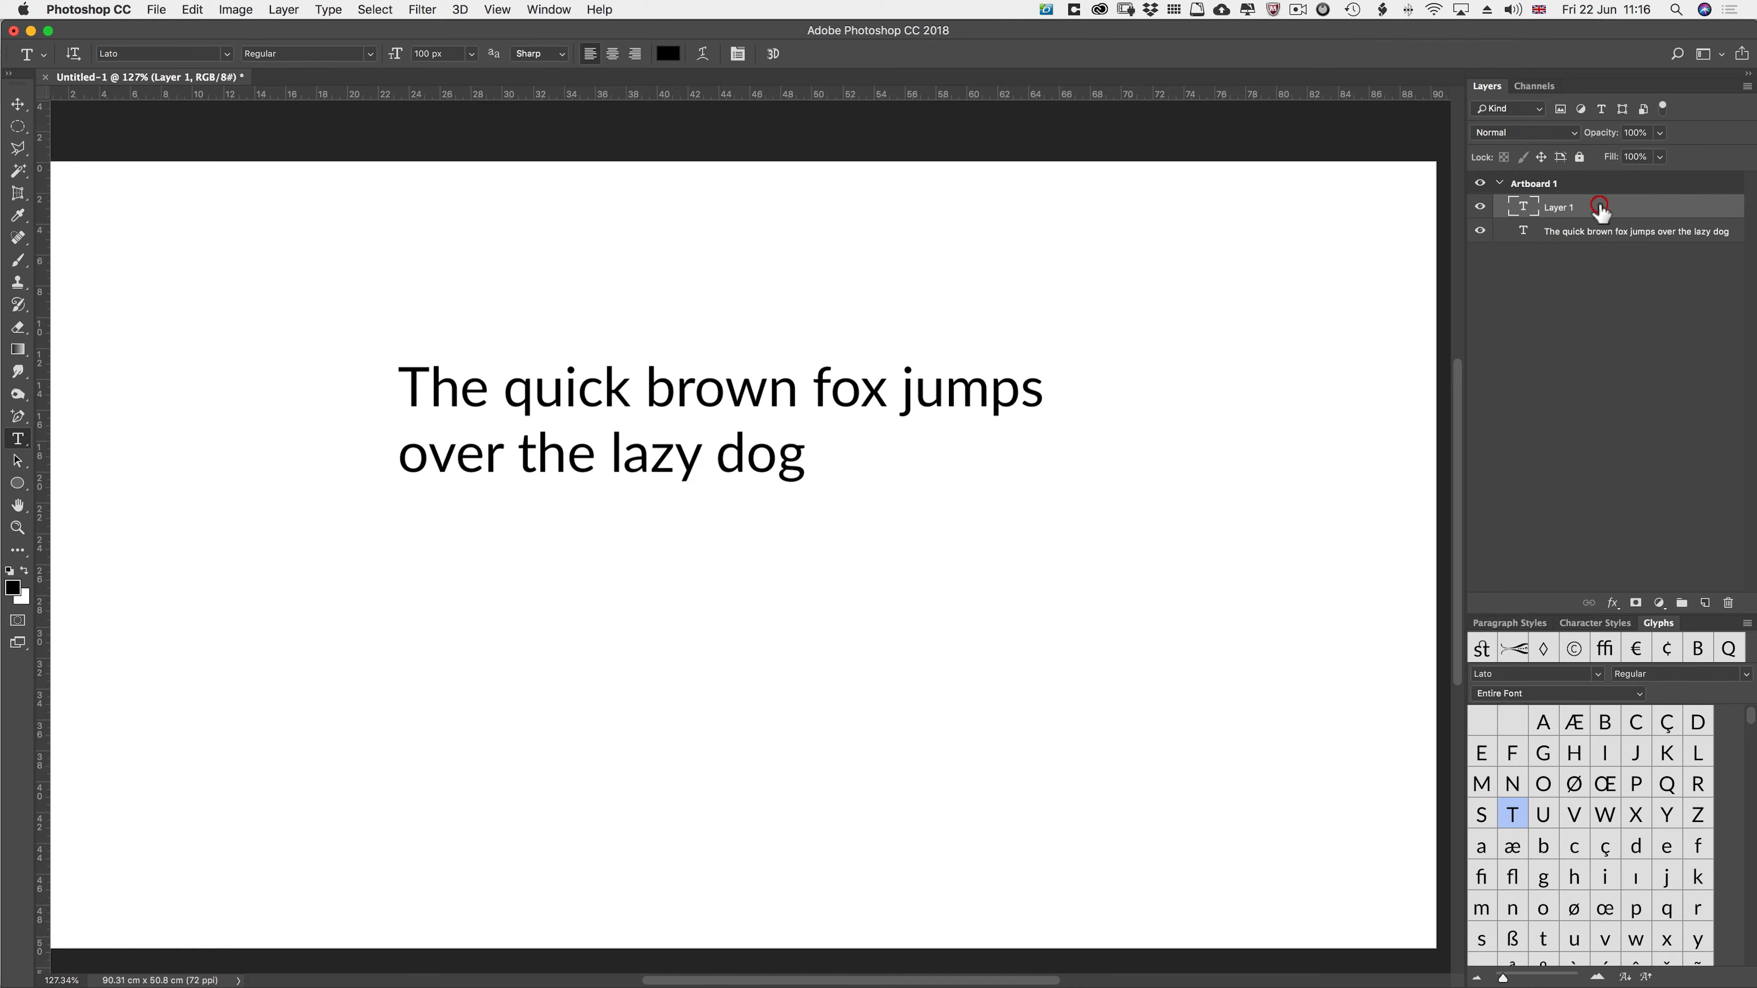
- Delete the empty text layer, and start and cancel another point text below the sentence
{"action": "left_click", "coordinate": [1728, 602]}
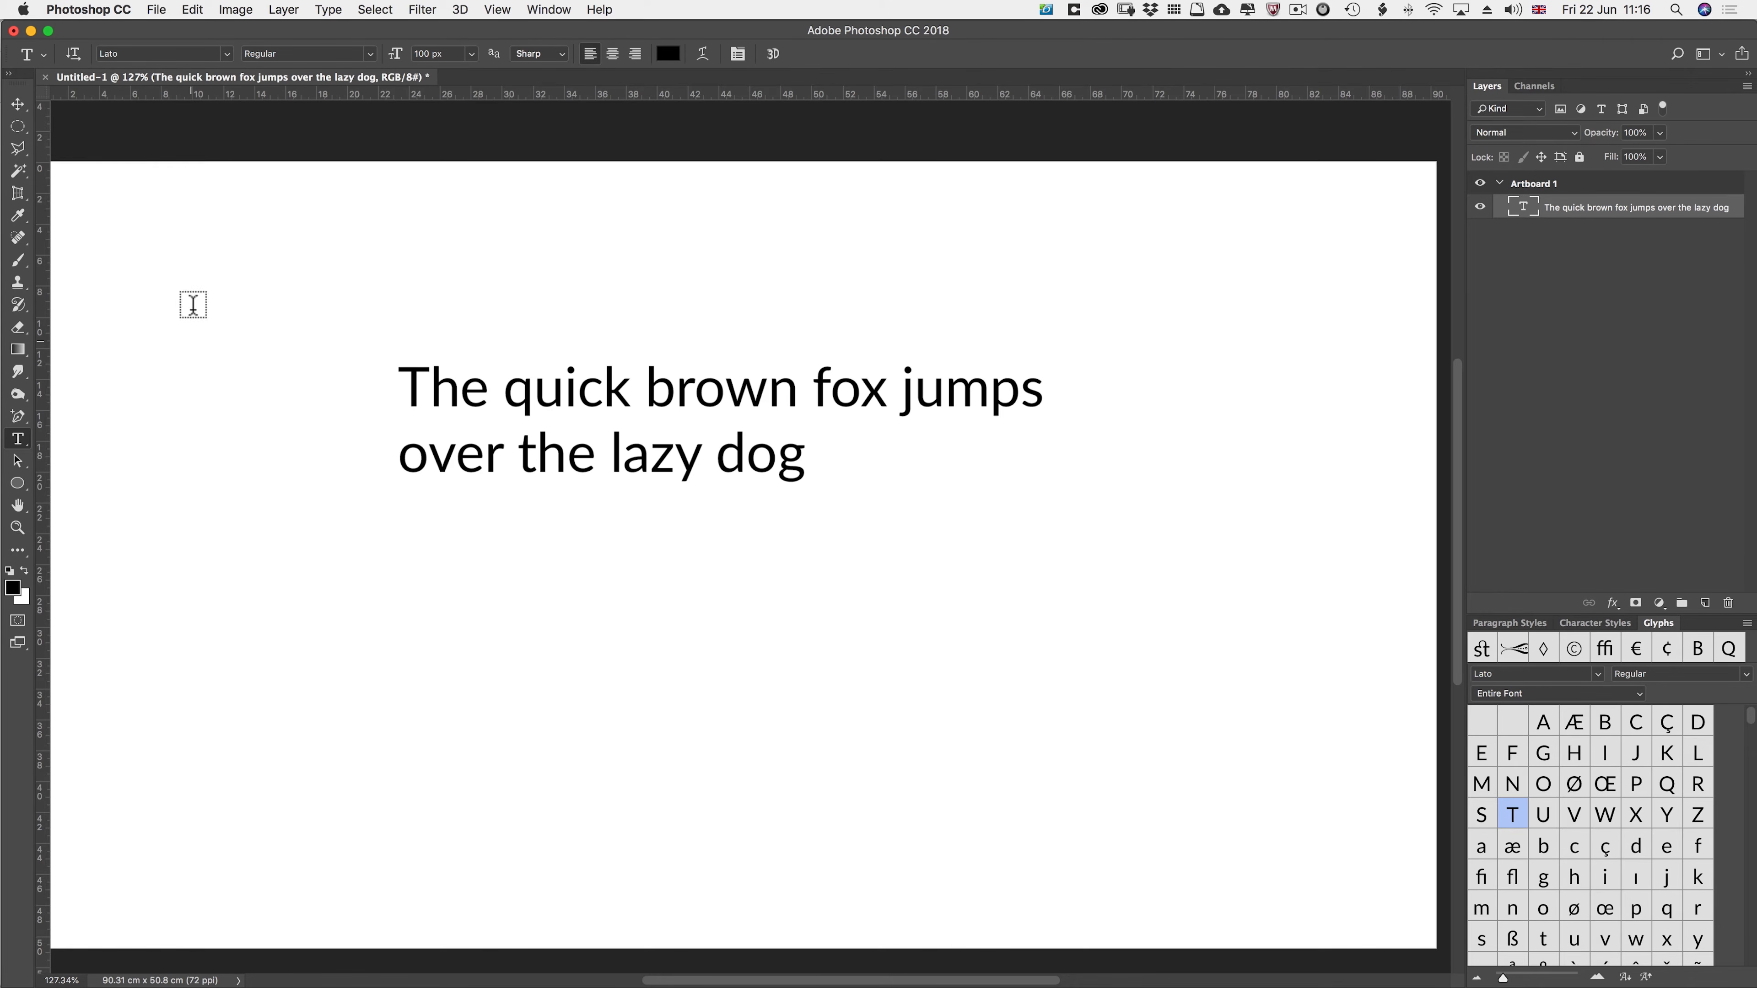
{"action": "left_click", "coordinate": [522, 623]}
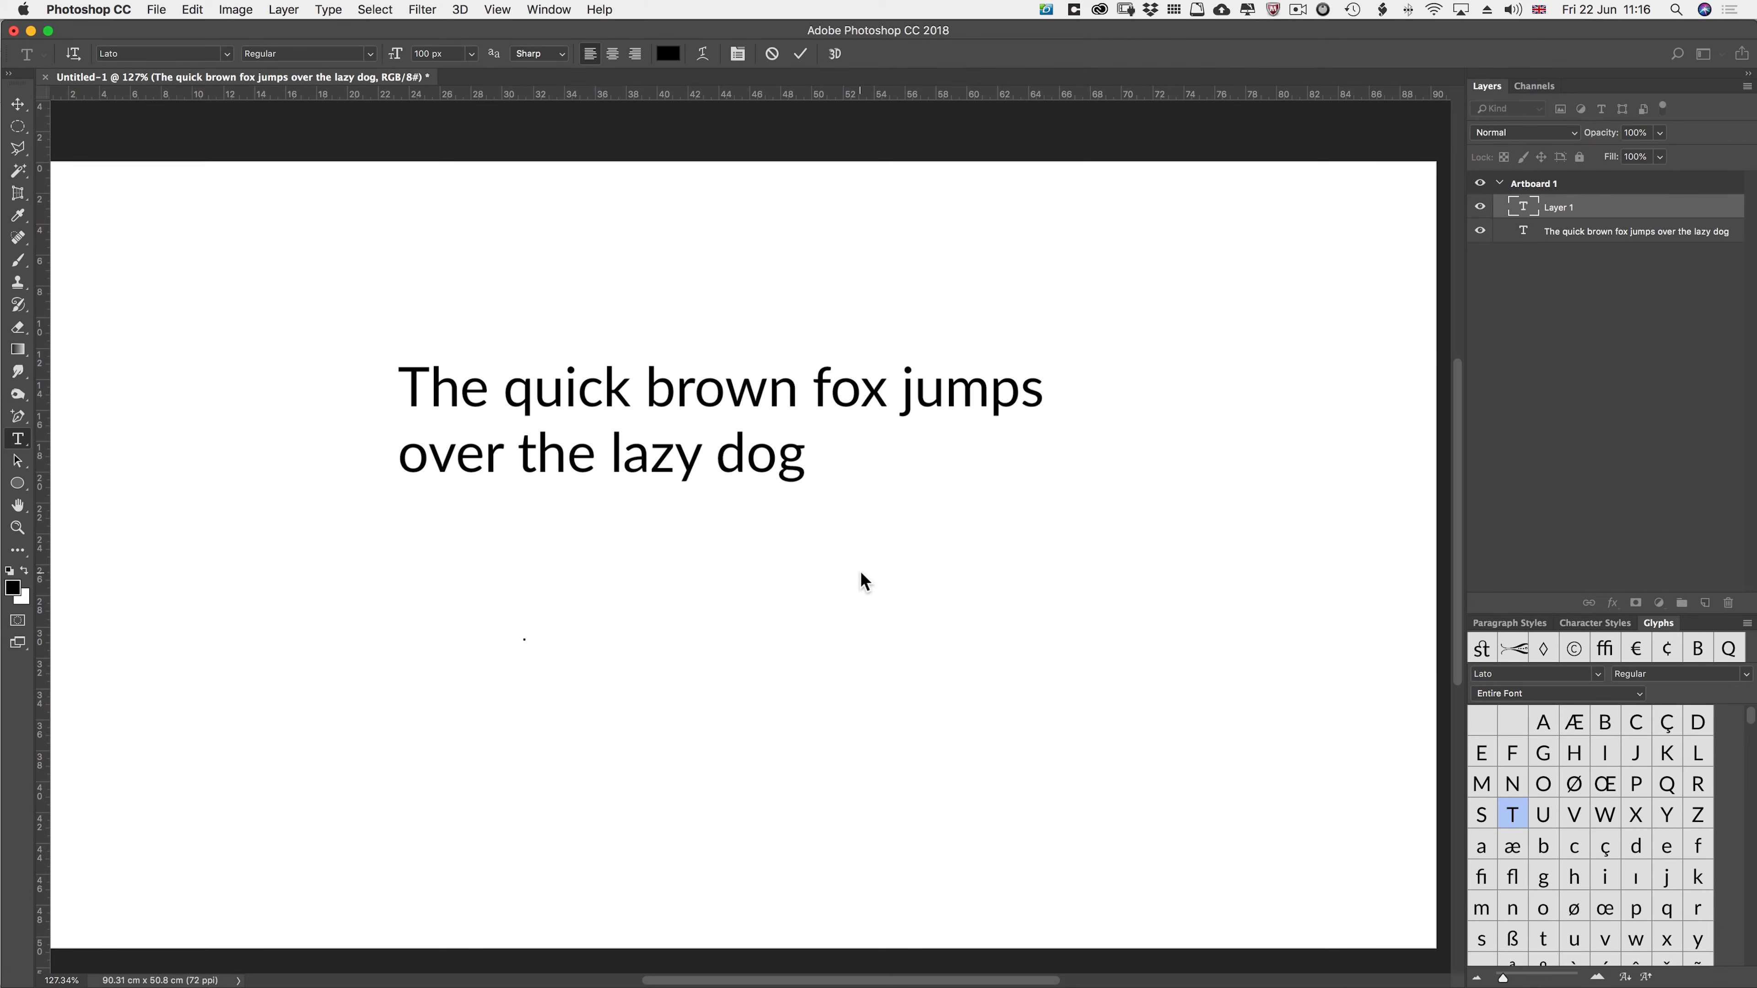
{"action": "key", "text": "Escape"}
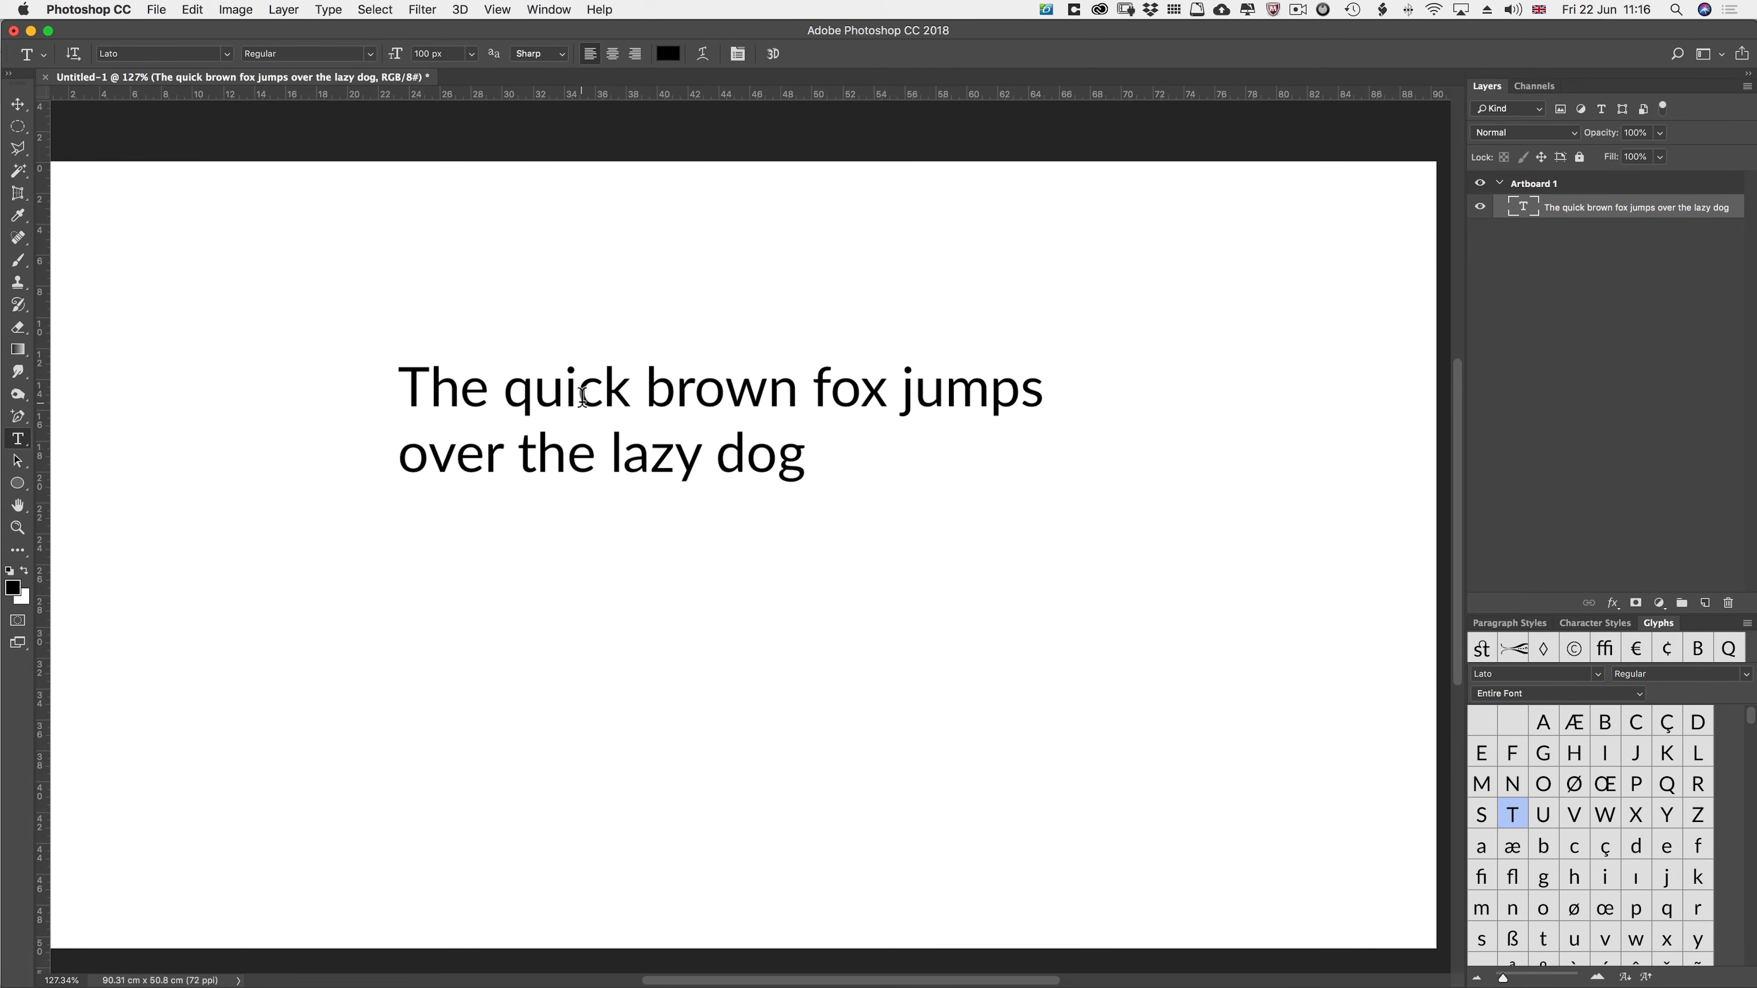
- Select the "ck" of "quick", insert and remove a "v" inside "brown", and commit the text
{"action": "left_click_drag", "start_coordinate": [582, 396], "coordinate": [647, 395]}
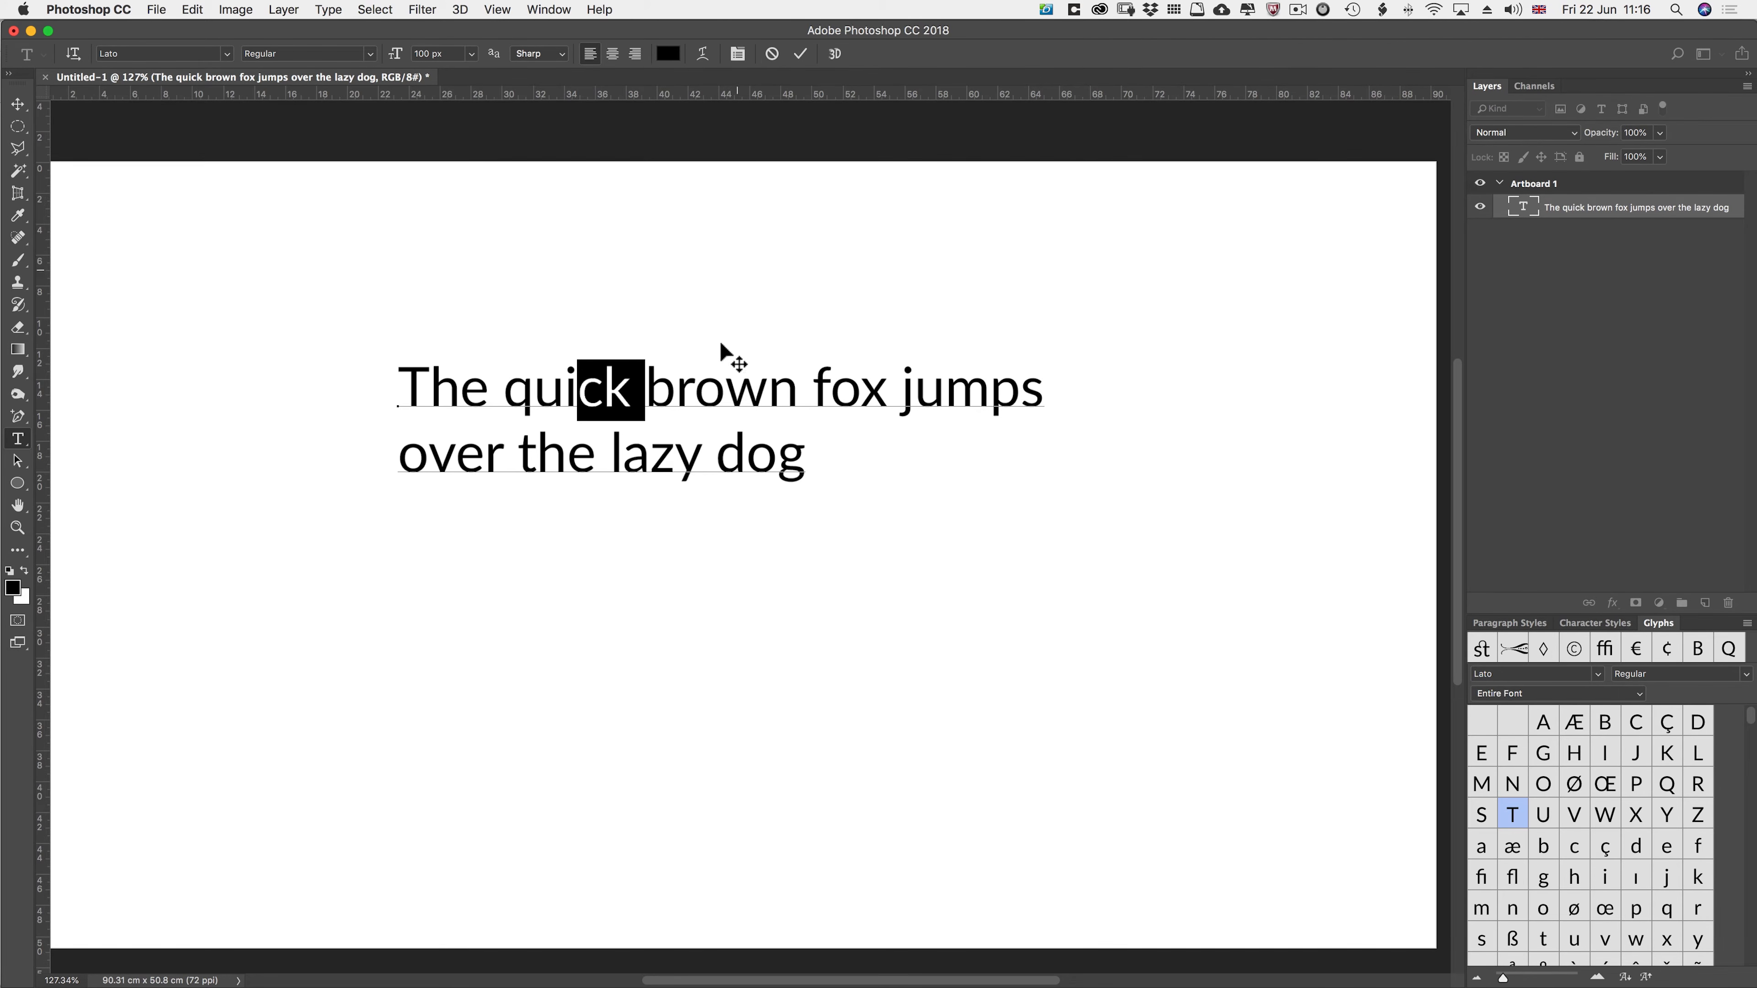
{"action": "left_click", "coordinate": [719, 392]}
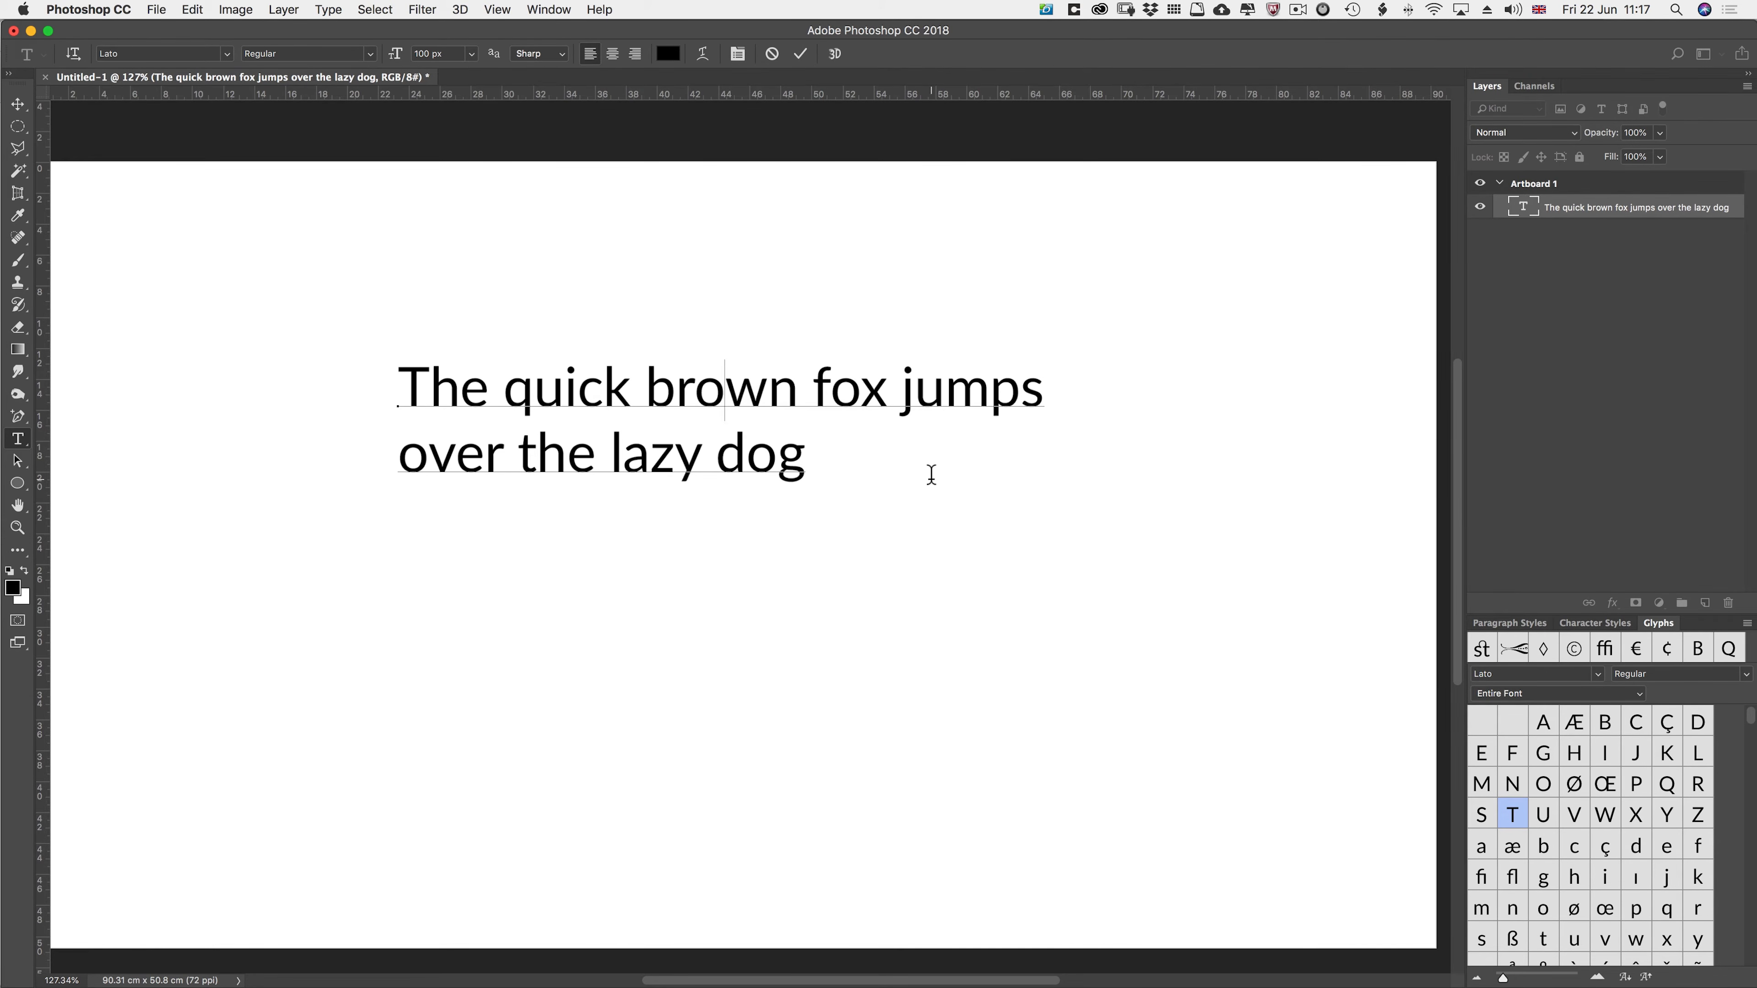
{"action": "type", "text": "v"}
{"action": "key", "text": "BackSpace"}
{"action": "left_click", "coordinate": [716, 616]}
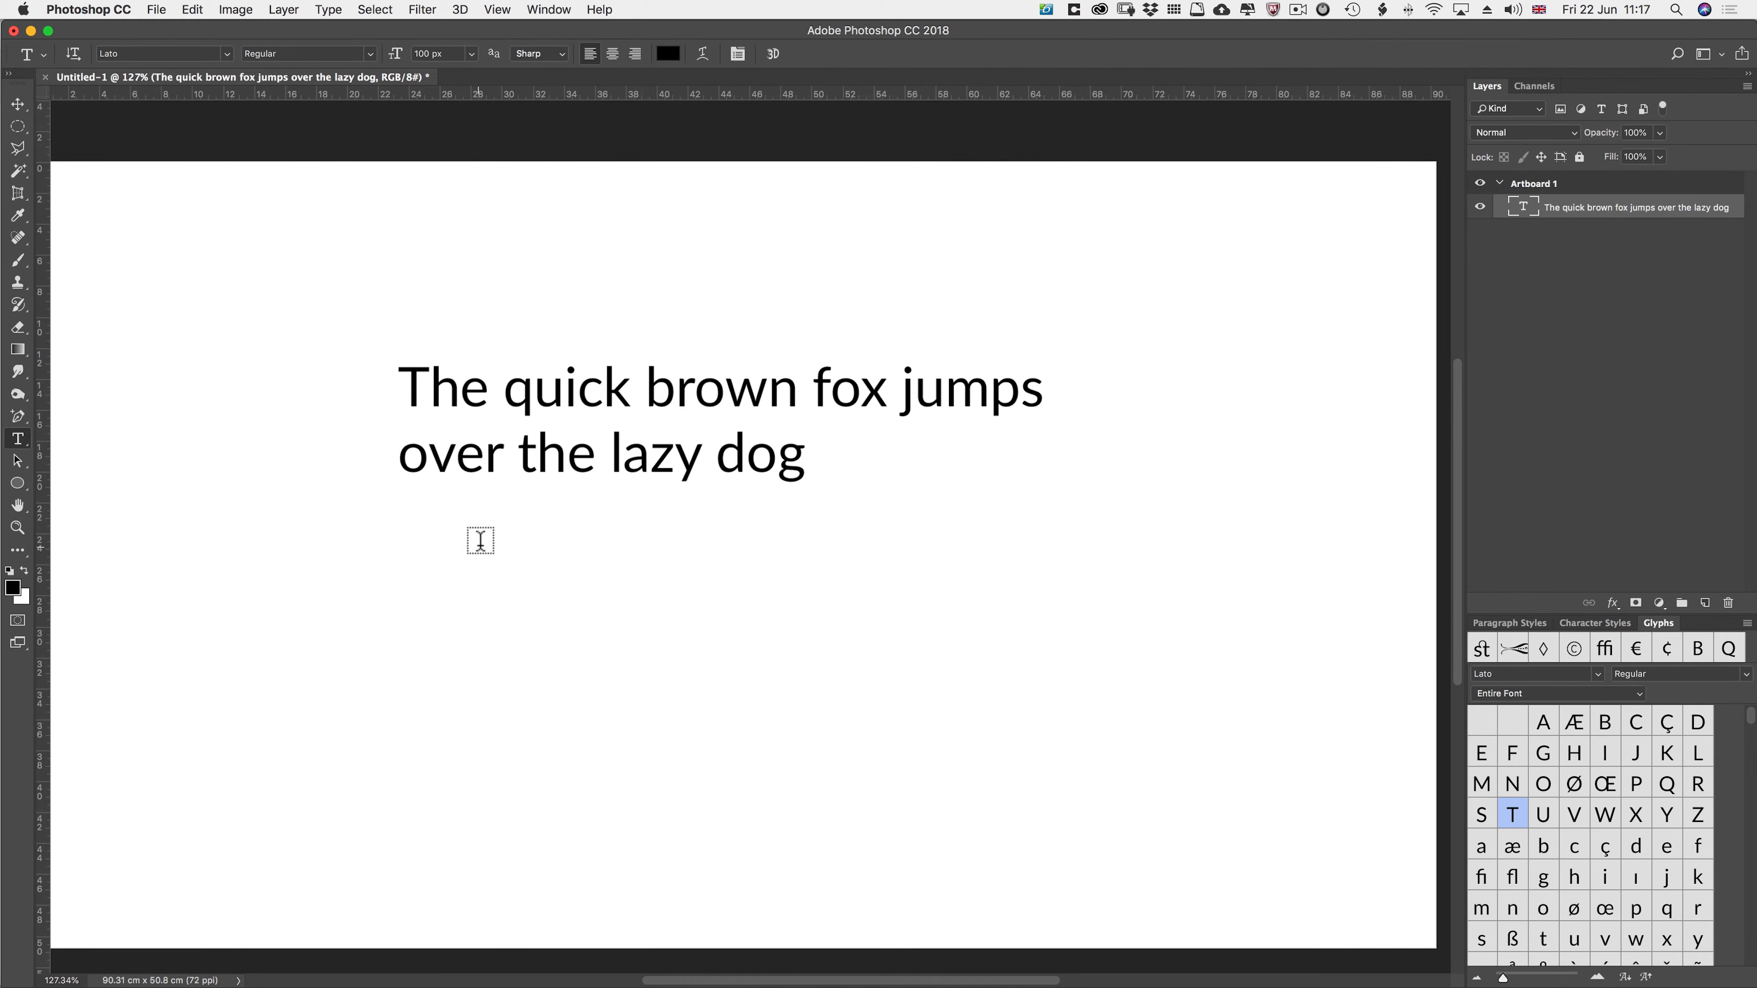
- Show the character settings while editing the text, set the font size of "quick" to 101 px and deselect the word
{"action": "left_click", "coordinate": [602, 388]}
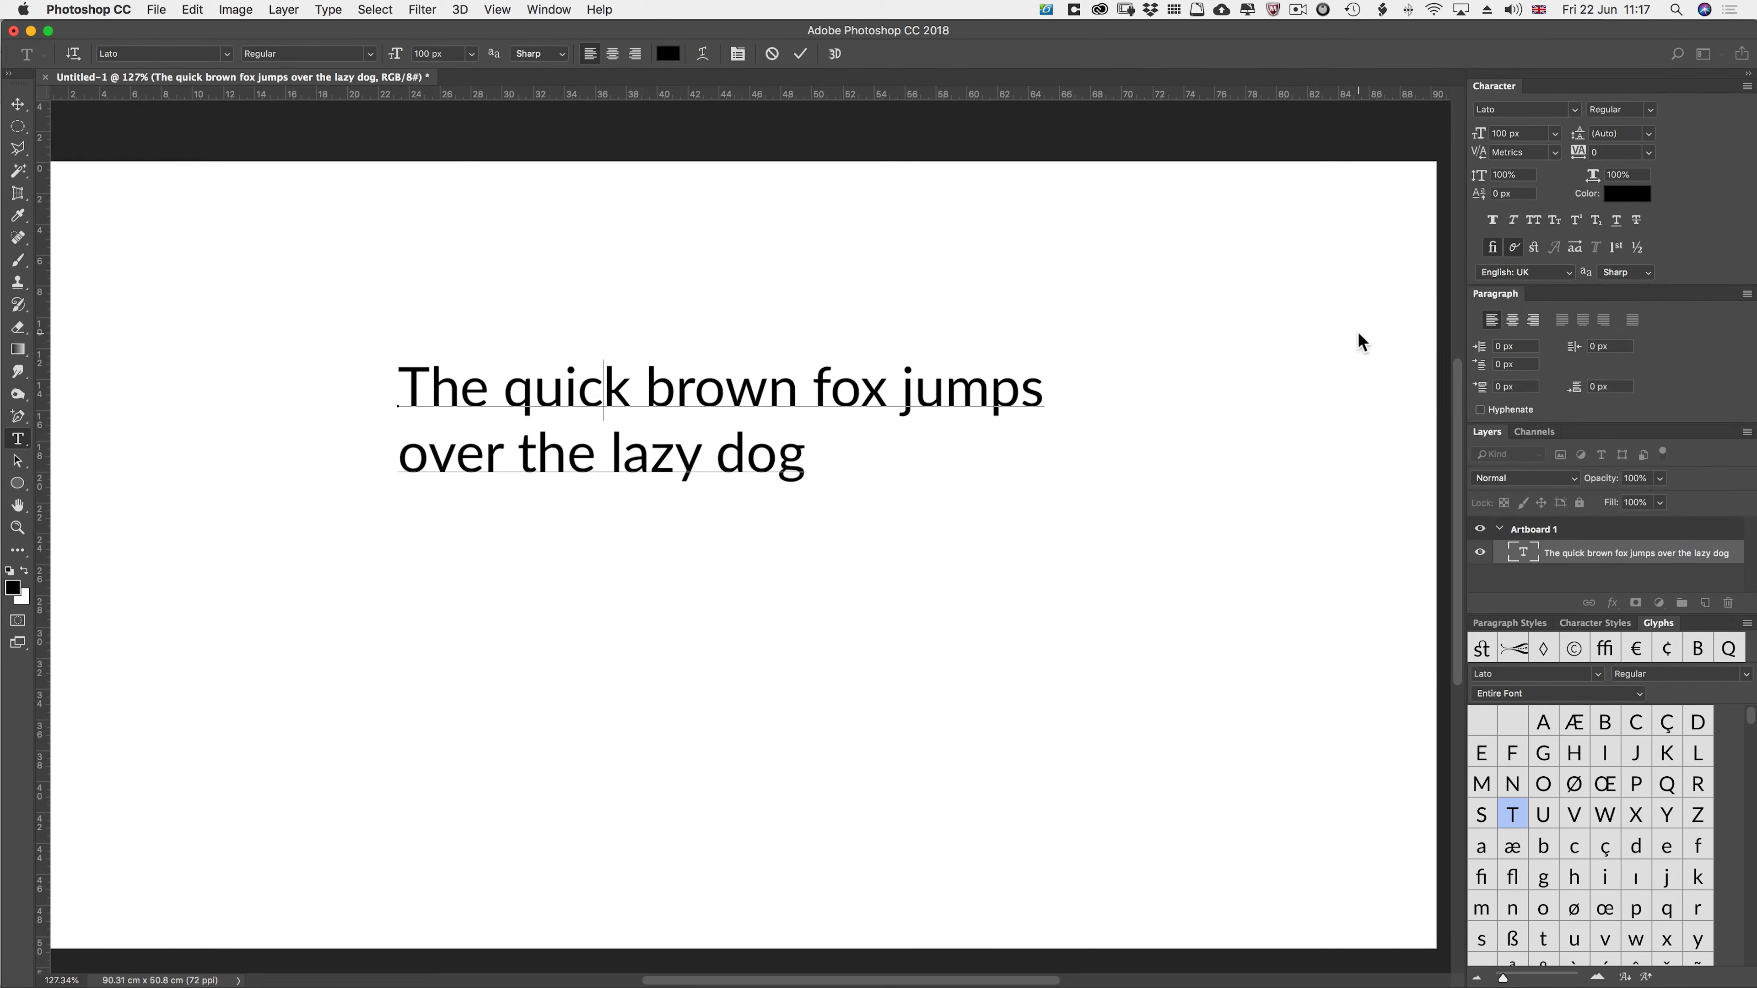
{"action": "key", "text": "super+t"}
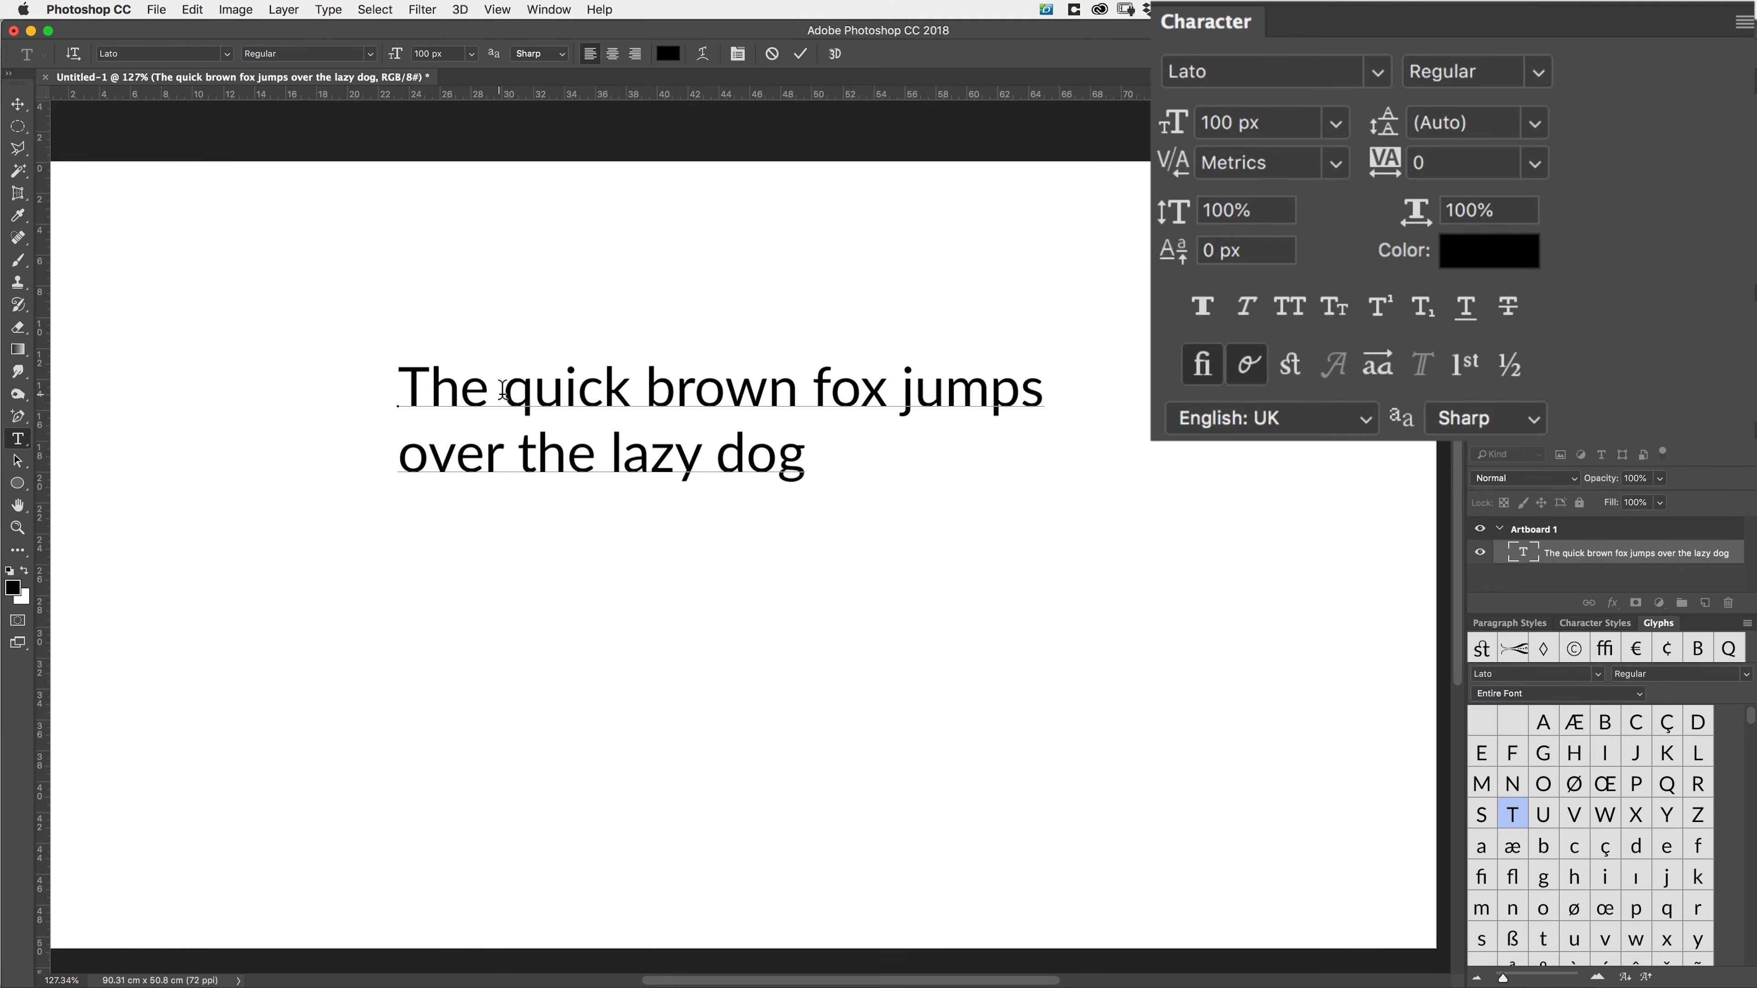
{"action": "left_click_drag", "start_coordinate": [503, 389], "coordinate": [645, 384]}
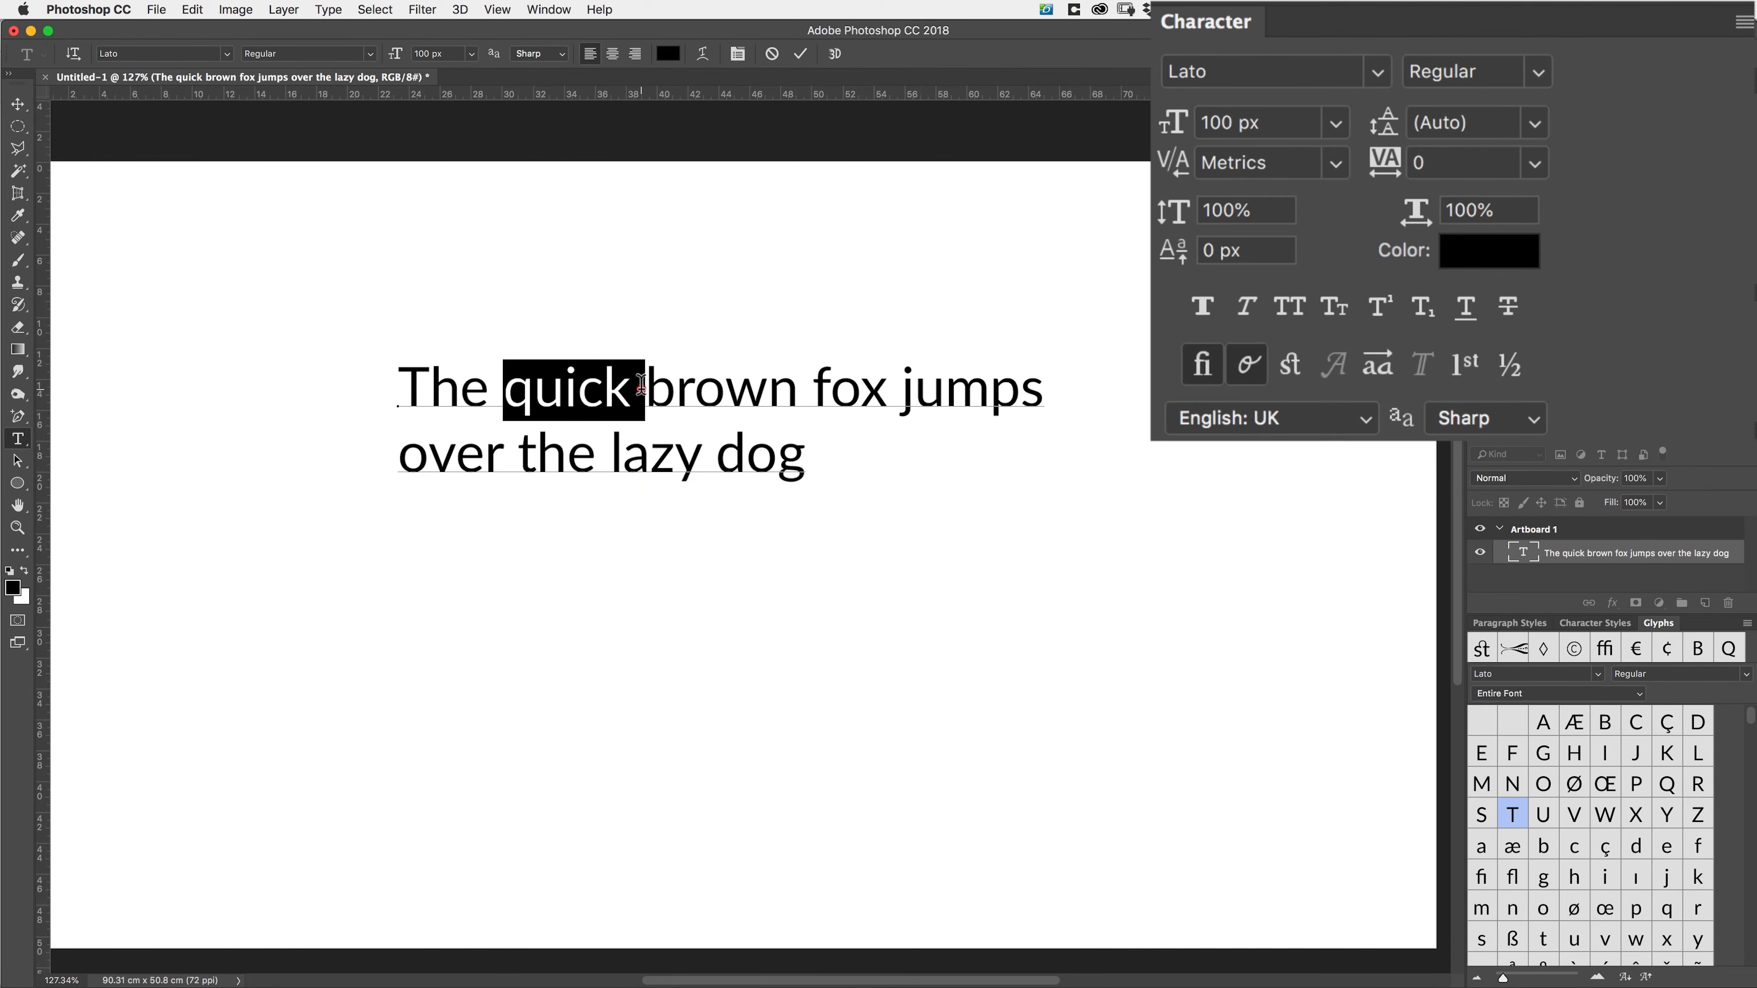
{"action": "mouse_move", "coordinate": [1184, 121]}
{"action": "left_mouse_down"}
{"action": "mouse_move", "coordinate": [1201, 138]}
{"action": "mouse_move", "coordinate": [1158, 142]}
{"action": "left_mouse_up"}
{"action": "key", "text": "super+z"}
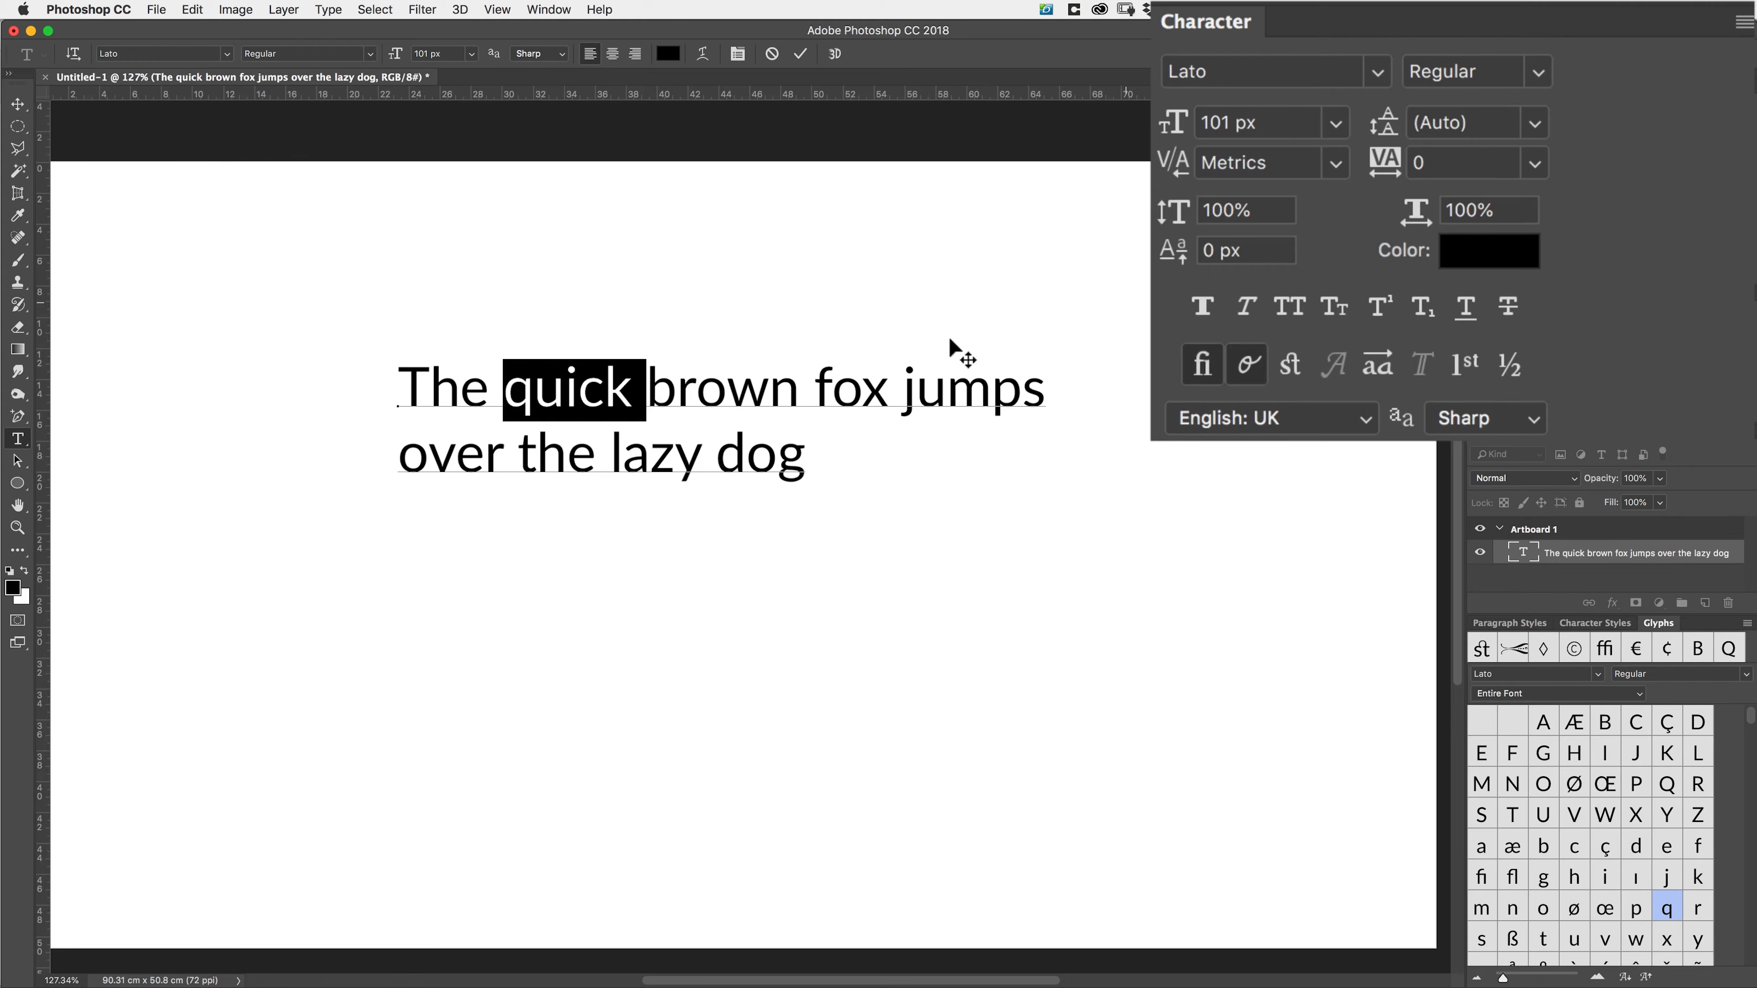
{"action": "left_click", "coordinate": [901, 375]}
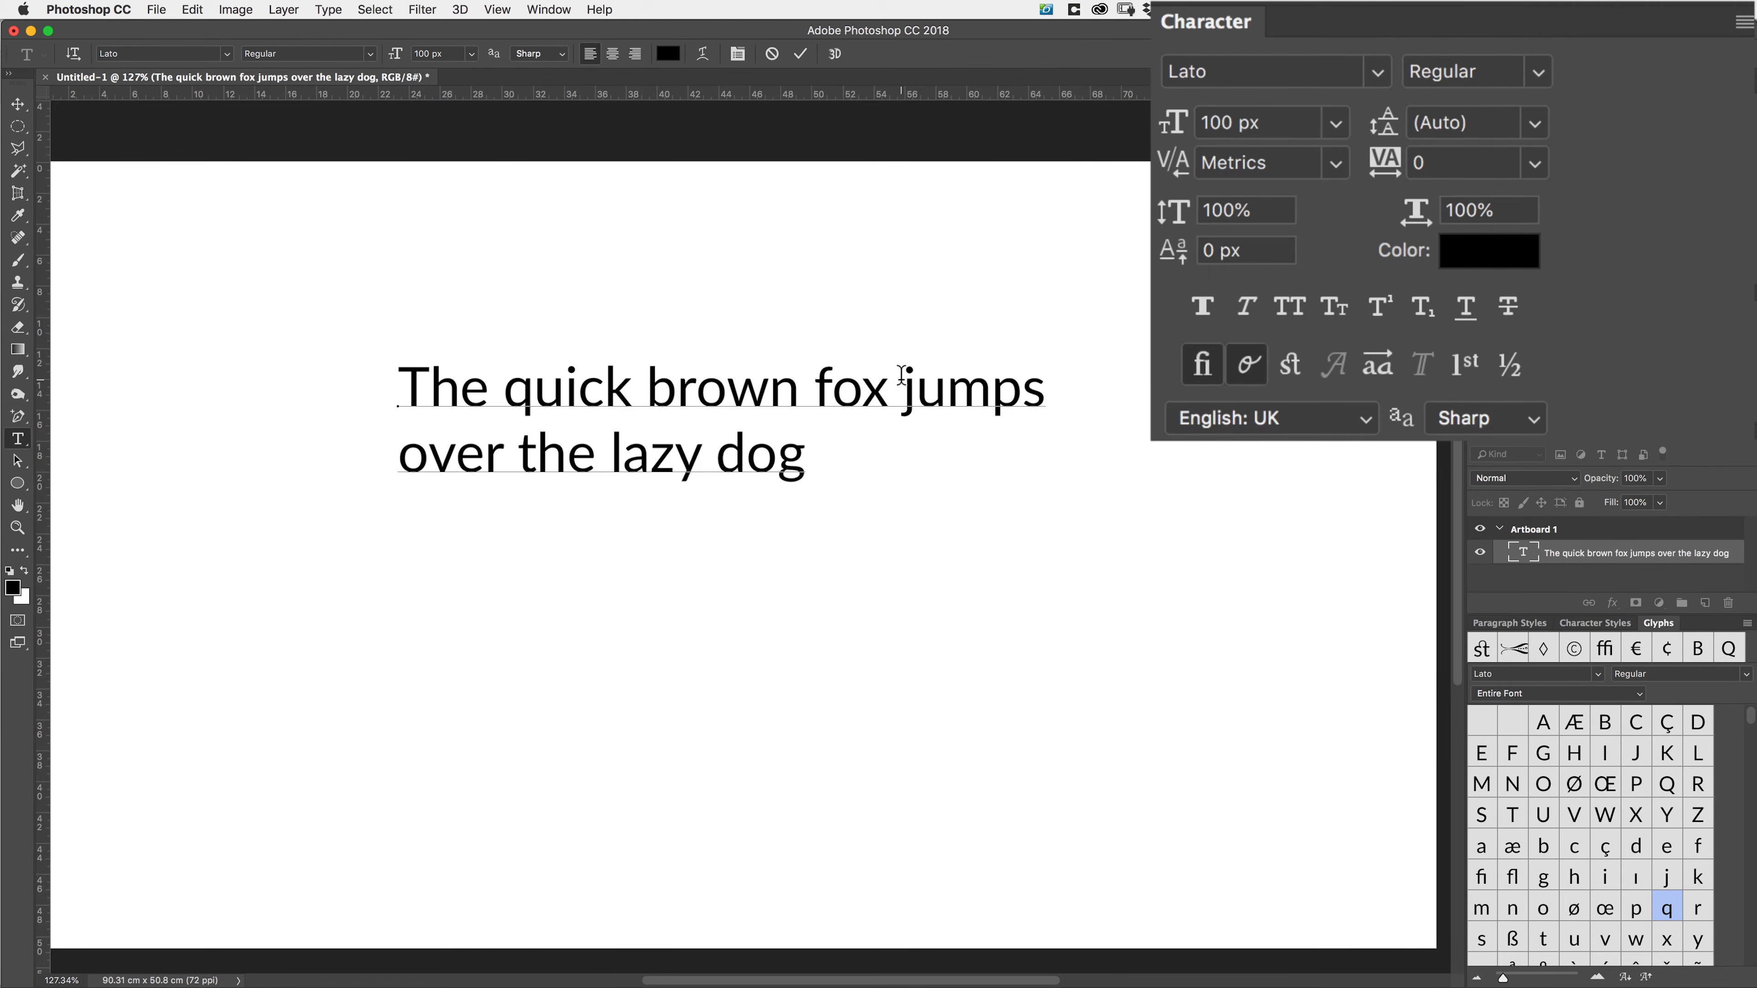
- Select all the text, try leading values of 179 px and 9 px, and return the leading to Auto
{"action": "key", "text": "super+a"}
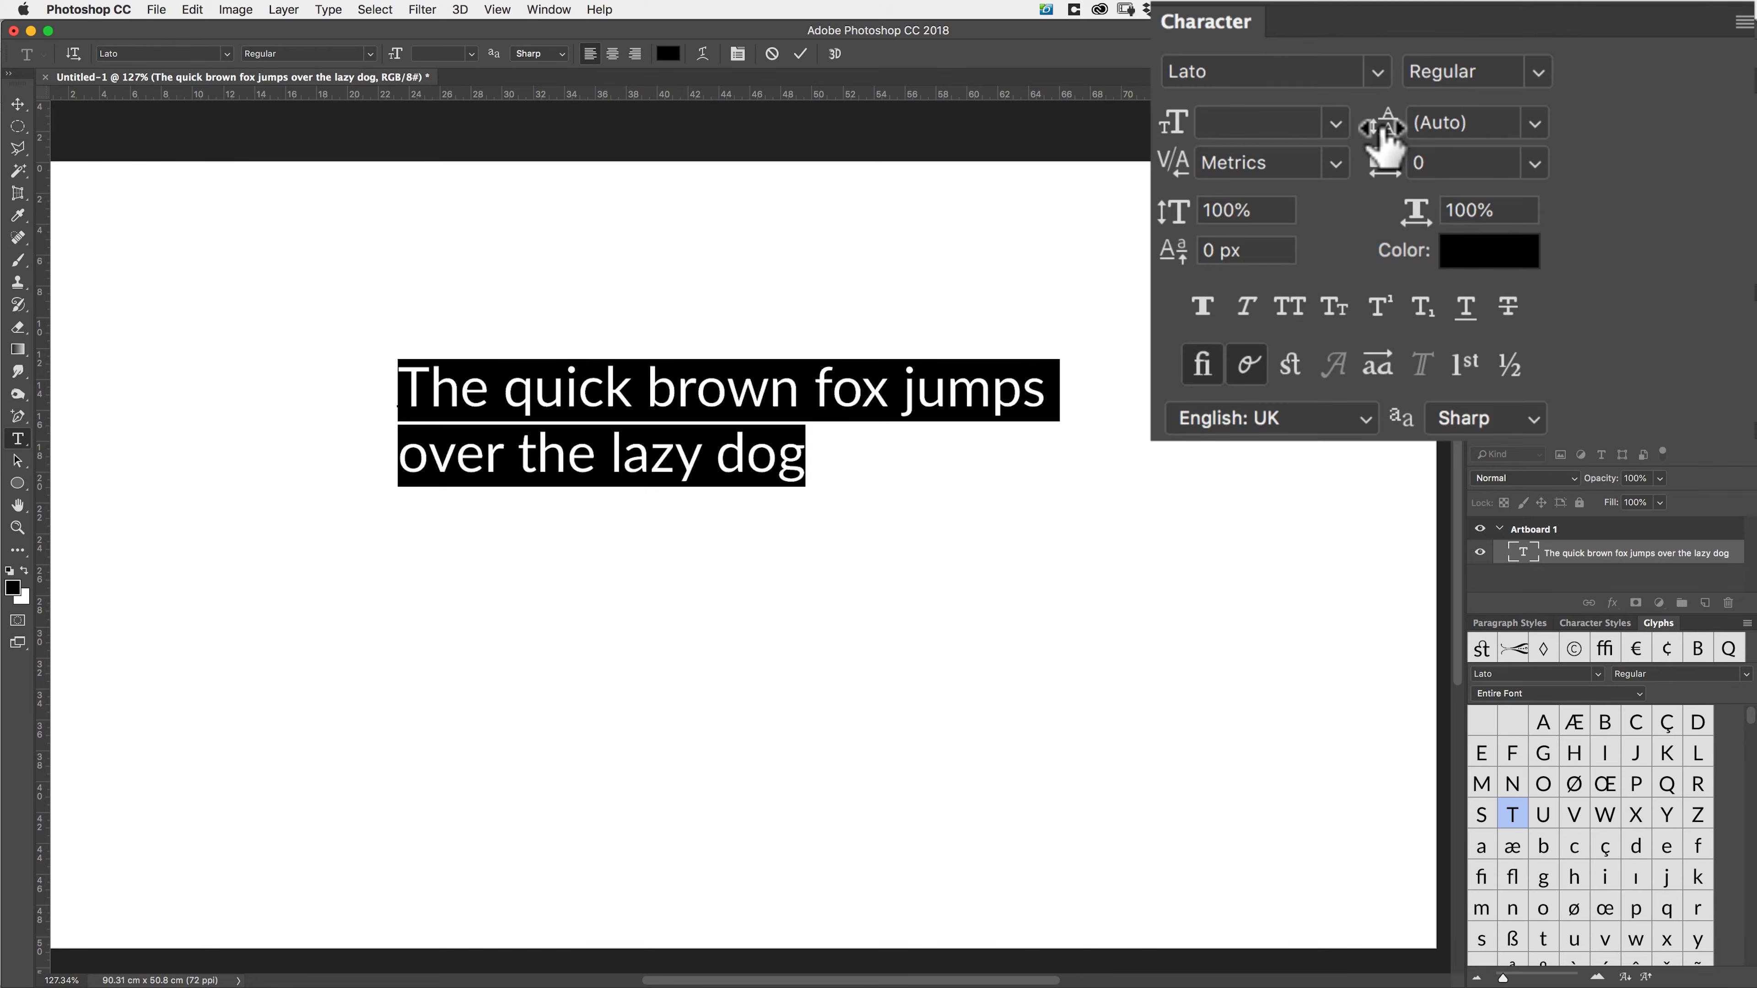
{"action": "left_click_drag", "start_coordinate": [1383, 132], "coordinate": [1491, 129]}
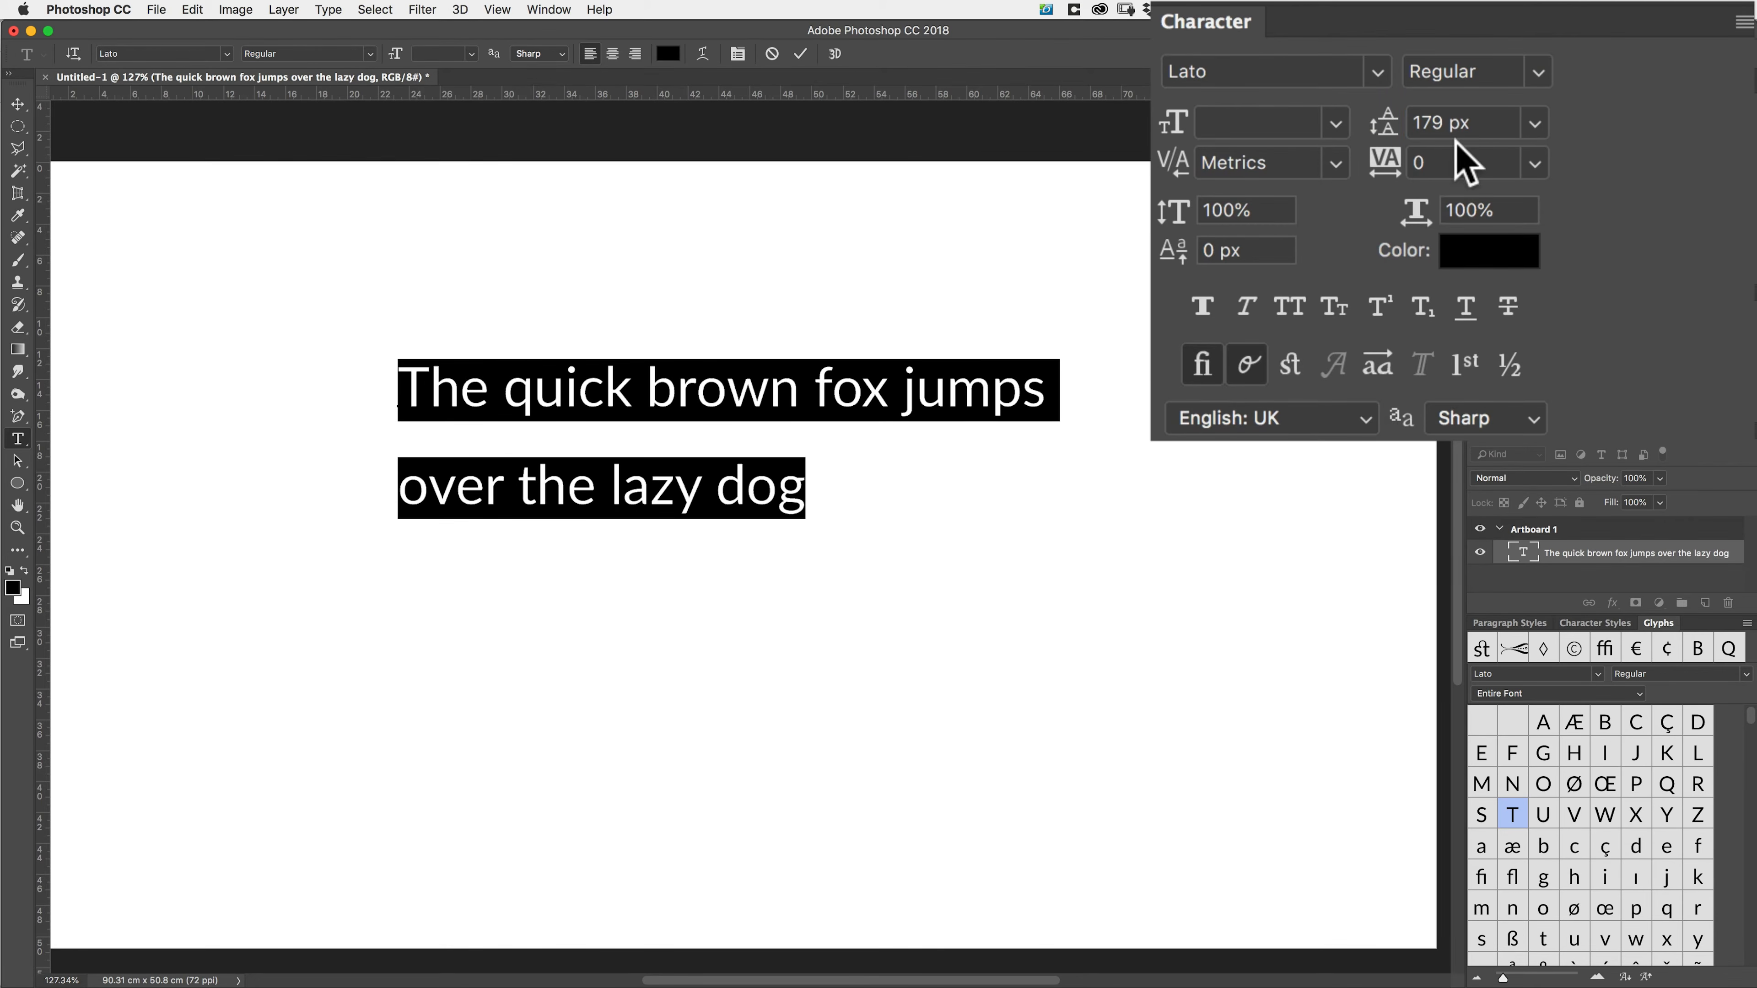
{"action": "left_click", "coordinate": [1533, 123]}
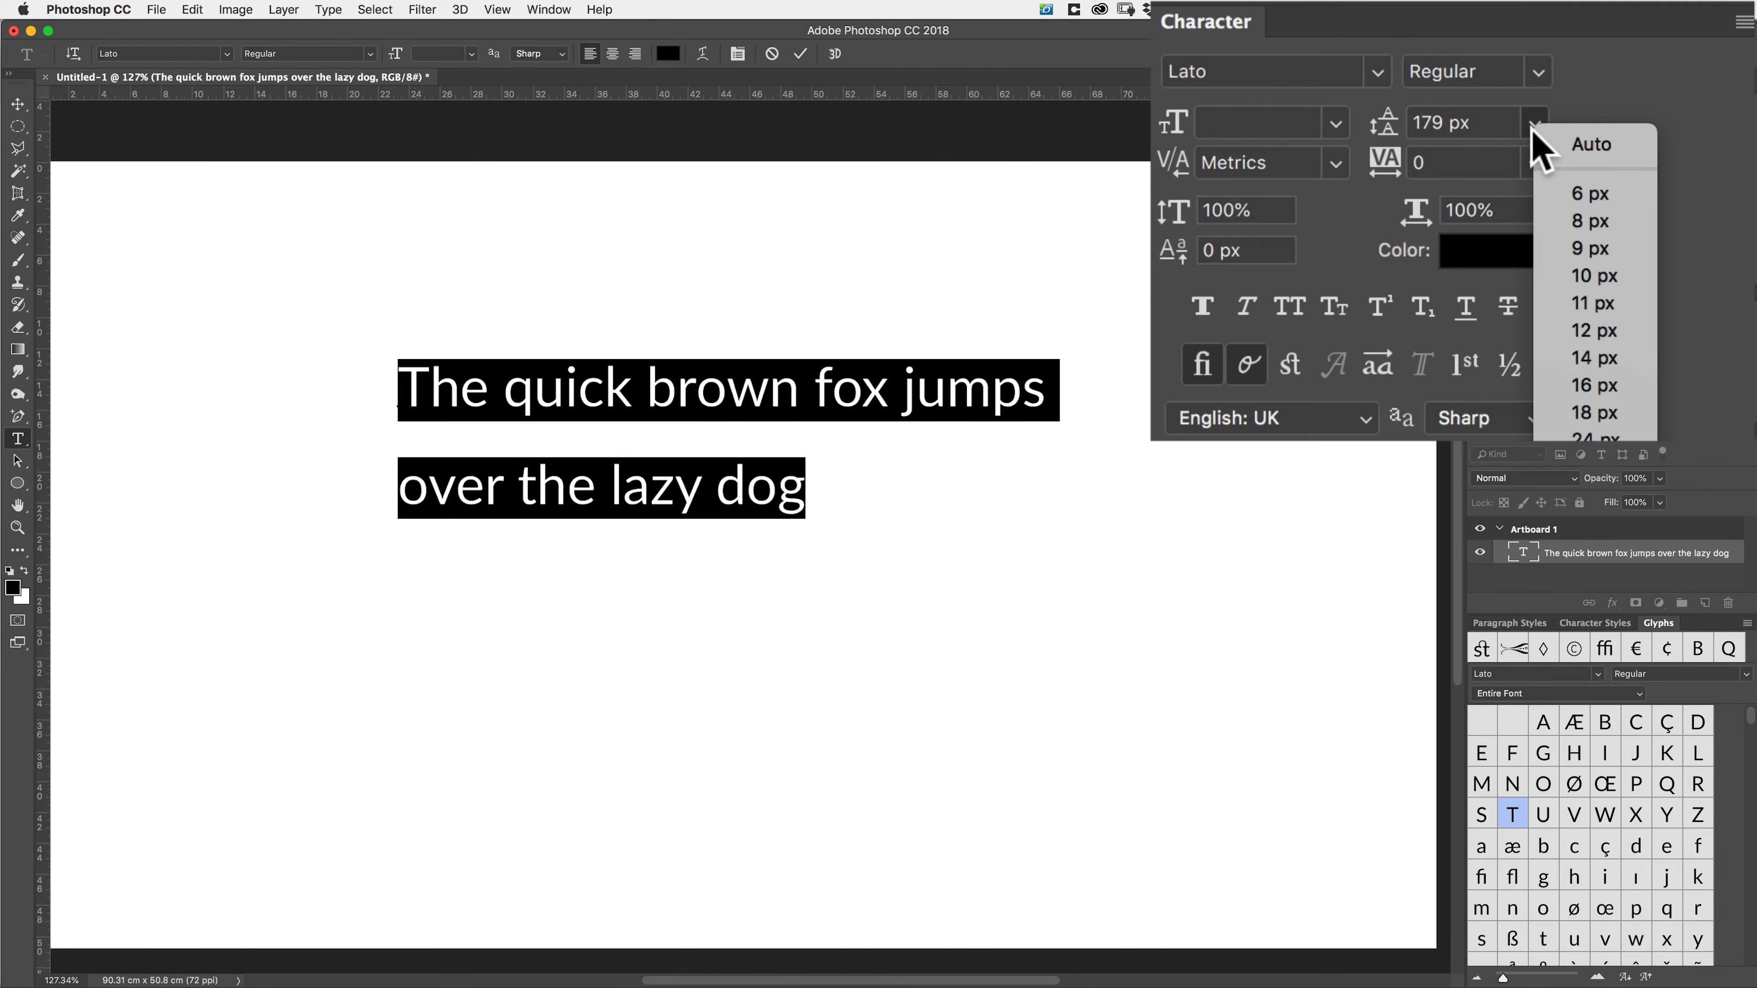
{"action": "left_click", "coordinate": [1531, 126]}
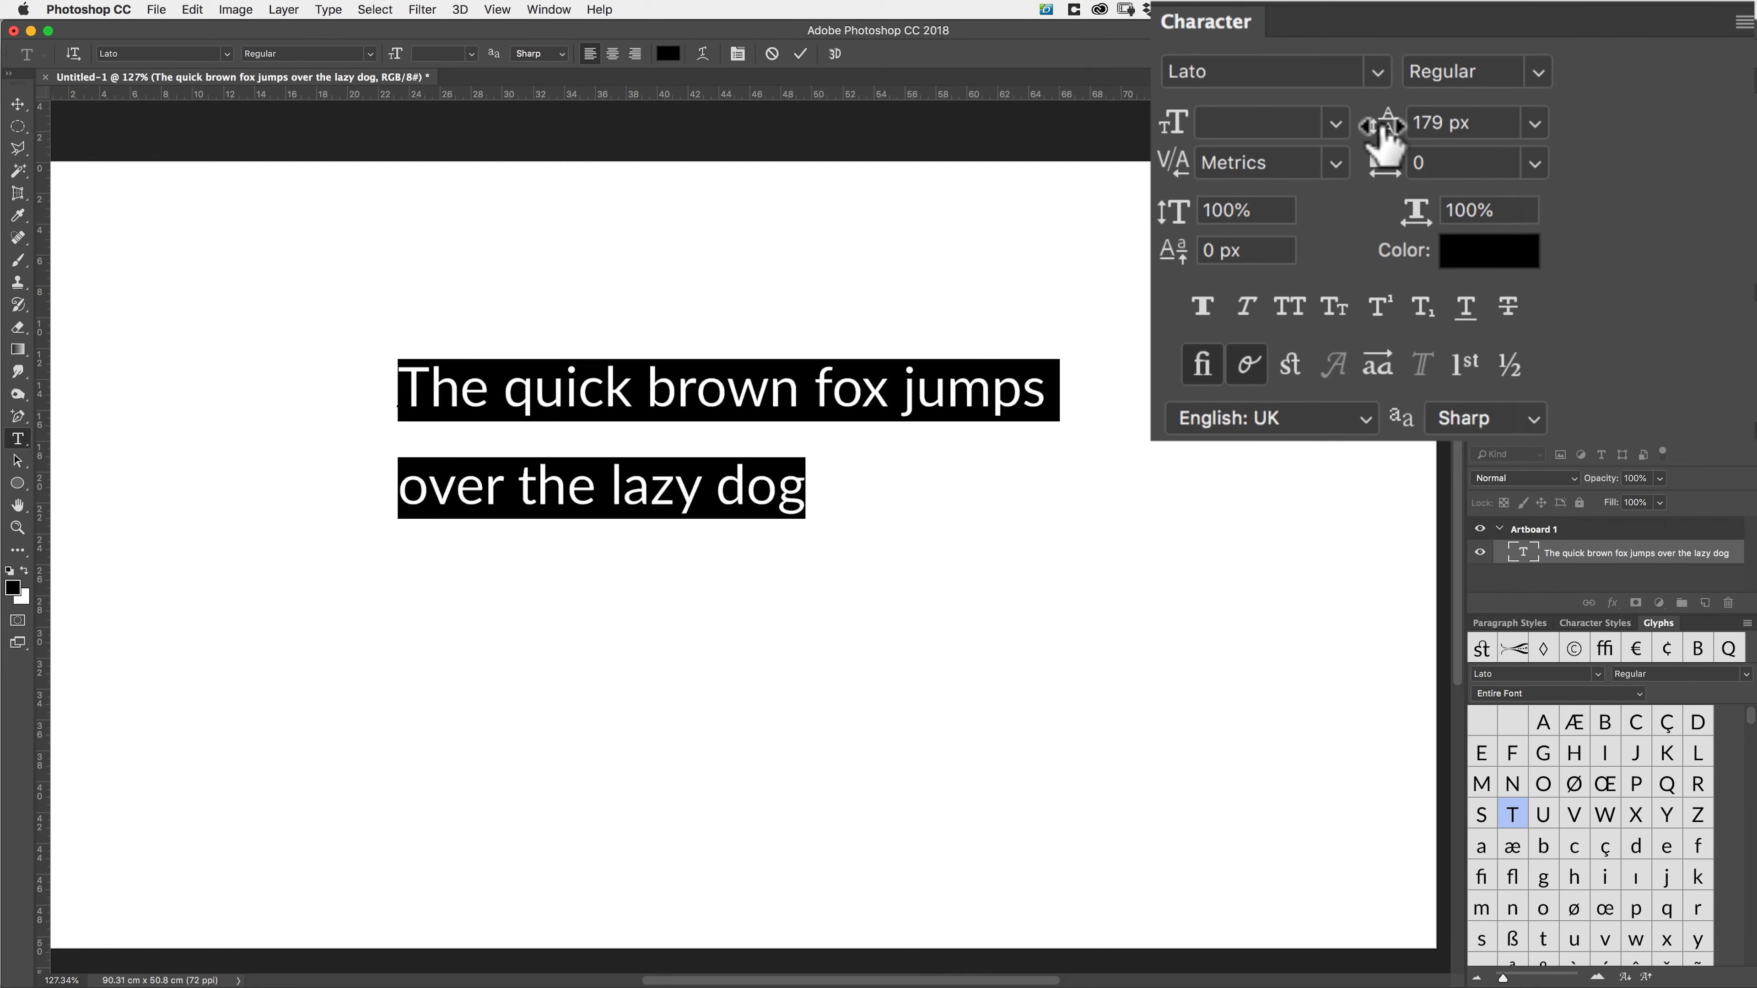
{"action": "left_click_drag", "start_coordinate": [1383, 131], "coordinate": [1141, 158]}
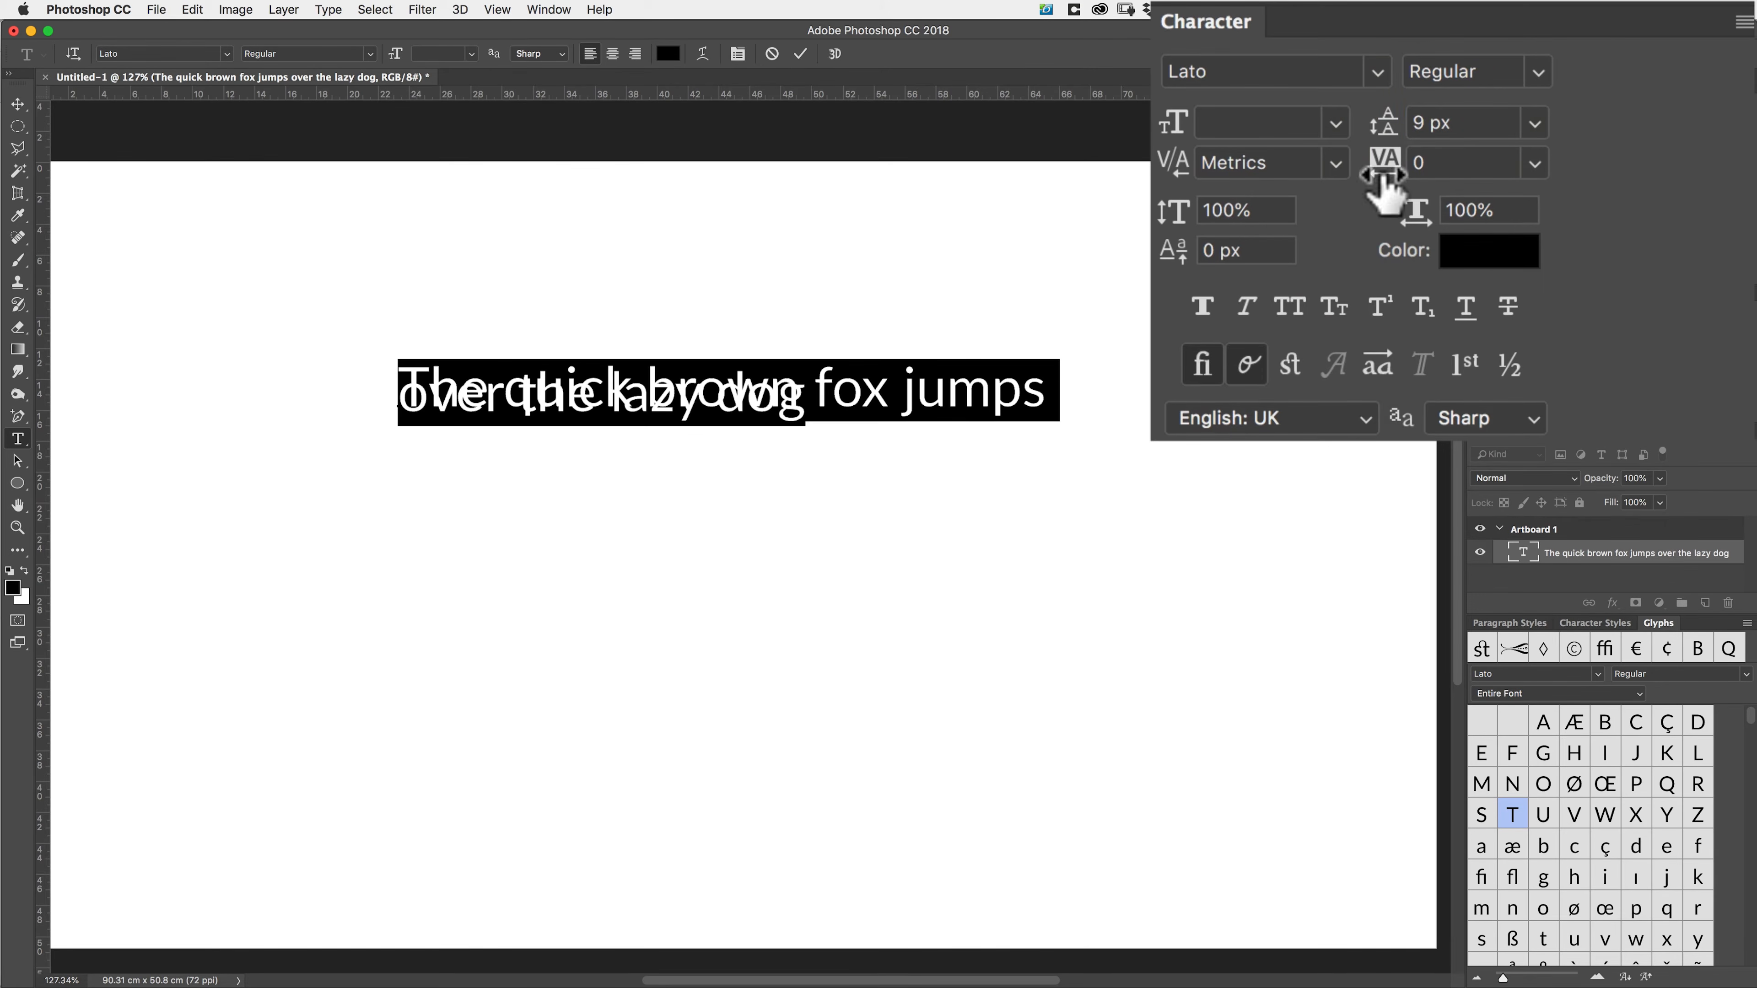
{"action": "left_click", "coordinate": [1534, 125]}
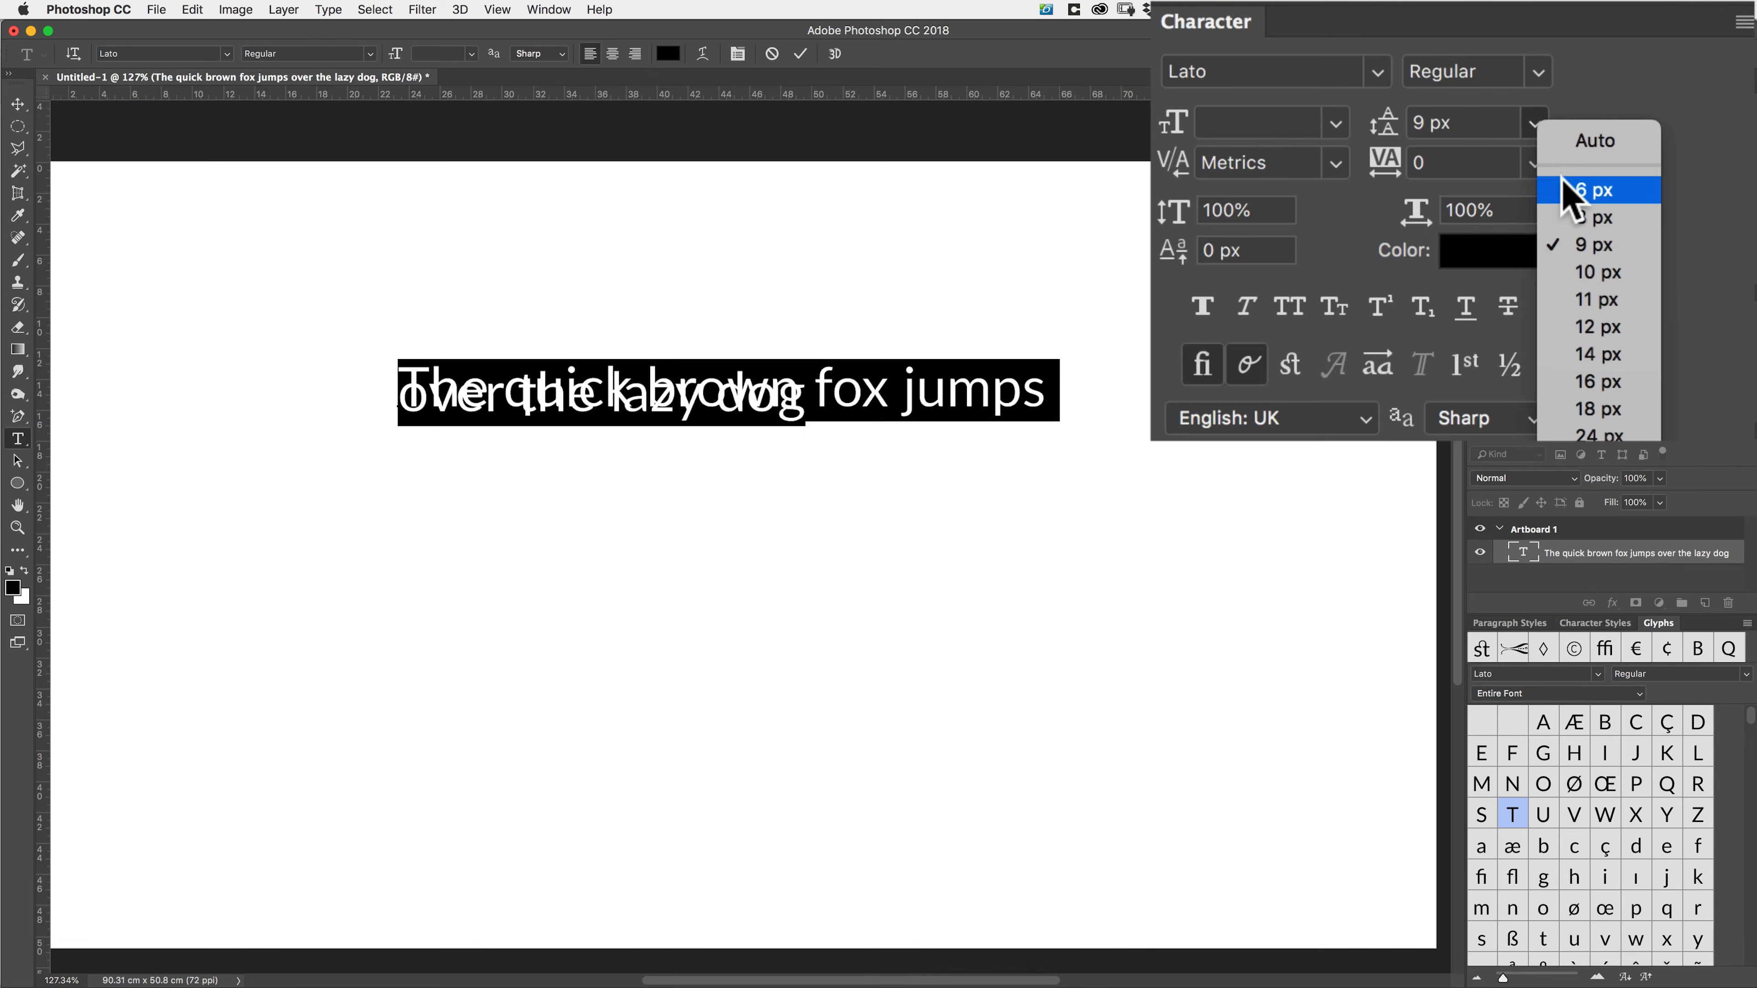
{"action": "left_click", "coordinate": [1579, 142]}
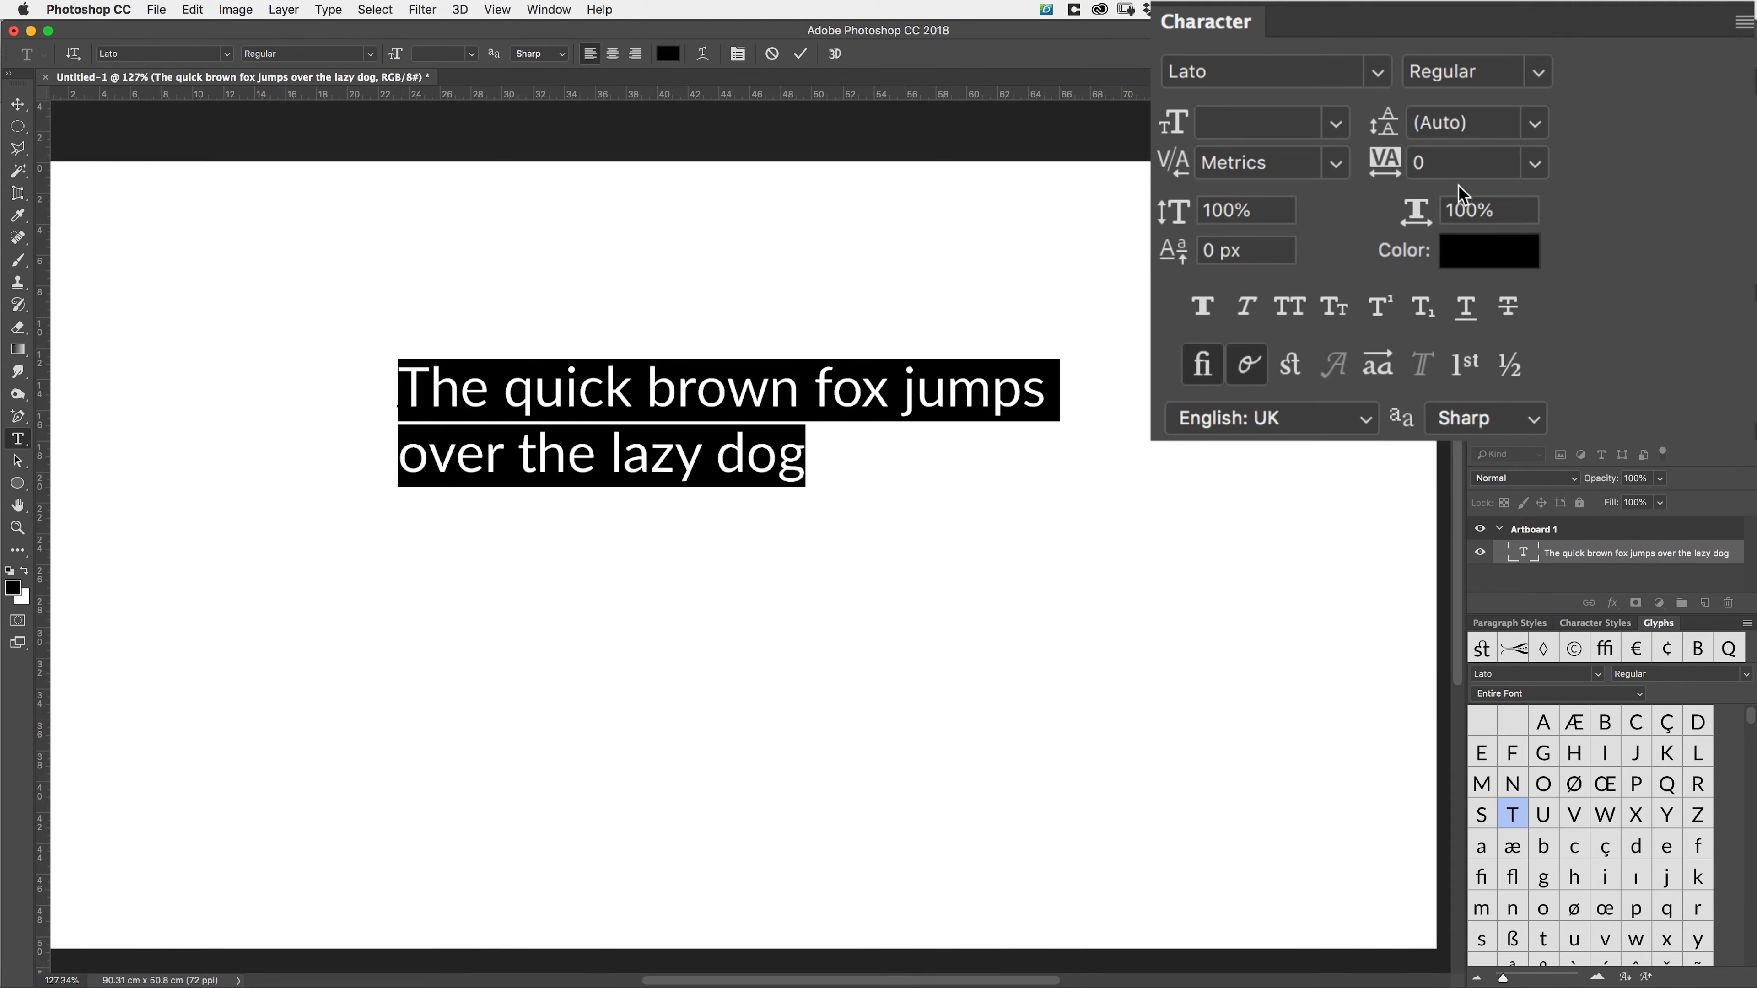
- Kern the gap between the "f" and "o" of "fox" to 660 and reset that kerning to 0
{"action": "left_click", "coordinate": [831, 400]}
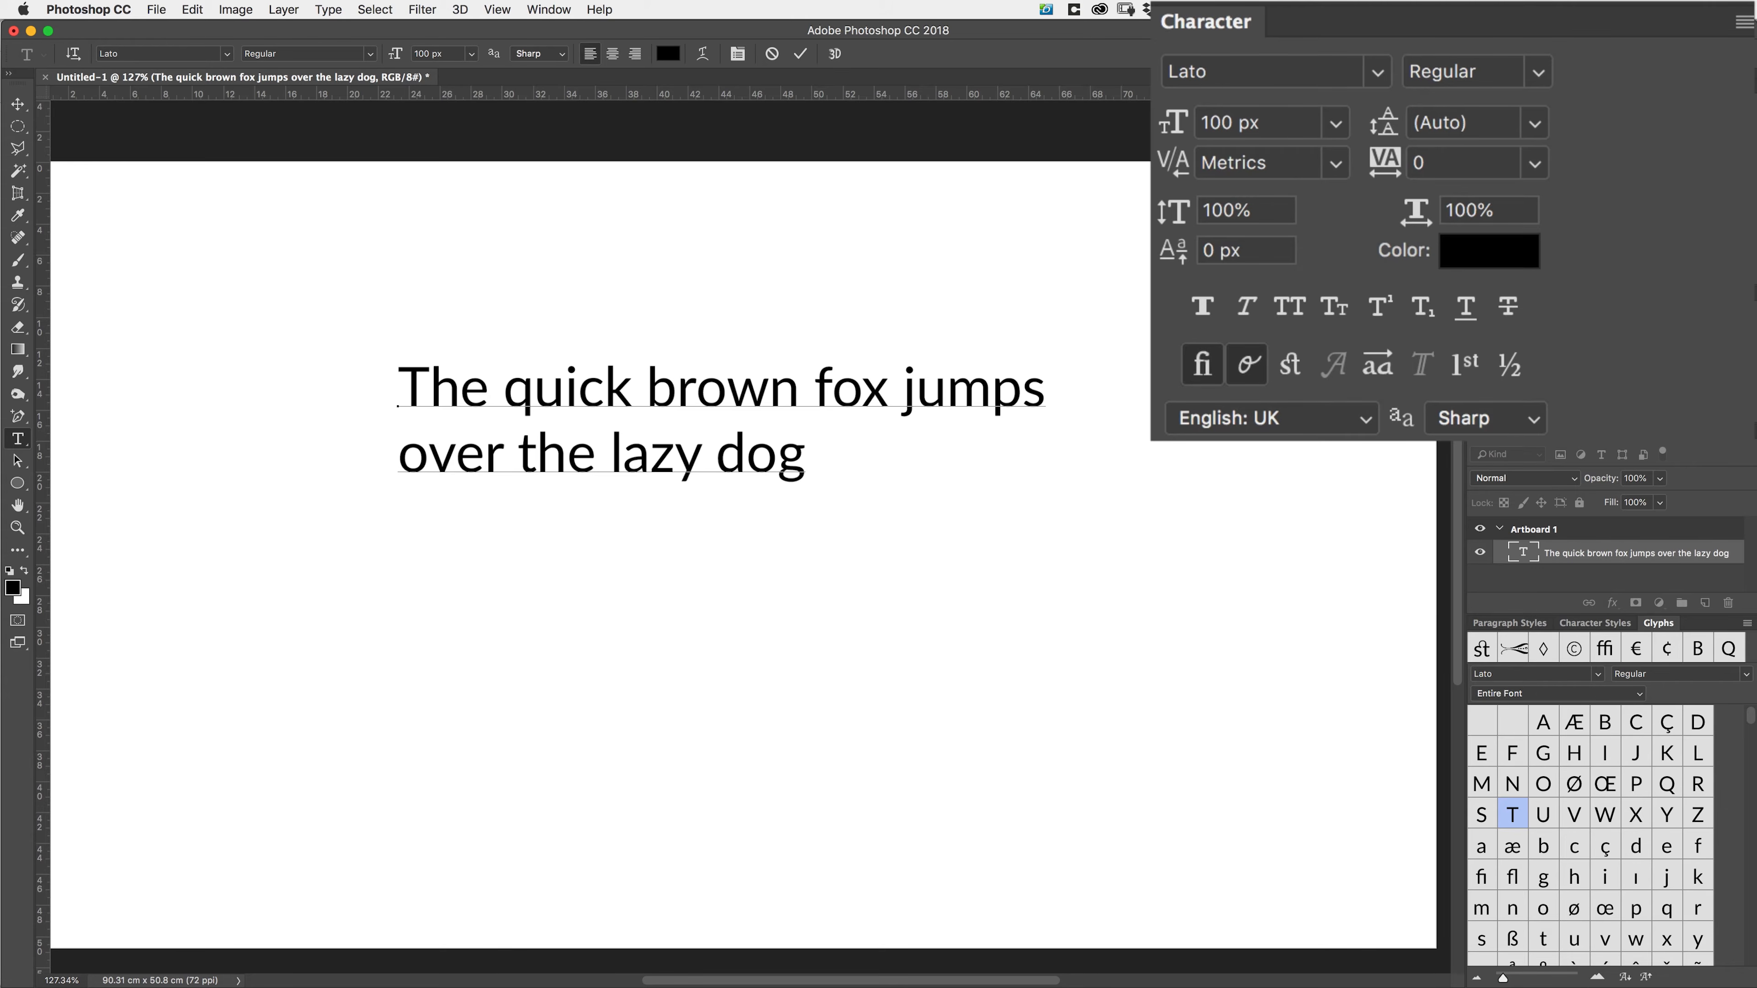
{"action": "left_click", "coordinate": [1339, 164]}
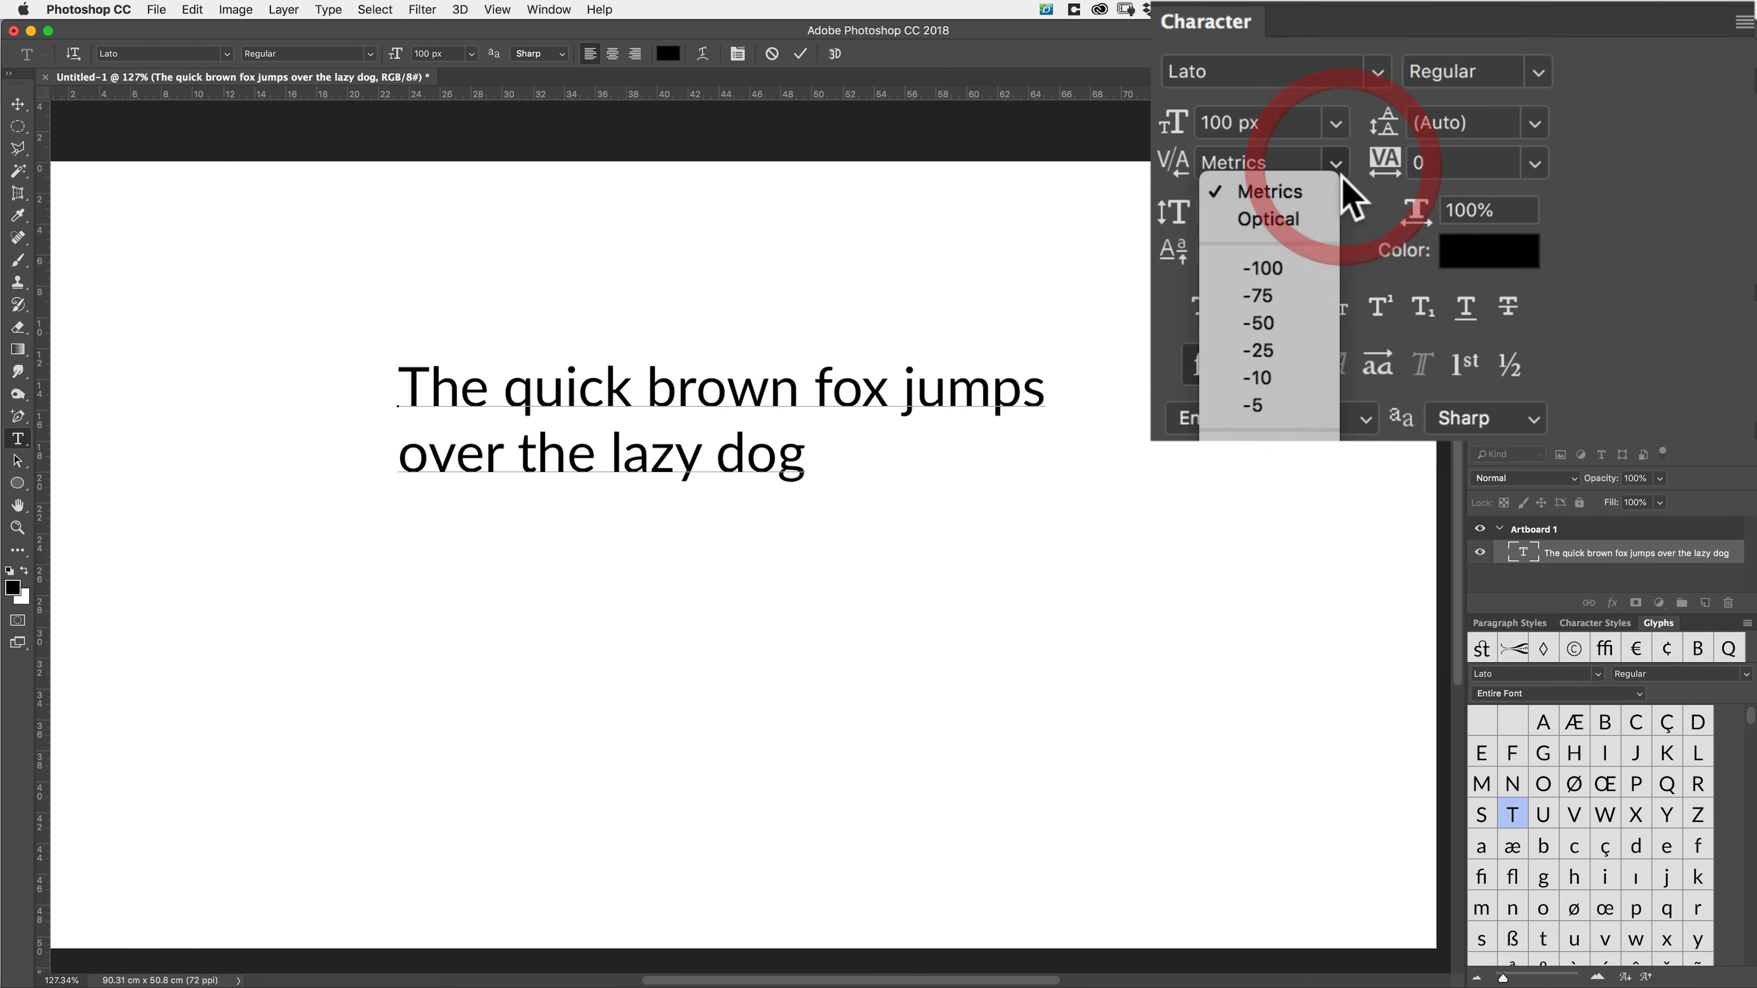
{"action": "left_click", "coordinate": [1348, 195]}
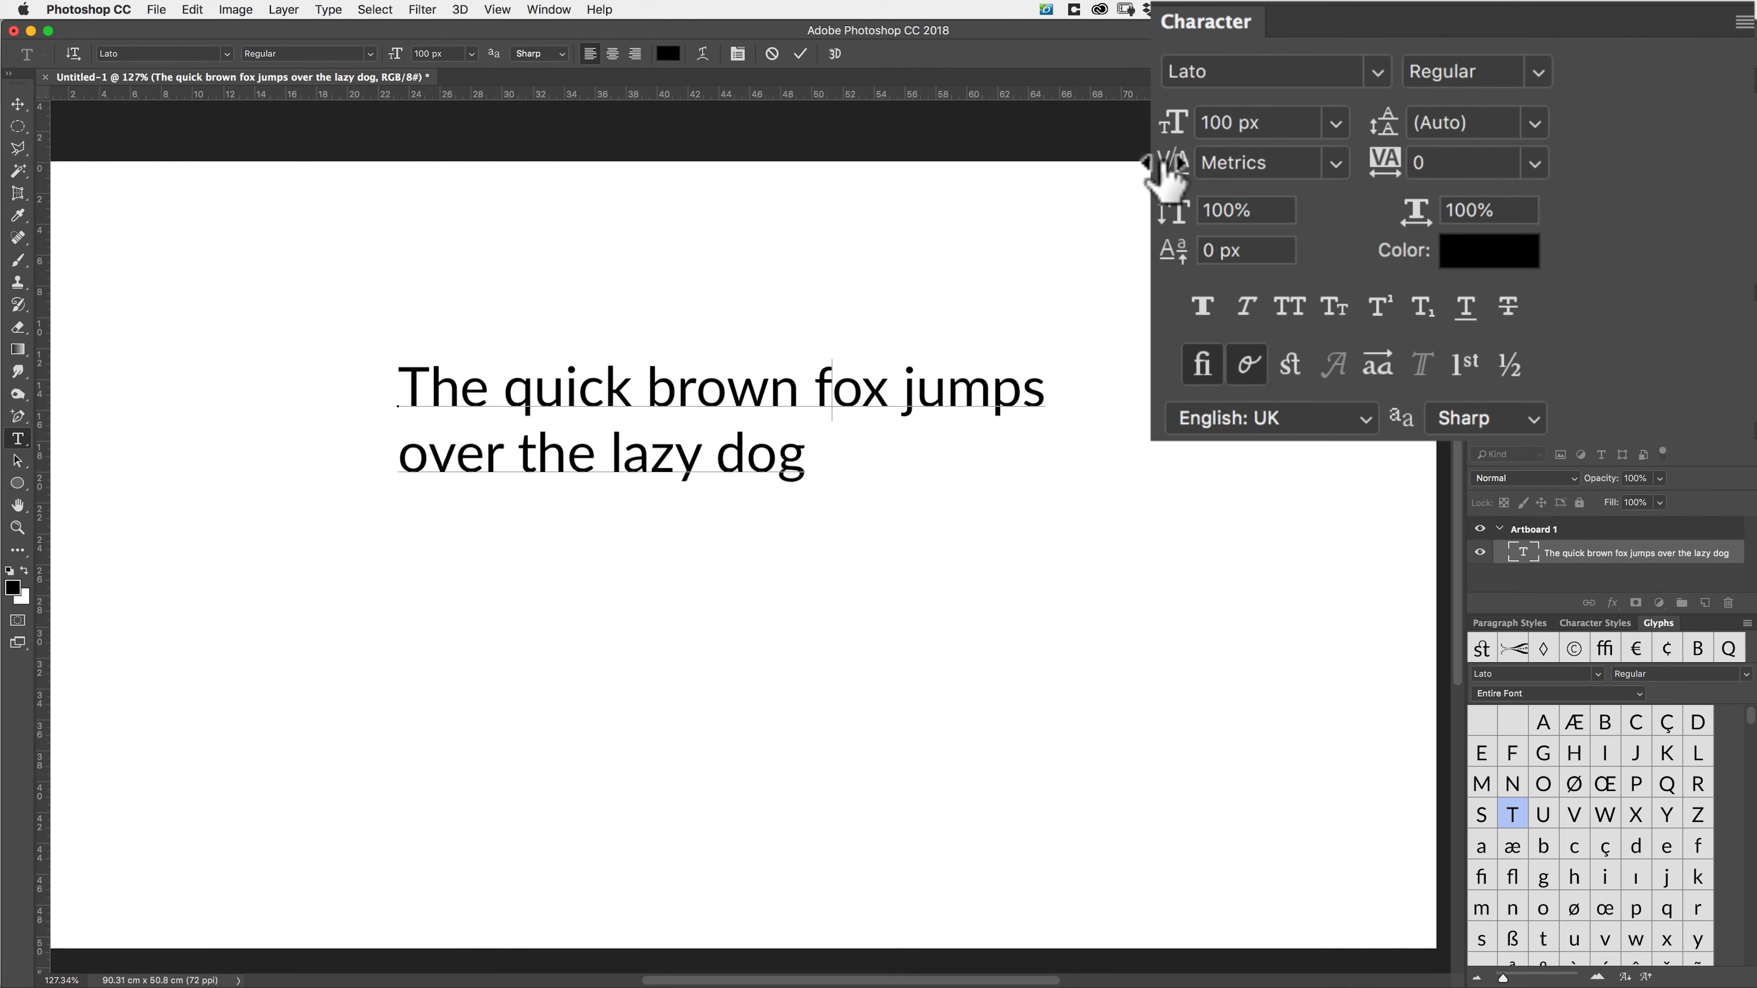
{"action": "left_click_drag", "start_coordinate": [1173, 162], "coordinate": [1281, 157]}
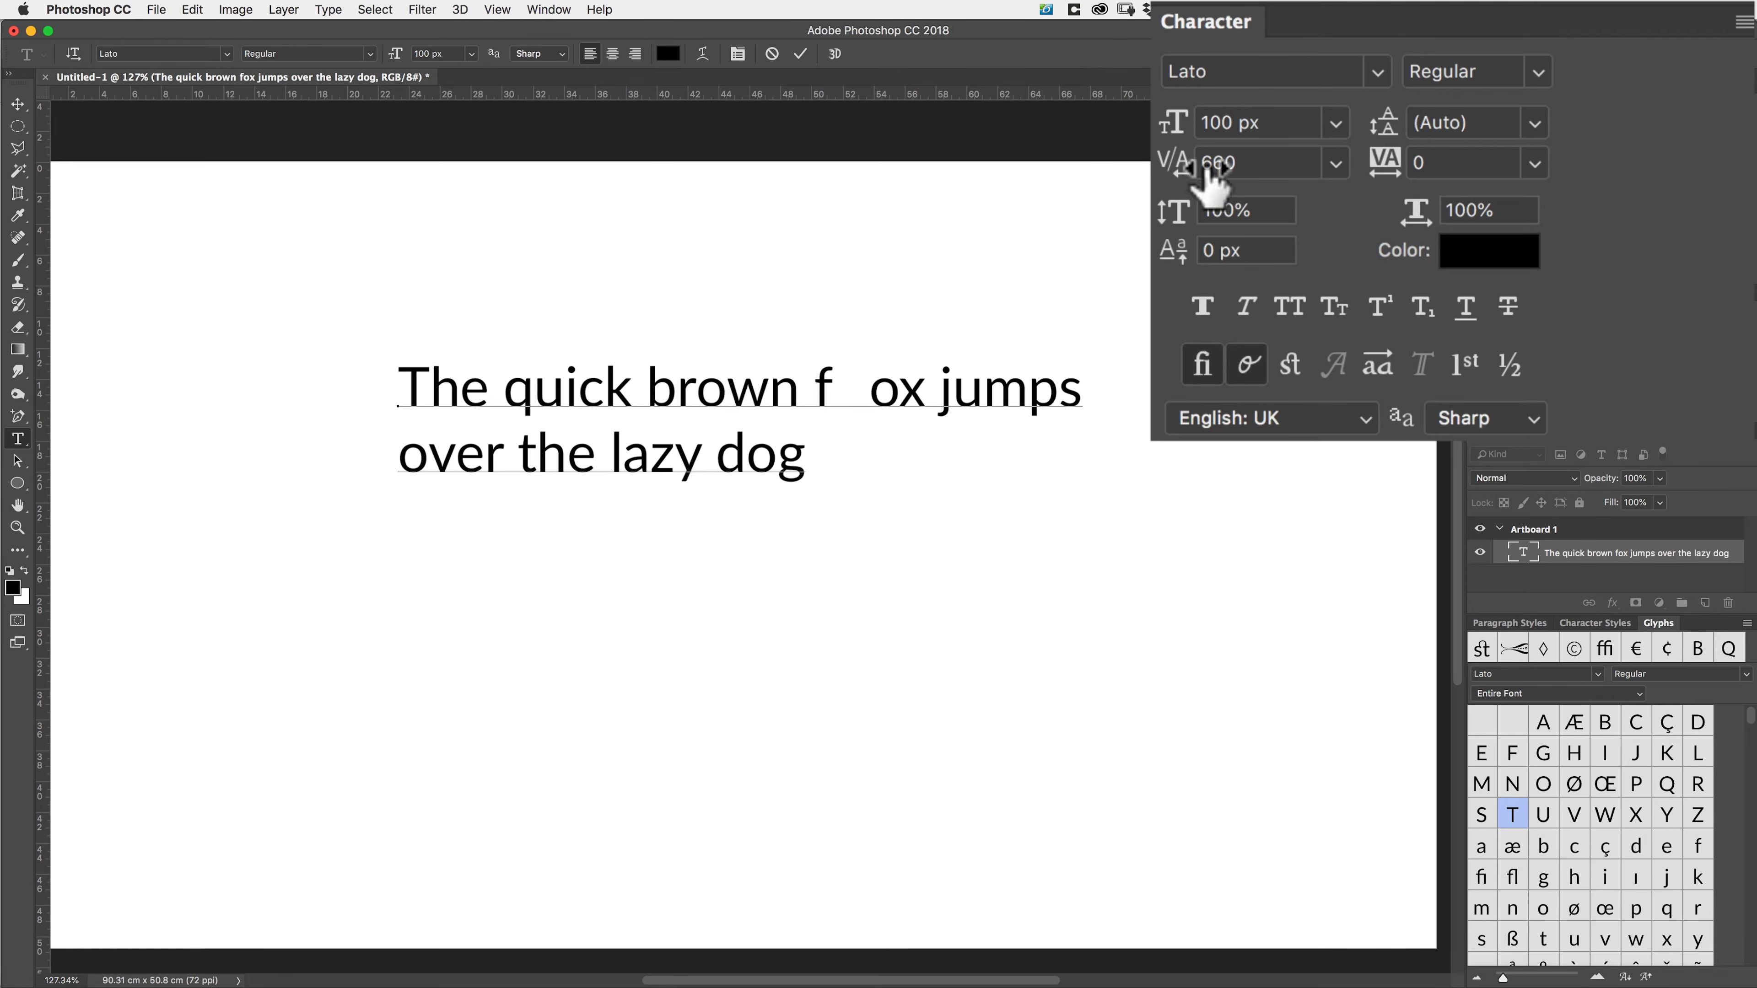
{"action": "left_click", "coordinate": [1335, 165]}
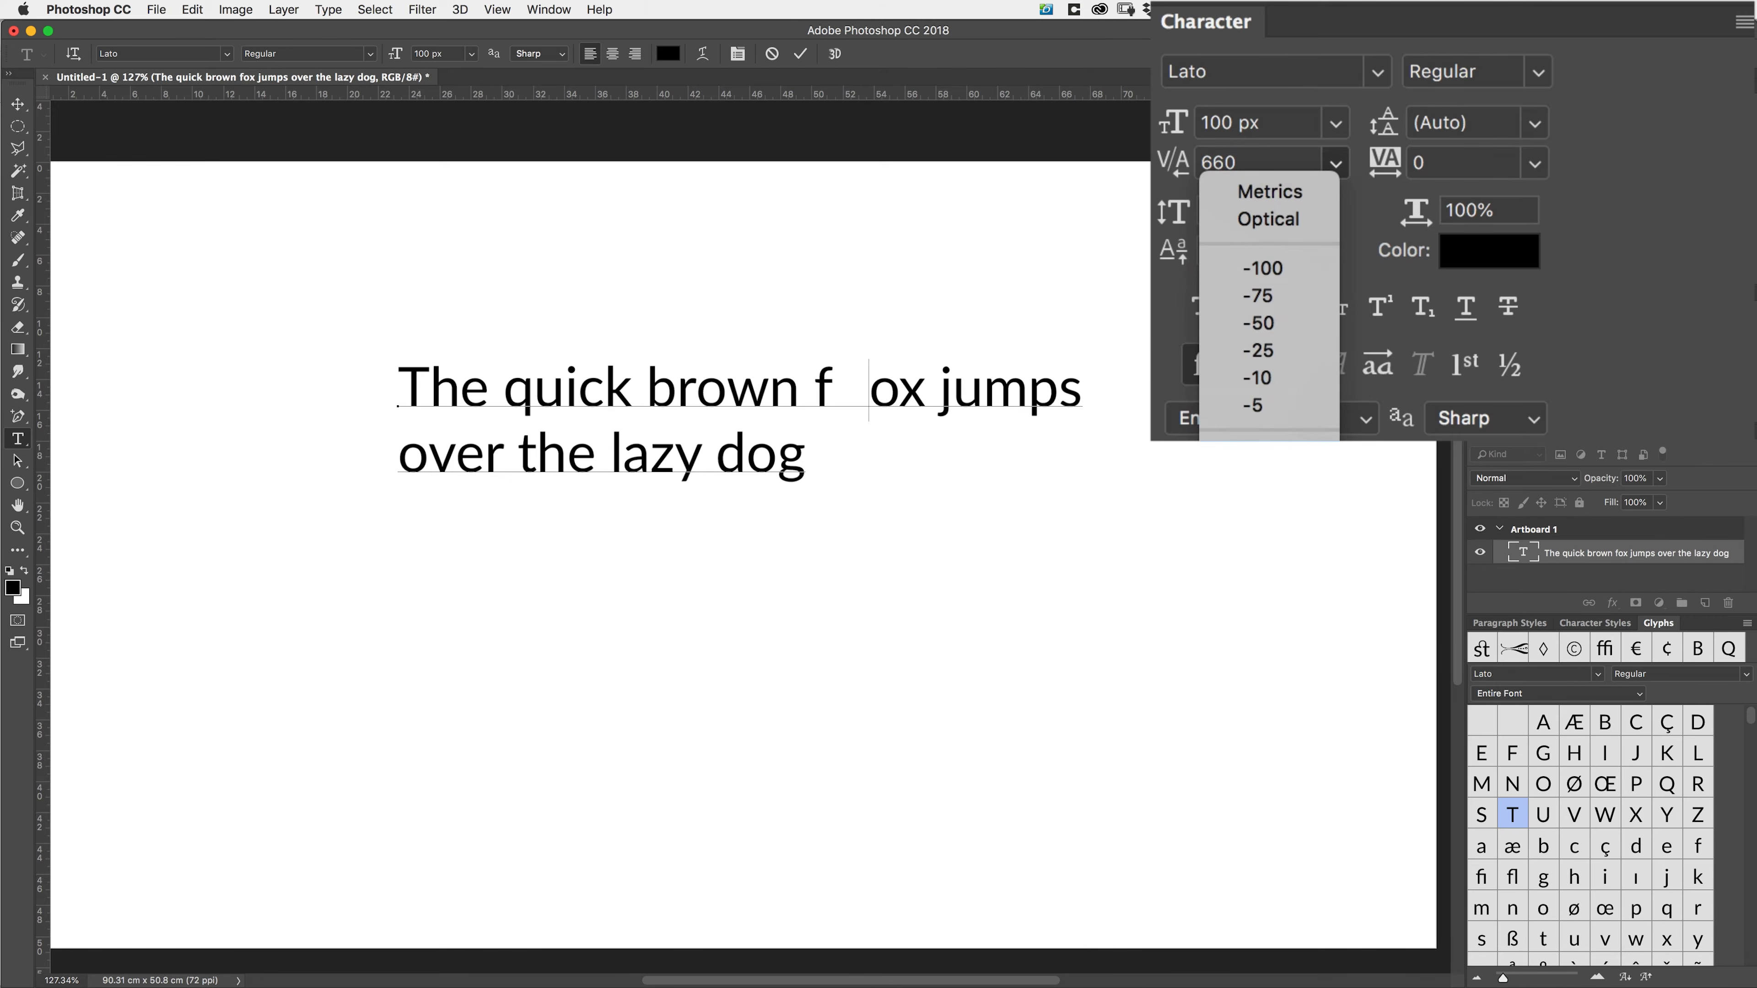
{"action": "left_click", "coordinate": [1270, 437]}
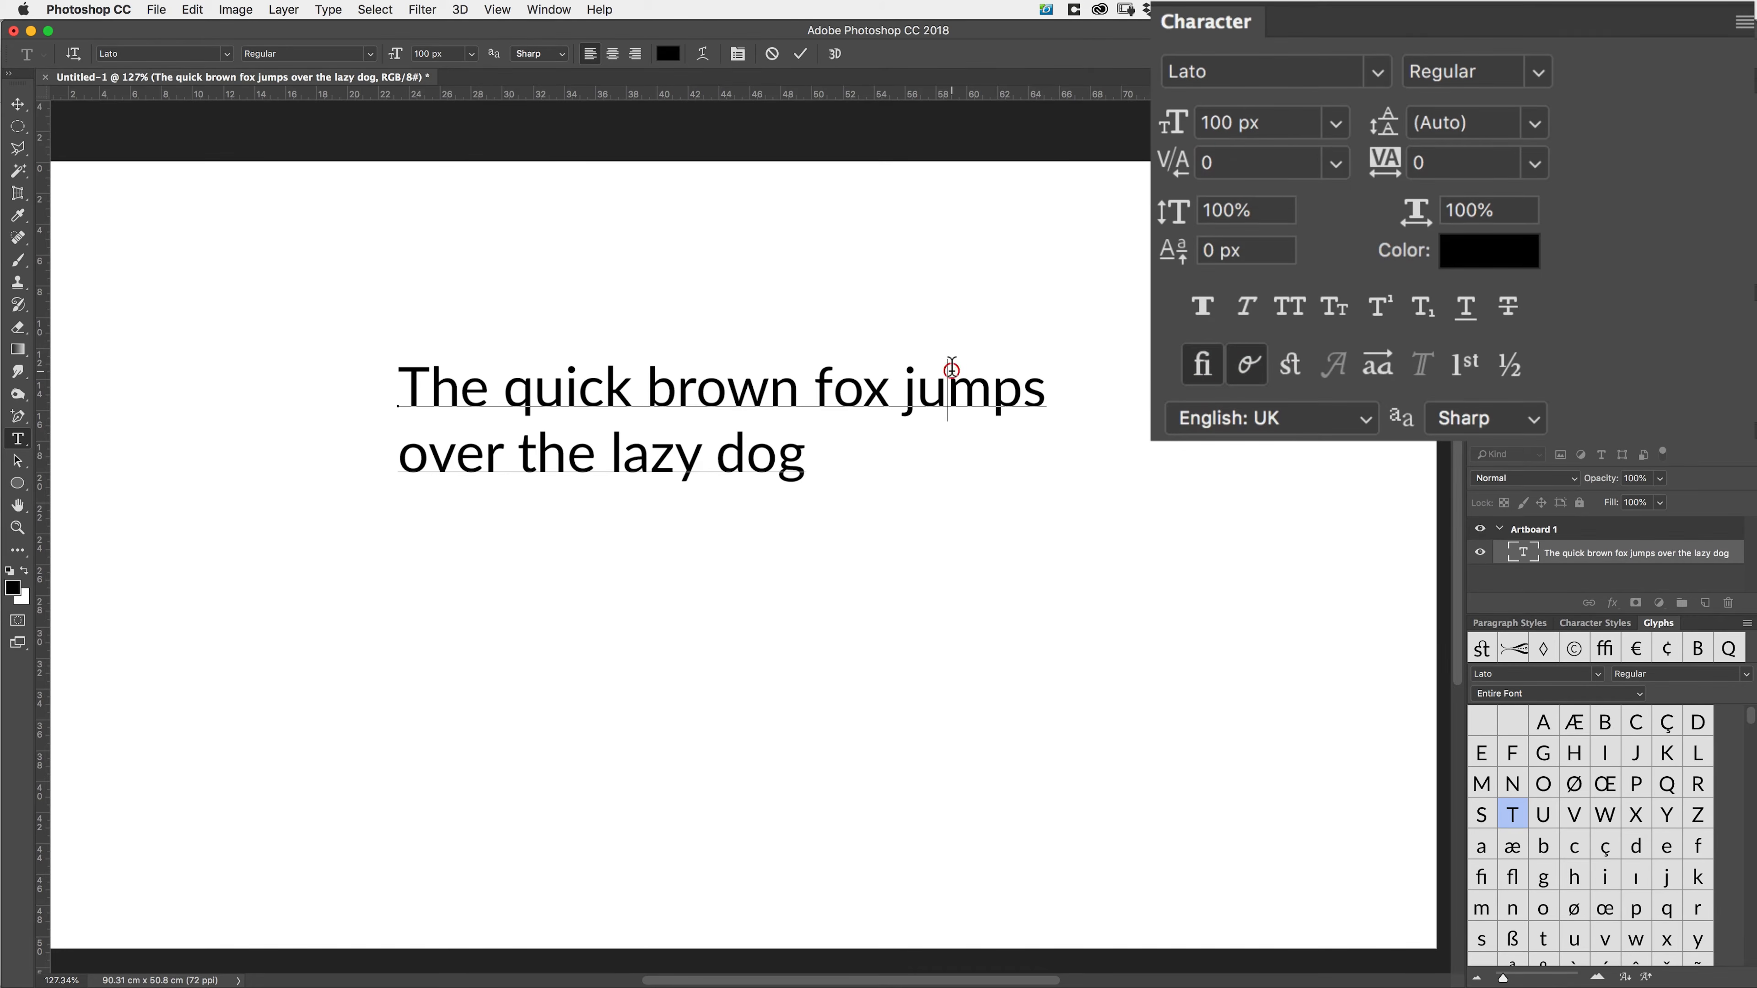
- Select the word "brown", set its tracking to 180 and return it to 0
{"action": "left_click", "coordinate": [949, 384]}
{"action": "left_click_drag", "start_coordinate": [649, 386], "coordinate": [797, 386]}
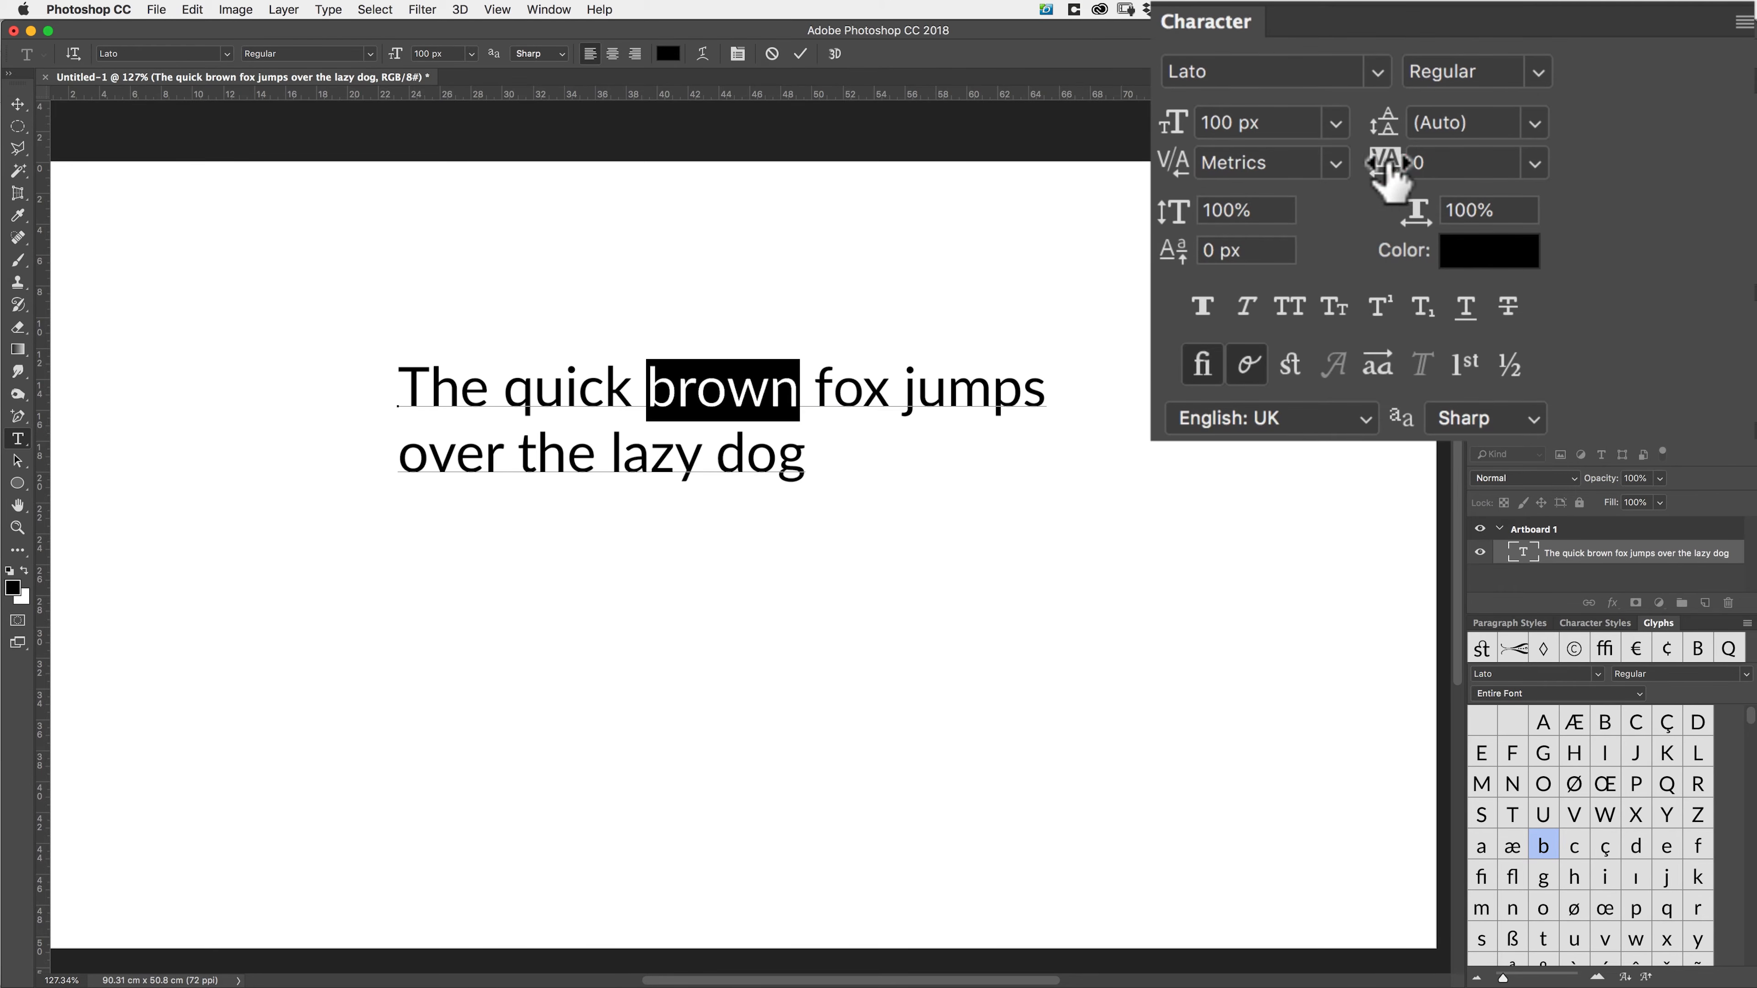
{"action": "mouse_move", "coordinate": [1382, 164]}
{"action": "left_mouse_down"}
{"action": "mouse_move", "coordinate": [1550, 151]}
{"action": "mouse_move", "coordinate": [1403, 165]}
{"action": "left_mouse_up"}
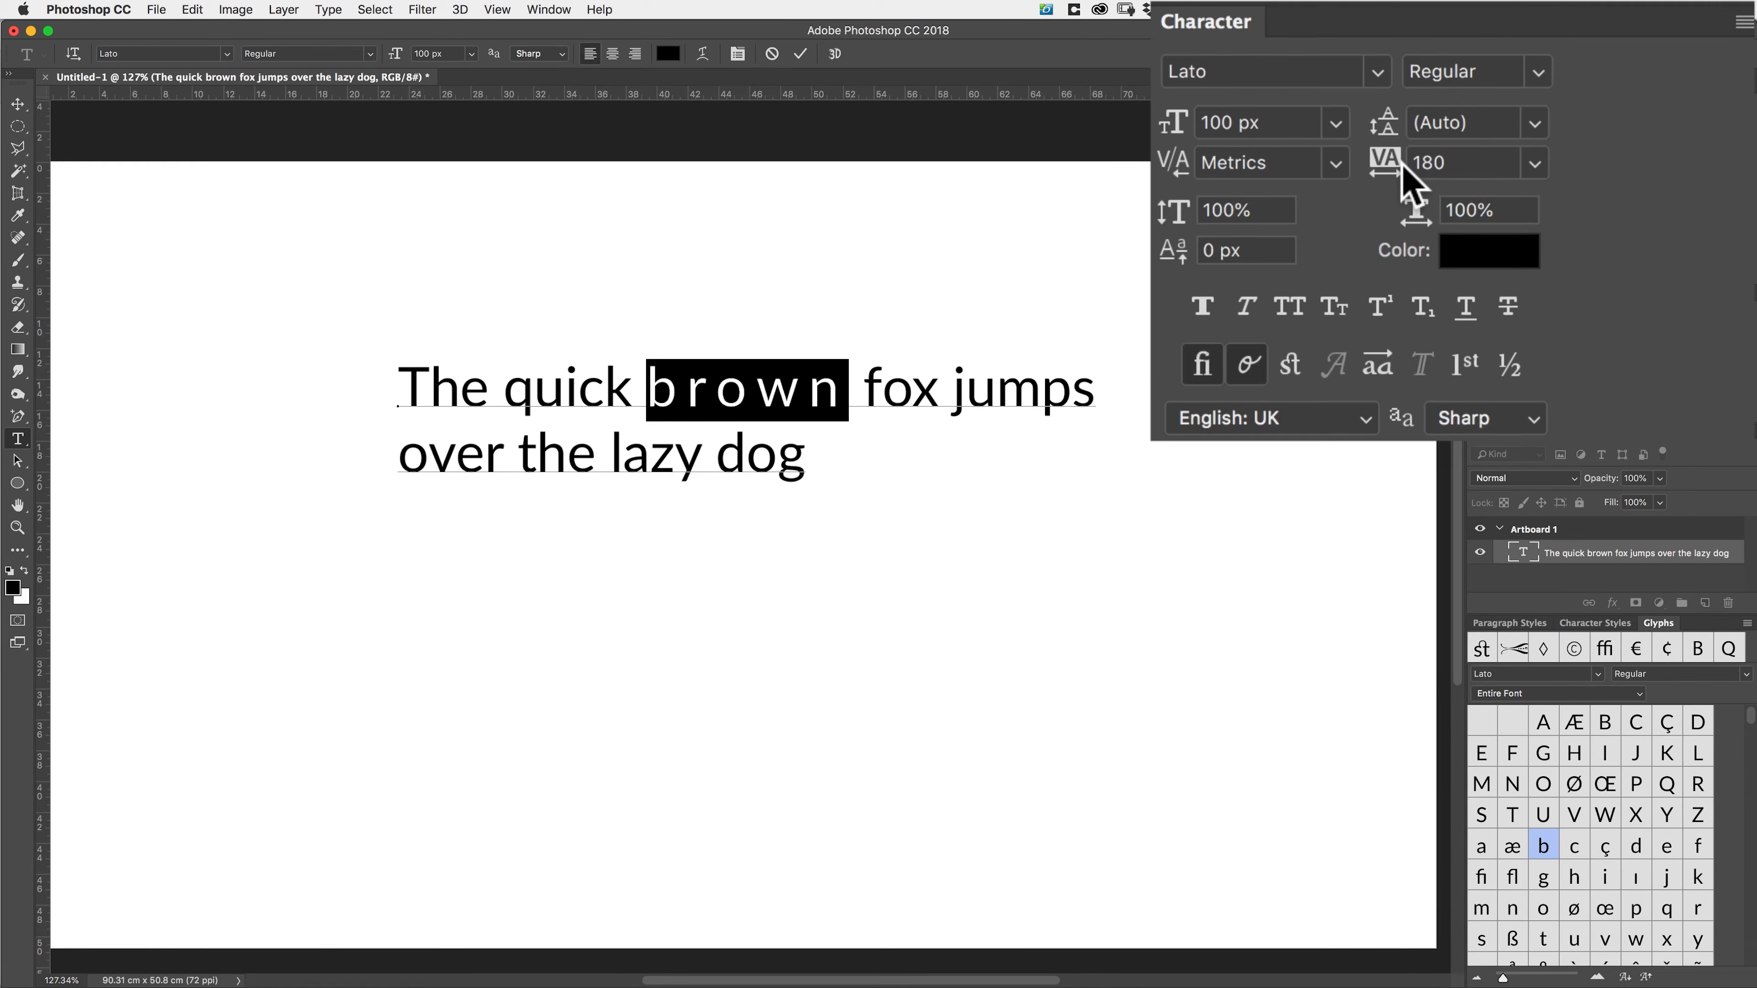
{"action": "left_click", "coordinate": [1537, 166]}
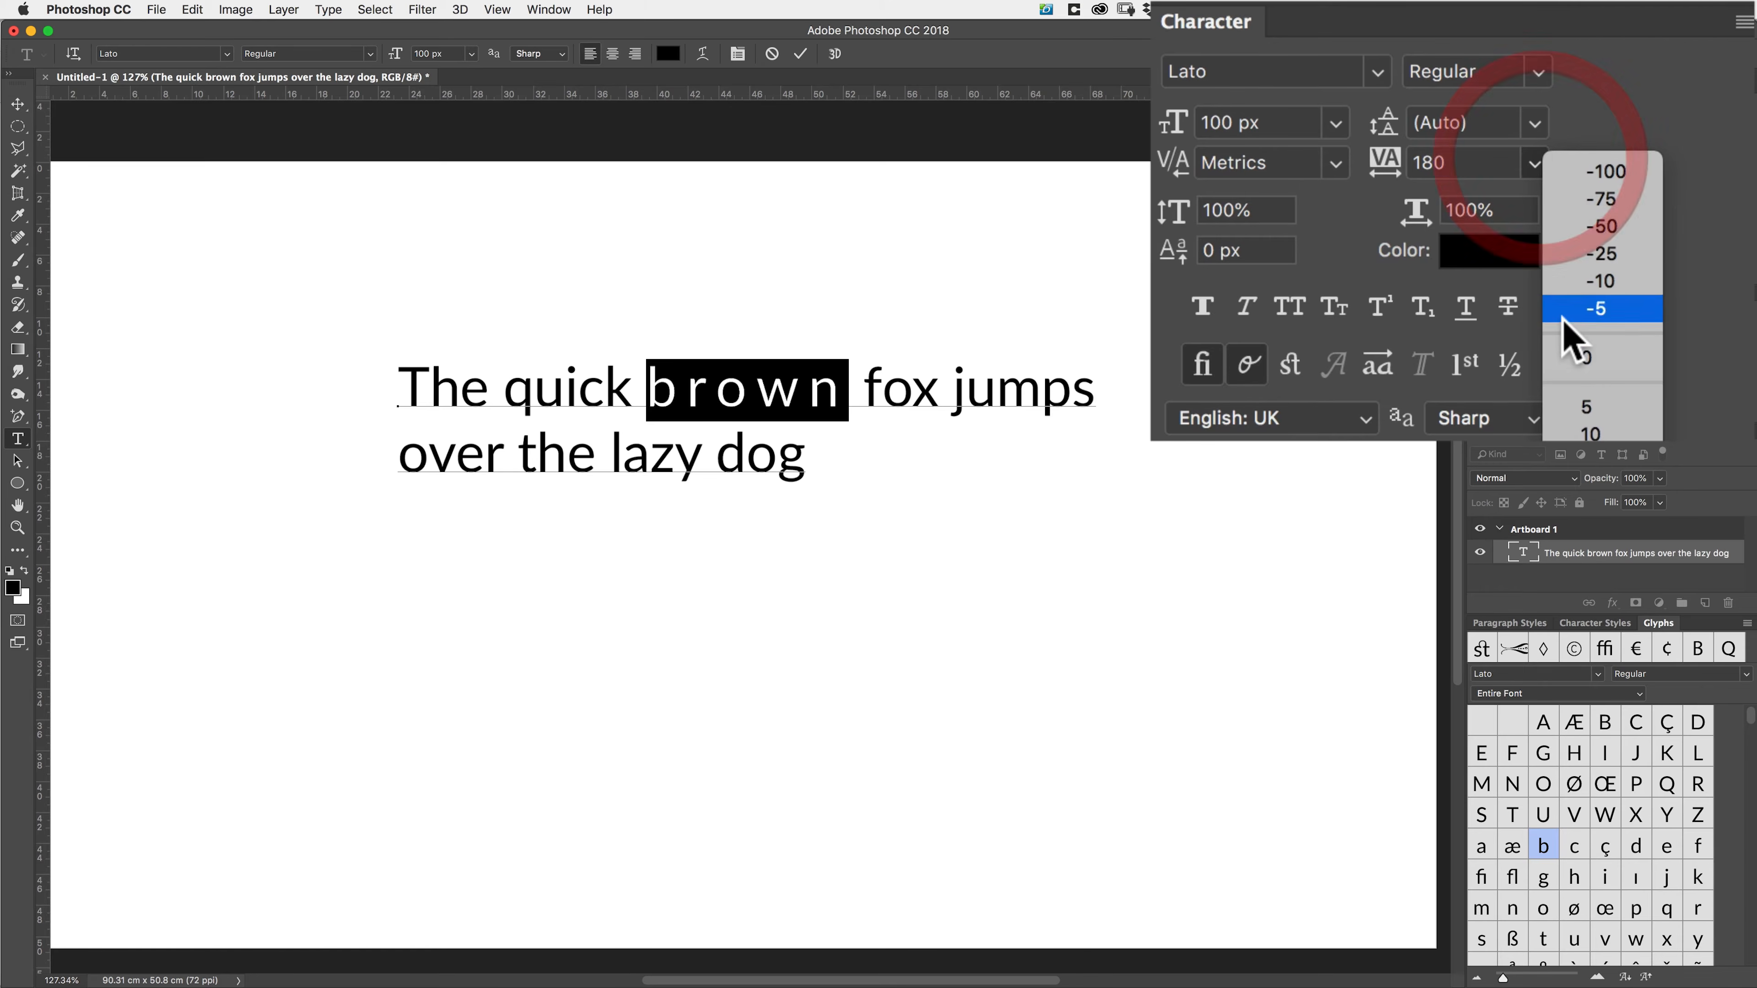
{"action": "left_click", "coordinate": [1583, 354]}
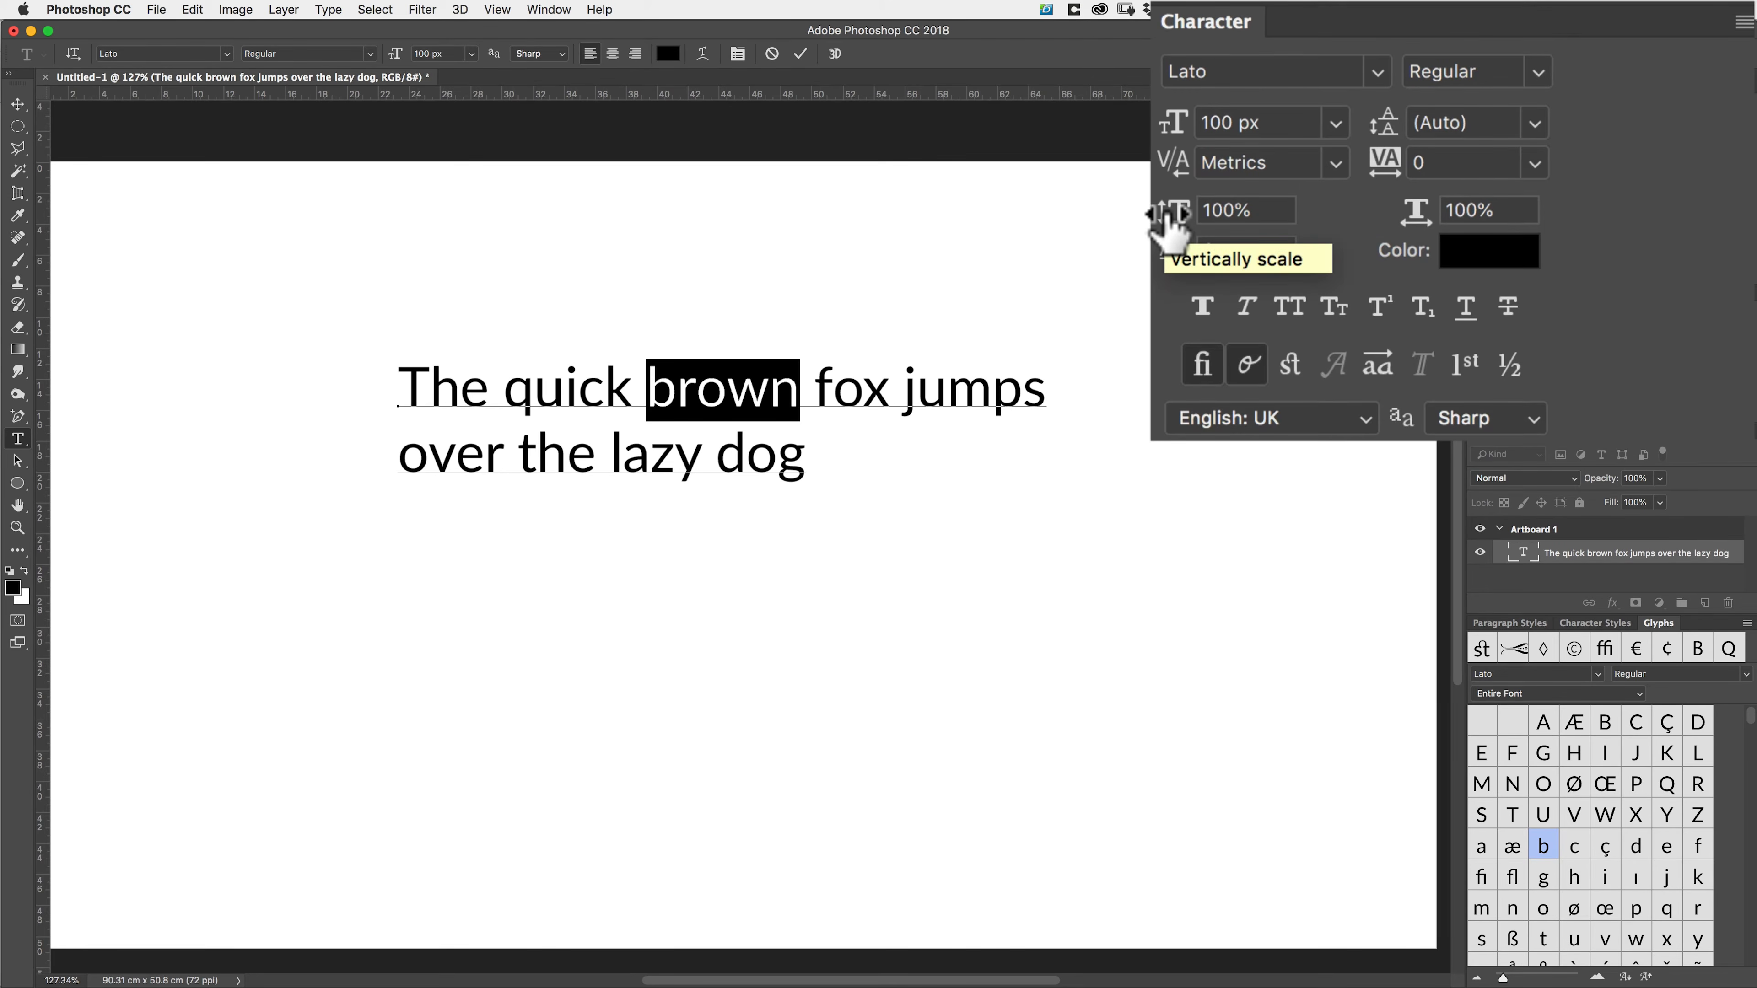
- Stretch "brown" vertically to 157% and widen it horizontally, and reset both scales to 100%
{"action": "left_click_drag", "start_coordinate": [1168, 220], "coordinate": [1263, 221]}
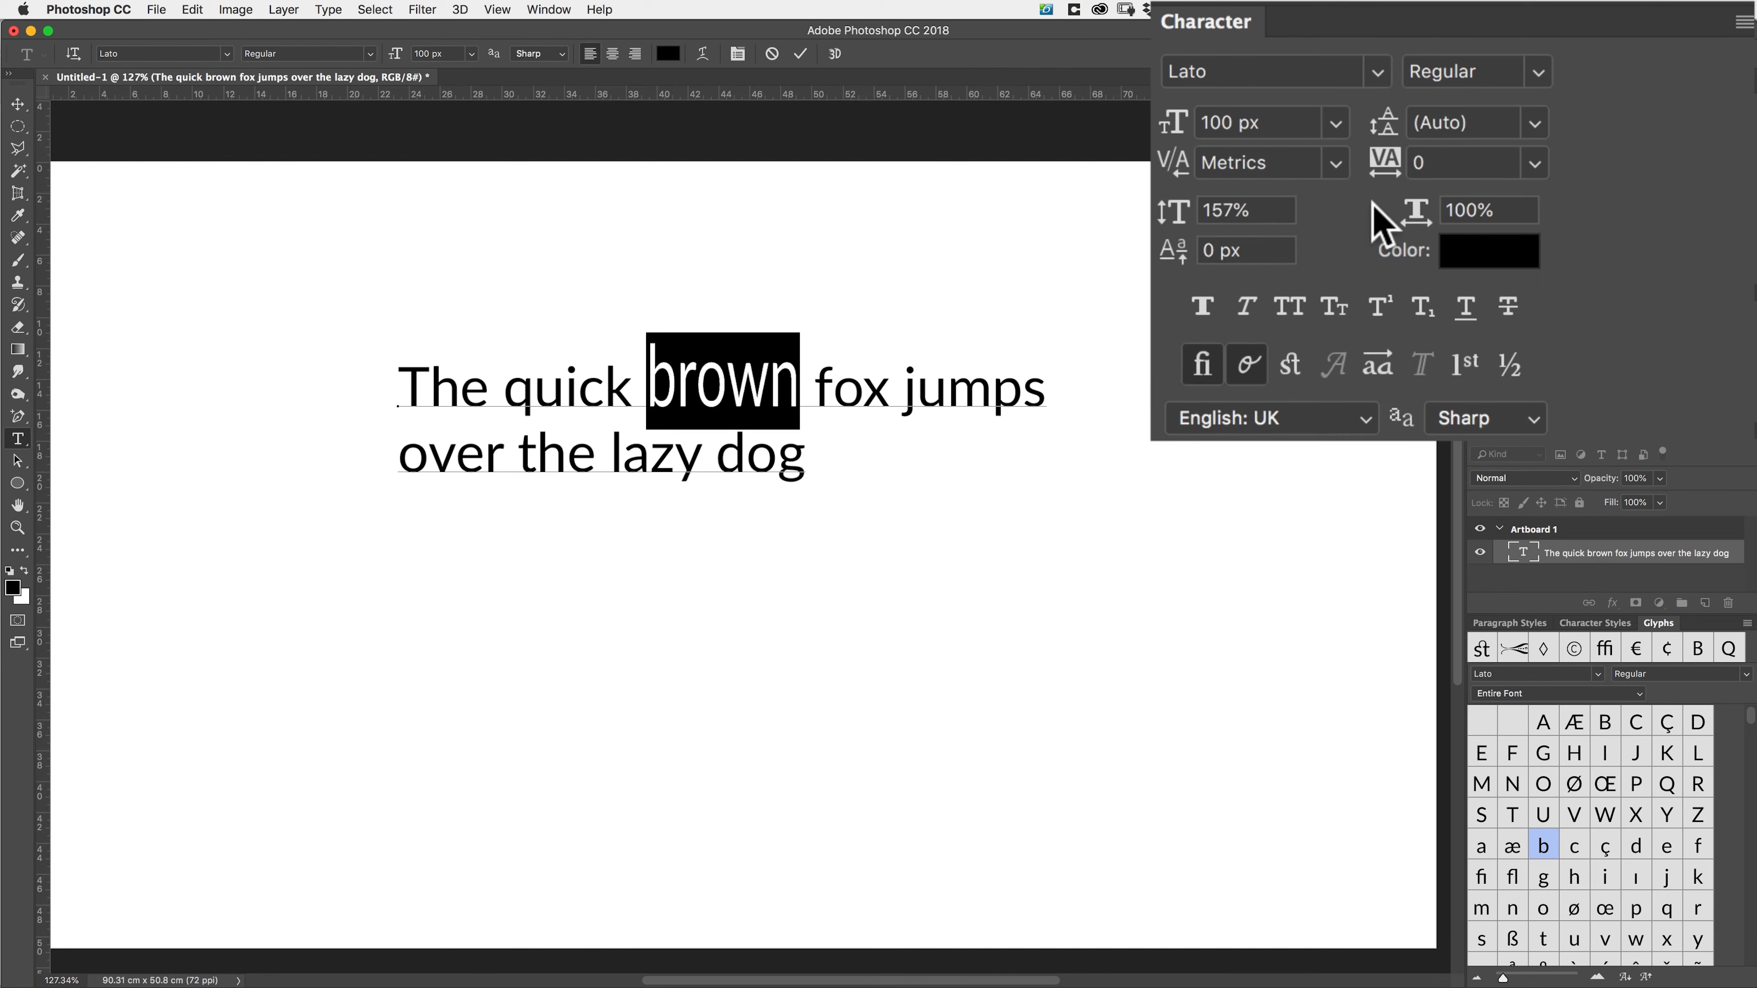
{"action": "left_click_drag", "start_coordinate": [1418, 210], "coordinate": [1530, 215]}
{"action": "type", "text": "100"}
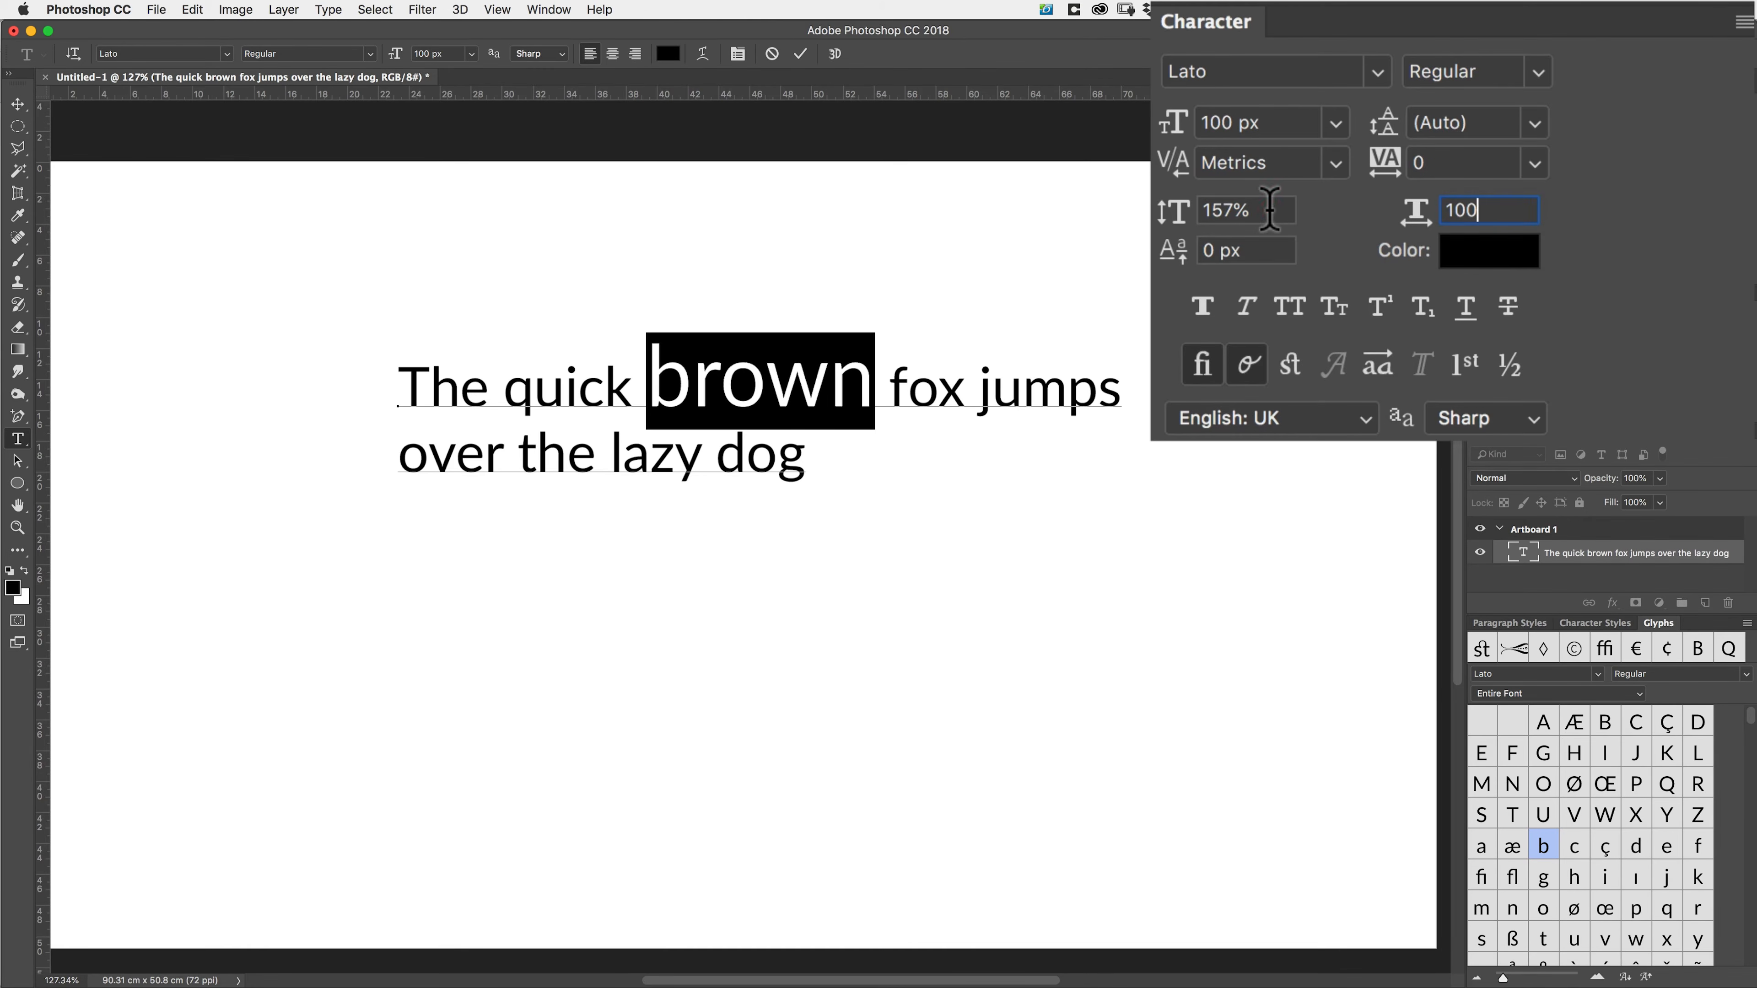
{"action": "left_click", "coordinate": [1168, 211]}
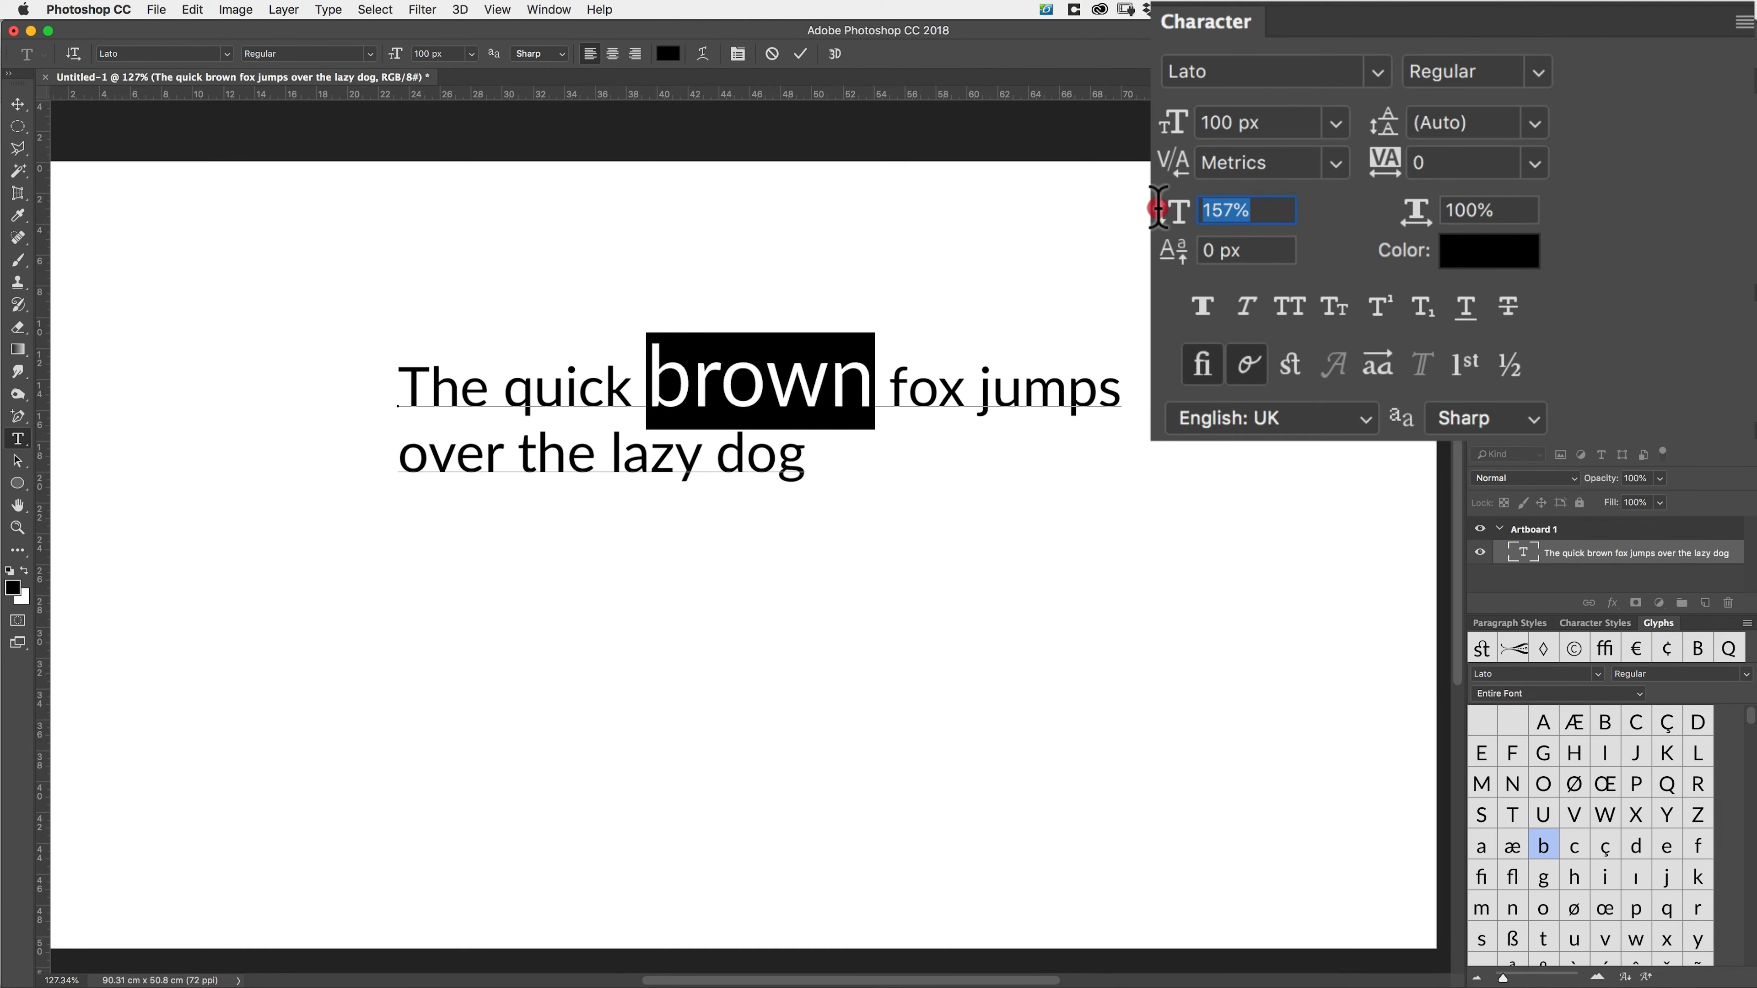
{"action": "type", "text": "100"}
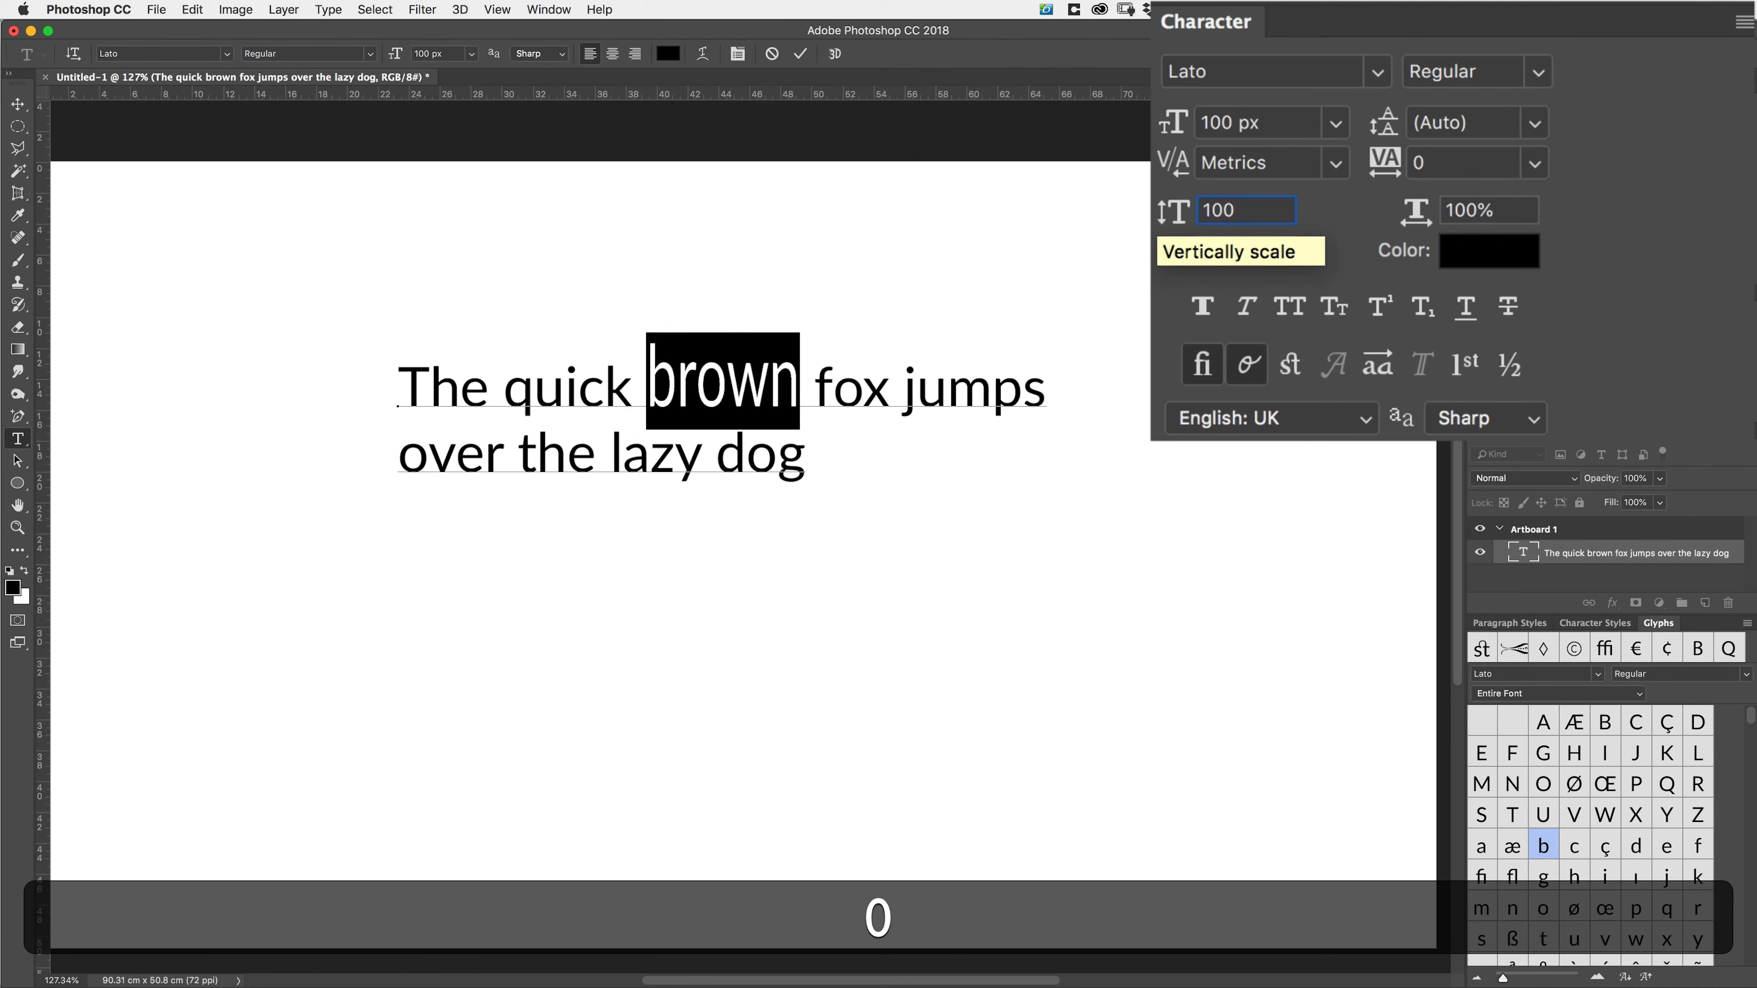
{"action": "key", "text": "Tab"}
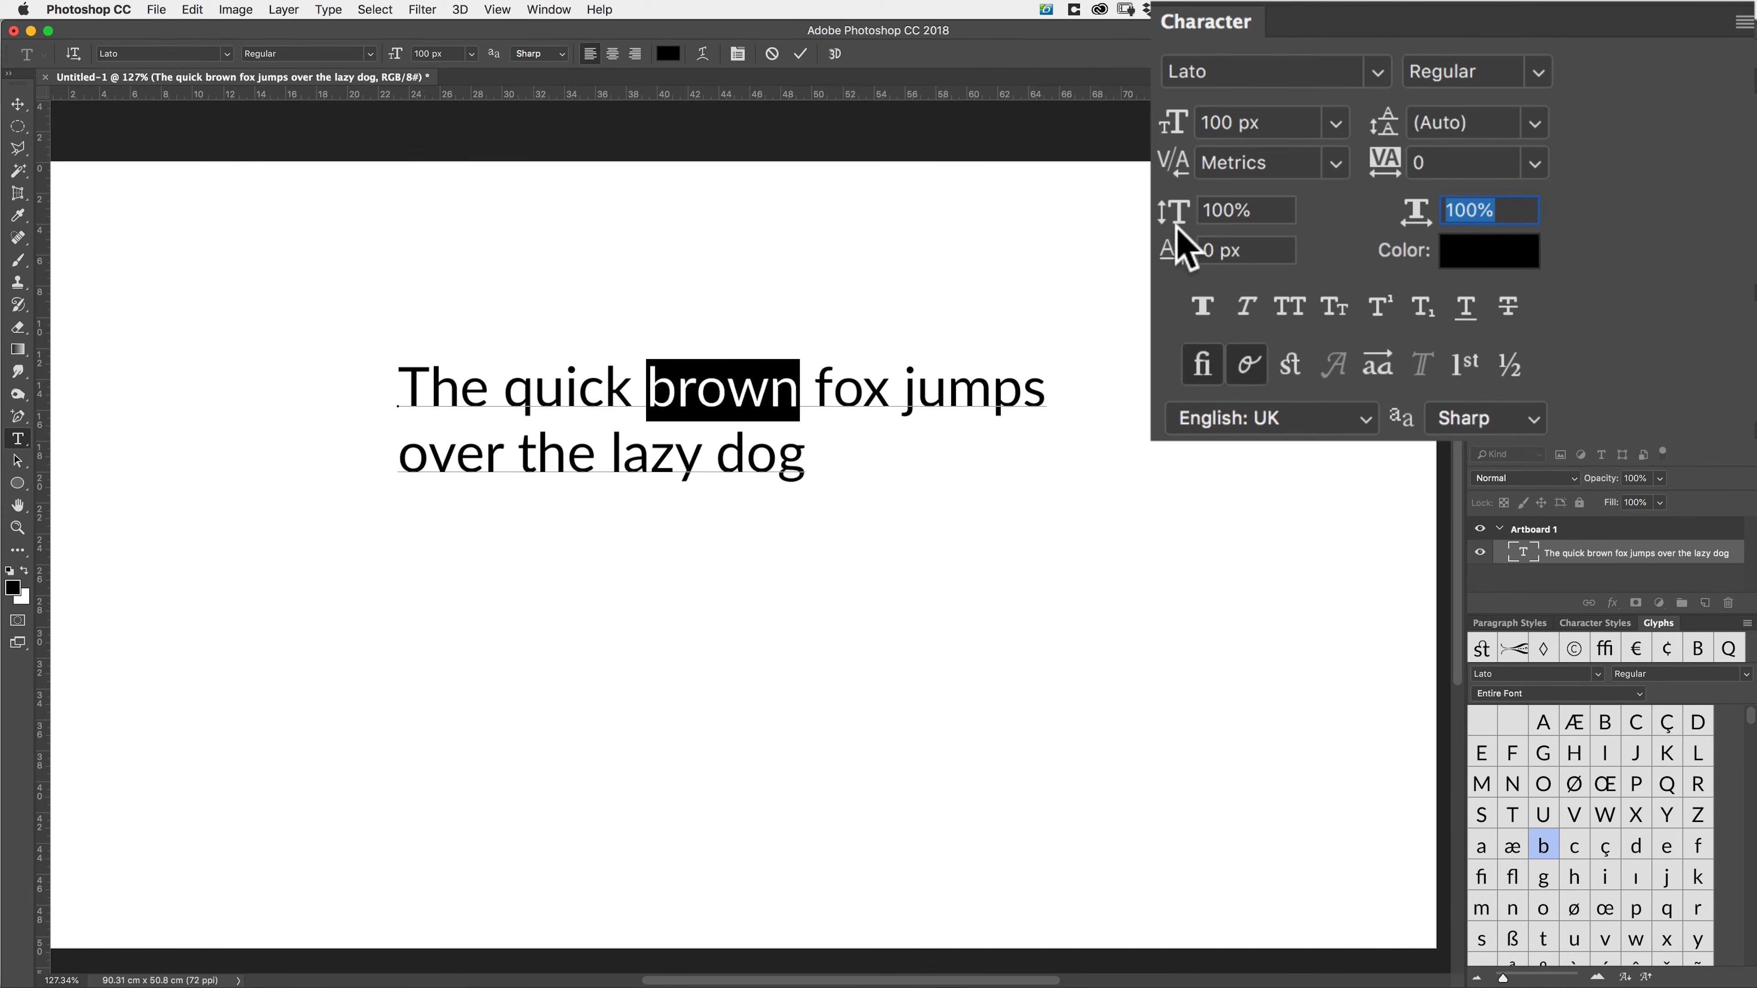
- Shift the baseline of "brown" down to -60 px and reset the baseline shift to 0
{"action": "left_click", "coordinate": [1172, 252]}
{"action": "left_click_drag", "start_coordinate": [1170, 248], "coordinate": [1381, 206]}
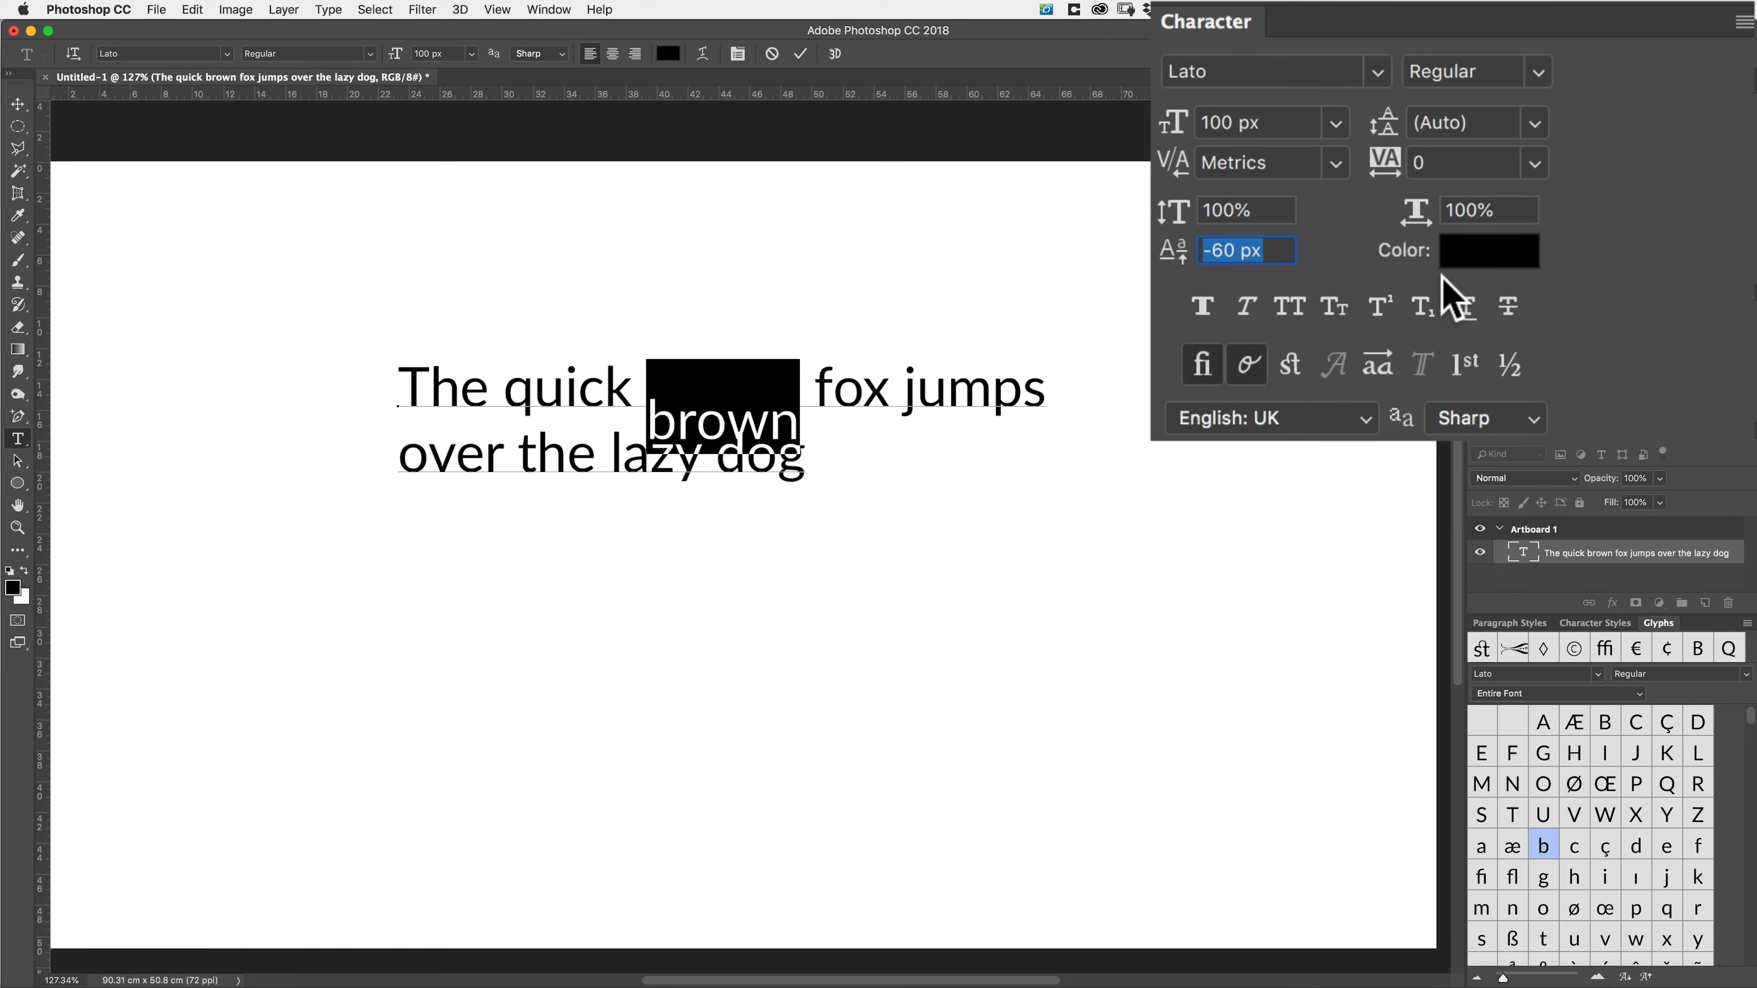
{"action": "type", "text": "0"}
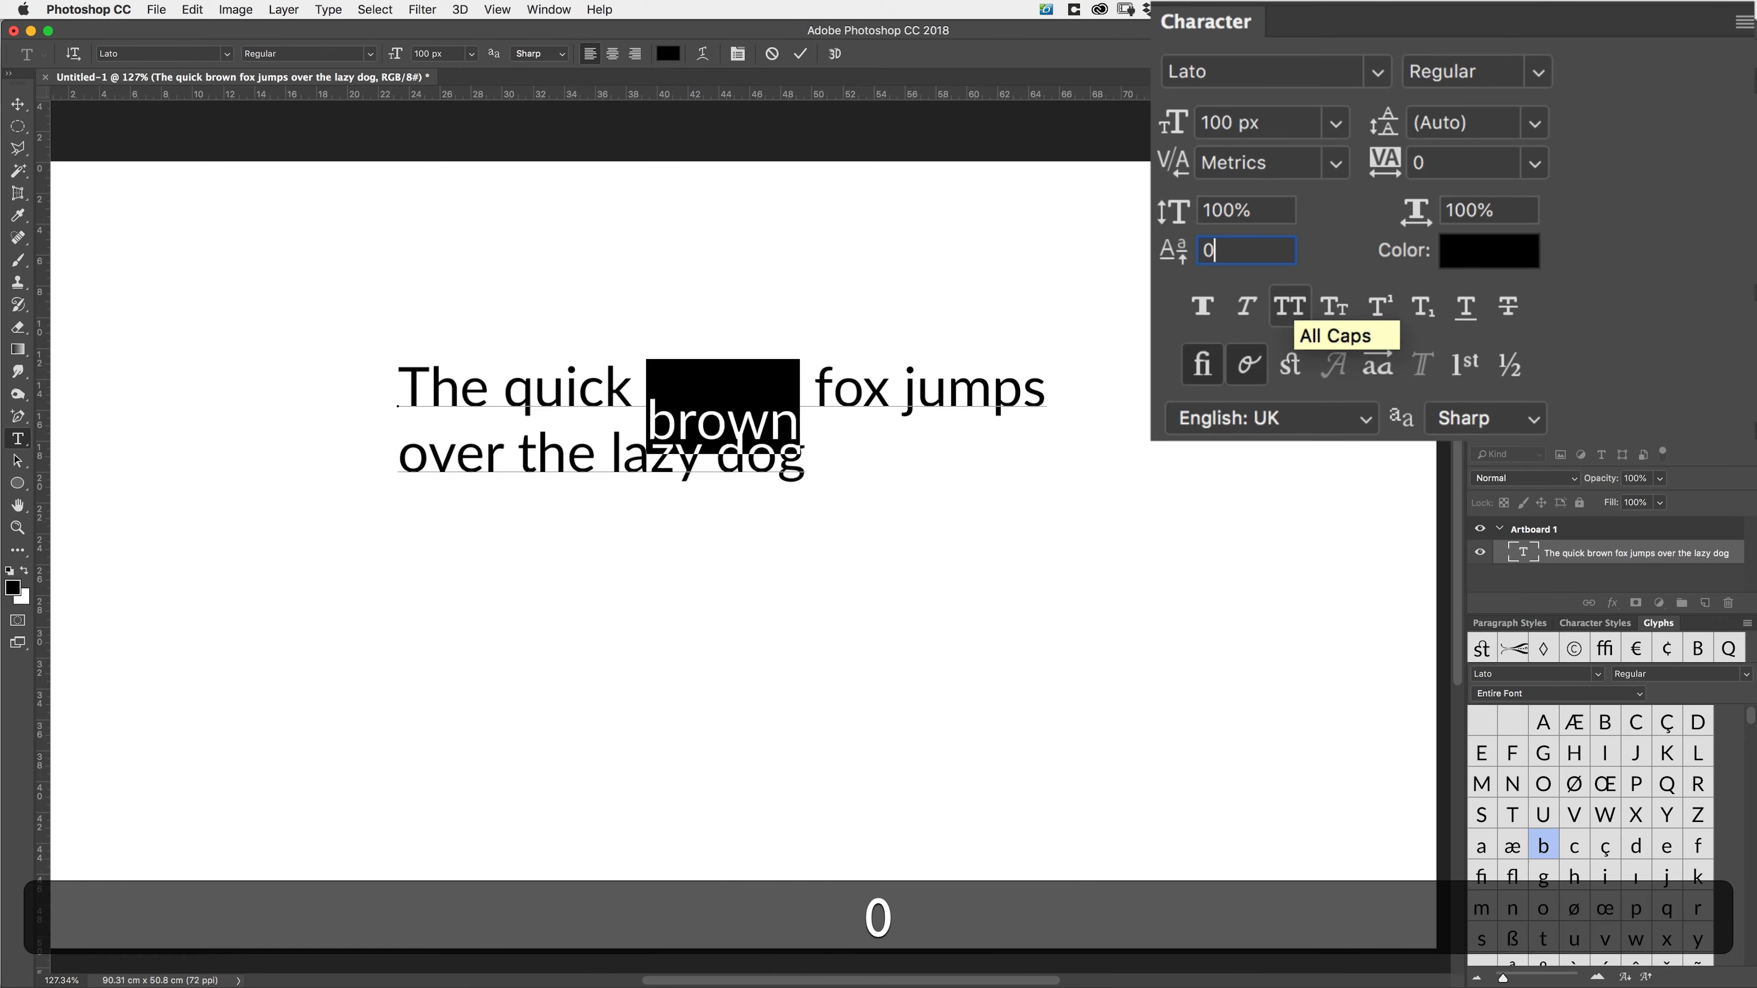
{"action": "key", "text": "Tab"}
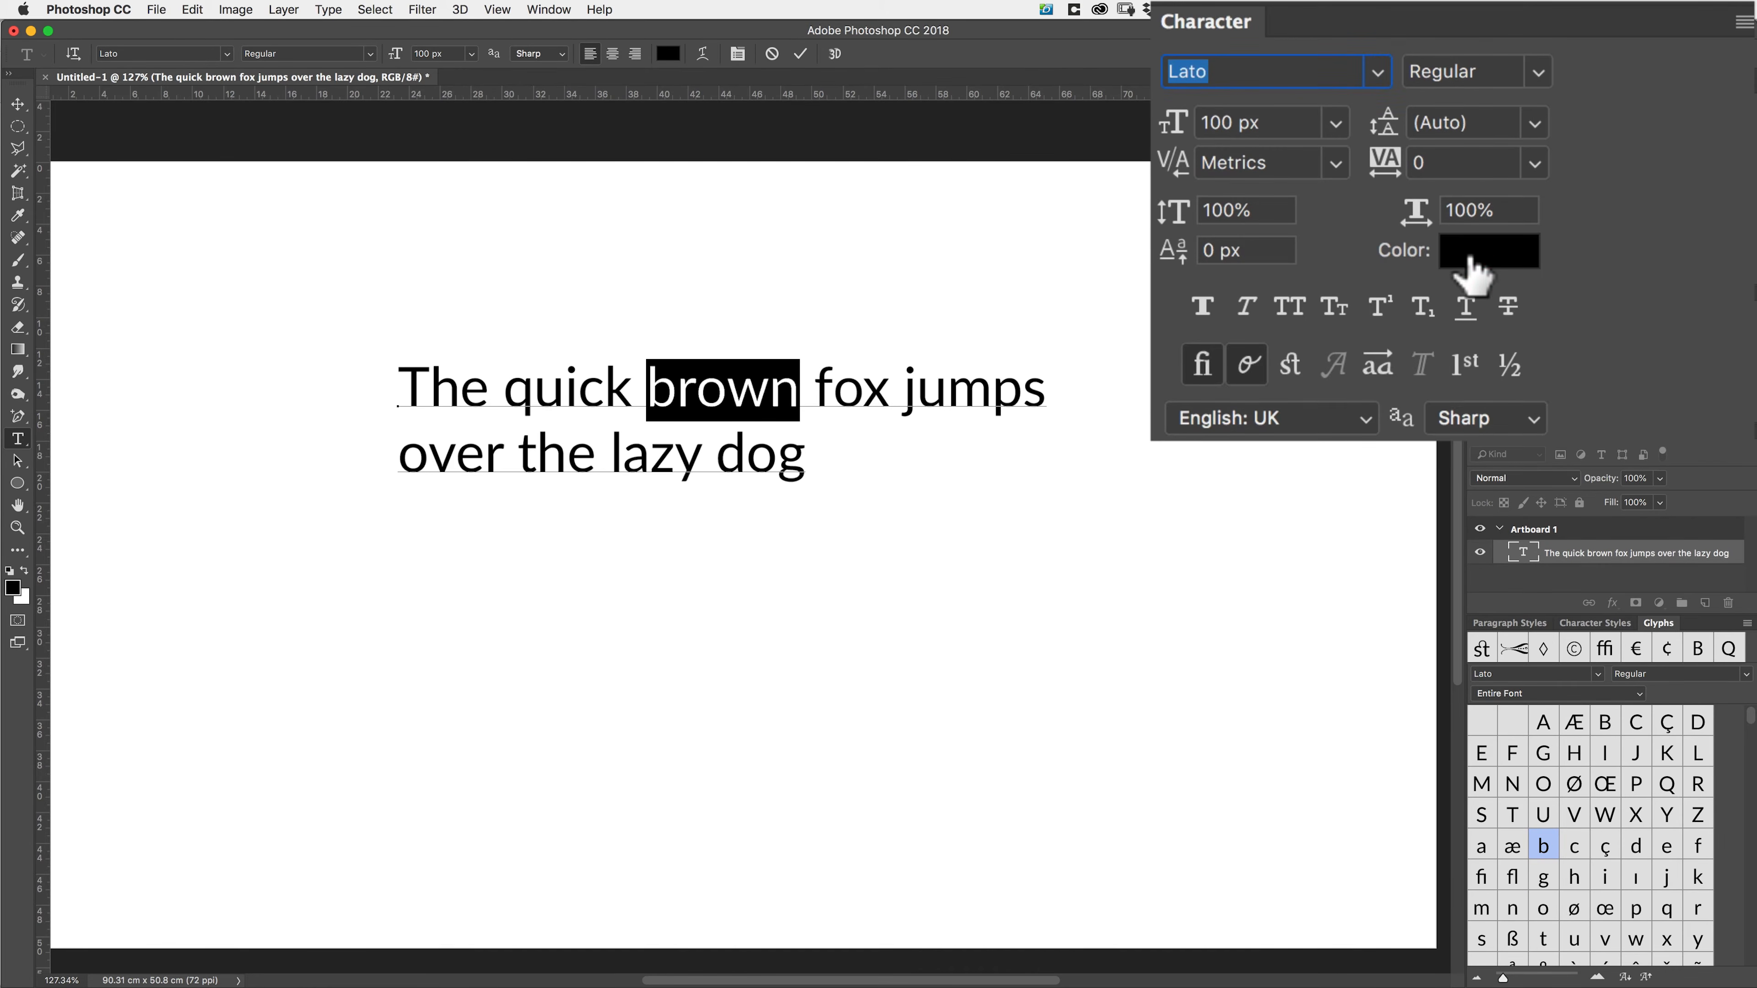
- Color the word "brown" purple (7e68be) and hide the text selection highlight
{"action": "left_click", "coordinate": [1470, 274]}
{"action": "left_click", "coordinate": [1046, 614]}
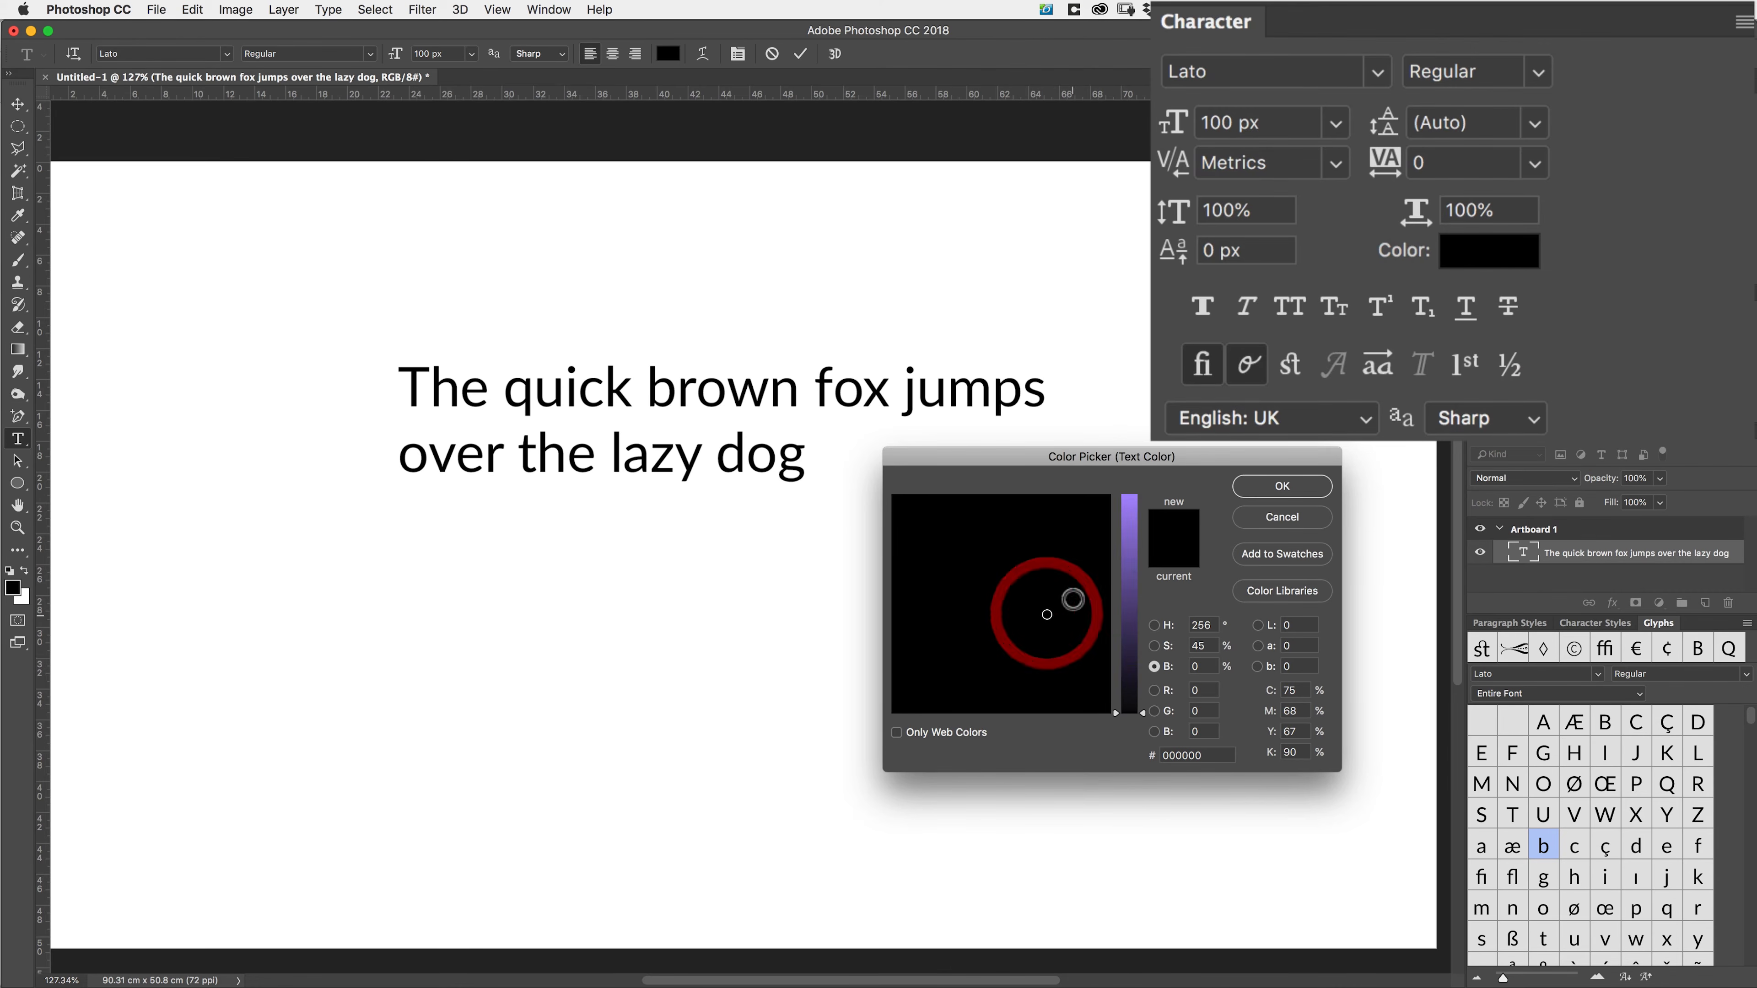
{"action": "left_click", "coordinate": [1130, 558]}
{"action": "left_click", "coordinate": [1285, 486]}
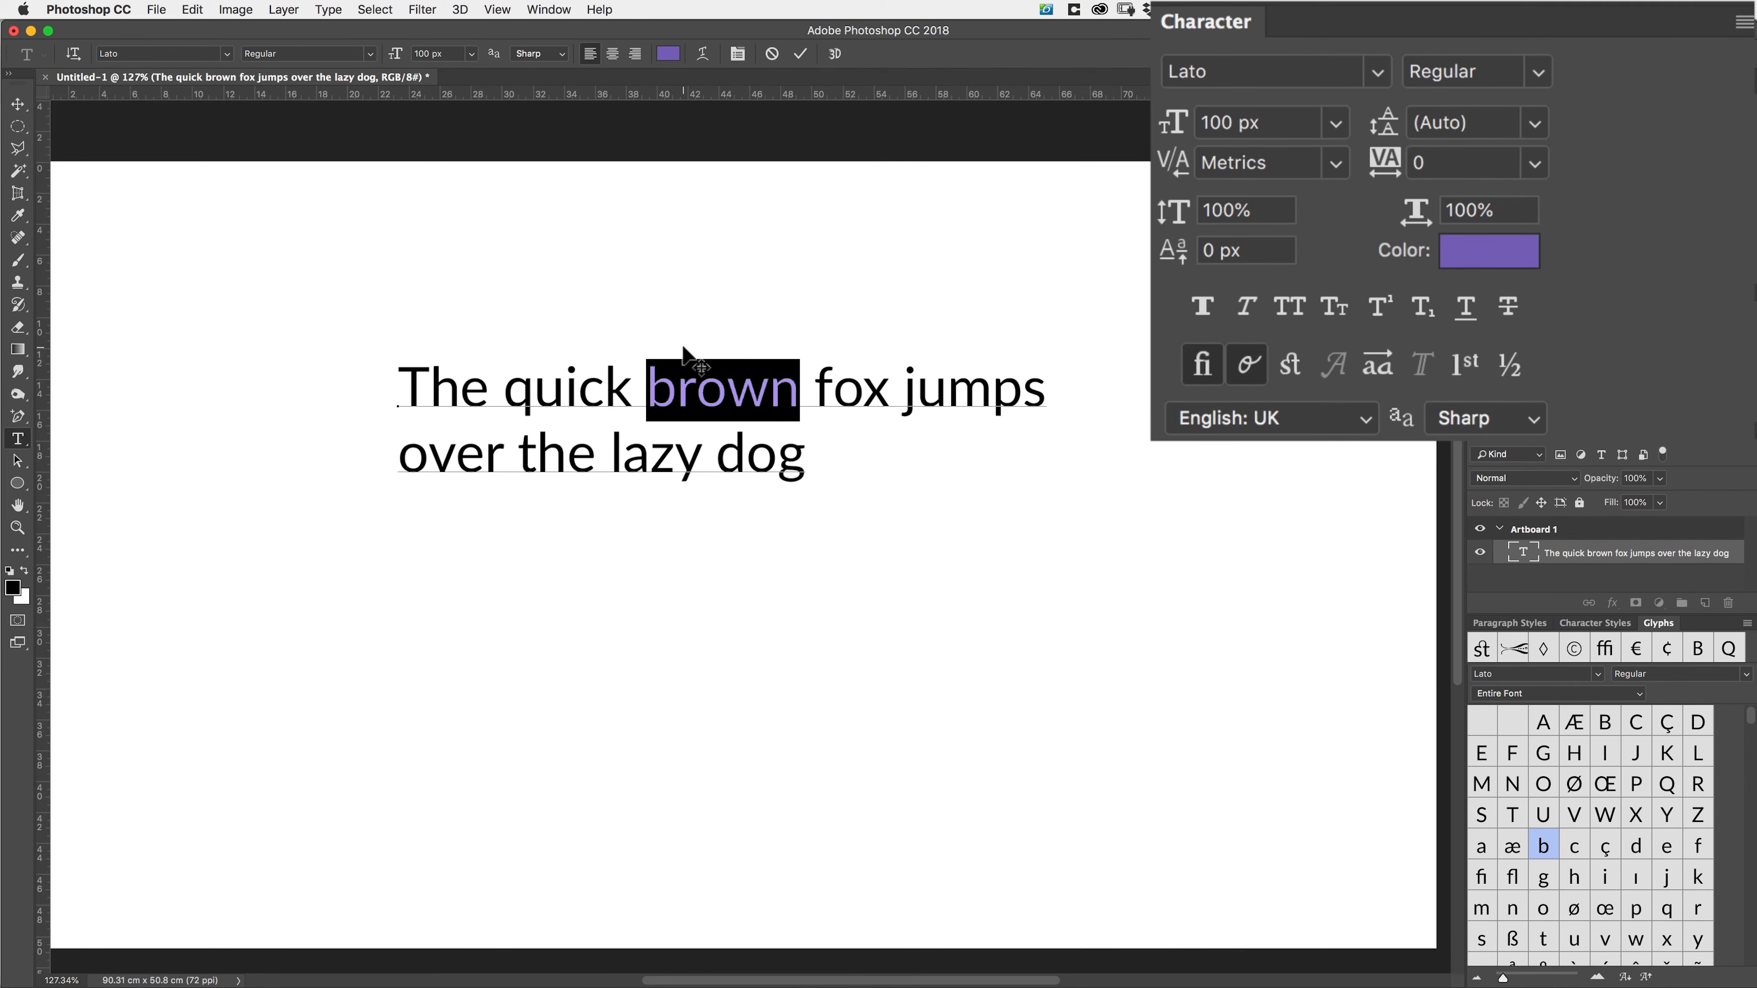
{"action": "key", "text": "super+h"}
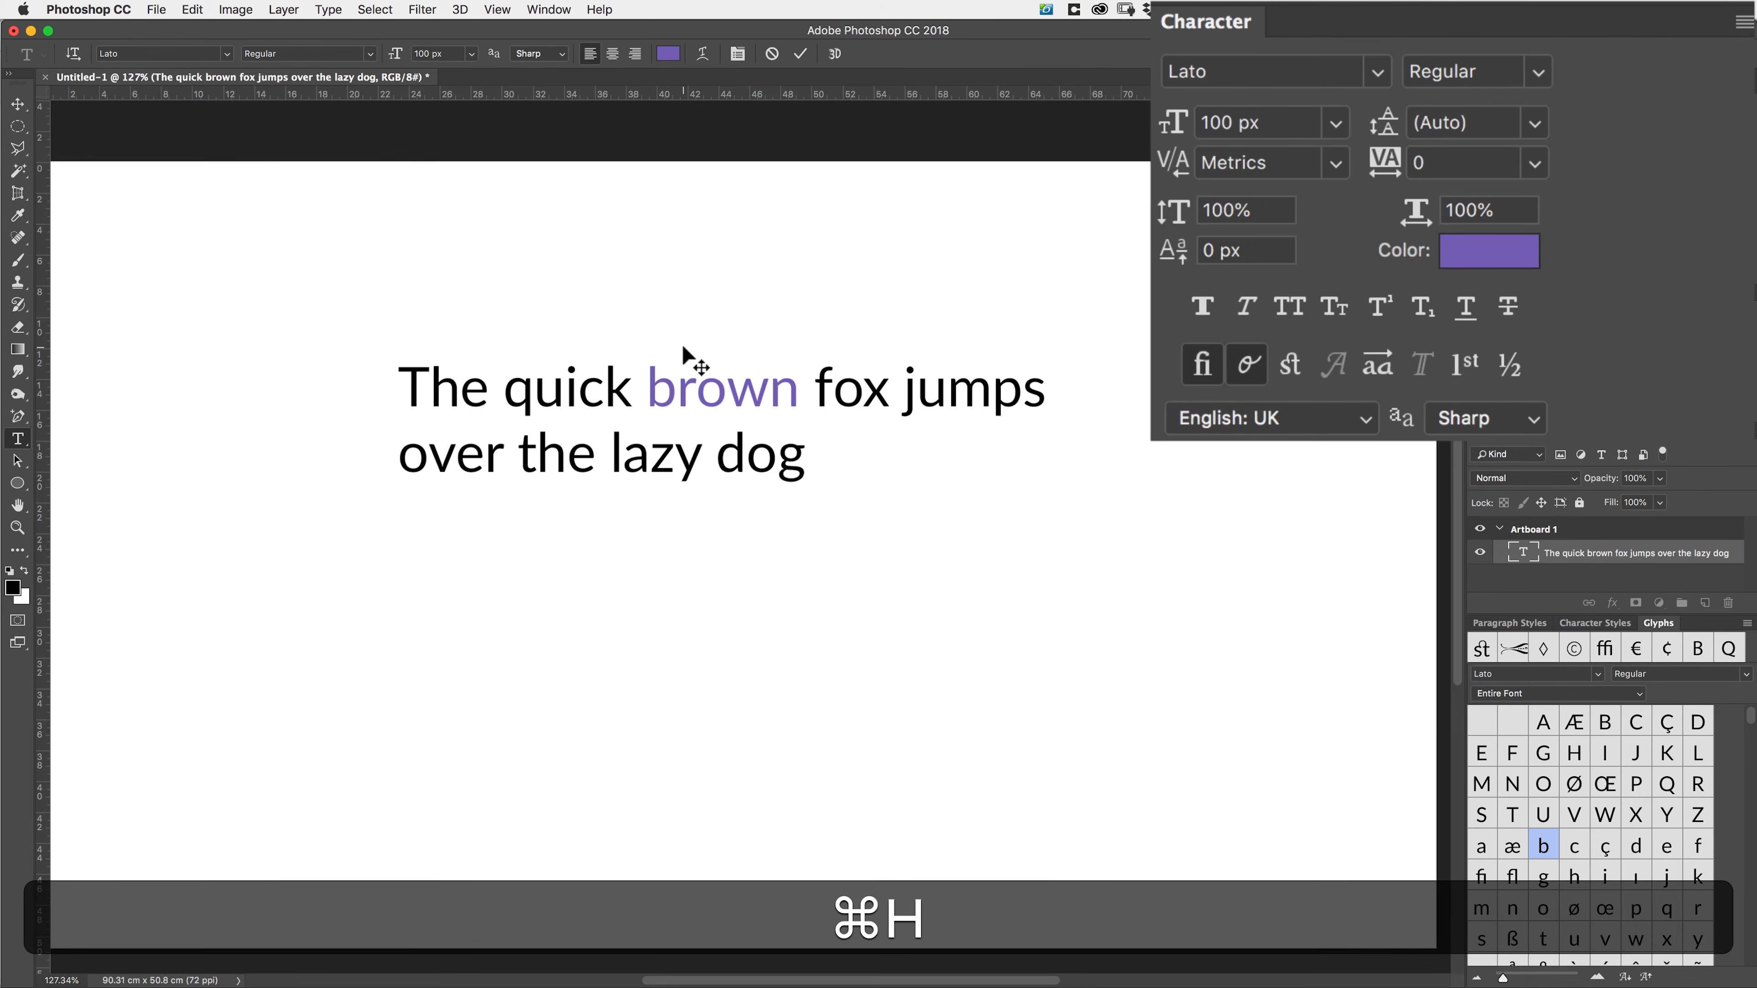
- Recolor "brown" to a bright lime green, trying darker purple and olive shades along the way
{"action": "left_click", "coordinate": [1488, 251]}
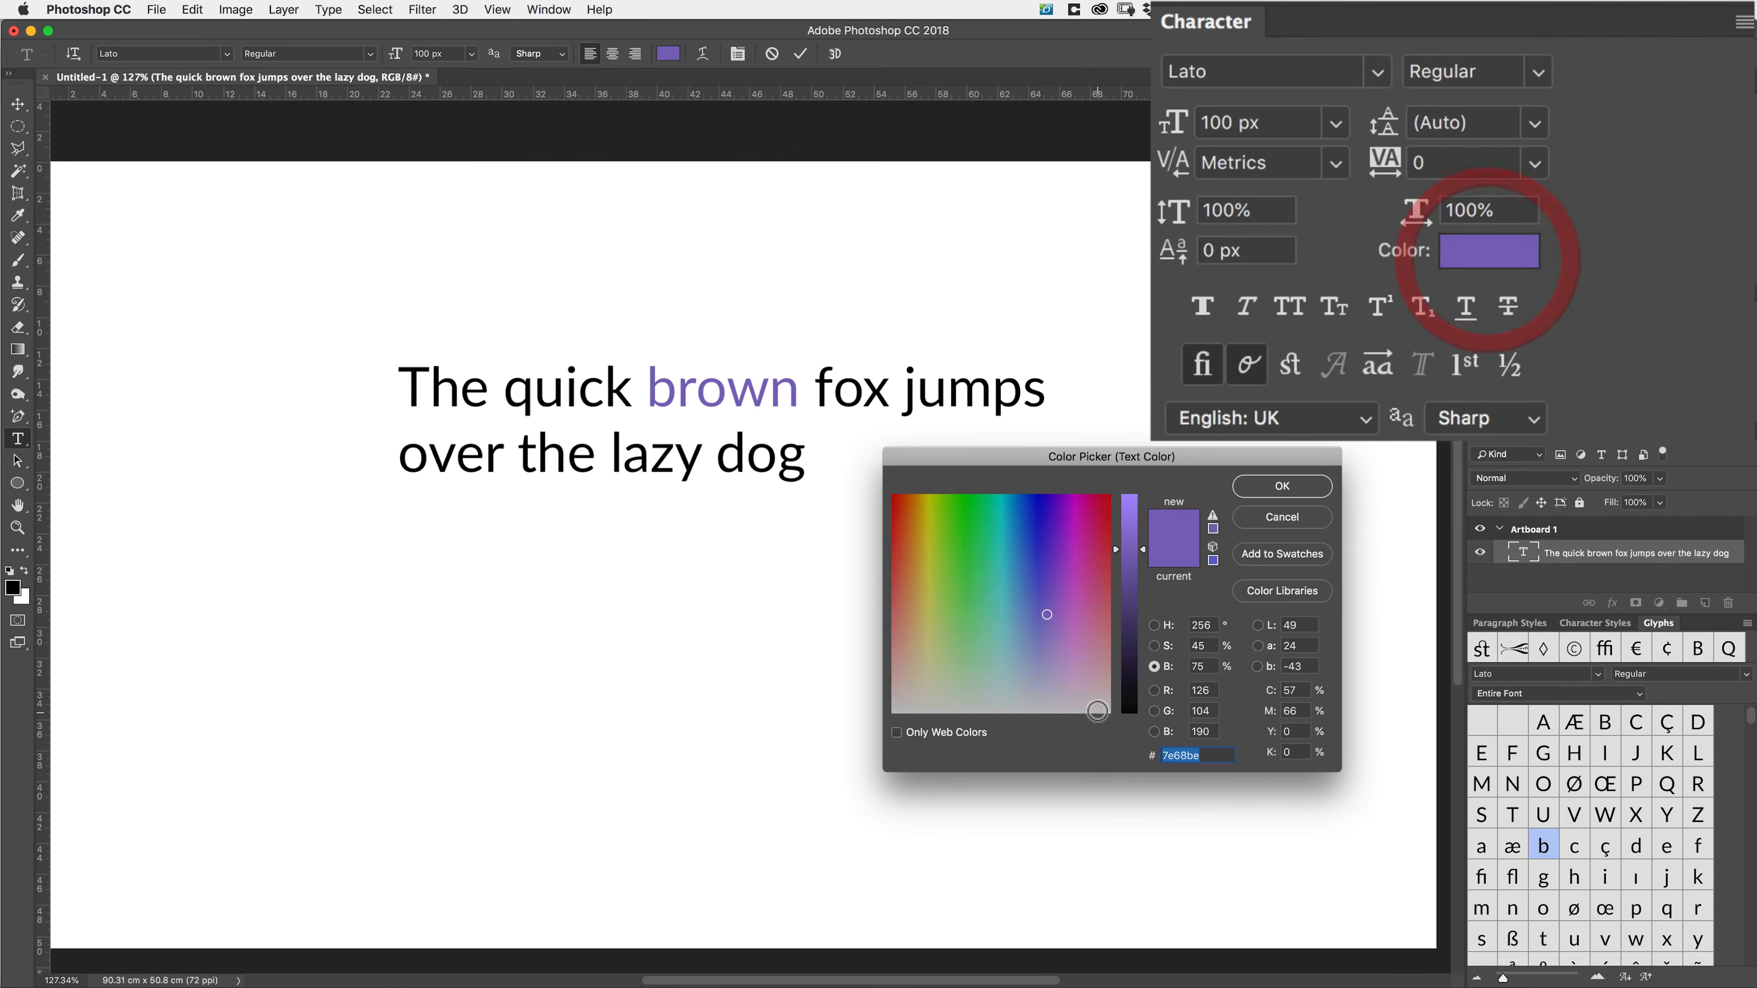
{"action": "left_click", "coordinate": [1133, 620]}
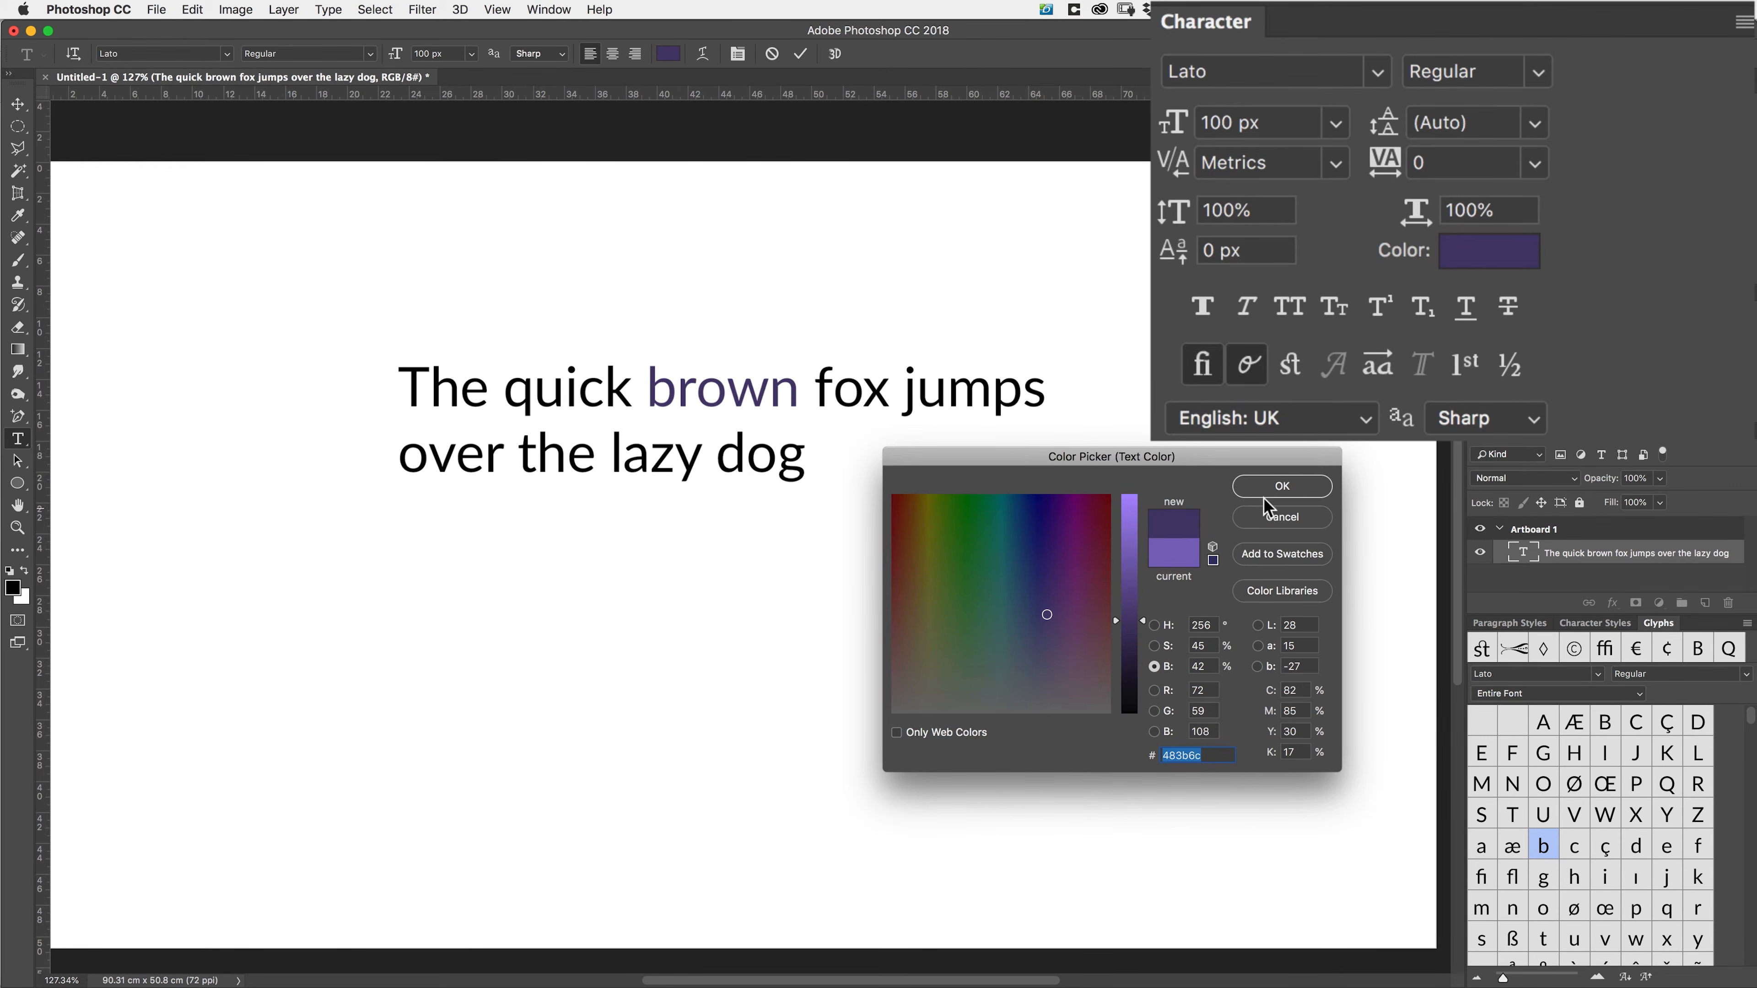
{"action": "left_click", "coordinate": [1066, 541]}
{"action": "left_click", "coordinate": [934, 528]}
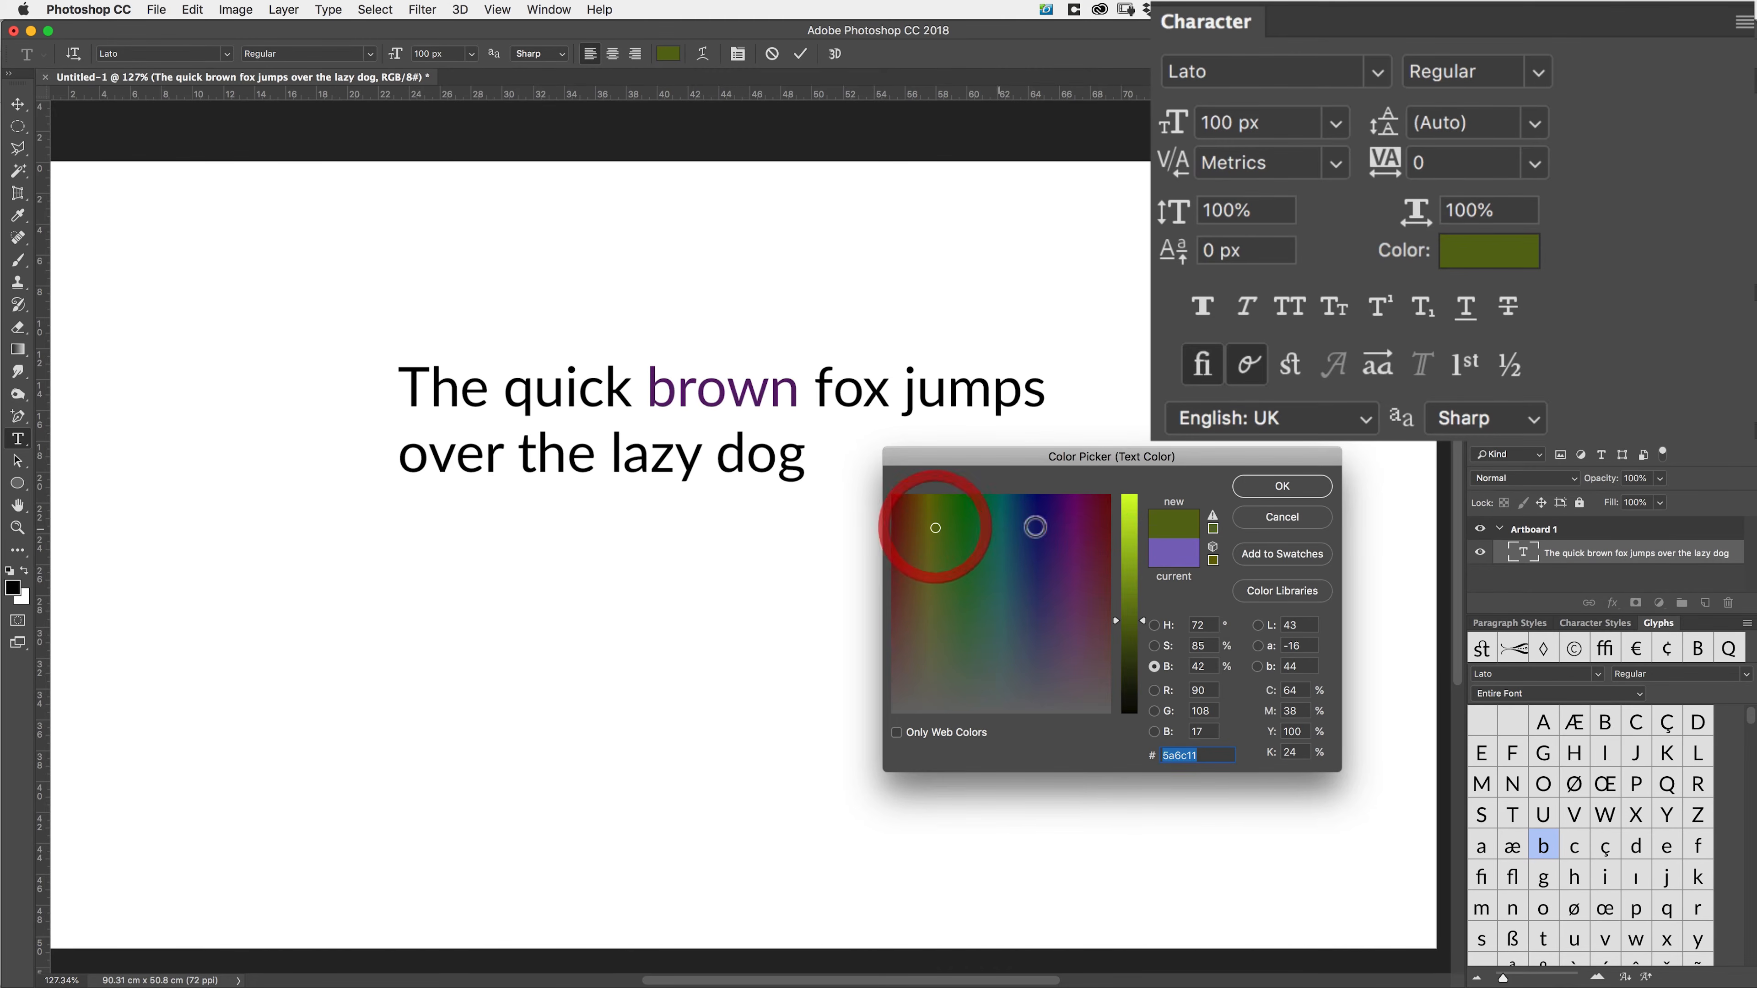
{"action": "left_click", "coordinate": [1131, 515]}
{"action": "left_click", "coordinate": [1281, 486]}
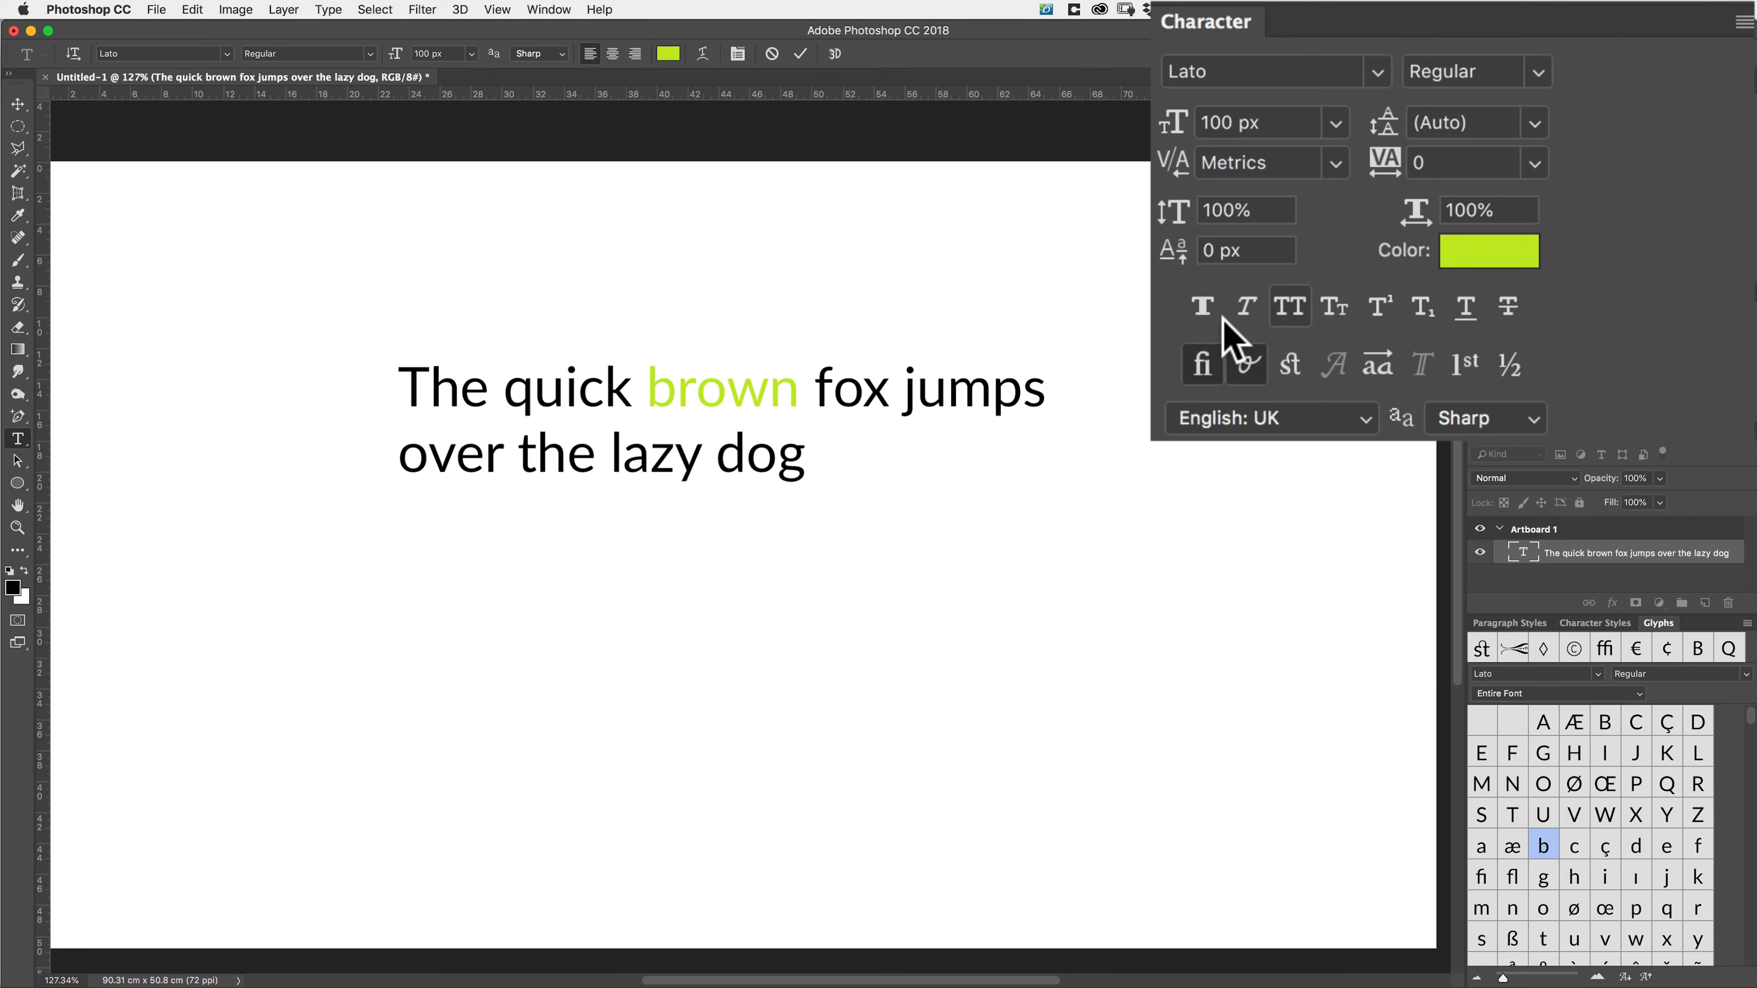
- Try Faux Bold, All Caps and Small Caps on "brown", turning each one off again
{"action": "left_click", "coordinate": [1194, 306]}
{"action": "left_click", "coordinate": [1197, 310]}
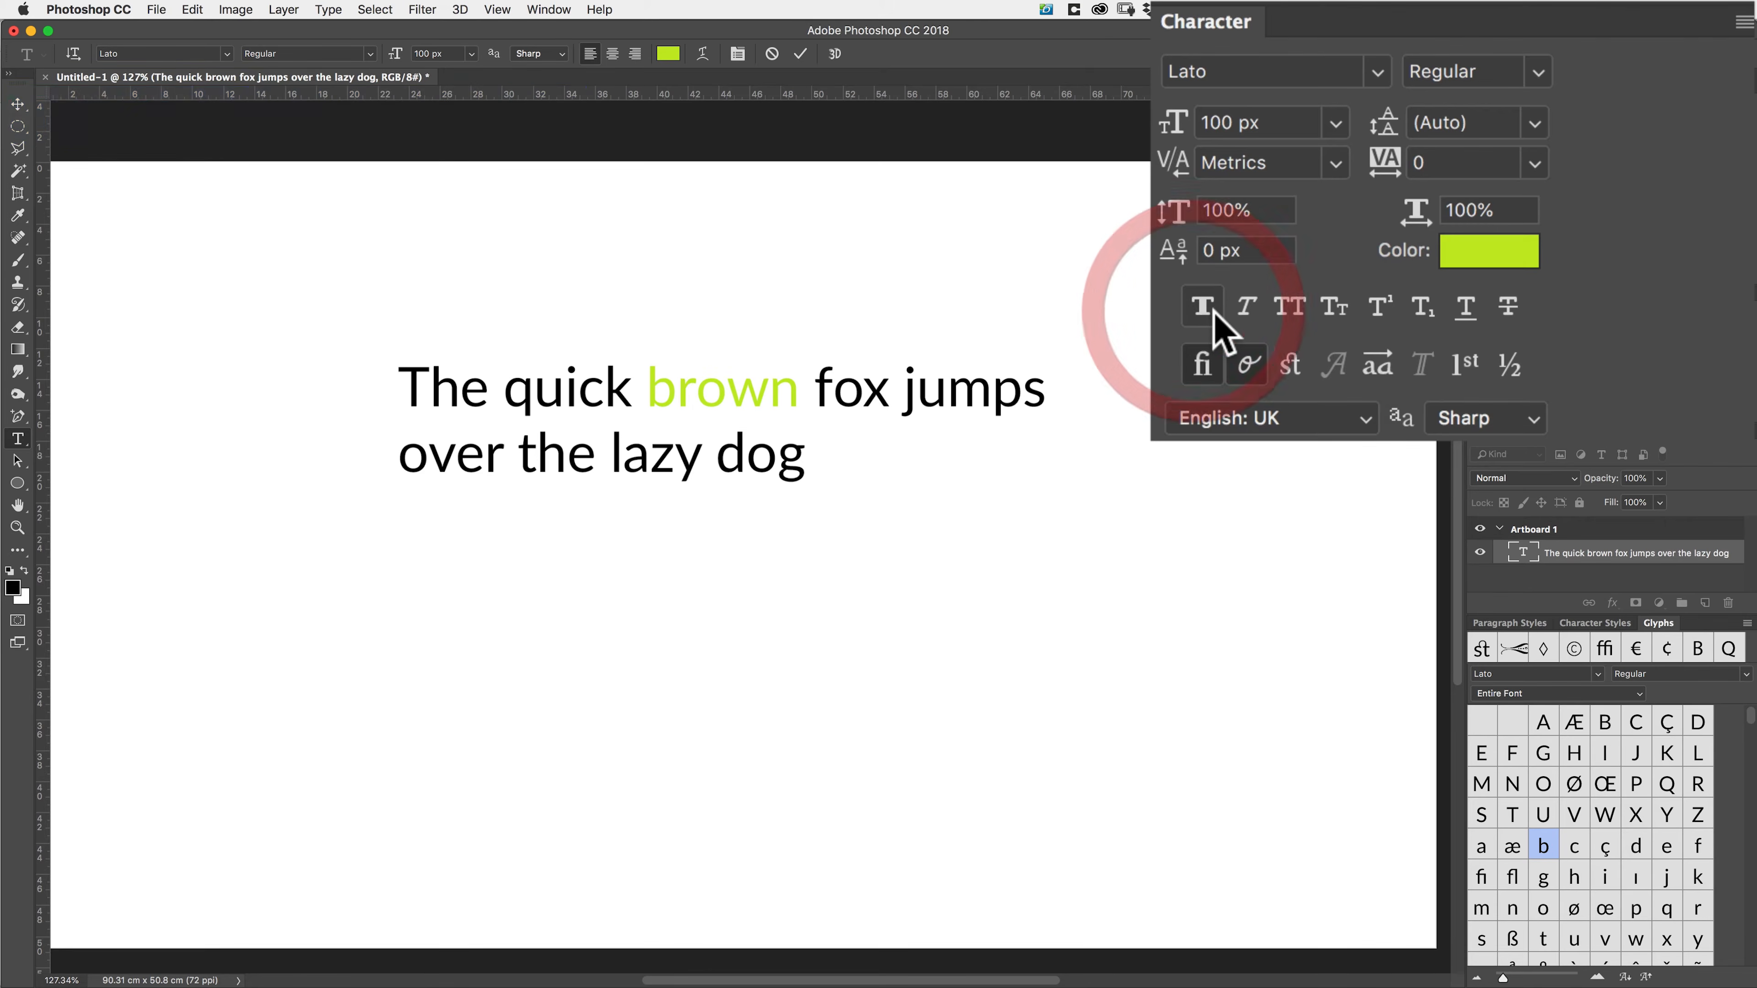
{"action": "left_click", "coordinate": [1292, 313]}
{"action": "left_click", "coordinate": [1291, 315]}
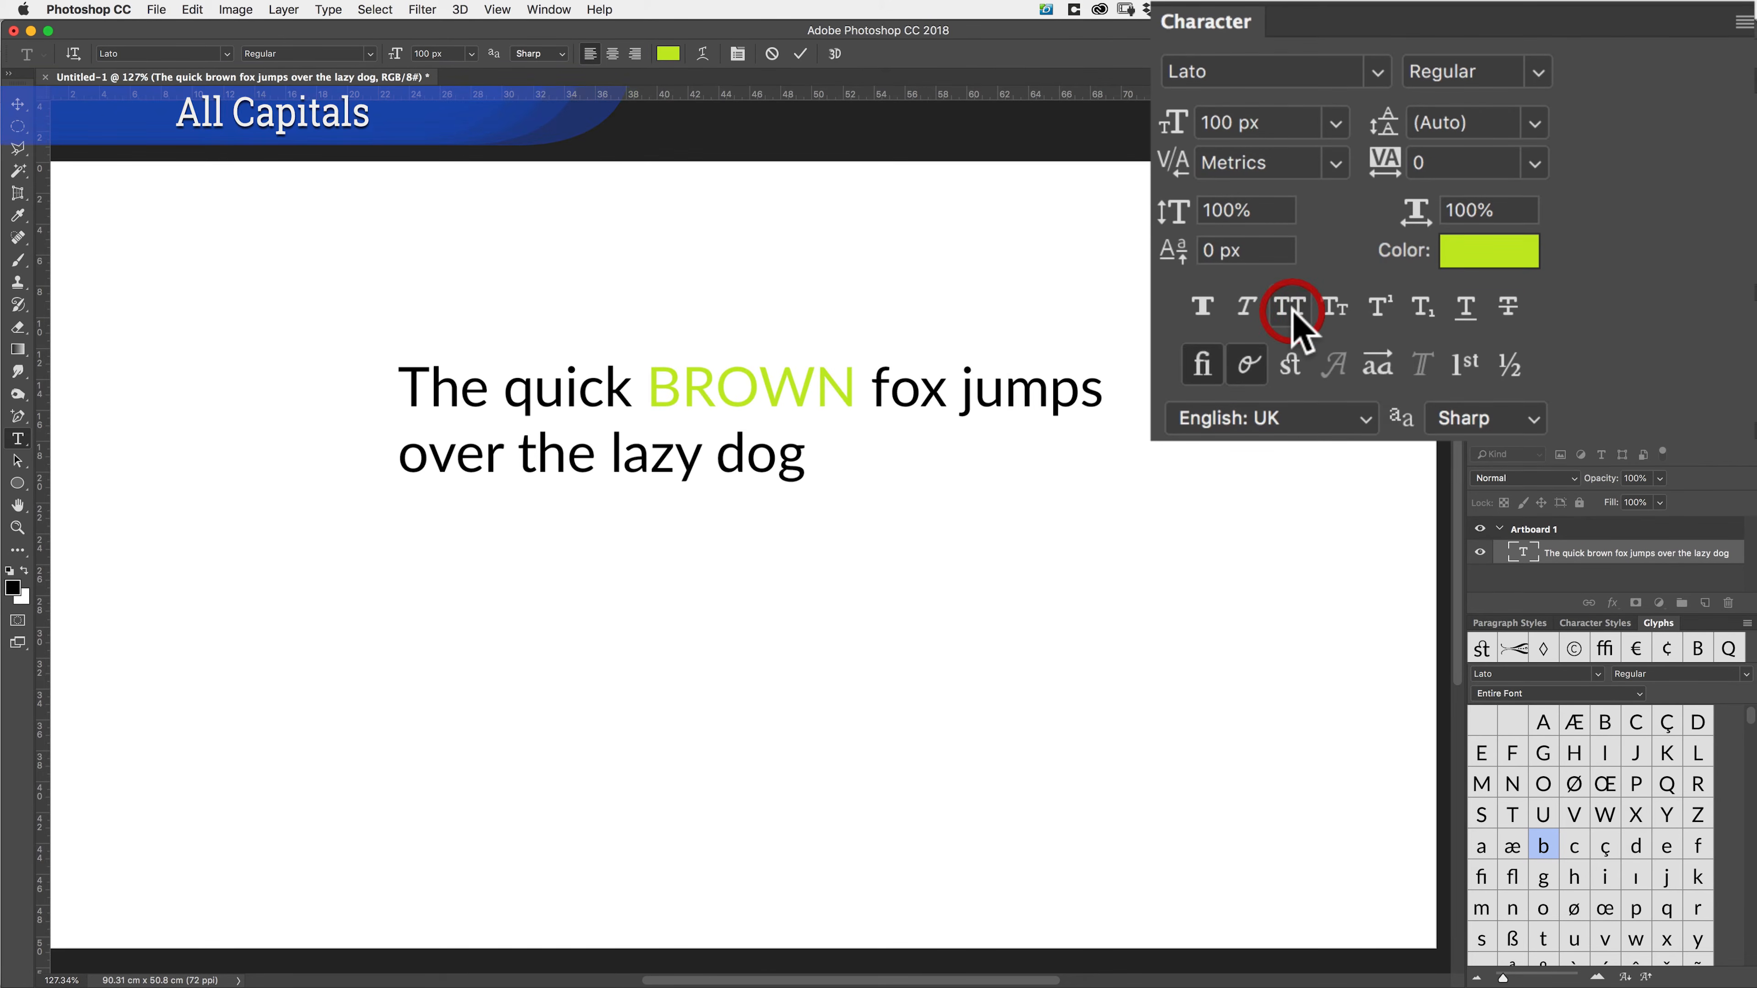
{"action": "left_click", "coordinate": [1334, 315]}
{"action": "left_click", "coordinate": [1335, 315]}
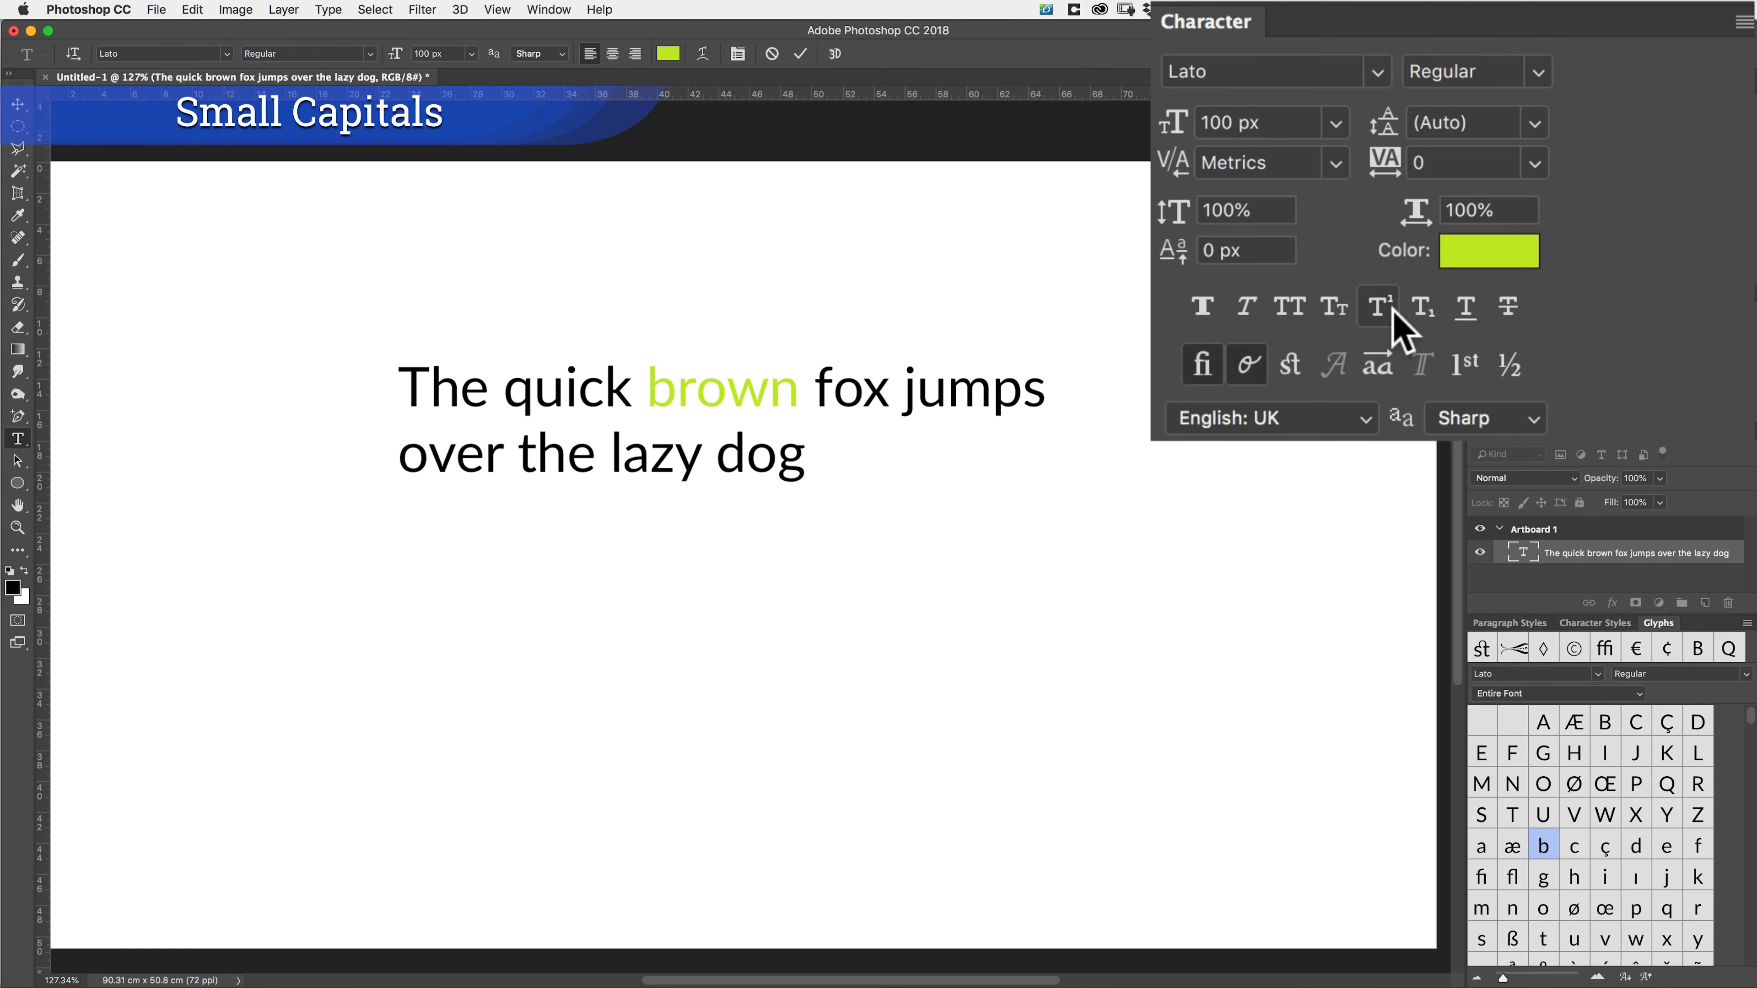
- Try Superscript and Subscript on "brown", turning each one off again
{"action": "left_click", "coordinate": [1387, 313]}
{"action": "left_click", "coordinate": [1386, 312]}
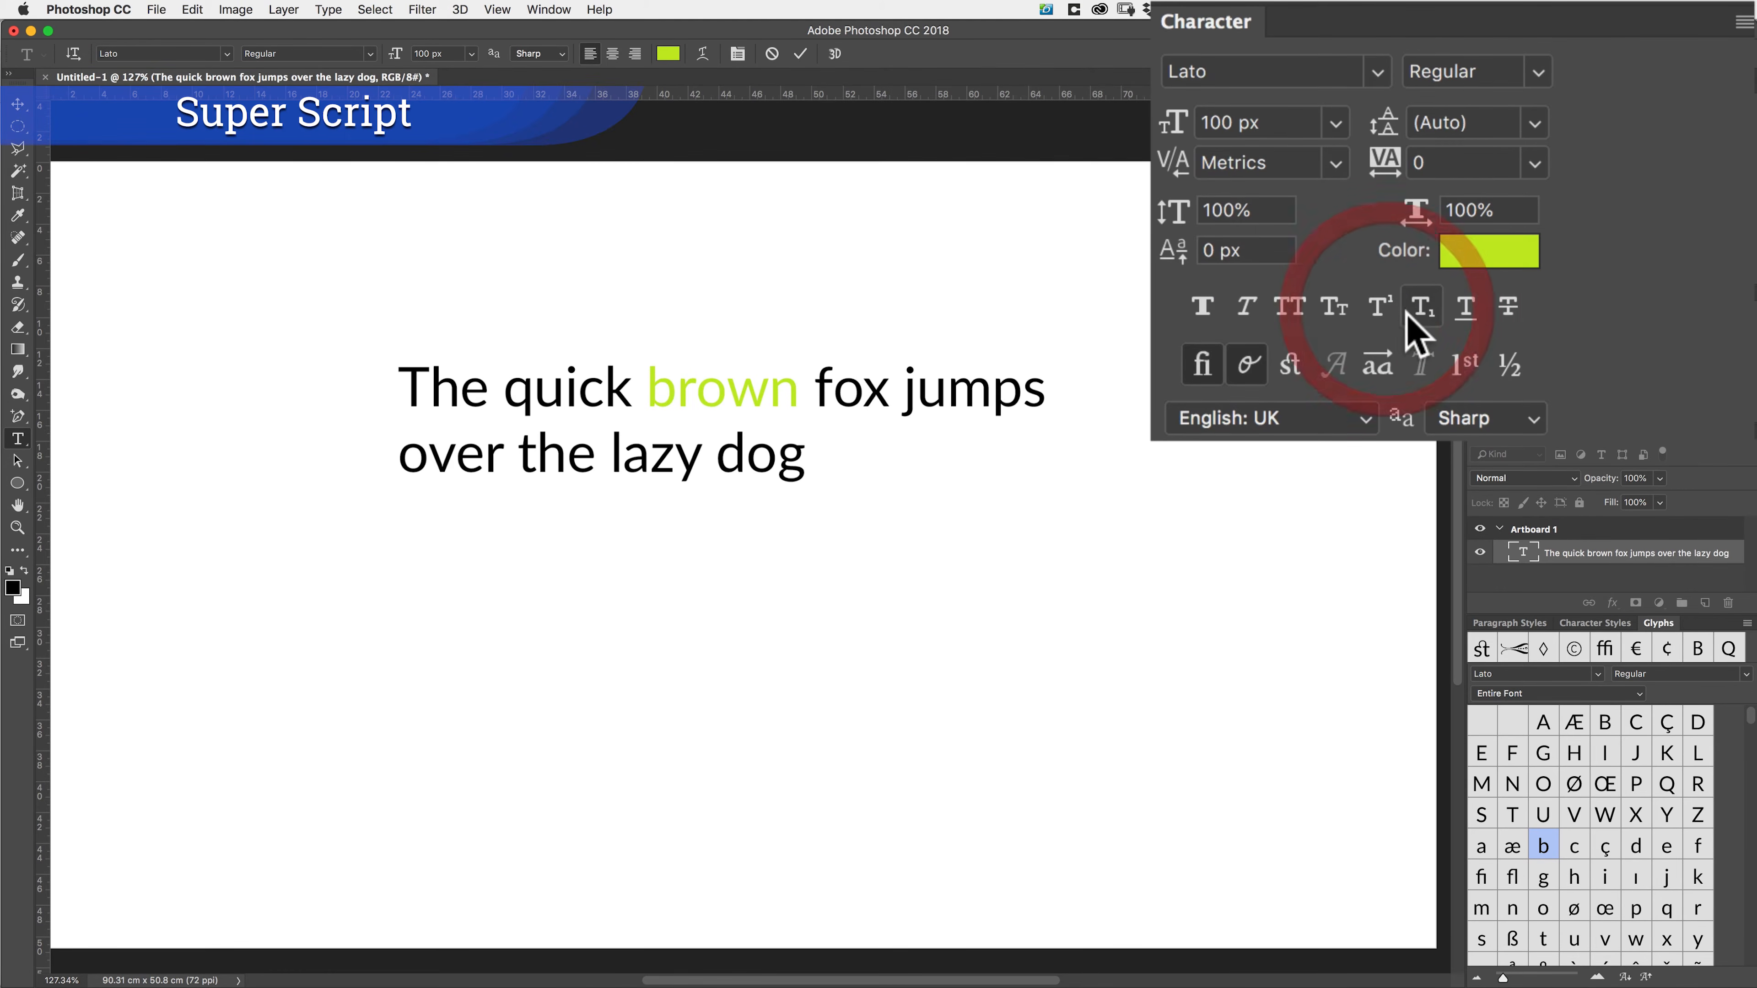
{"action": "left_click", "coordinate": [1419, 312]}
{"action": "left_click", "coordinate": [1419, 313]}
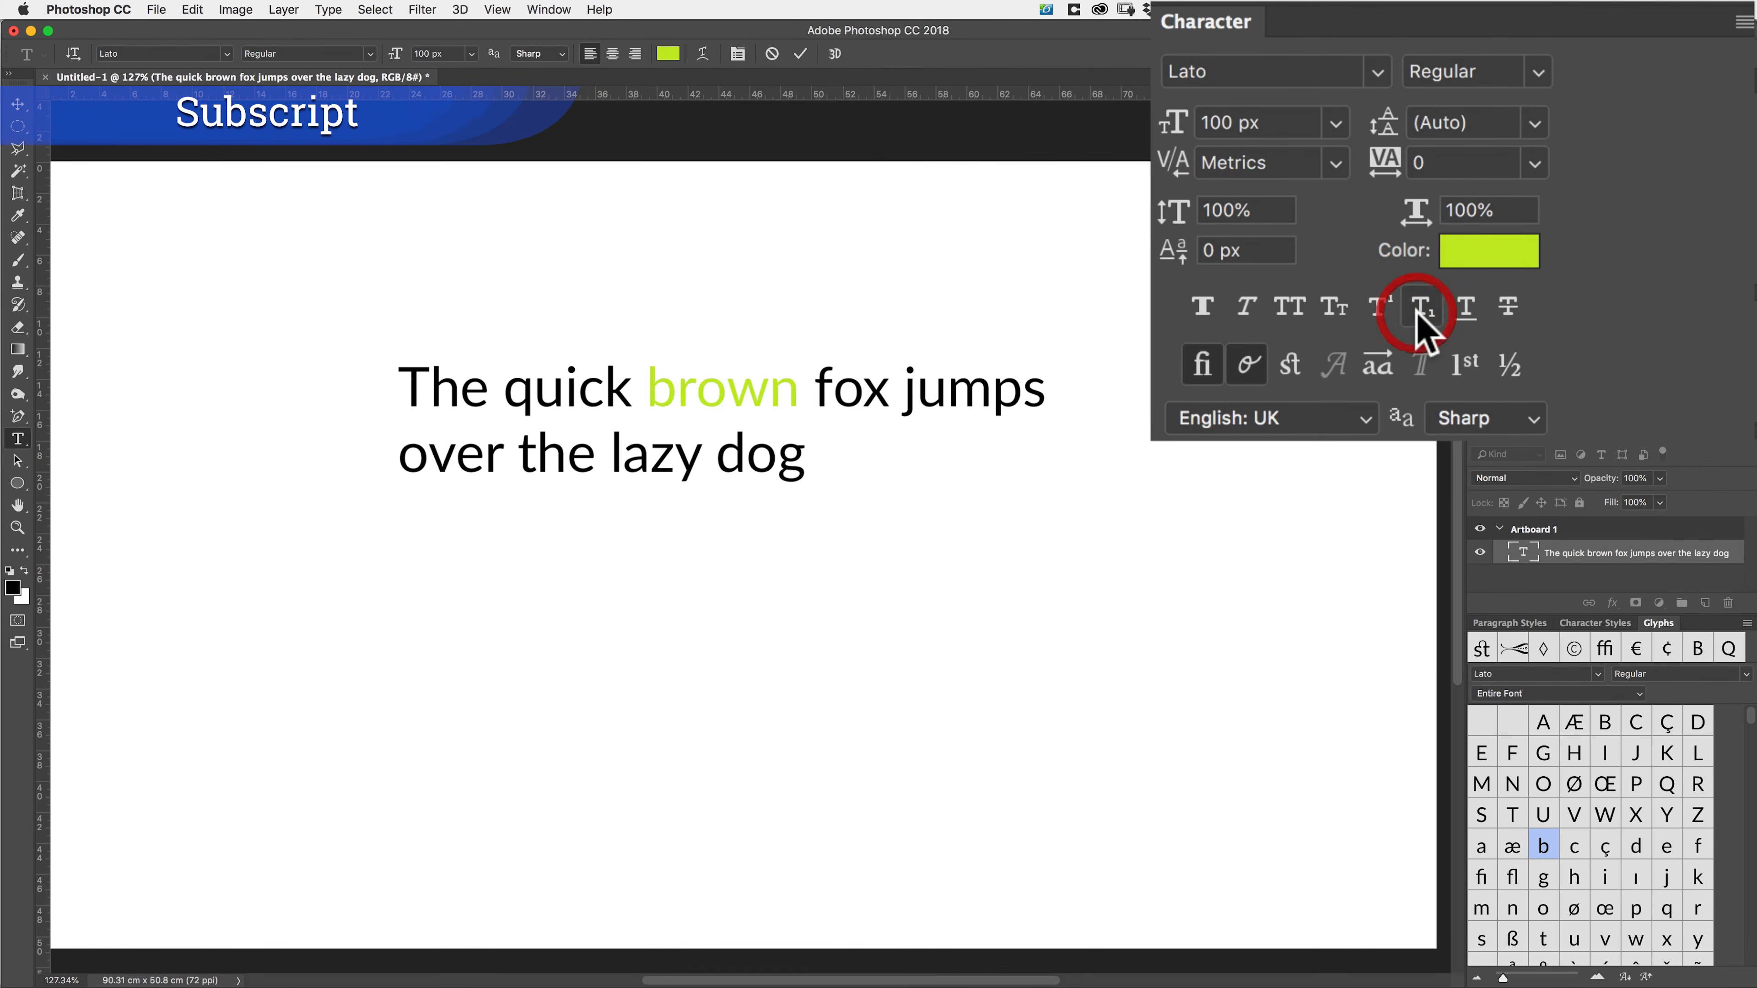
- Try Underline and Strikethrough on "brown", turning each one off again
{"action": "left_click", "coordinate": [1468, 310]}
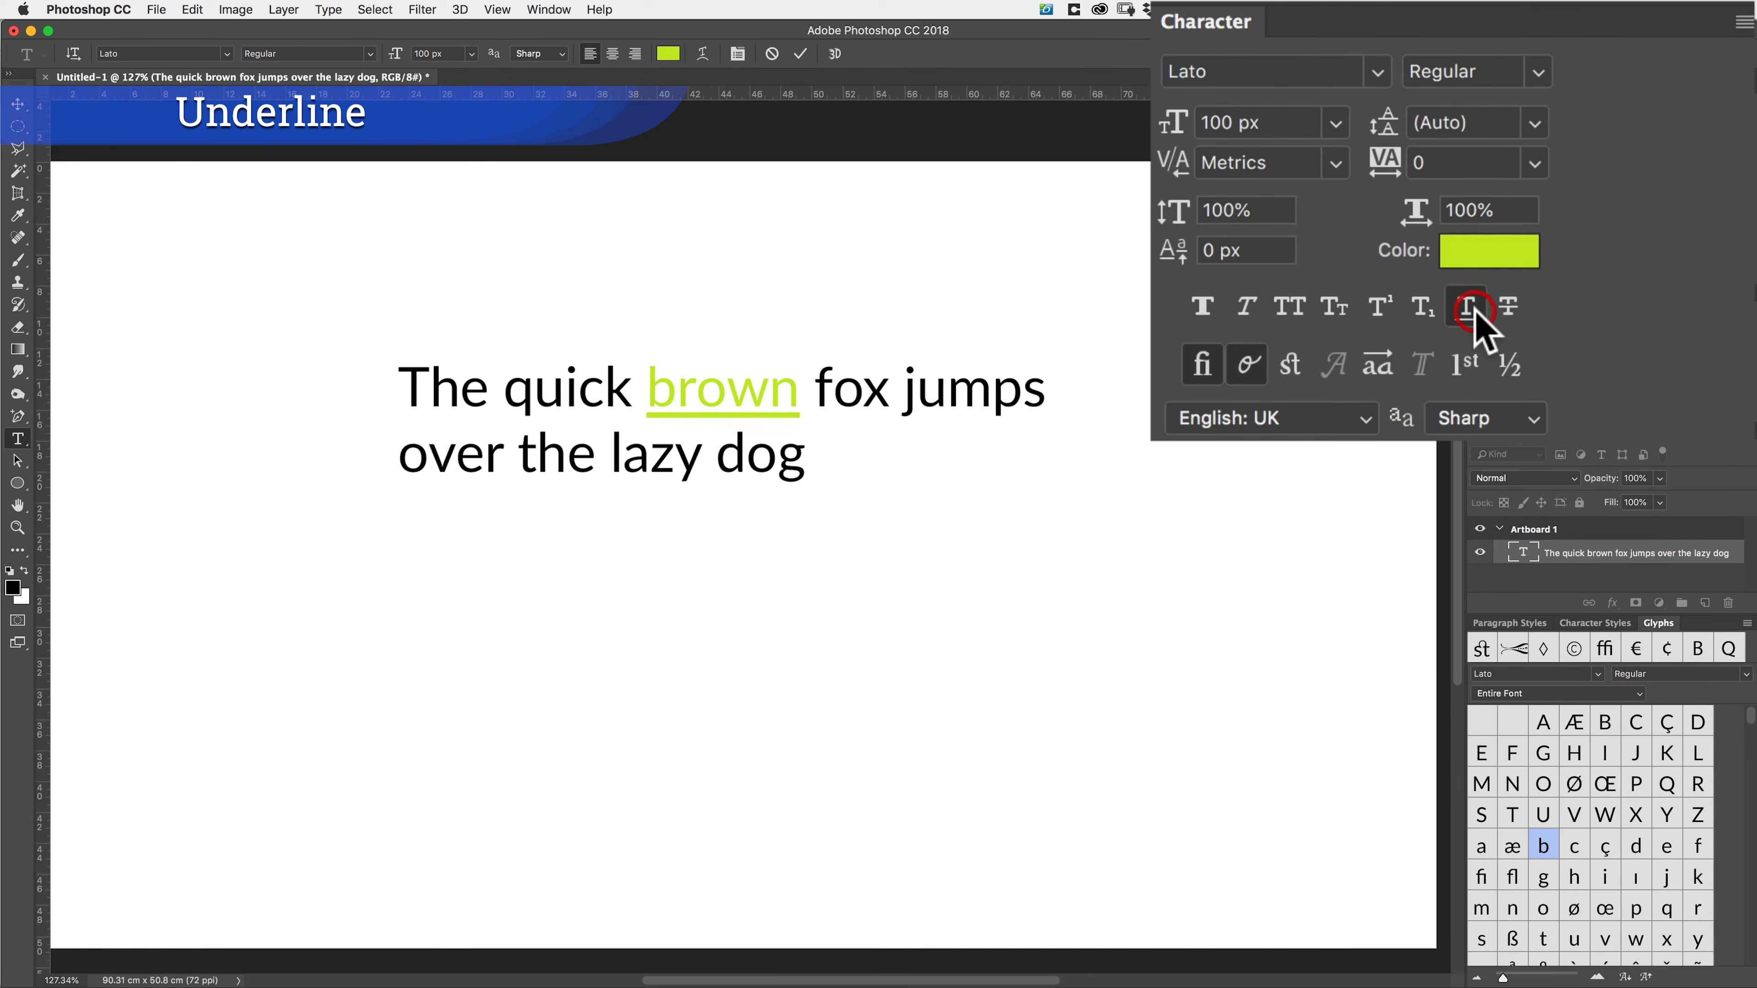
{"action": "left_click", "coordinate": [1475, 313]}
{"action": "left_click", "coordinate": [1509, 310]}
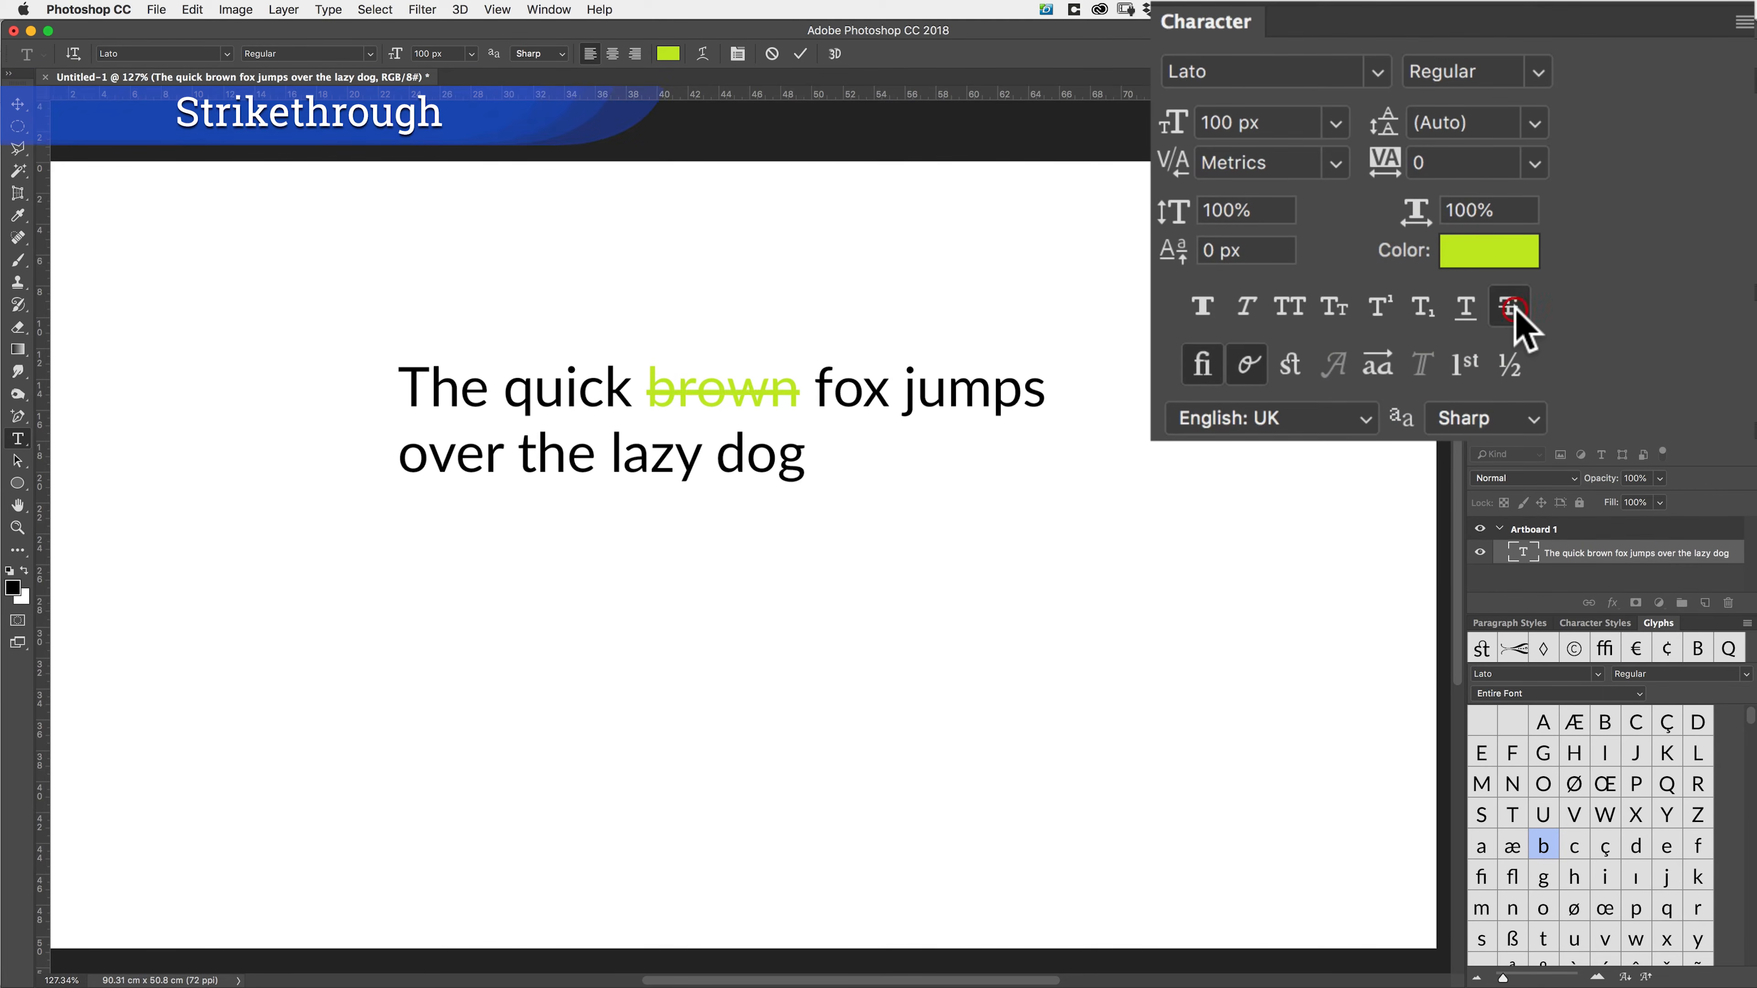
{"action": "left_click", "coordinate": [1511, 312]}
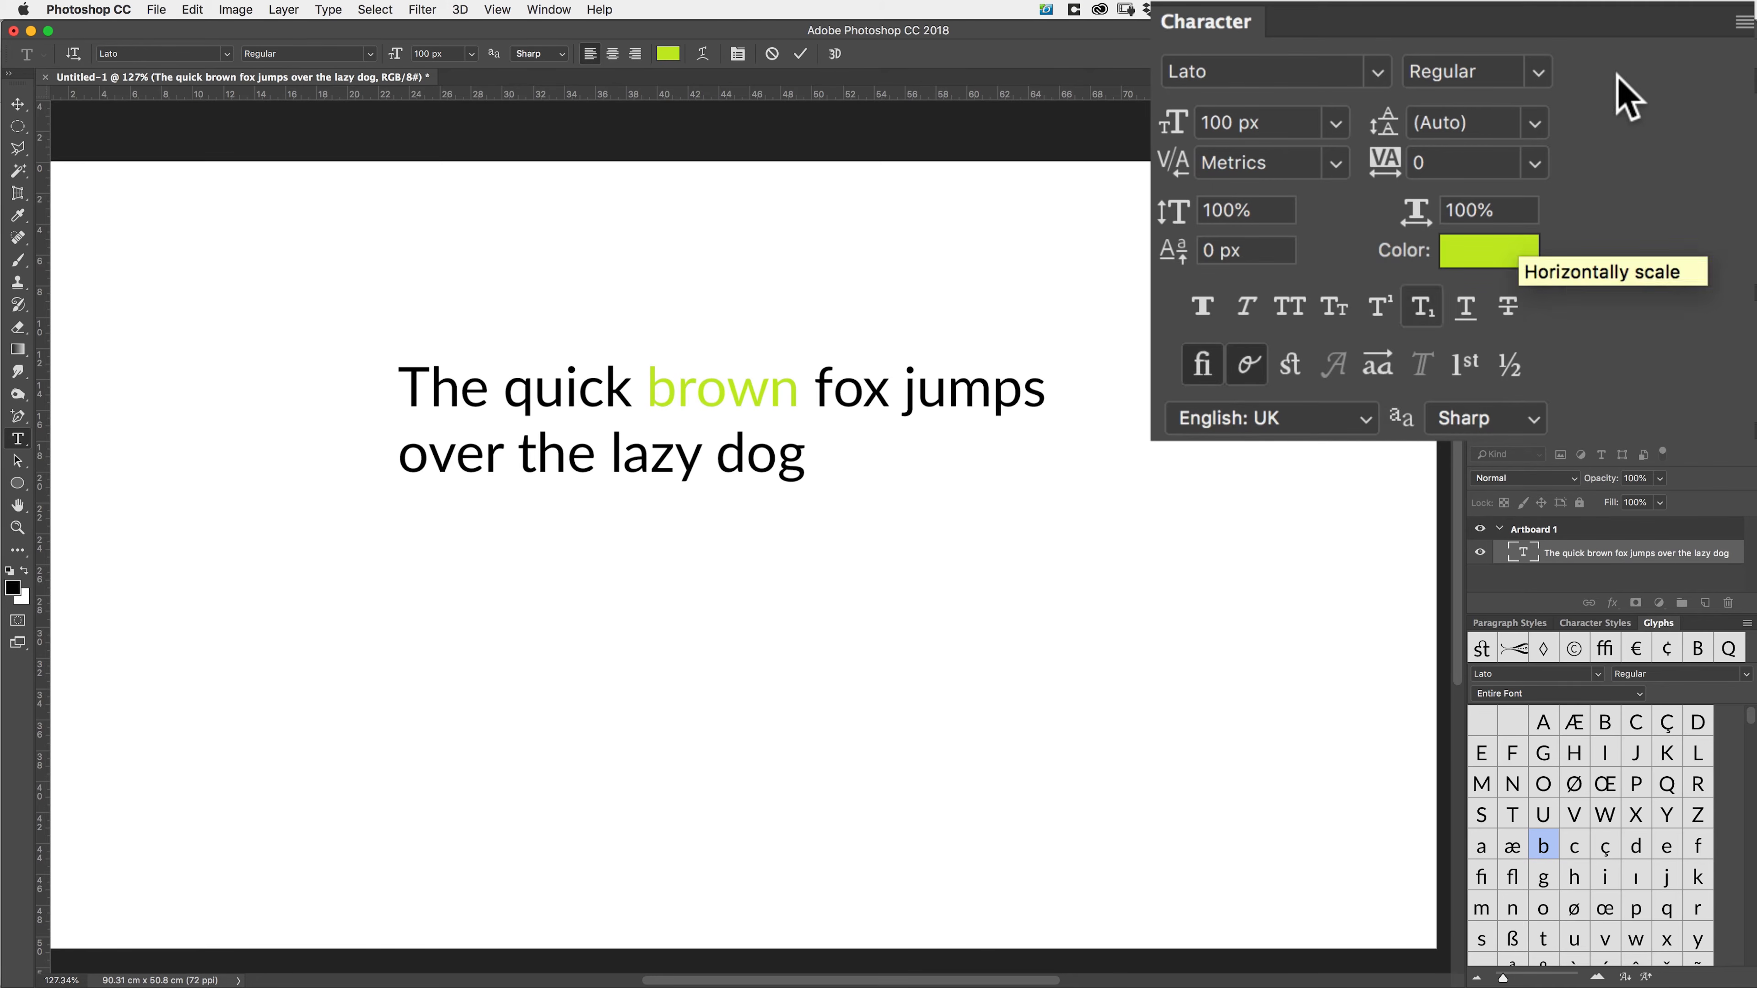
- Look over the OpenType options offered for the selected text, such as ligatures and stylistic alternates
{"action": "mouse_move", "coordinate": [1695, 42]}
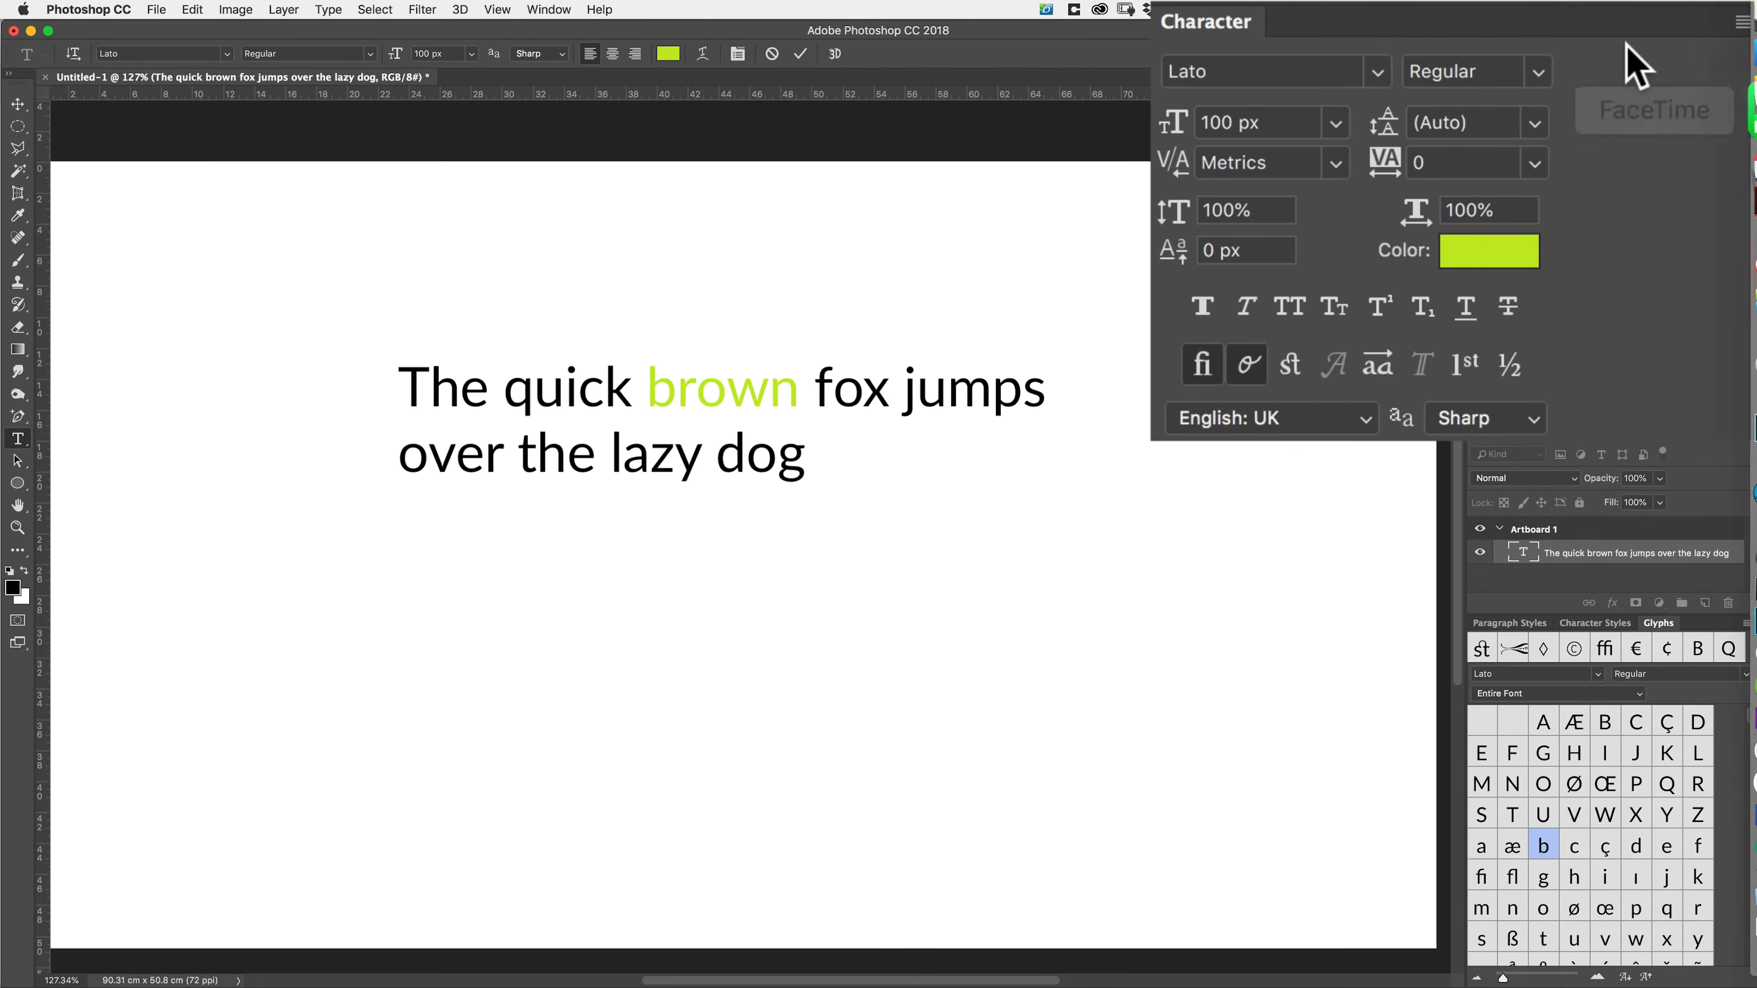
{"action": "left_click", "coordinate": [1746, 84]}
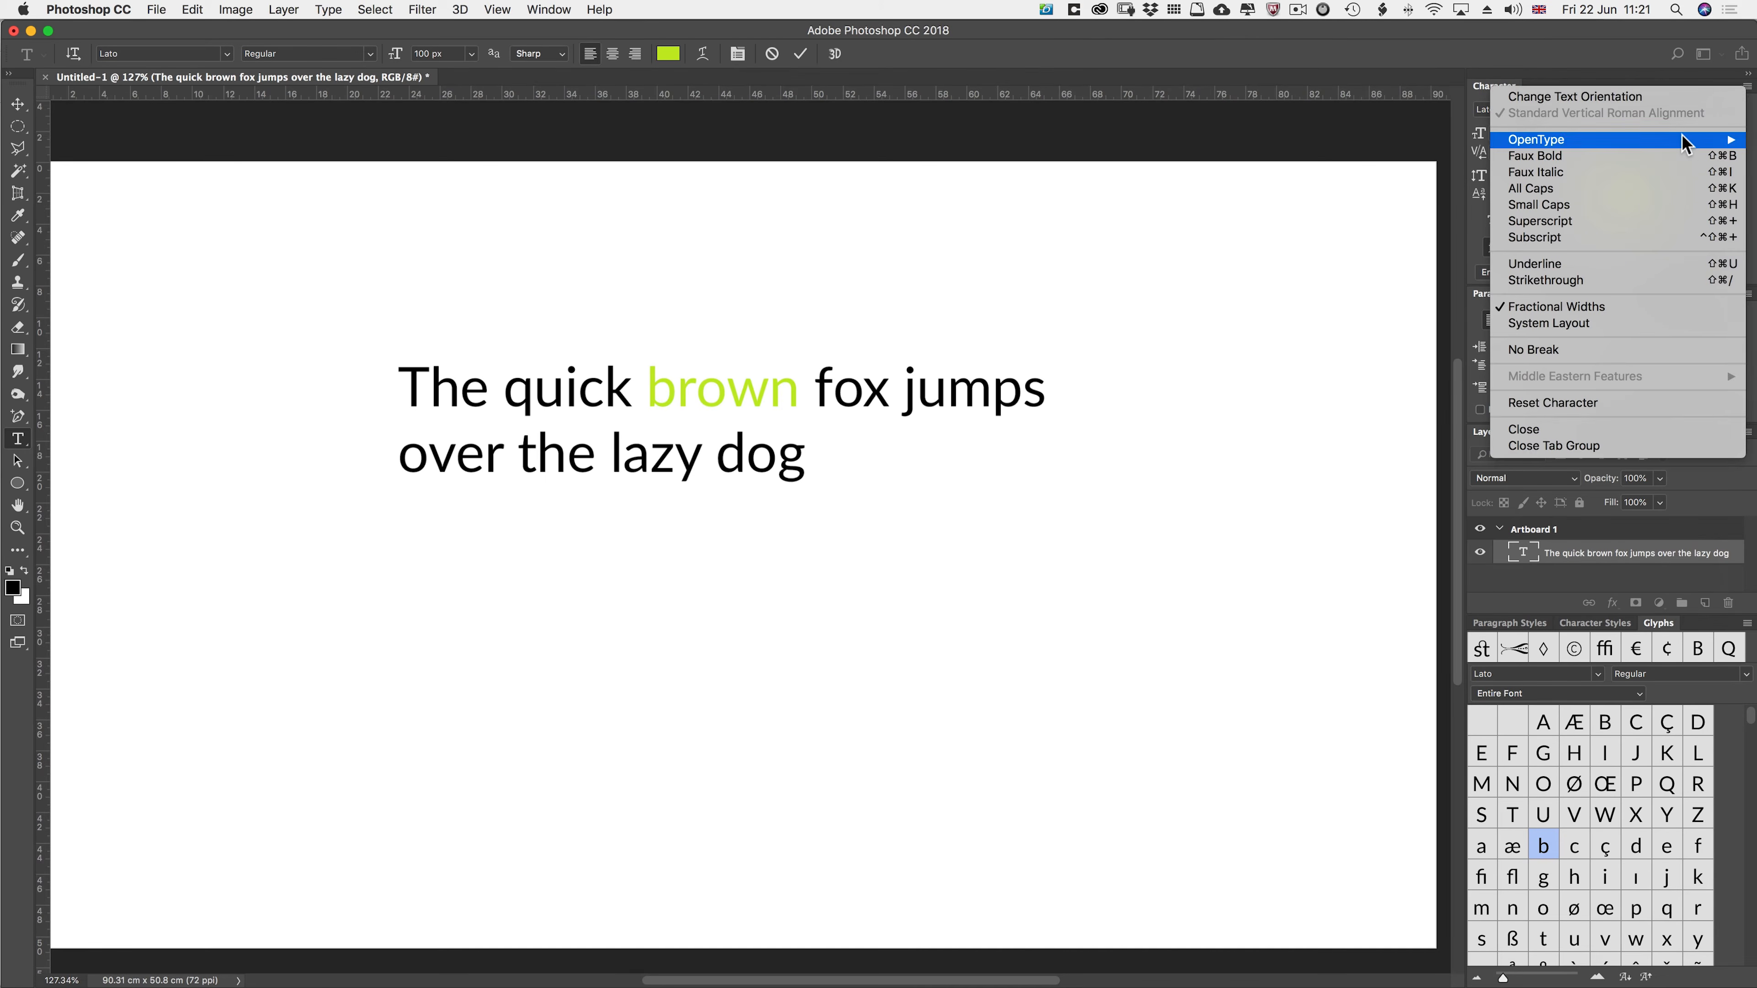
{"action": "mouse_move", "coordinate": [1686, 143]}
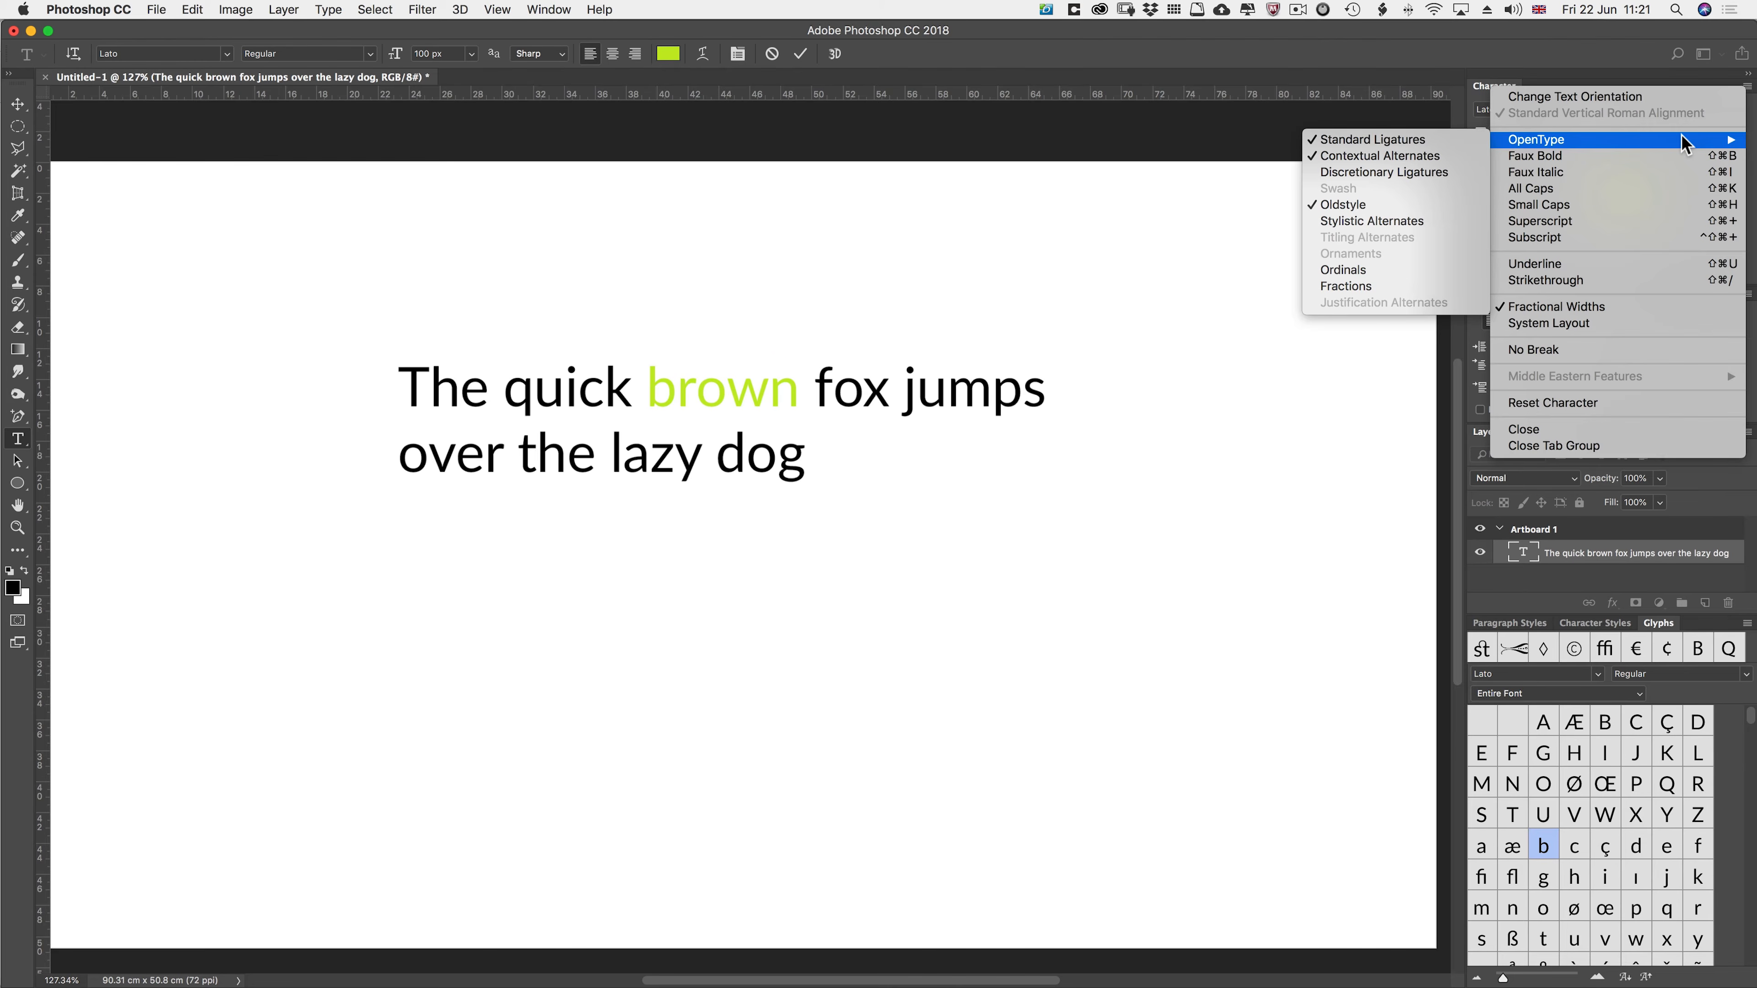
{"action": "left_click", "coordinate": [1126, 505]}
- Add "fi" after "dog" at the end of the text
{"action": "left_click", "coordinate": [810, 460]}
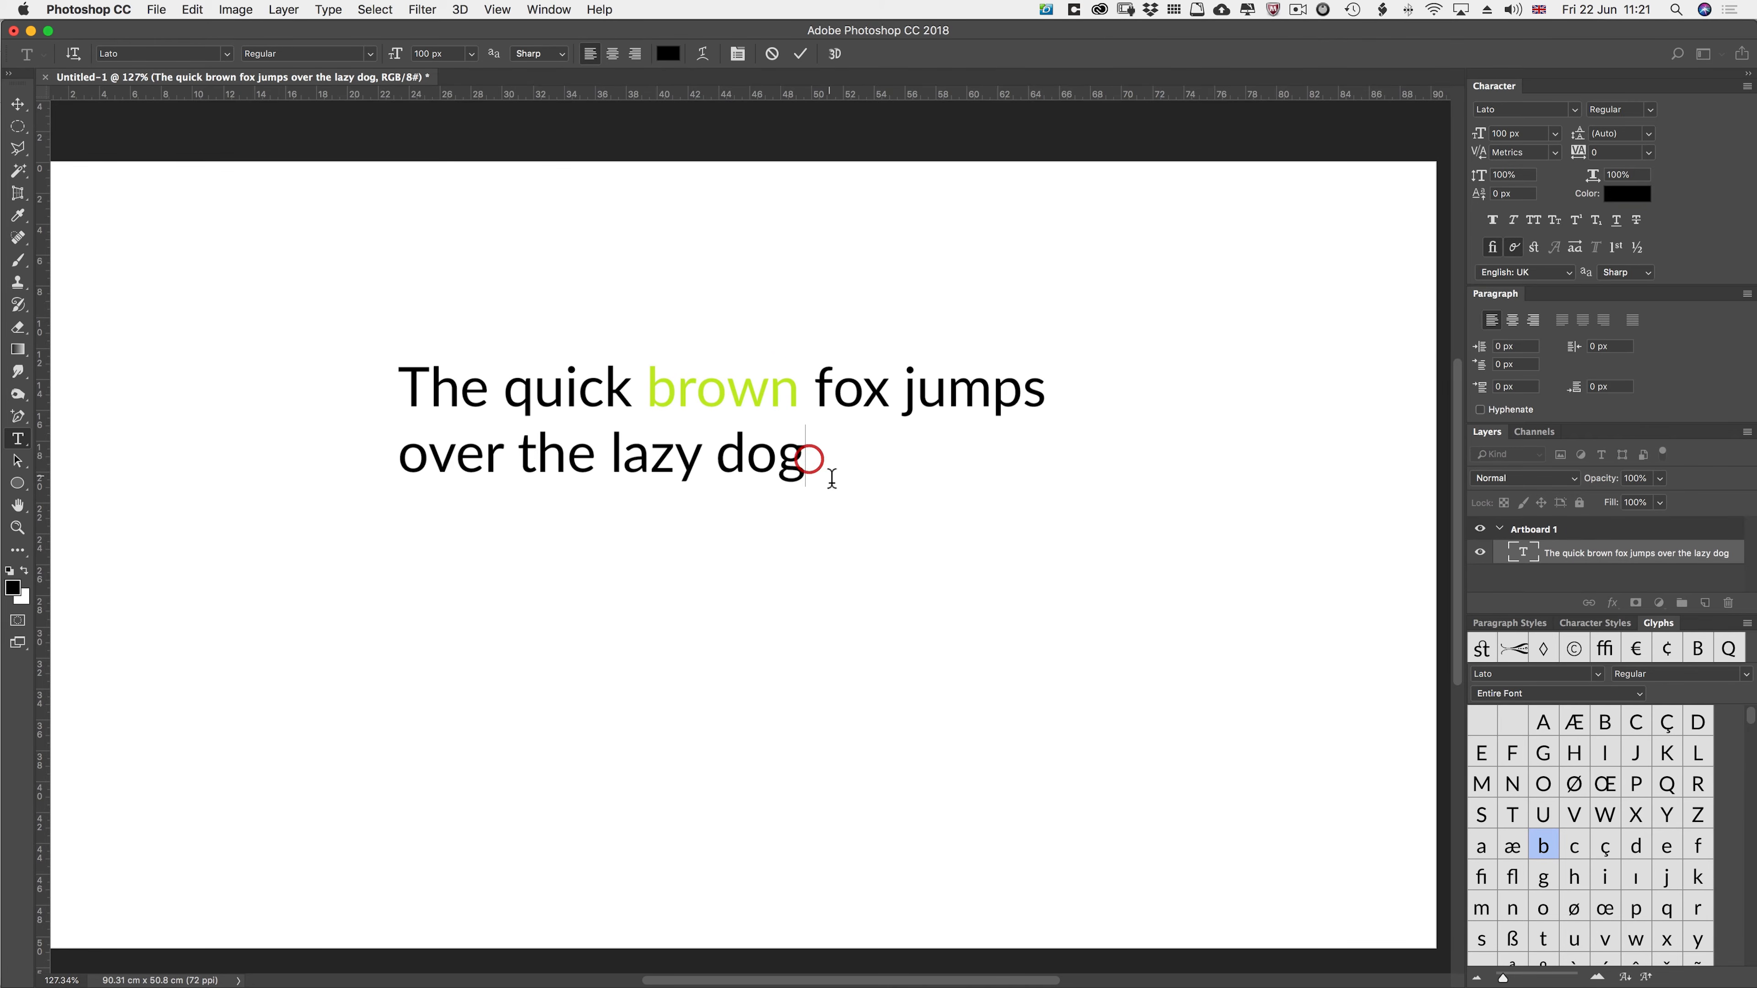
{"action": "type", "text": "fi"}
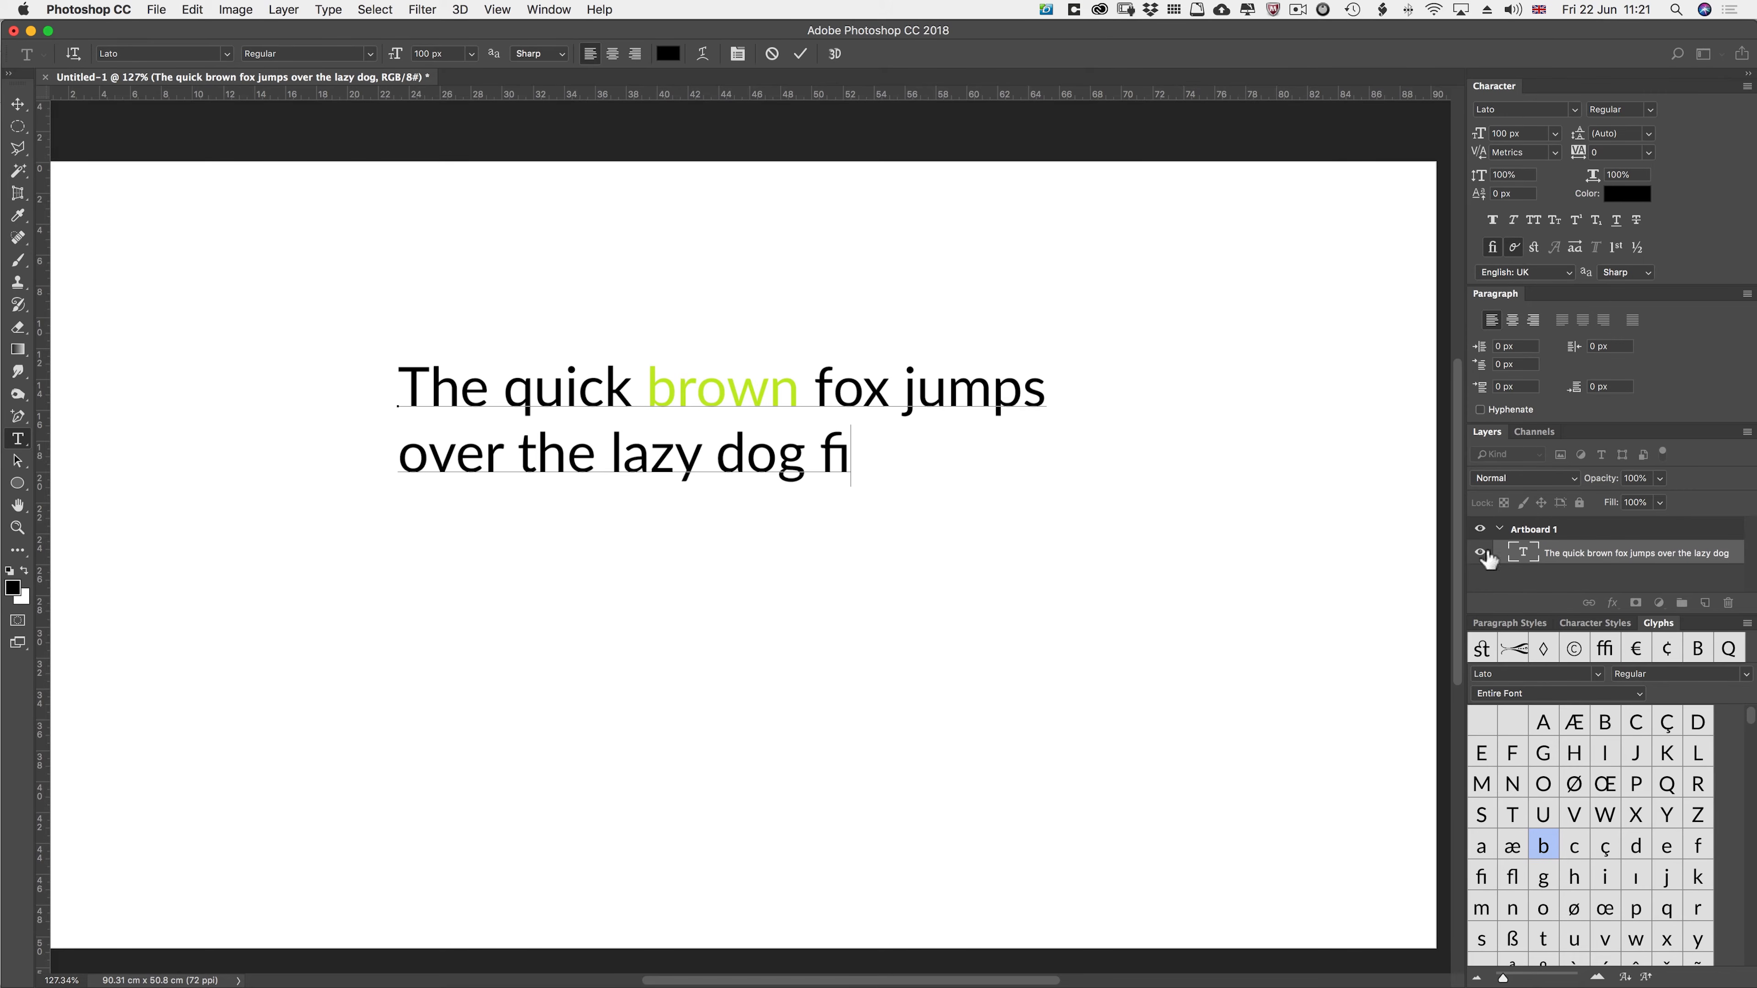
- Detach the Glyphs panel from its dock and enlarge it to show many more characters
{"action": "left_click_drag", "start_coordinate": [1657, 631], "coordinate": [1145, 135]}
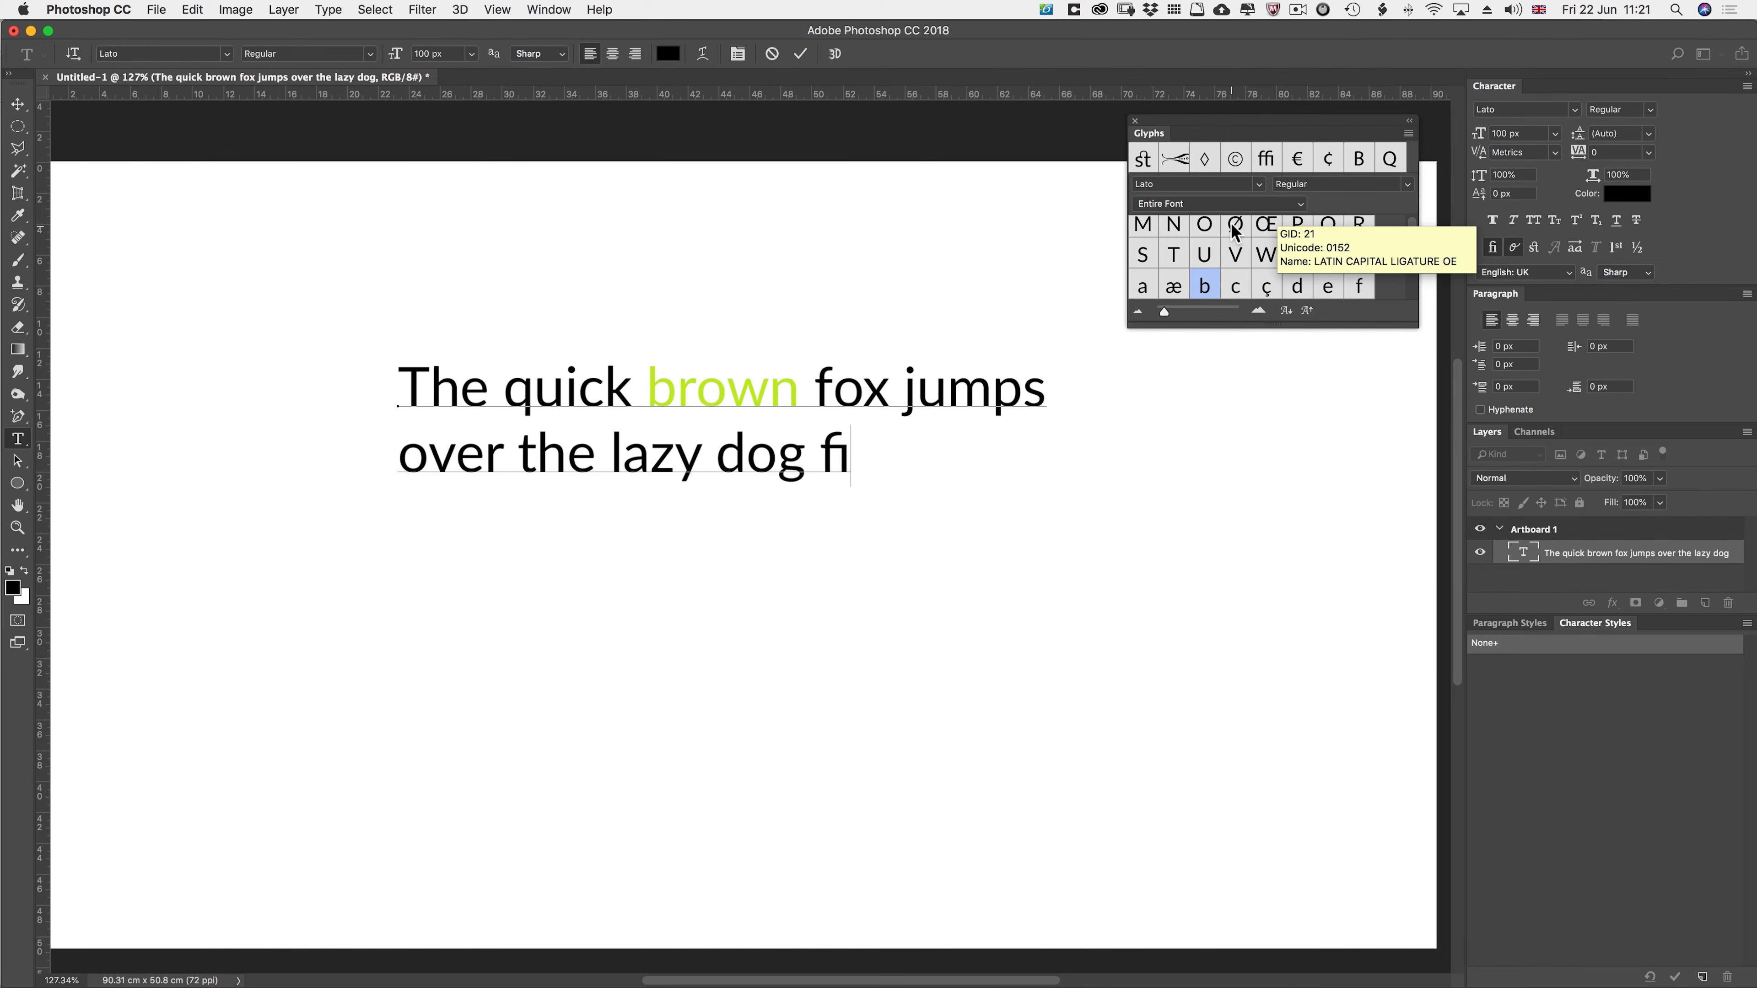
{"action": "left_click_drag", "start_coordinate": [1267, 328], "coordinate": [1267, 976]}
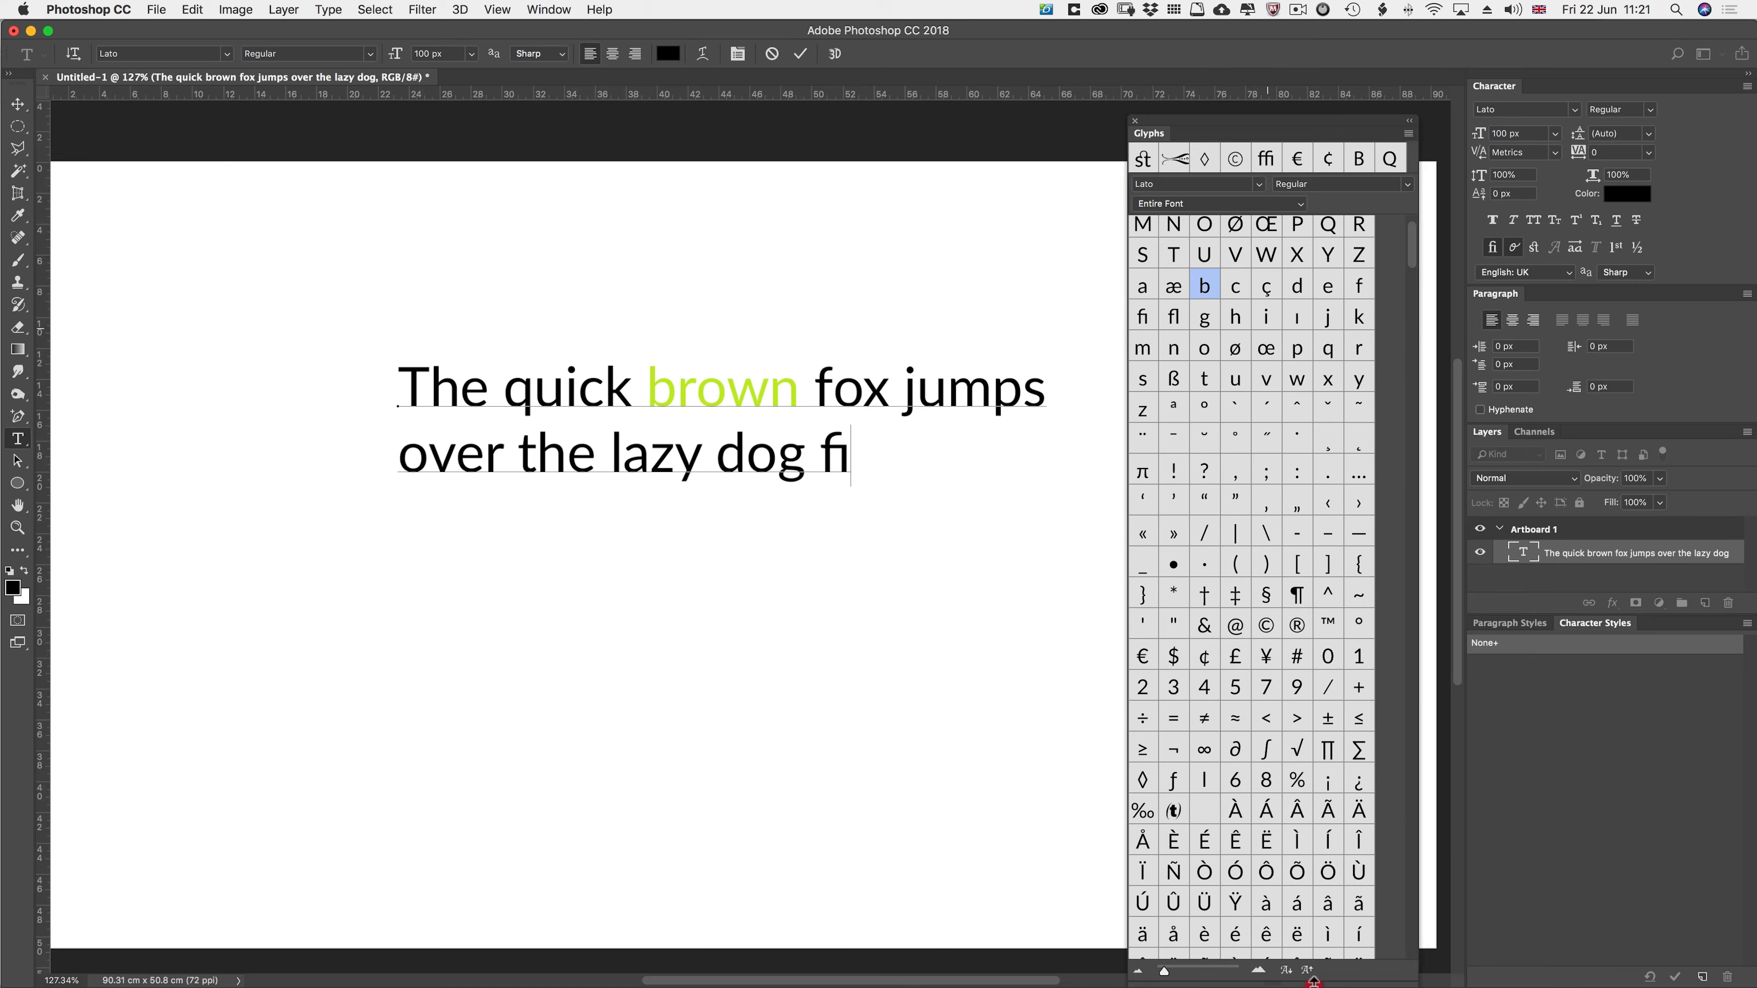
- Filter the glyphs to Stylistic Alternates and append "v" and the alternate Ÿ glyph to the text
{"action": "left_click", "coordinate": [1186, 204]}
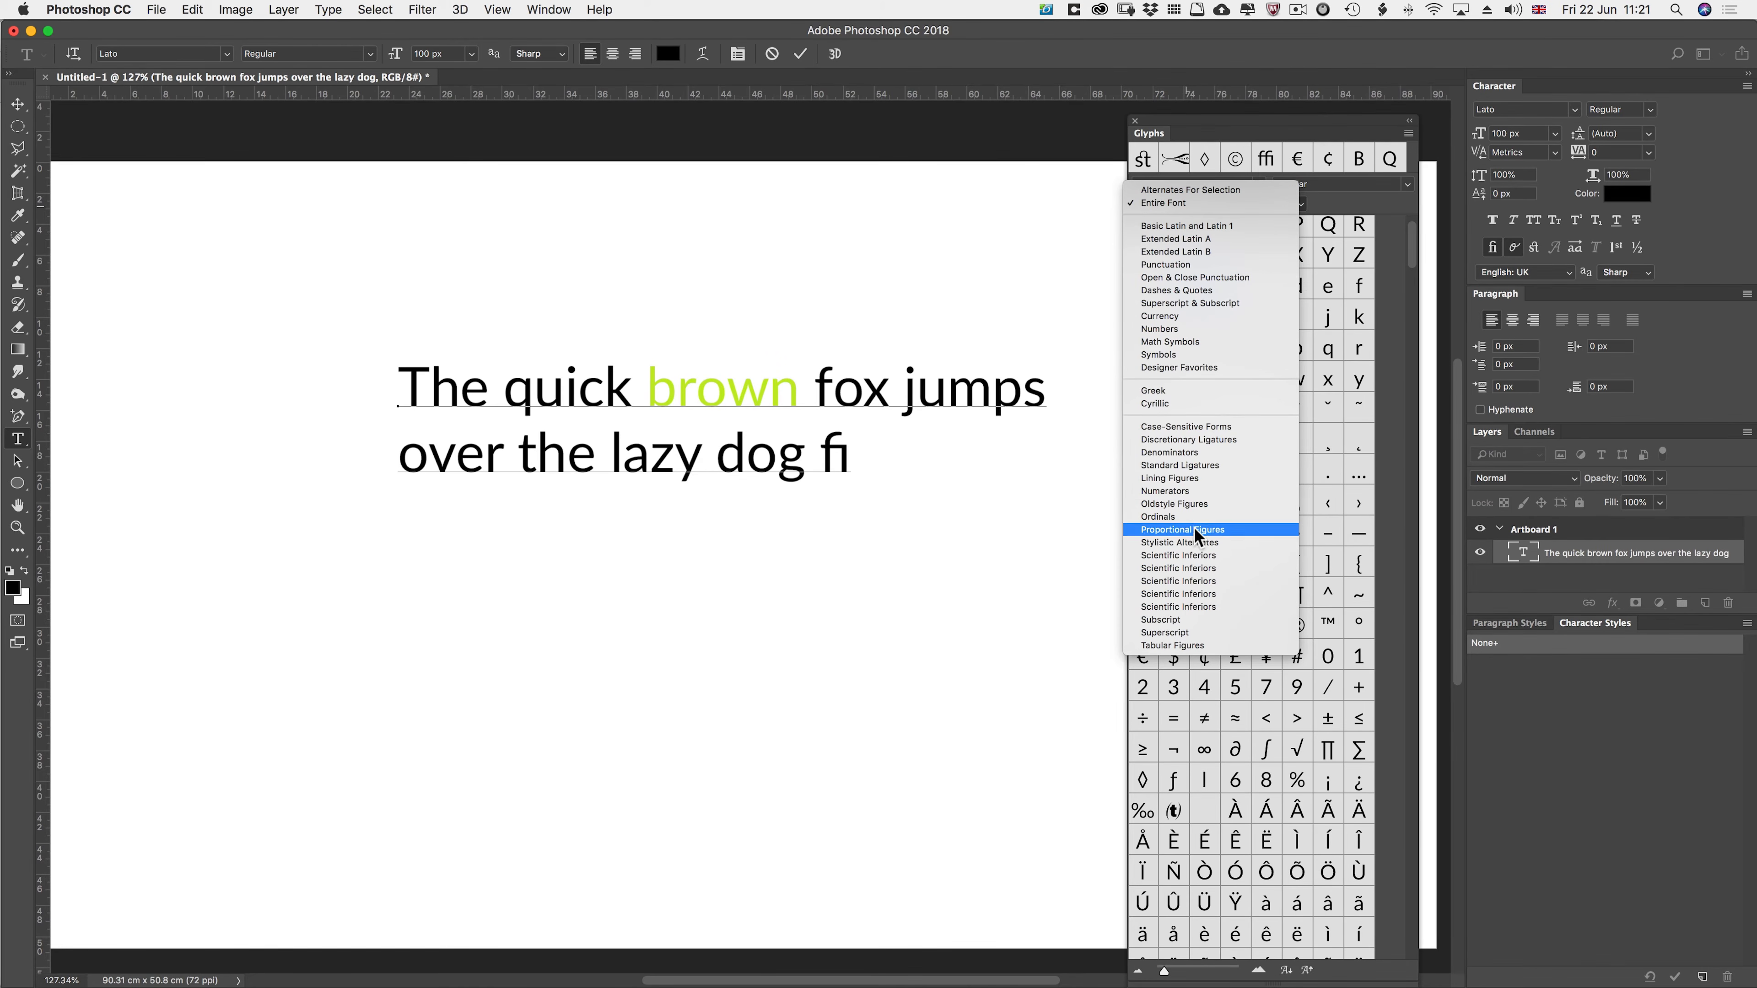
{"action": "left_click", "coordinate": [1194, 543]}
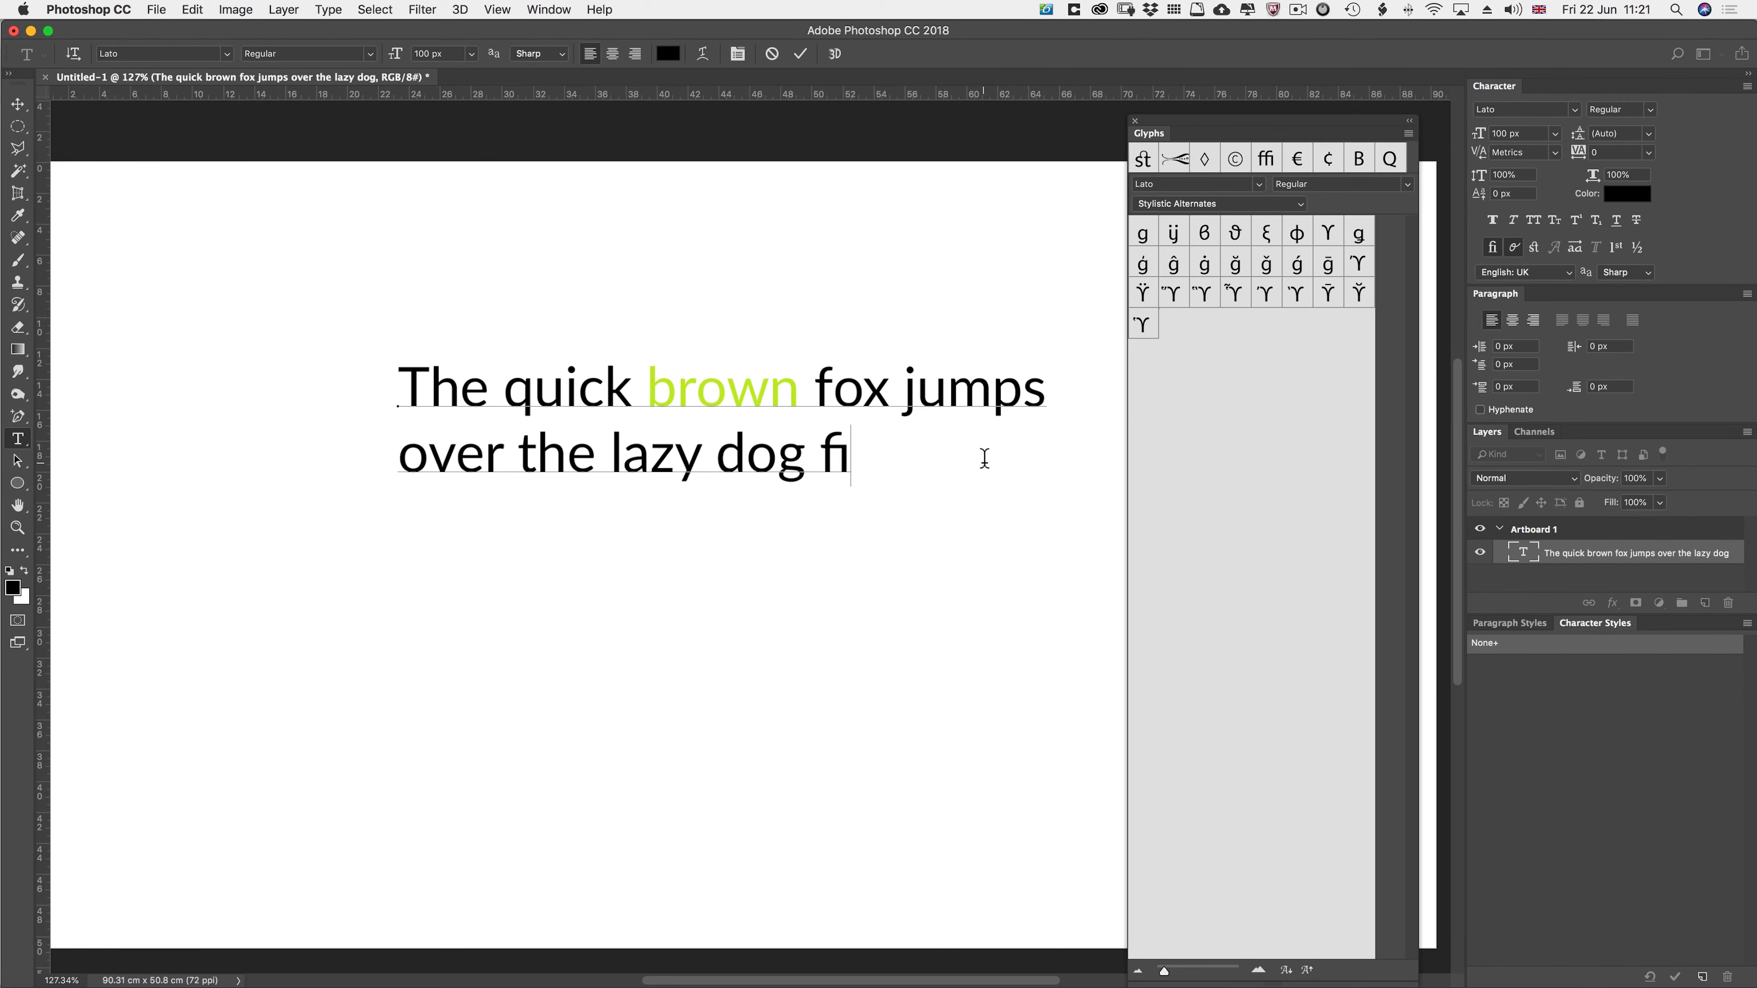
{"action": "type", "text": "v"}
{"action": "double_click", "coordinate": [1141, 295]}
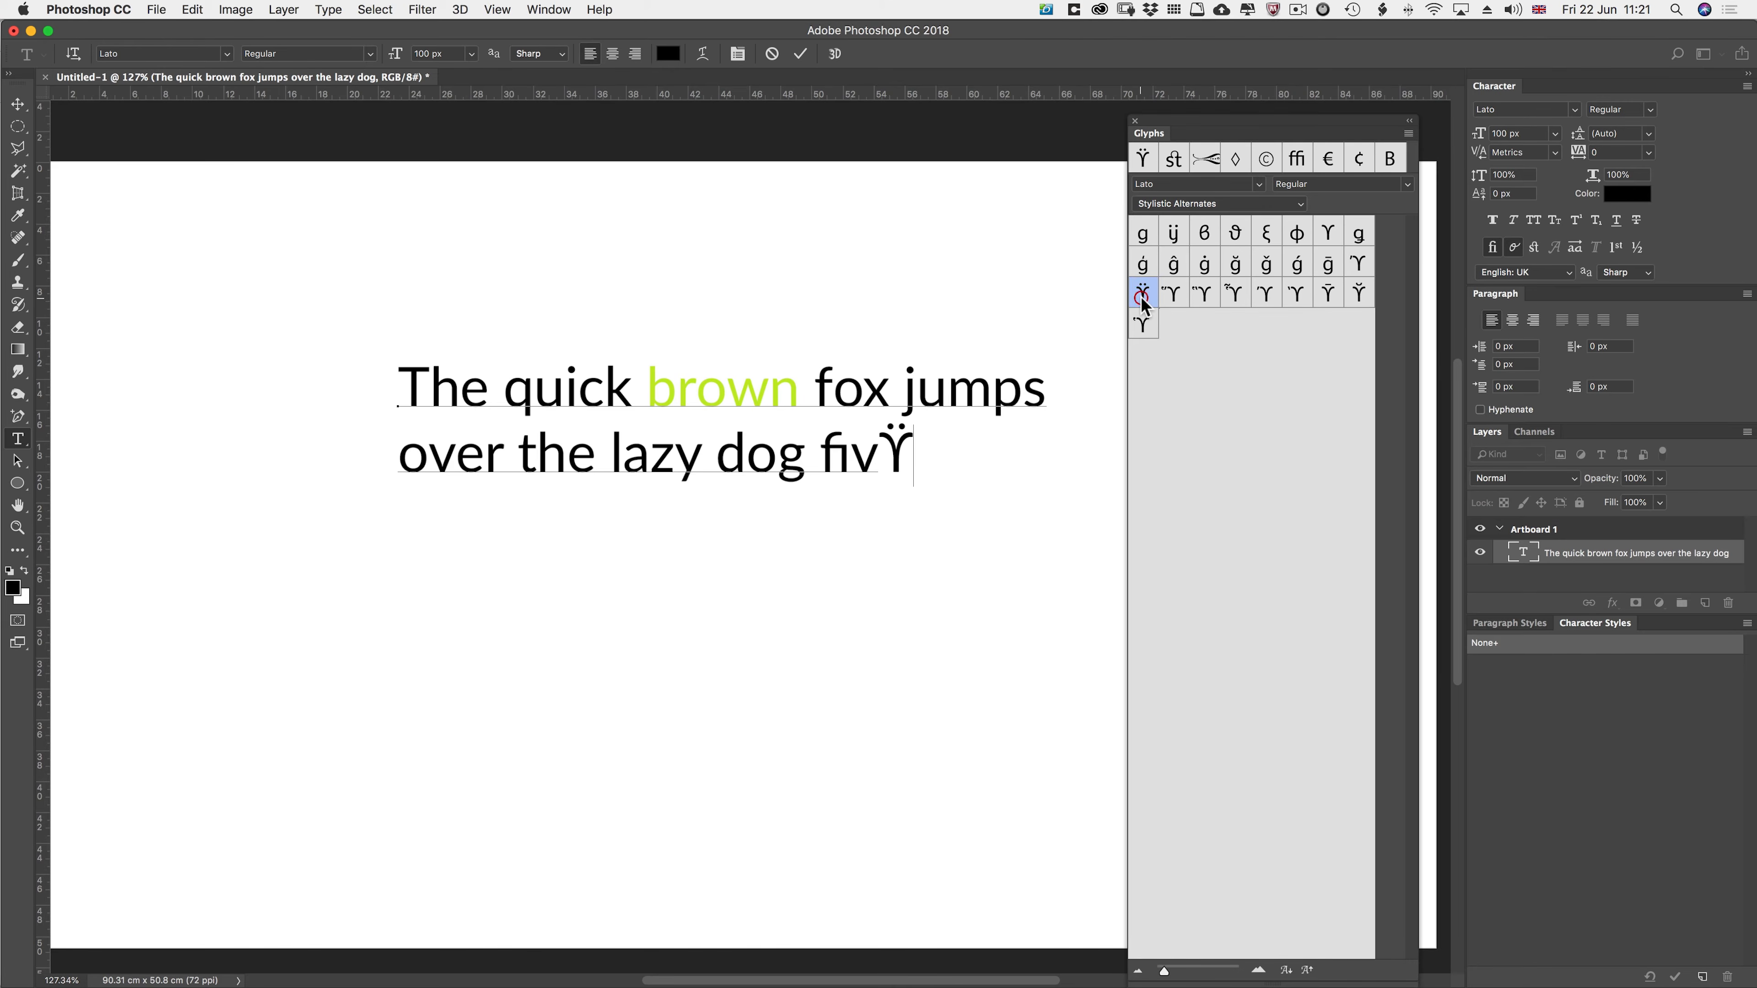
- Turn off Contextual Alternates and append the ₵ glyph from the font's Symbols set to the text
{"action": "left_click", "coordinate": [1512, 256]}
{"action": "left_click", "coordinate": [1205, 204]}
{"action": "scroll", "coordinate": [1176, 111], "scroll_direction": "up", "scroll_amount": 5}
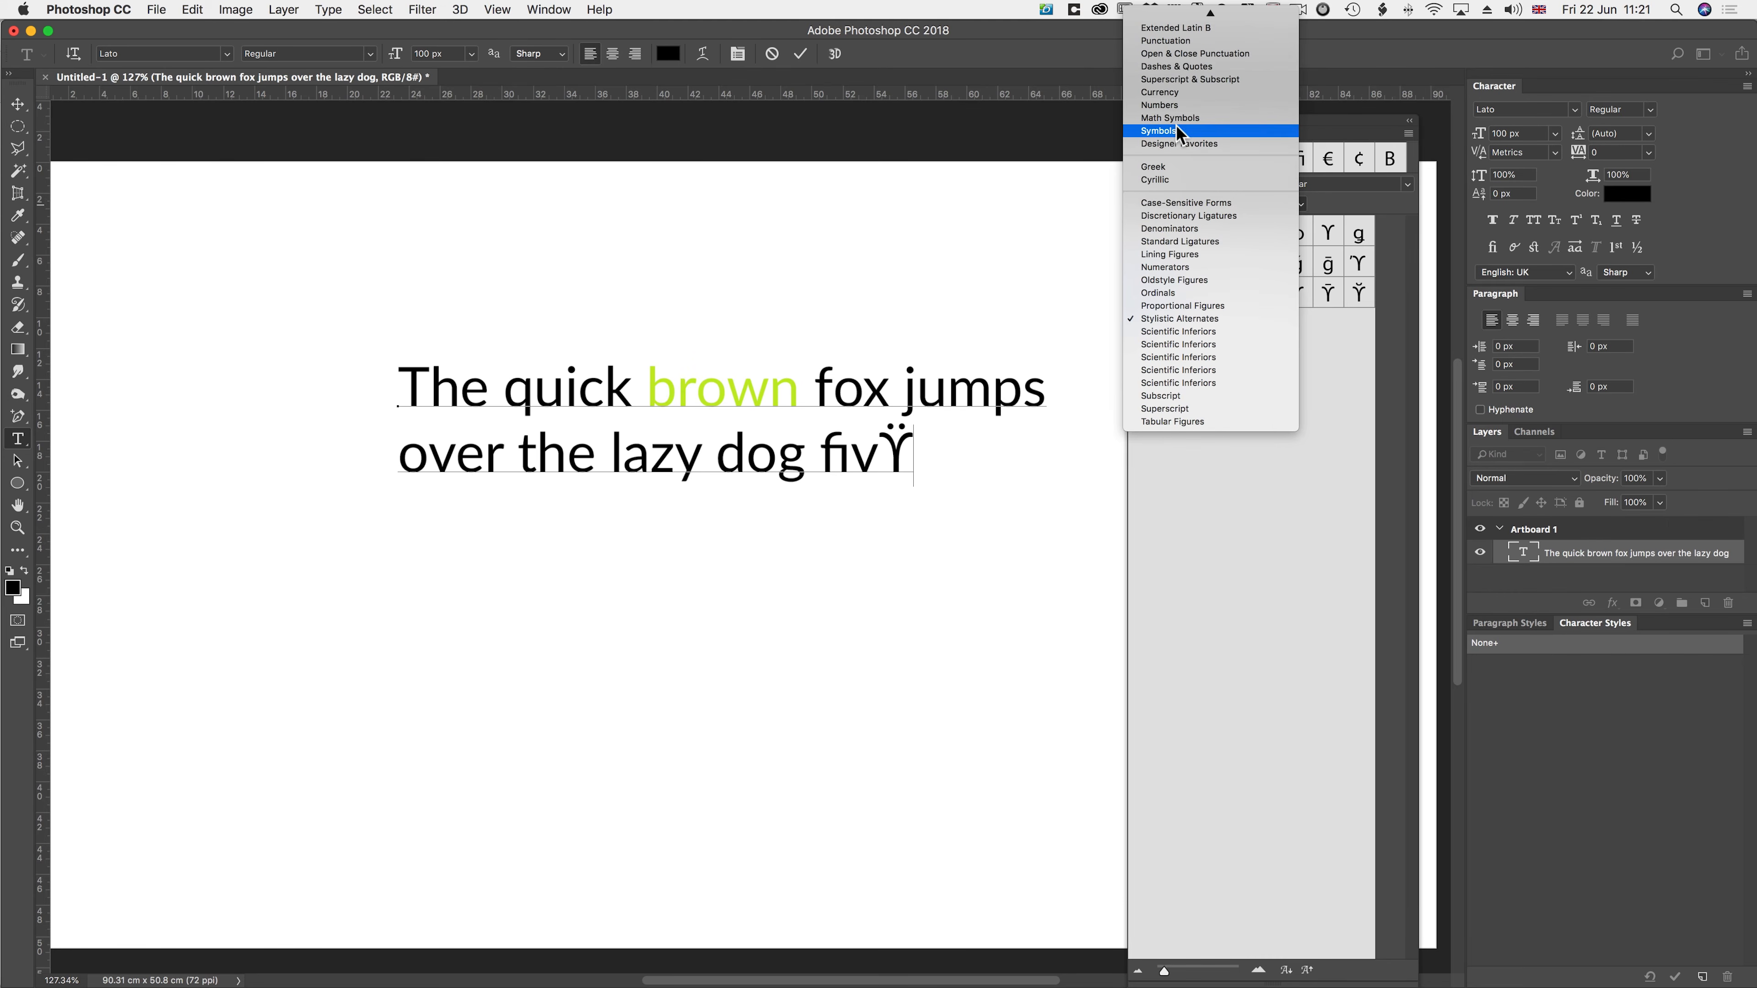
{"action": "left_click", "coordinate": [1176, 131]}
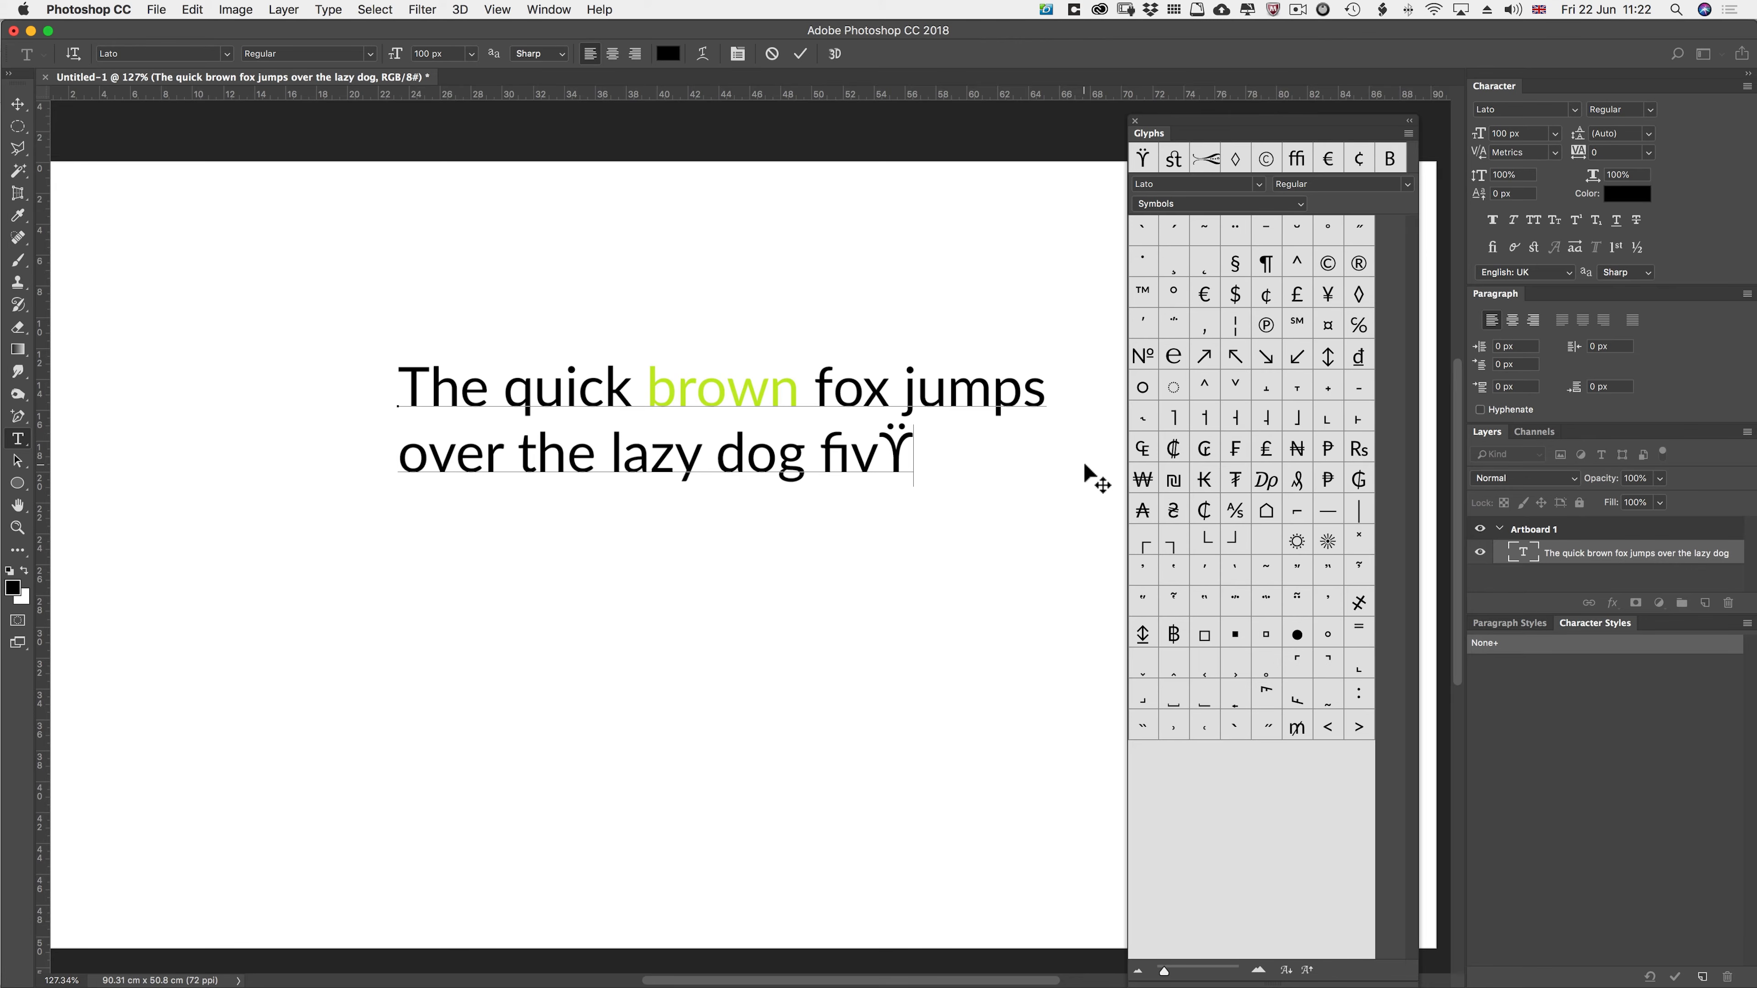
{"action": "double_click", "coordinate": [1204, 505]}
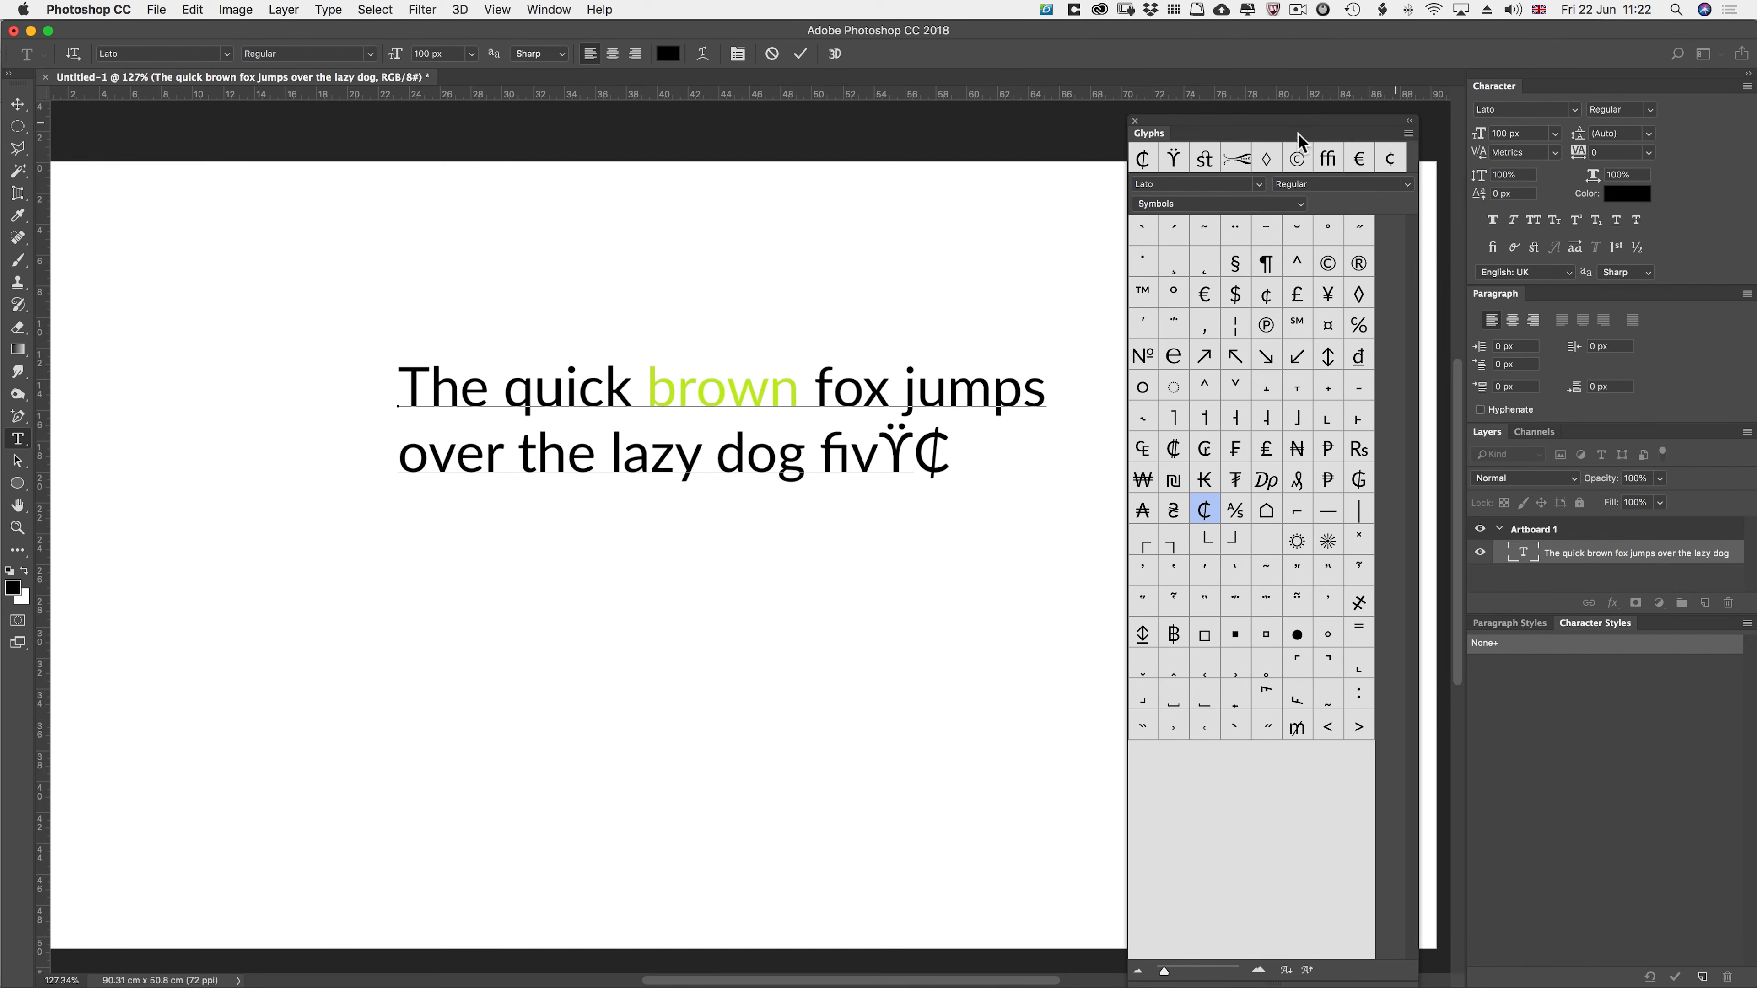
- Collapse the Glyphs panel and delete the committed text layer from the artboard
{"action": "left_click", "coordinate": [1410, 120]}
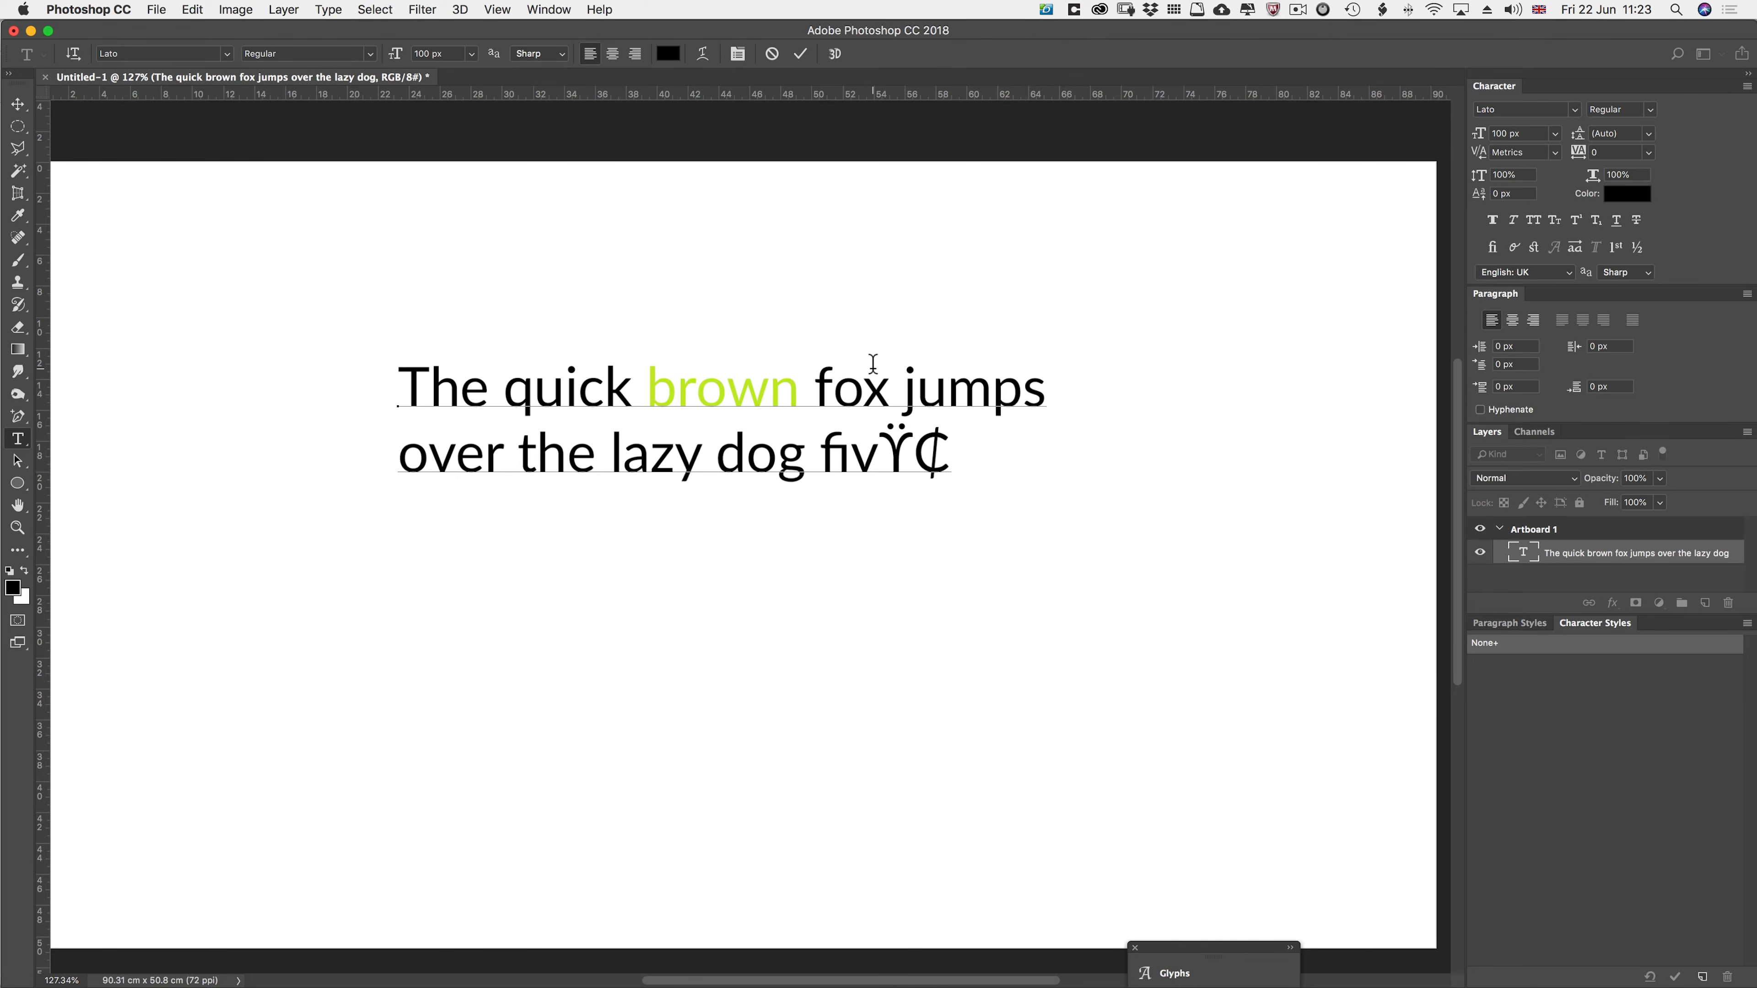
{"action": "left_click", "coordinate": [1642, 562]}
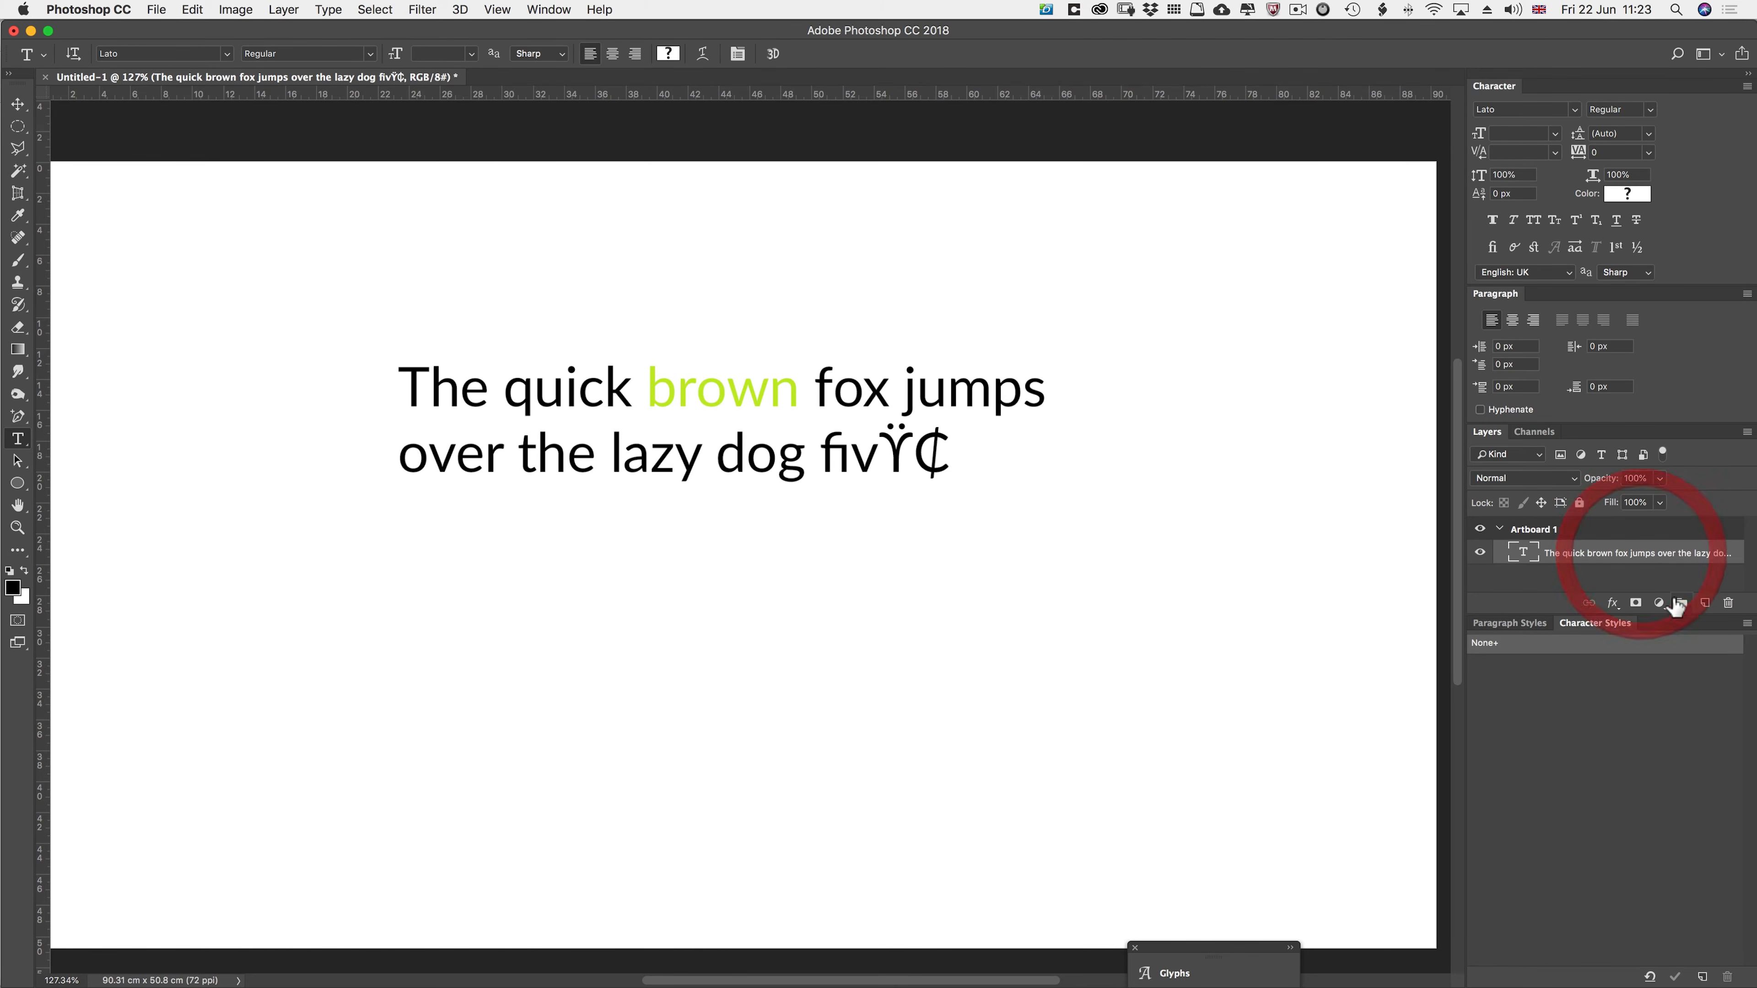
{"action": "left_click", "coordinate": [1726, 603]}
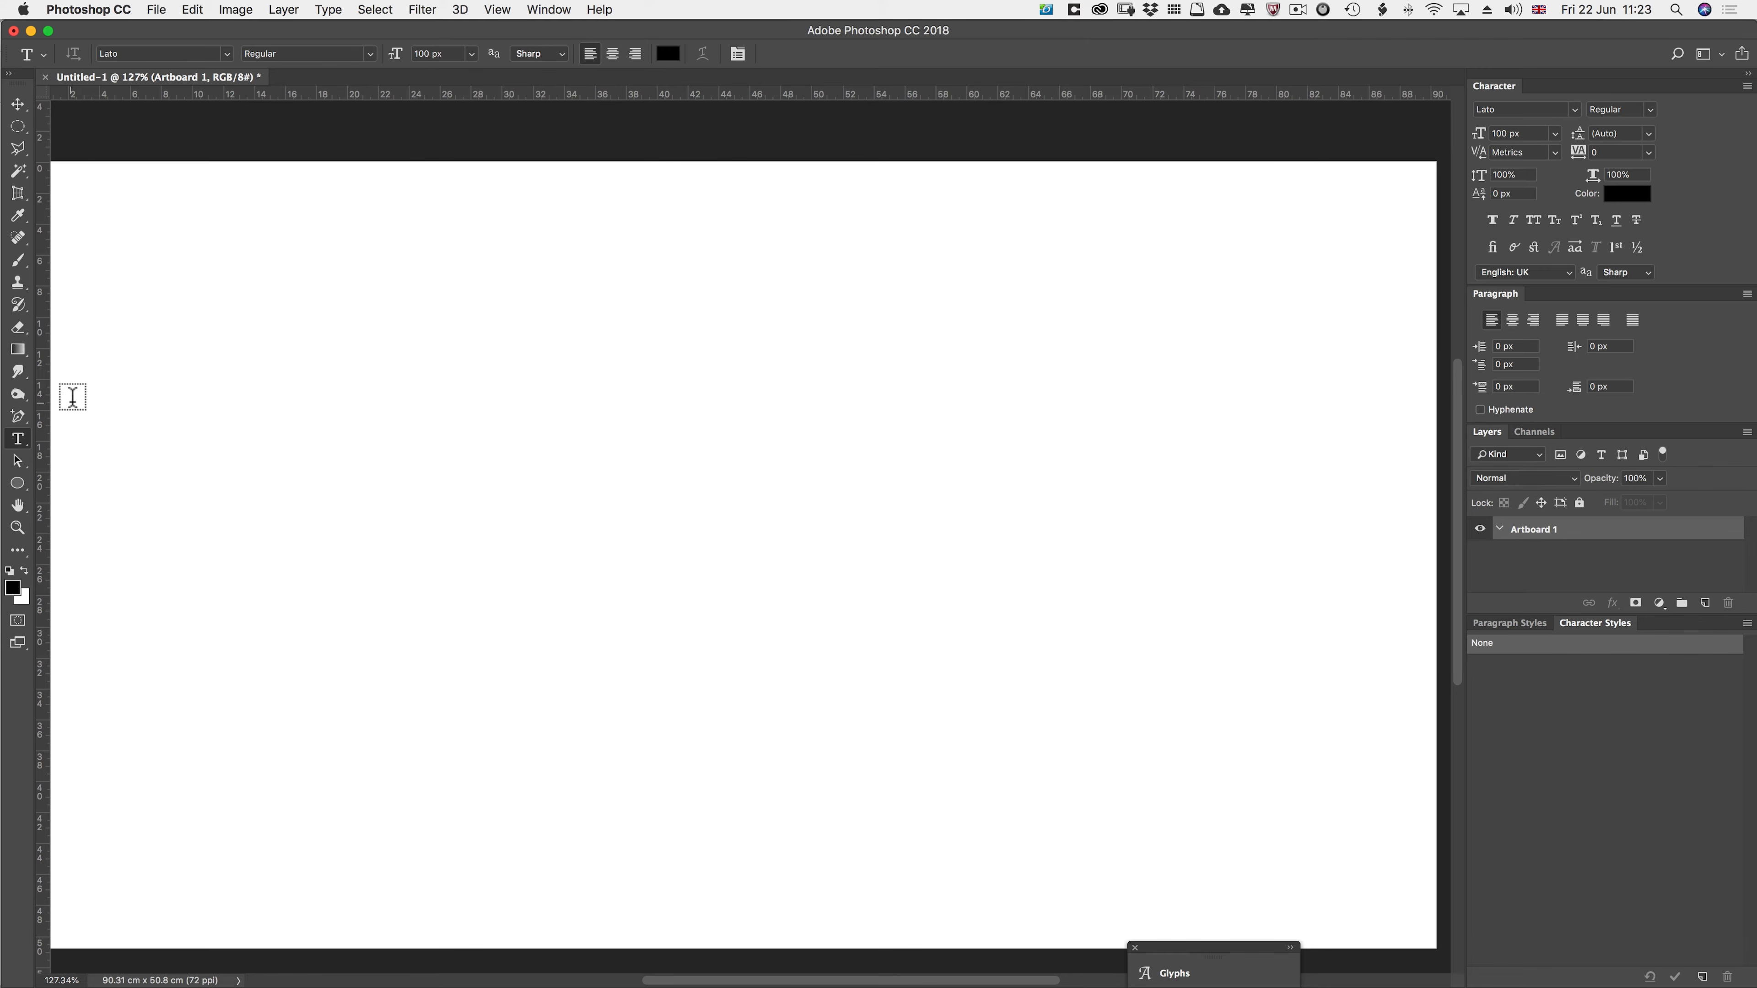
- Draw a paragraph text box about 53 cm wide and 29 cm tall in the middle of the artboard
{"action": "left_click_drag", "start_coordinate": [257, 291], "coordinate": [1083, 734]}
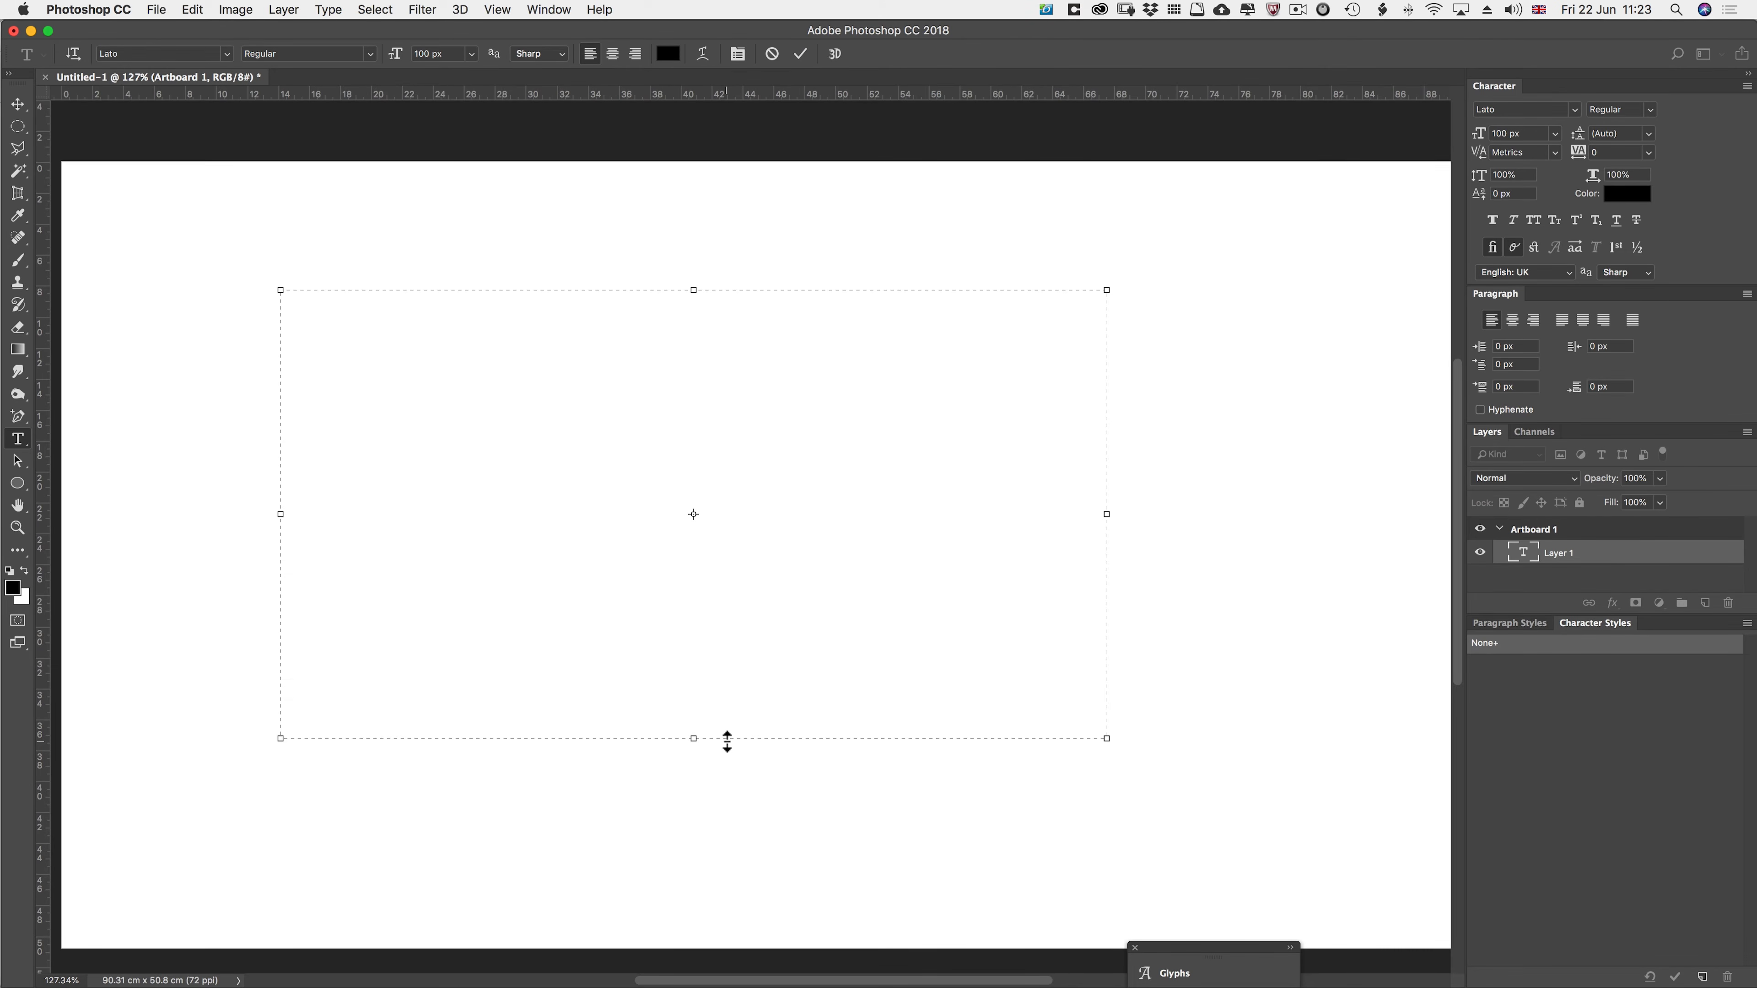
- Fill the empty paragraph box with Lorem Ipsum placeholder text and set all of it to 35 px
{"action": "left_click", "coordinate": [328, 9]}
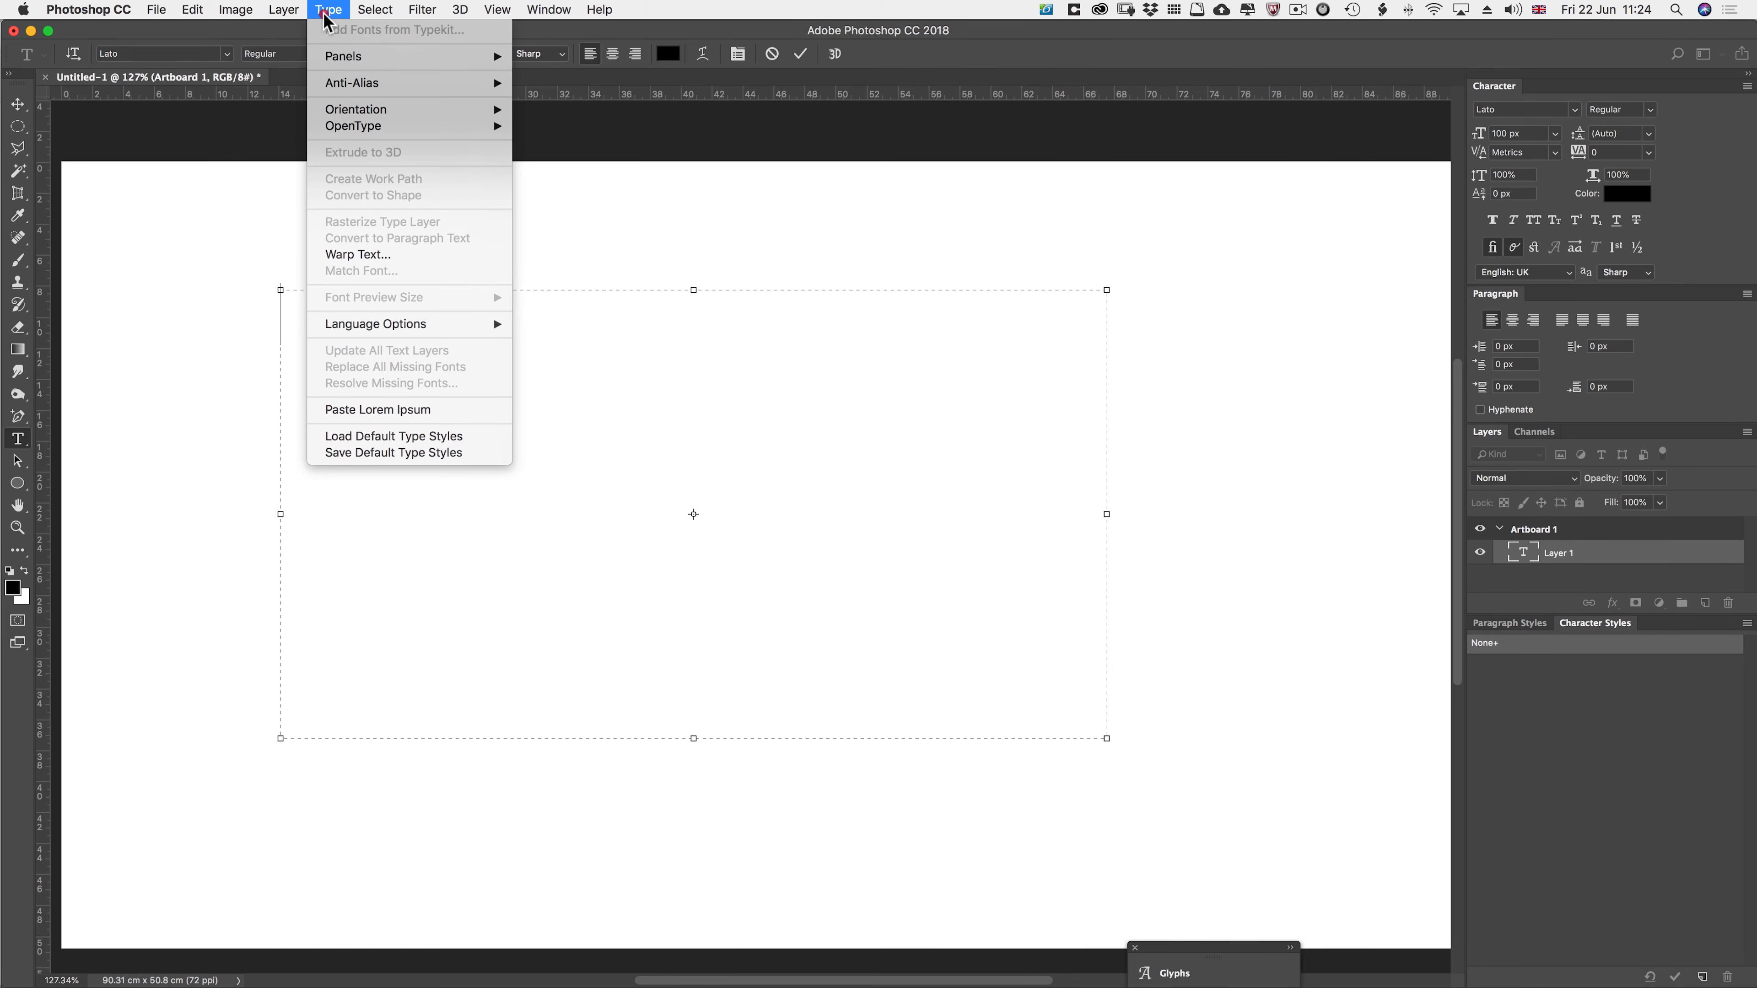
{"action": "left_click", "coordinate": [375, 415]}
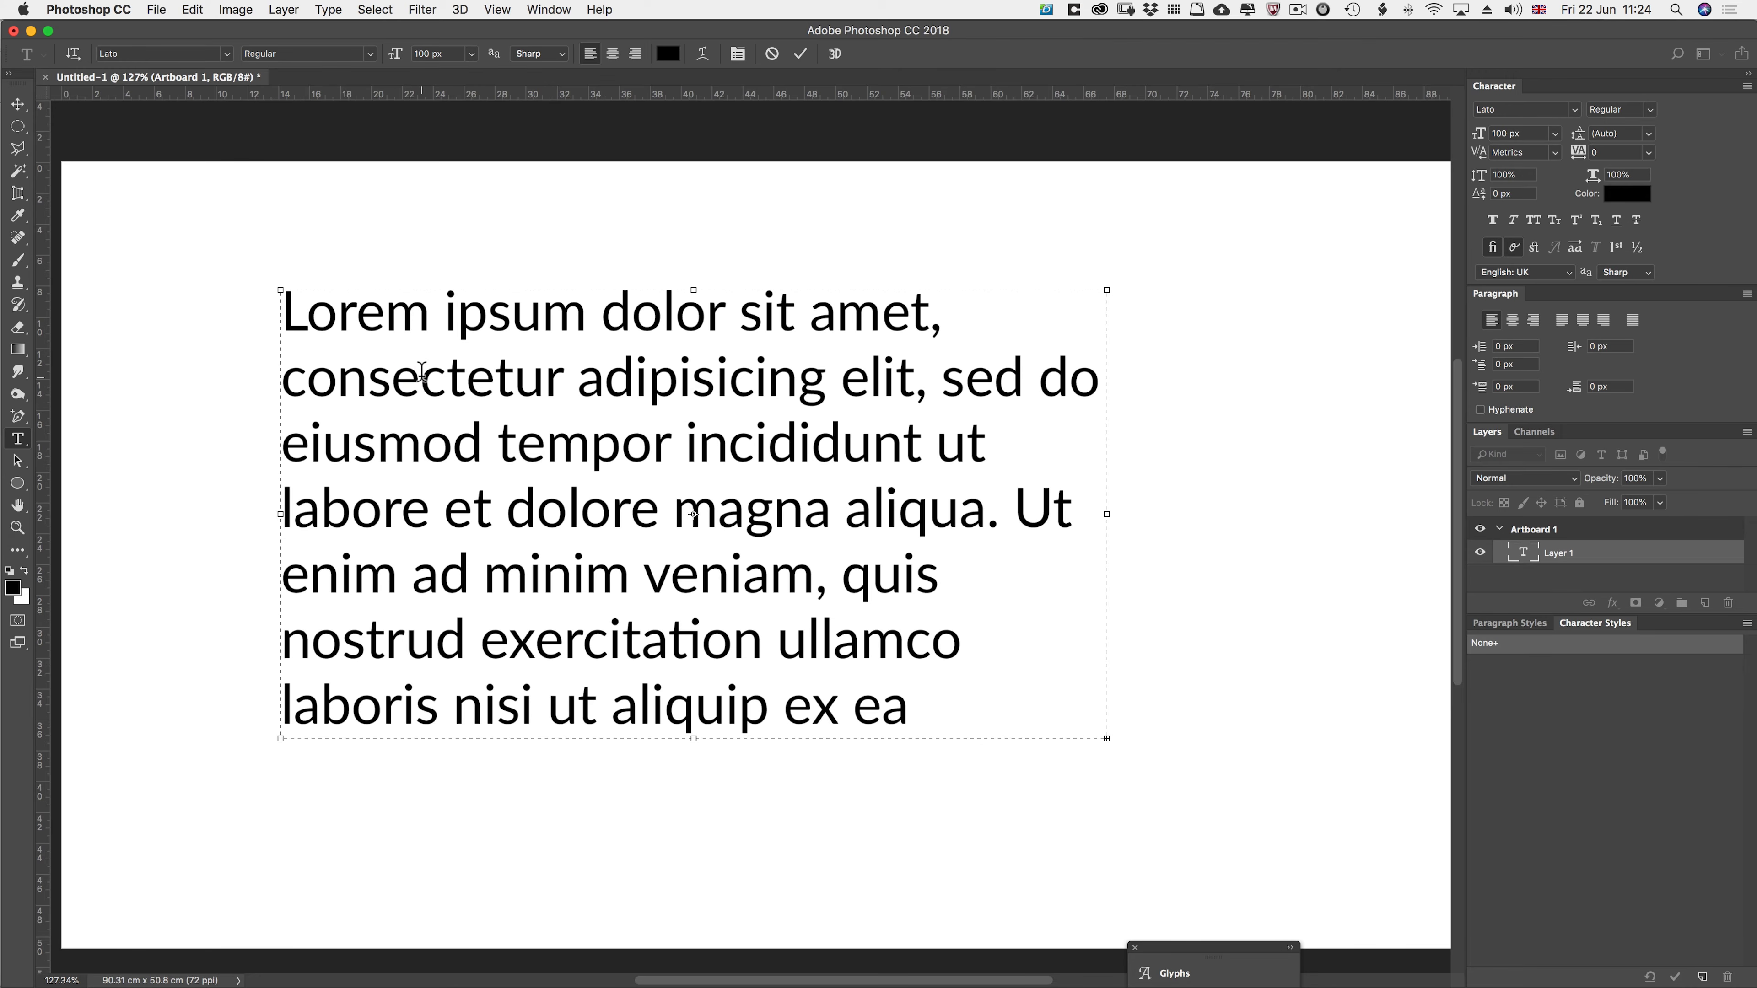
{"action": "left_click", "coordinate": [421, 377]}
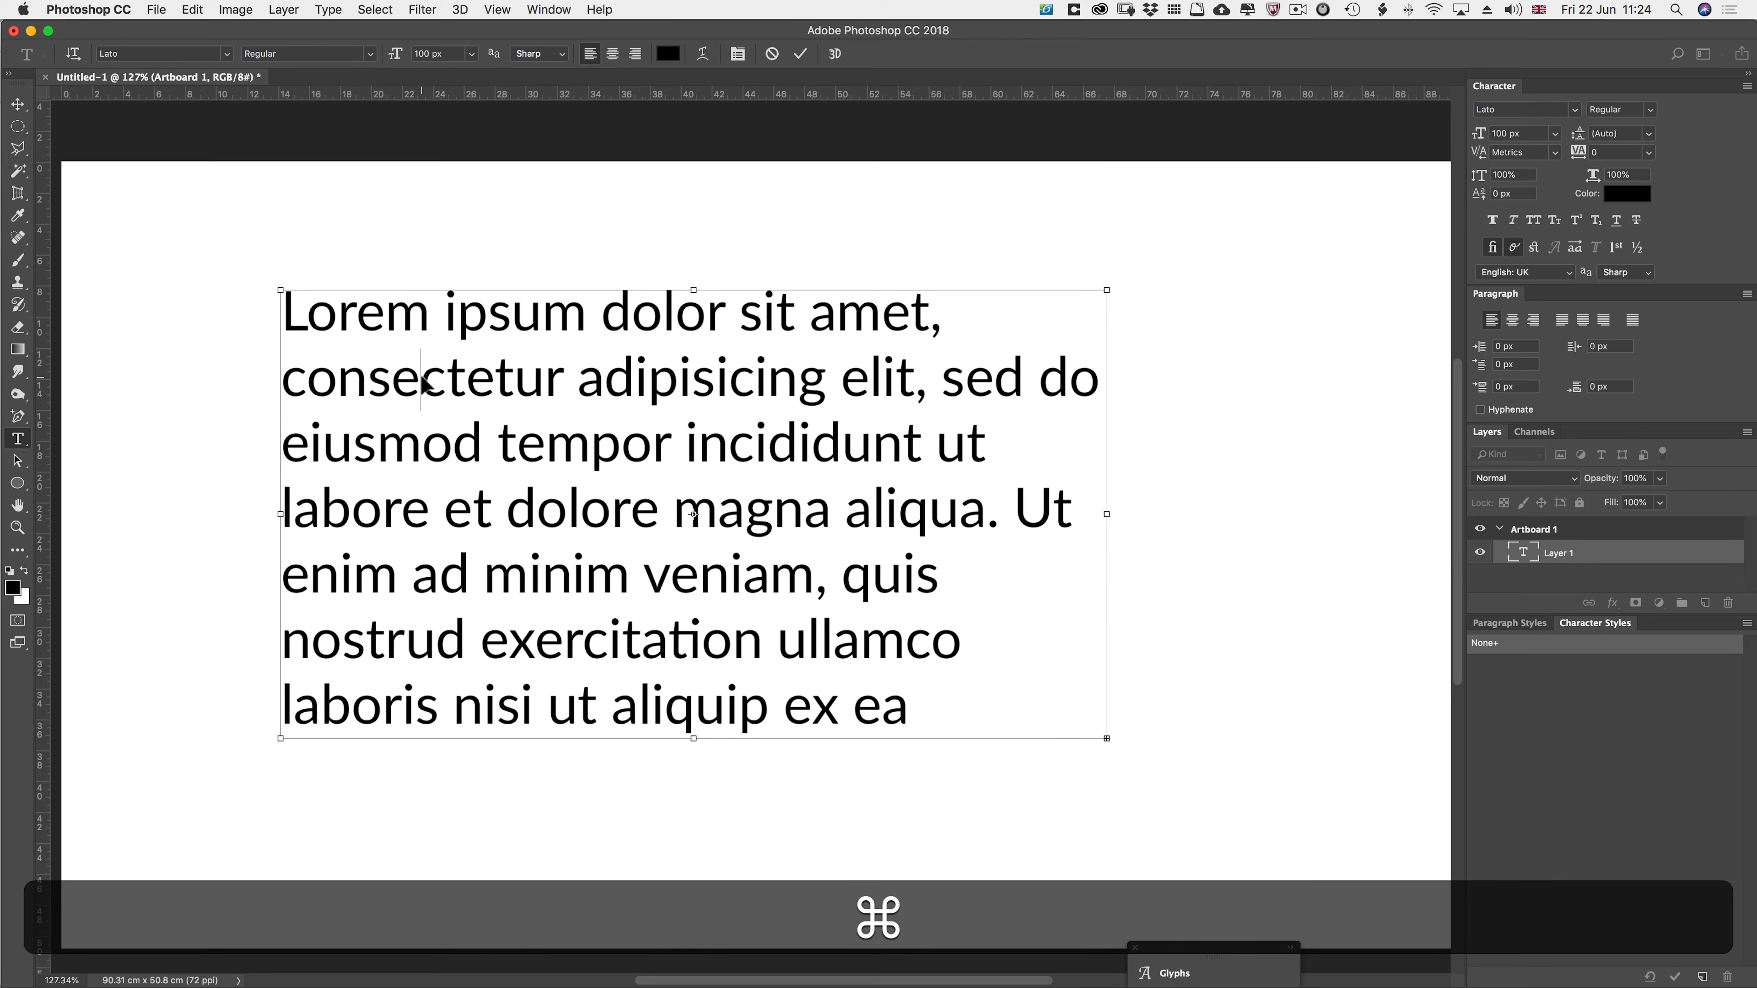
{"action": "key", "text": "super+a"}
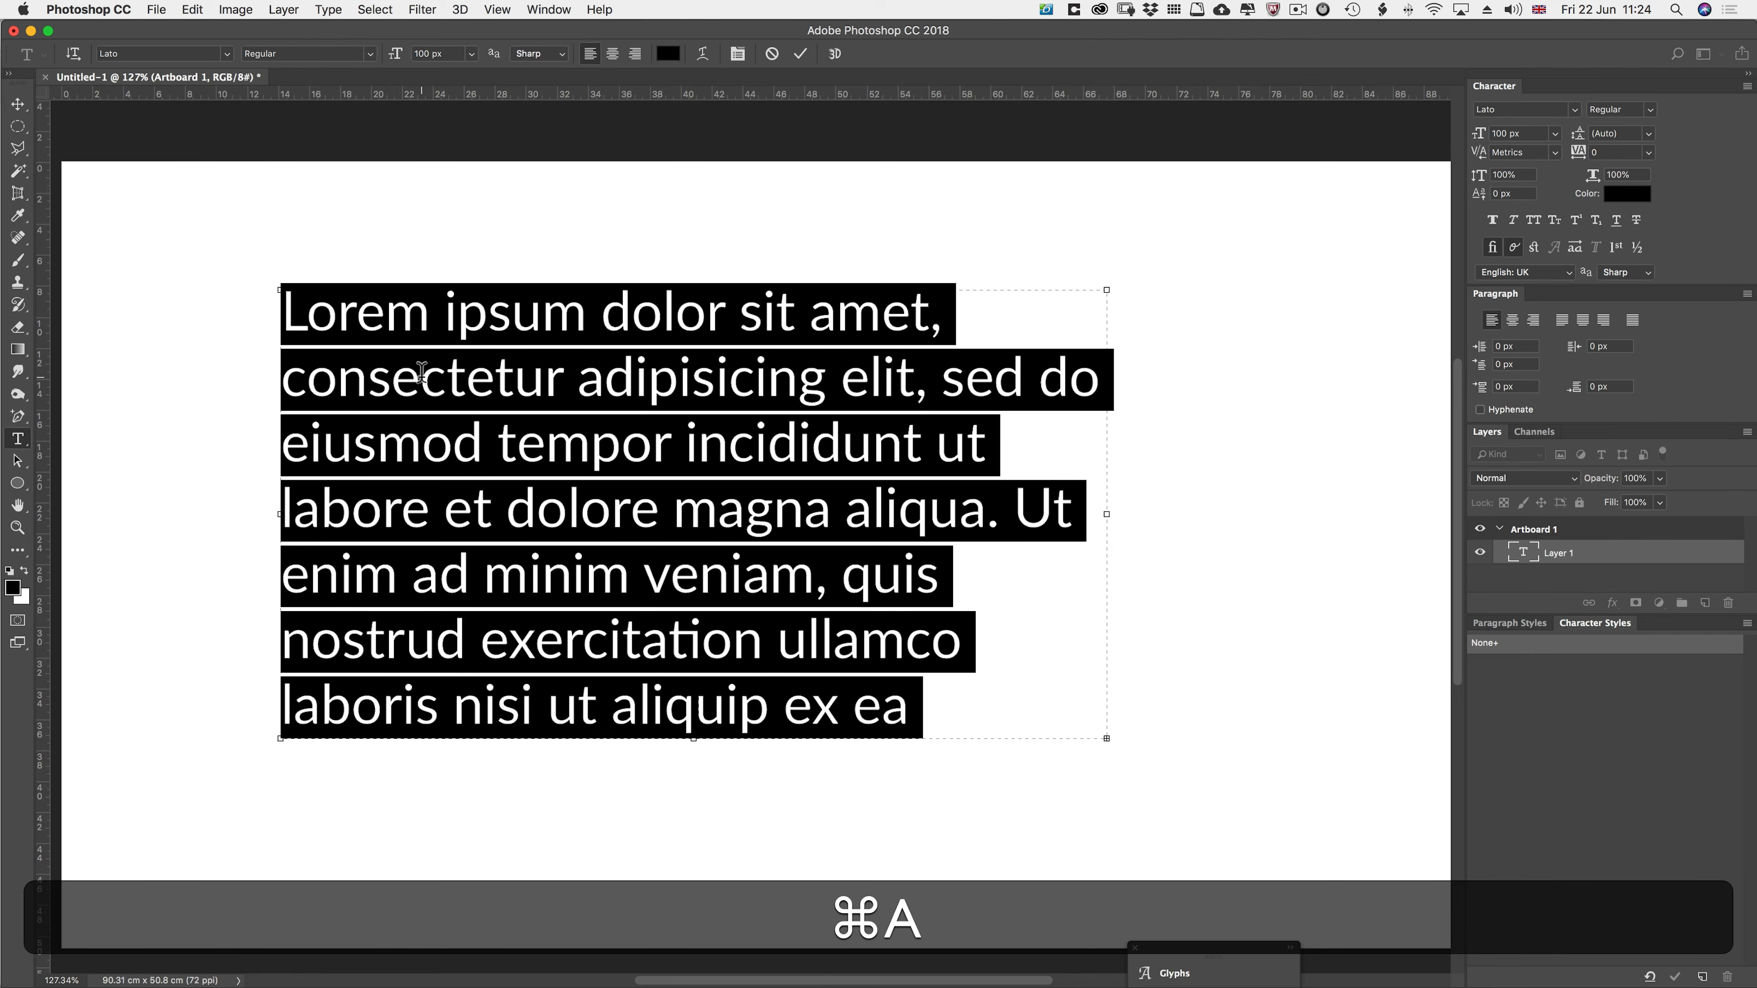
{"action": "left_click", "coordinate": [449, 52]}
{"action": "type", "text": "35"}
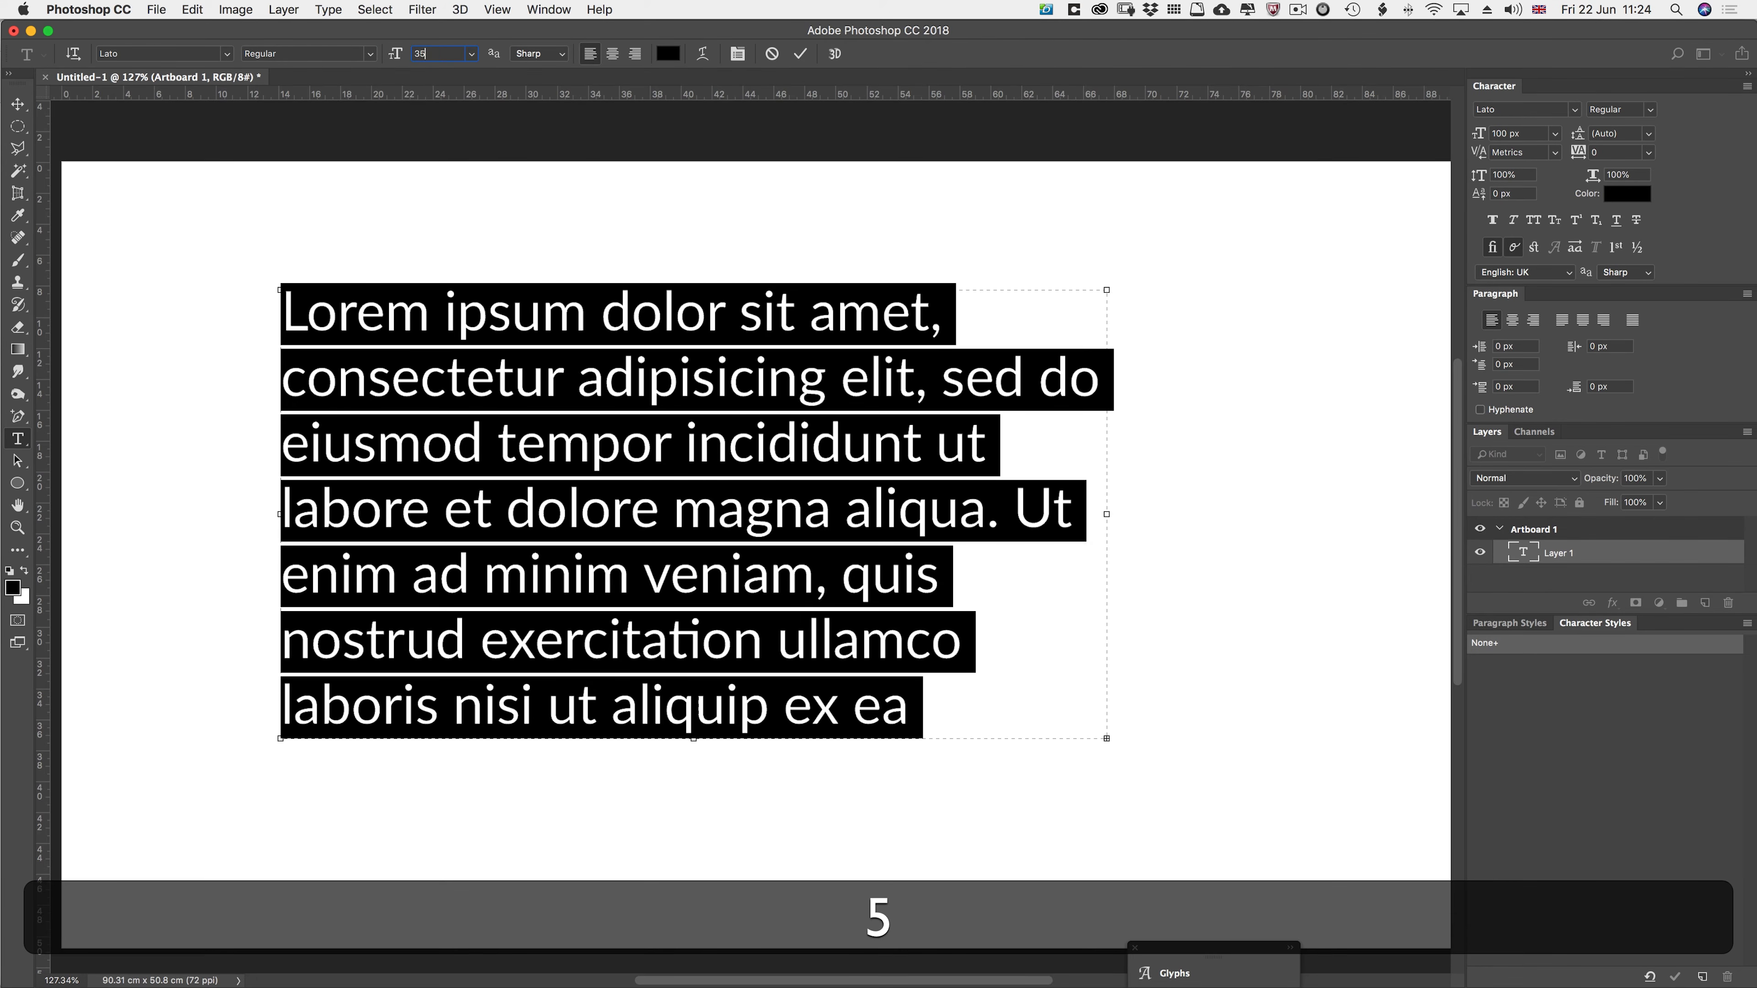
{"action": "key", "text": "Tab"}
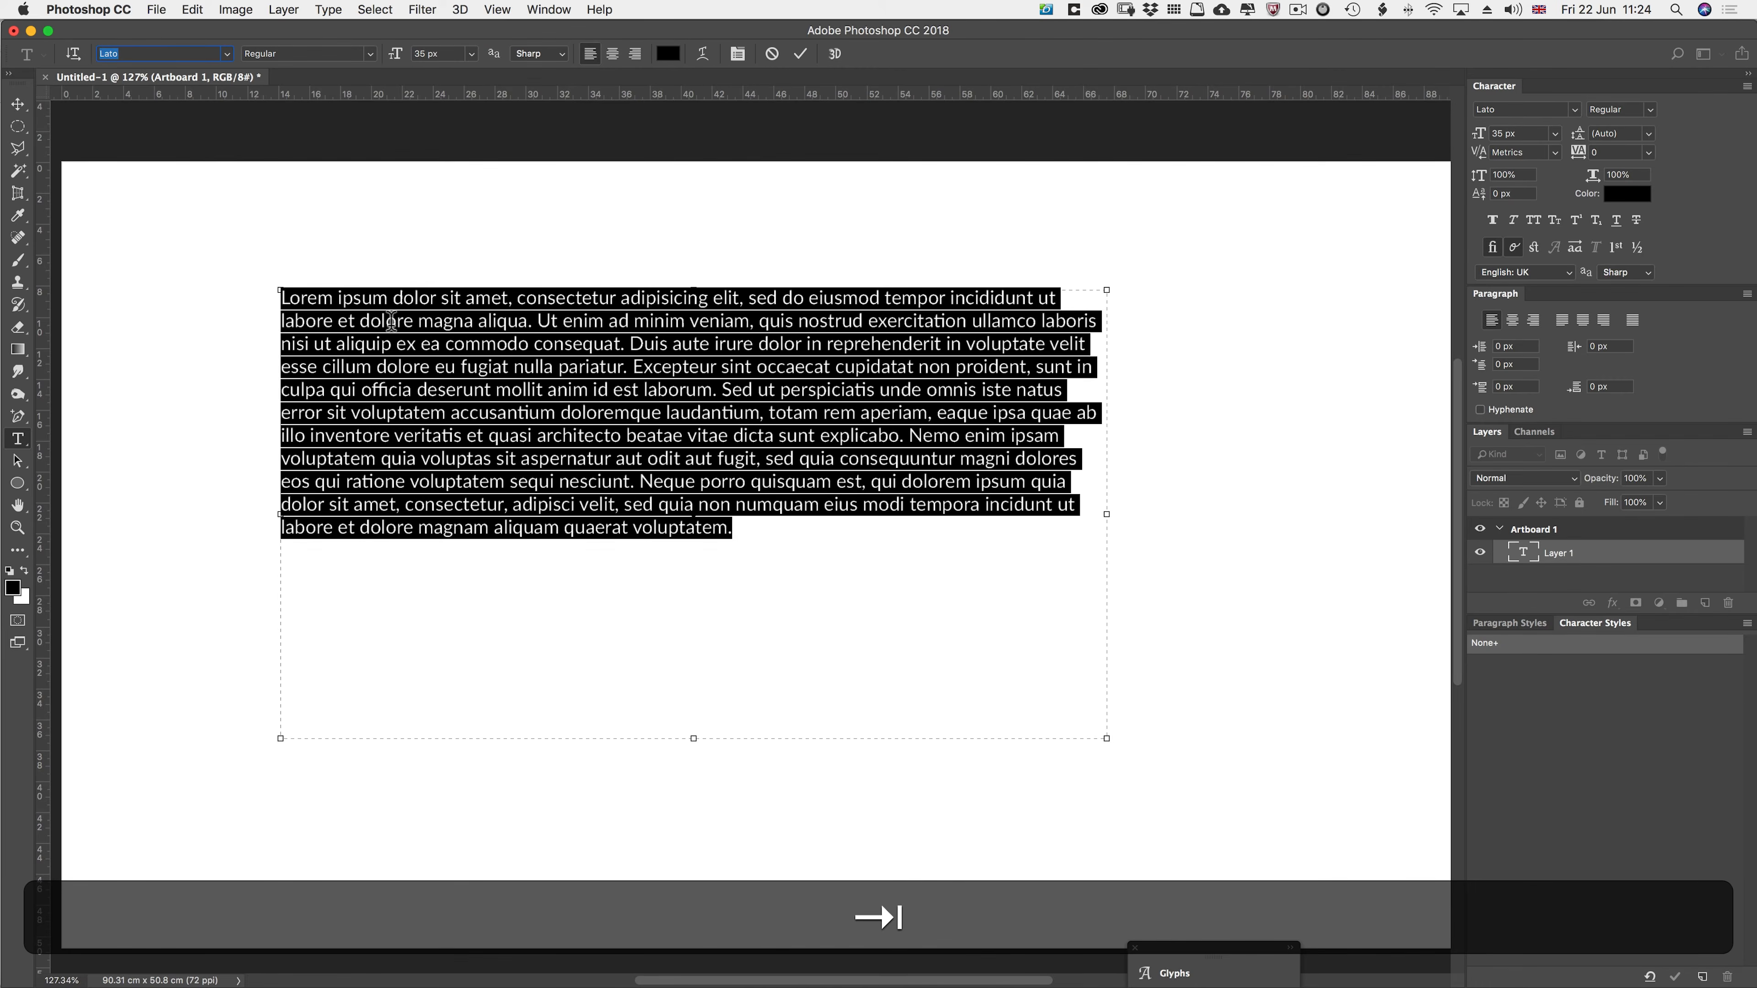
{"action": "left_click", "coordinate": [425, 413]}
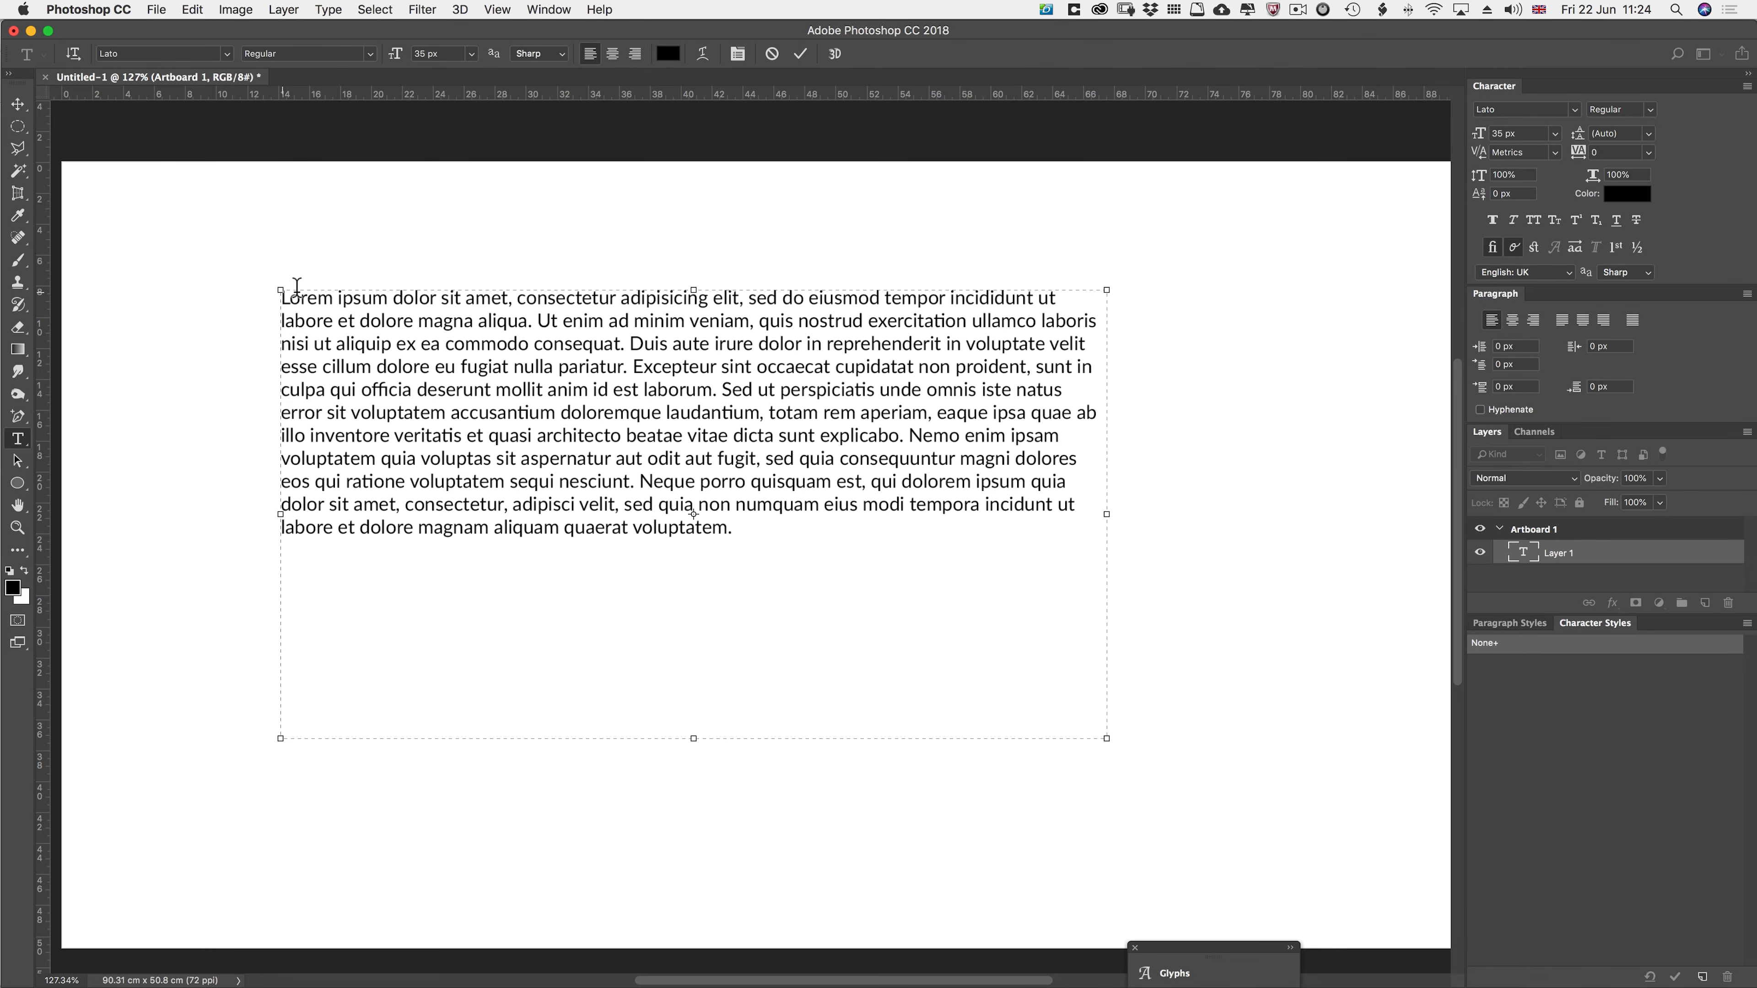
- Commit the placeholder paragraph, convert its layer to point text, and place the cursor in the converted text
{"action": "left_click", "coordinate": [520, 346]}
{"action": "left_click", "coordinate": [1630, 553]}
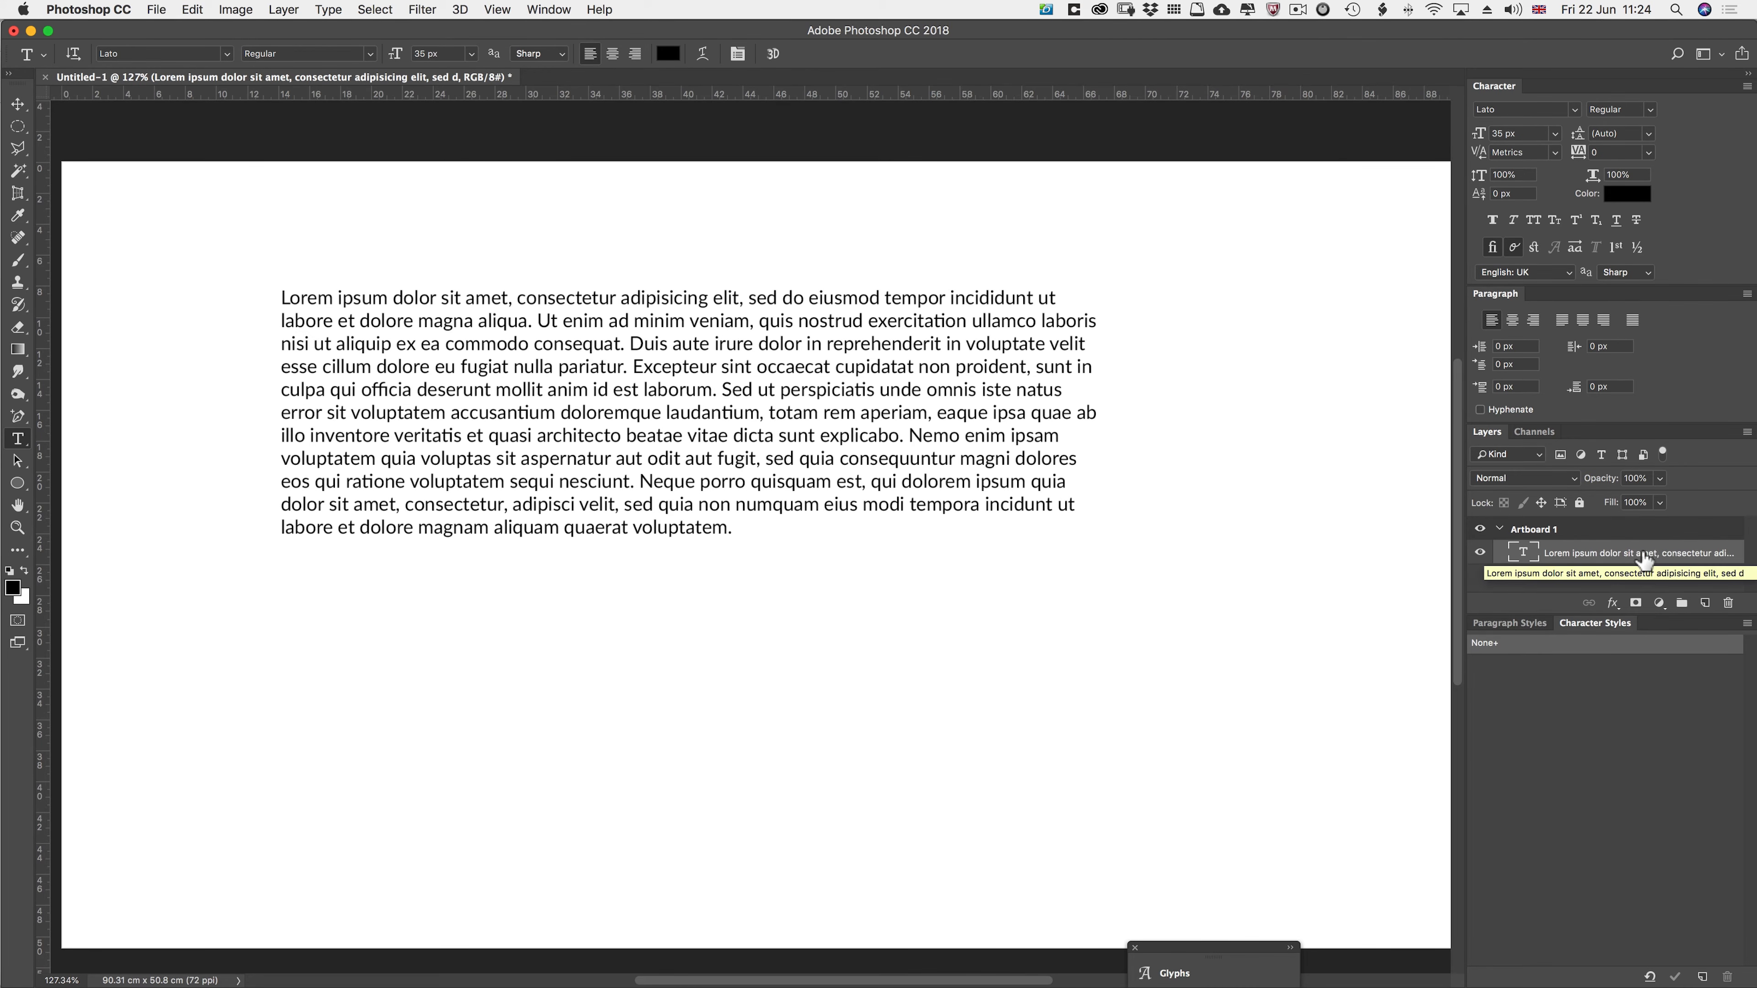
{"action": "left_click", "coordinate": [321, 13]}
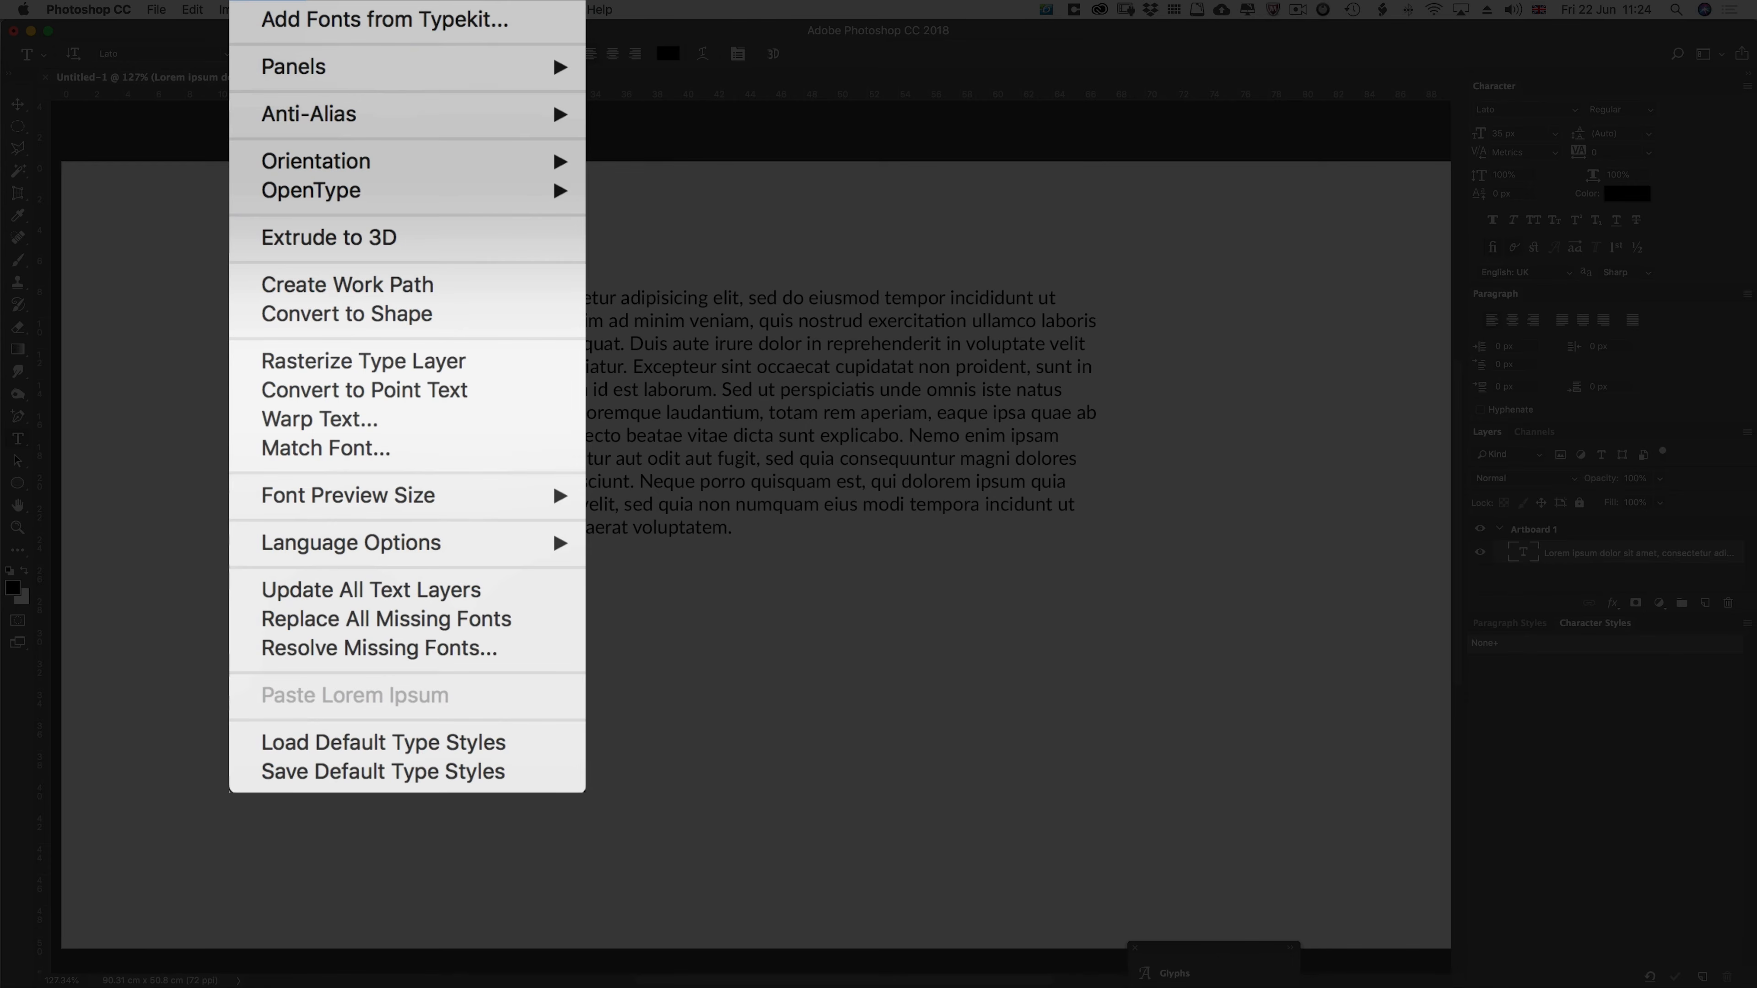
{"action": "left_click", "coordinate": [363, 390]}
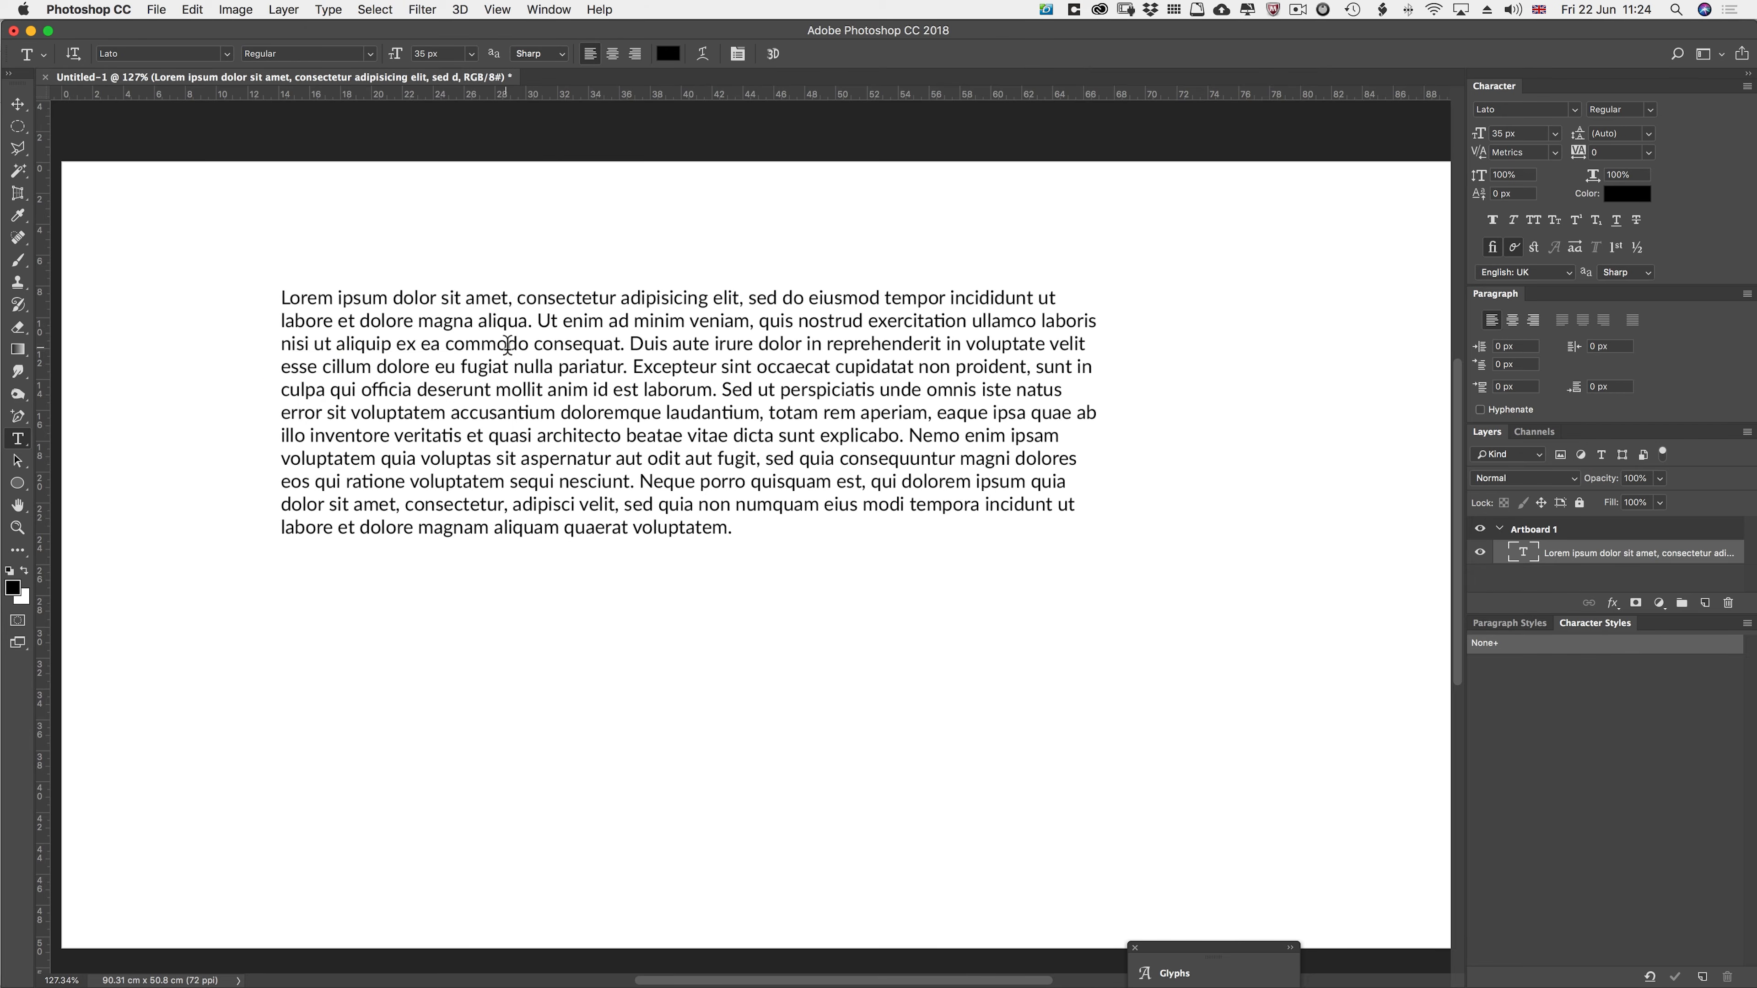
{"action": "left_click", "coordinate": [508, 346]}
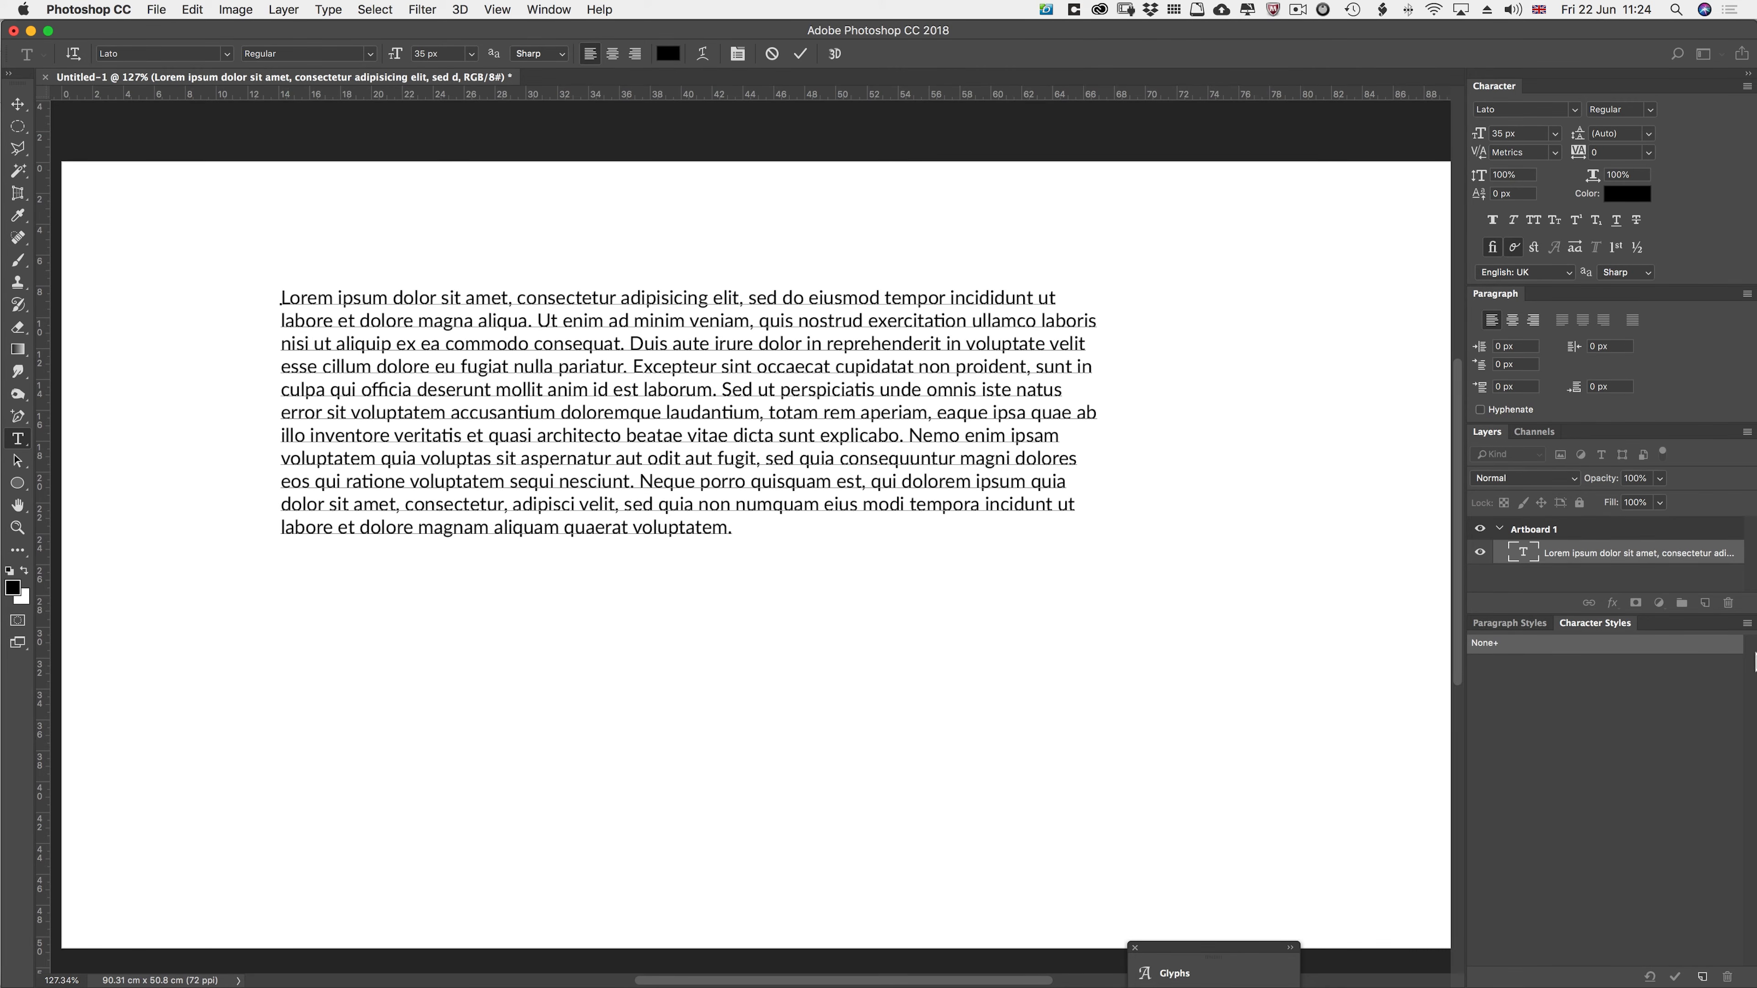
- Convert the point text layer back to paragraph text and place the cursor inside it
{"action": "left_click", "coordinate": [1618, 553]}
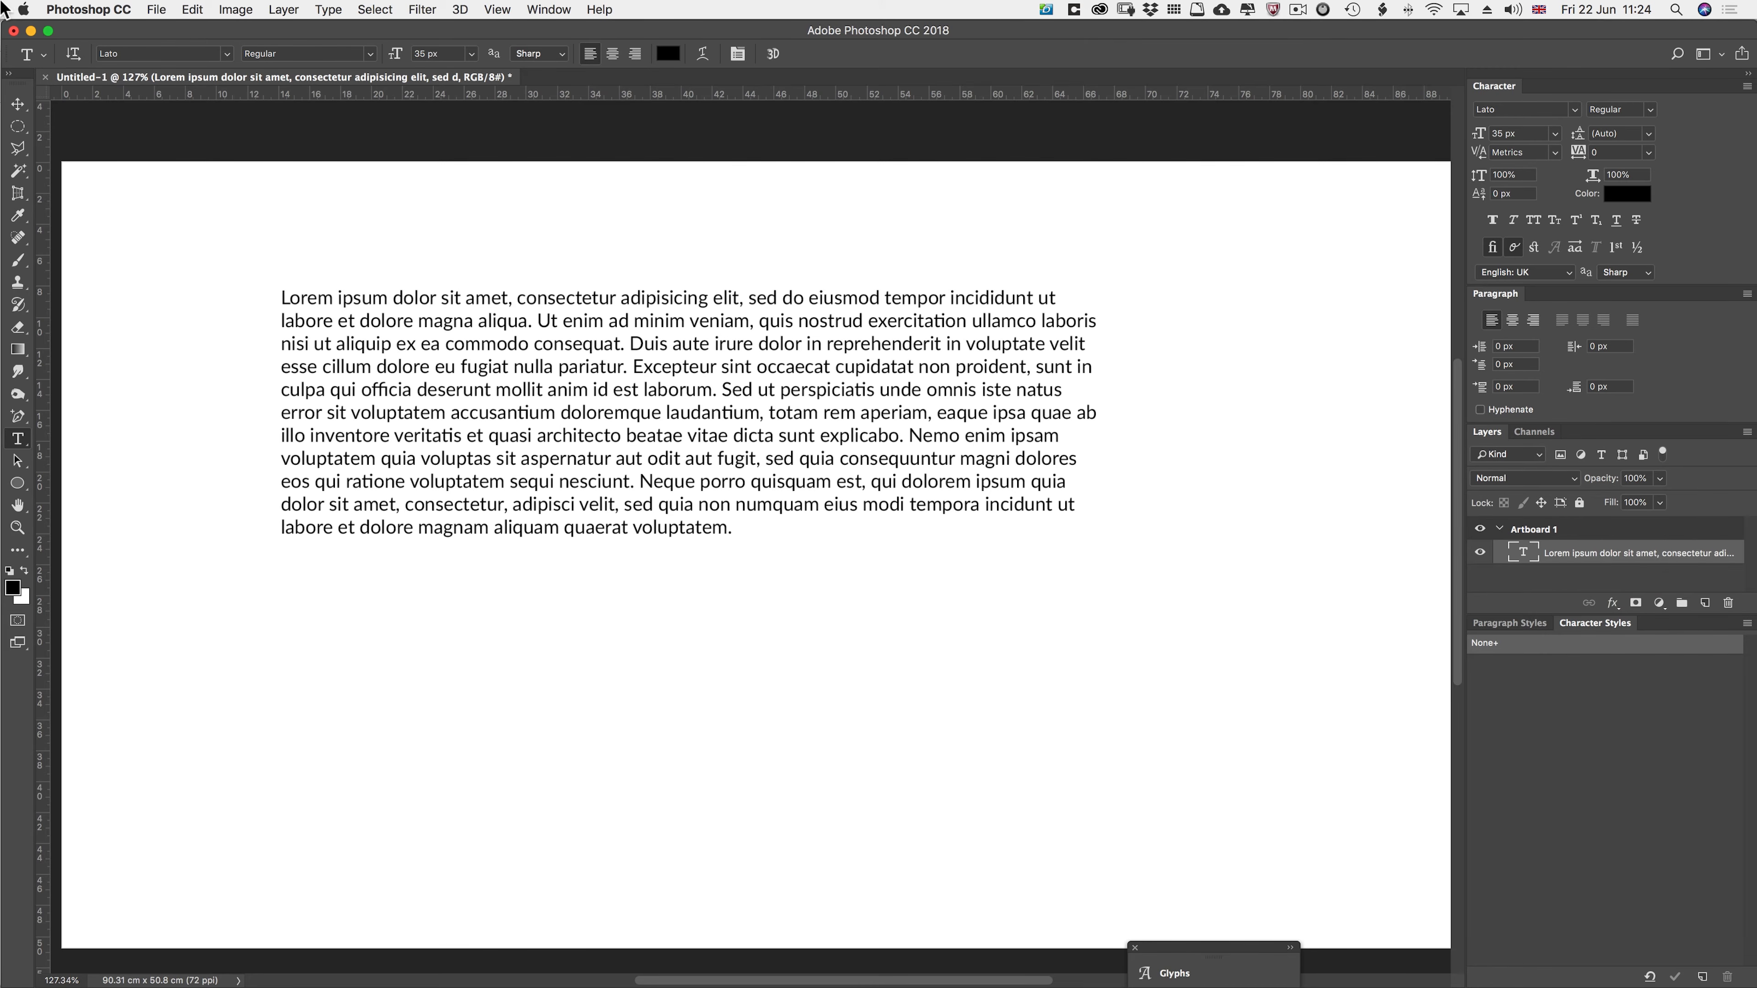
{"action": "left_click", "coordinate": [328, 9]}
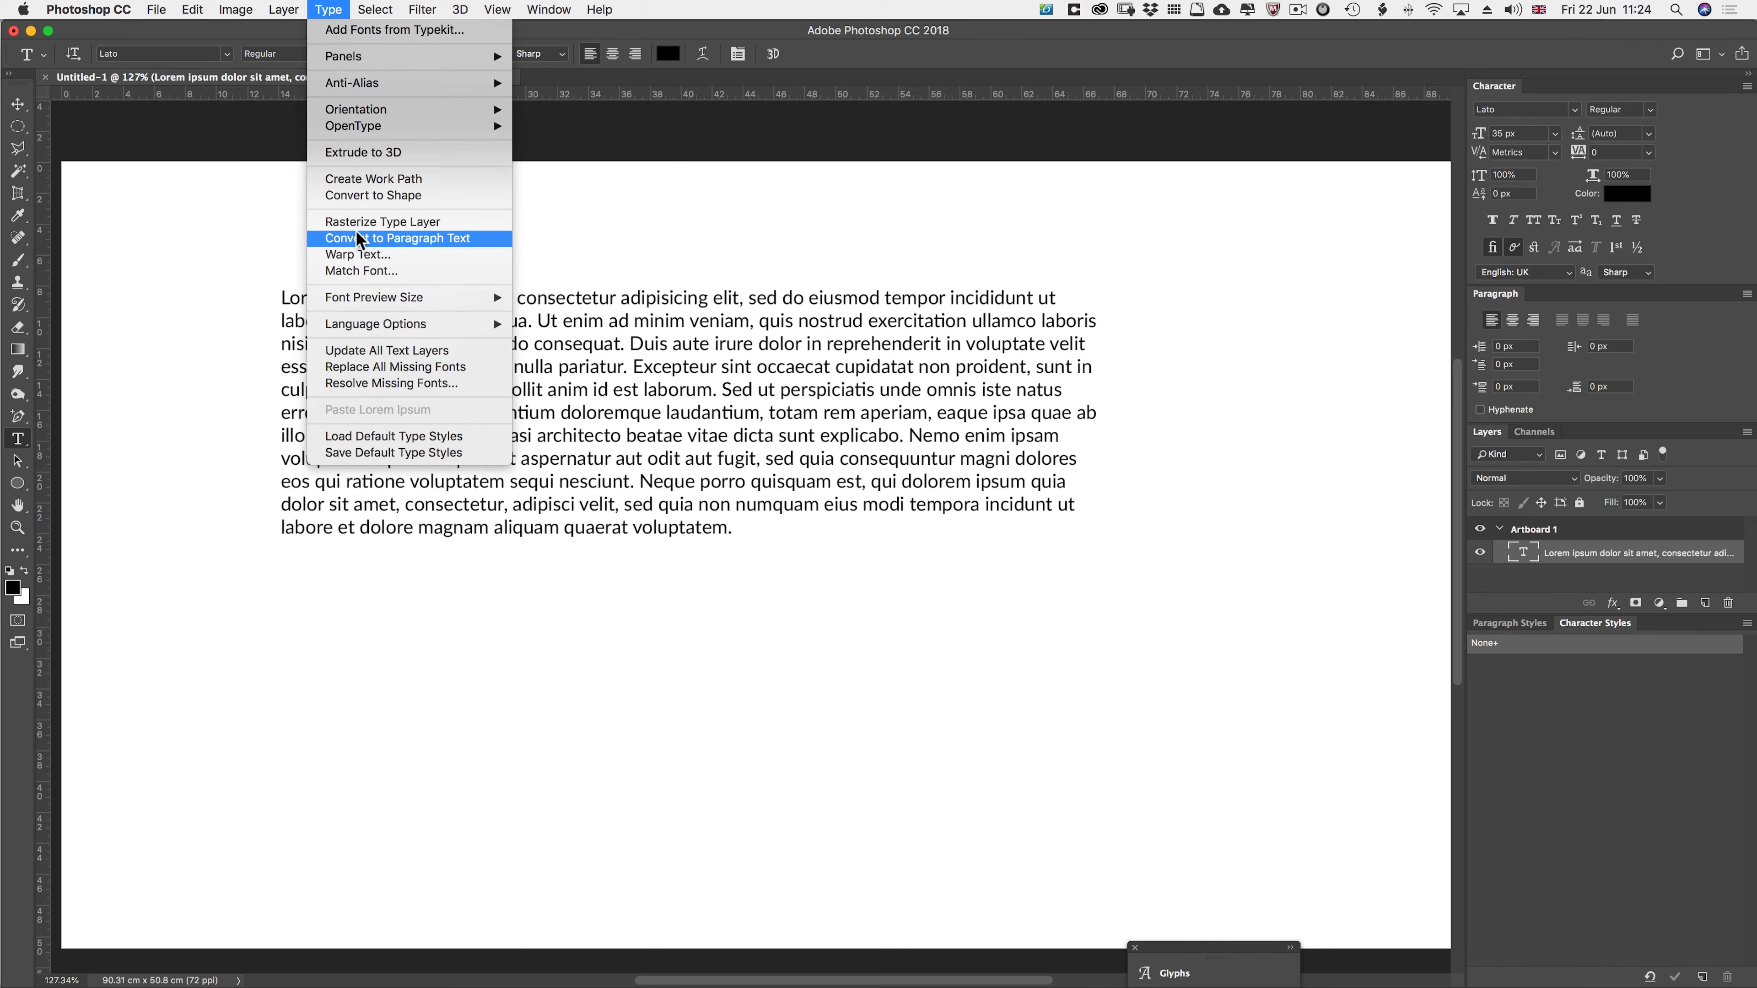
{"action": "left_click", "coordinate": [346, 390]}
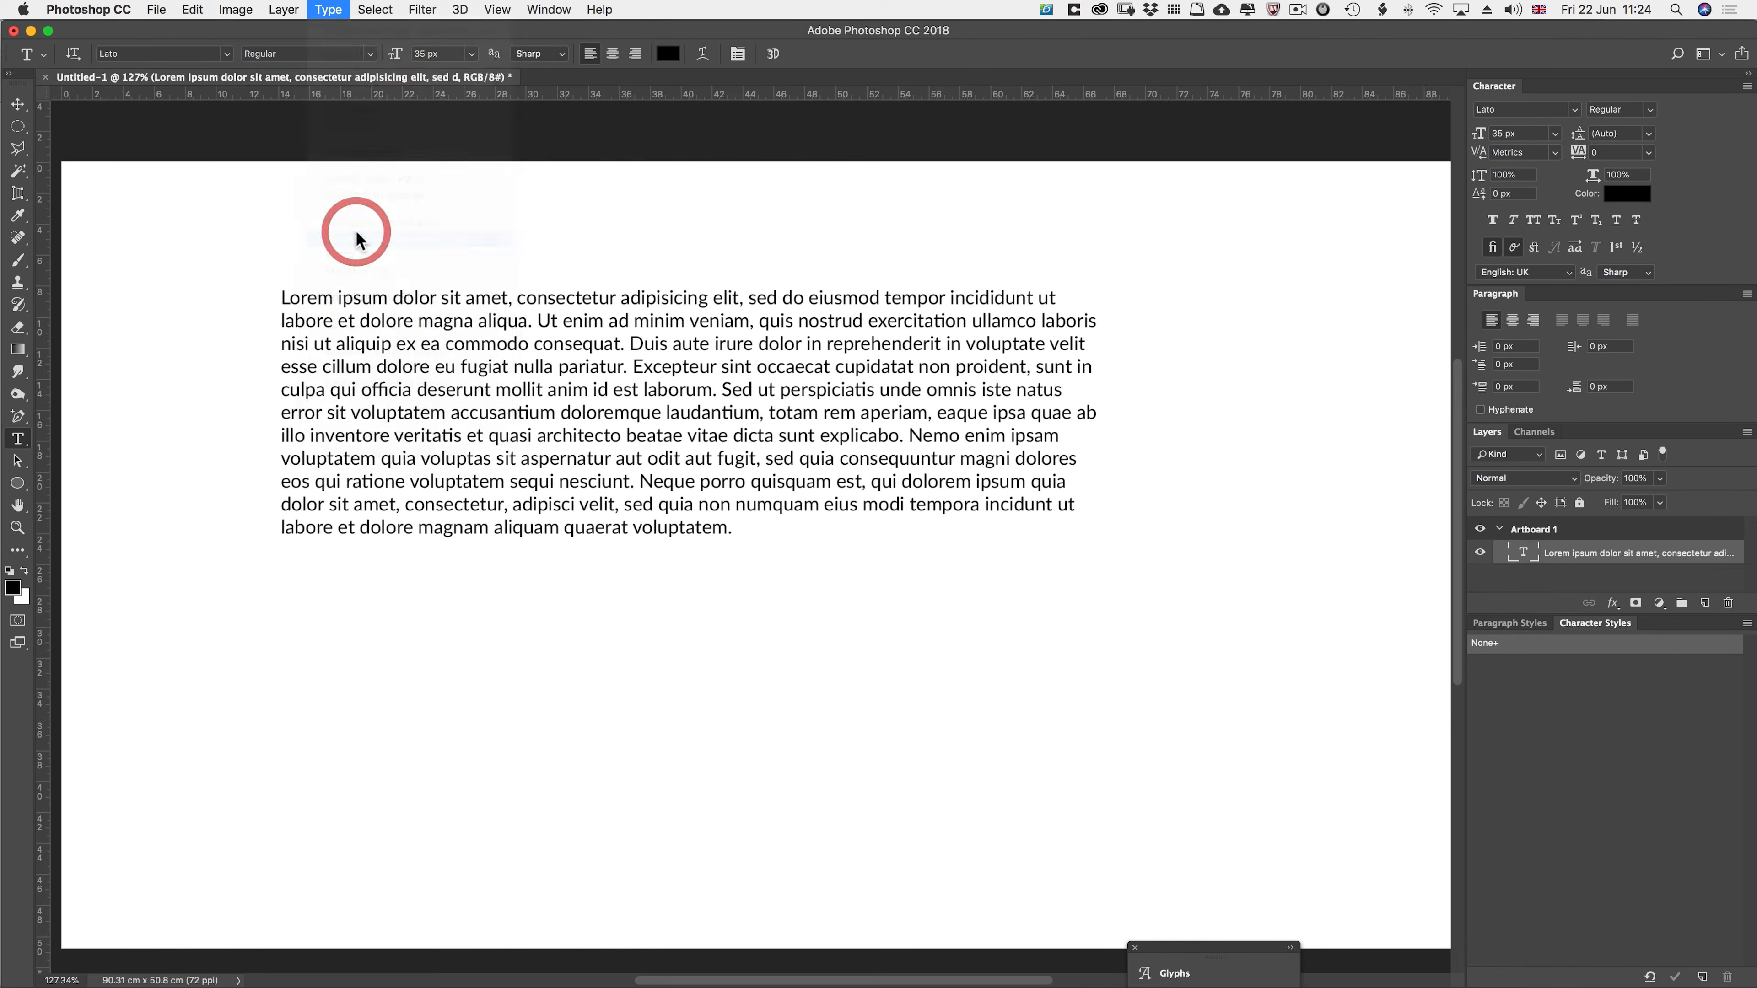
{"action": "left_click", "coordinate": [537, 445]}
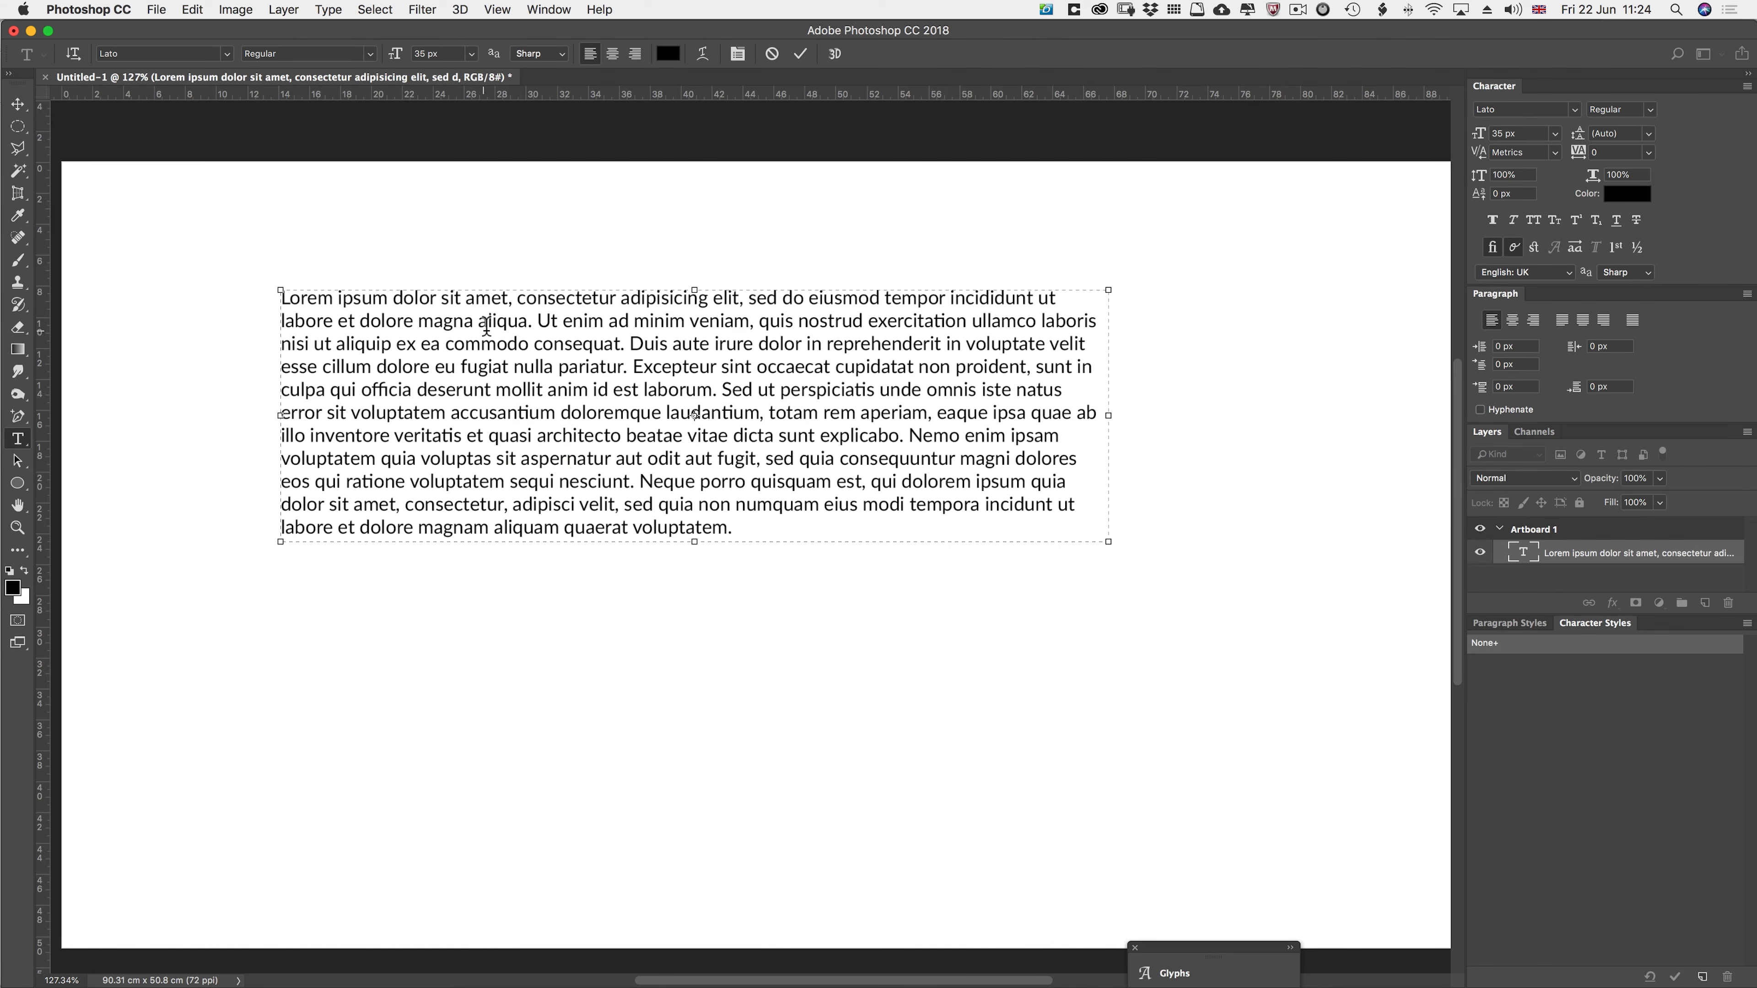
- Try center, left and right alignment on the line beginning "illo inventore veritatis", ending on center
{"action": "left_click", "coordinate": [613, 54]}
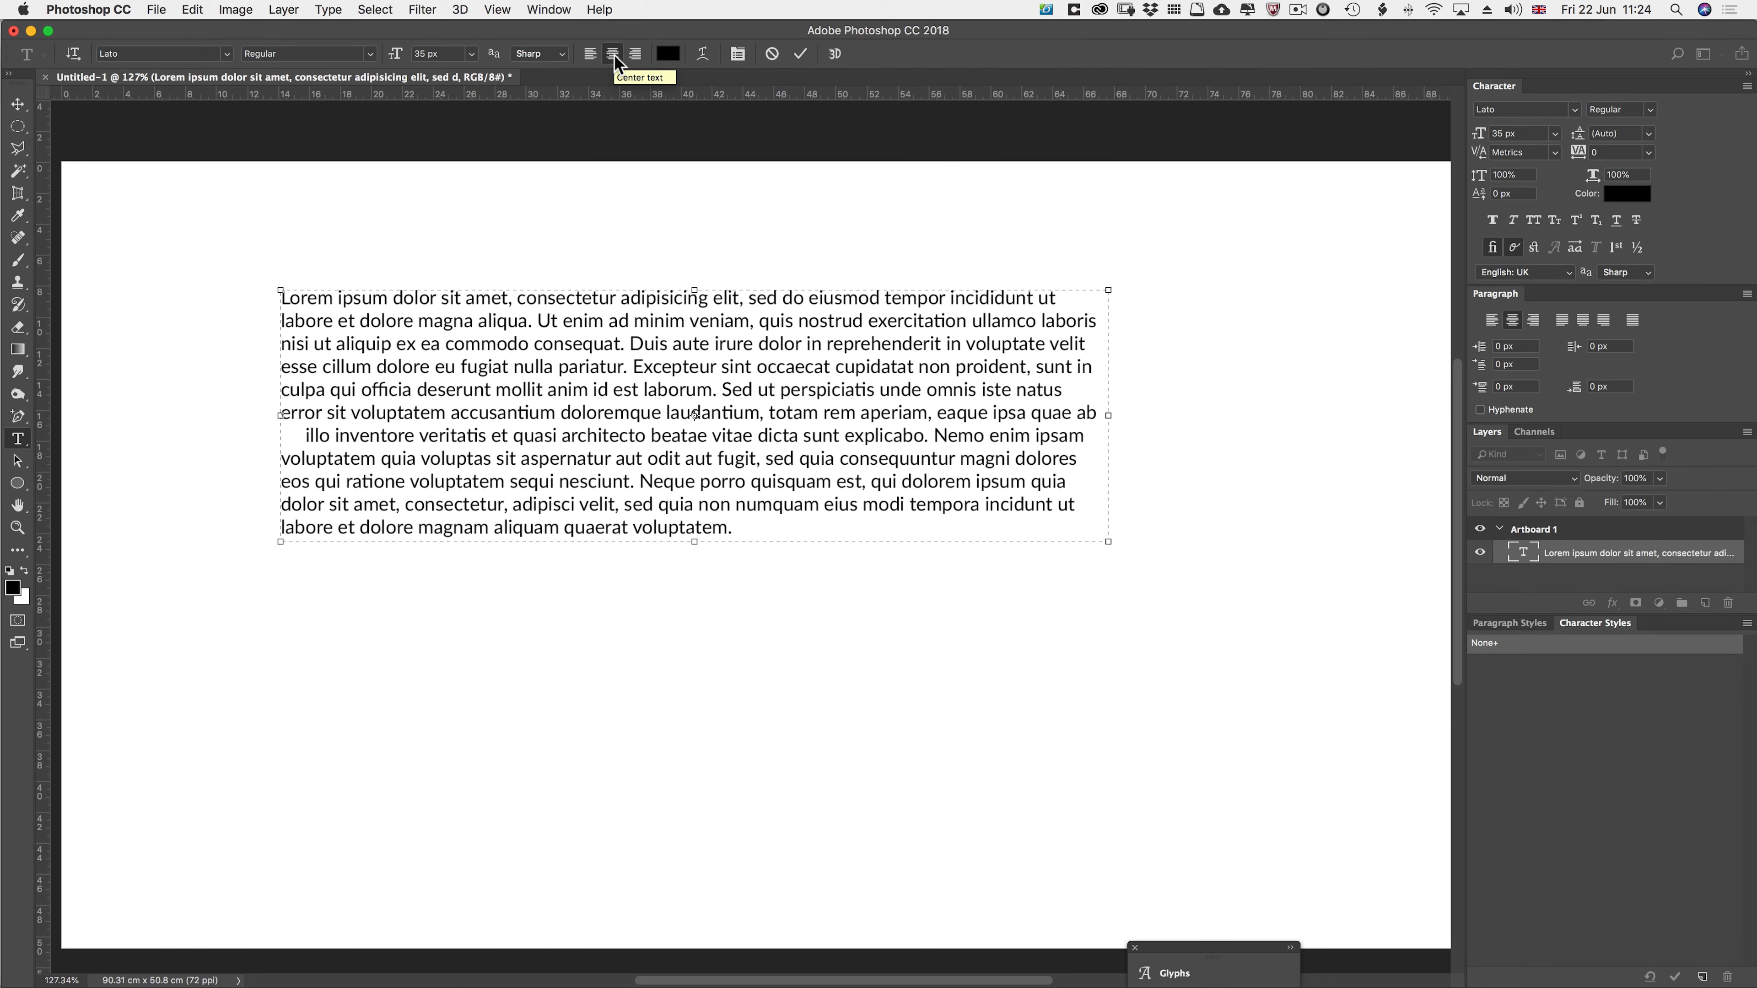
{"action": "left_click", "coordinate": [593, 52]}
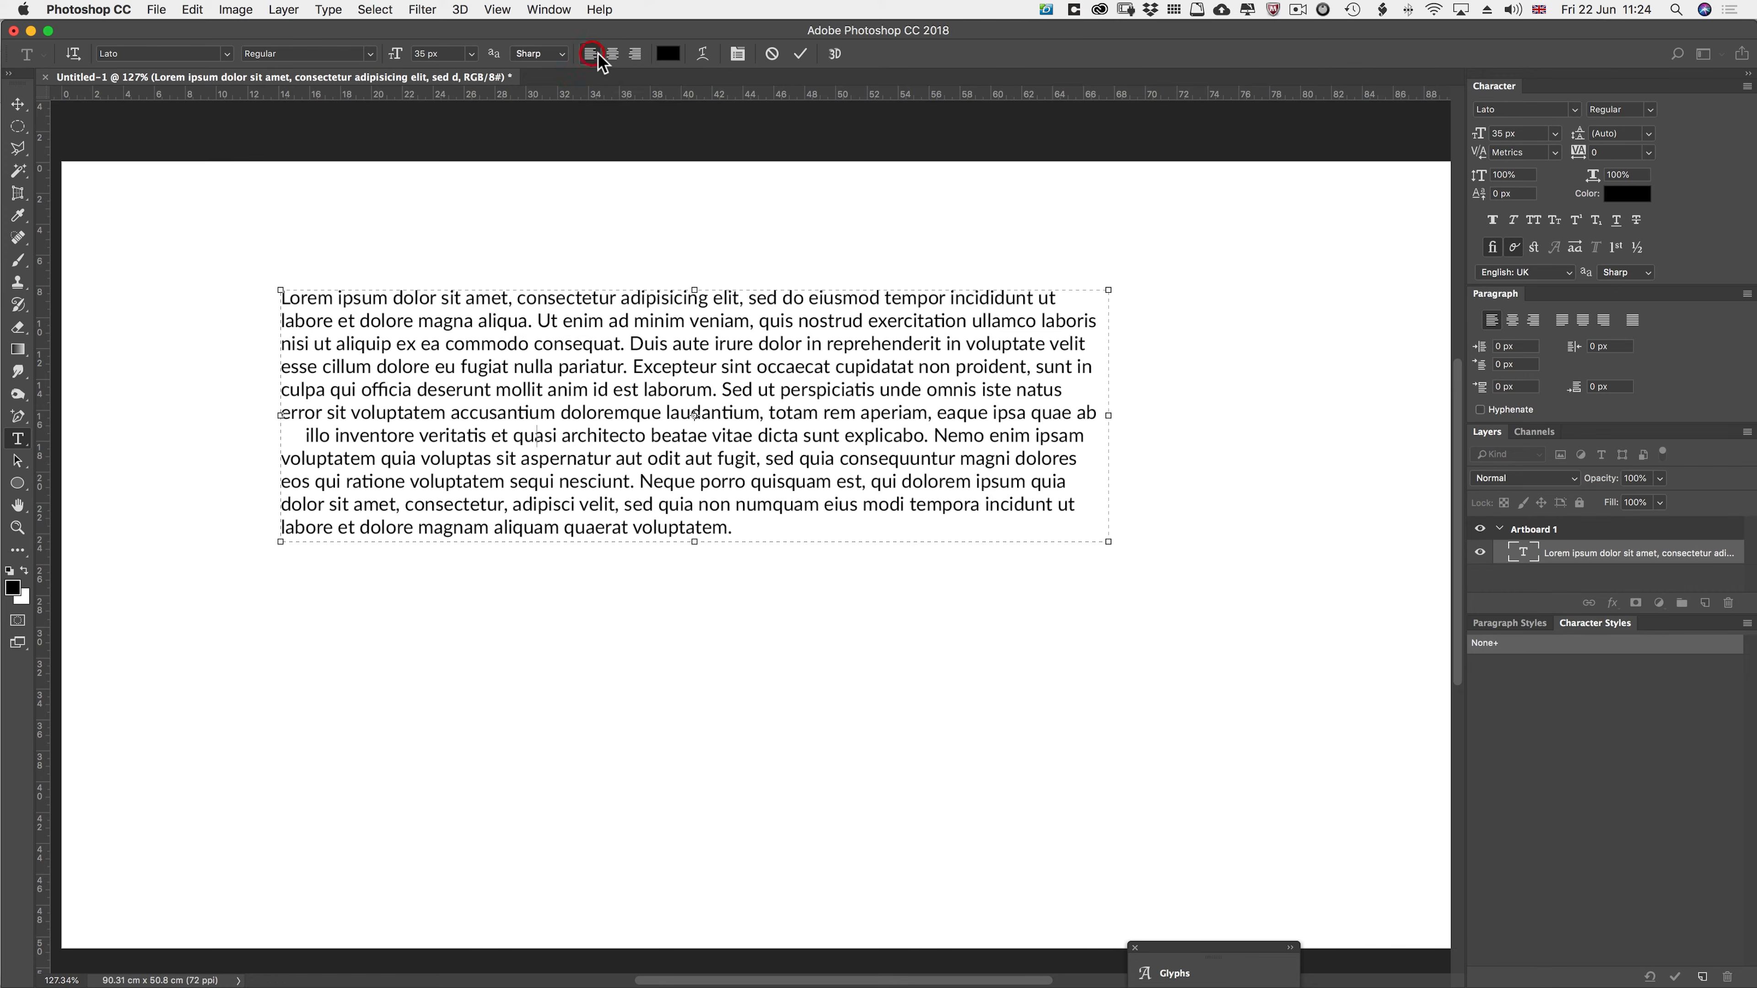
{"action": "left_click", "coordinate": [636, 53]}
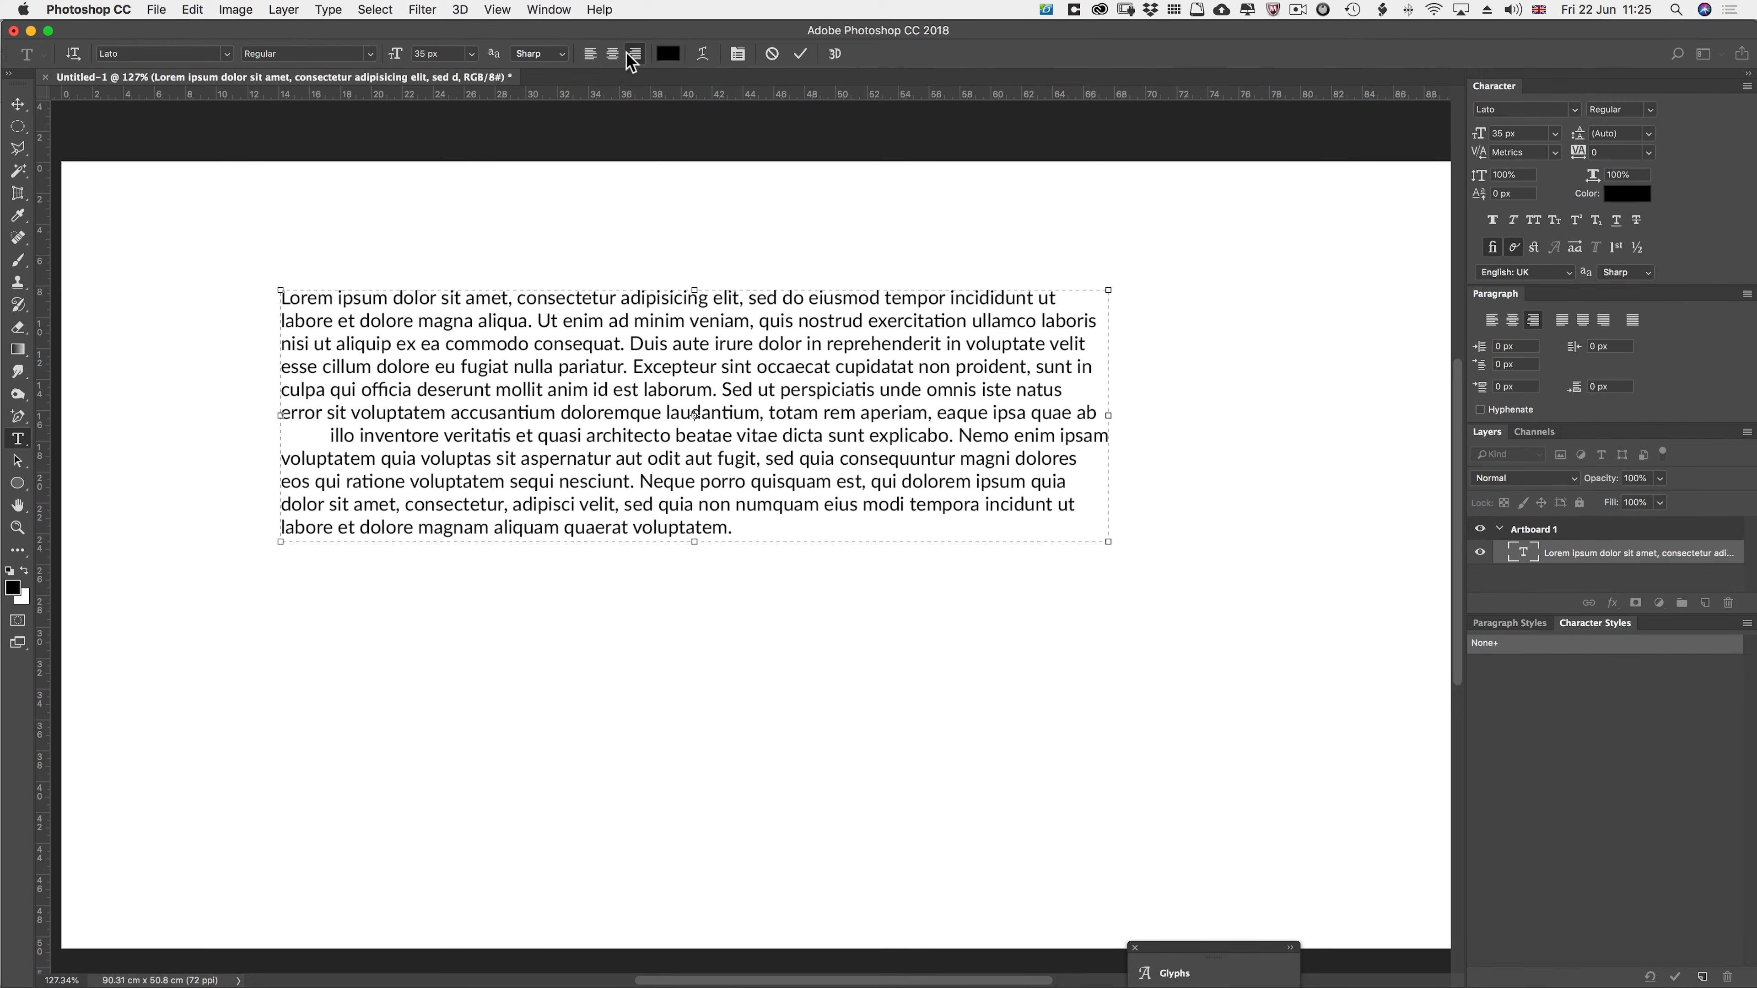
{"action": "left_click", "coordinate": [608, 56]}
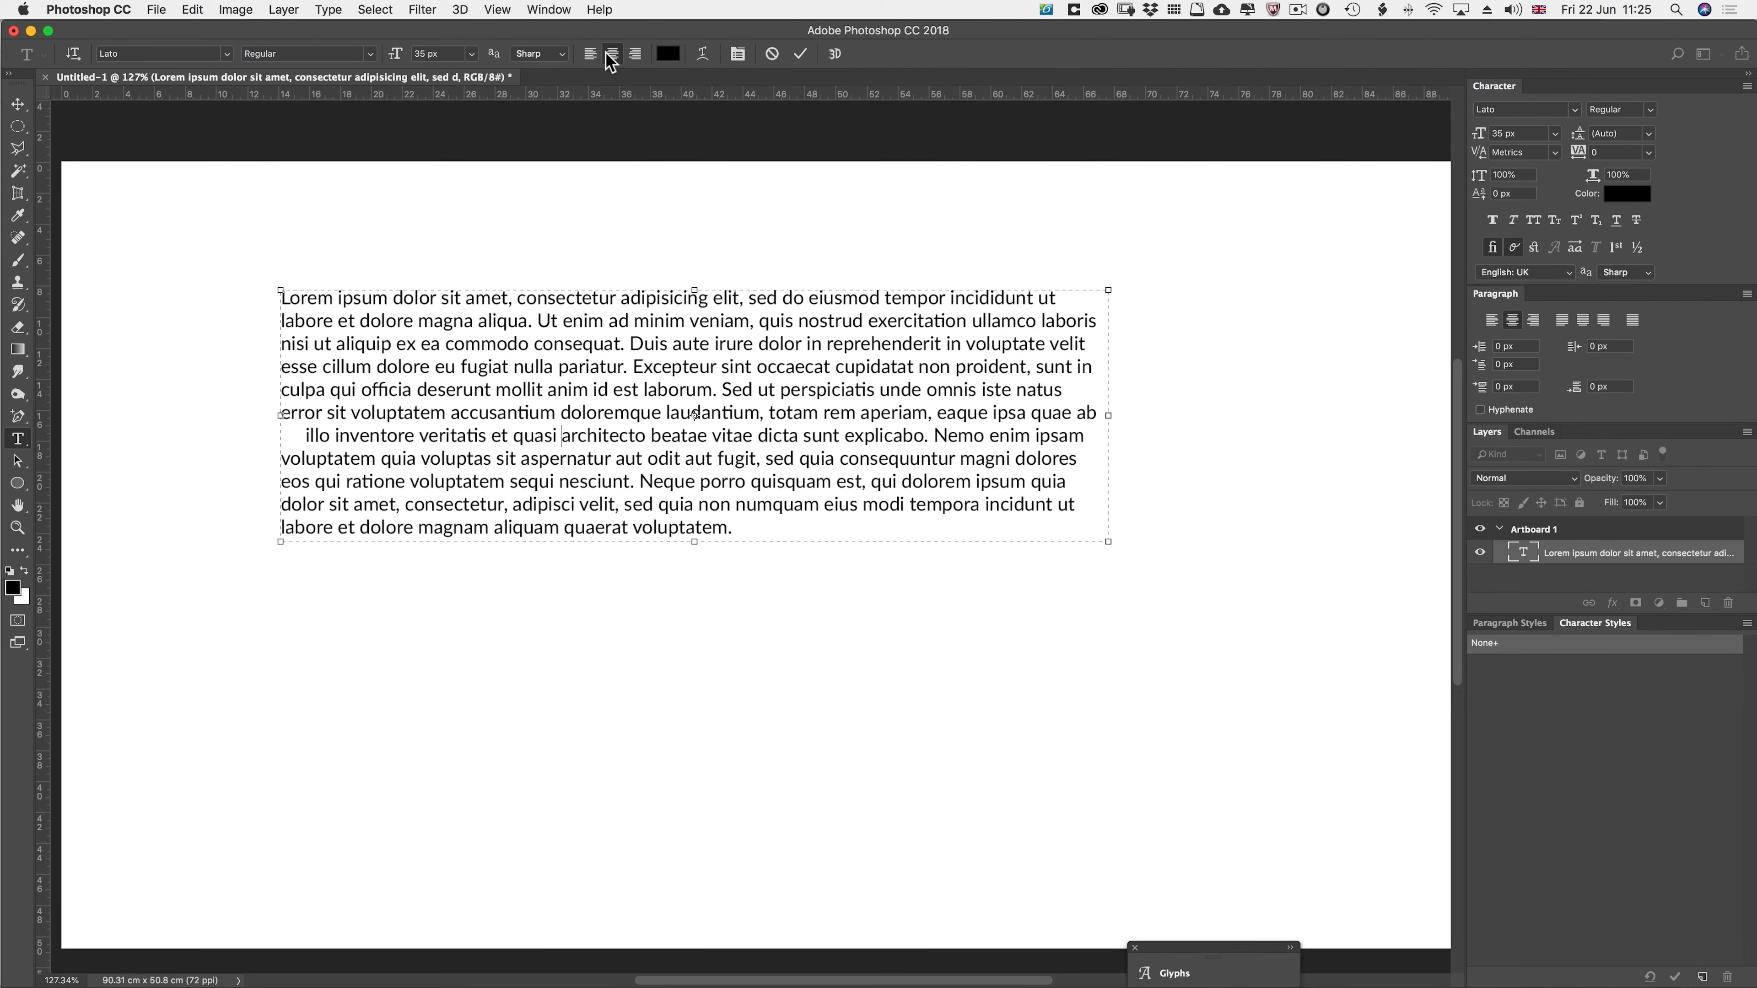
- Replace the text layer with a new paragraph box about 45 cm wide and 31 cm tall, filled with Lorem Ipsum
{"action": "left_click", "coordinate": [1611, 557]}
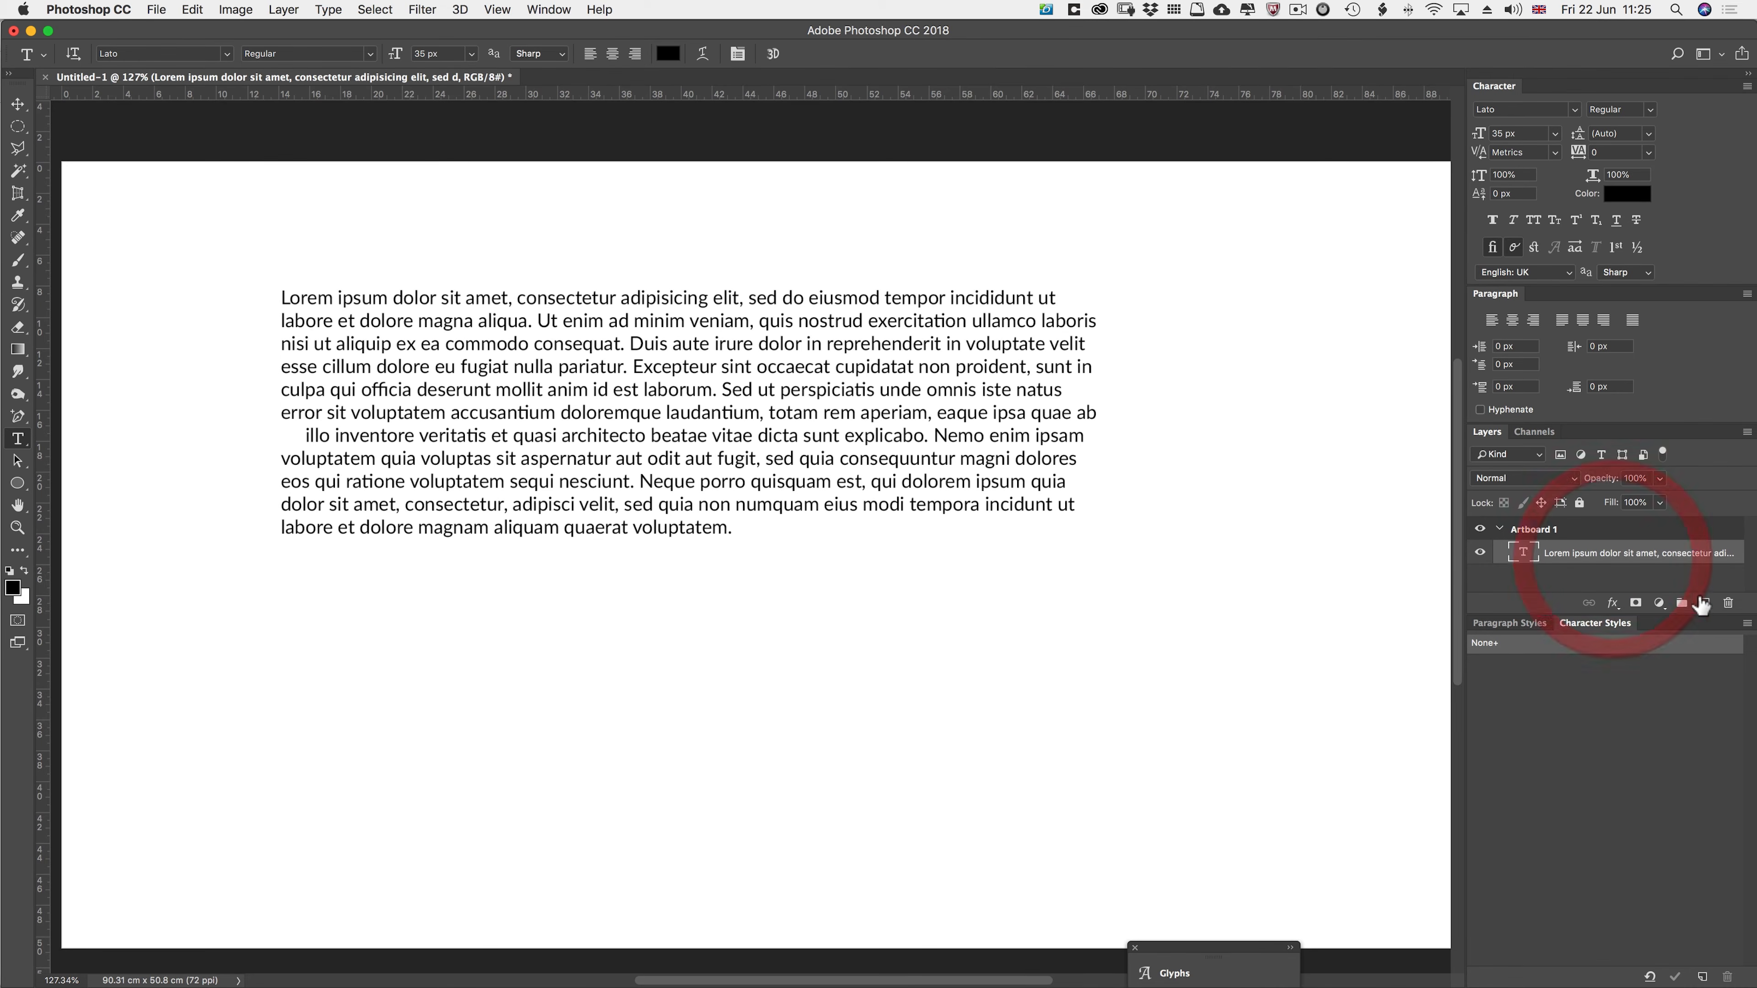
{"action": "left_click", "coordinate": [1727, 605]}
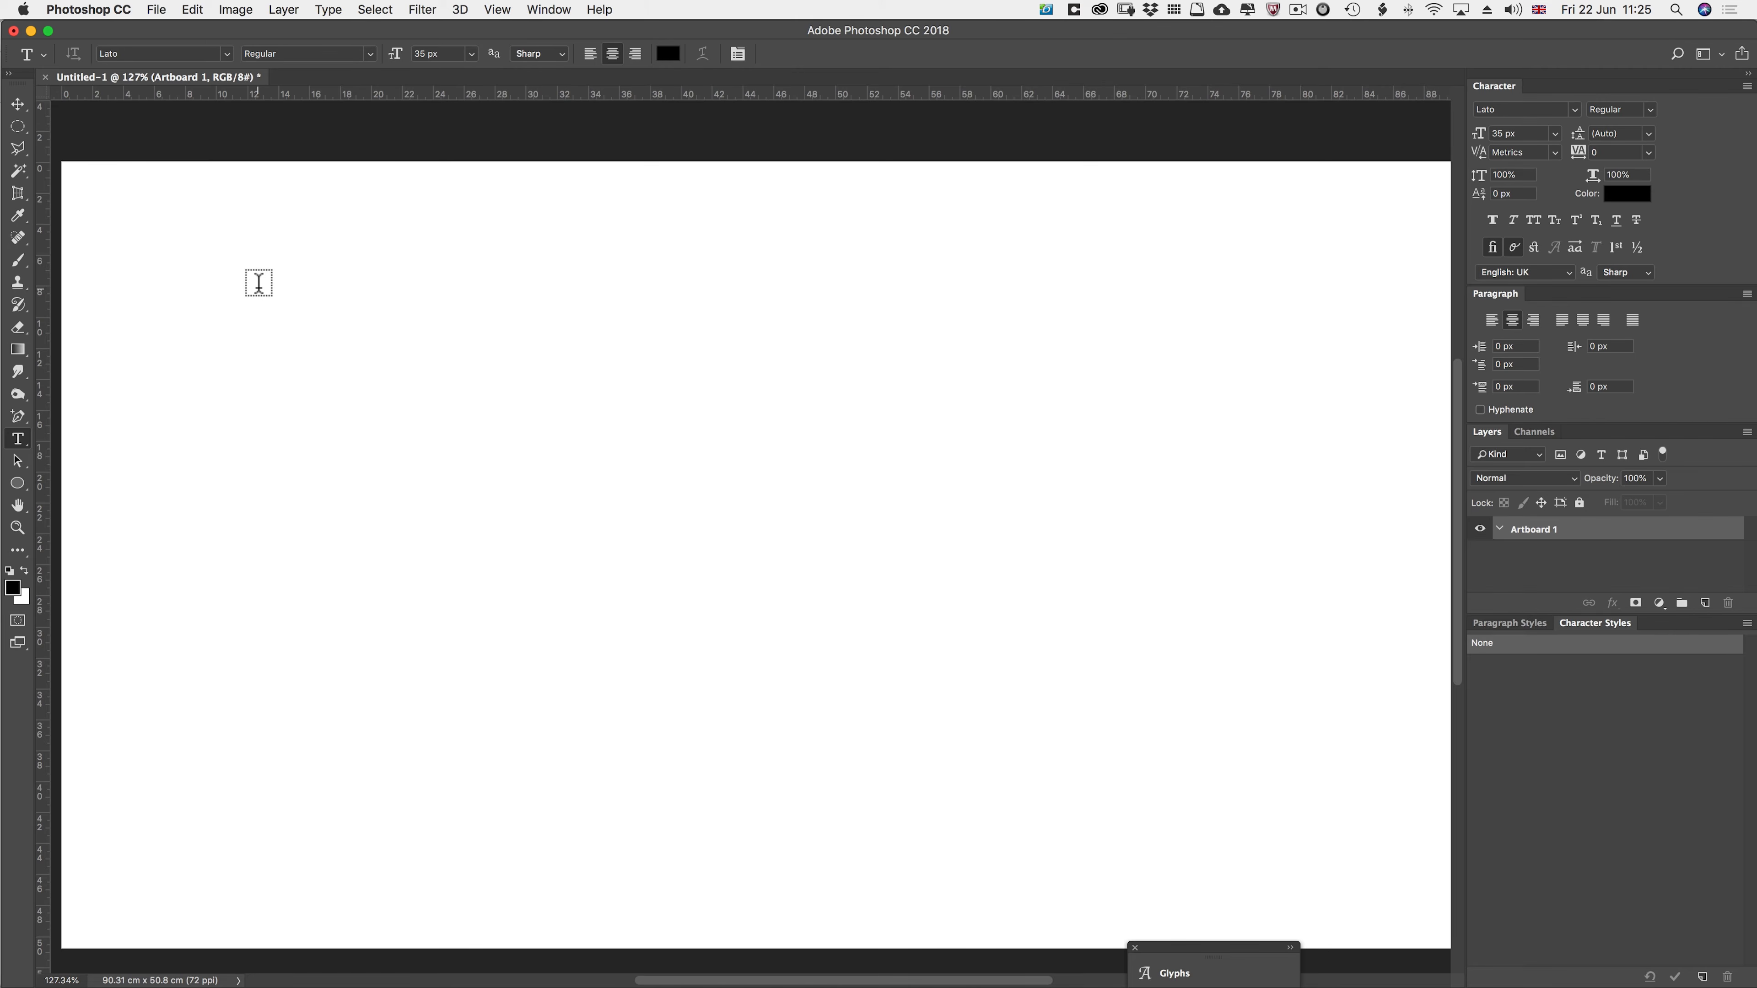
{"action": "left_click_drag", "start_coordinate": [258, 282], "coordinate": [963, 771]}
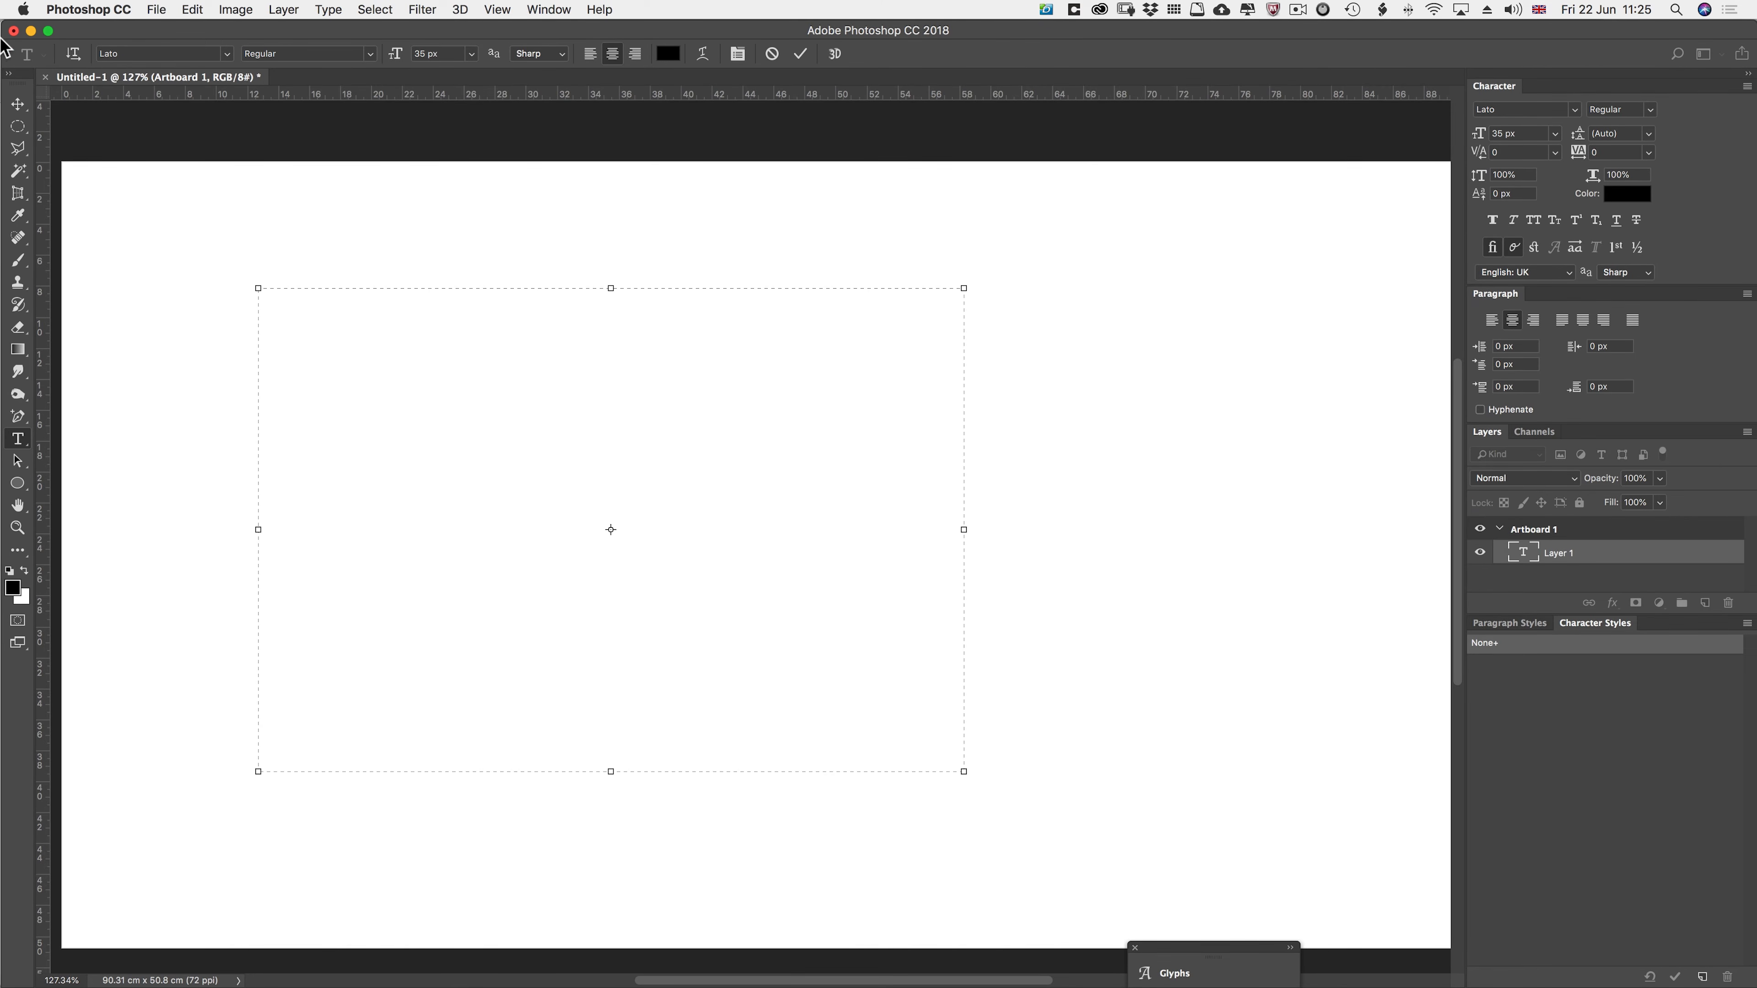
{"action": "left_click", "coordinate": [328, 9]}
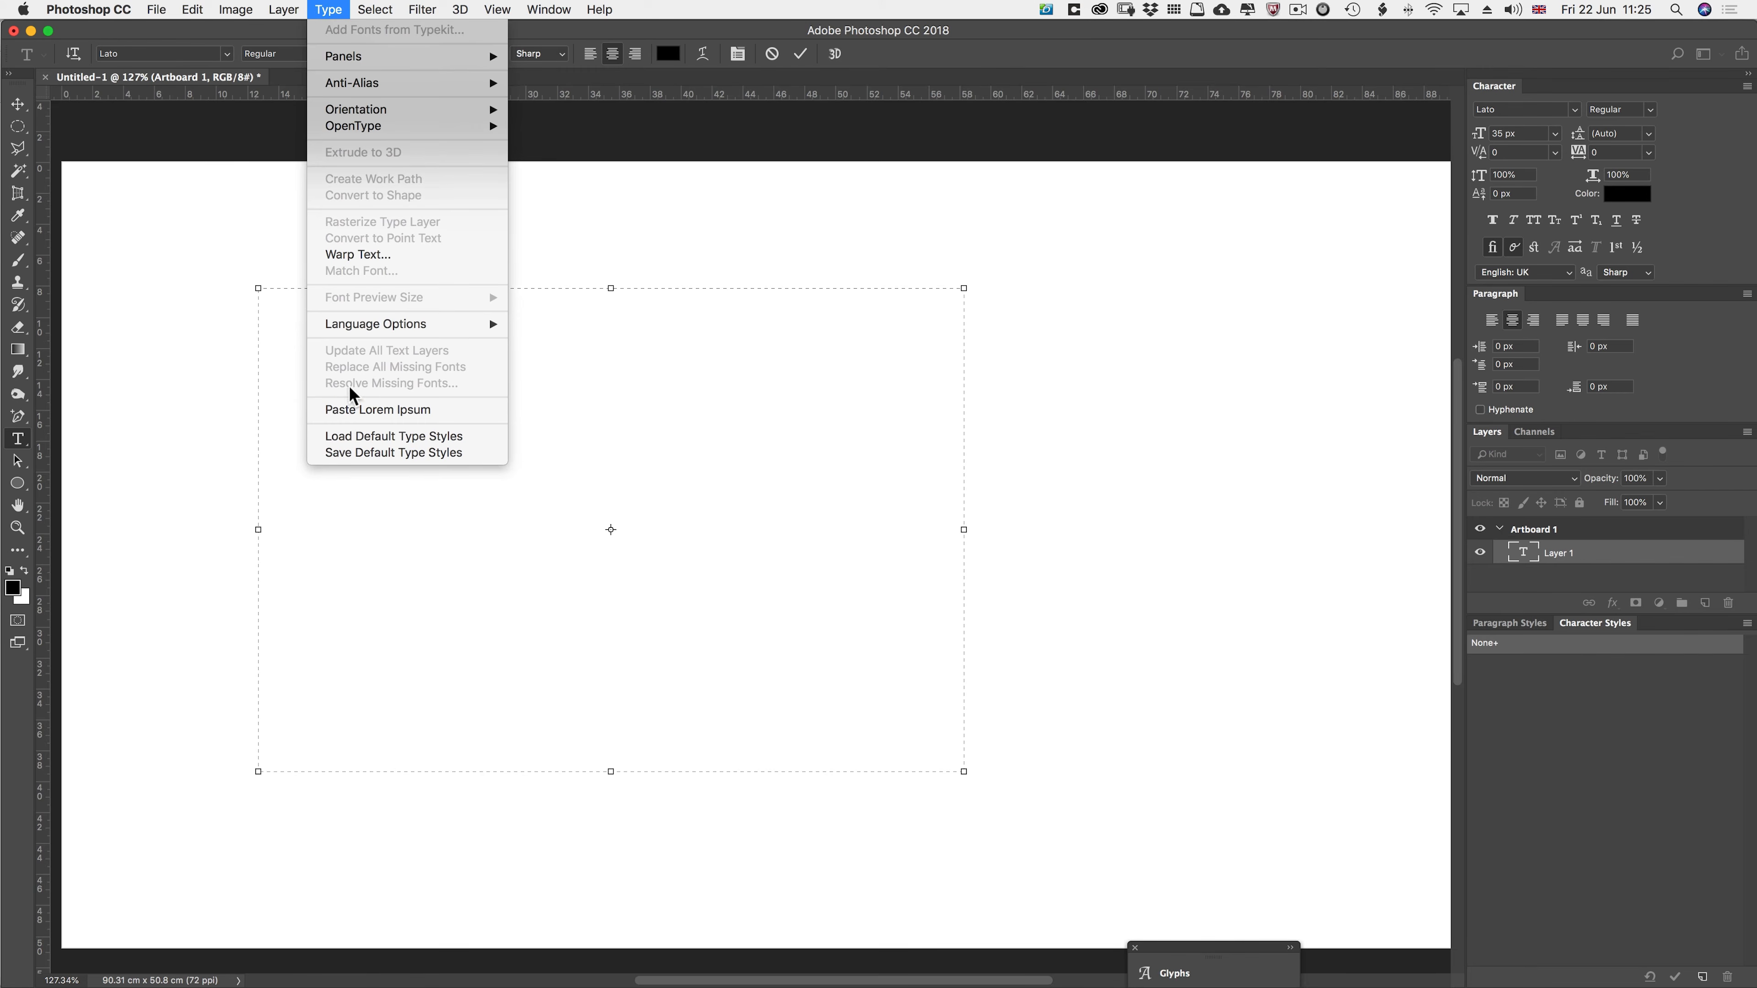
{"action": "left_click", "coordinate": [347, 409]}
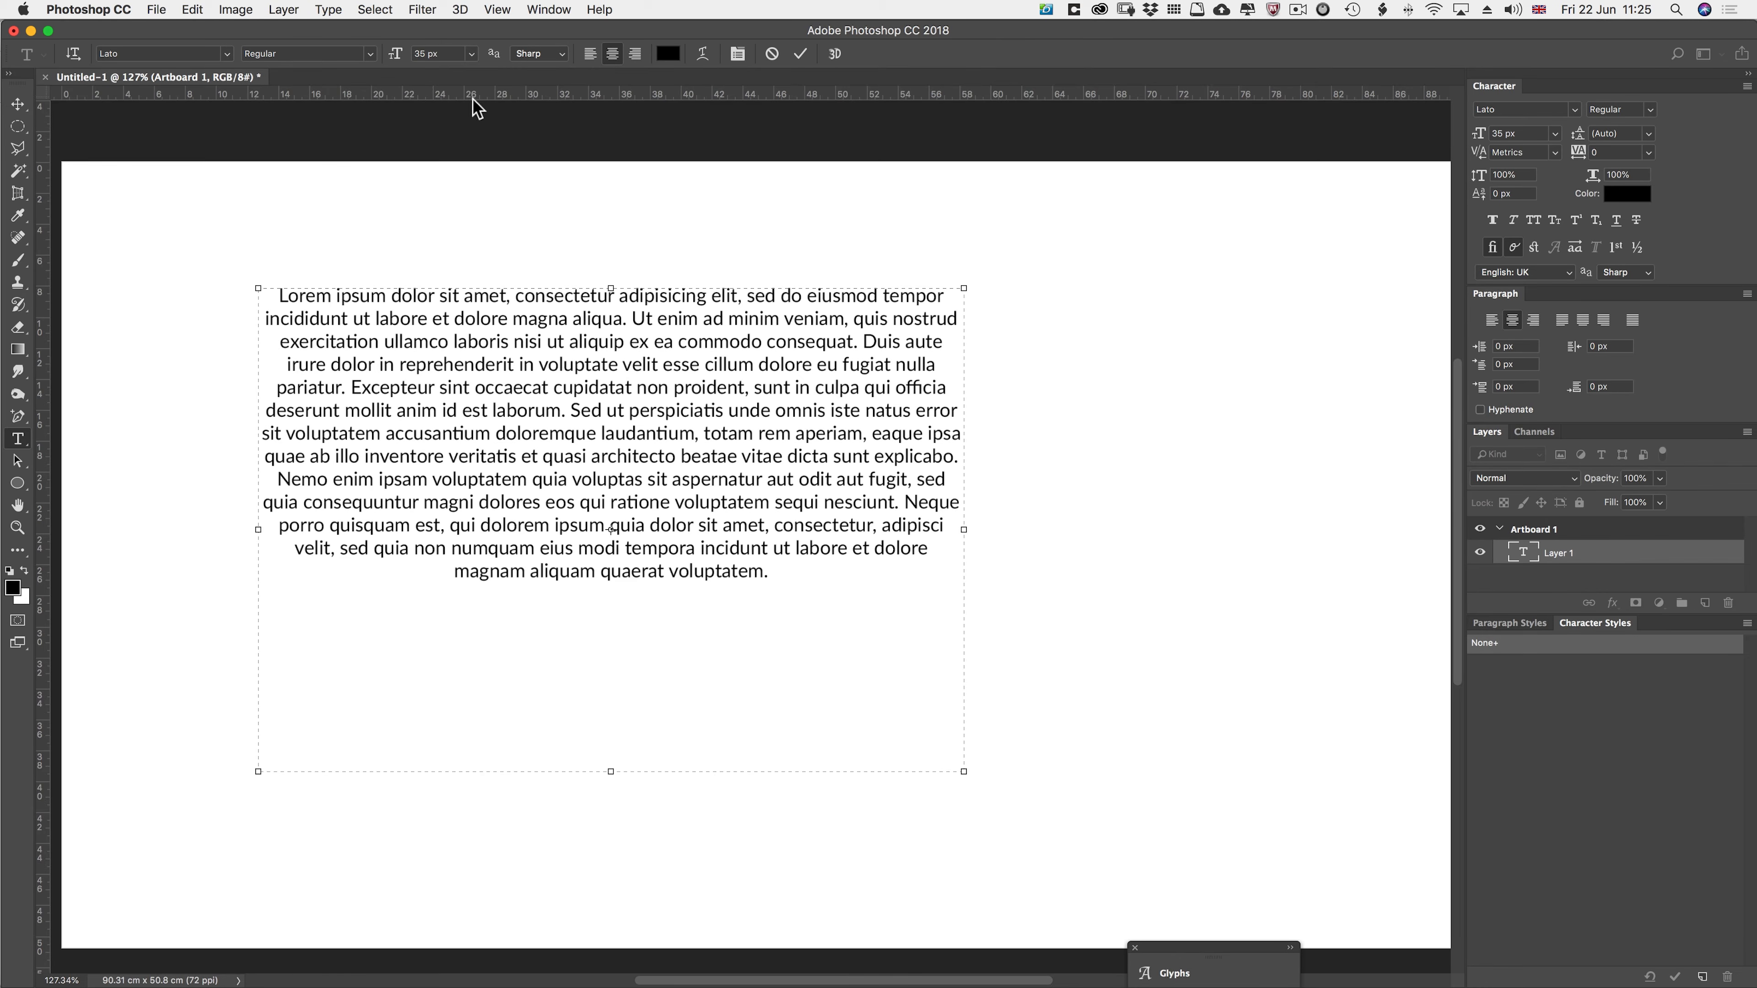
- Try left, center and right alignment on the new placeholder paragraph, ending on right alignment
{"action": "left_click", "coordinate": [591, 54]}
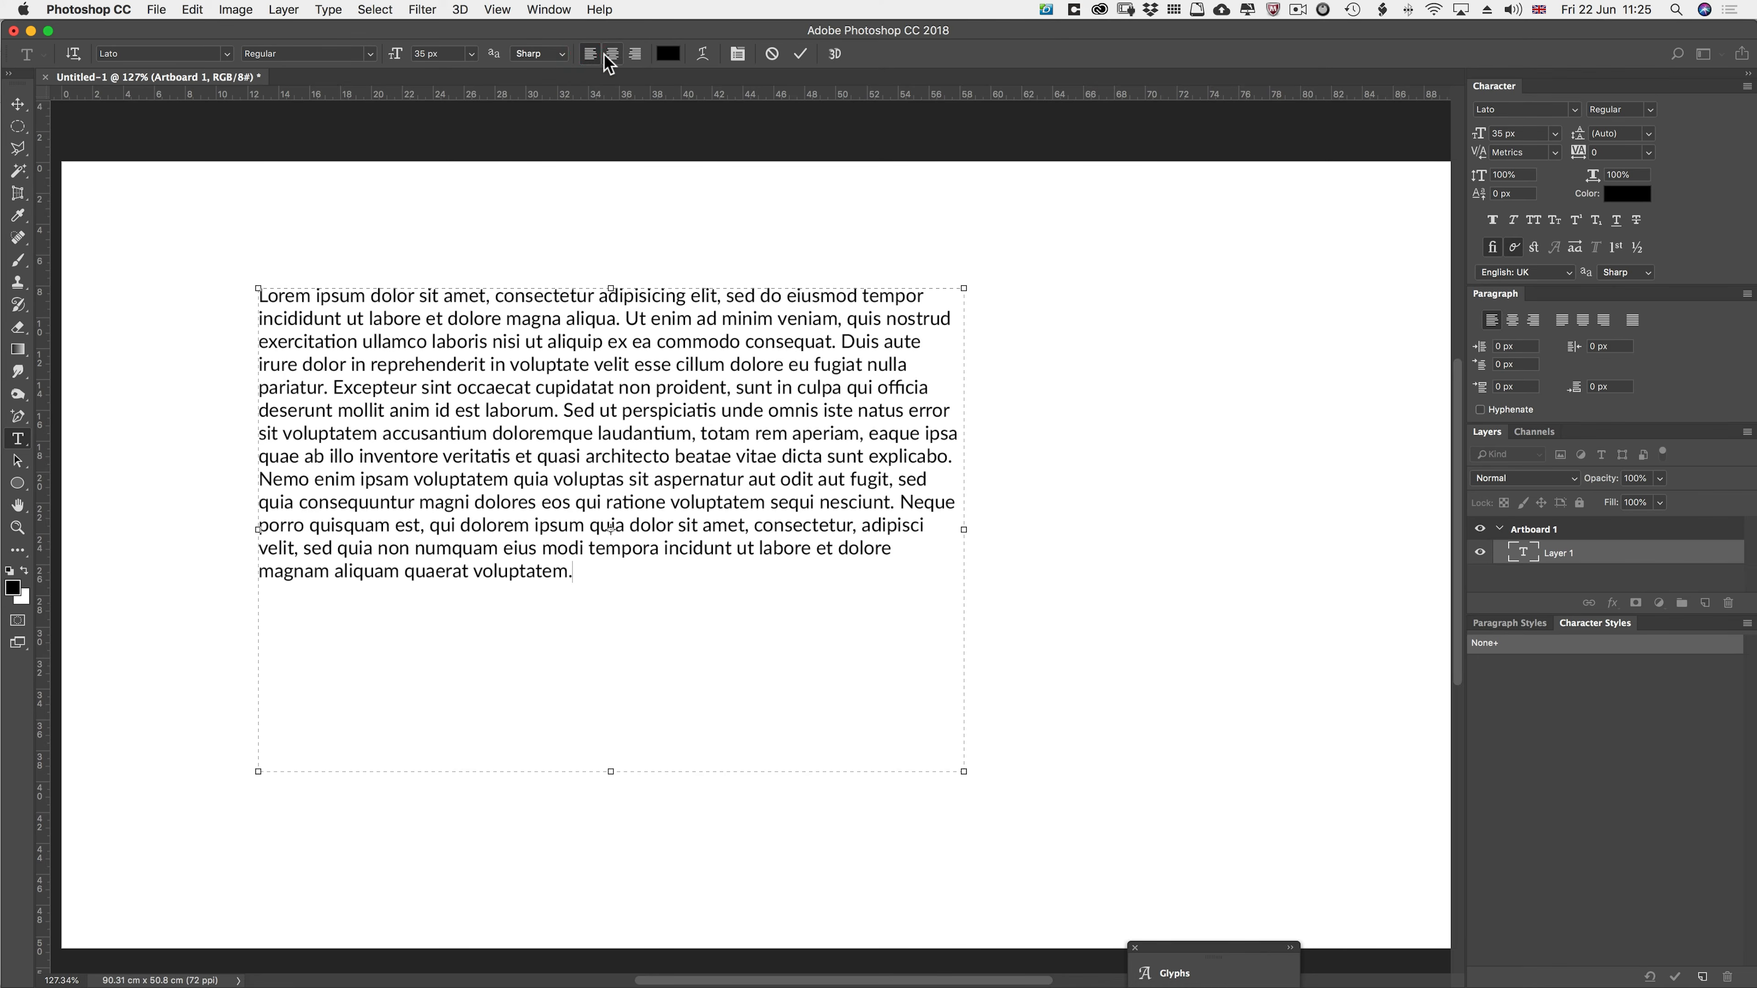
{"action": "left_click", "coordinate": [612, 54]}
{"action": "left_click", "coordinate": [635, 54]}
{"action": "left_click", "coordinate": [590, 54]}
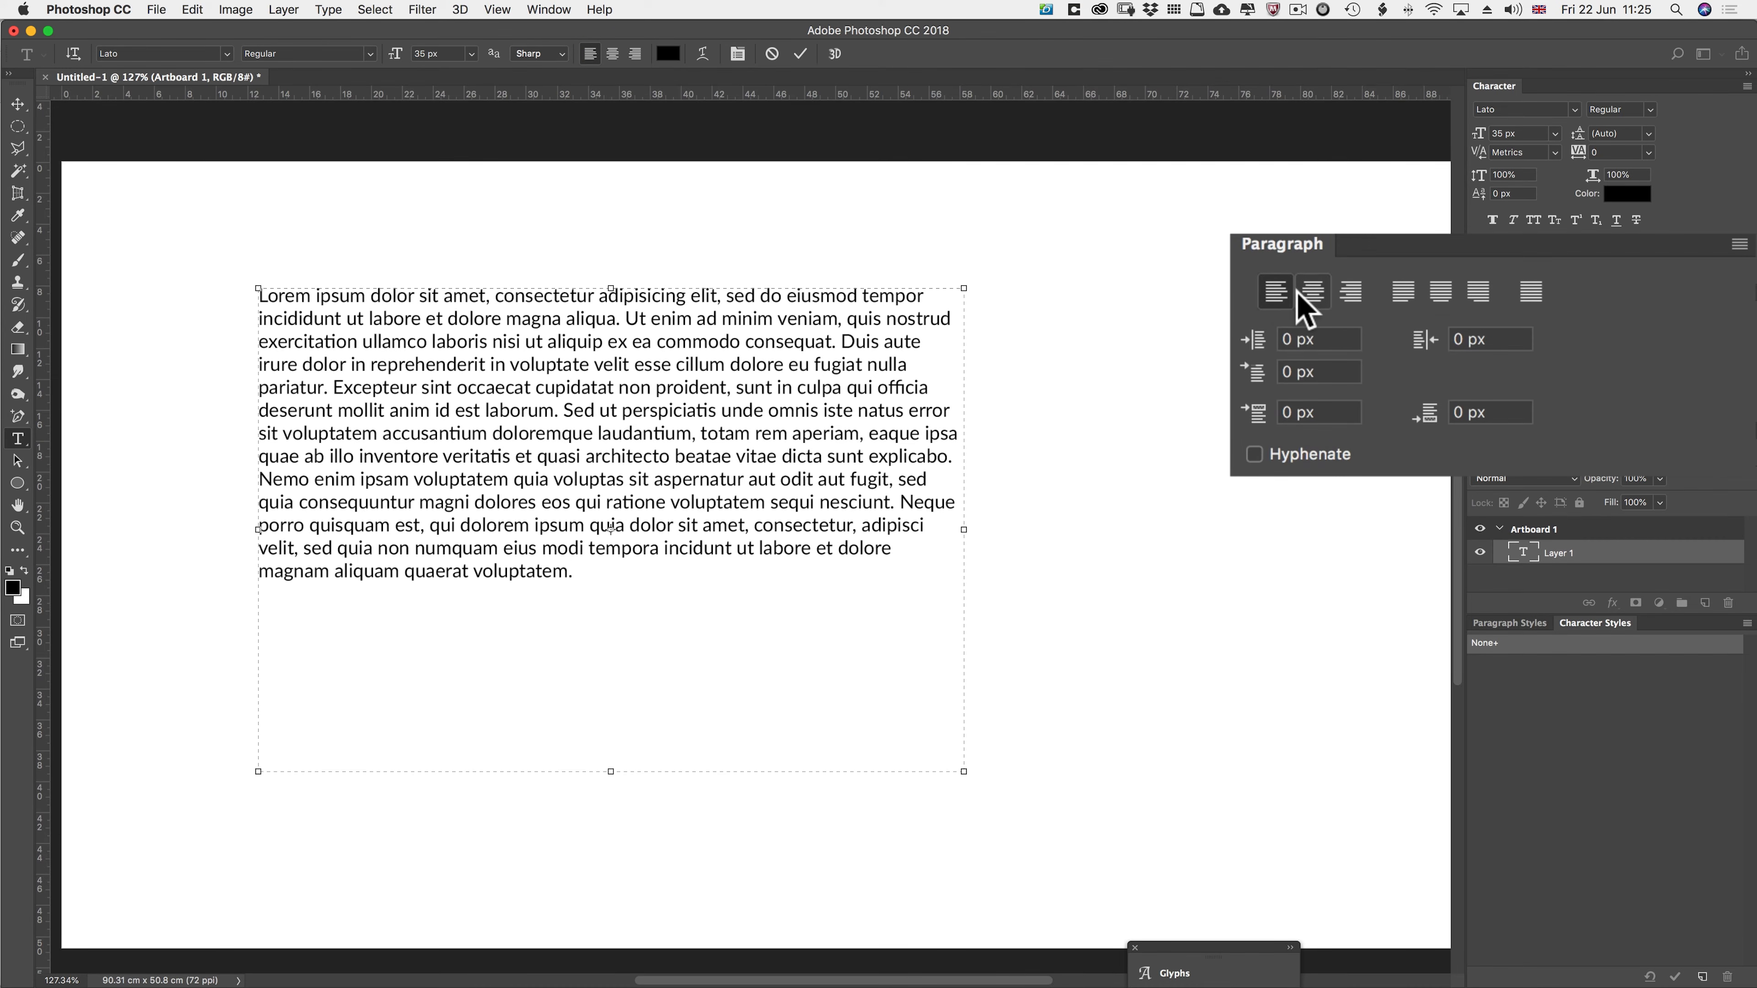
{"action": "left_click", "coordinate": [1311, 292]}
{"action": "left_click", "coordinate": [1348, 291]}
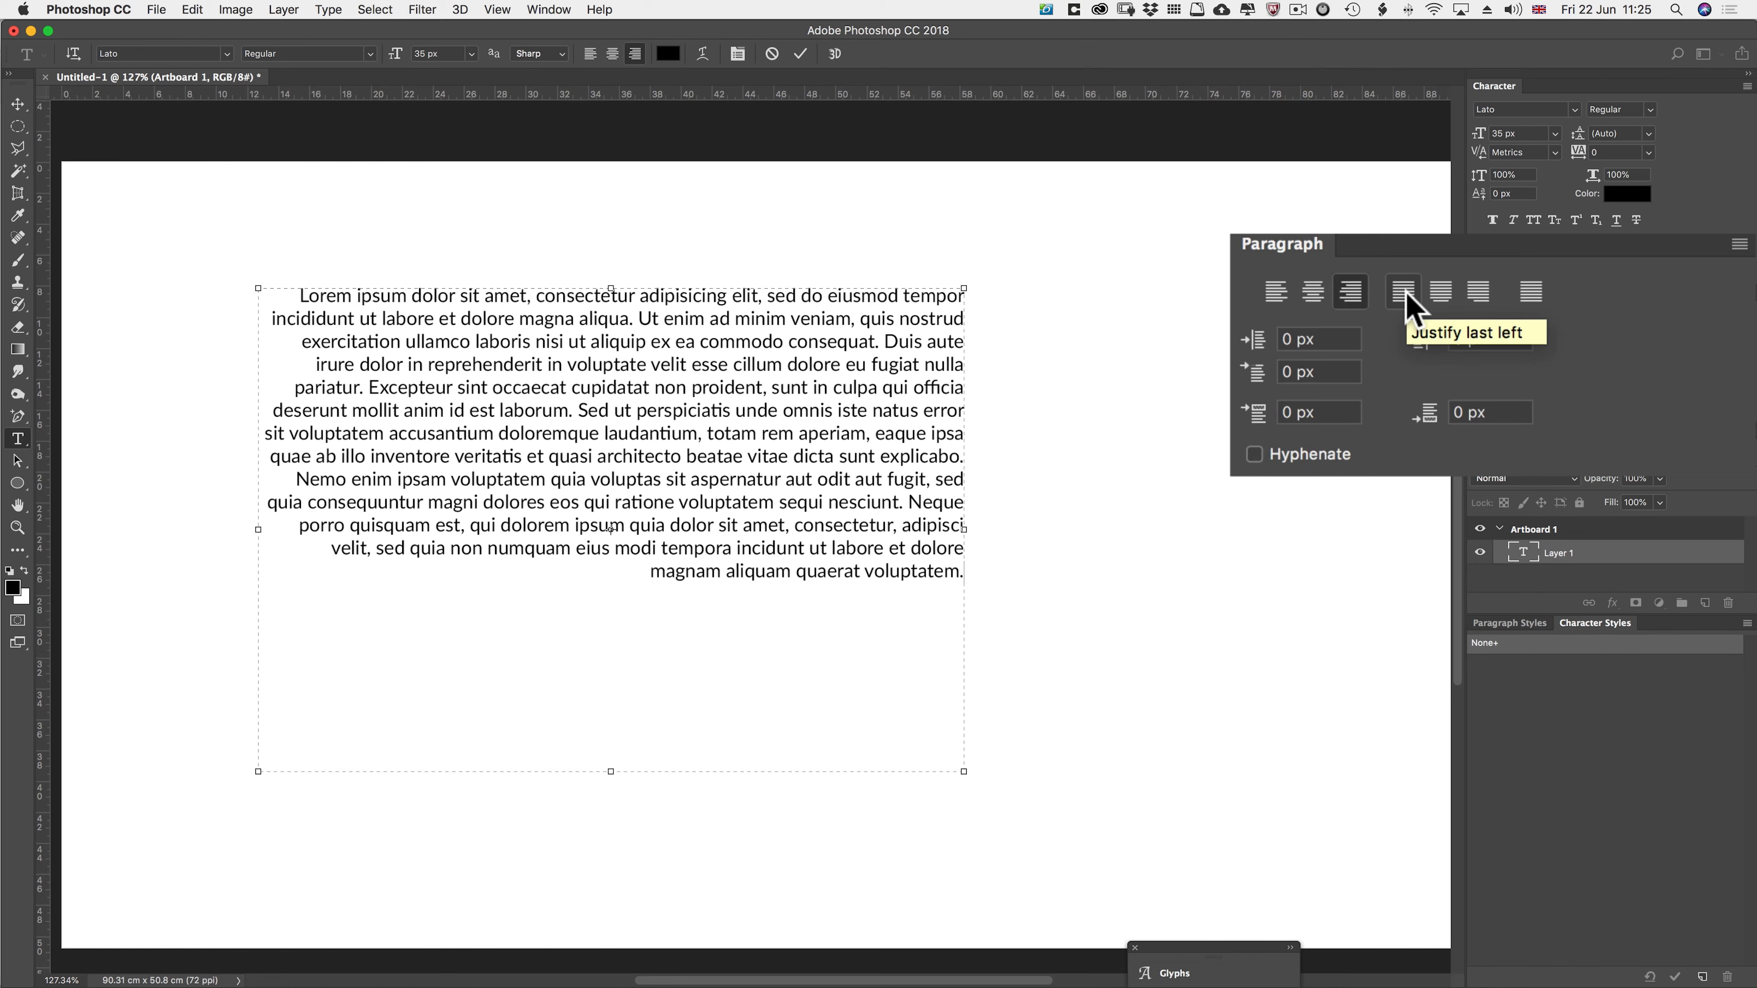
- Try justification with the last line left, centered and right, settle on Justify all, and switch the paragraph to the Every-line Composer
{"action": "left_click", "coordinate": [1404, 294]}
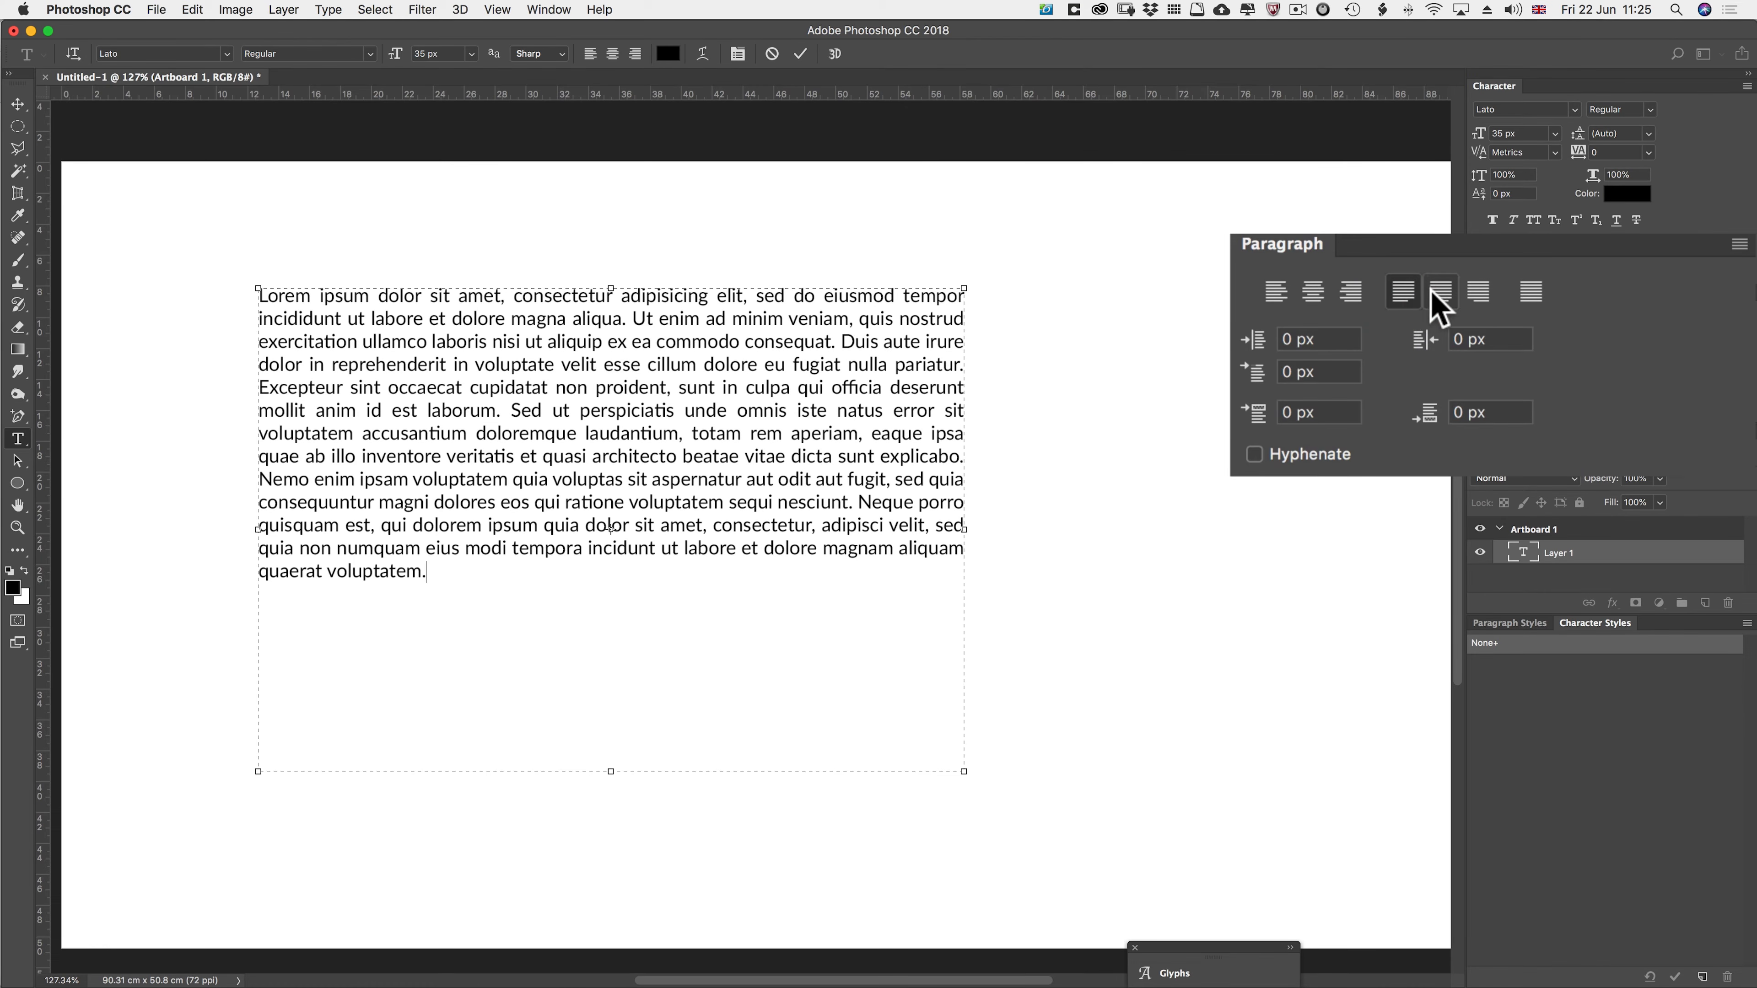
{"action": "left_click", "coordinate": [1432, 293]}
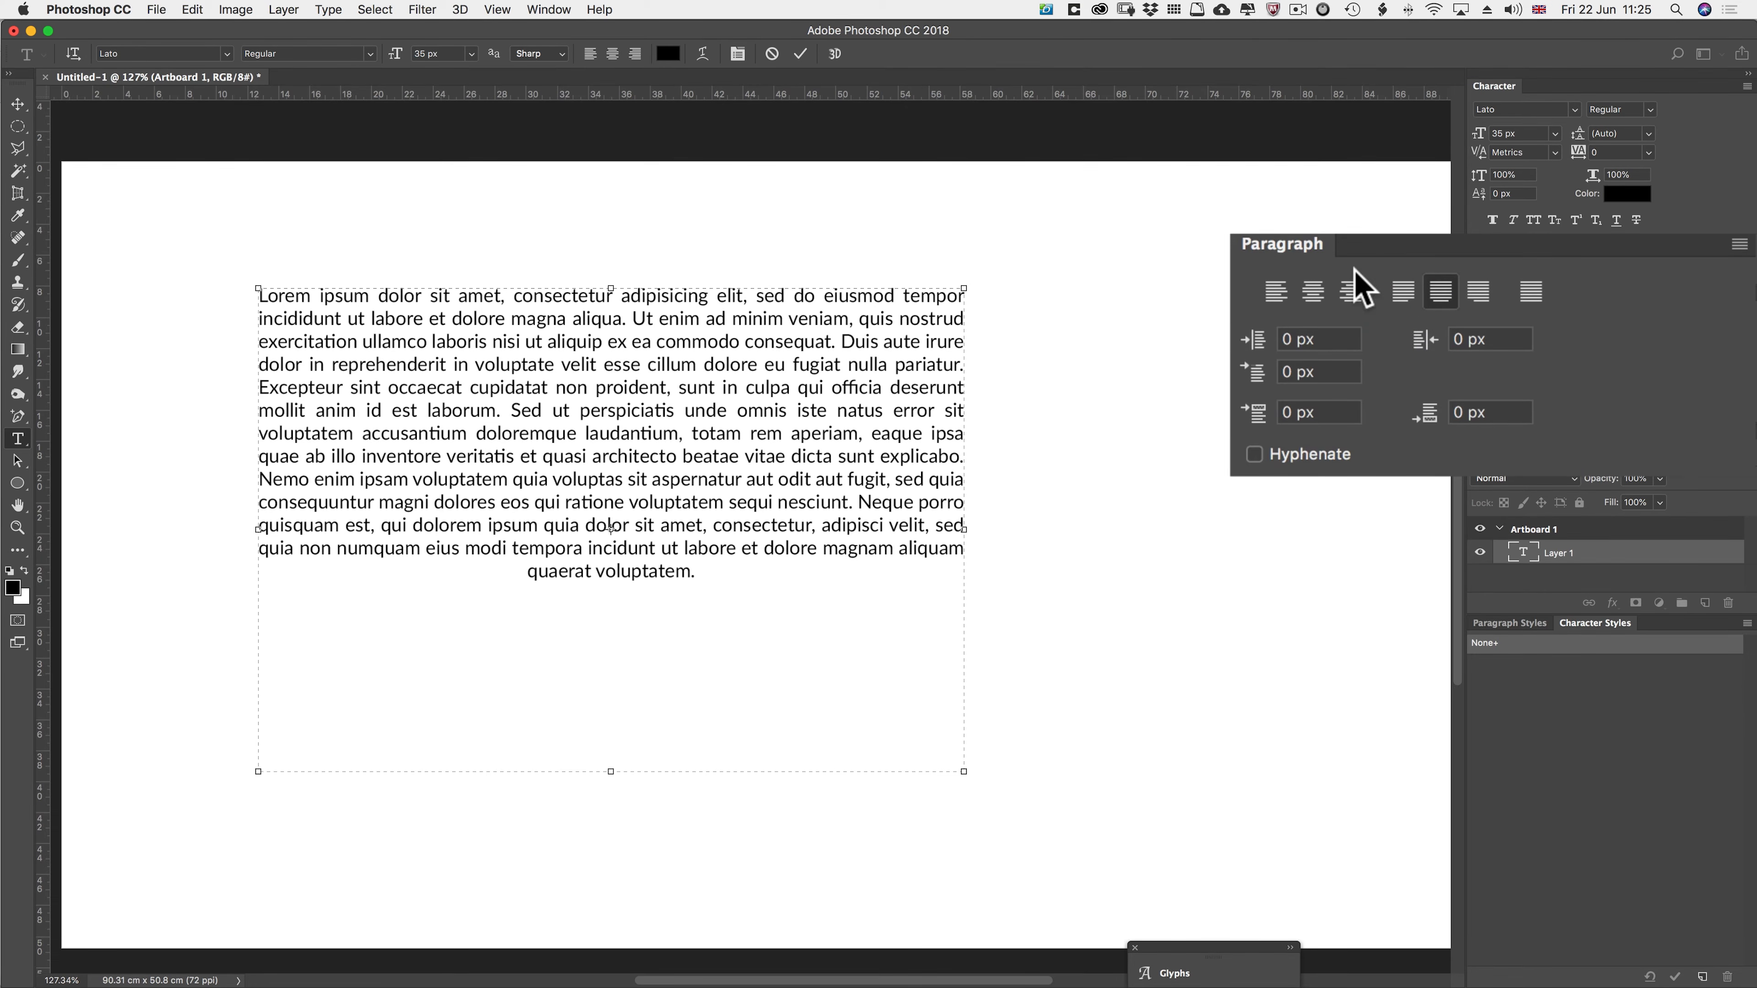
{"action": "left_click", "coordinate": [1478, 292]}
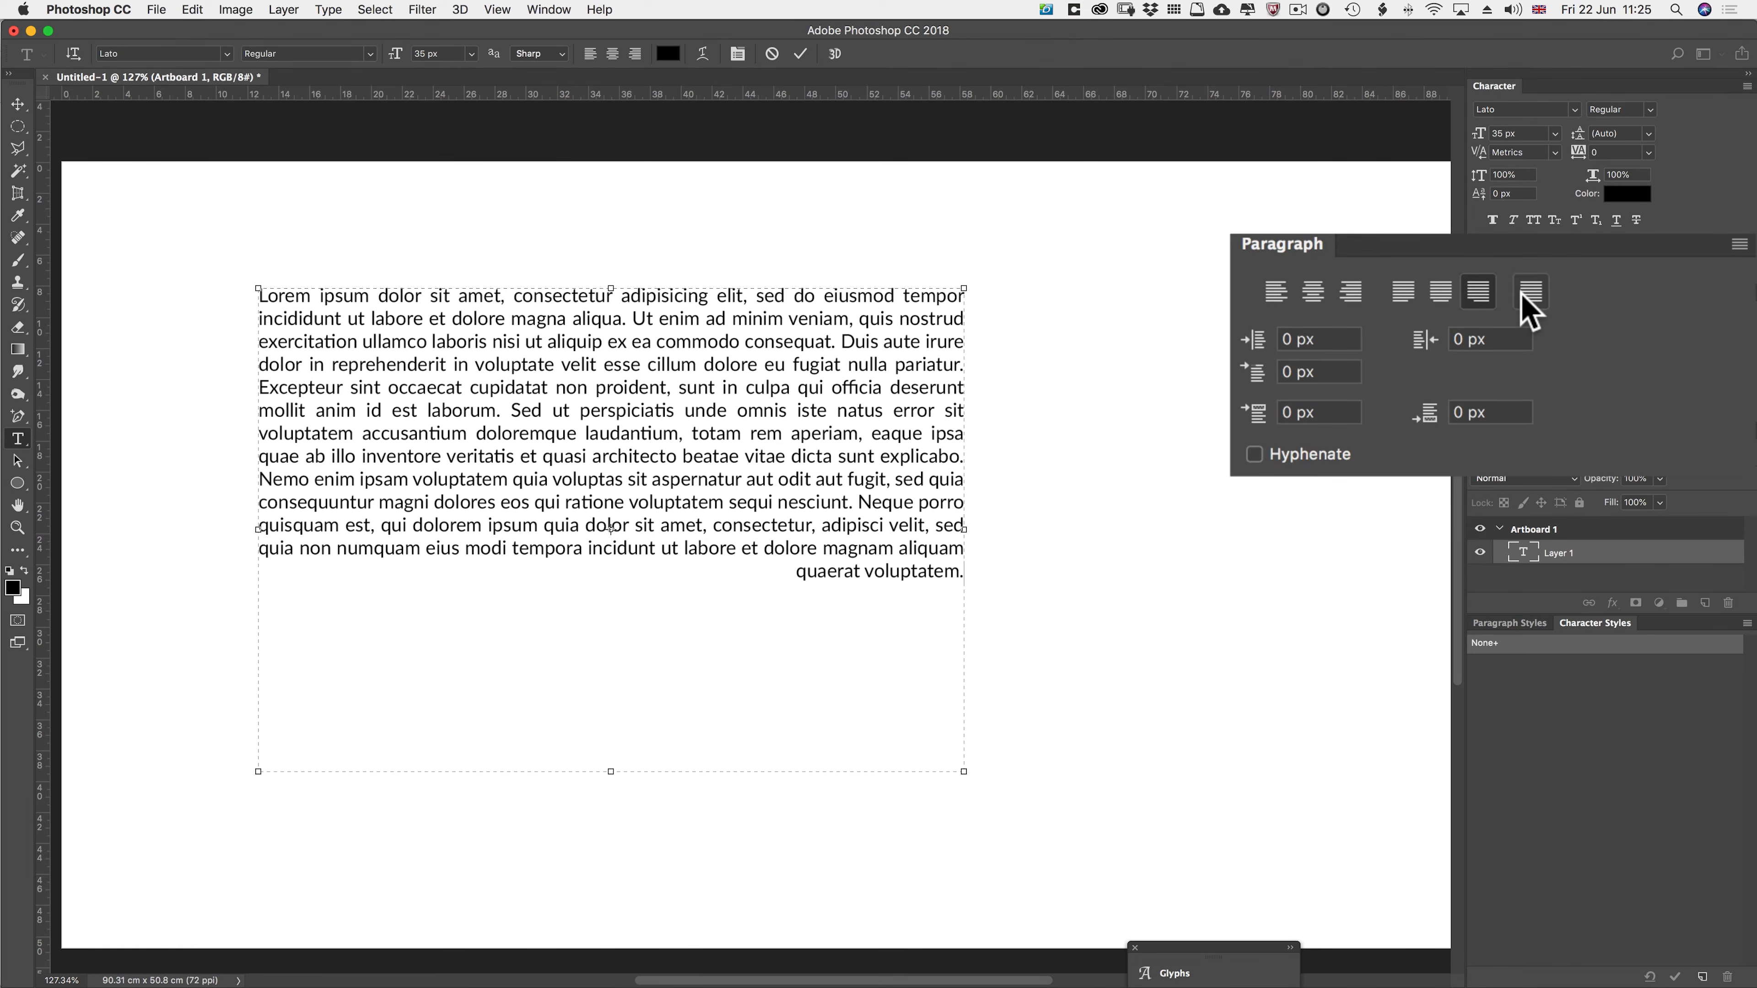
{"action": "left_click", "coordinate": [1521, 292]}
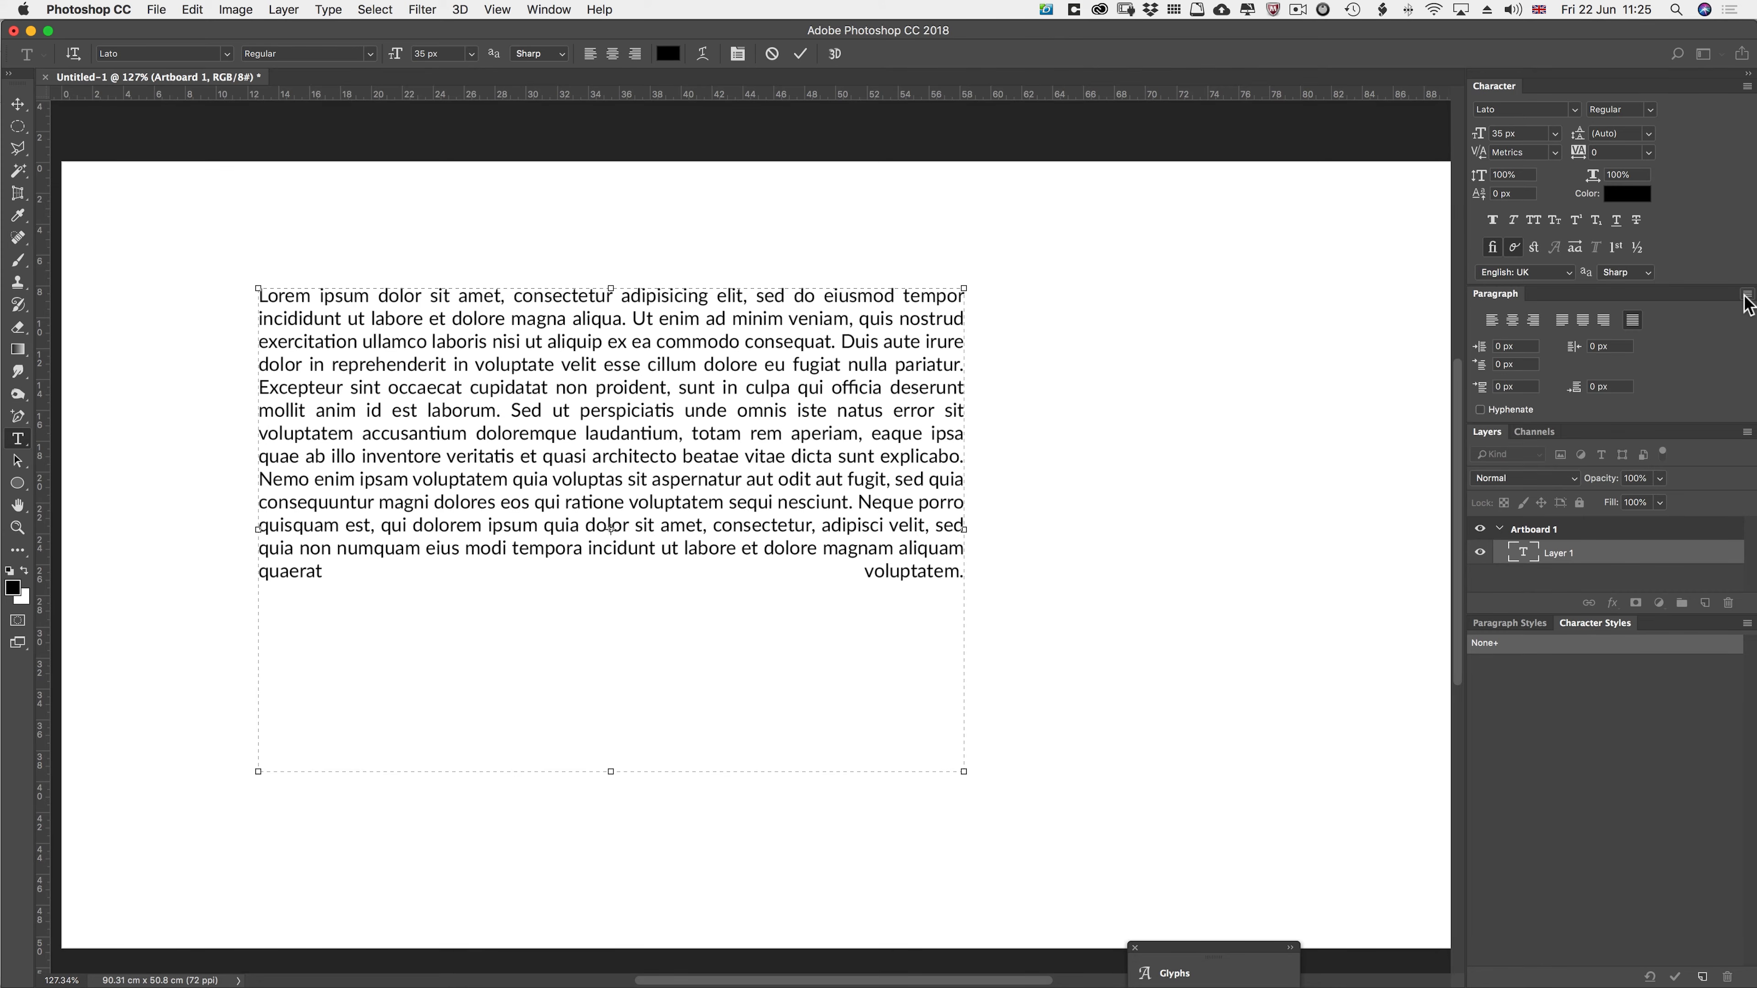
{"action": "left_click", "coordinate": [1745, 296]}
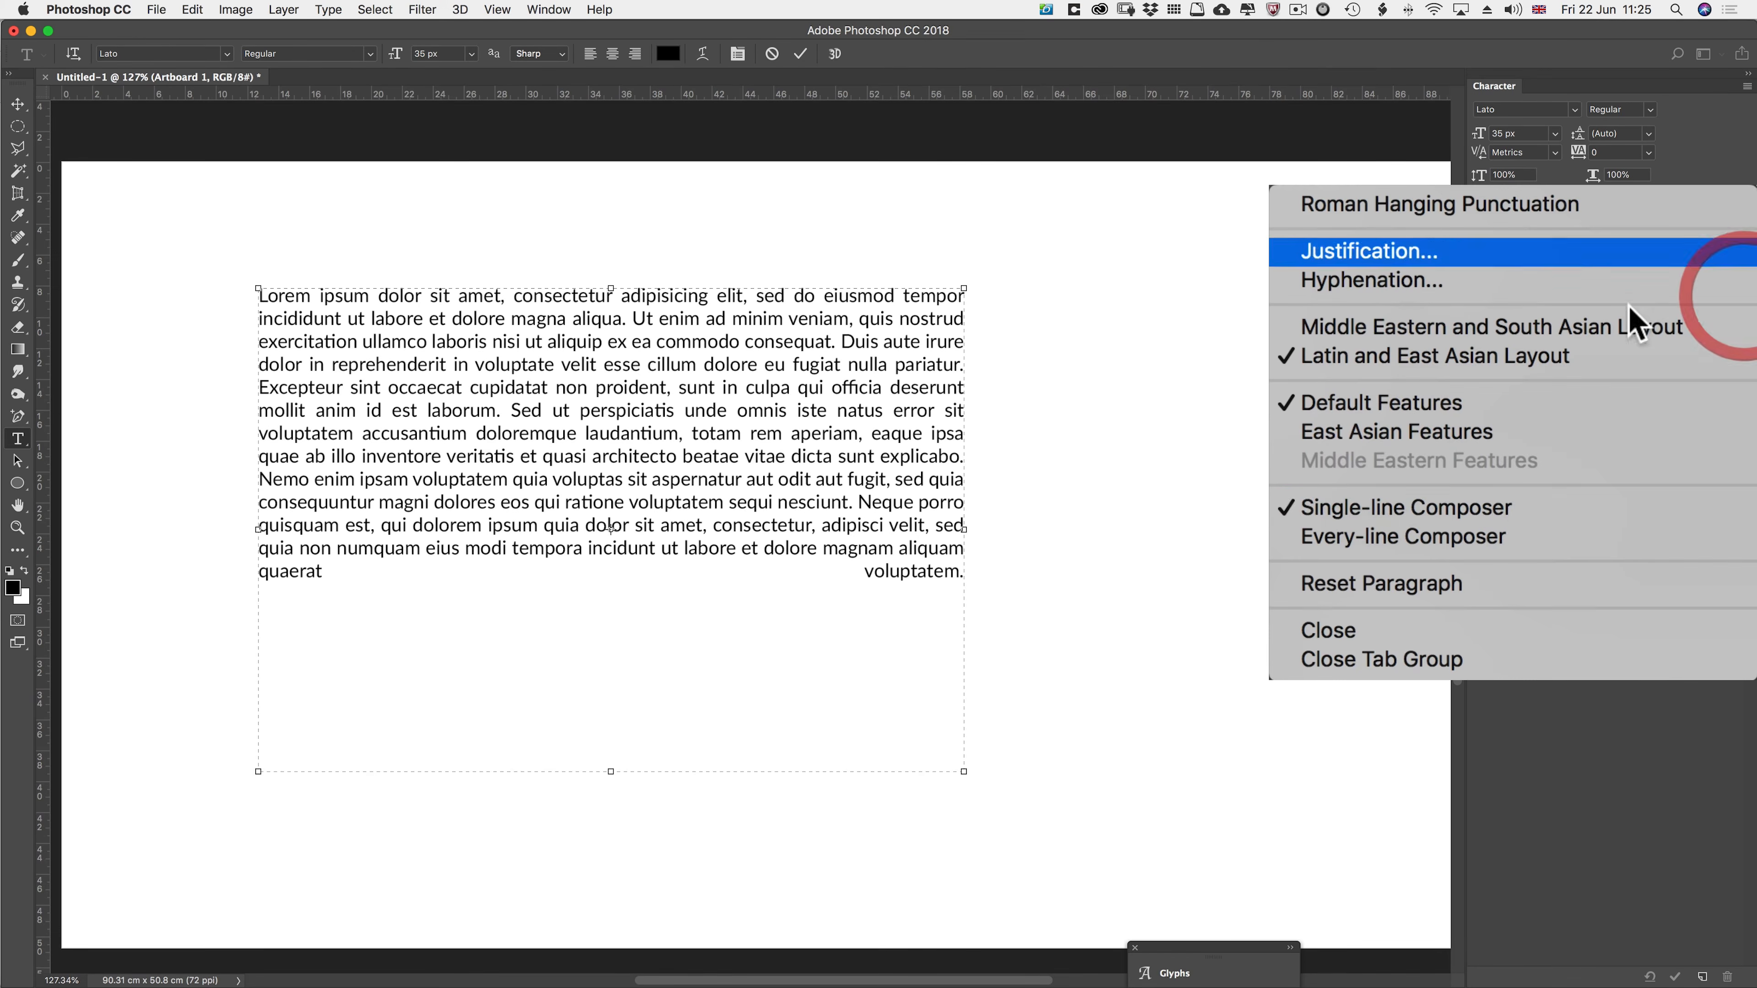
{"action": "left_click", "coordinate": [1479, 543]}
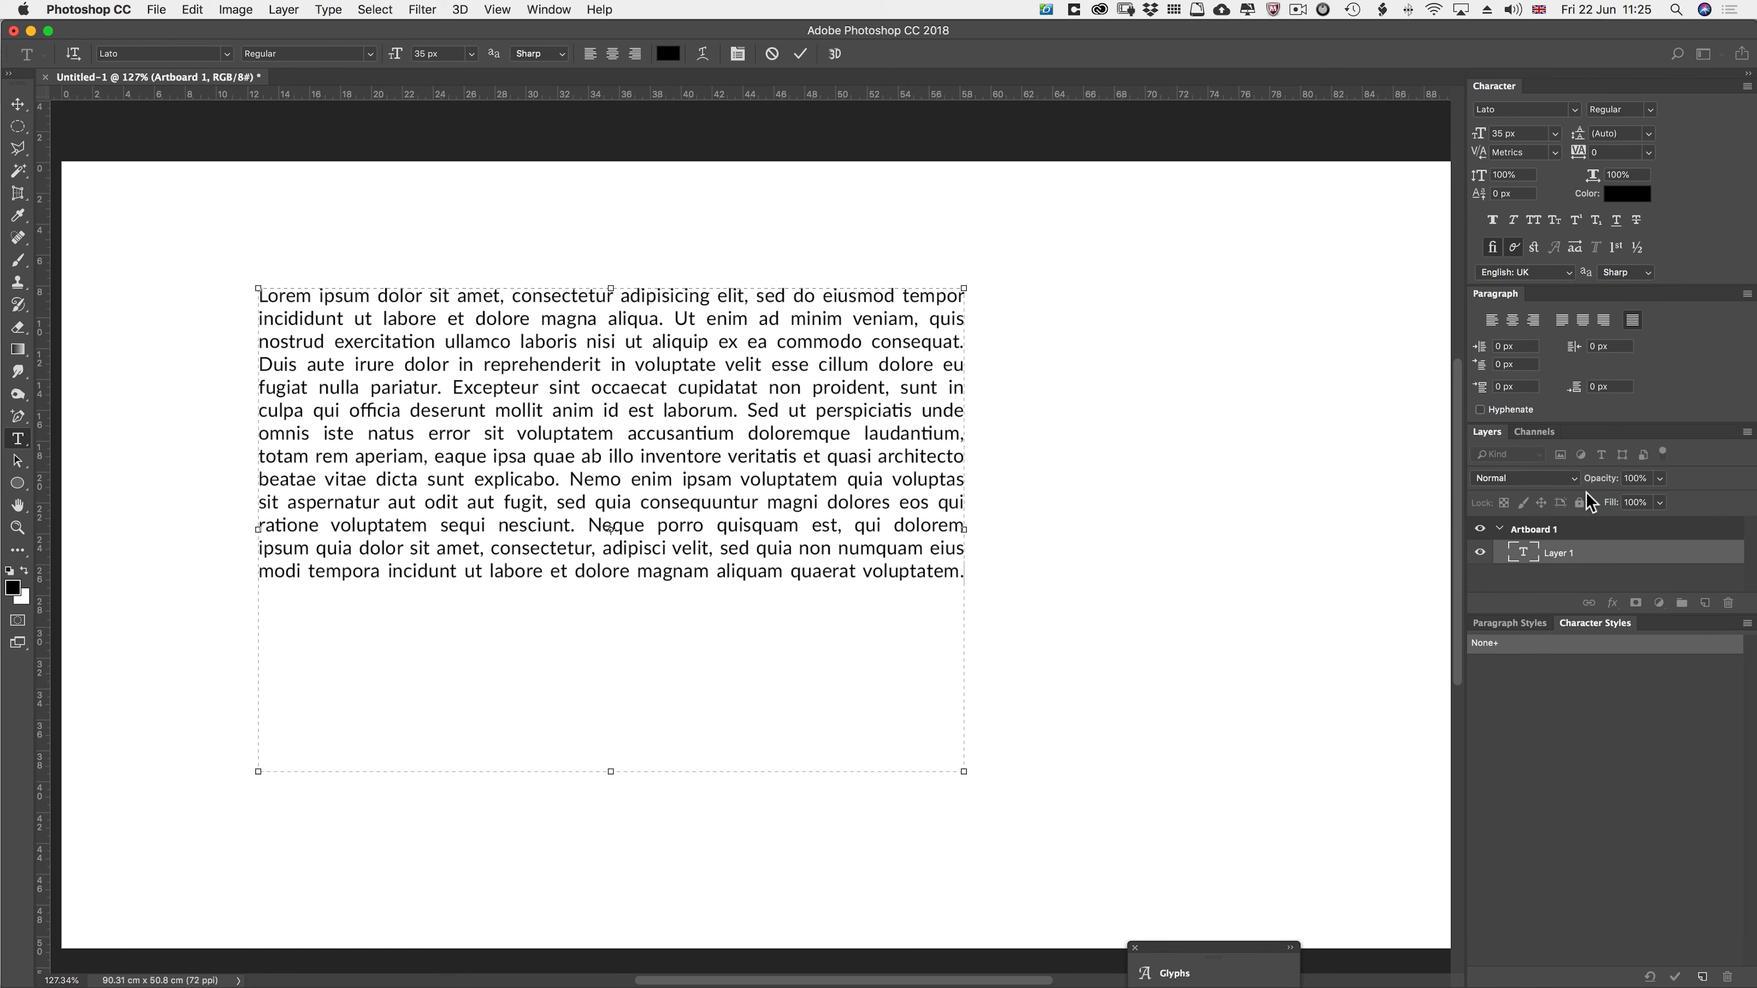
- Review the paragraph's word, letter and glyph justification settings, and turn on Roman Hanging Punctuation
{"action": "left_click", "coordinate": [1746, 295]}
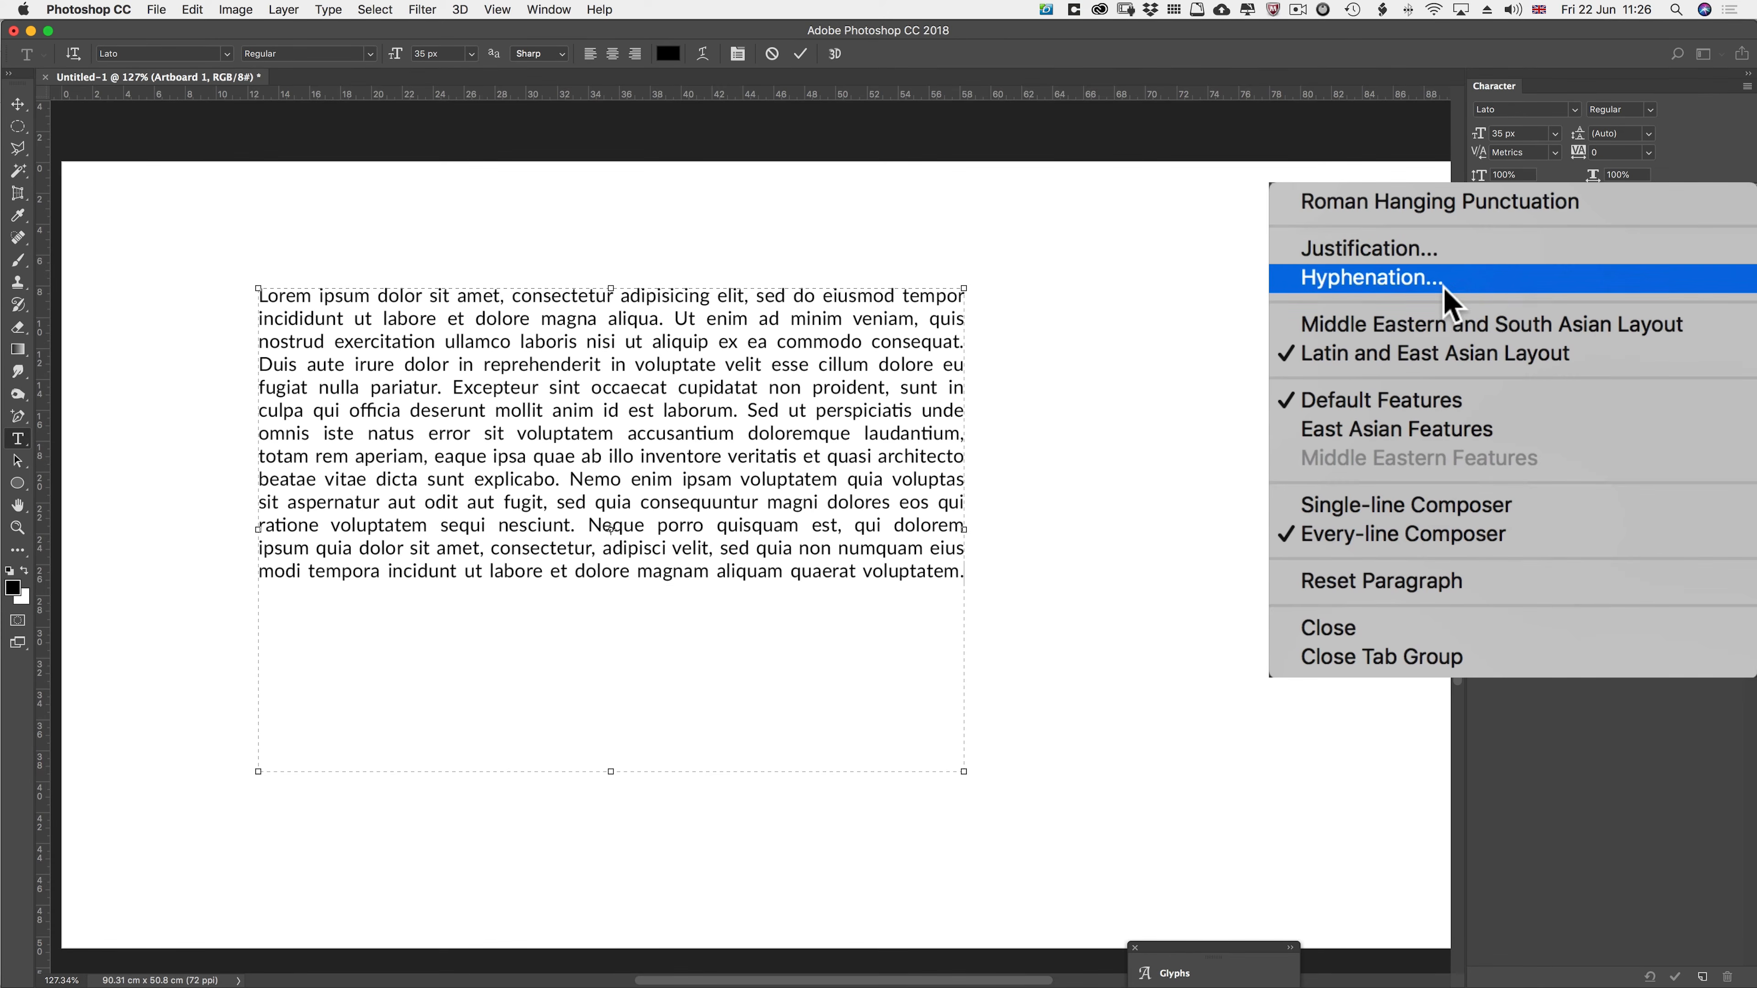
{"action": "left_click", "coordinate": [1383, 248]}
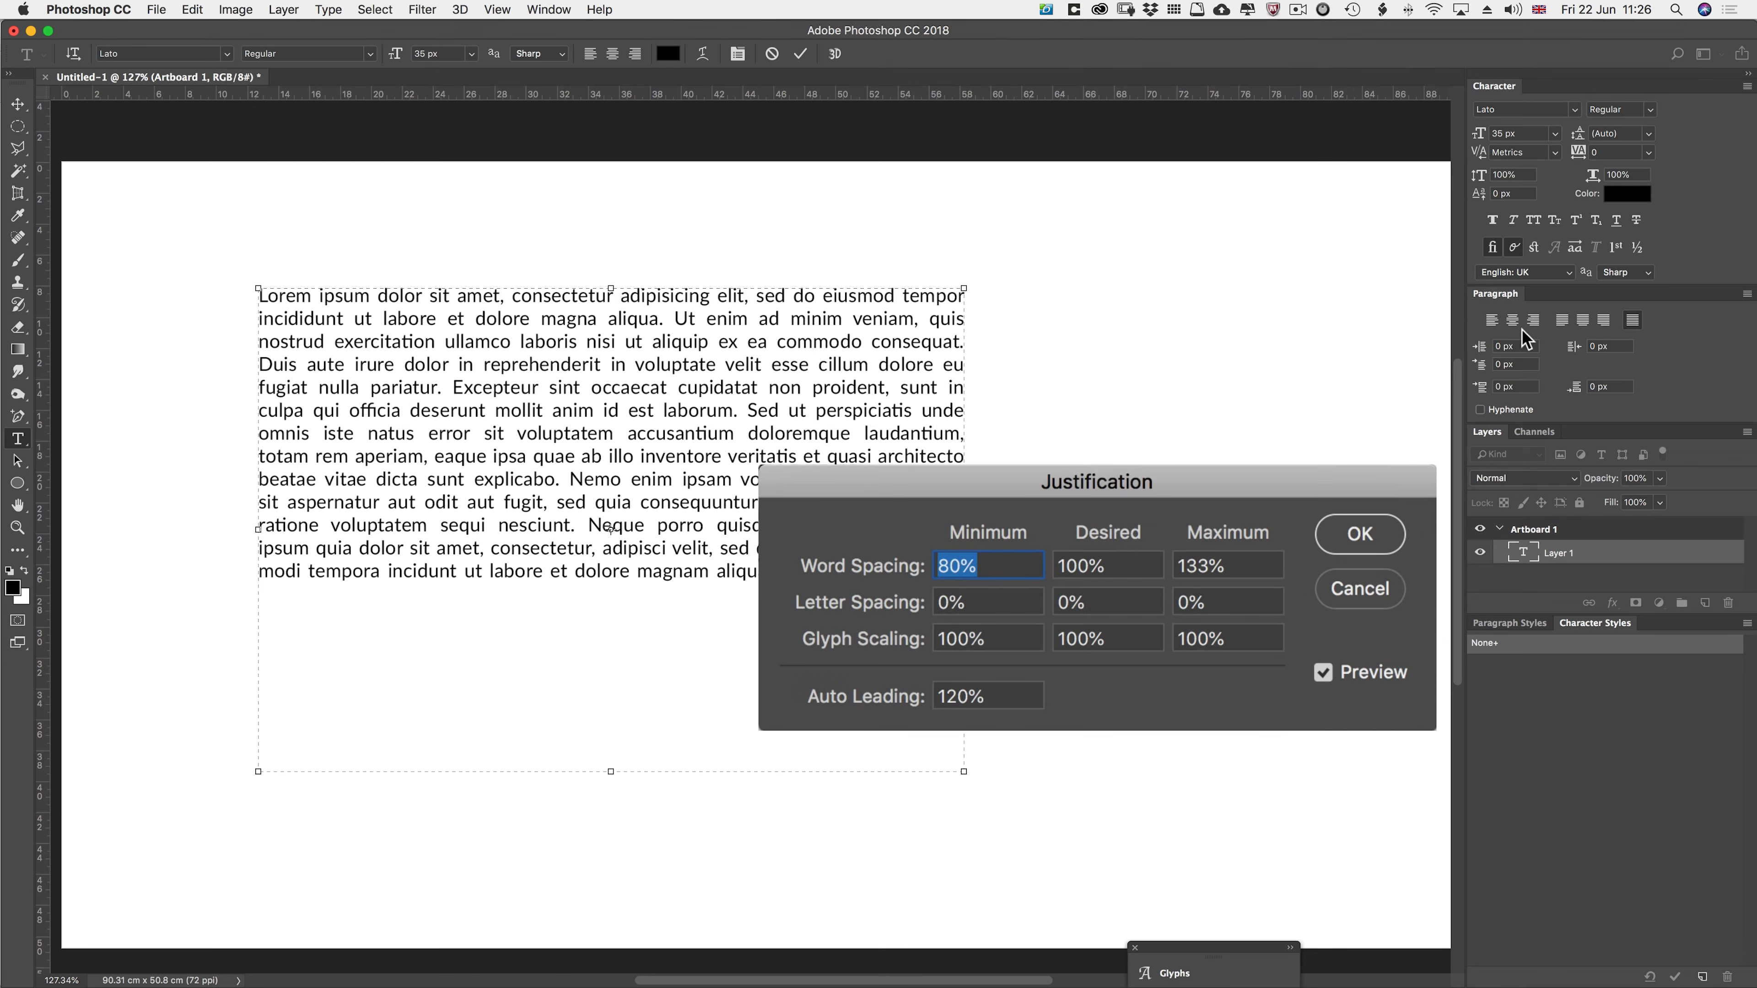
{"action": "left_click", "coordinate": [1349, 543]}
{"action": "left_click", "coordinate": [1747, 294]}
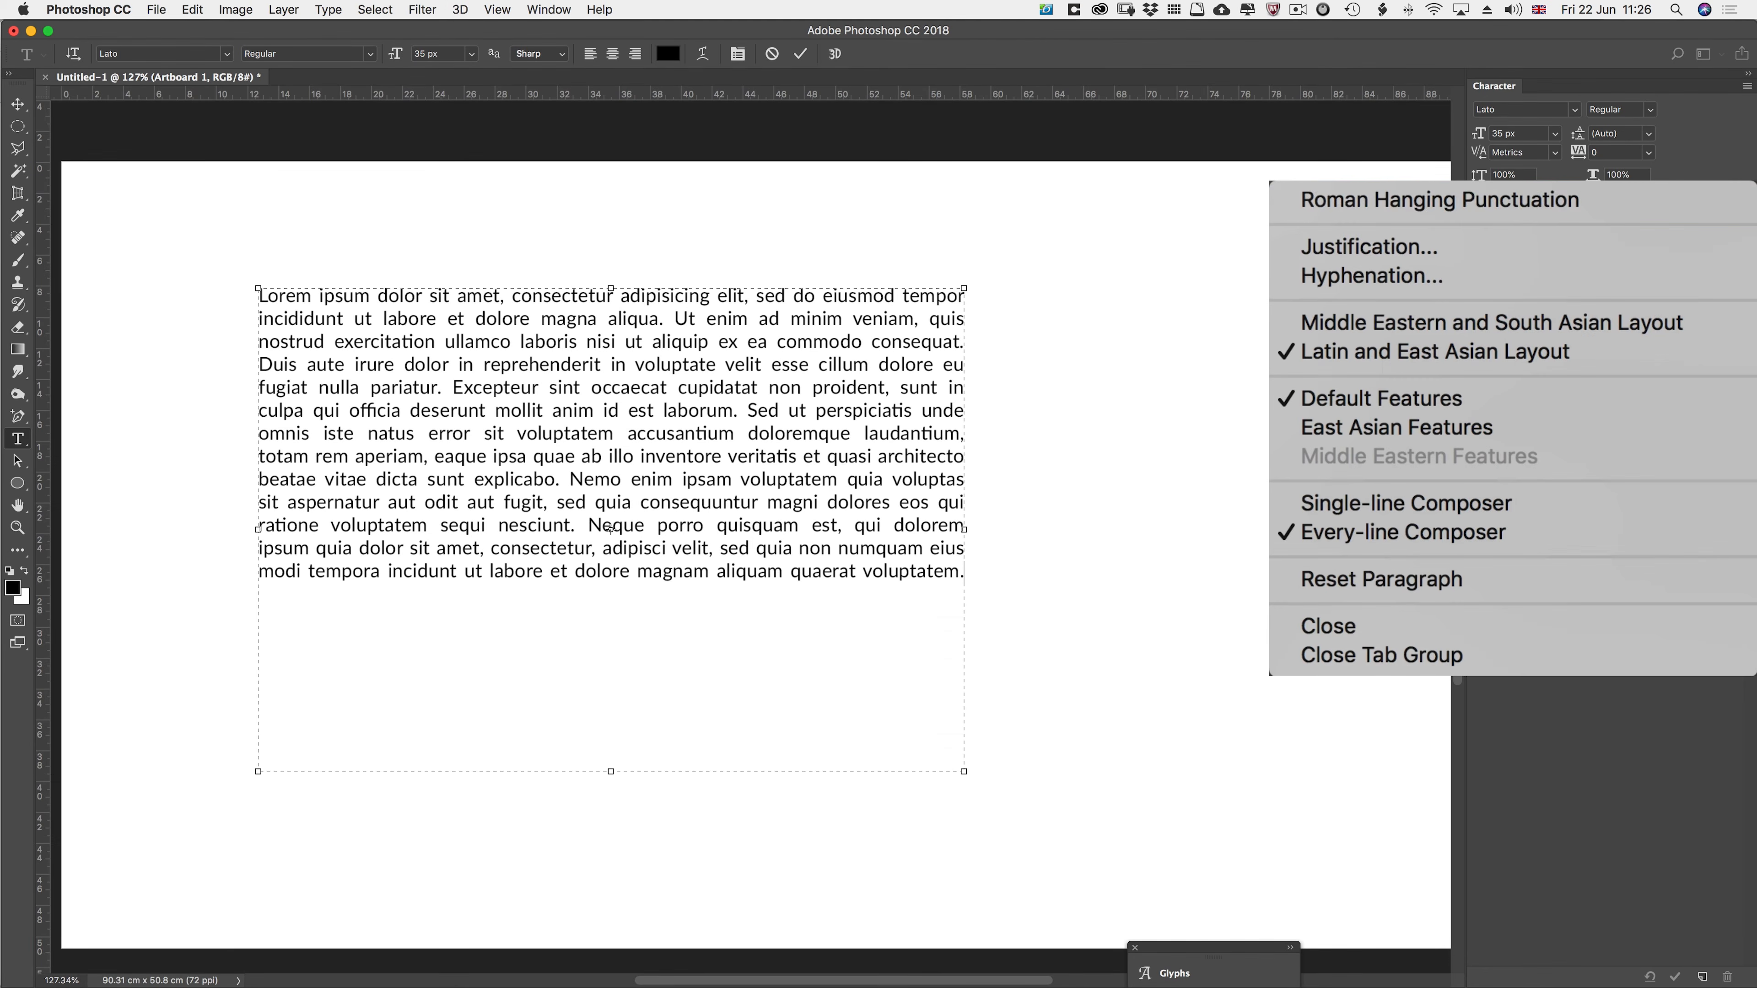
{"action": "left_click", "coordinate": [1457, 207]}
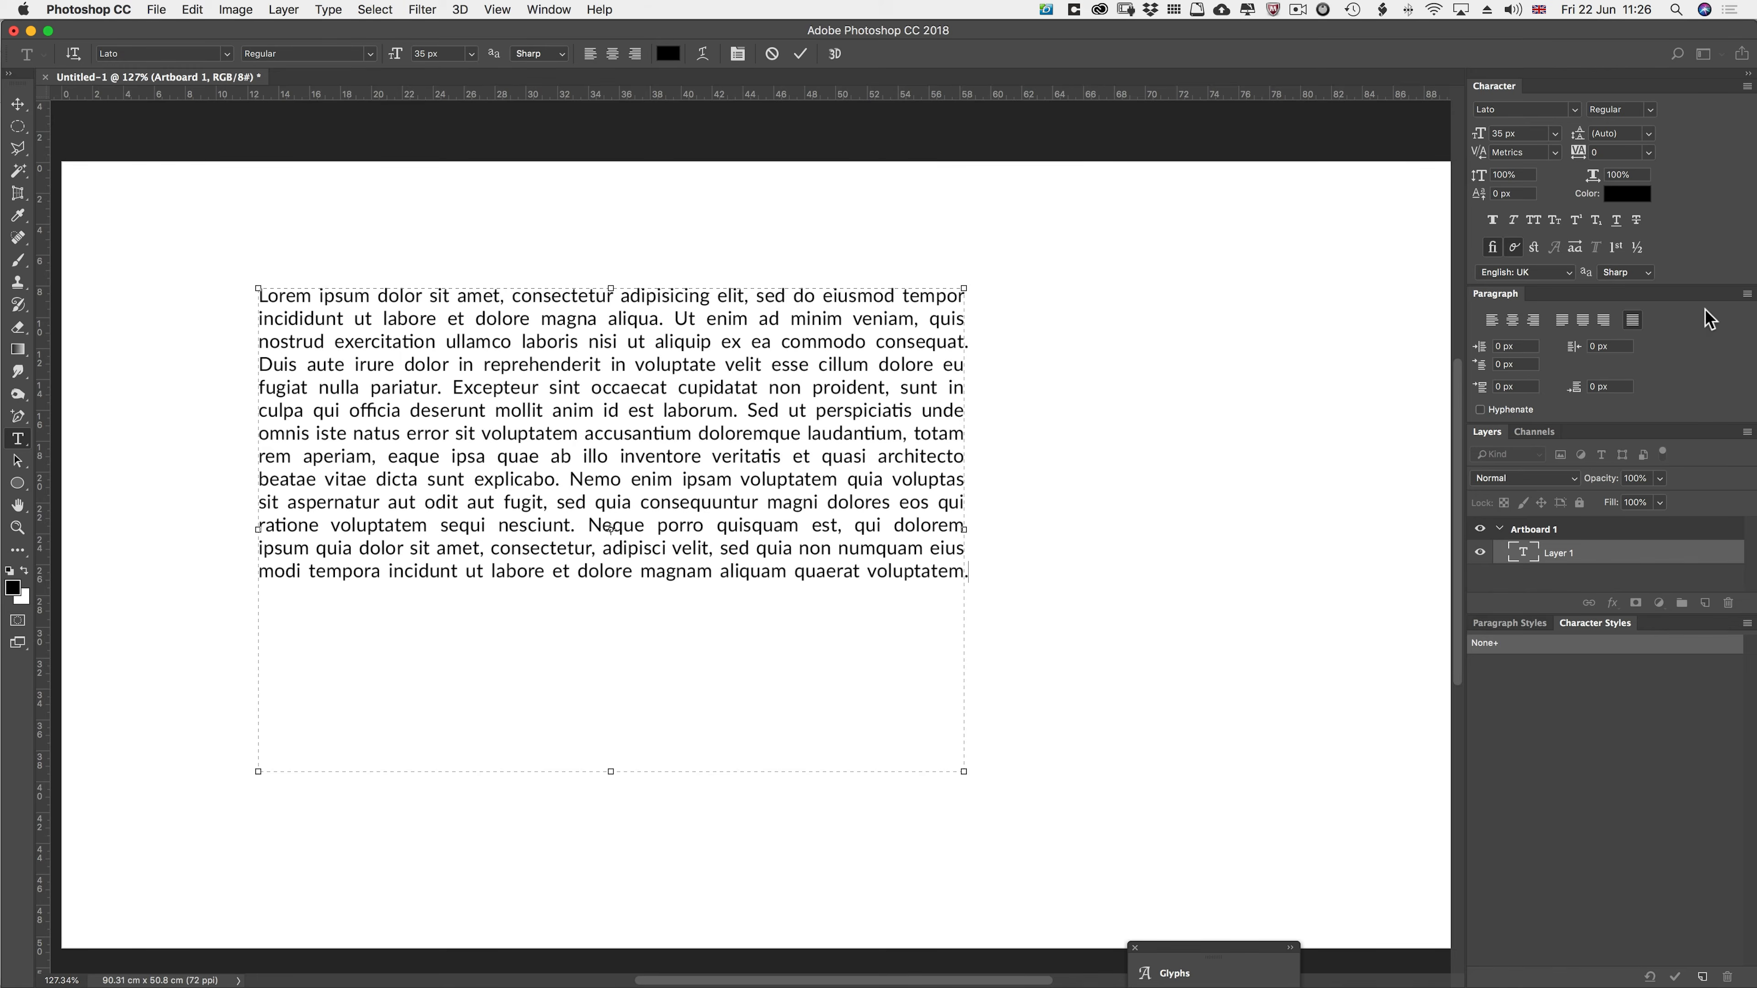
- Turn on hyphenation for the paragraph, review its hyphenation options without changing them, and turn hyphenation off again
{"action": "left_click", "coordinate": [1481, 410]}
{"action": "left_click", "coordinate": [1746, 294]}
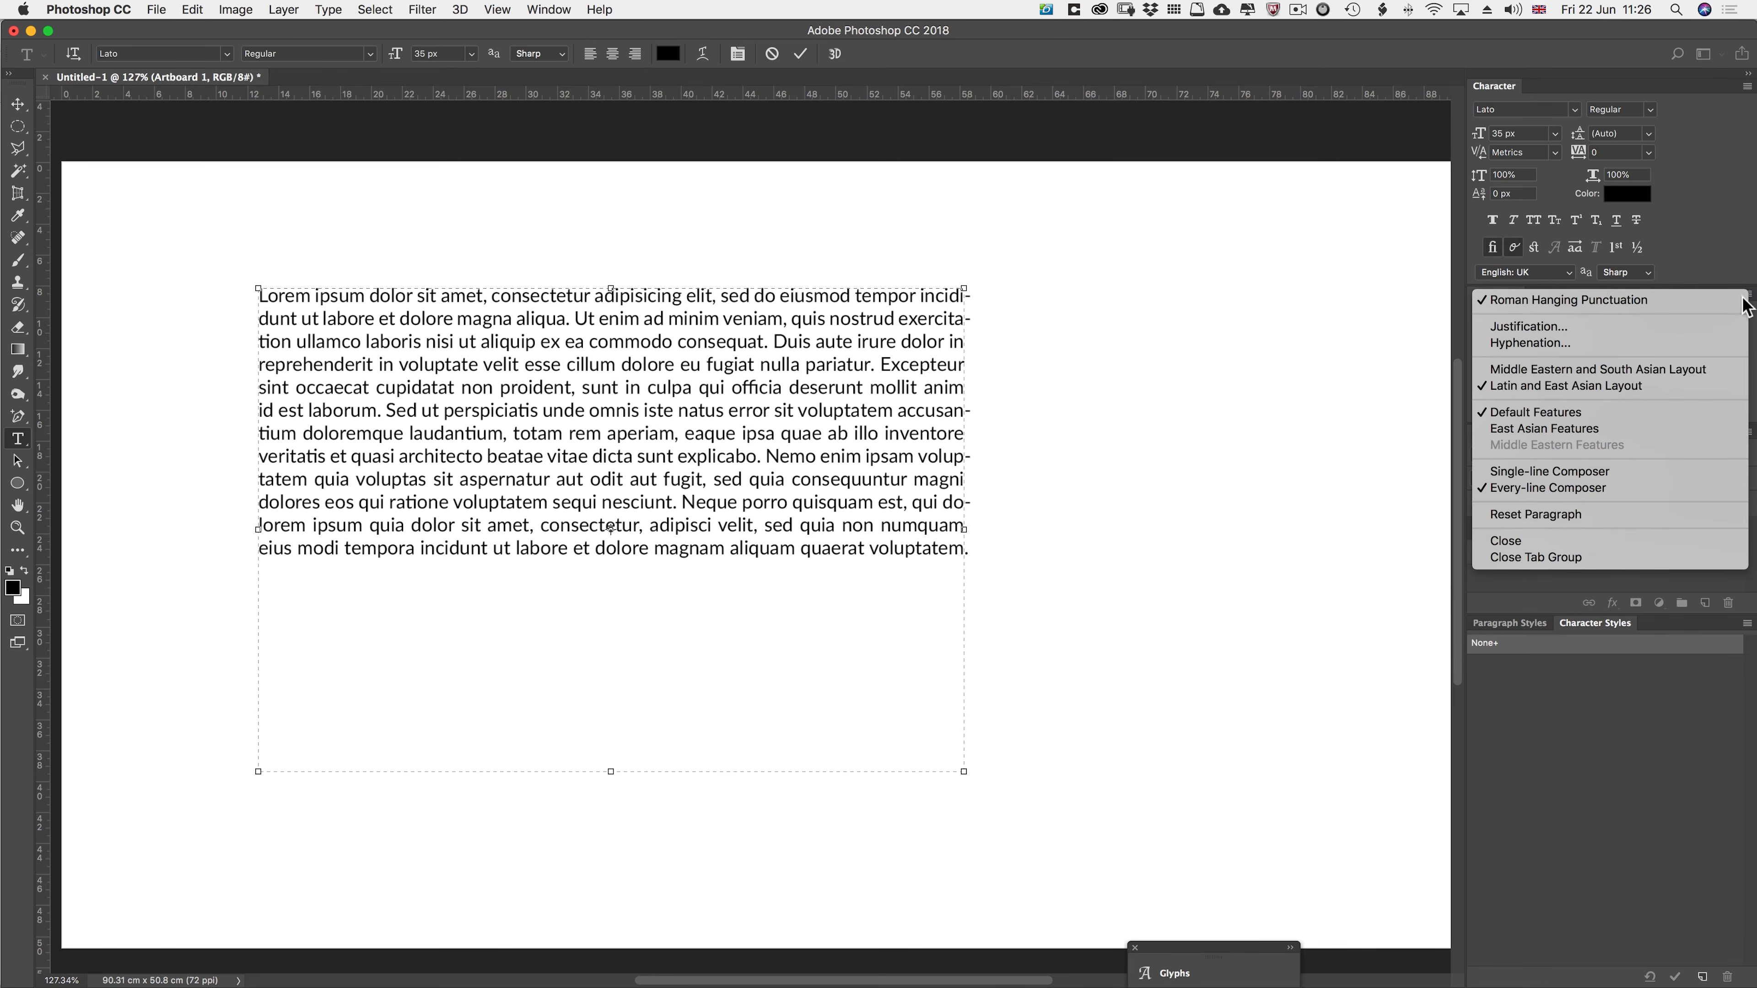
{"action": "left_click", "coordinate": [1567, 343]}
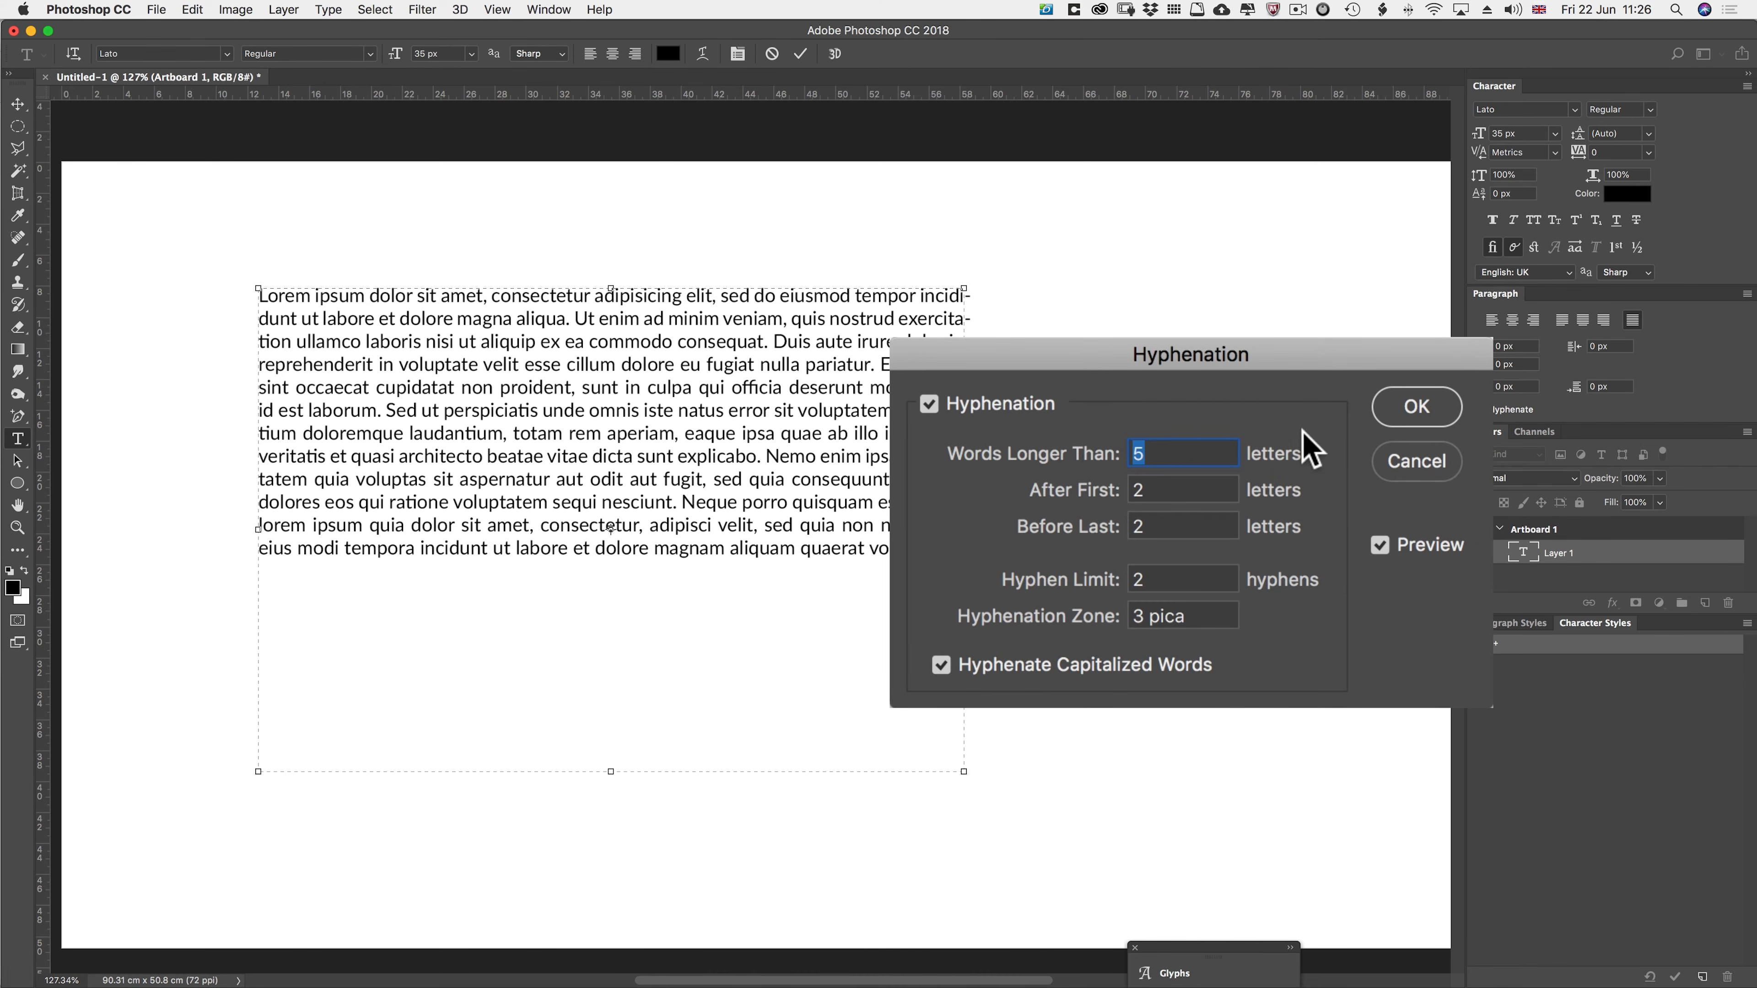
{"action": "left_click", "coordinate": [1404, 464]}
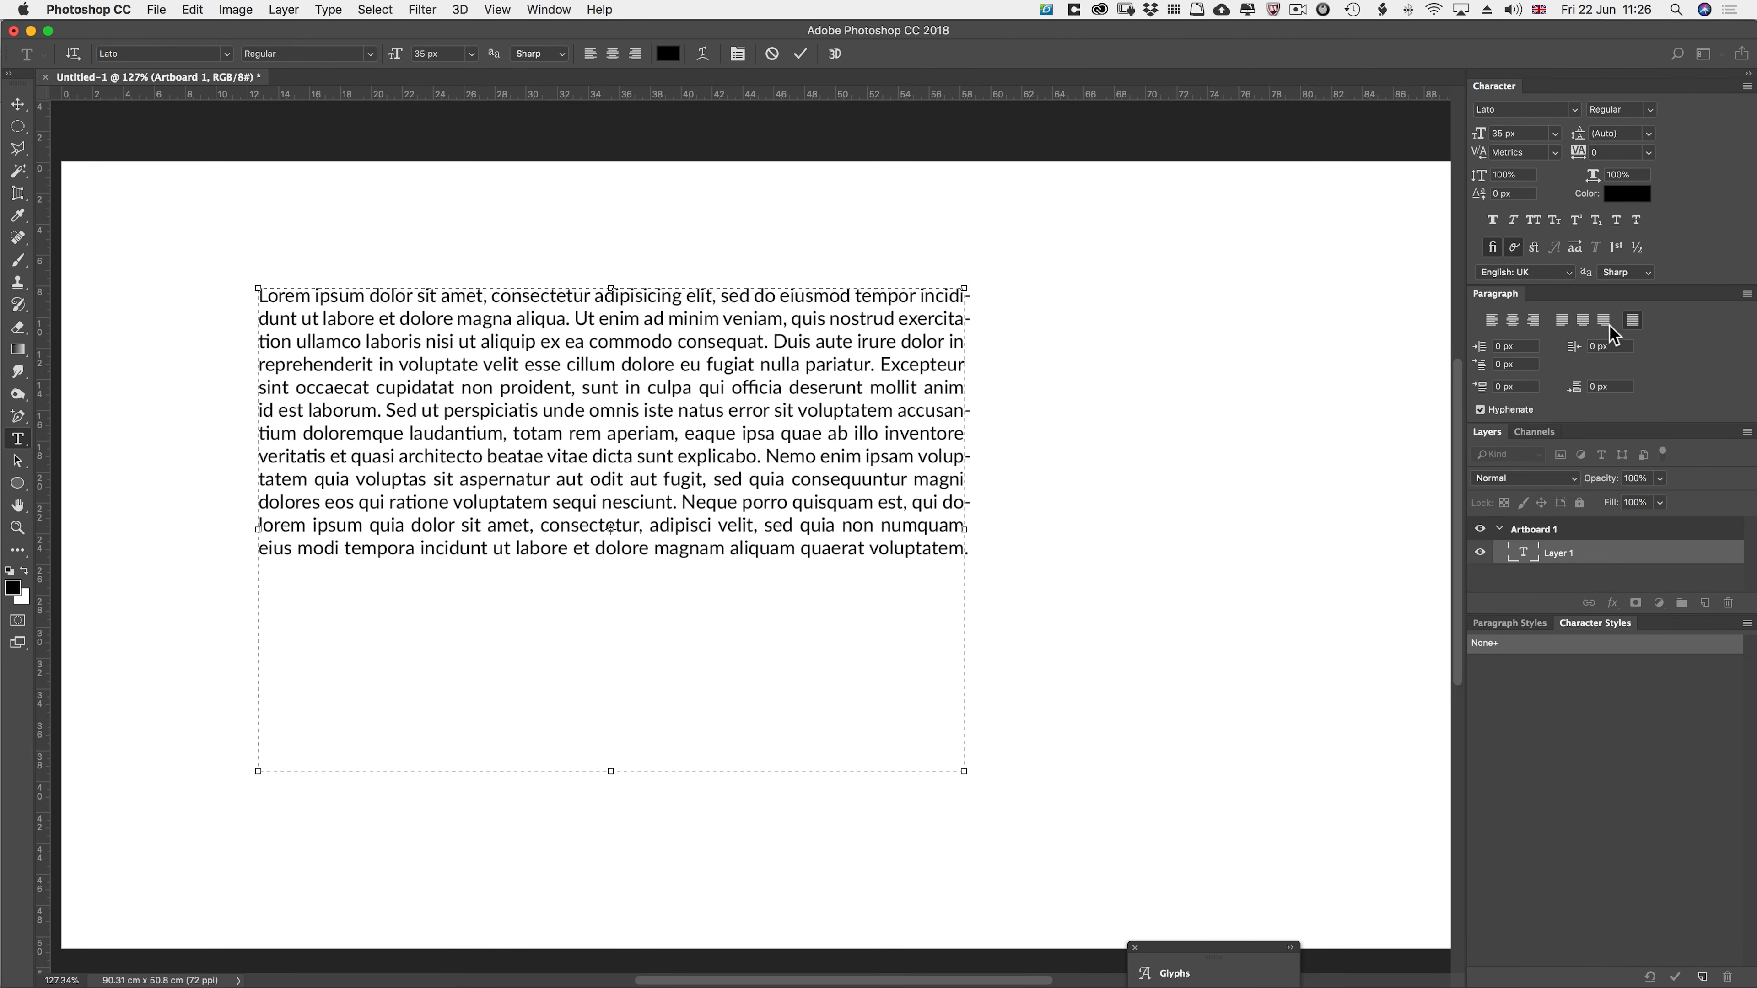
{"action": "left_click", "coordinate": [1480, 409]}
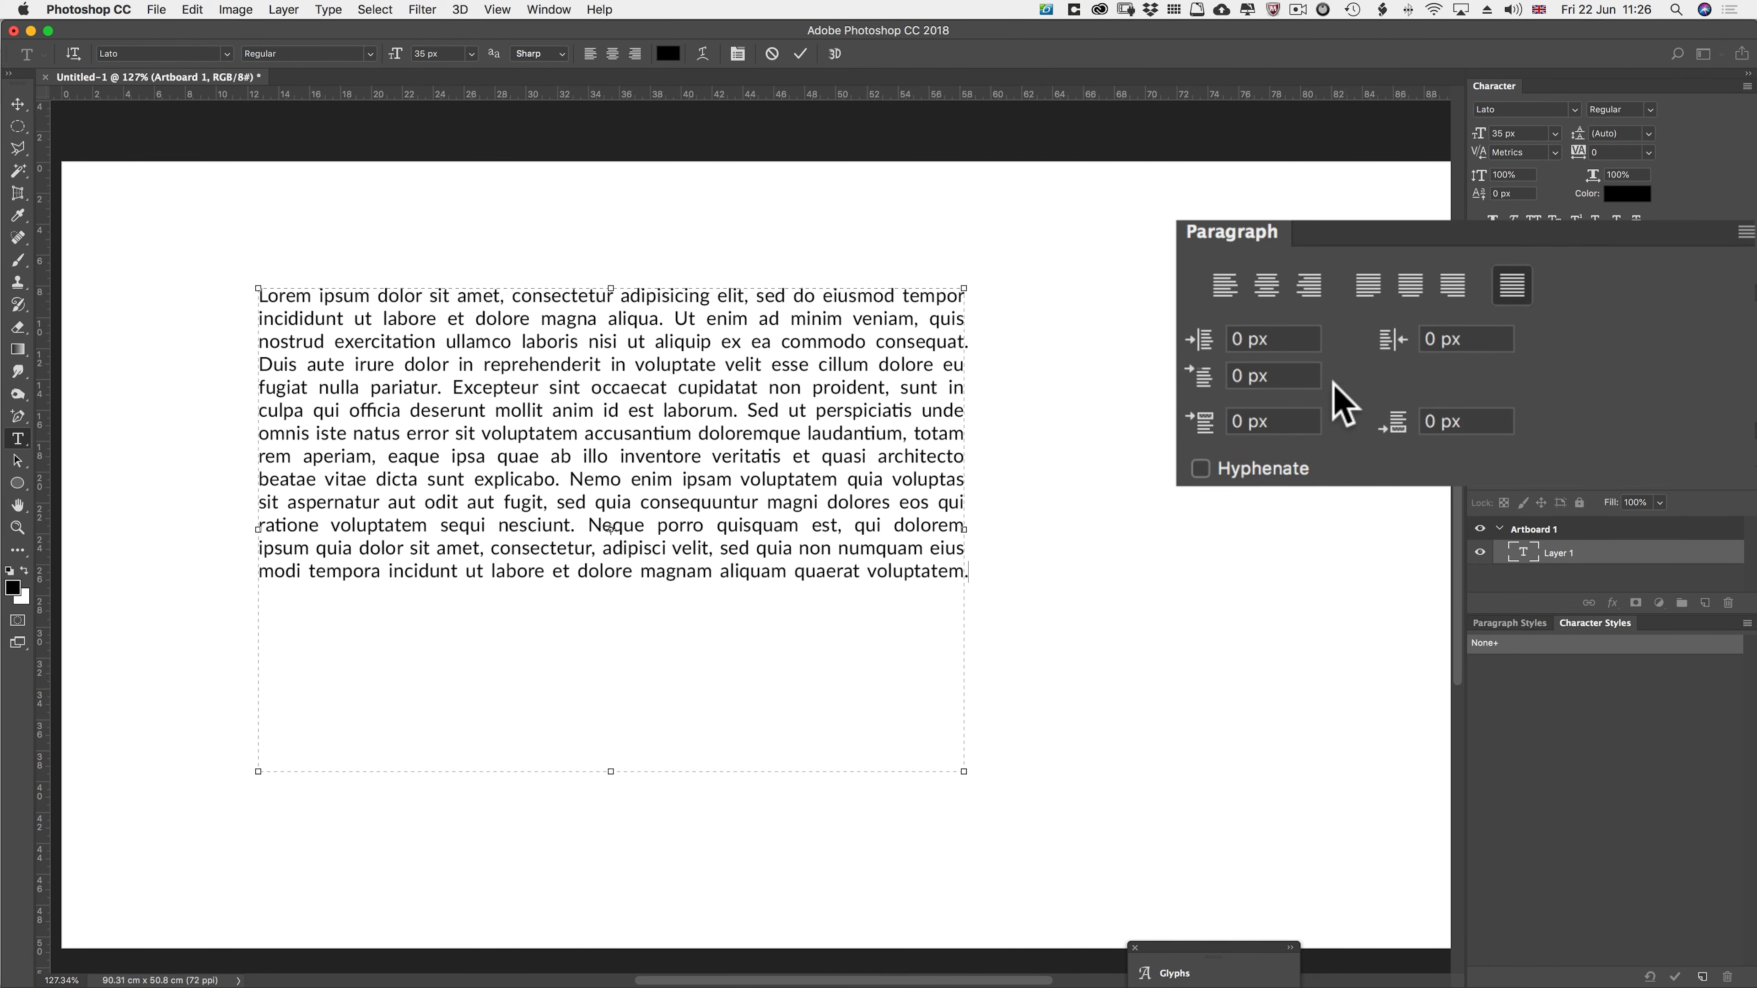
- Try a left indent of about -55 px and a negative right indent on the paragraph, resetting each to 0 px
{"action": "left_click", "coordinate": [1201, 343]}
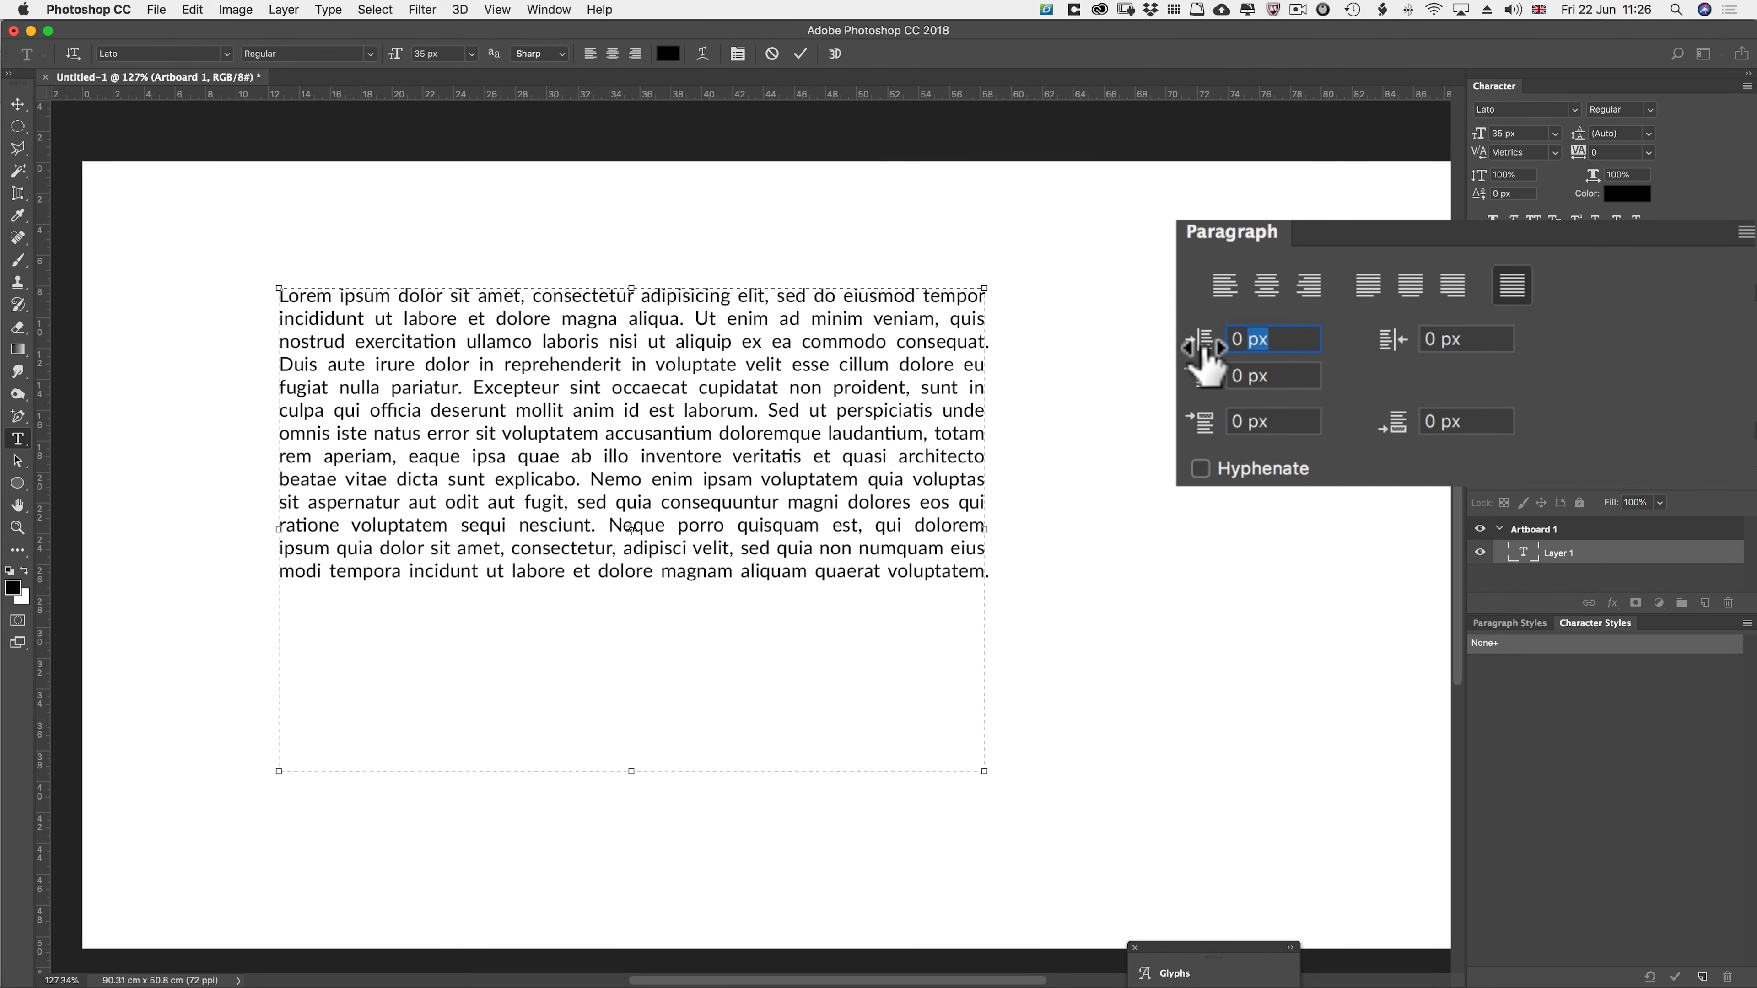
{"action": "left_click_drag", "start_coordinate": [1205, 349], "coordinate": [1384, 364]}
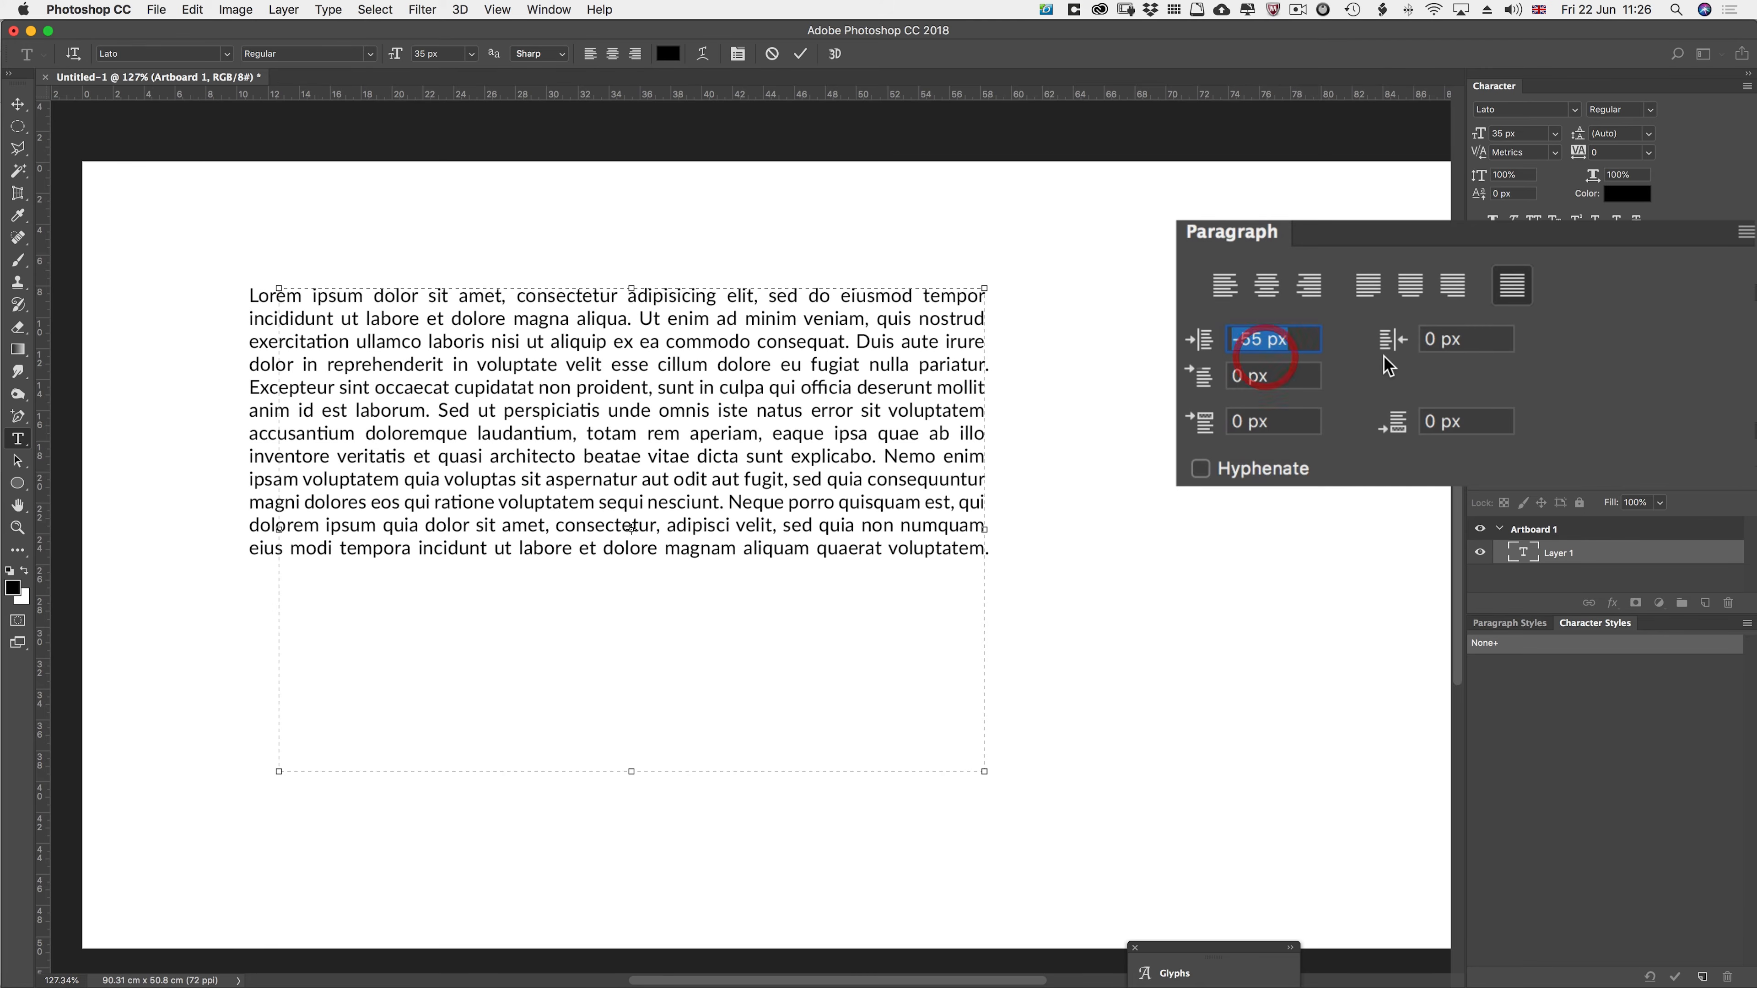
{"action": "type", "text": "0"}
{"action": "key", "text": "Tab"}
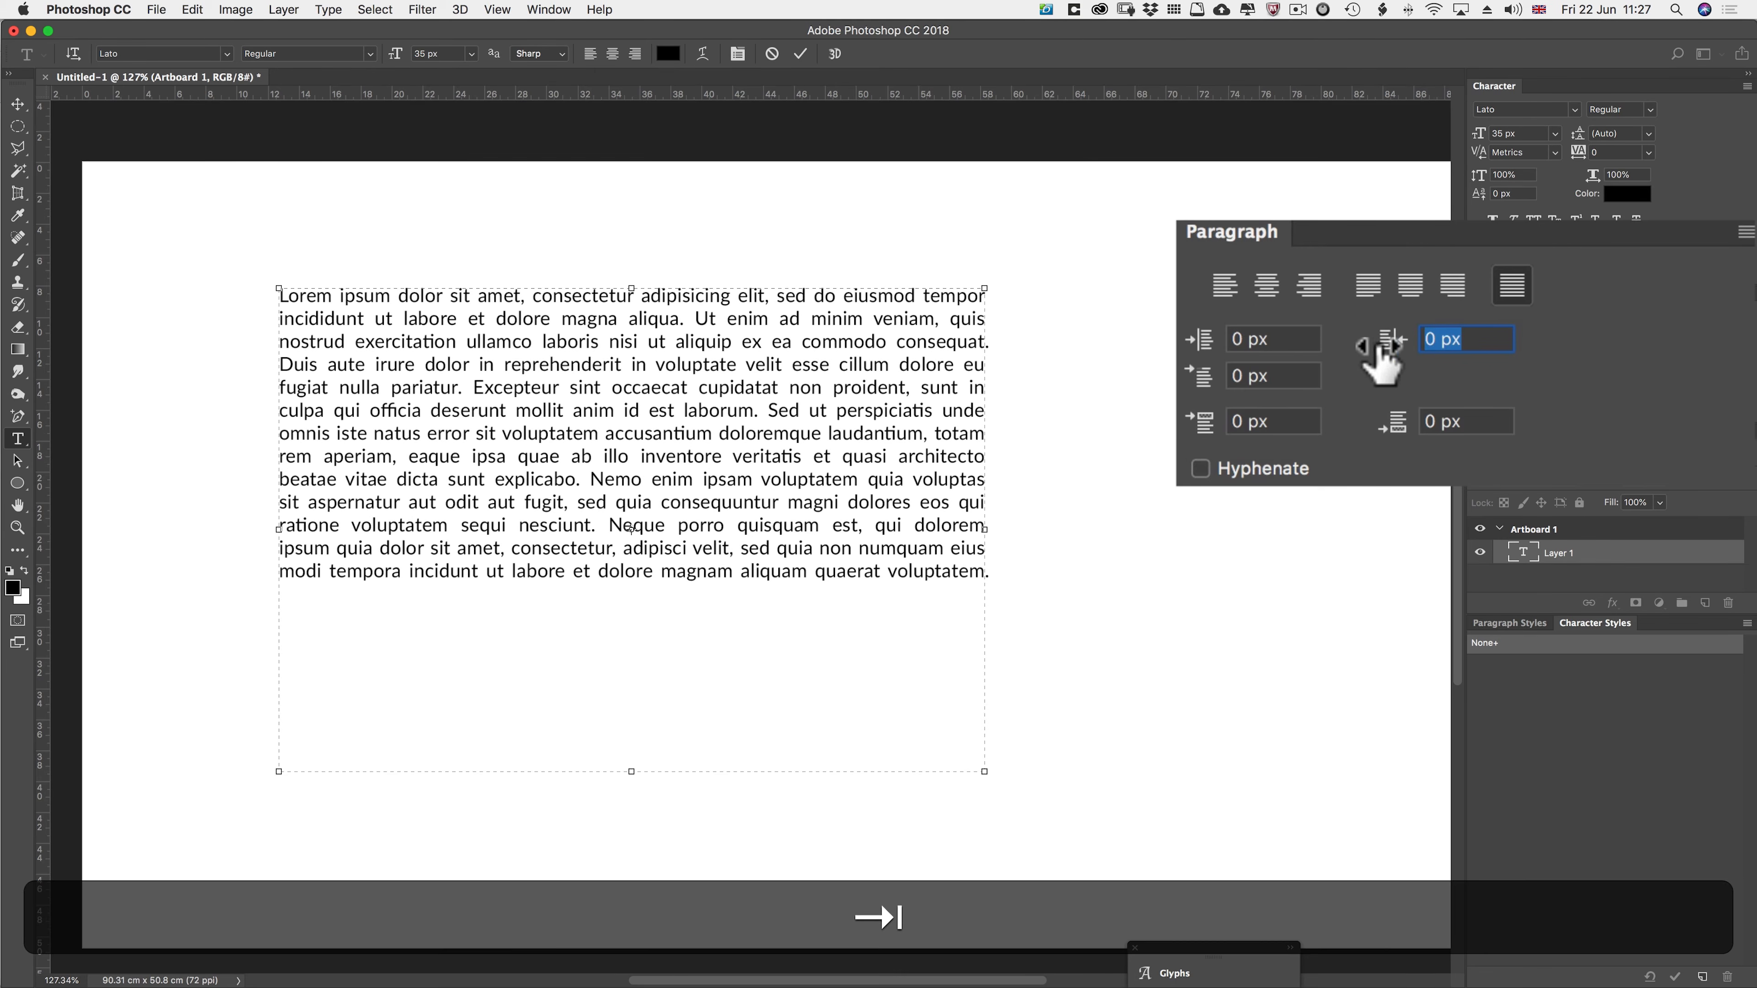
{"action": "mouse_move", "coordinate": [1386, 346]}
{"action": "left_mouse_down"}
{"action": "mouse_move", "coordinate": [1542, 346]}
{"action": "mouse_move", "coordinate": [1322, 360]}
{"action": "mouse_move", "coordinate": [1395, 358]}
{"action": "left_mouse_up"}
{"action": "type", "text": "0"}
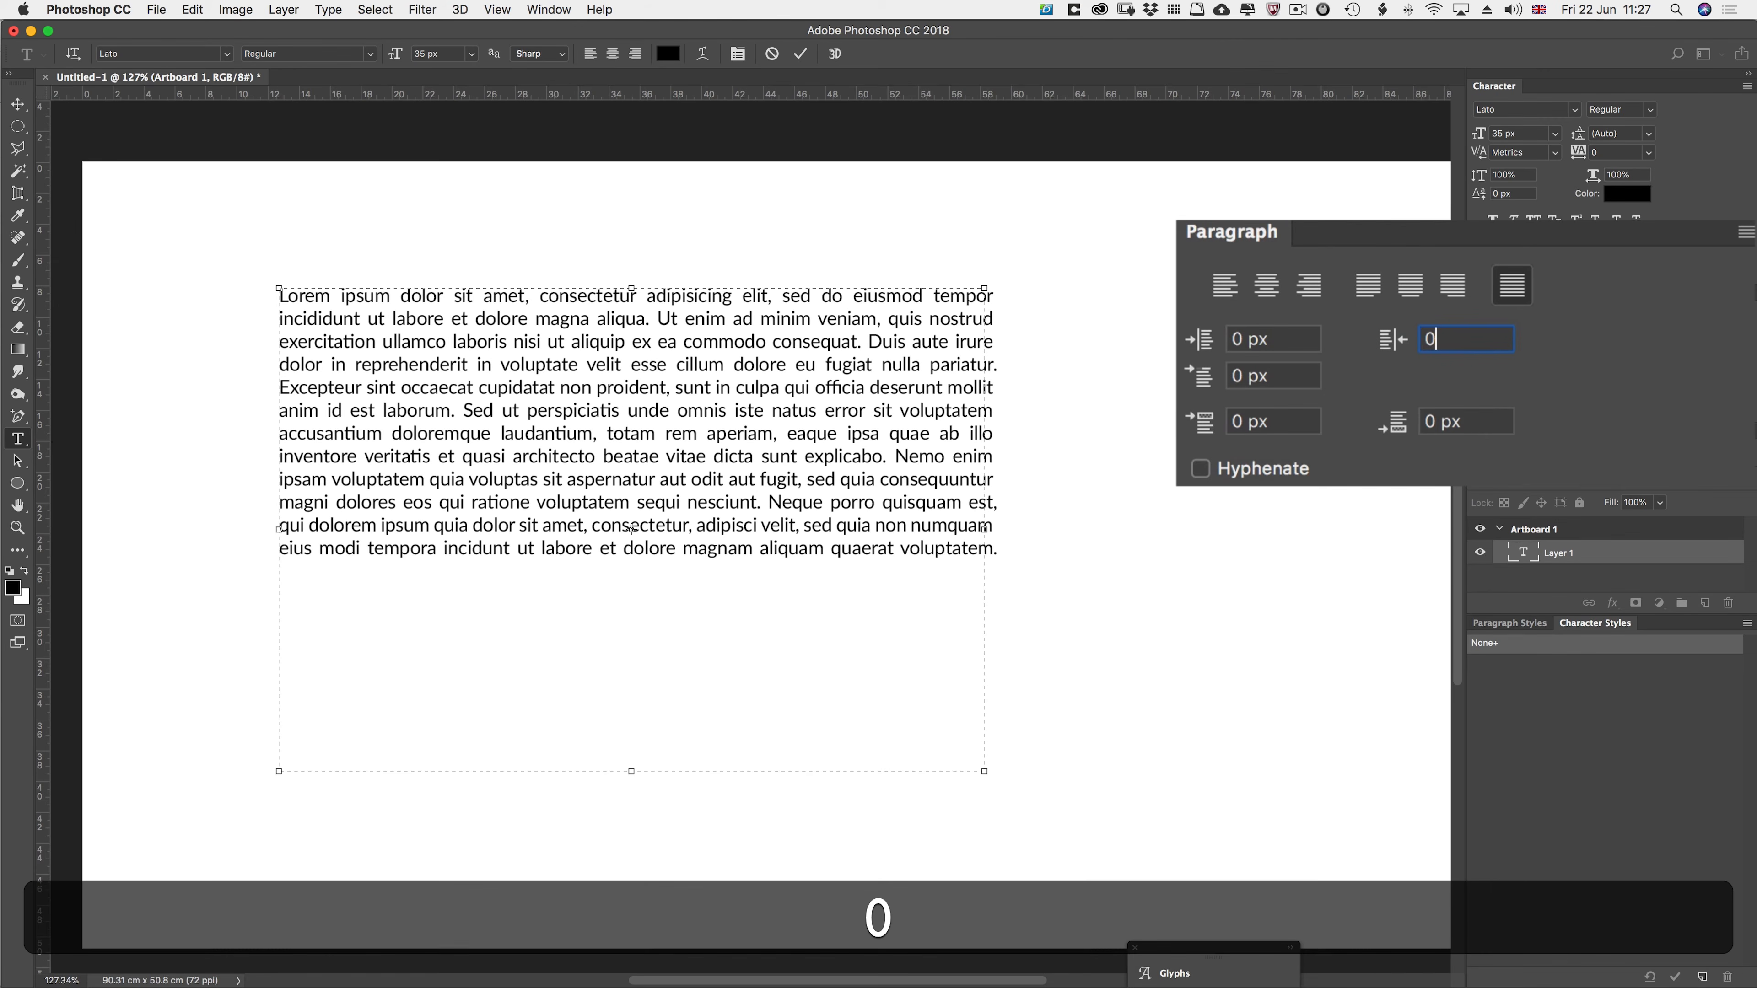
{"action": "key", "text": "Tab"}
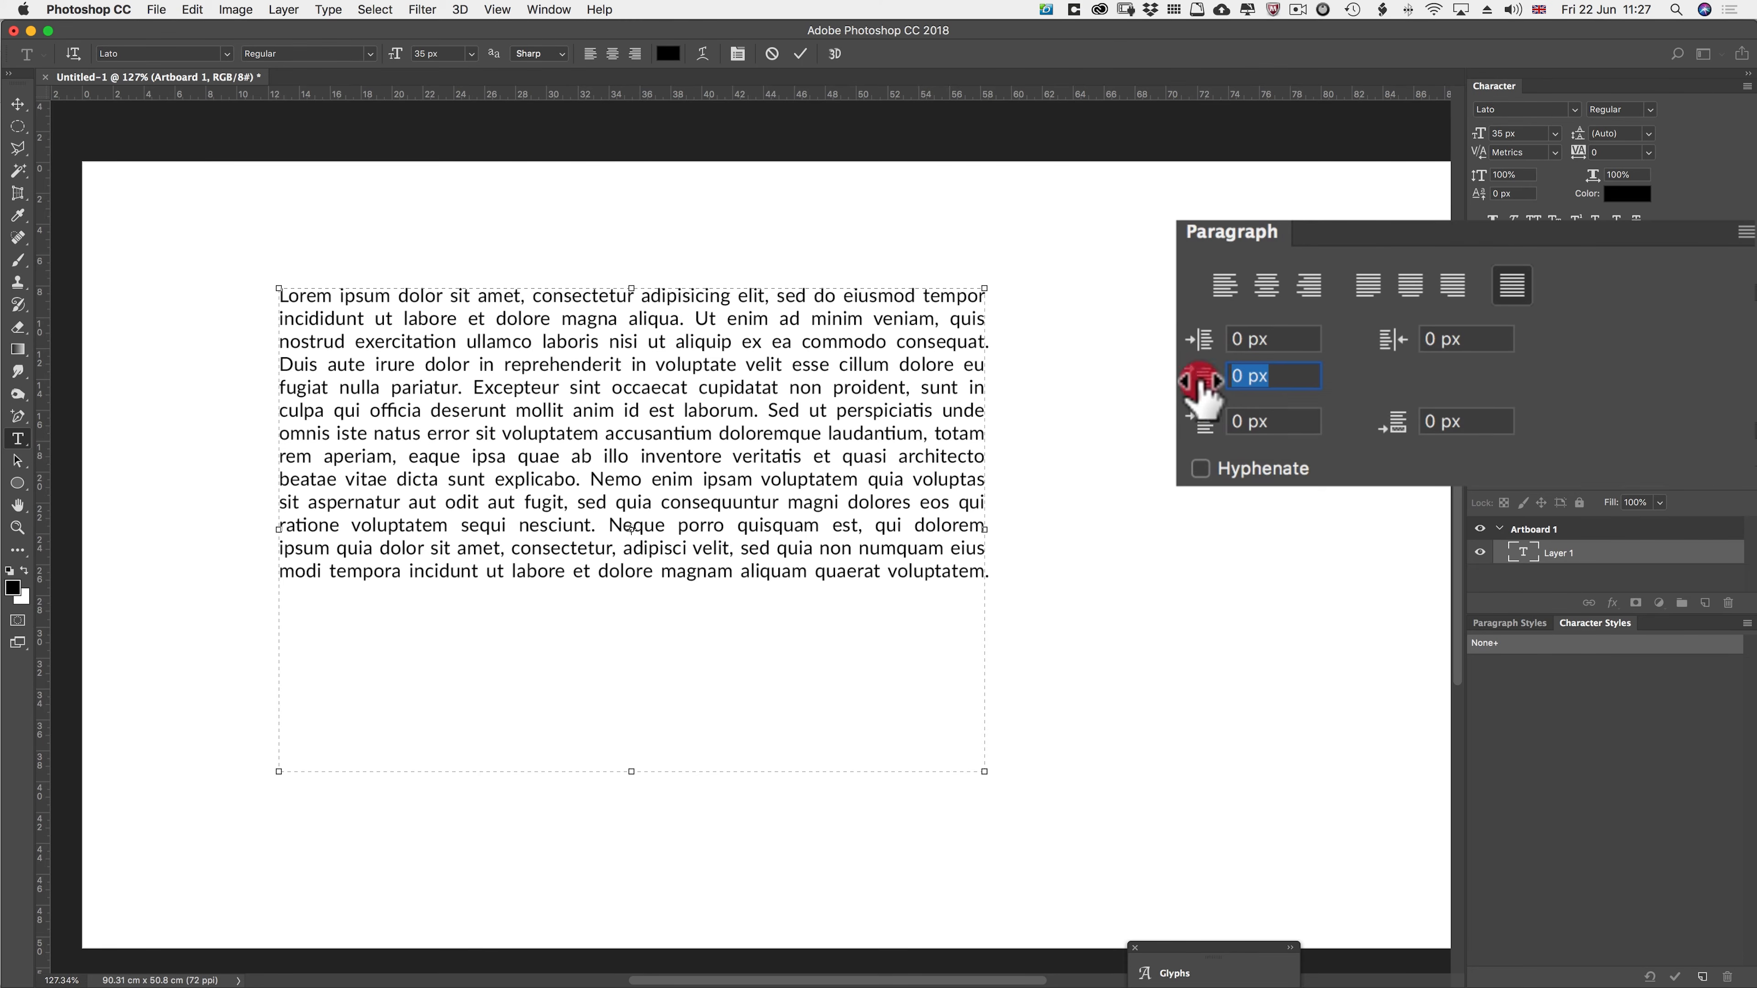
- Try a first-line indent of about 49.5 px on the paragraph and reset it to 0 px
{"action": "left_click_drag", "start_coordinate": [1201, 379], "coordinate": [1365, 373]}
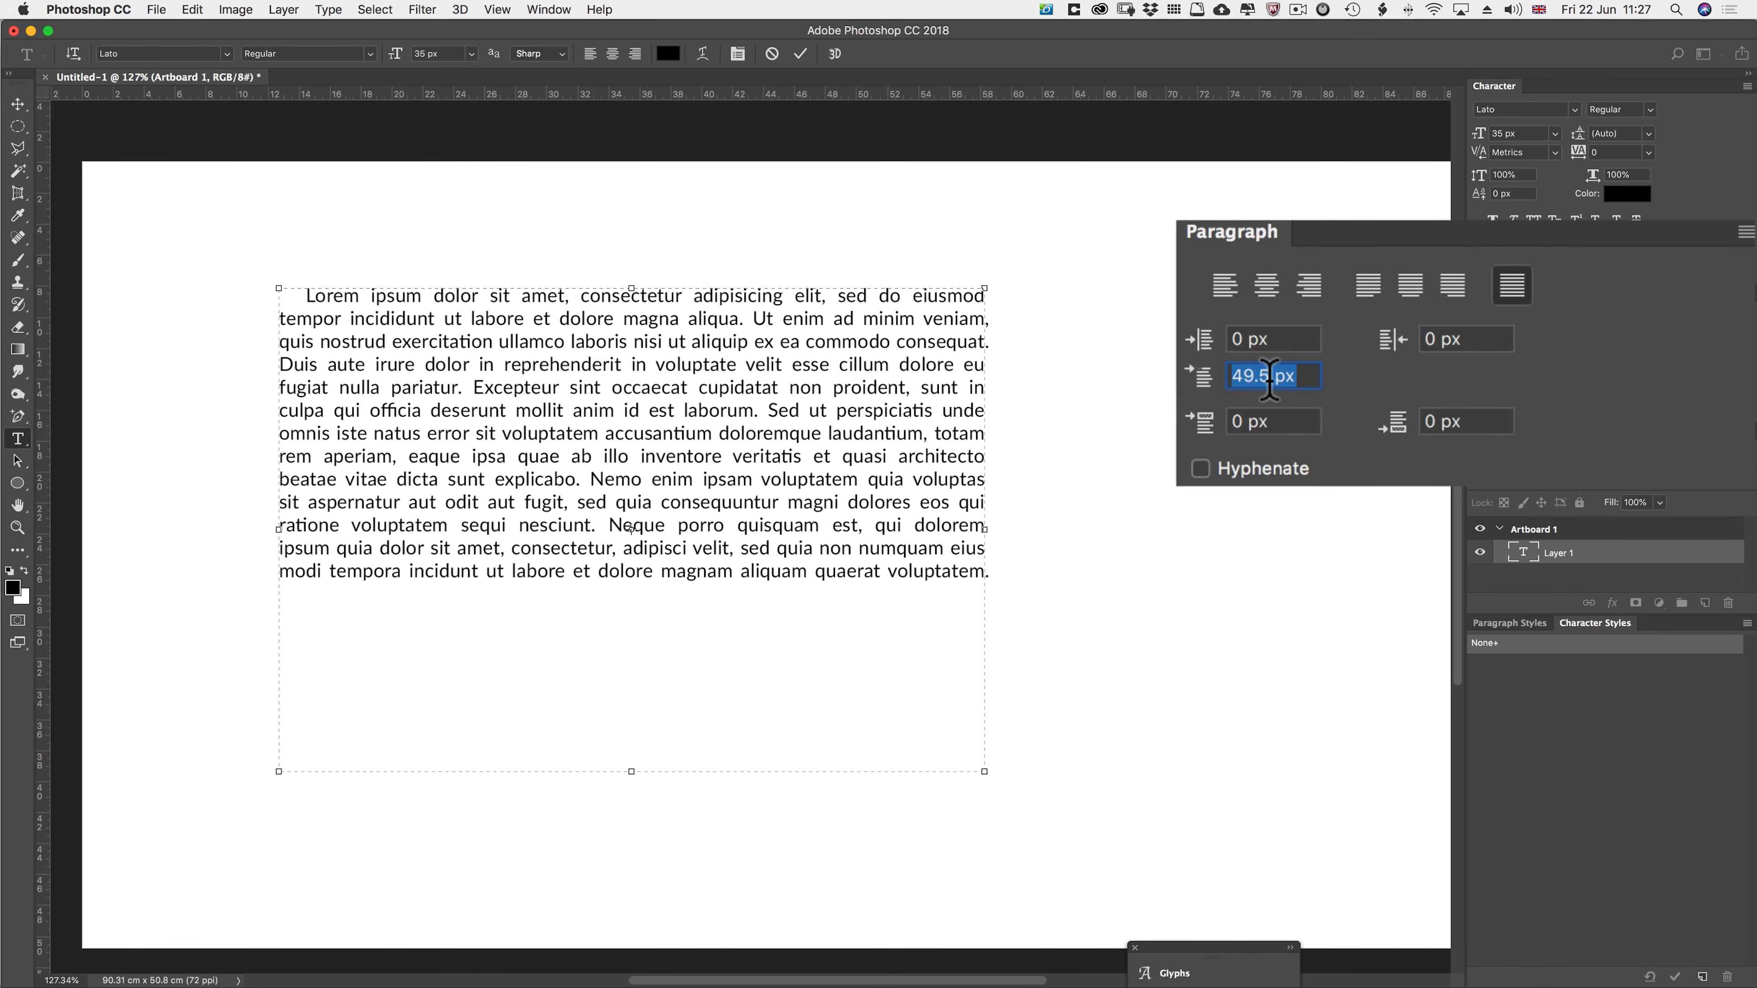
{"action": "left_click", "coordinate": [1209, 381]}
{"action": "scroll", "coordinate": [1209, 381], "scroll_direction": "left", "scroll_amount": 1}
{"action": "type", "text": "0"}
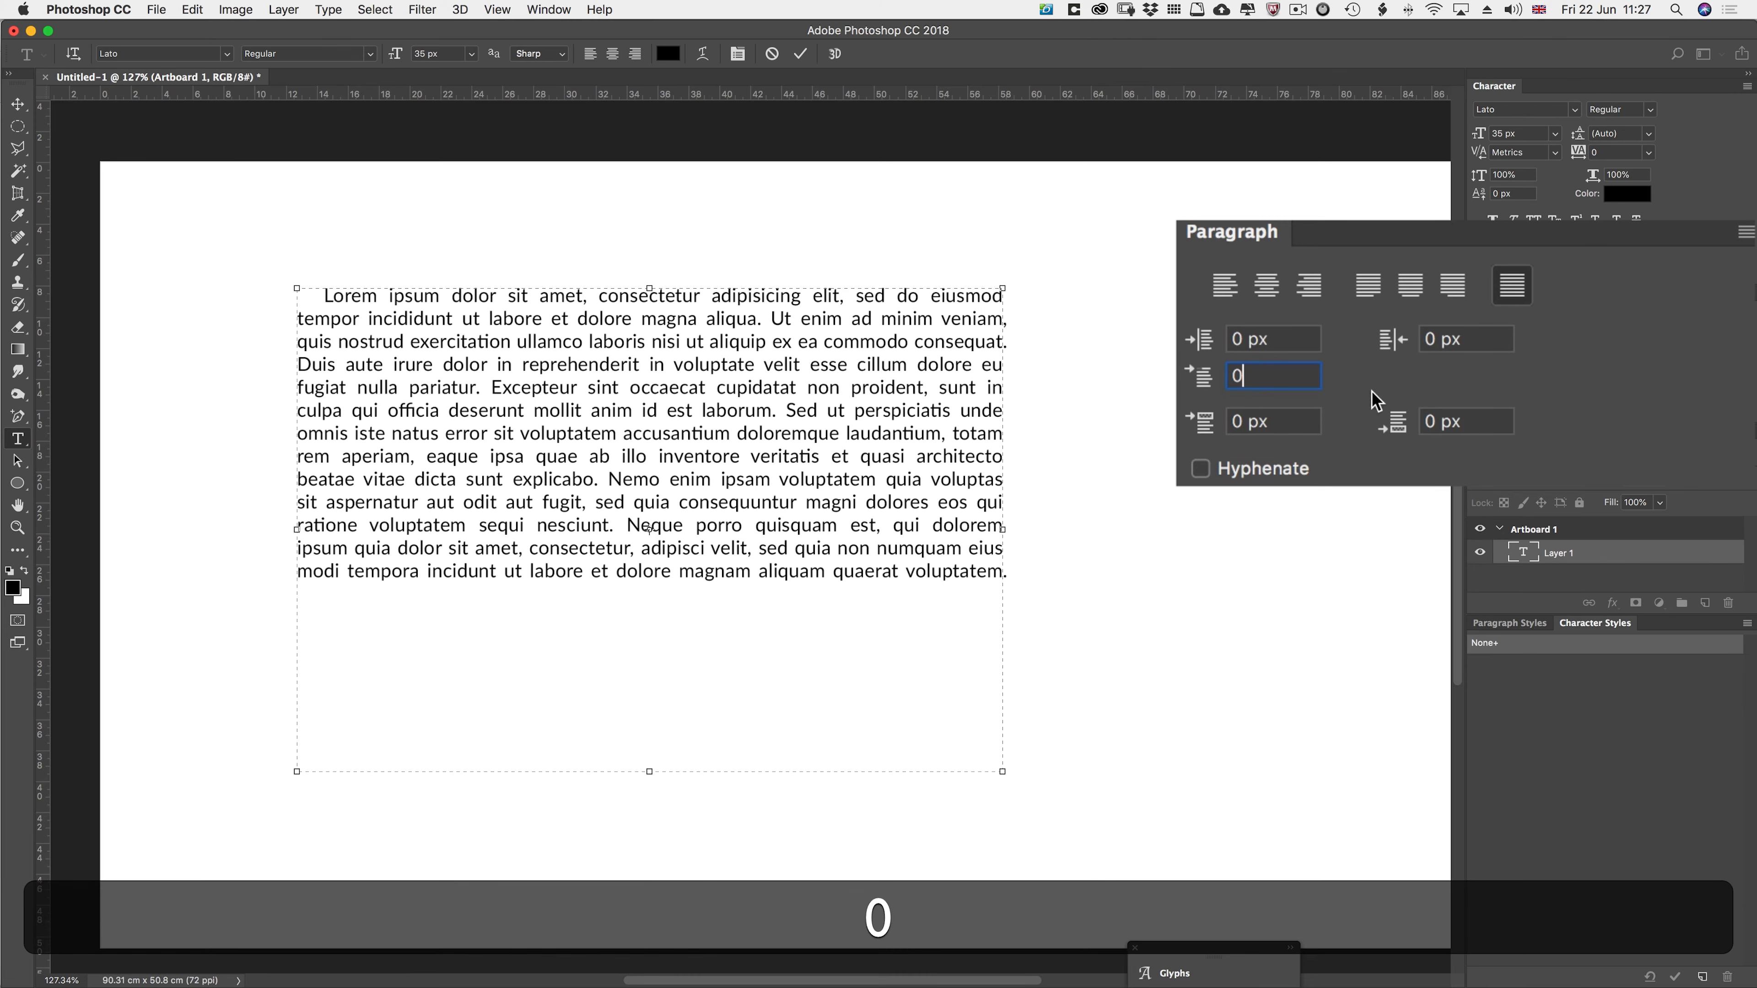
{"action": "left_click", "coordinate": [1216, 411]}
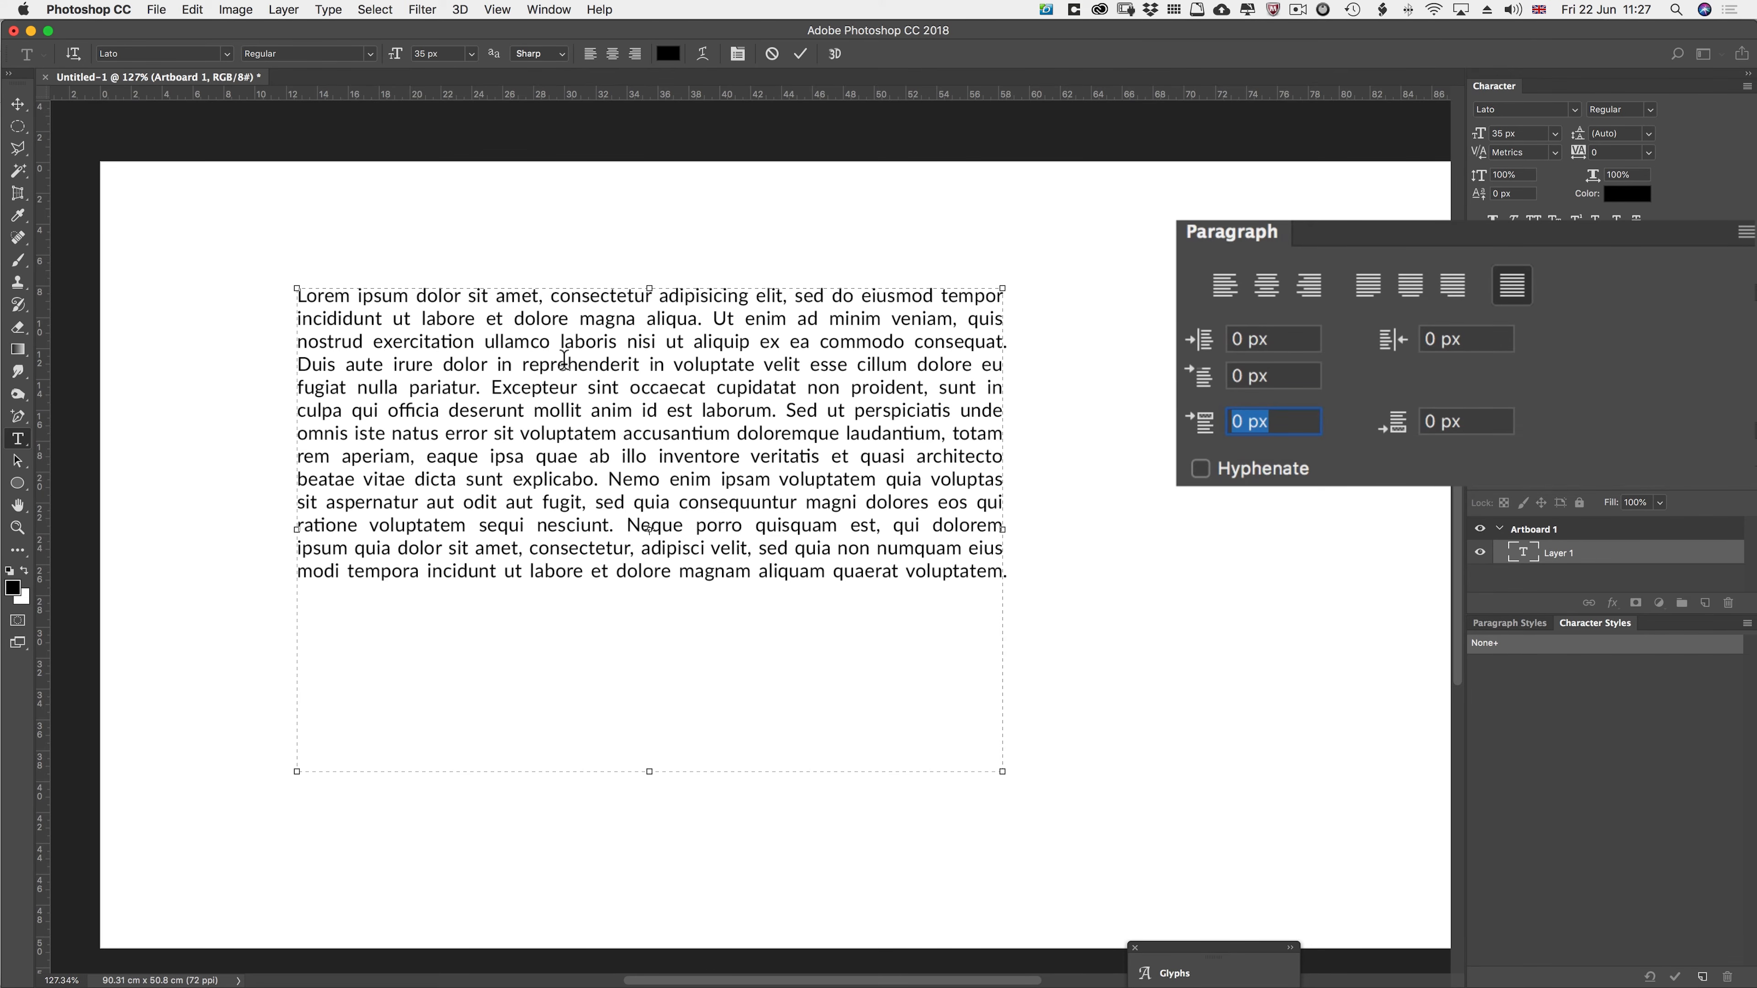
- Try a paragraph break before "ullamco" in the third line and undo it
{"action": "left_click", "coordinate": [484, 343]}
{"action": "key", "text": "Return"}
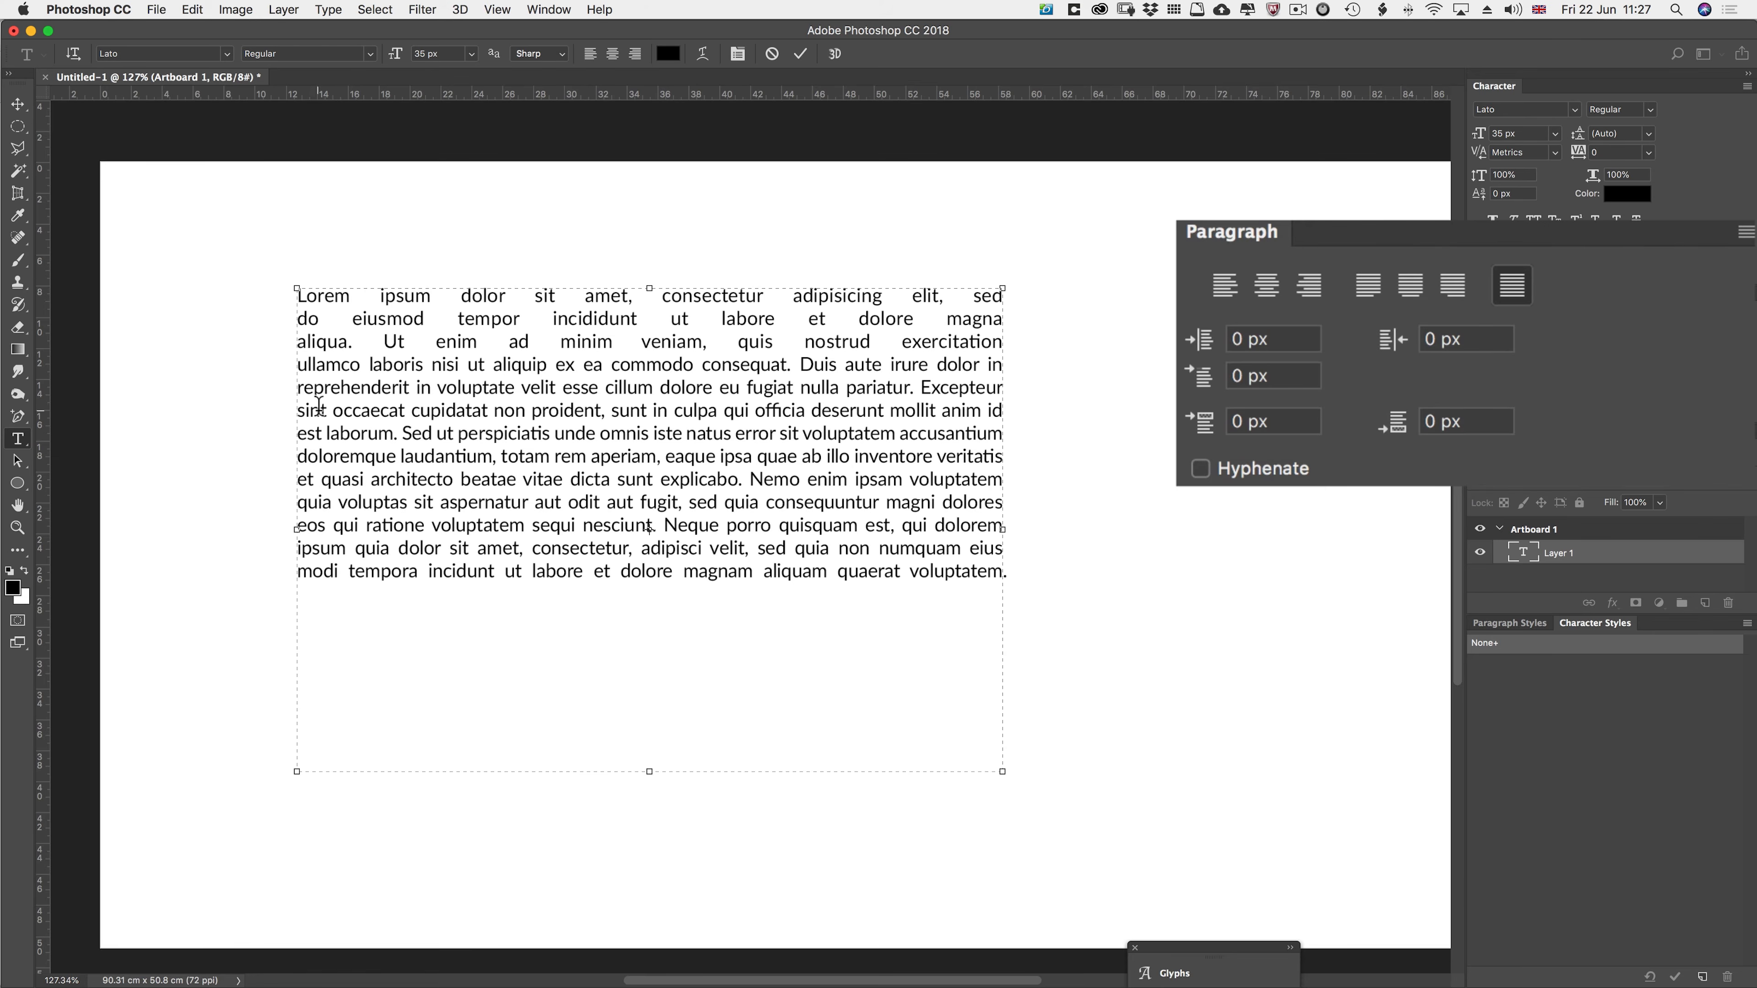
{"action": "key", "text": "super+z"}
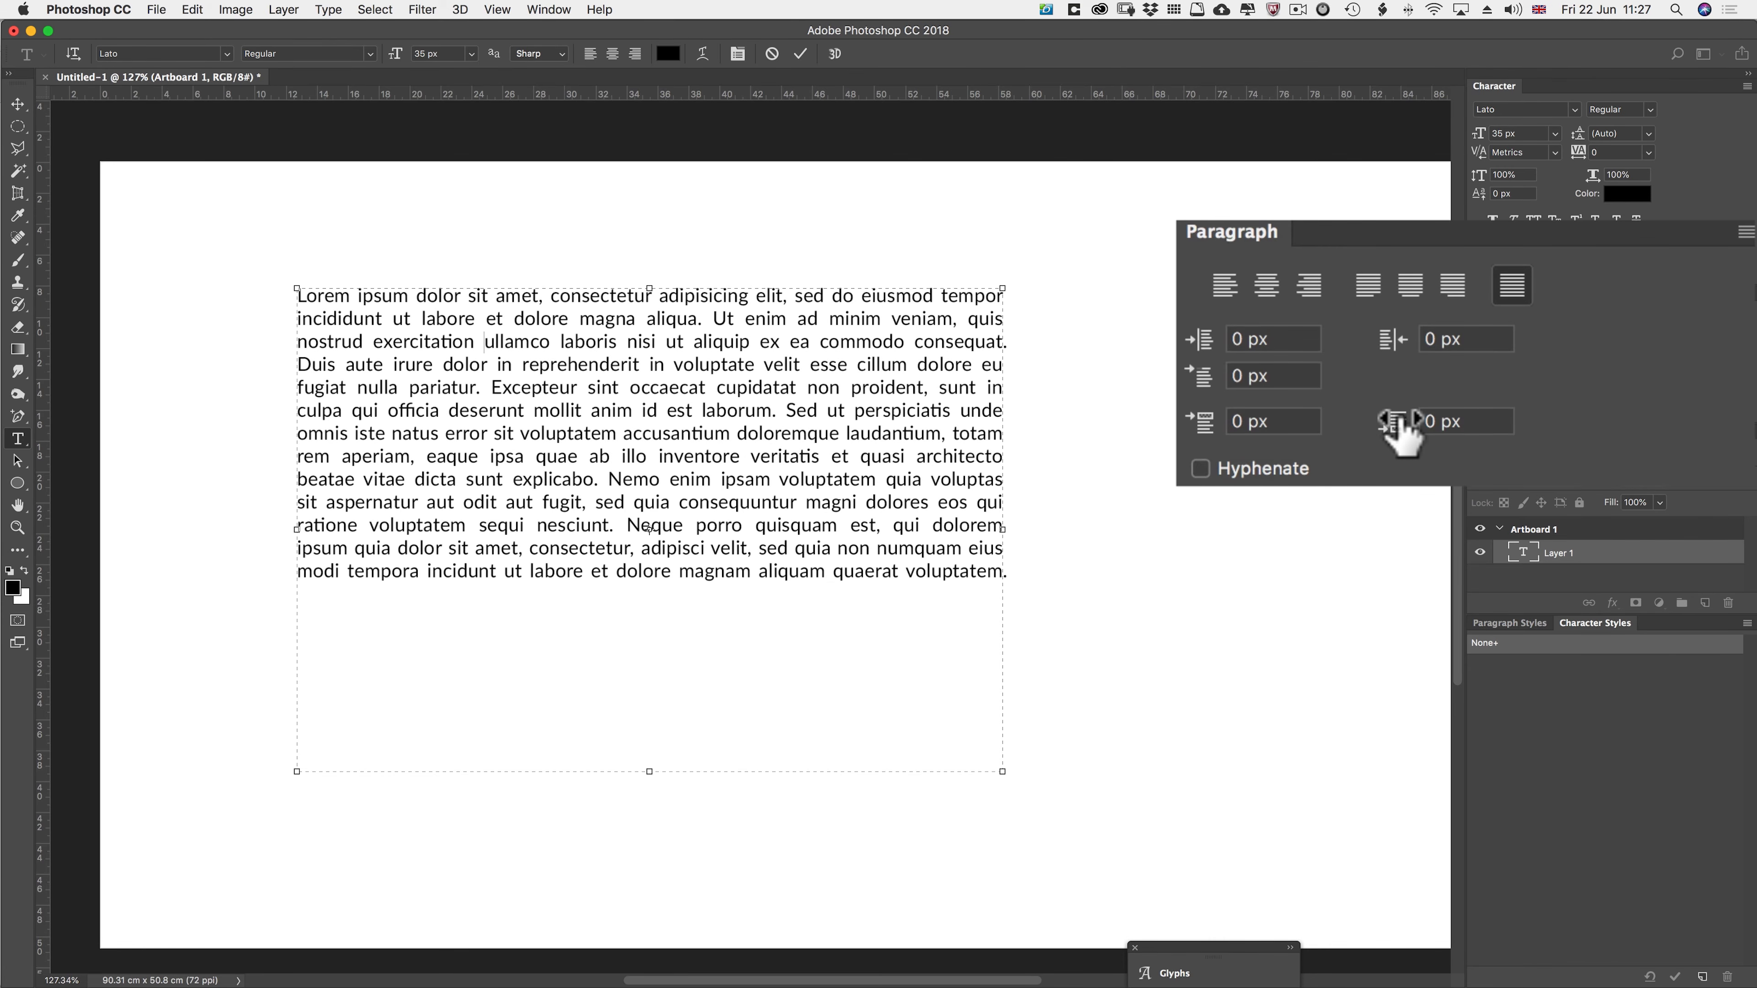
- Set the space after the paragraph to 38 px and split the text into two paragraphs before "ut aliquip"
{"action": "mouse_move", "coordinate": [1400, 429]}
{"action": "left_mouse_down"}
{"action": "mouse_move", "coordinate": [1471, 412]}
{"action": "mouse_move", "coordinate": [1414, 425]}
{"action": "left_mouse_up"}
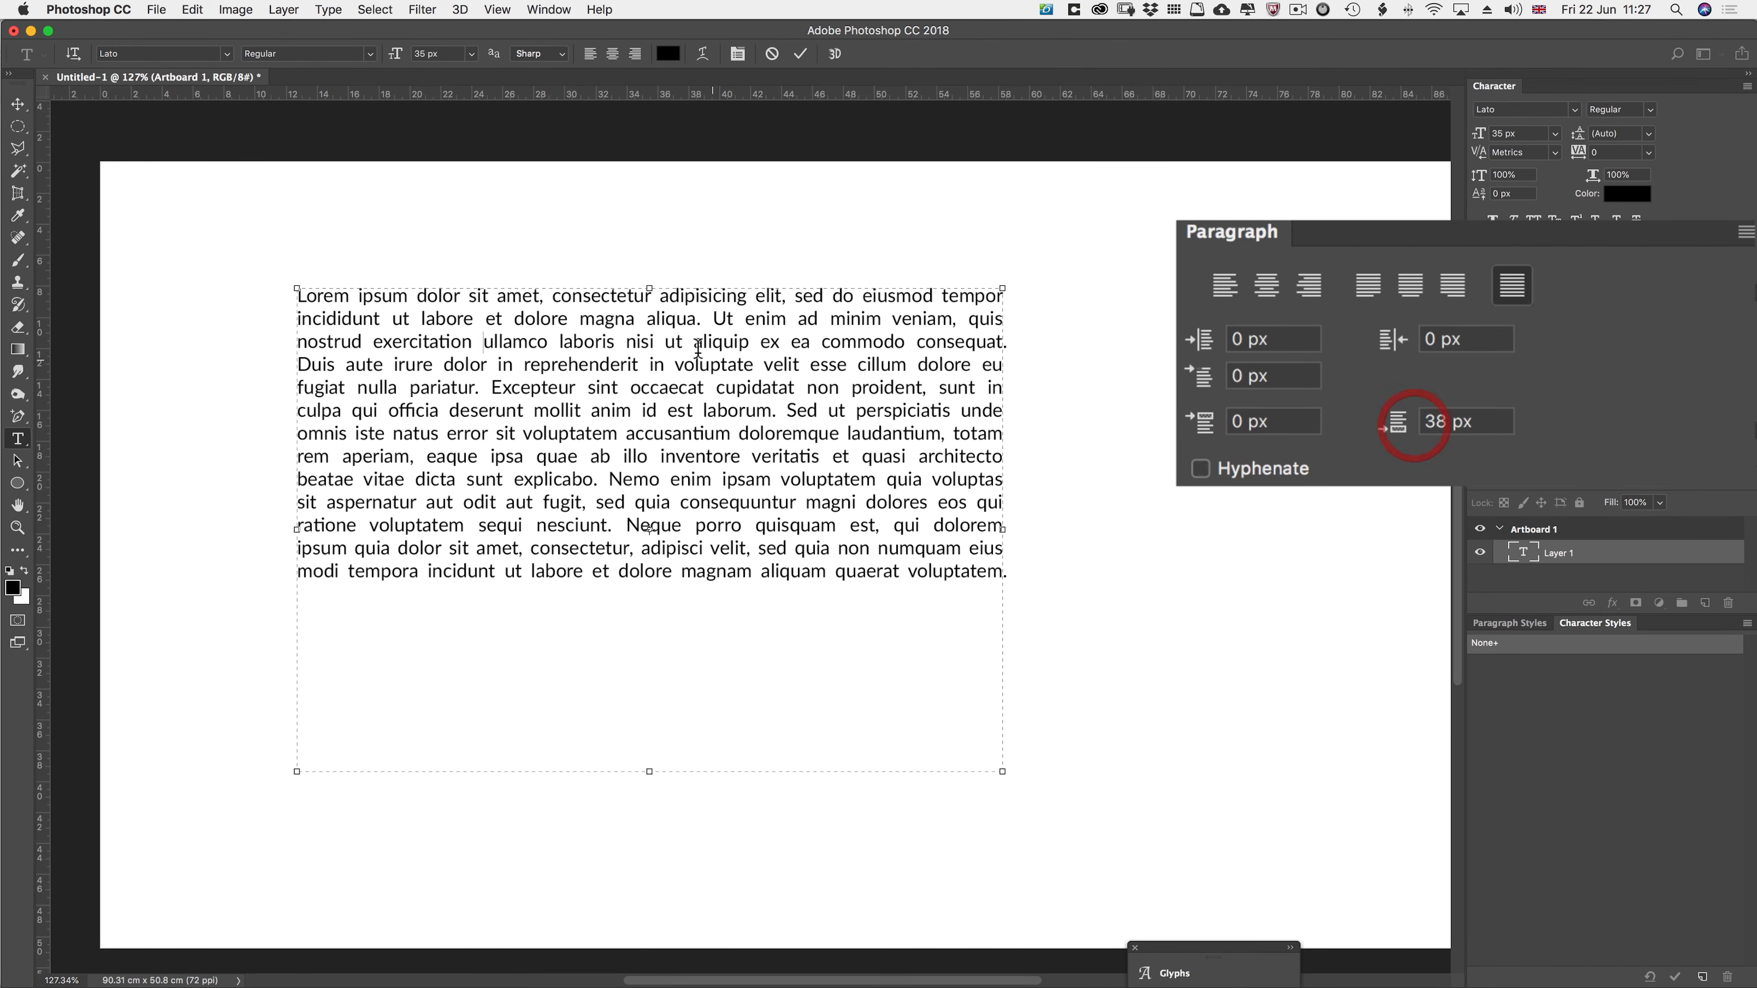
{"action": "left_click", "coordinate": [666, 344]}
{"action": "key", "text": "Return"}
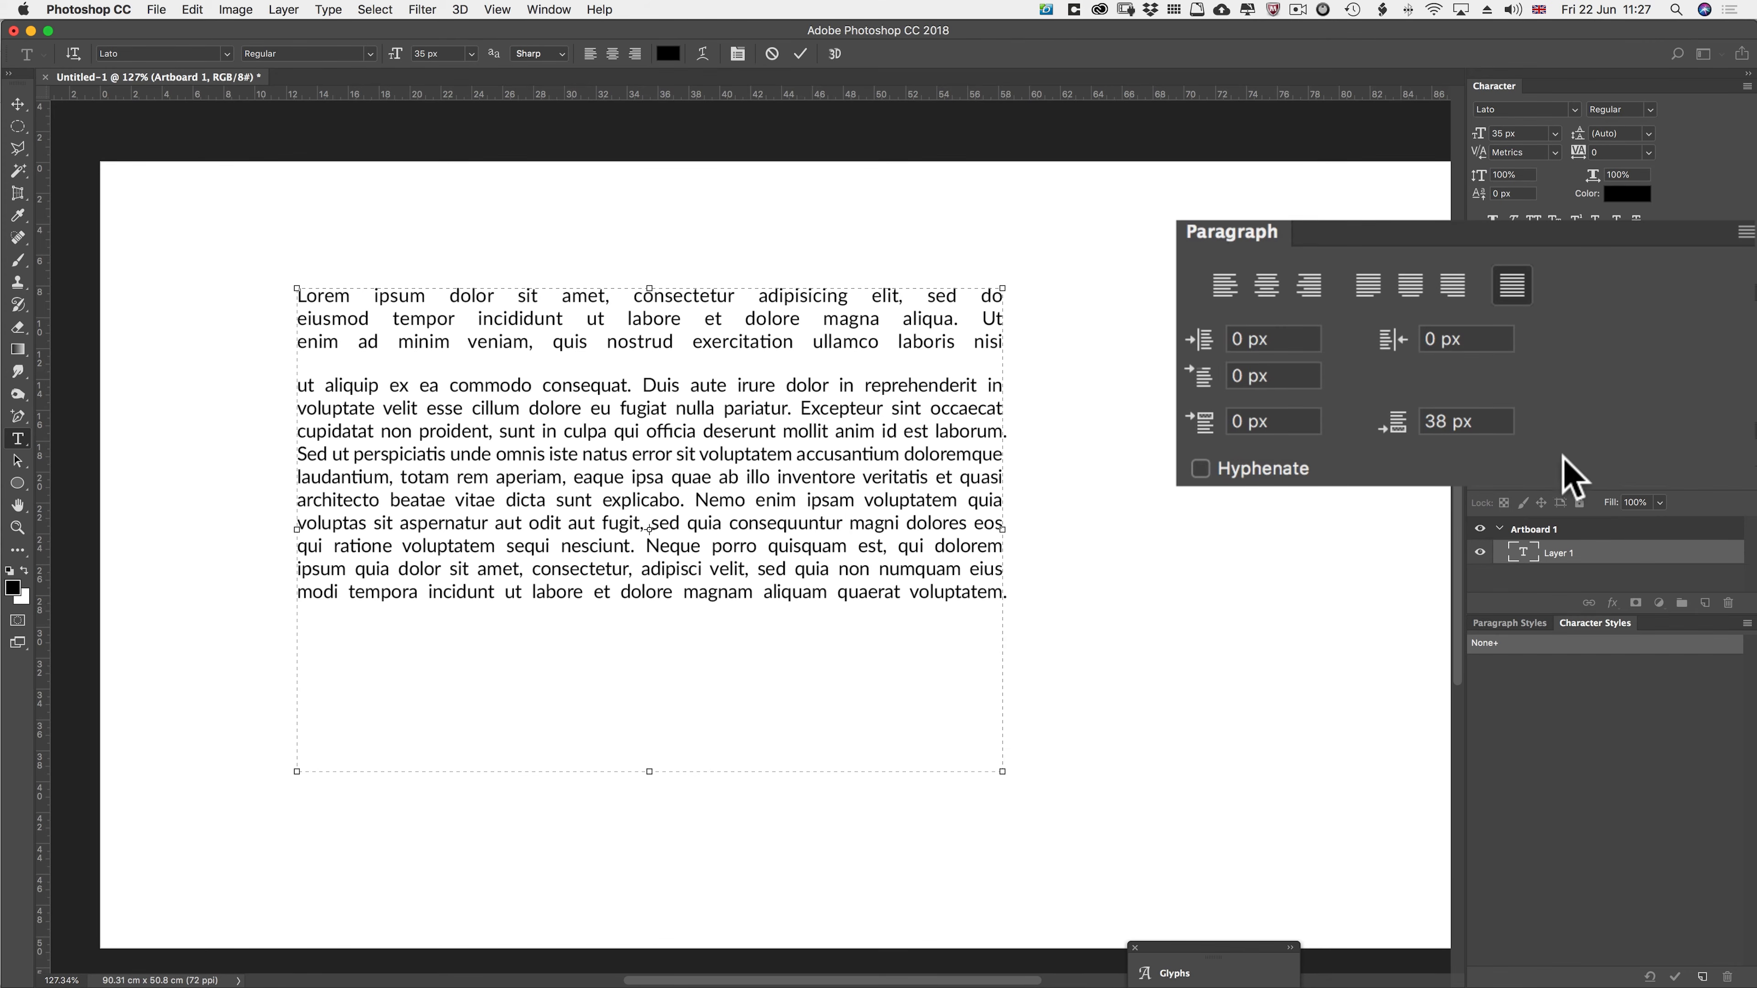
- Reset the space after the second paragraph to 0 px and look over the remaining paragraph options
{"action": "left_click", "coordinate": [1408, 424]}
{"action": "type", "text": "0"}
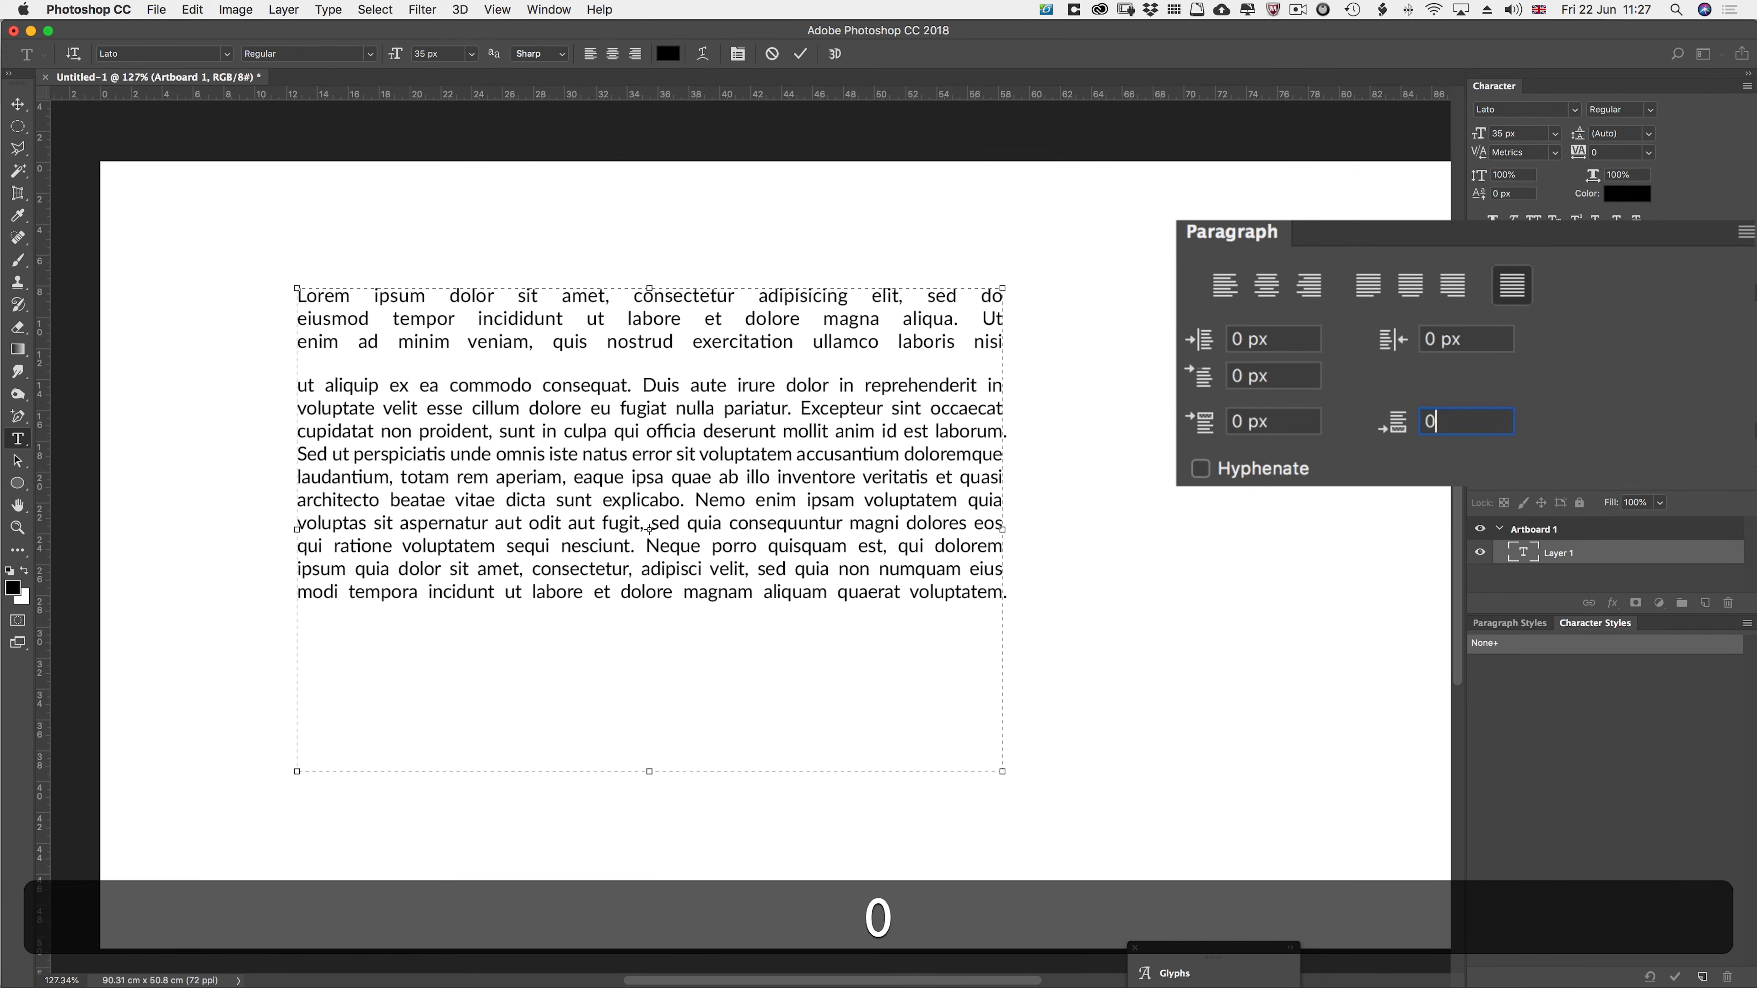
{"action": "key", "text": "Tab"}
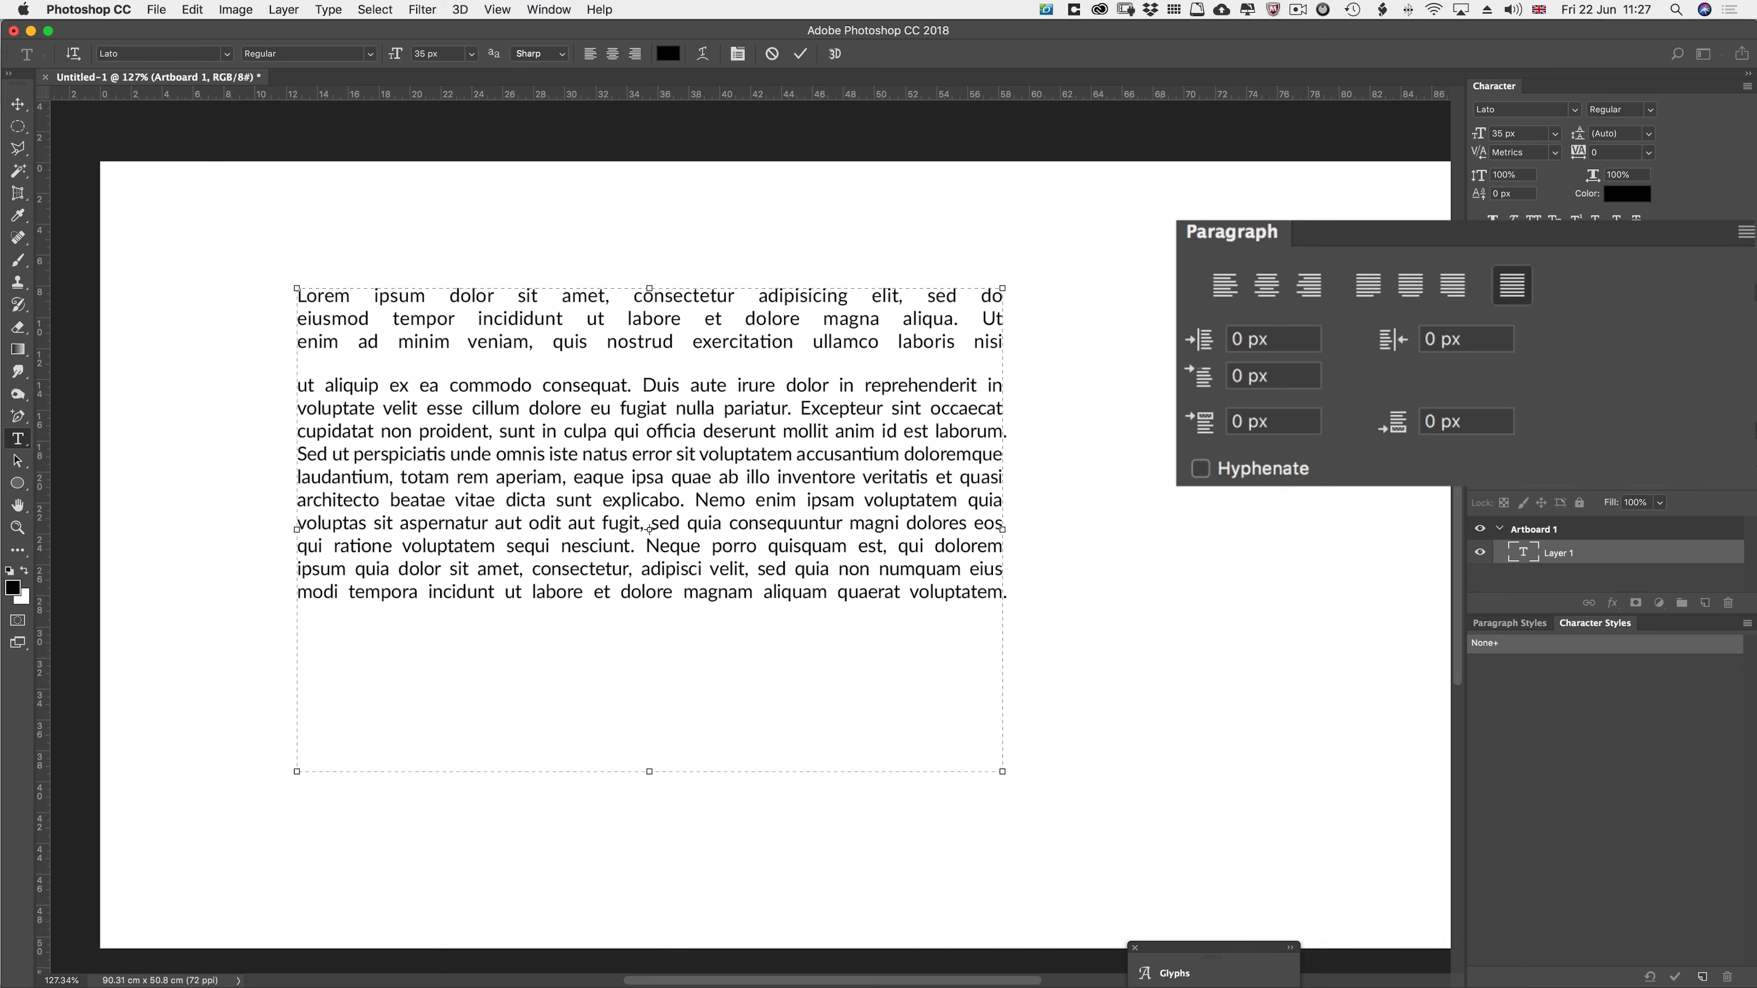
{"action": "left_click", "coordinate": [1750, 295]}
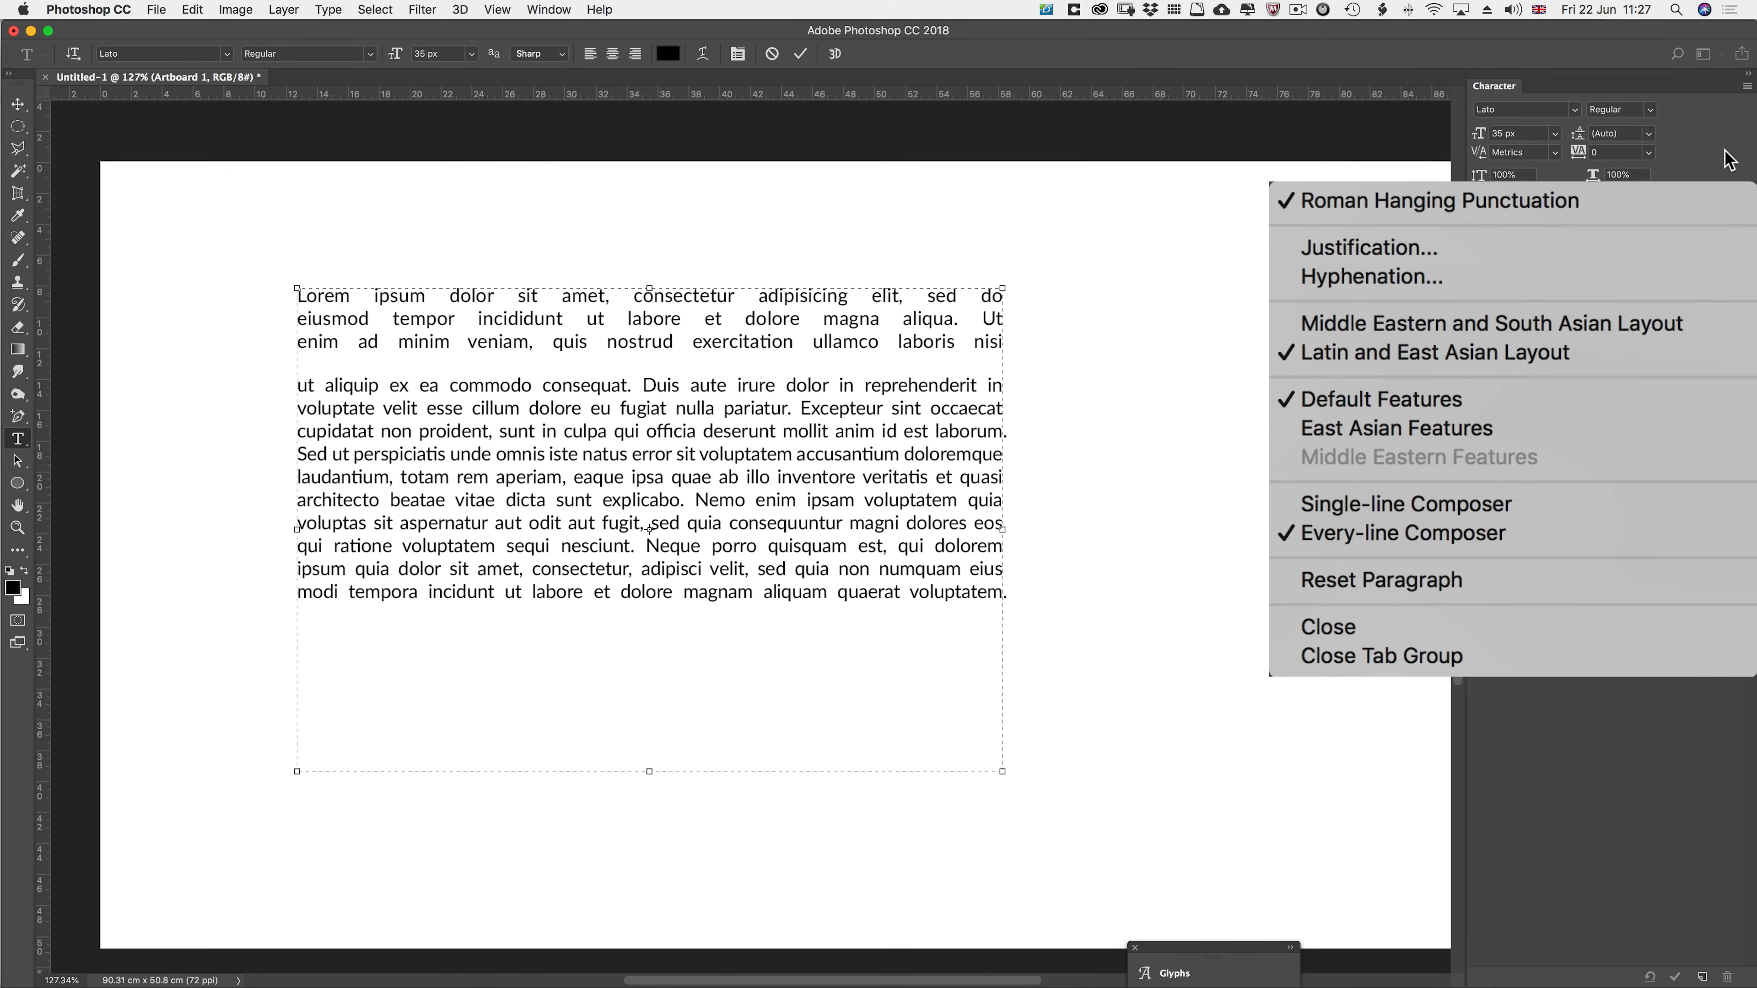
{"action": "left_click", "coordinate": [1720, 185]}
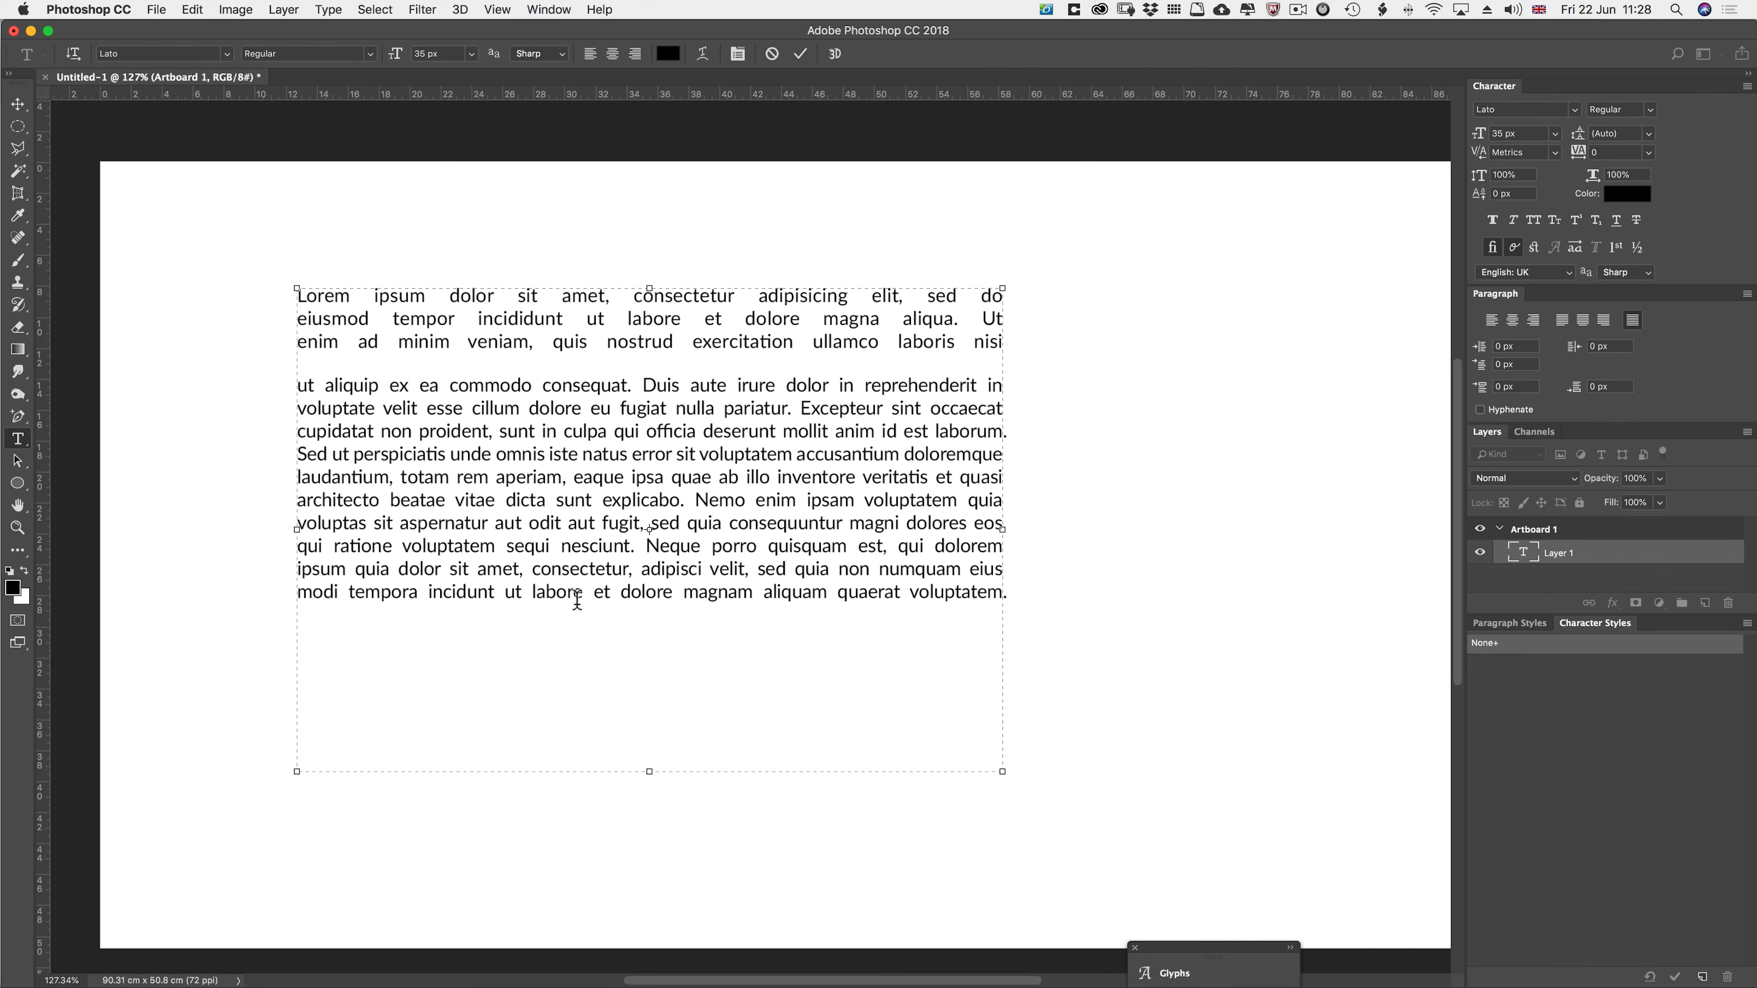
- Run a spelling check starting after "consequat." in the second paragraph and close it without changing any word
{"action": "left_click", "coordinate": [590, 561]}
{"action": "left_click", "coordinate": [630, 386]}
{"action": "left_click", "coordinate": [196, 11]}
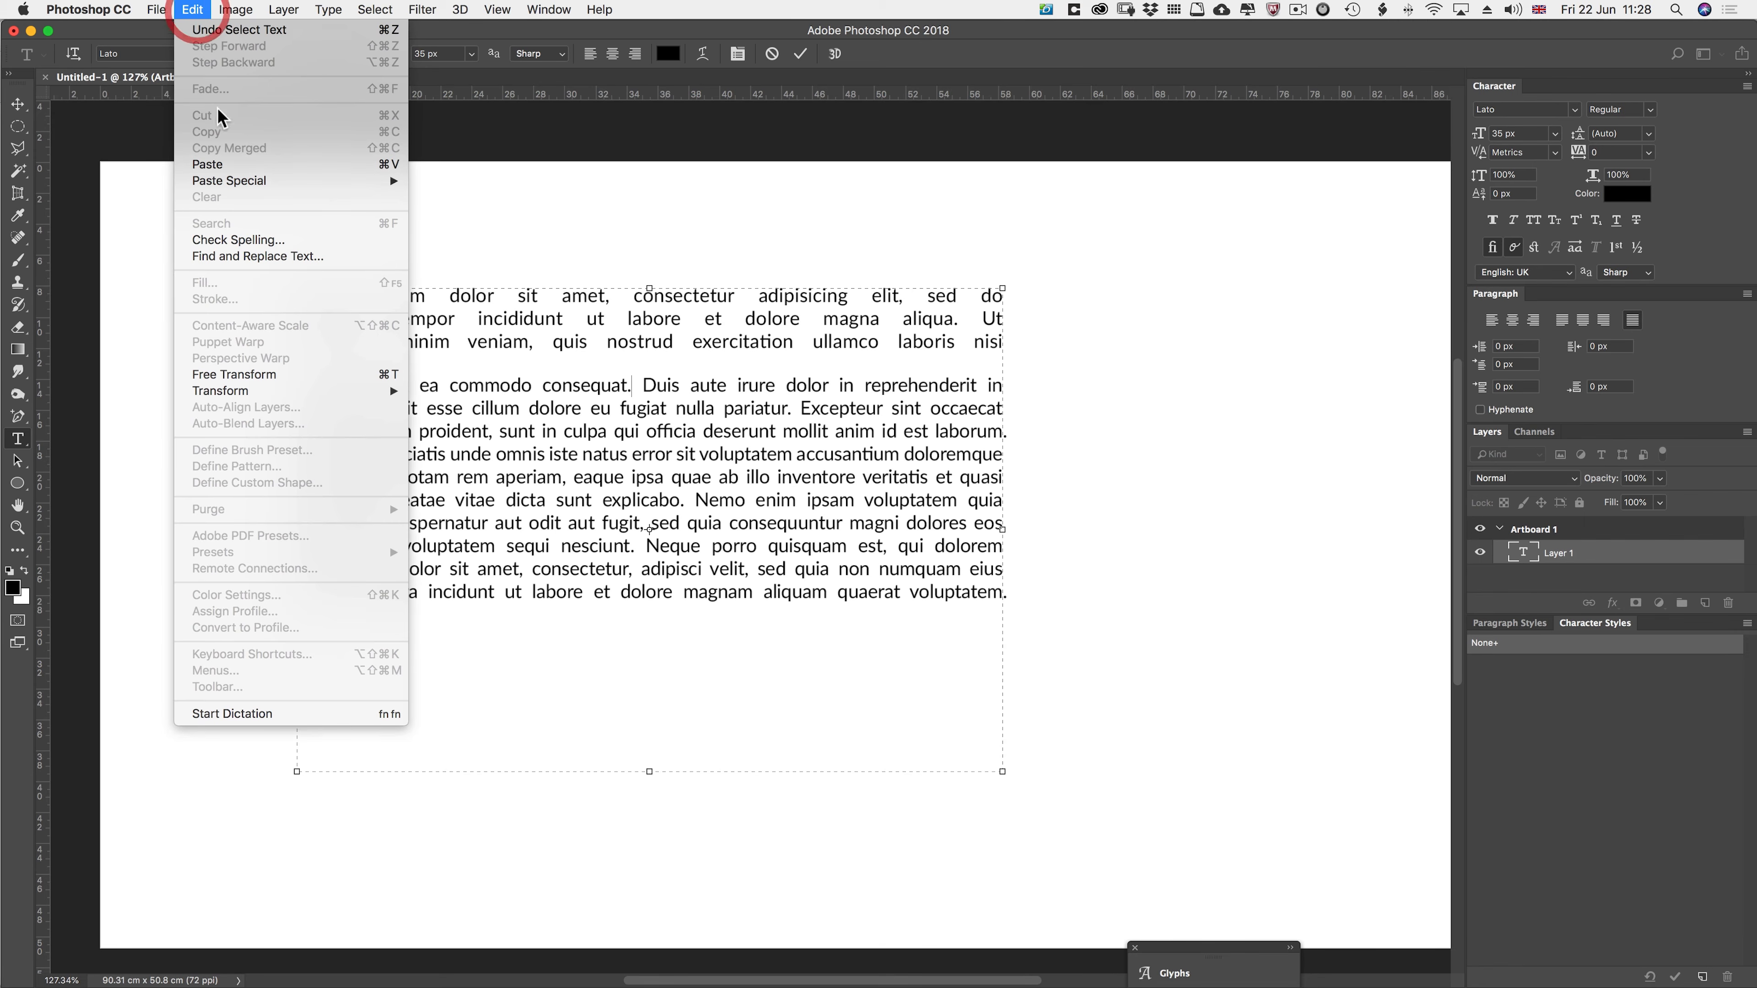
{"action": "left_click", "coordinate": [230, 239]}
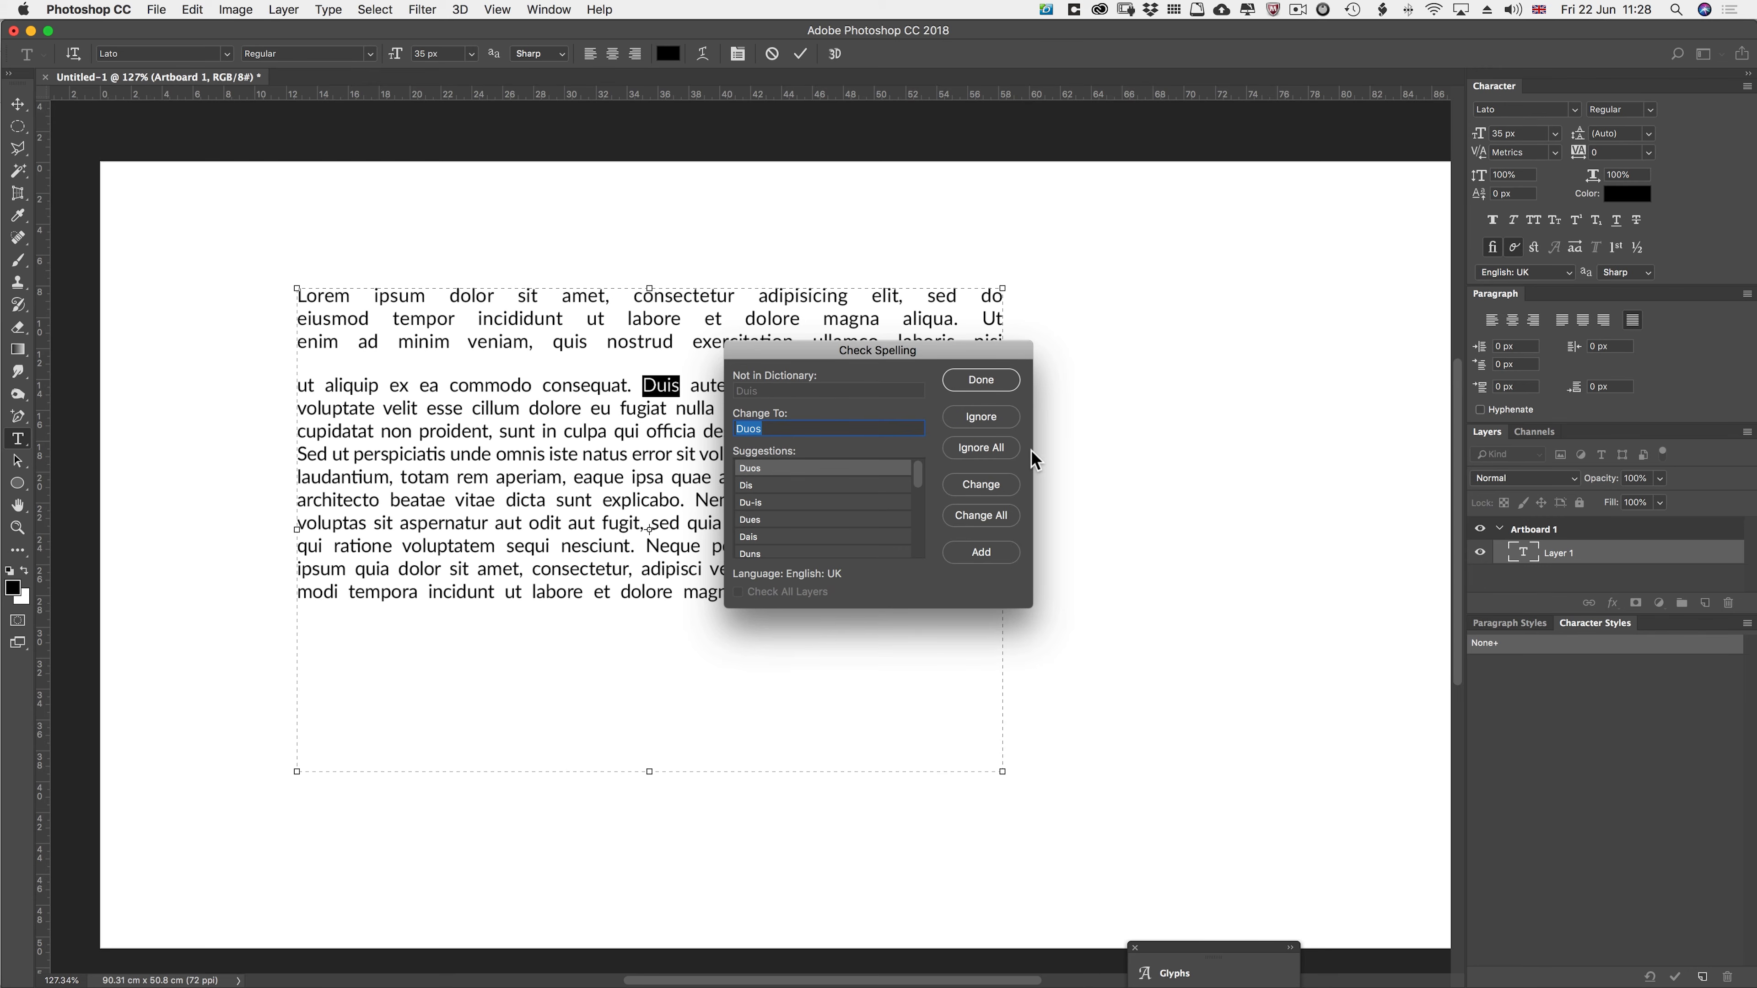
{"action": "left_click", "coordinate": [980, 380]}
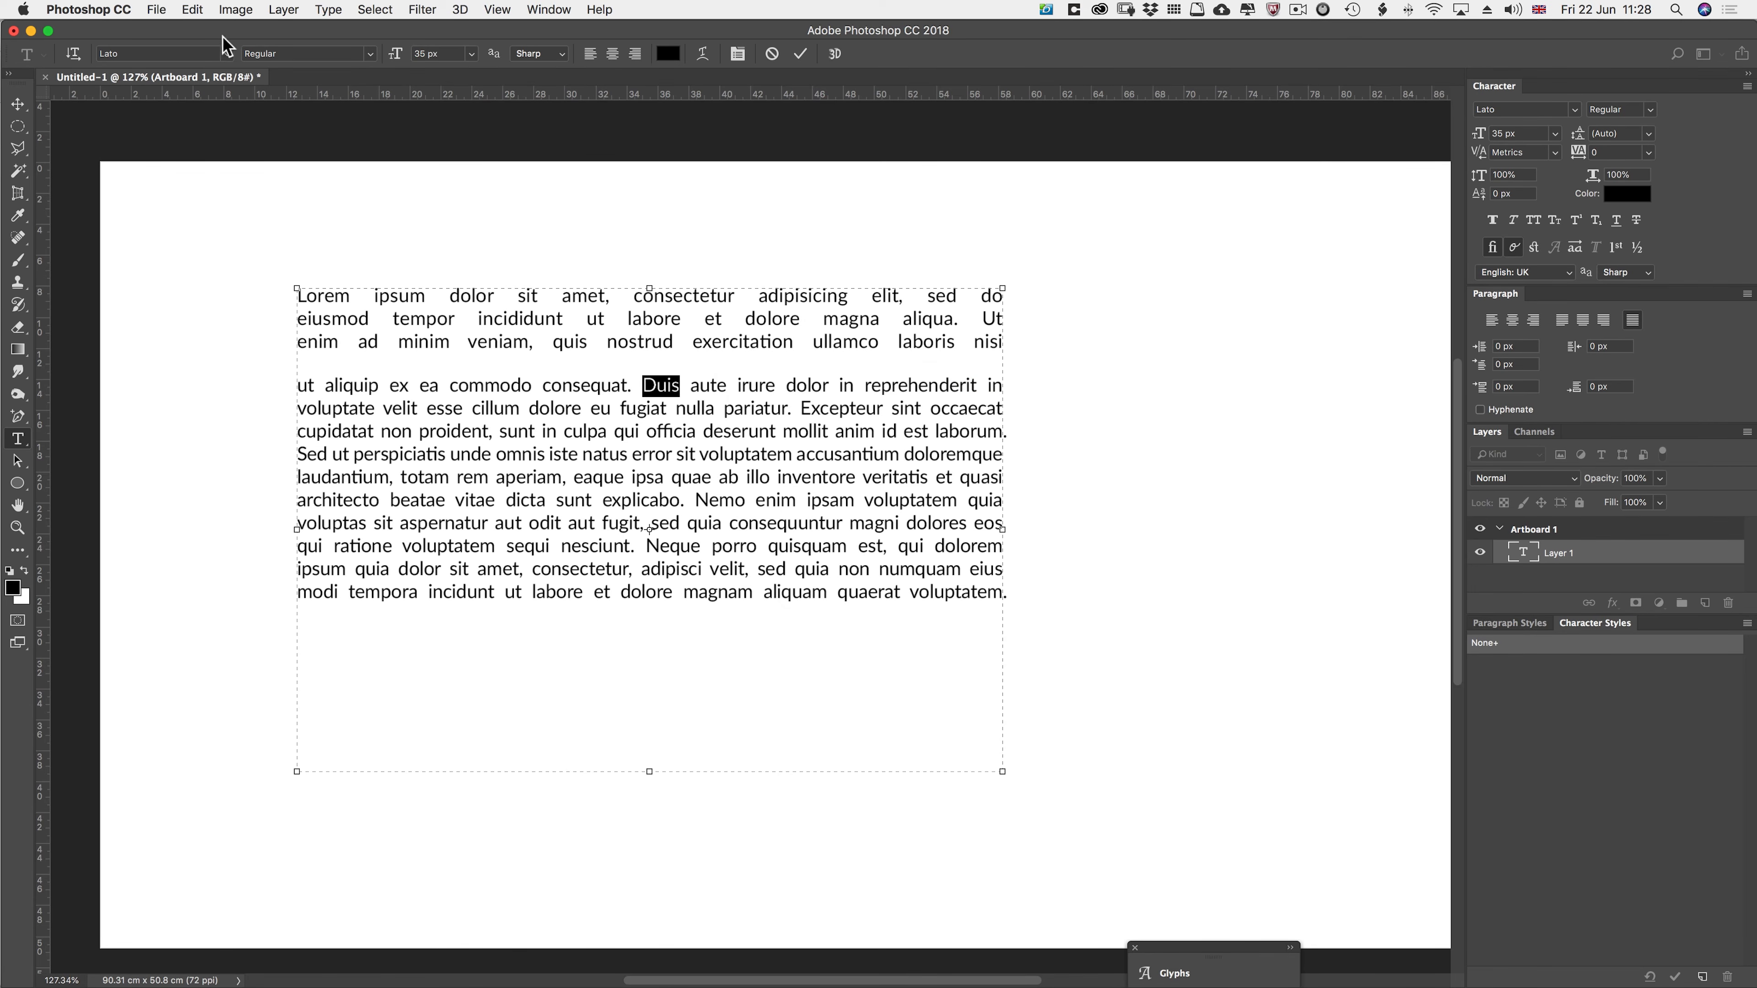
- Open Find and Replace Text to view its search and change options, and close it without replacing anything
{"action": "left_click", "coordinate": [192, 9]}
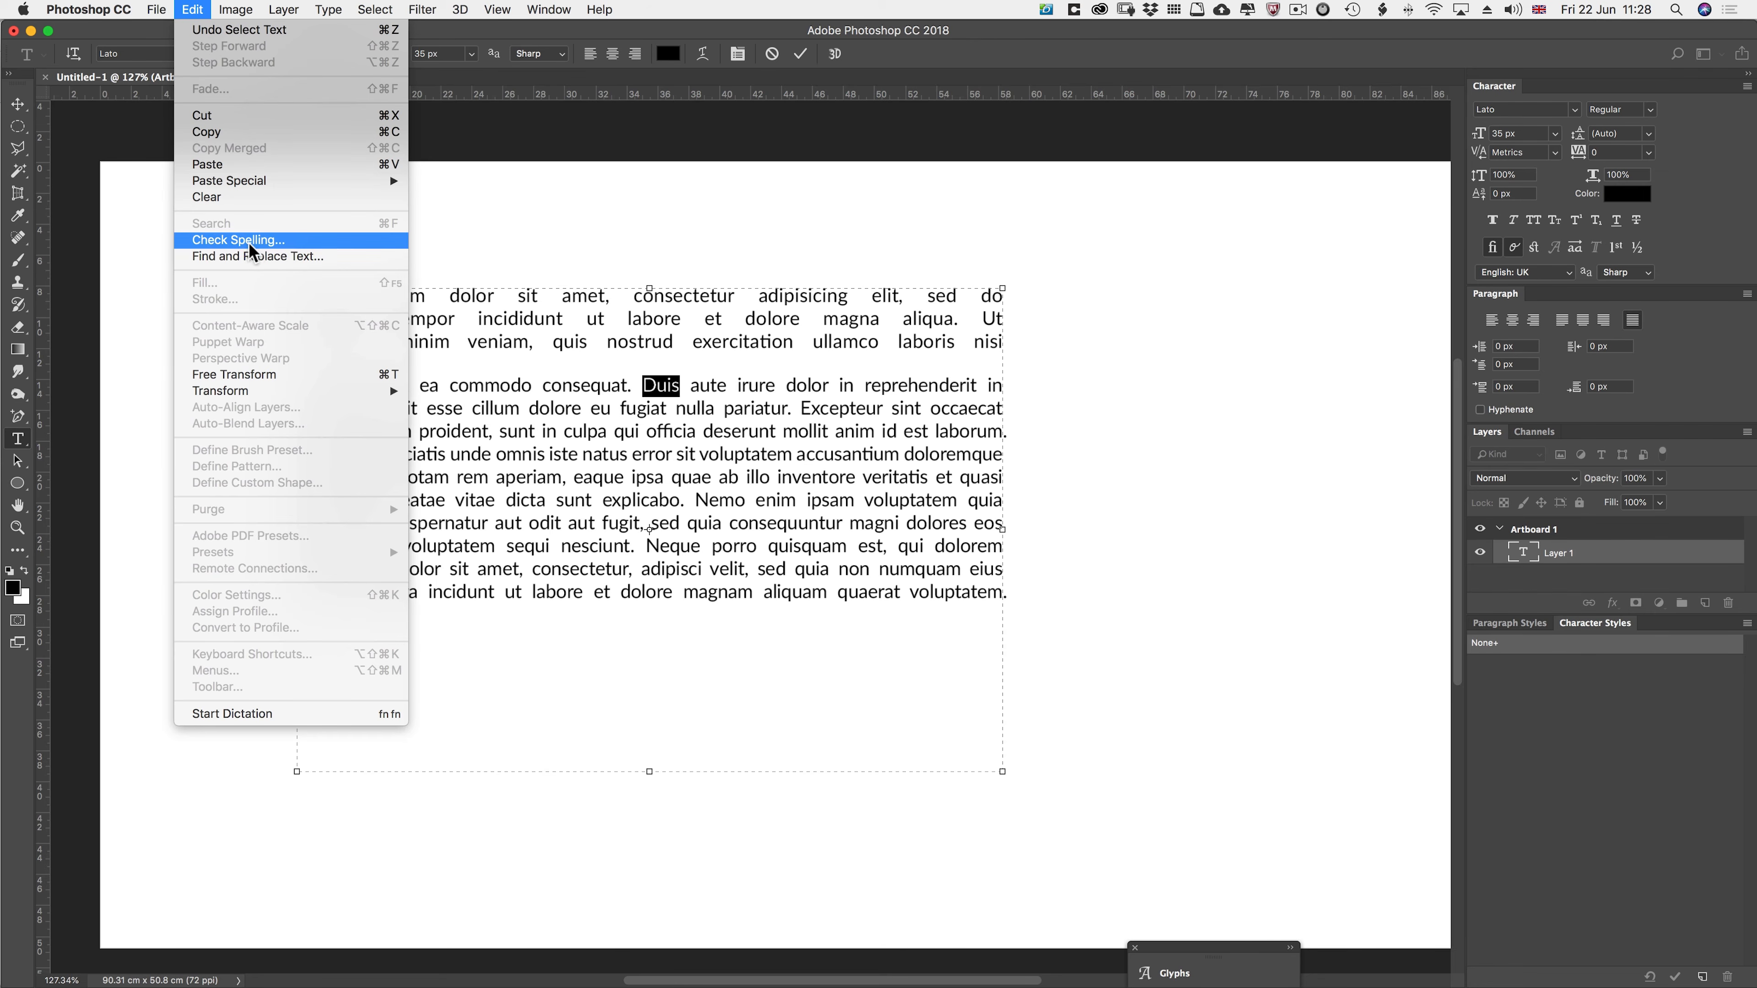
{"action": "left_click", "coordinate": [252, 256]}
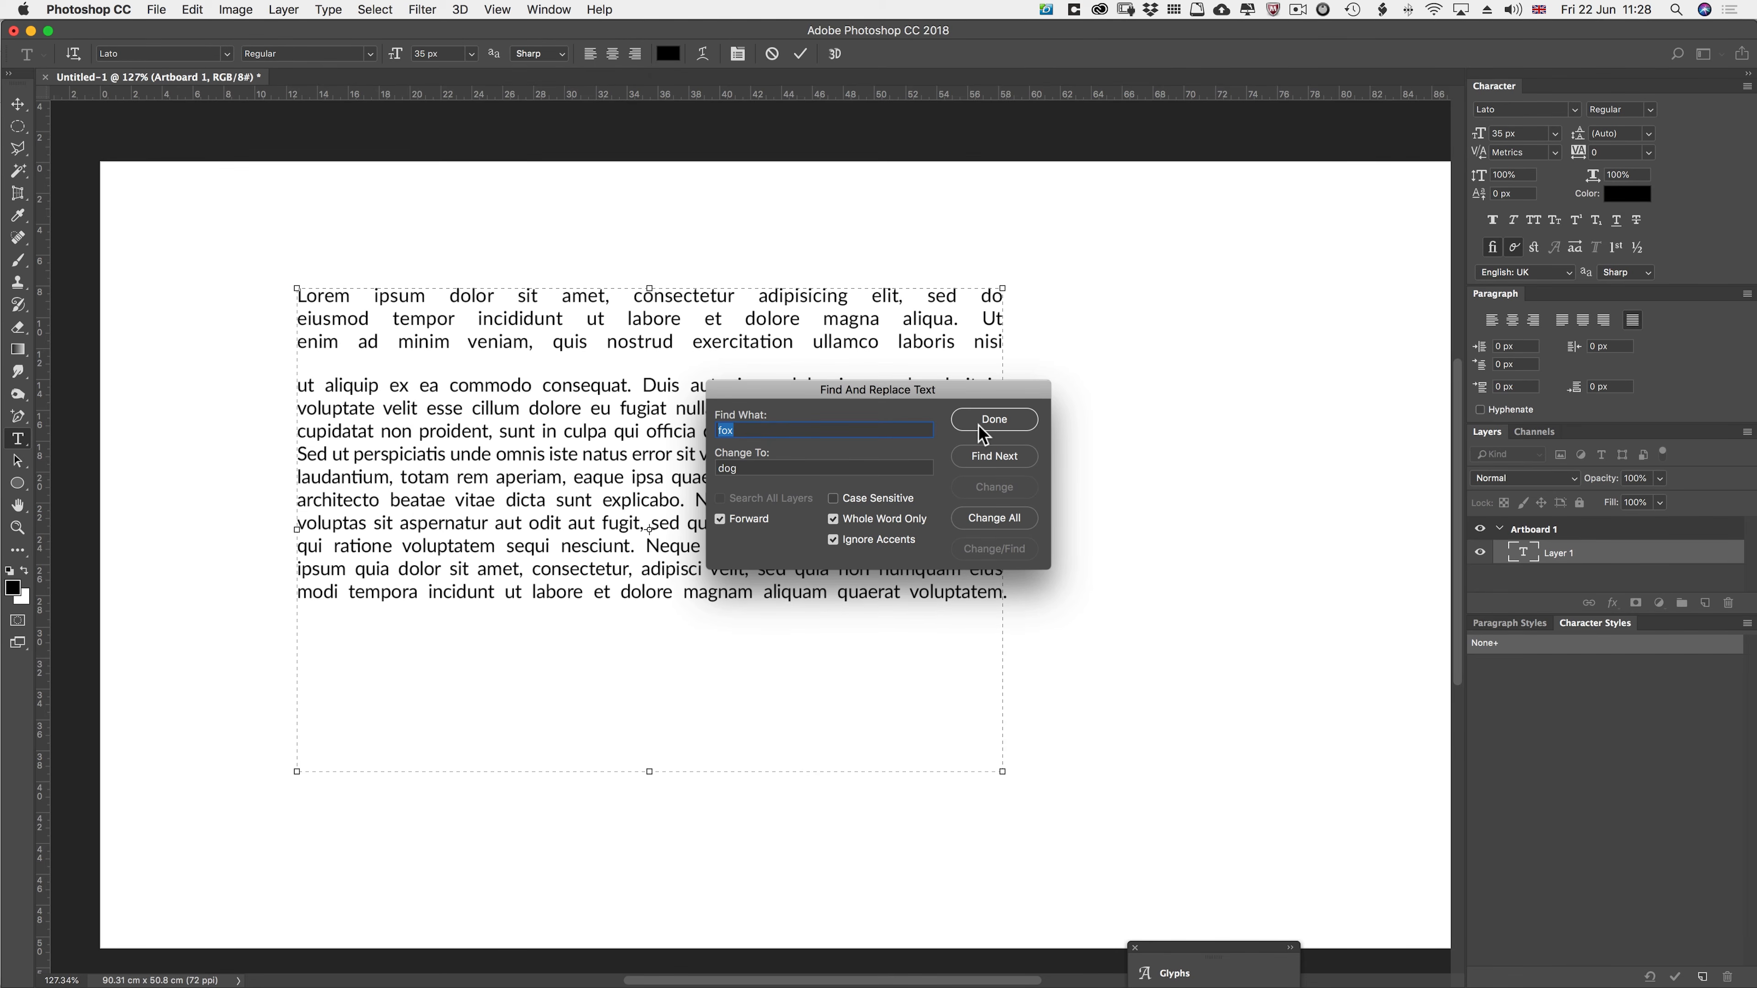
{"action": "left_click", "coordinate": [992, 419]}
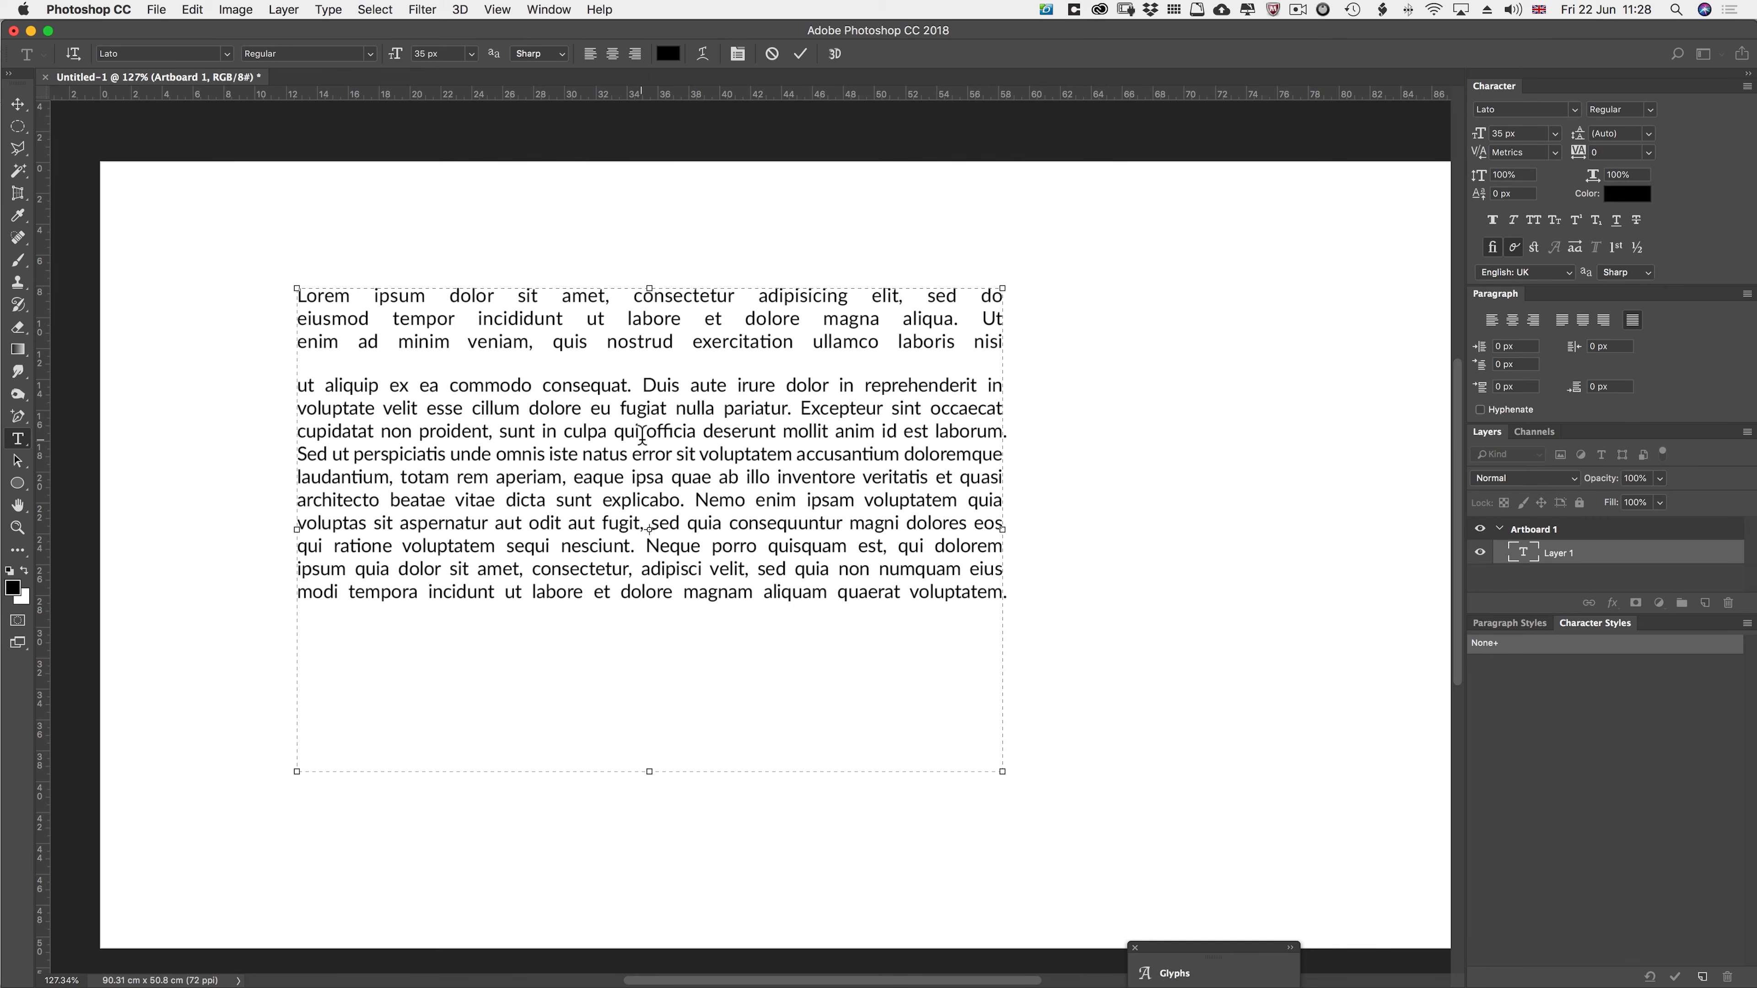
- Show the paragraph styles, review the Basic Paragraph style's options and cancel without changes
{"action": "left_click", "coordinate": [1540, 624]}
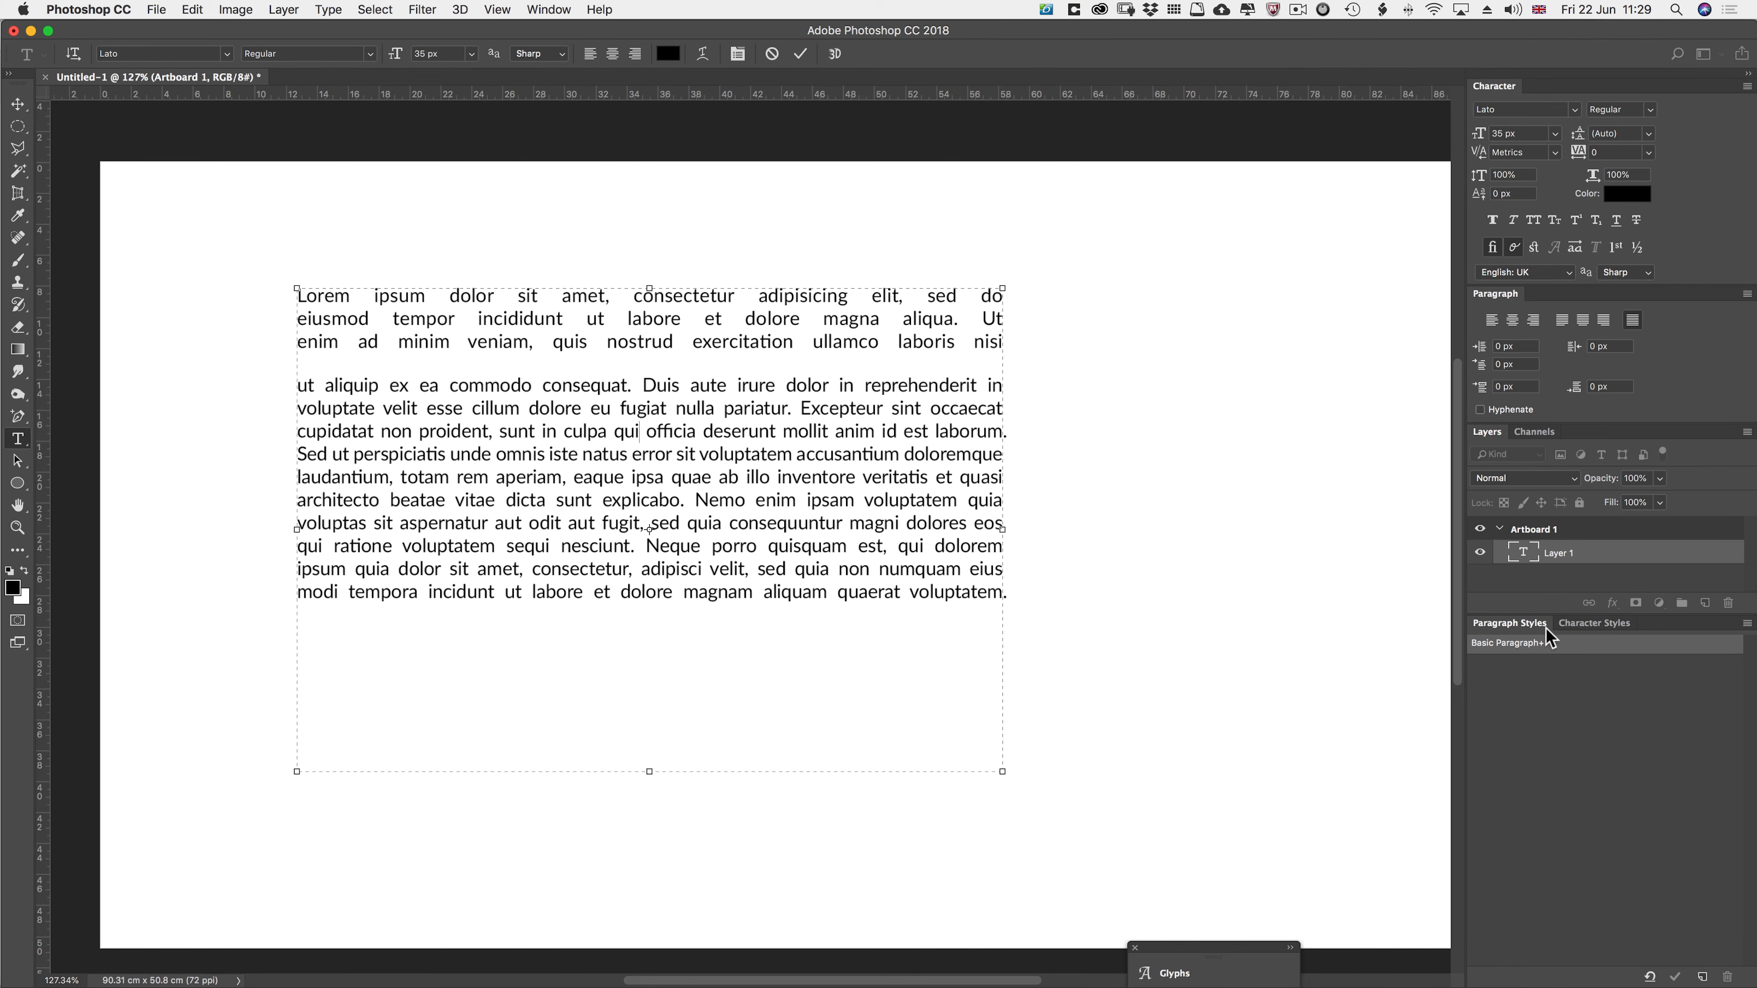
{"action": "left_click", "coordinate": [1519, 643]}
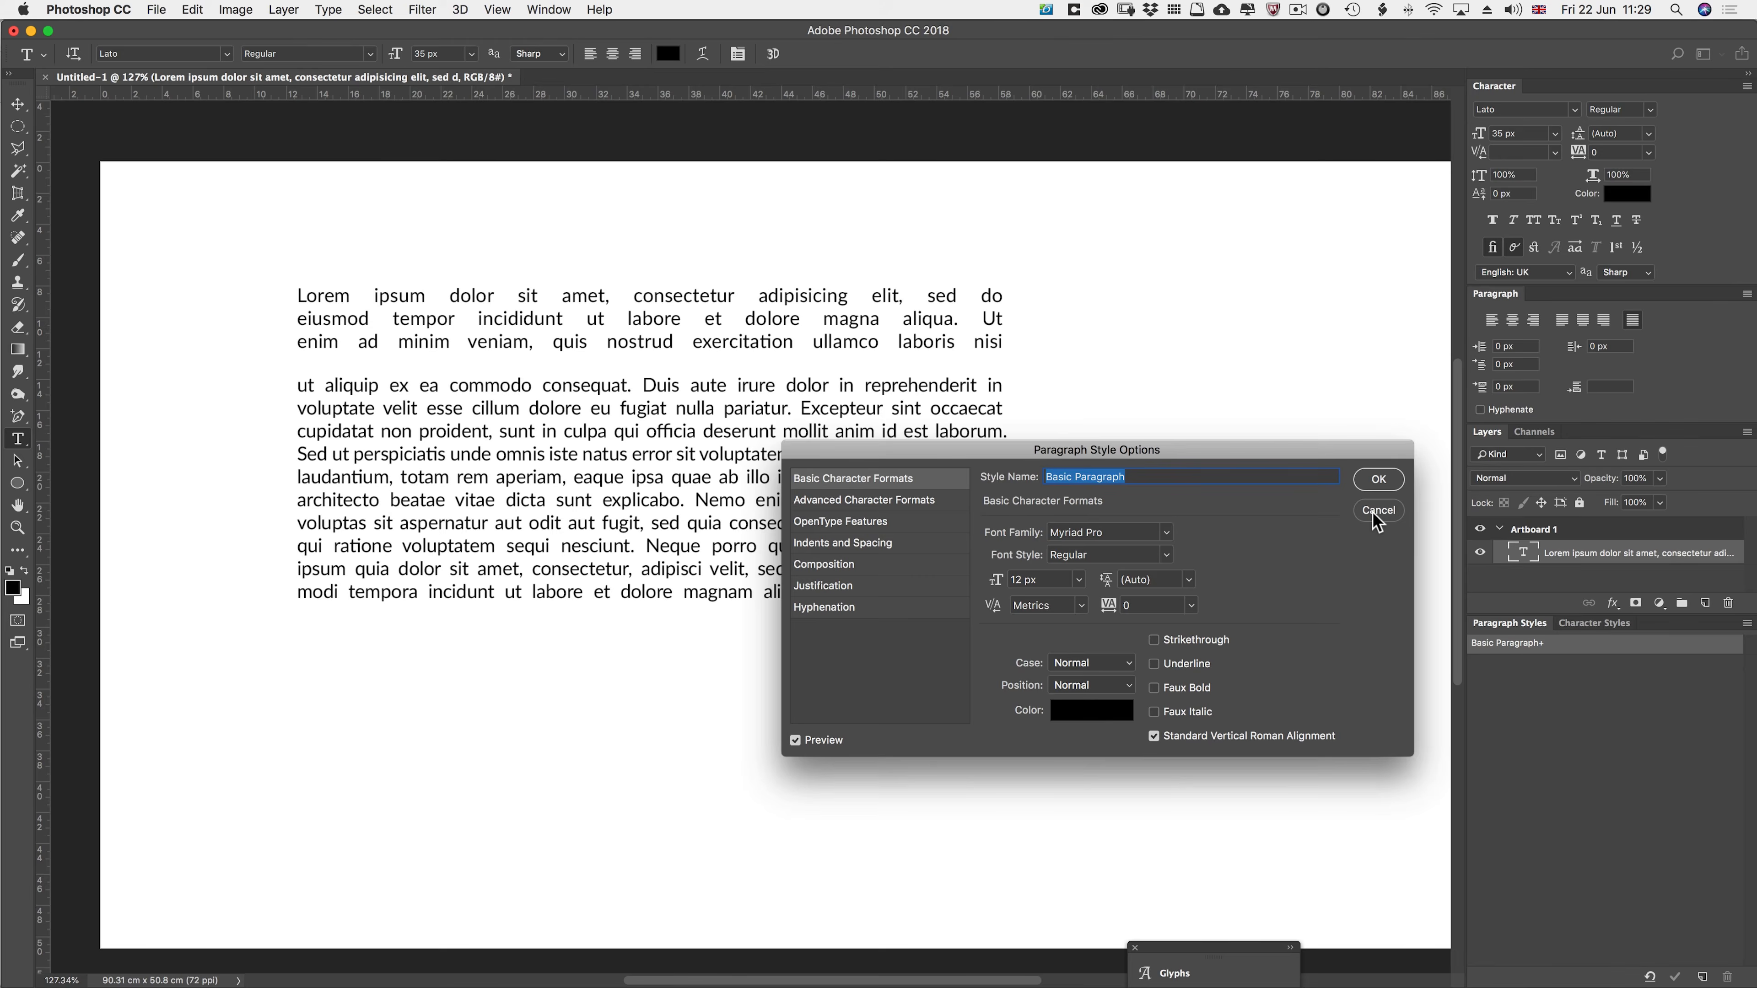
{"action": "left_click", "coordinate": [1390, 512]}
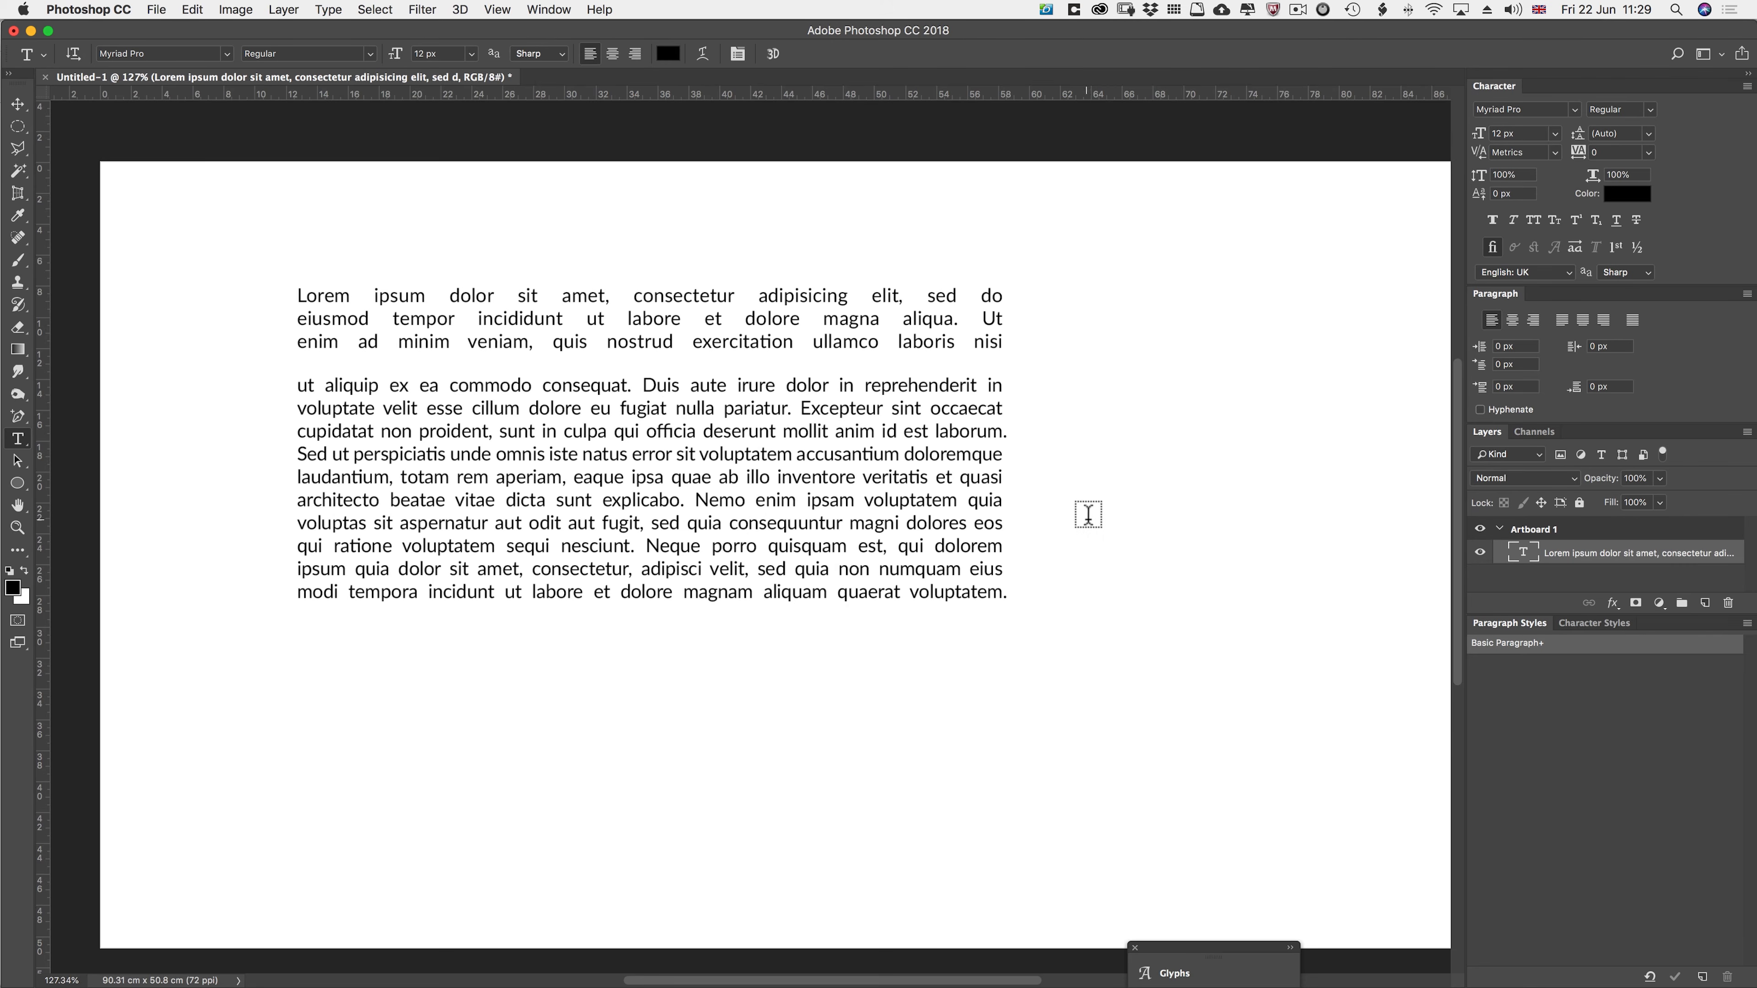
- Review the anti-alias and orientation options for type and switch the lorem ipsum text layer to vertical orientation
{"action": "left_click", "coordinate": [328, 10]}
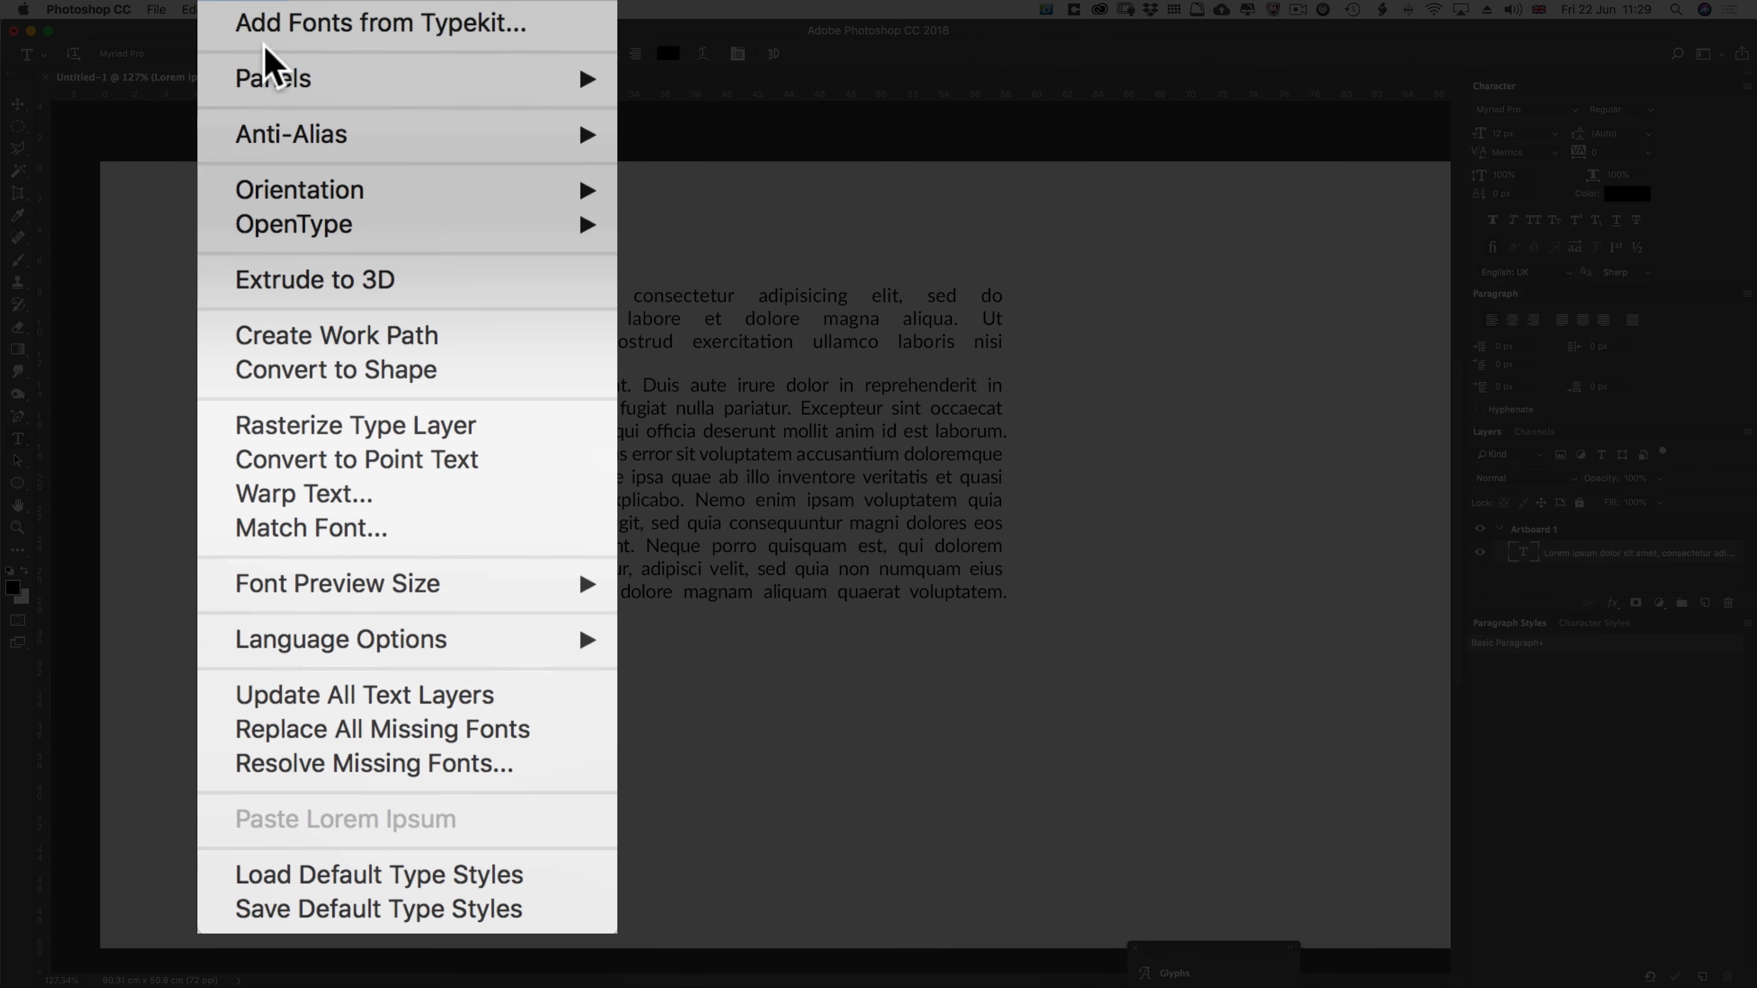
{"action": "mouse_move", "coordinate": [343, 62]}
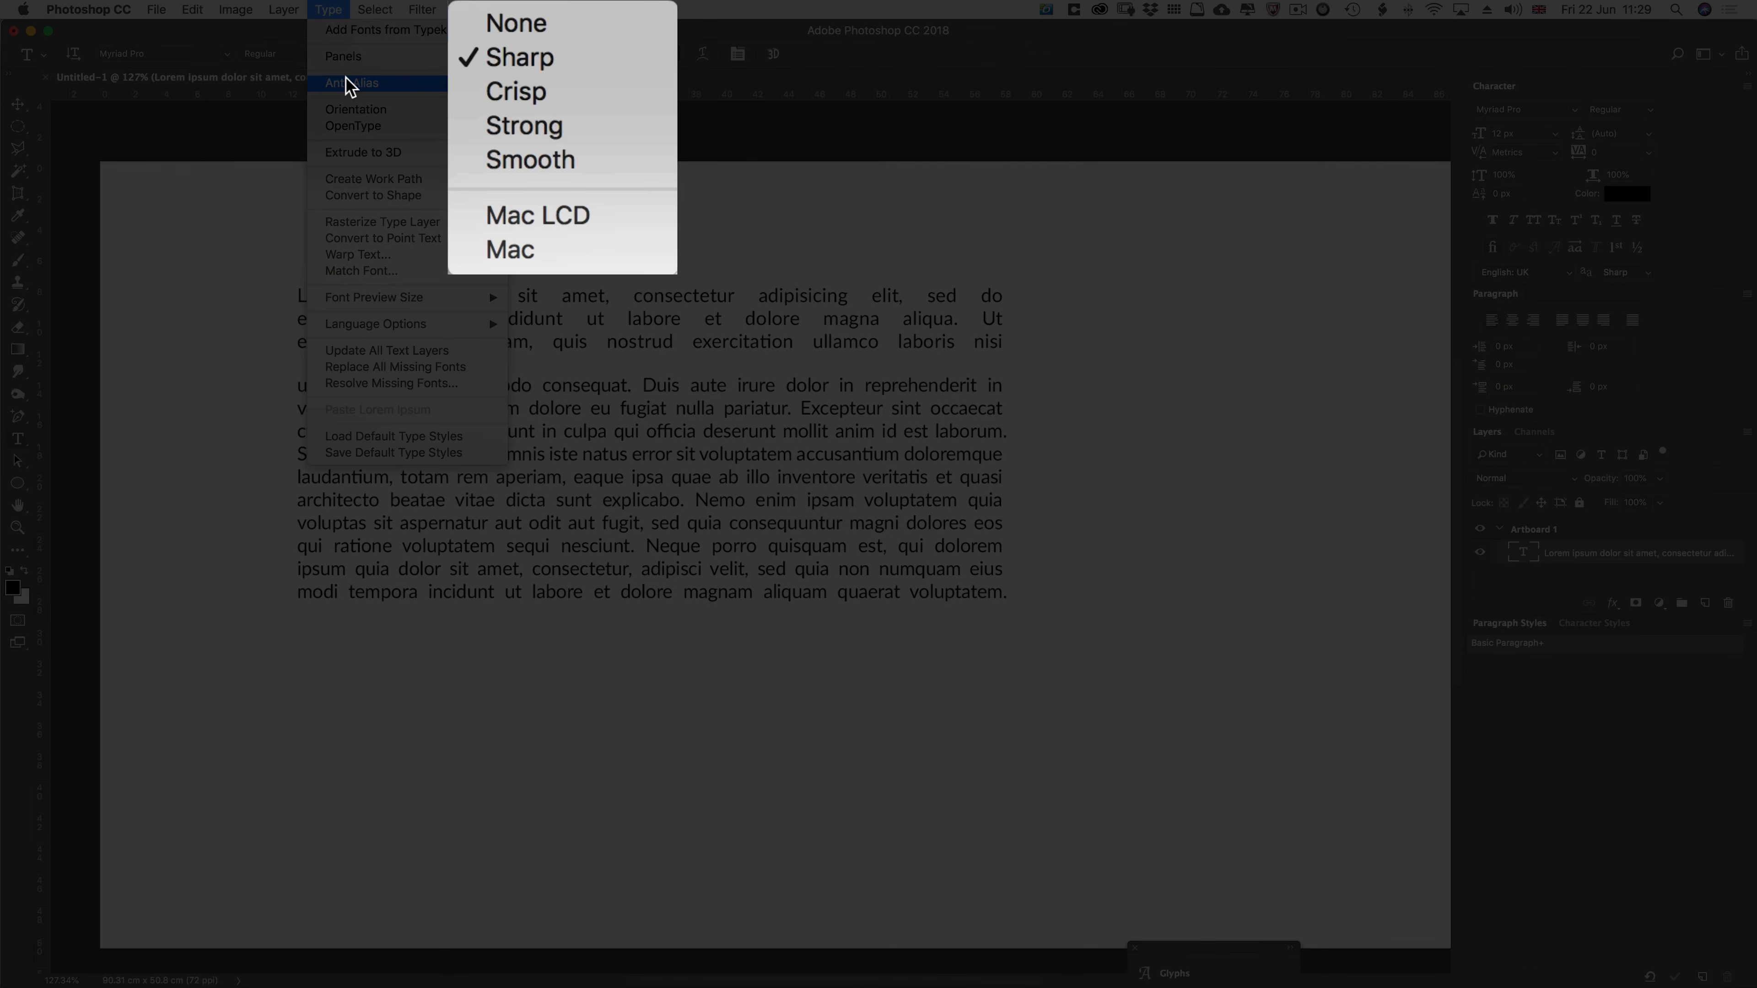
{"action": "mouse_move", "coordinate": [349, 113]}
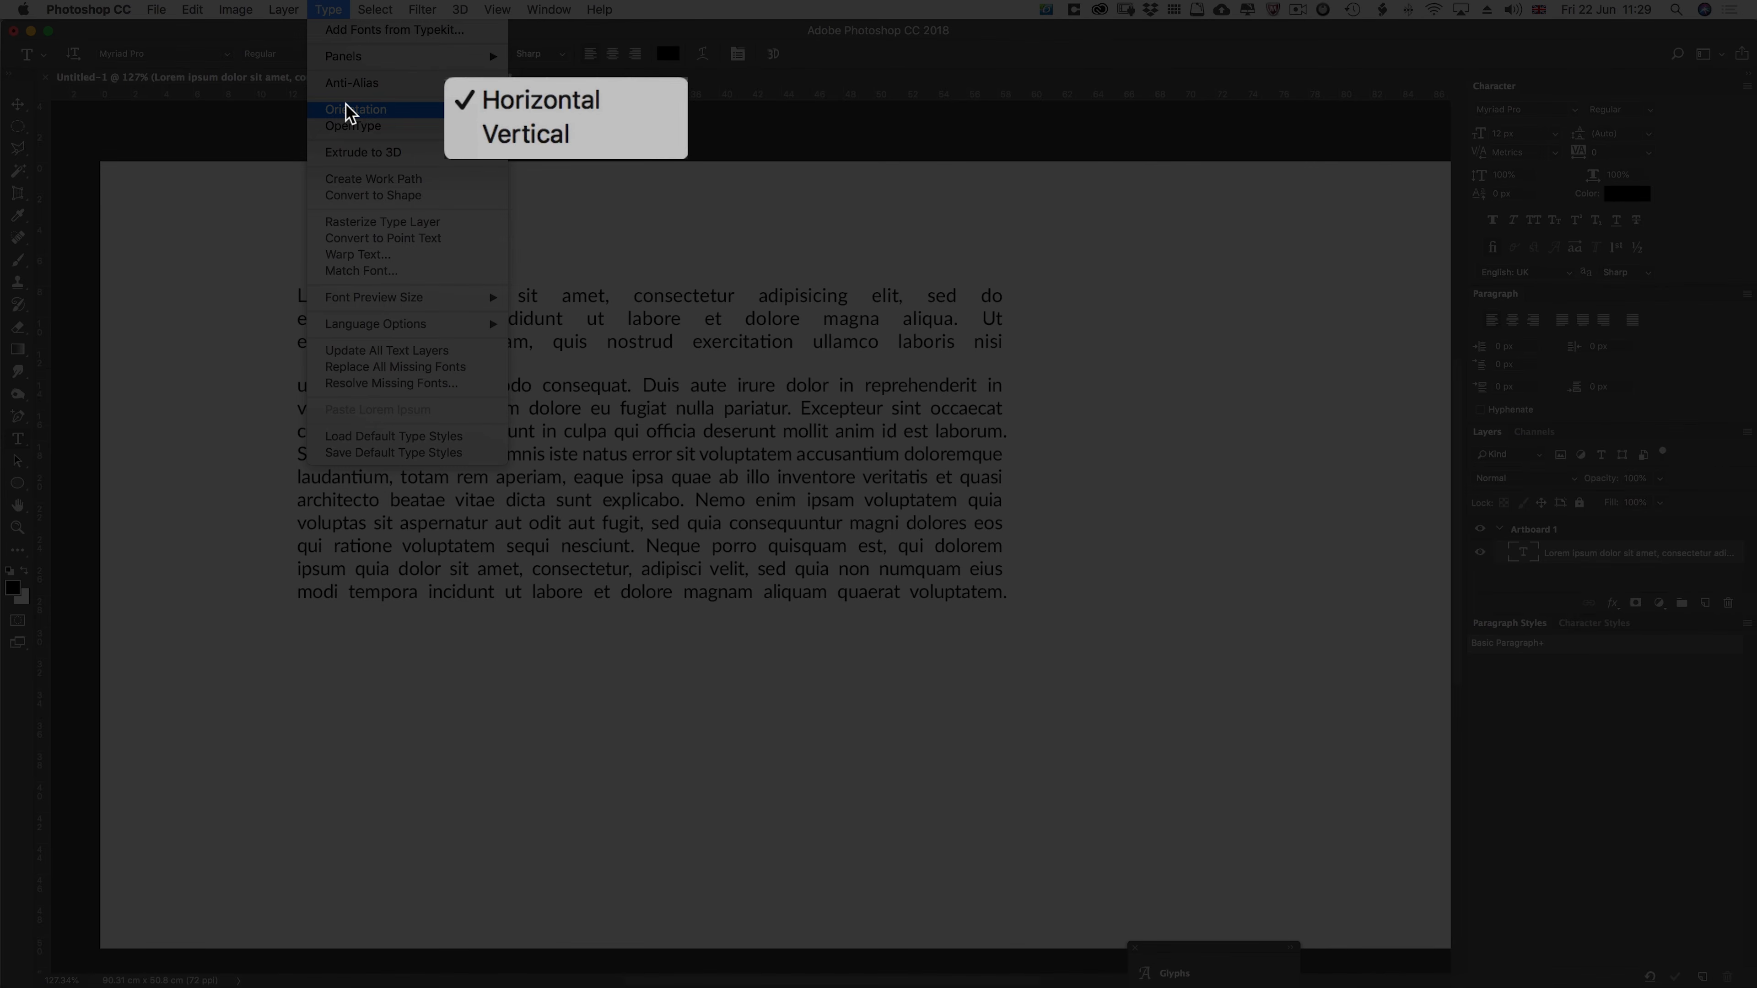
{"action": "left_click", "coordinate": [73, 51]}
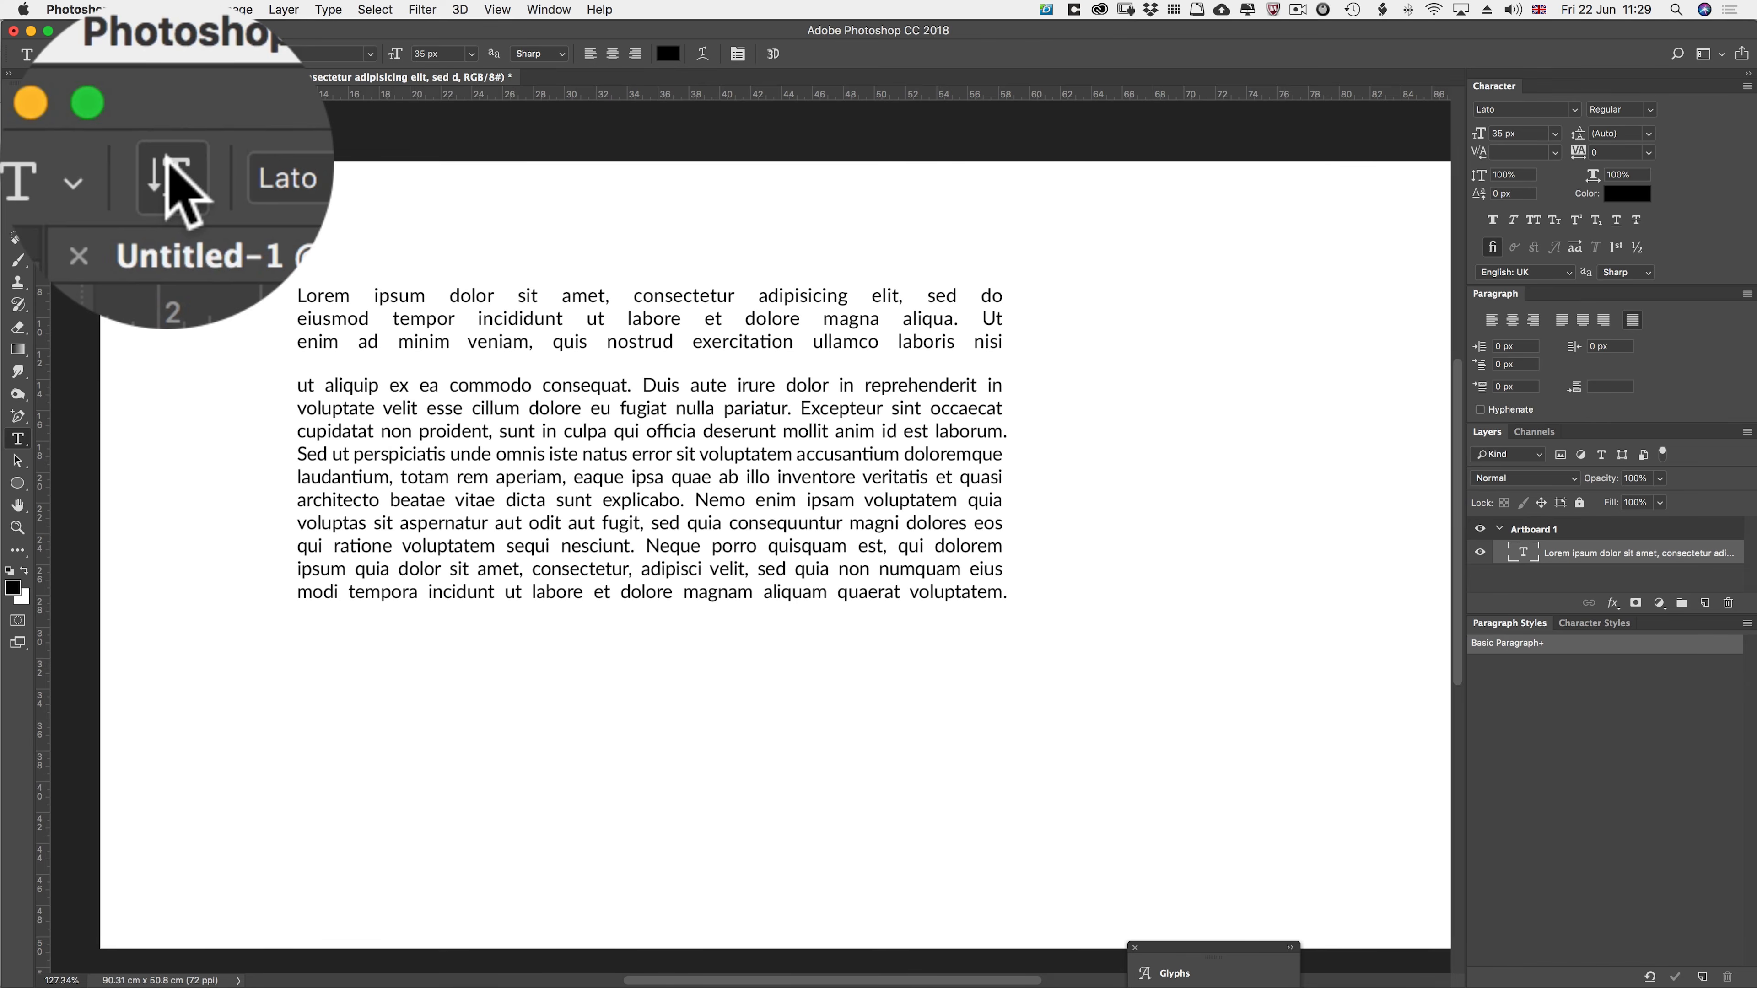
{"action": "left_click", "coordinate": [74, 54]}
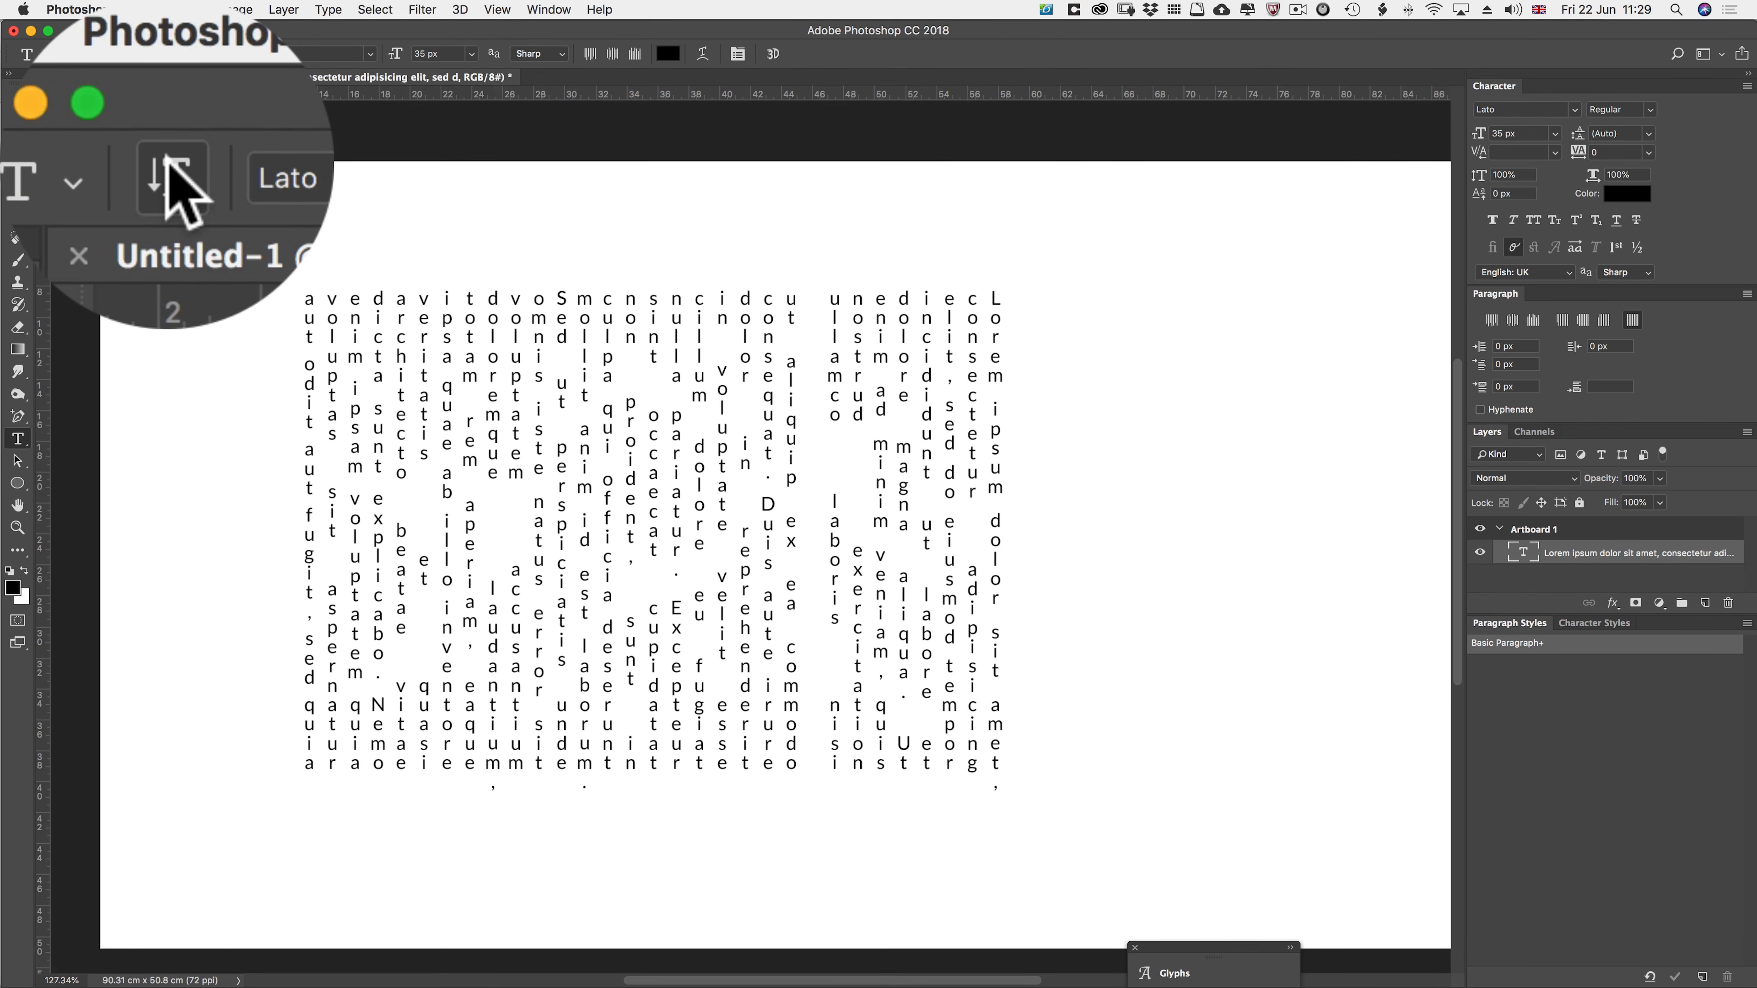
- Review the type commands and language options for the text layer, and run Resolve Missing Fonts
{"action": "left_click", "coordinate": [329, 10]}
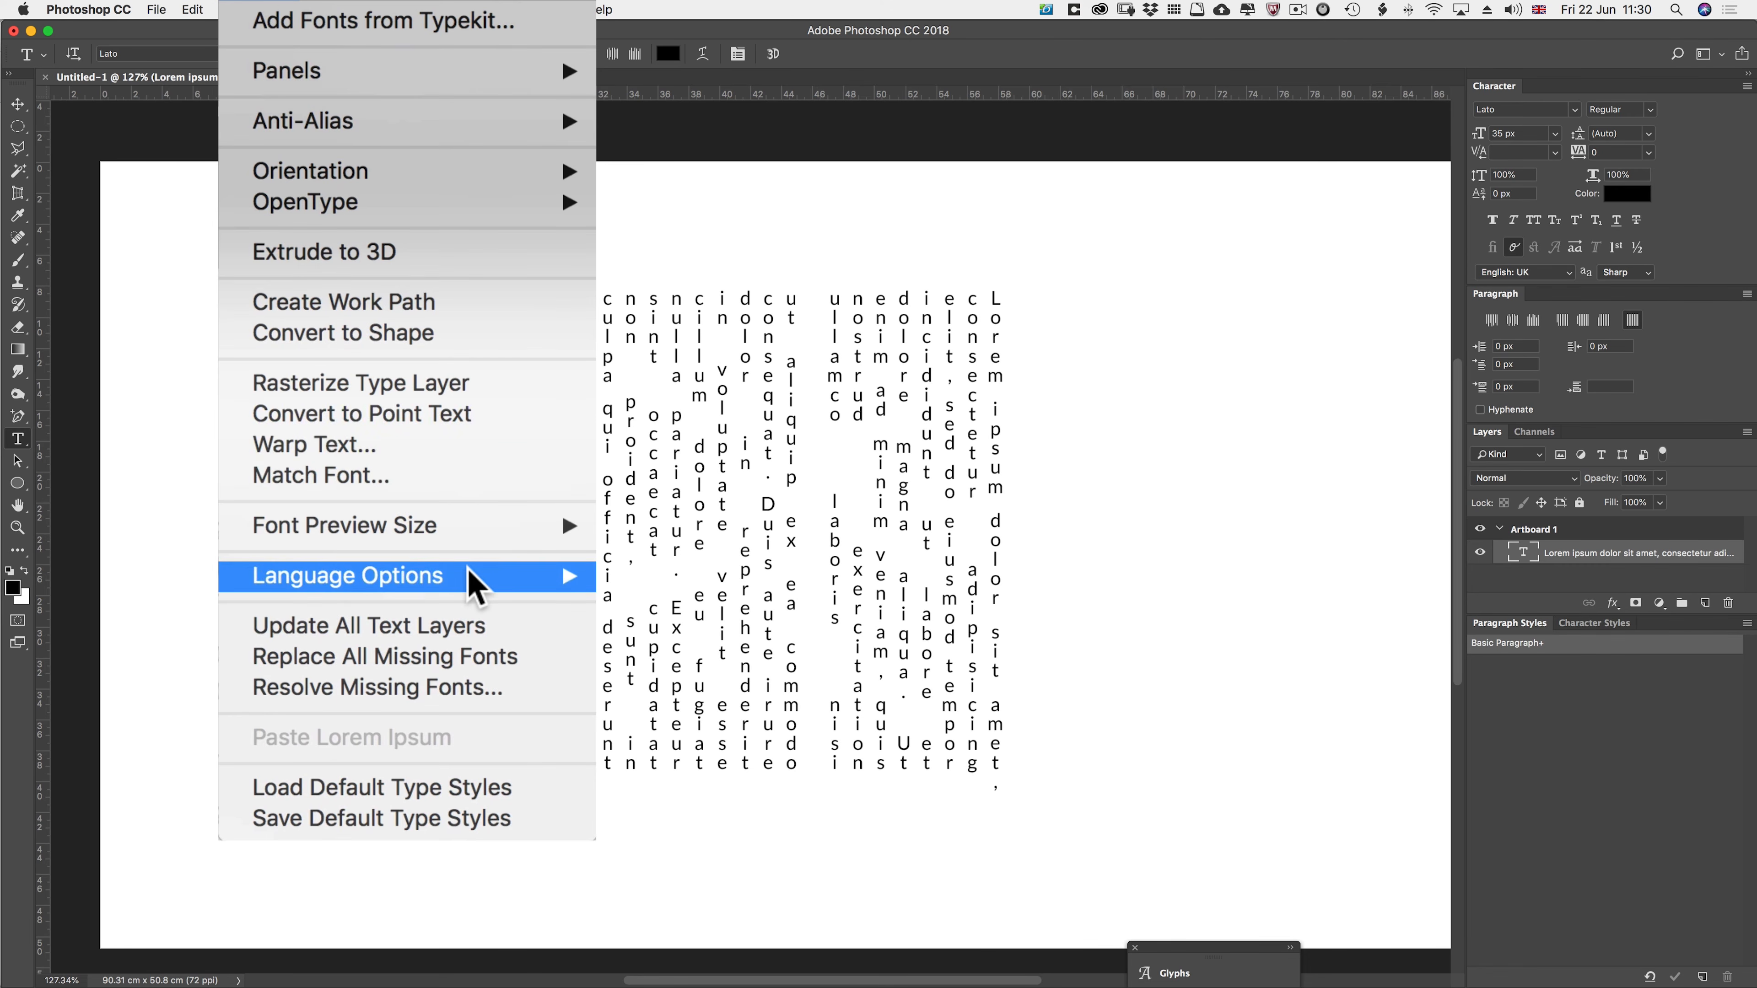
{"action": "mouse_move", "coordinate": [431, 303]}
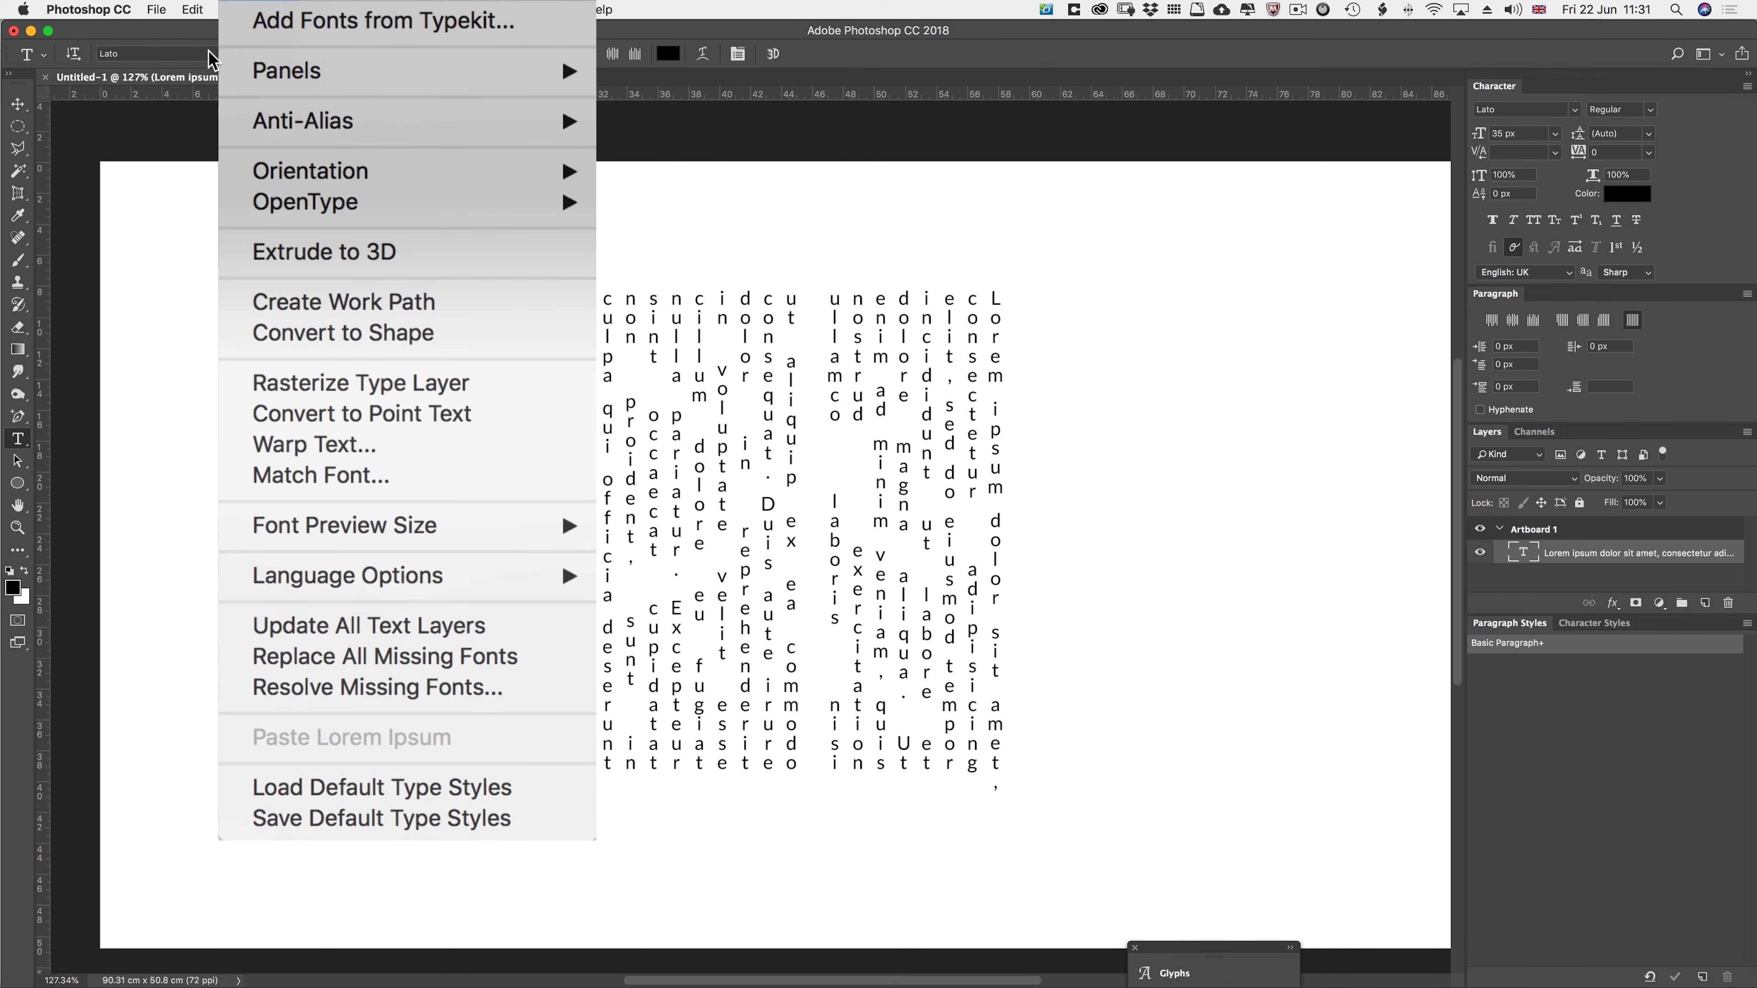
{"action": "mouse_move", "coordinate": [341, 303]}
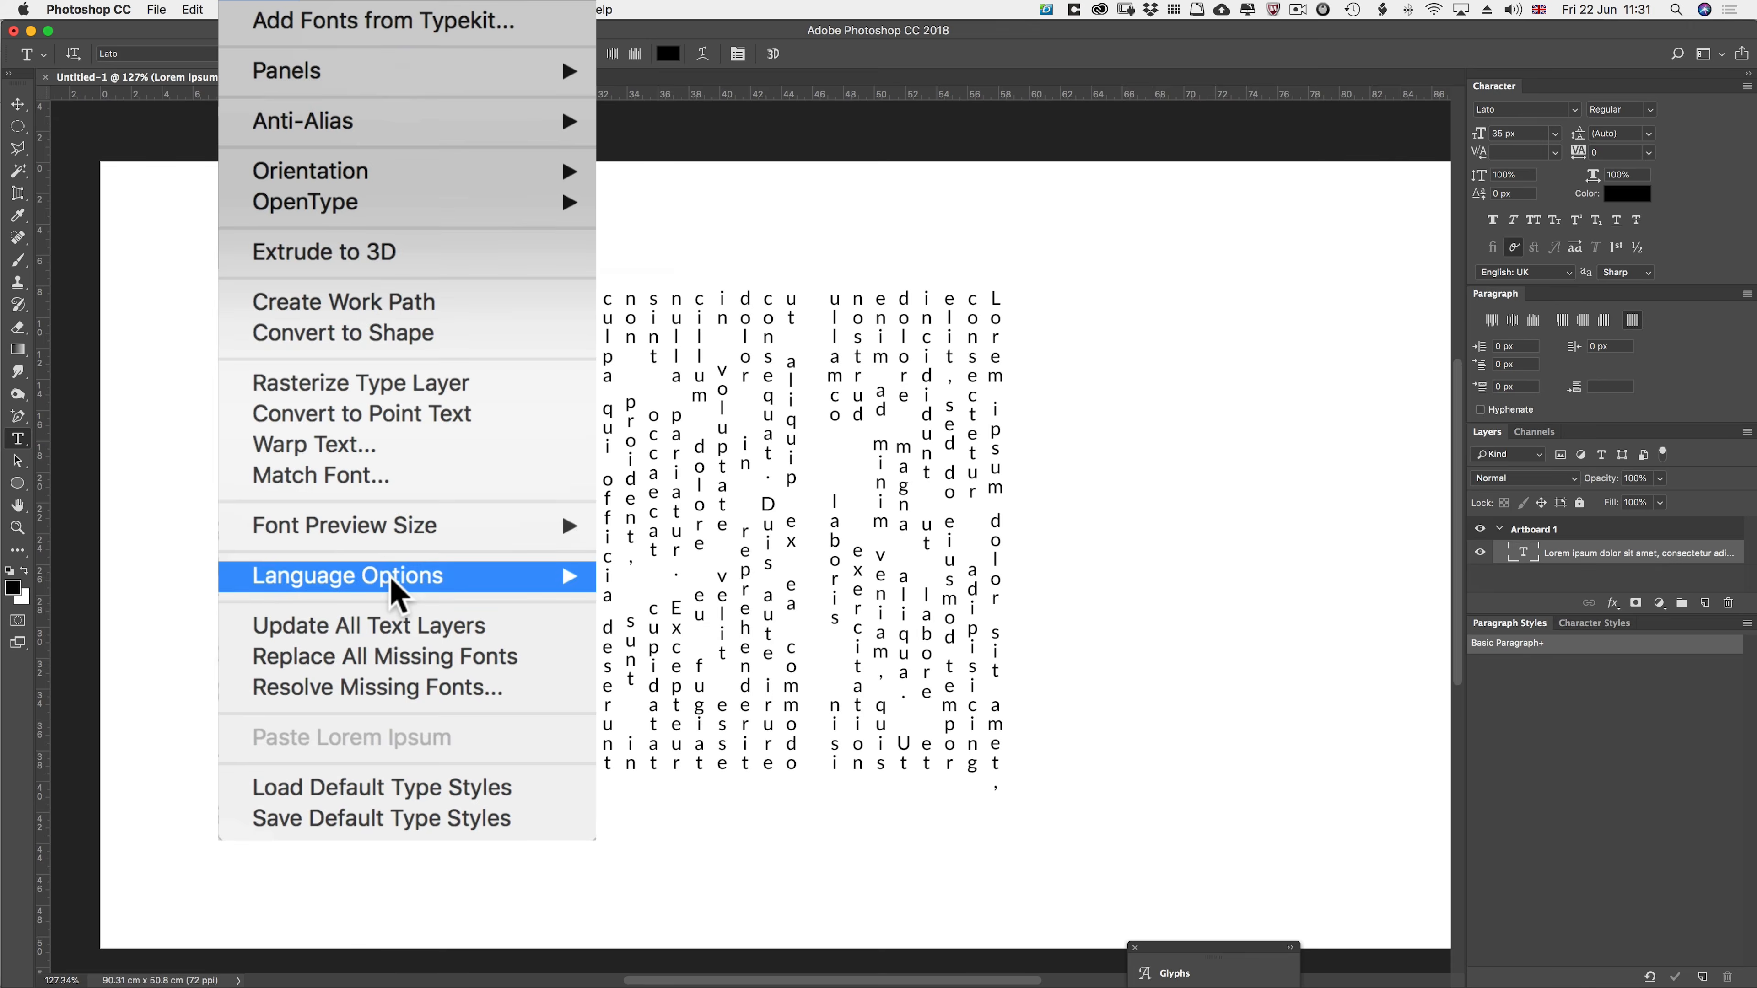
{"action": "mouse_move", "coordinate": [387, 324]}
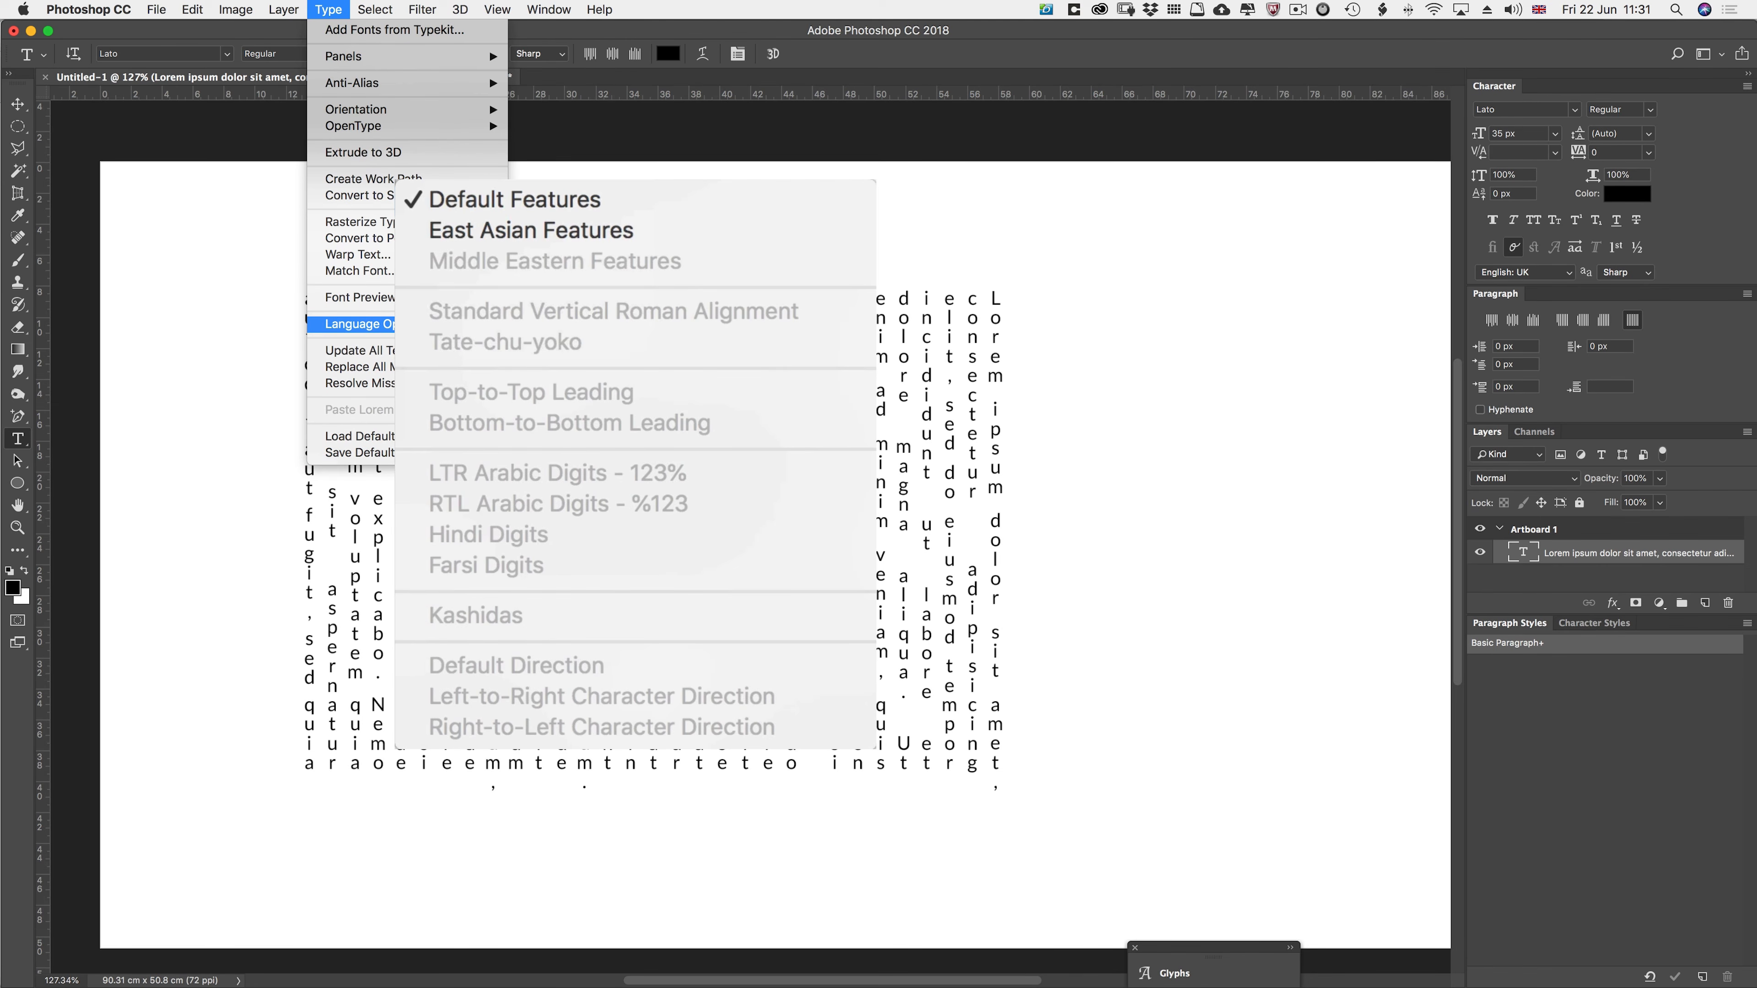
{"action": "left_click", "coordinate": [484, 234]}
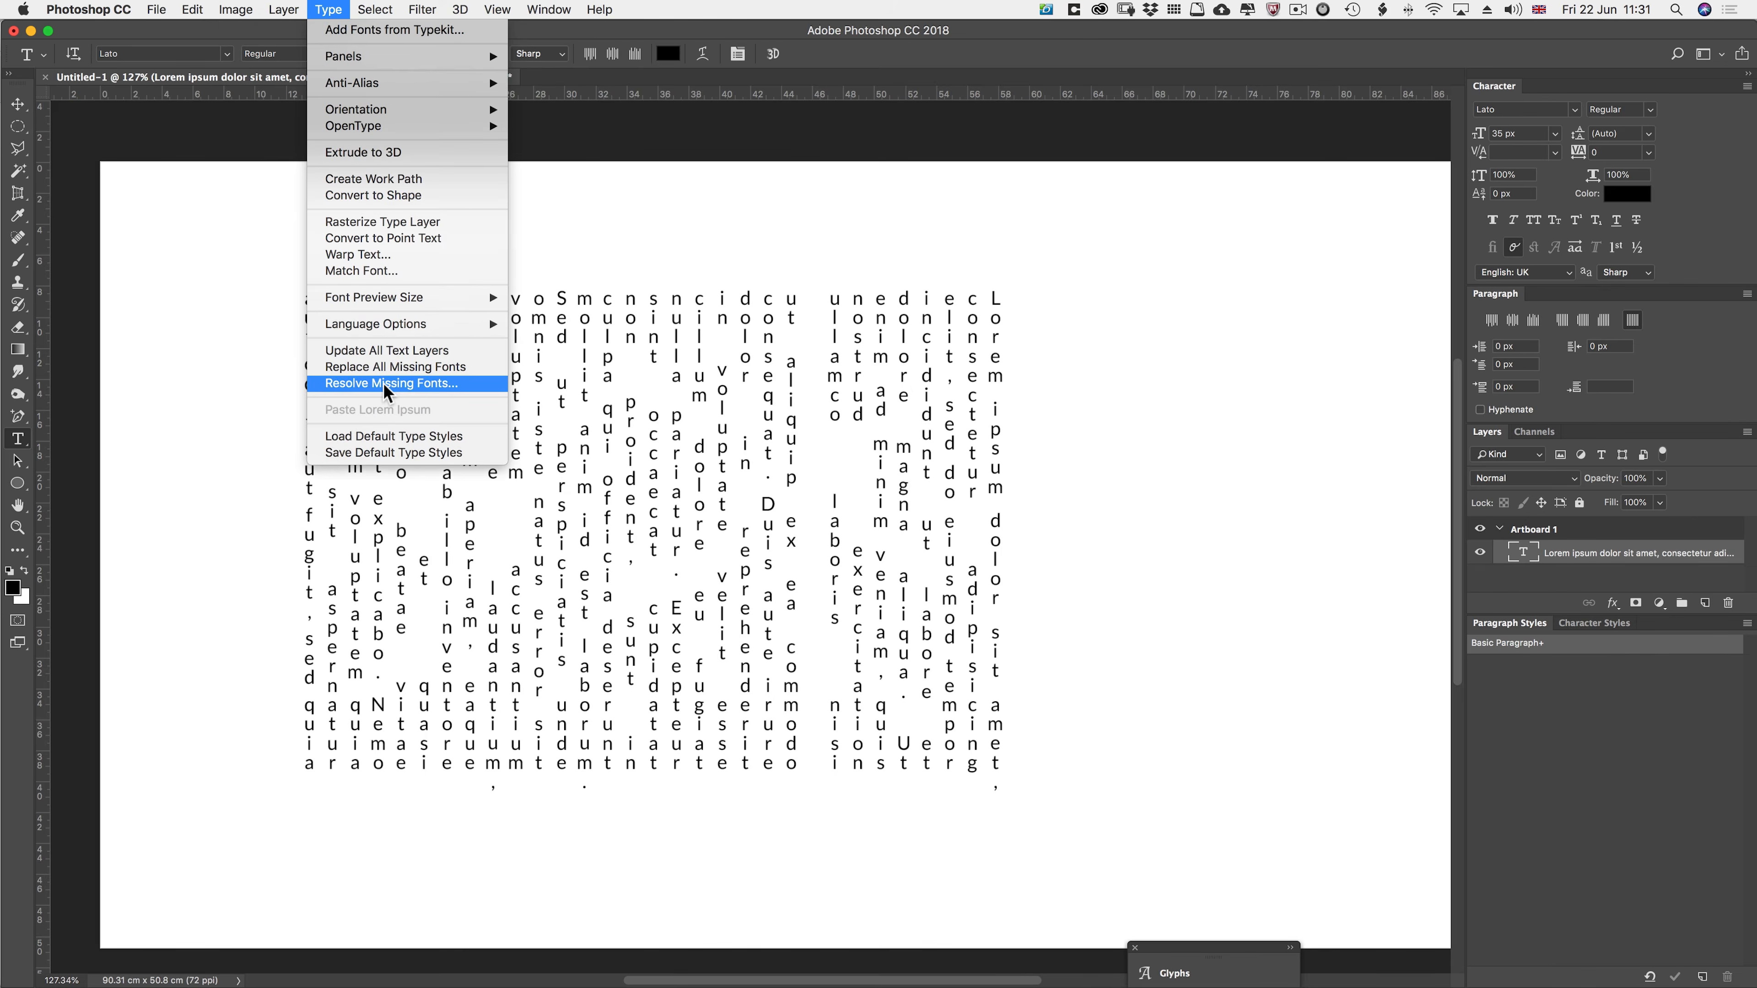
{"action": "left_click", "coordinate": [382, 385]}
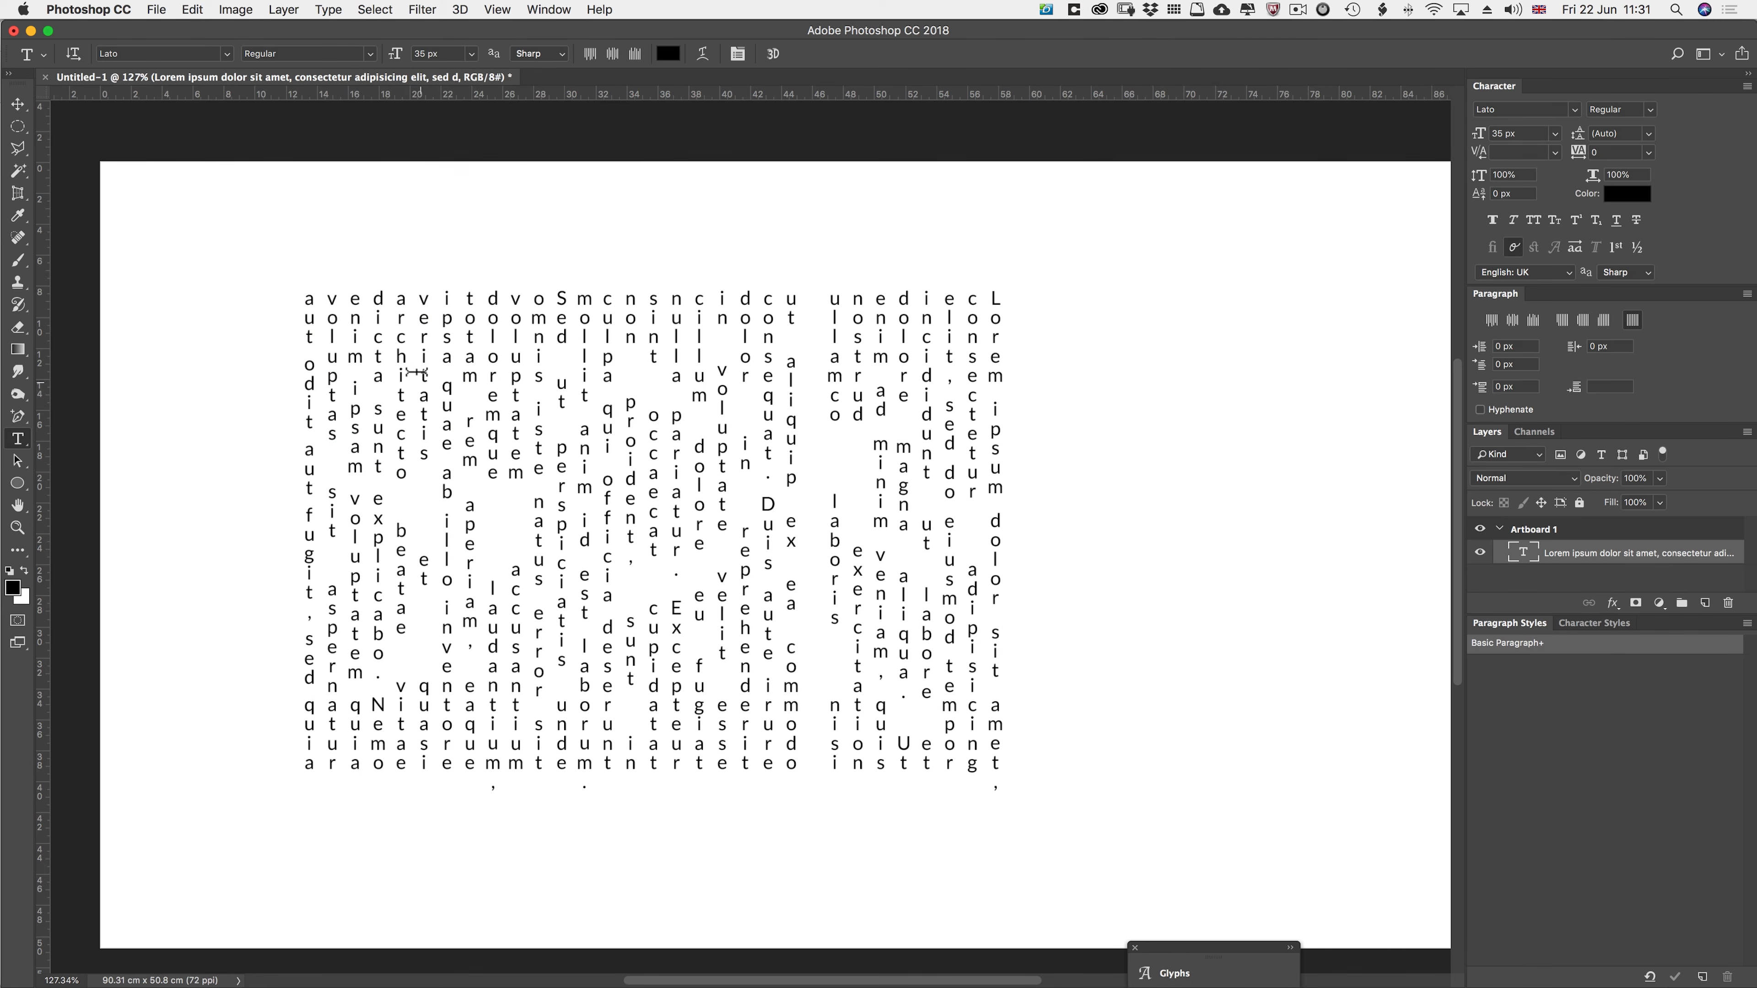
- Reset the text layer's character settings to their defaults and view the commands for loading and saving default type styles
{"action": "left_click", "coordinate": [324, 11]}
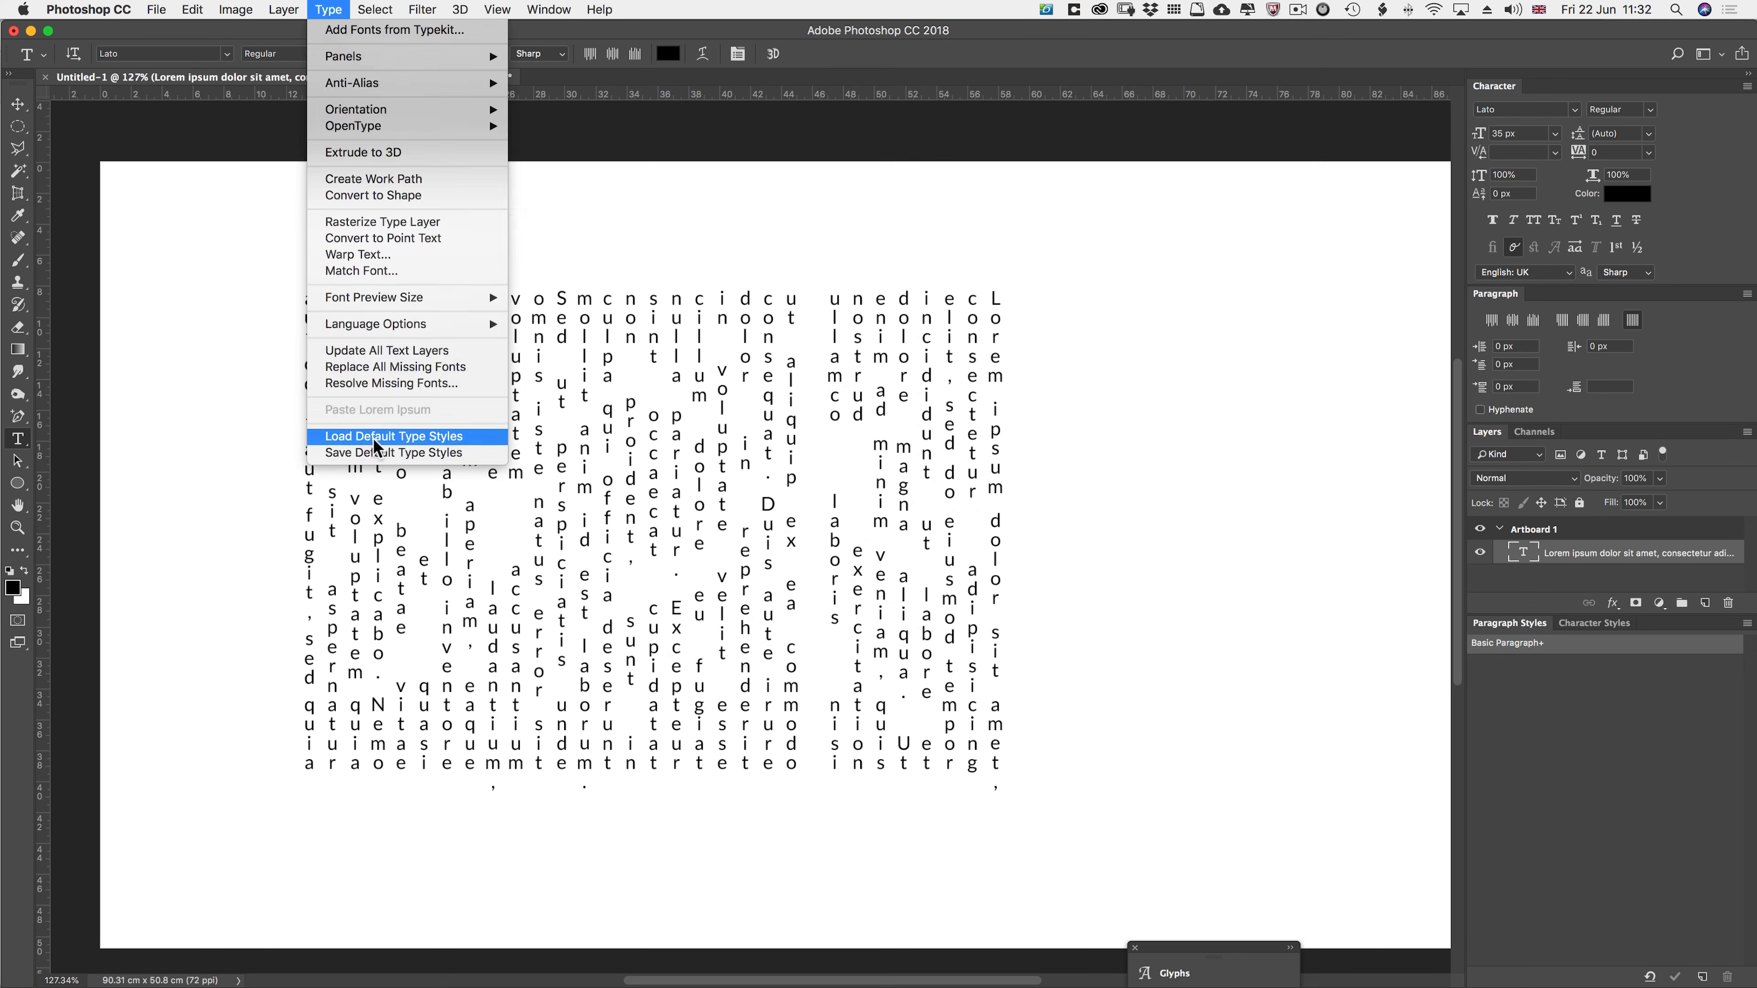
{"action": "left_click", "coordinate": [334, 932]}
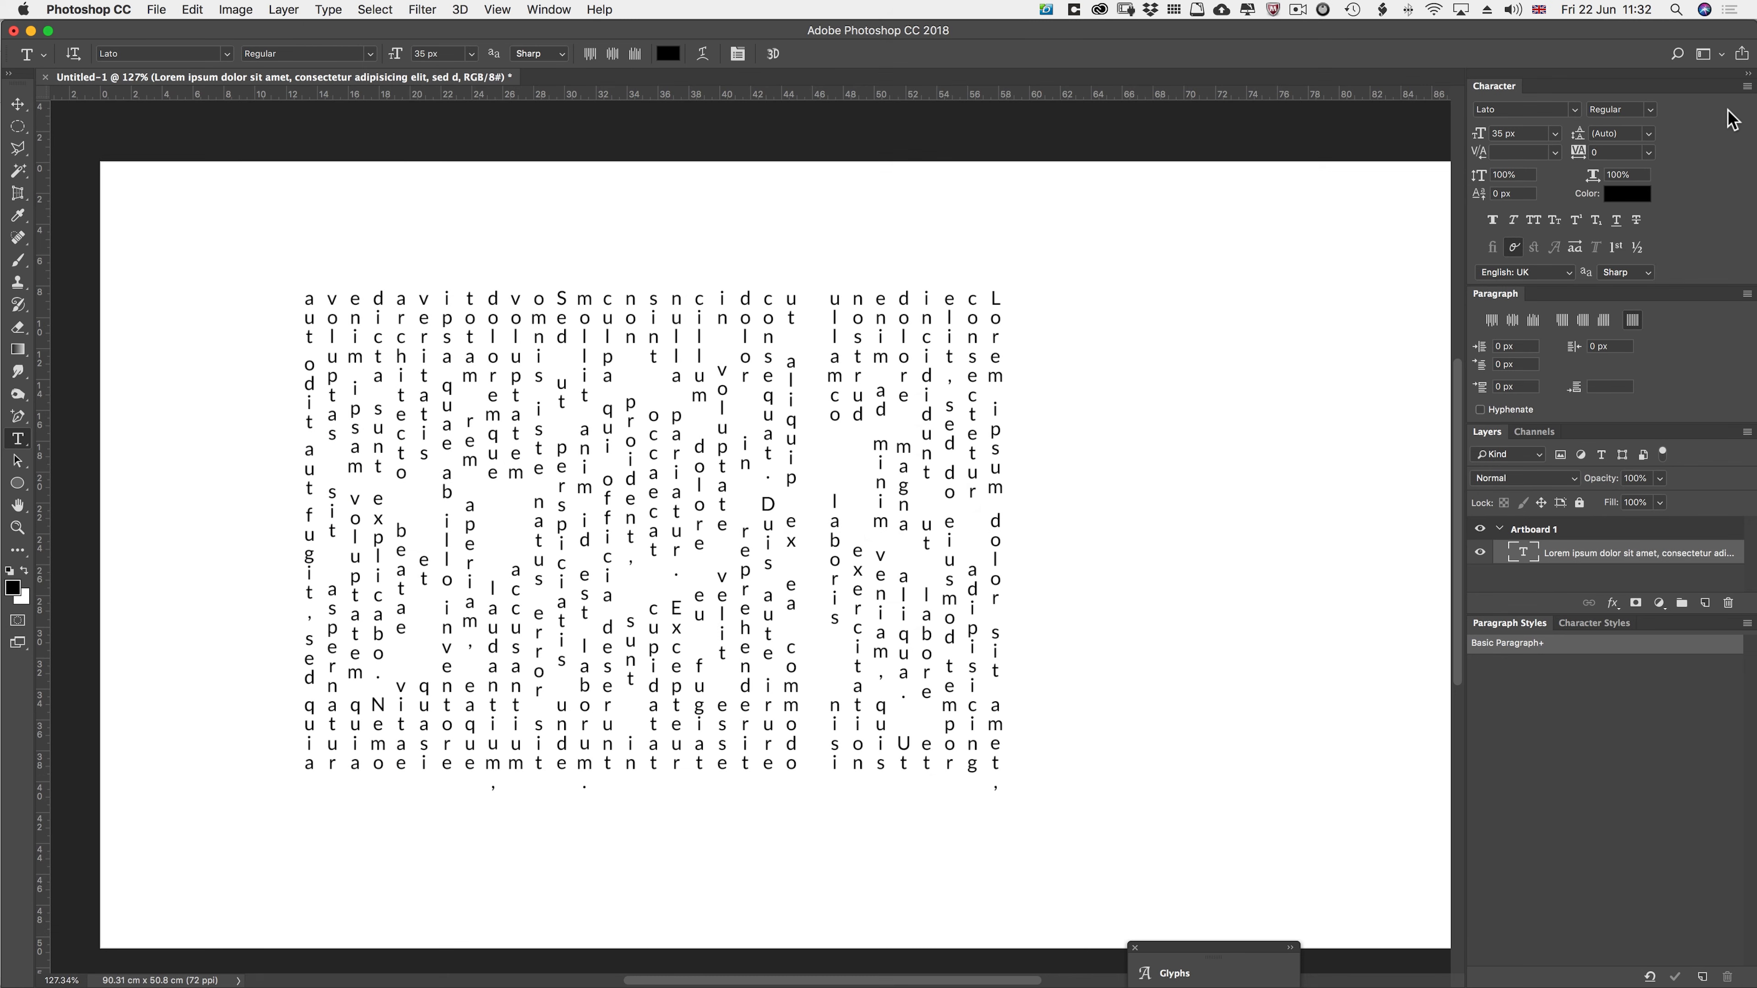
{"action": "left_click", "coordinate": [1745, 89]}
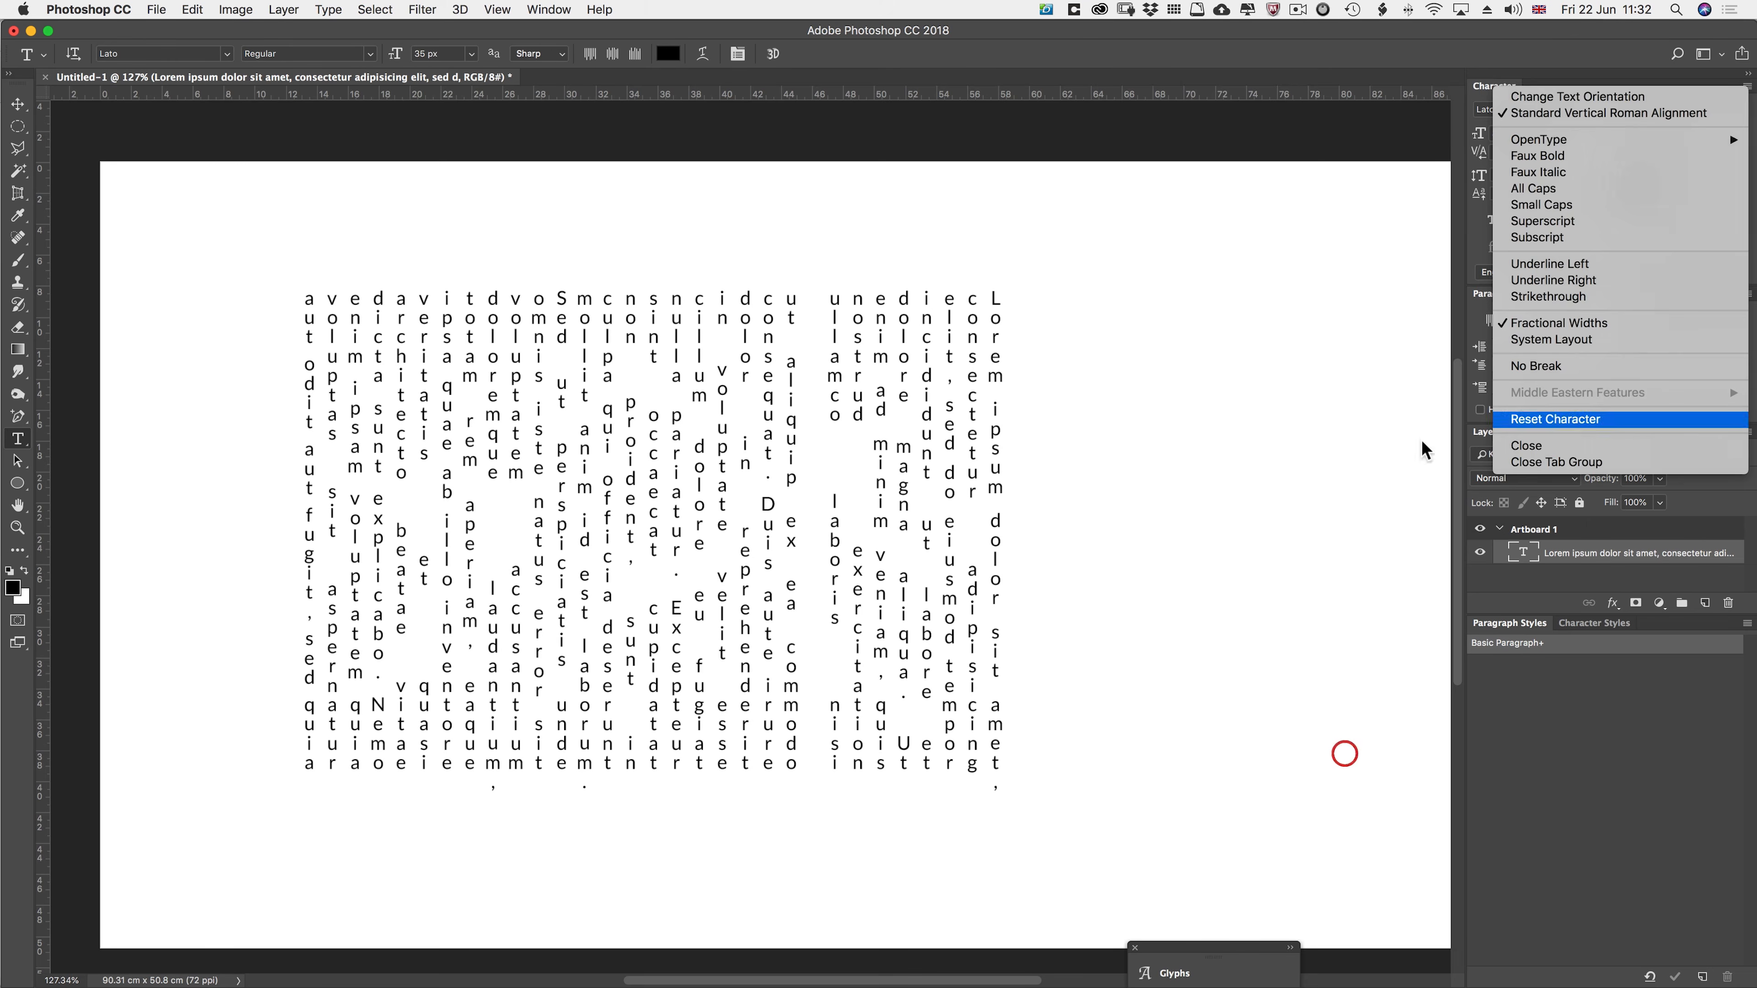
{"action": "left_click", "coordinate": [1555, 420]}
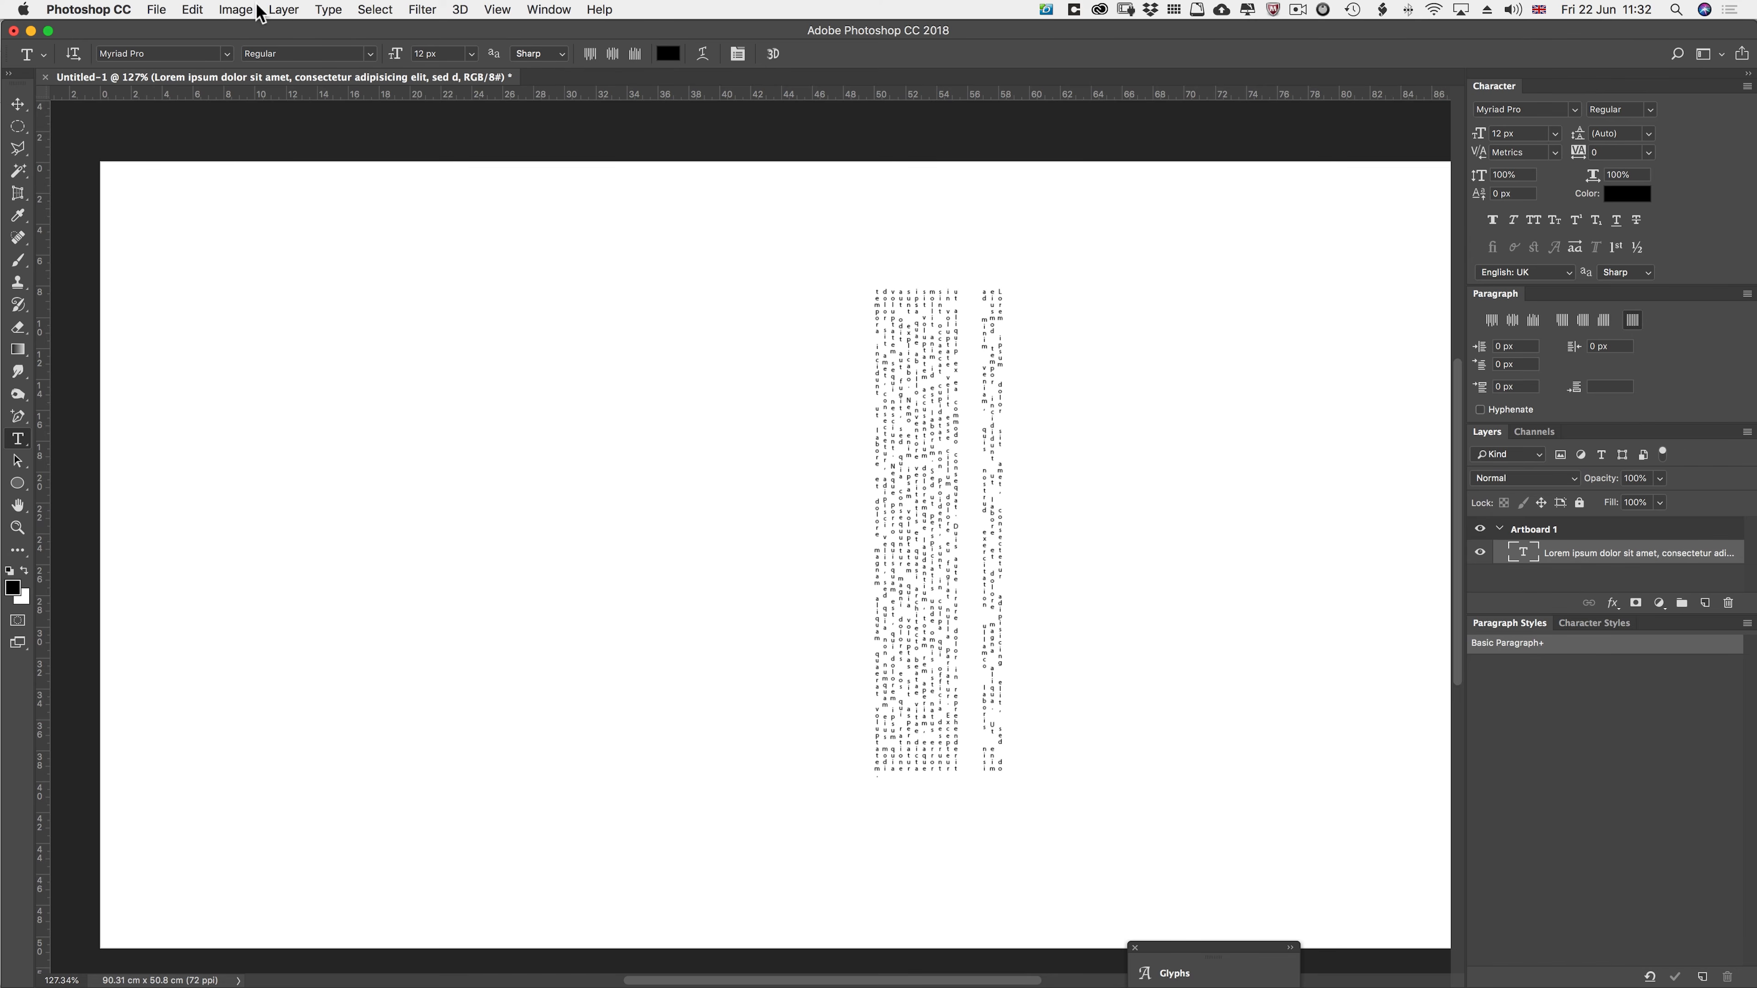
{"action": "left_click", "coordinate": [328, 9]}
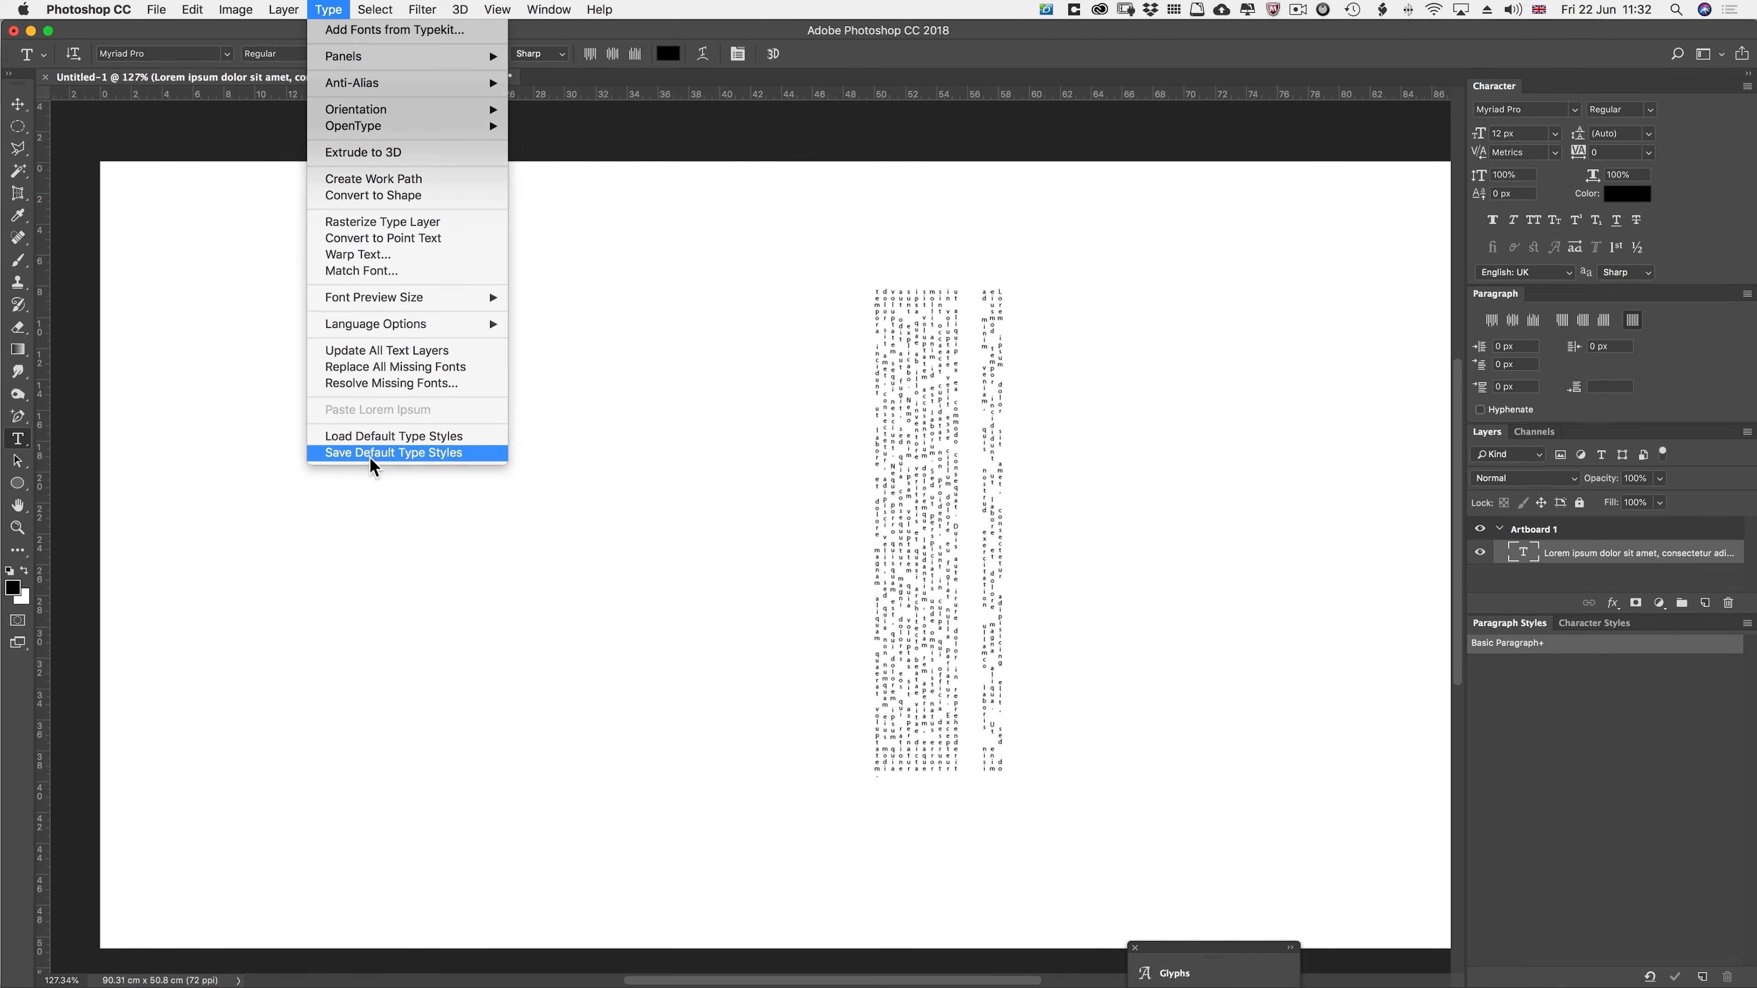